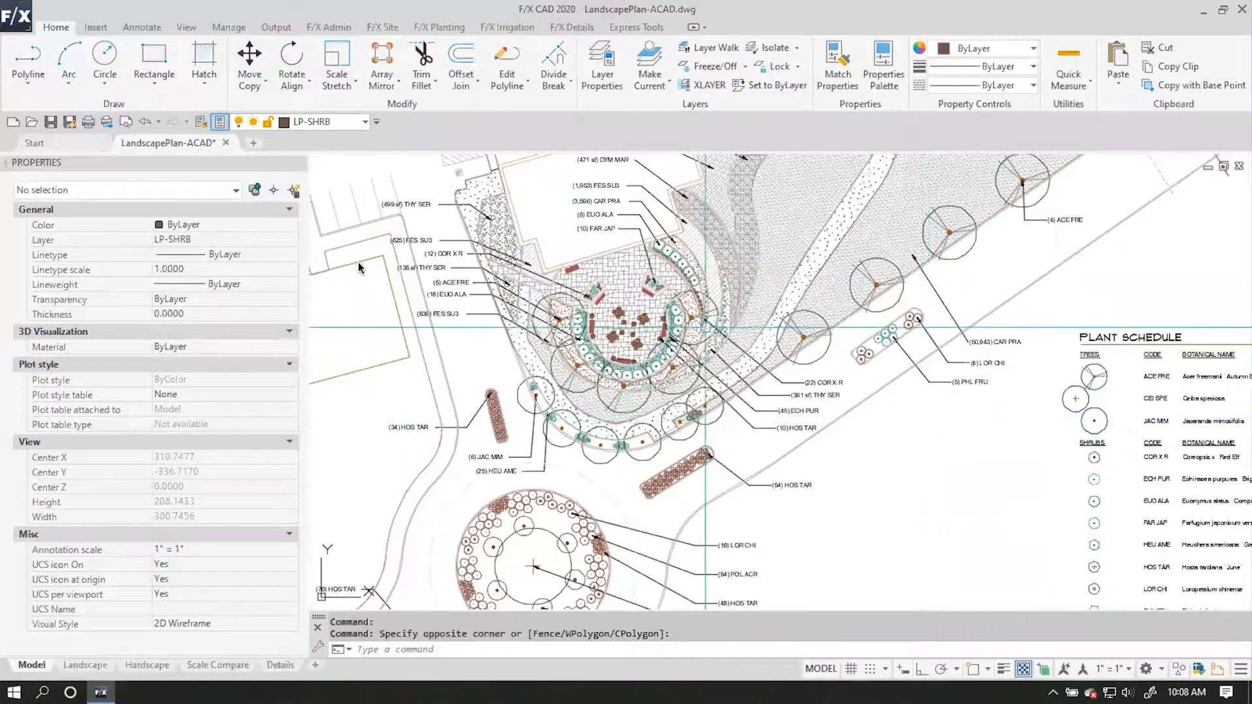
Measure the distance between the ends of two neighbouring parking stall lines with object snap on.
{"action": "scroll", "coordinate": [716, 378], "scroll_direction": "down", "scroll_amount": 2}
{"action": "scroll", "coordinate": [926, 358], "scroll_direction": "up", "scroll_amount": 1}
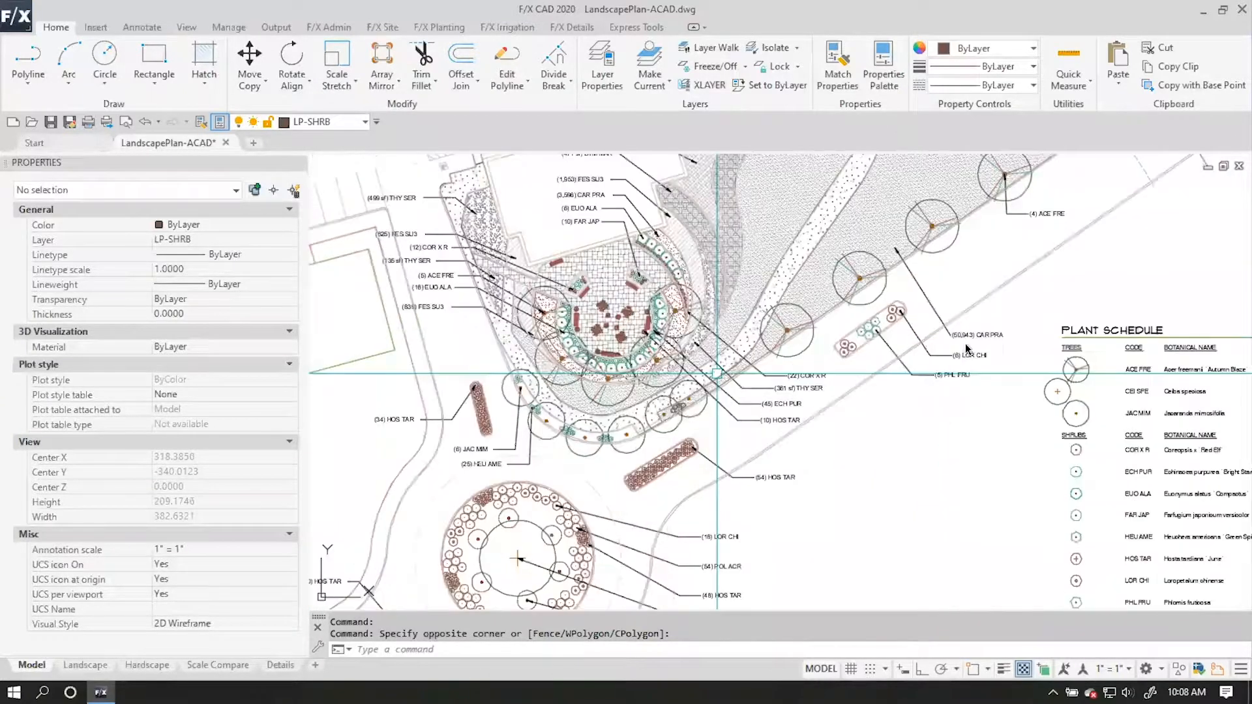
{"action": "scroll", "coordinate": [913, 352], "scroll_direction": "up", "scroll_amount": 1}
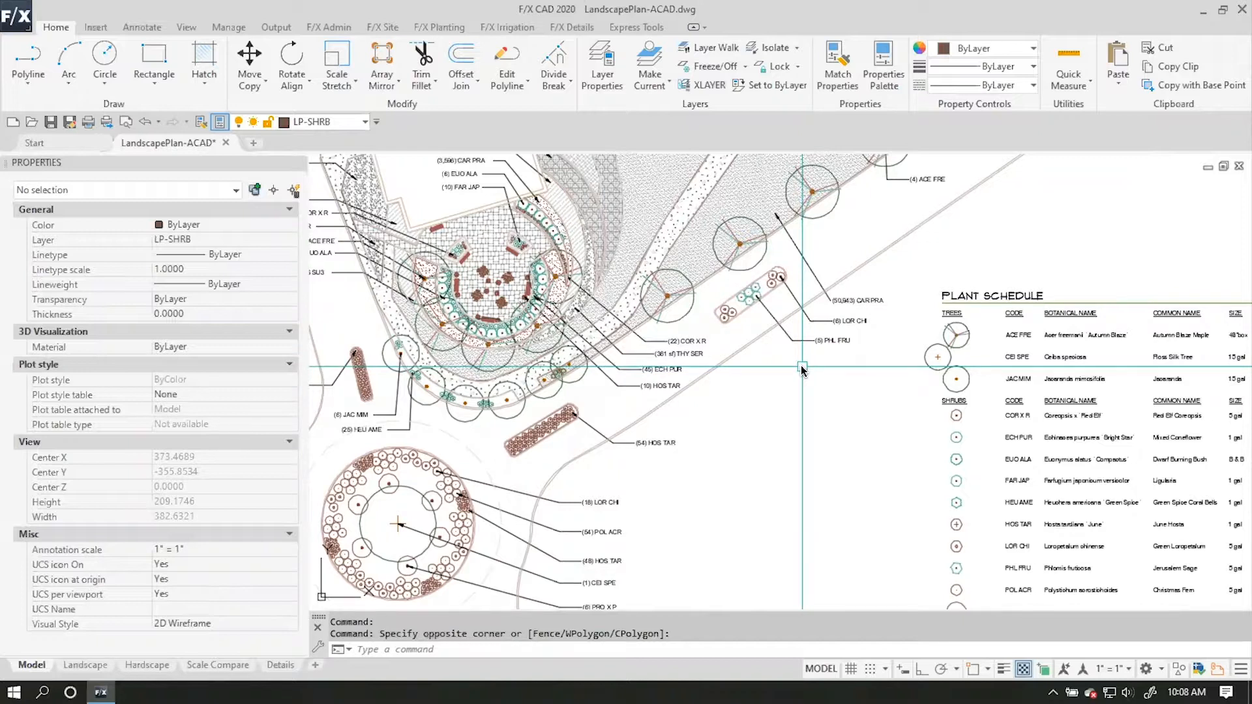
{"action": "mouse_move", "coordinate": [710, 350]}
{"action": "middle_mouse_down"}
{"action": "mouse_move", "coordinate": [766, 384]}
{"action": "mouse_move", "coordinate": [945, 321]}
{"action": "middle_mouse_up"}
{"action": "mouse_move", "coordinate": [541, 309]}
{"action": "middle_mouse_down"}
{"action": "mouse_move", "coordinate": [625, 413]}
{"action": "mouse_move", "coordinate": [750, 481]}
{"action": "middle_mouse_up"}
{"action": "scroll", "coordinate": [576, 346], "scroll_direction": "up", "scroll_amount": 2}
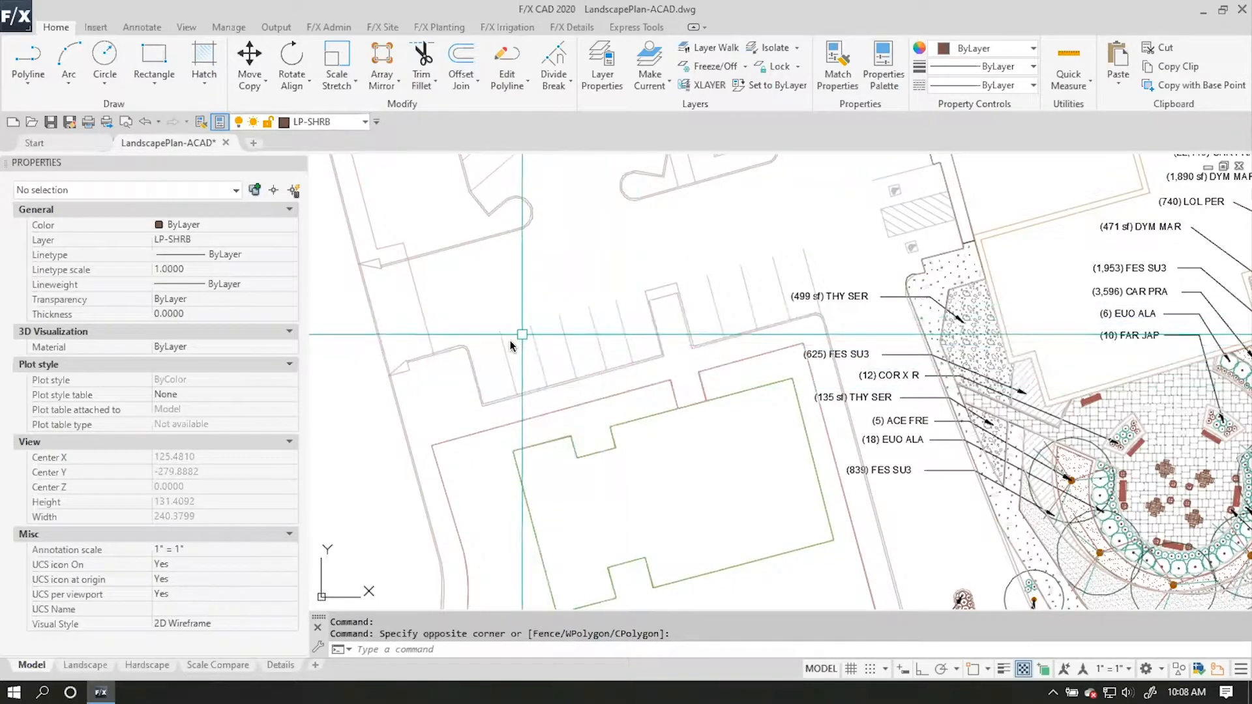
{"action": "scroll", "coordinate": [561, 330], "scroll_direction": "up", "scroll_amount": 2}
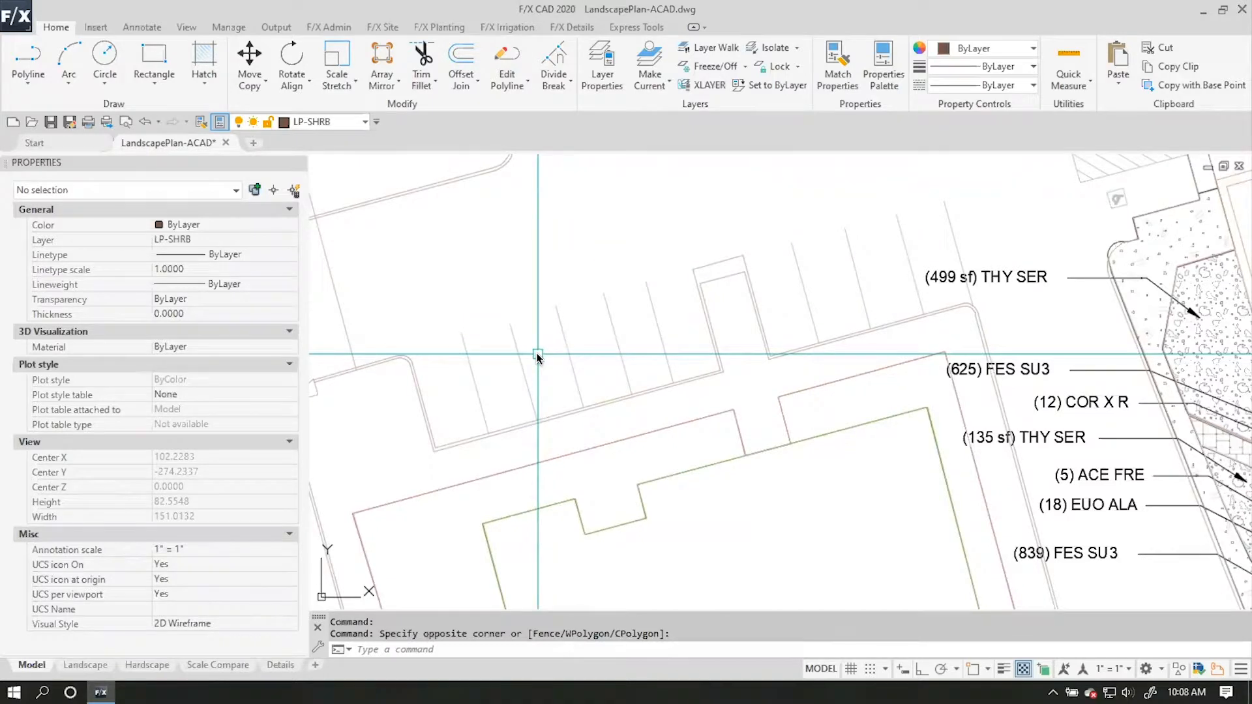
{"action": "type", "text": "DI"}
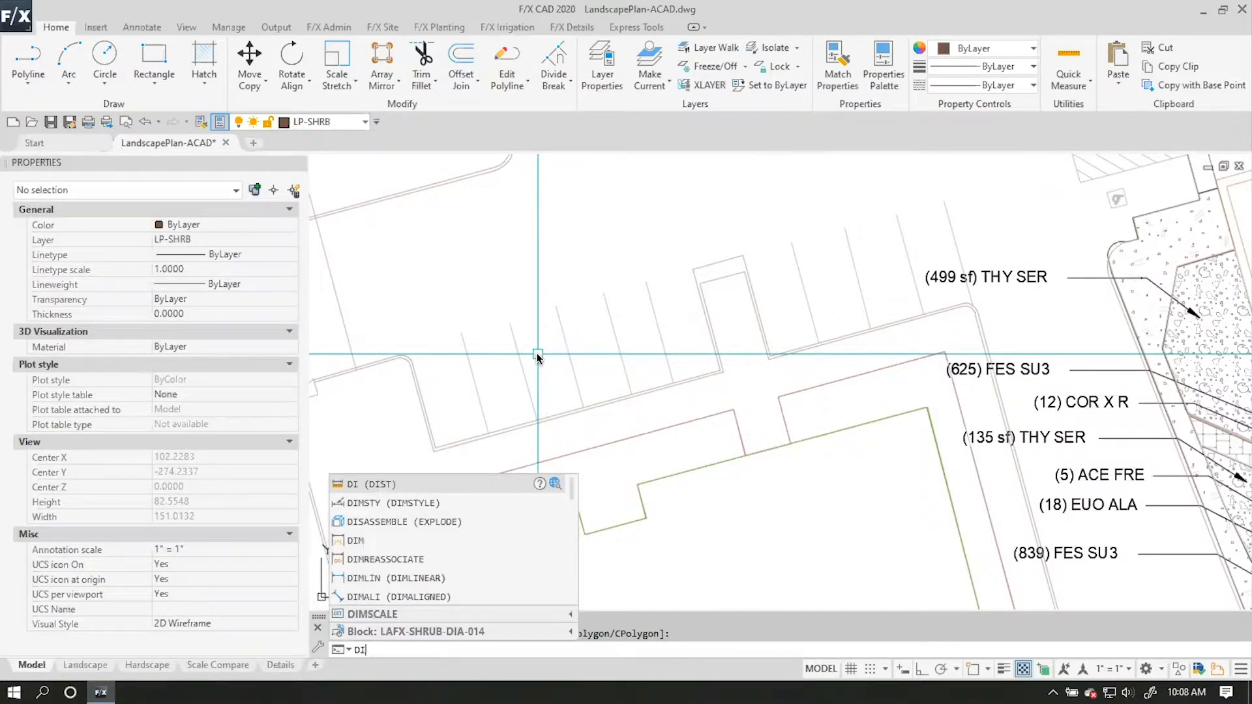
{"action": "key", "text": "Return"}
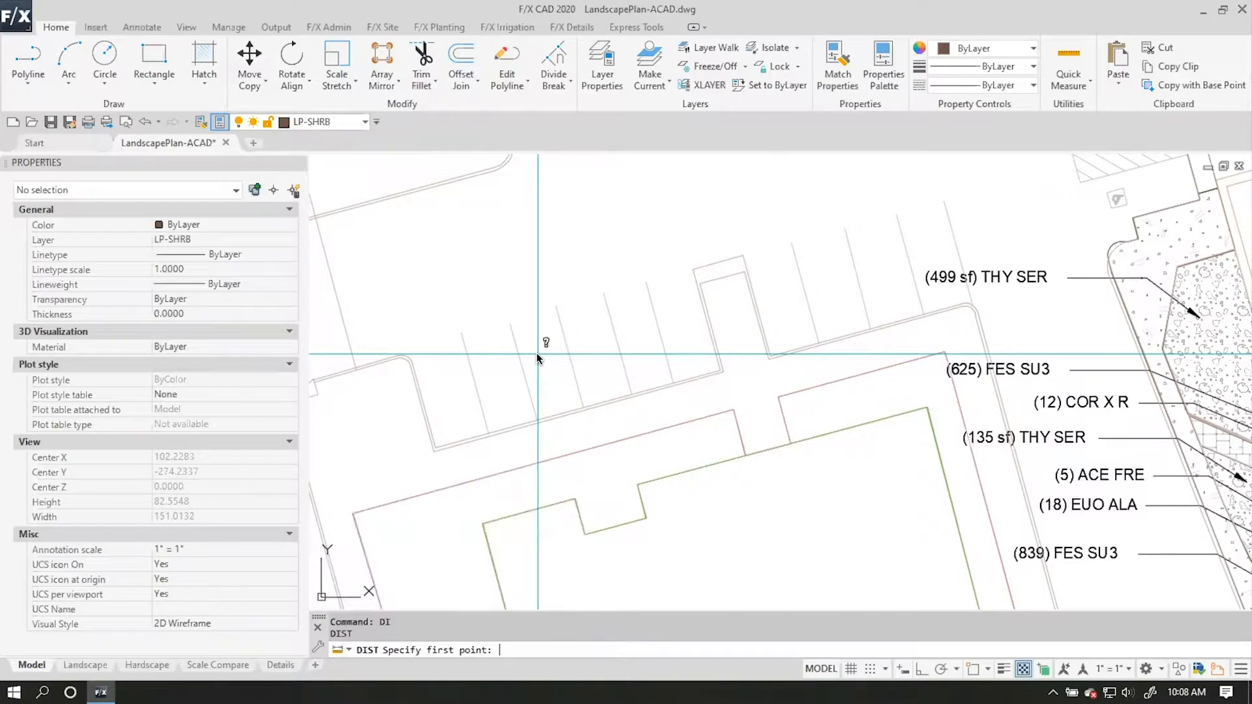
{"action": "key", "text": "F3"}
{"action": "left_click", "coordinate": [510, 321]}
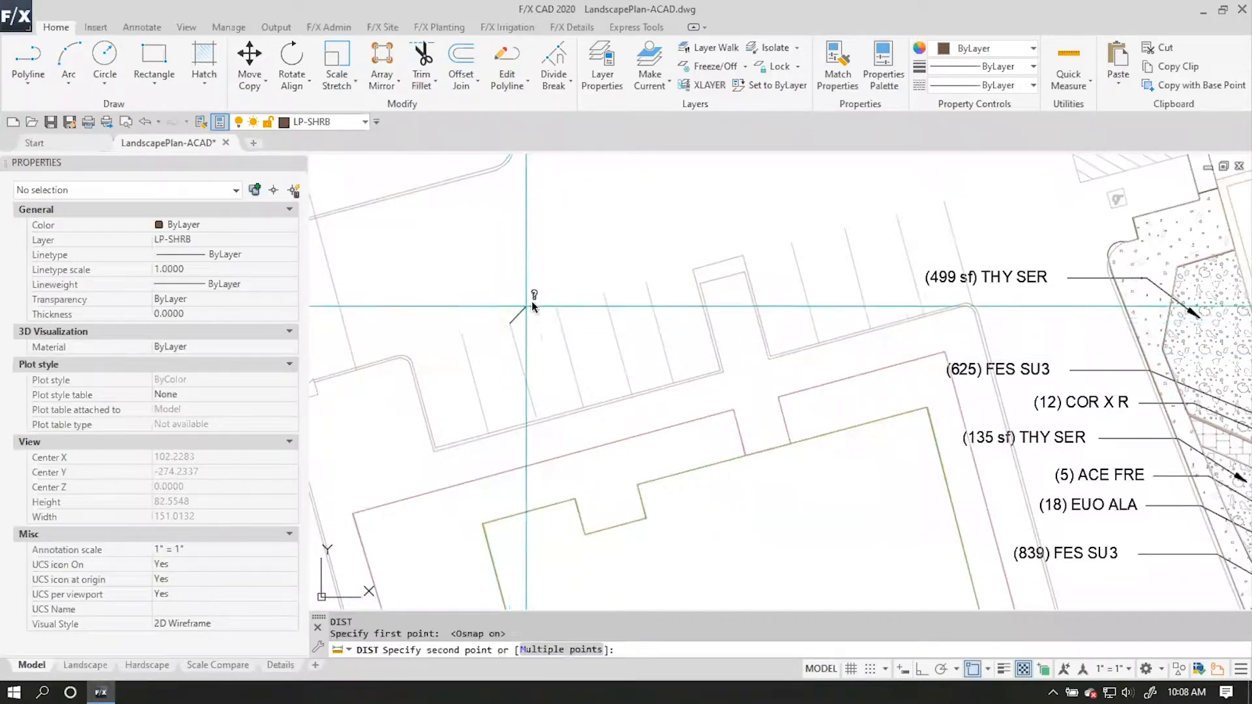
{"action": "left_click", "coordinate": [555, 306]}
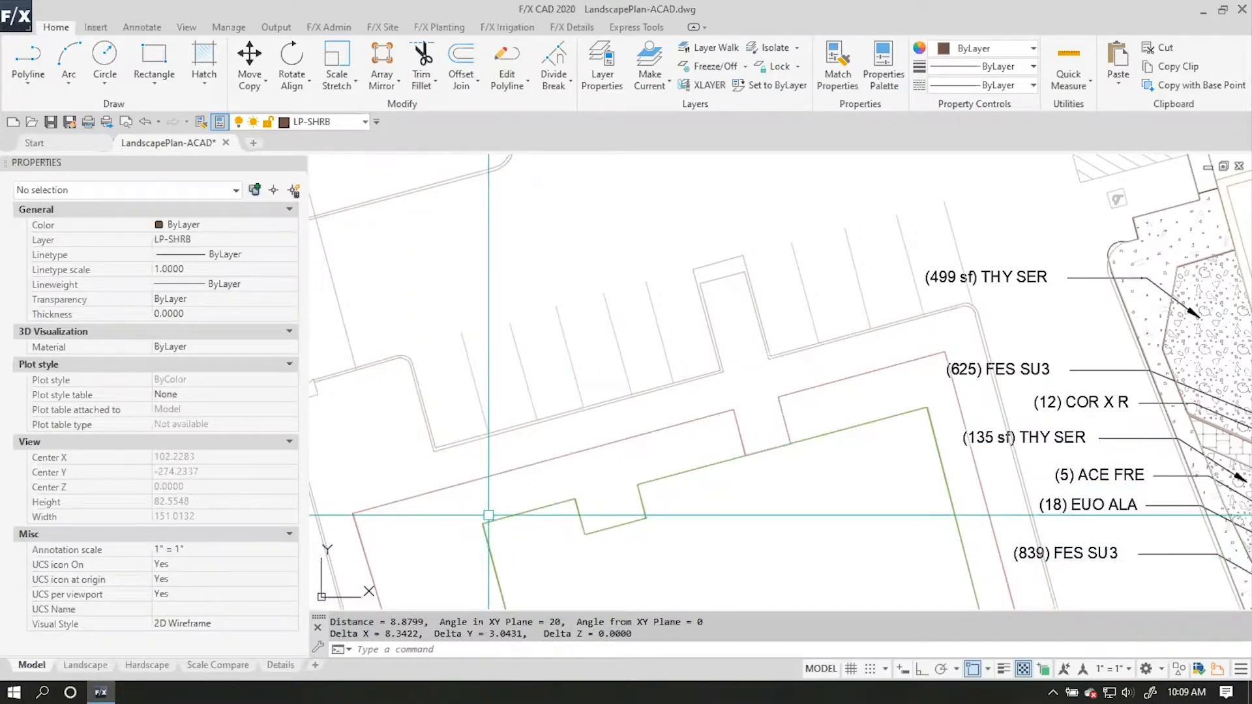
Check the length type and insertion scale in the drawing units settings, accepting them as they are.
{"action": "type", "text": "un"}
{"action": "key", "text": "Return"}
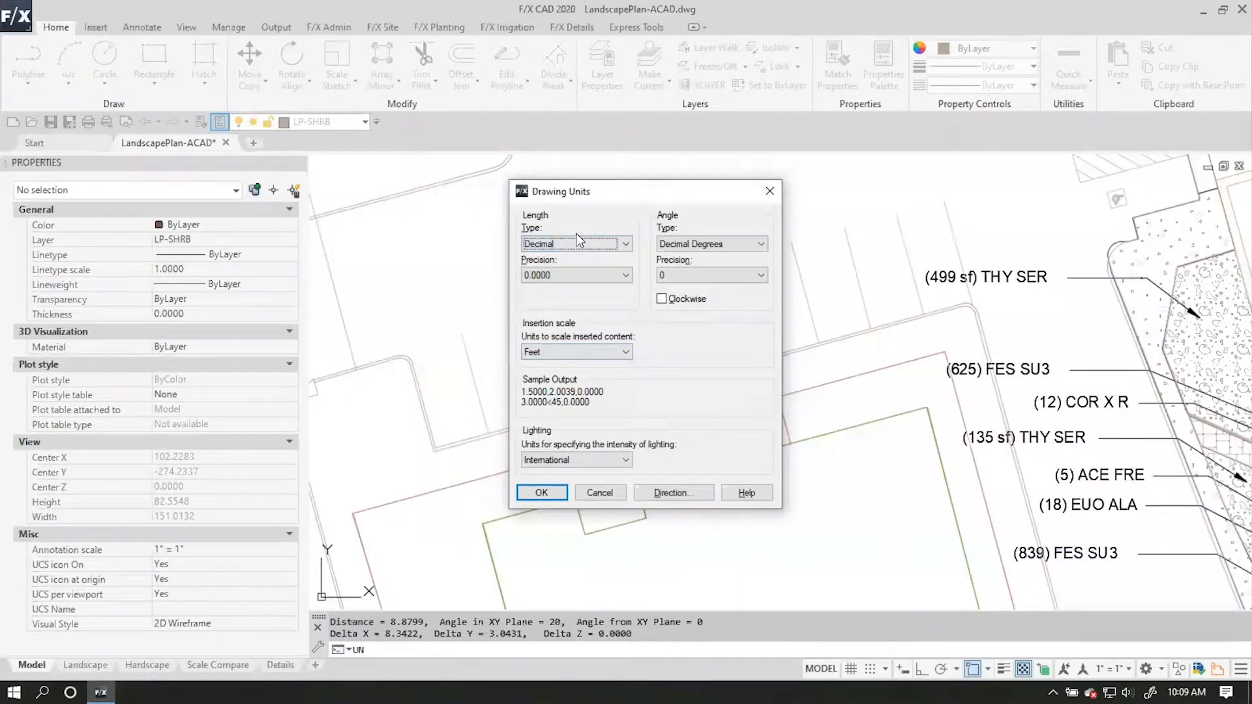
{"action": "left_click", "coordinate": [554, 490]}
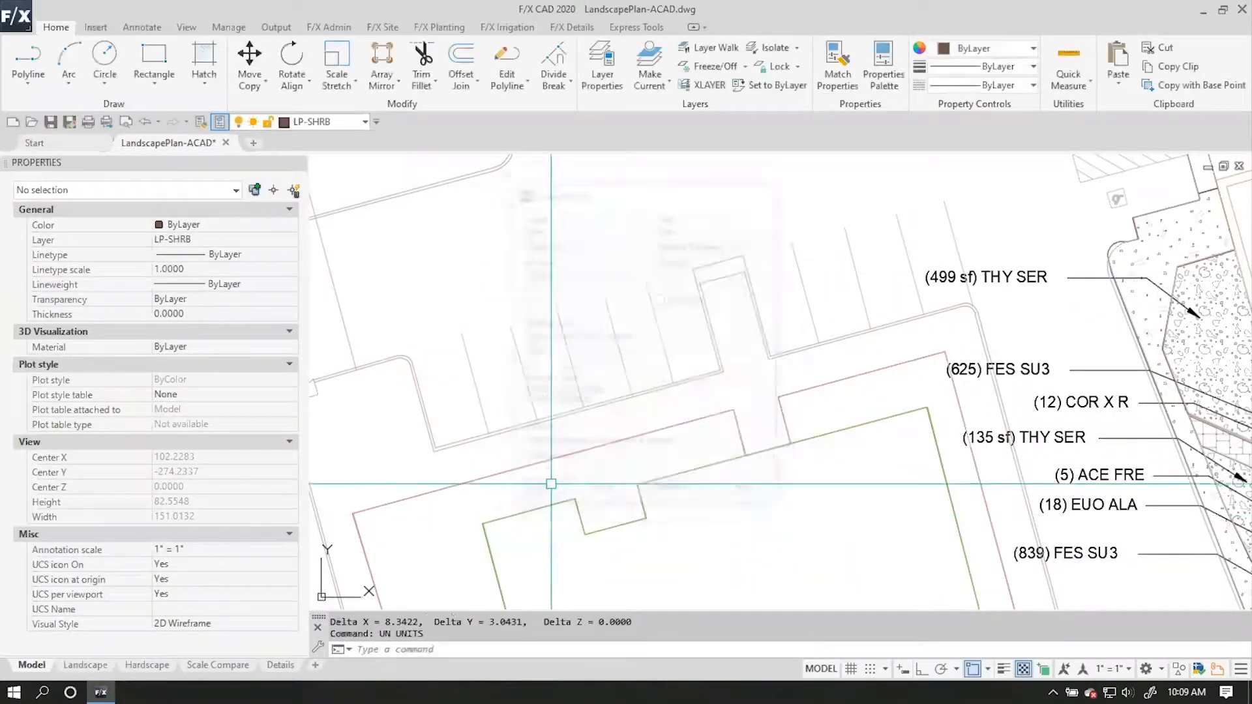
Set the Land F/X plot scale to 1" = 20 FT in imperial units, with Decimal Feet as drawing units.
{"action": "middle_click_drag", "start_coordinate": [1008, 460], "coordinate": [668, 397]}
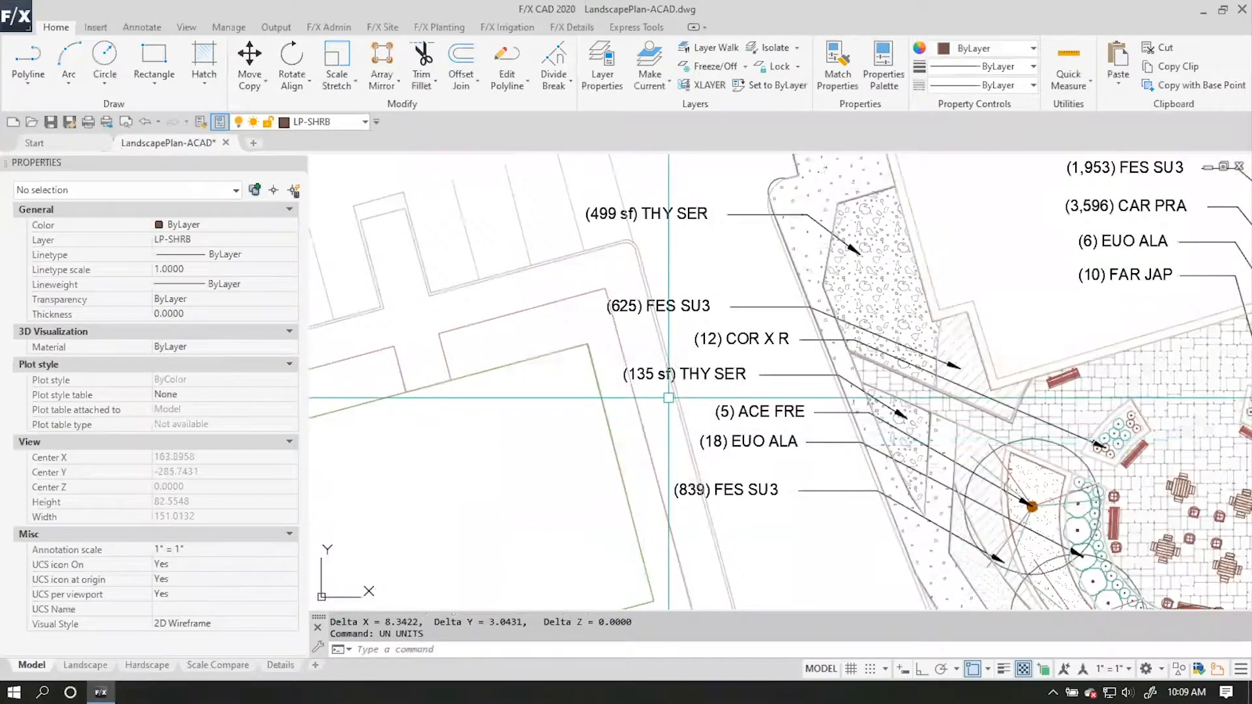
{"action": "scroll", "coordinate": [677, 394], "scroll_direction": "down", "scroll_amount": 2}
{"action": "middle_click_drag", "start_coordinate": [785, 394], "coordinate": [610, 352]}
{"action": "scroll", "coordinate": [623, 340], "scroll_direction": "down", "scroll_amount": 2}
{"action": "middle_click_drag", "start_coordinate": [805, 385], "coordinate": [656, 380]}
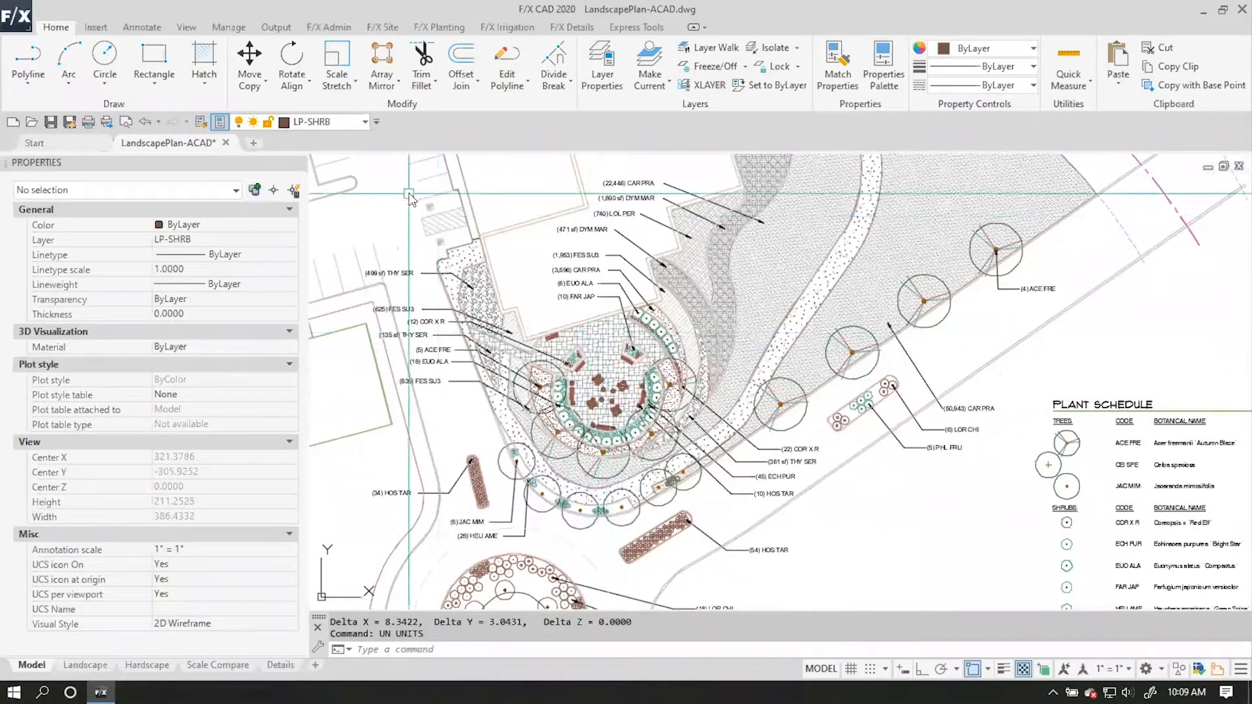
{"action": "left_click", "coordinate": [328, 28]}
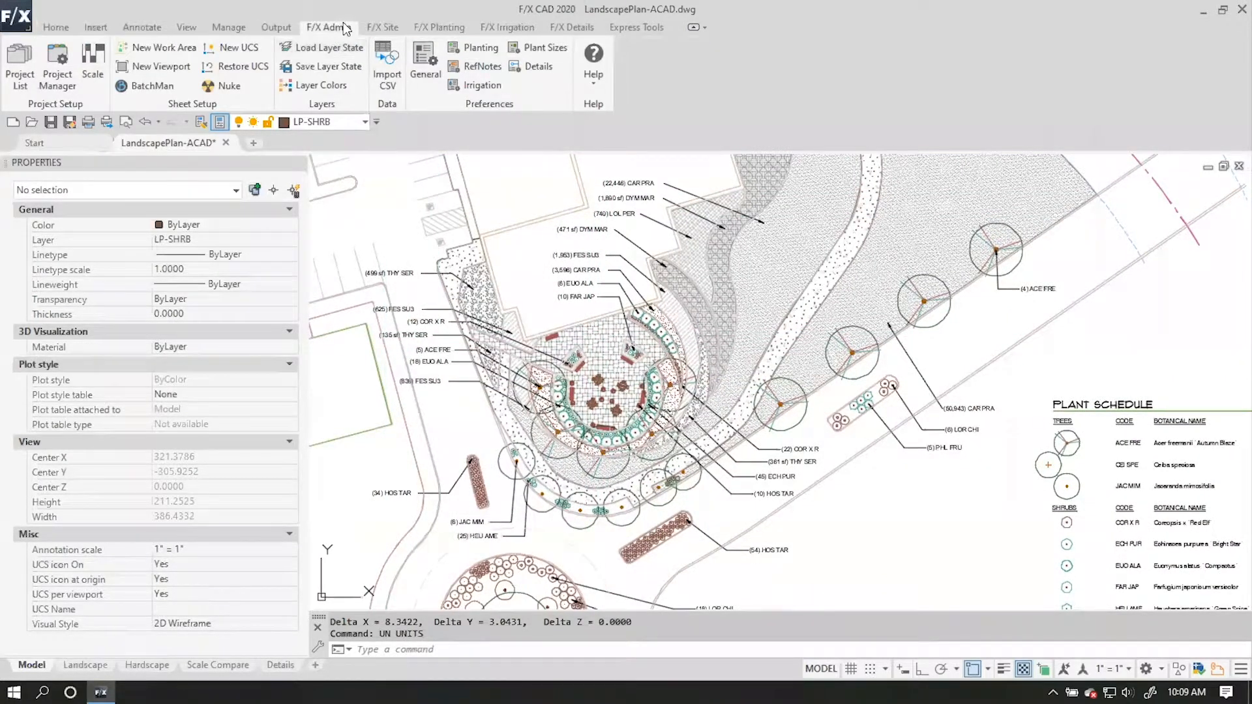
{"action": "scroll", "coordinate": [380, 31], "scroll_direction": "down", "scroll_amount": 3}
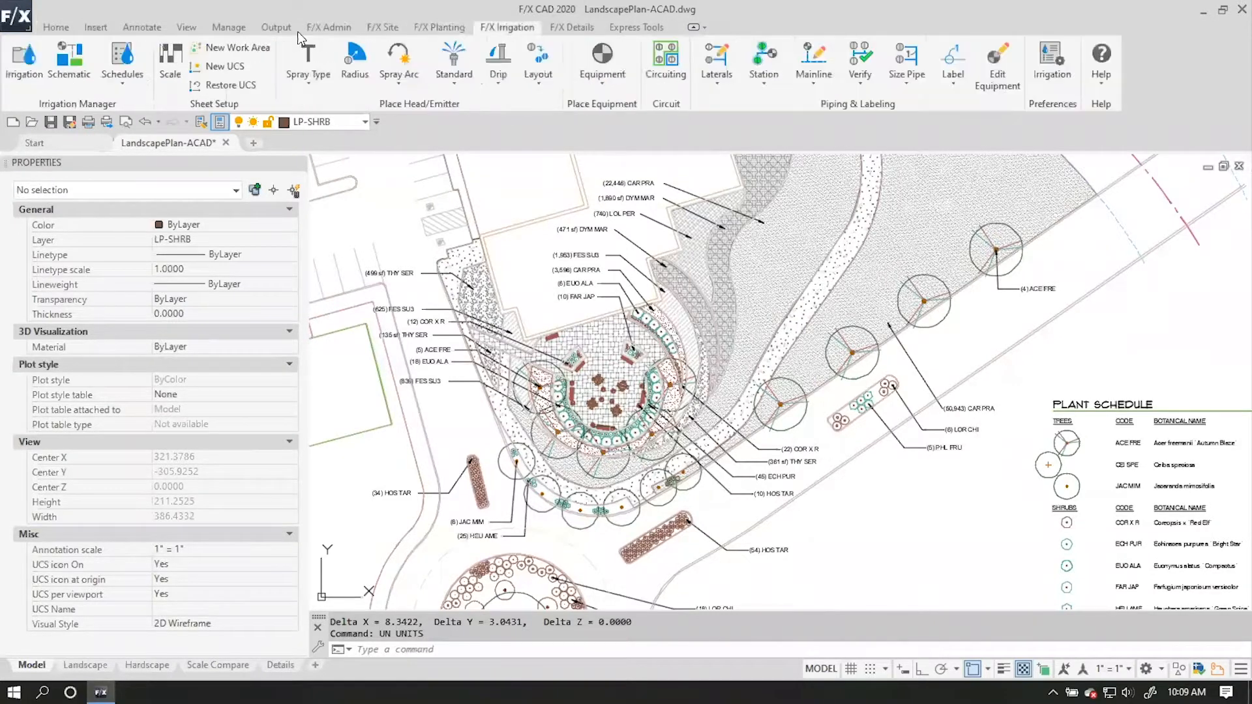
{"action": "scroll", "coordinate": [353, 58], "scroll_direction": "up", "scroll_amount": 3}
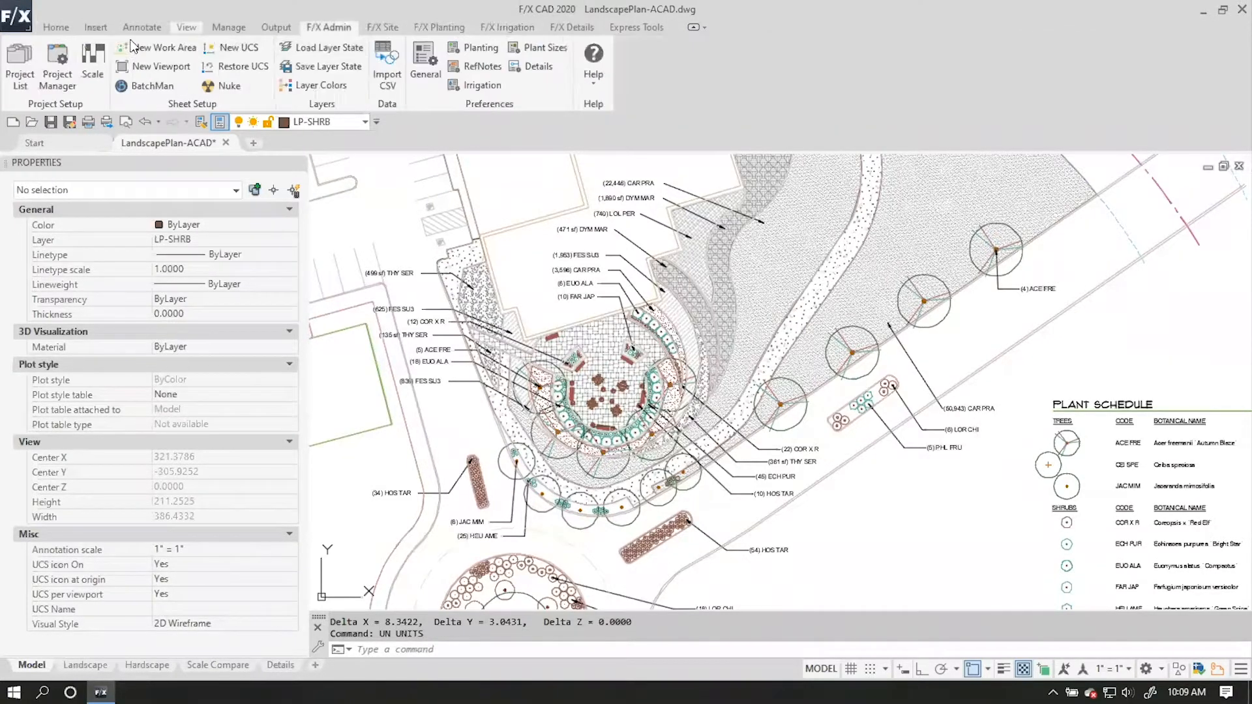
{"action": "left_click", "coordinate": [93, 58]}
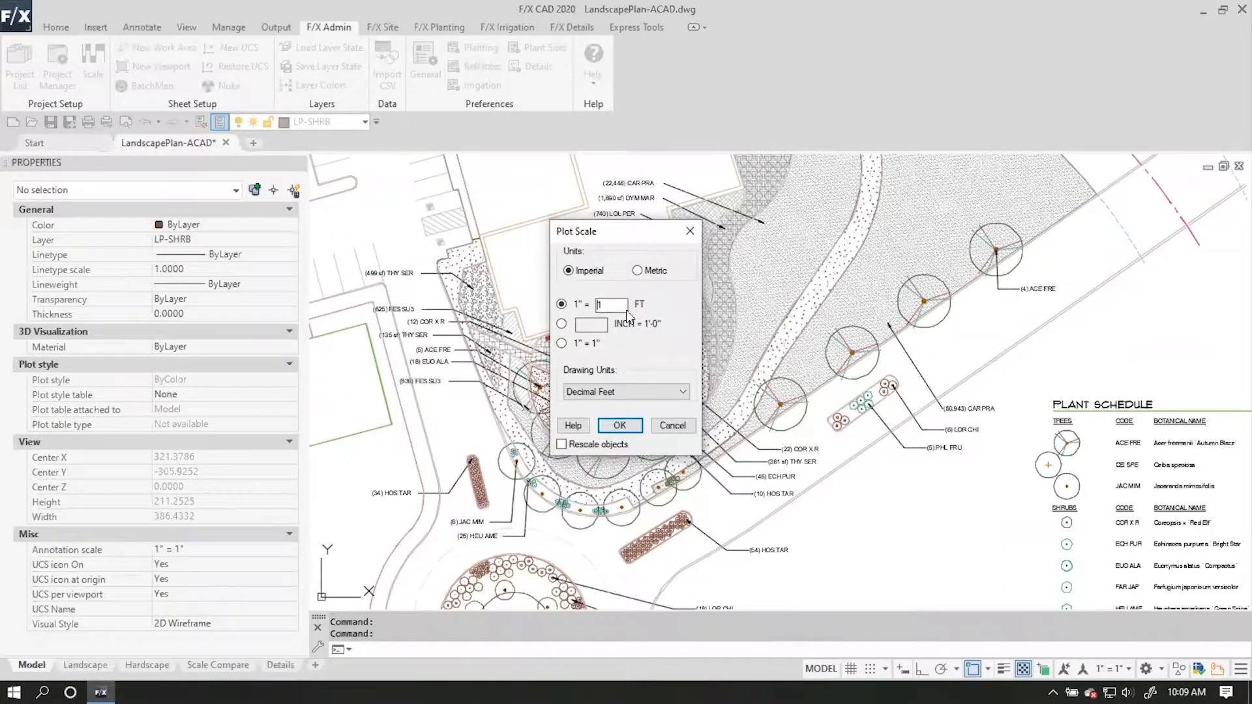
{"action": "left_click", "coordinate": [566, 299]}
{"action": "type", "text": "20"}
{"action": "left_click", "coordinate": [618, 425]}
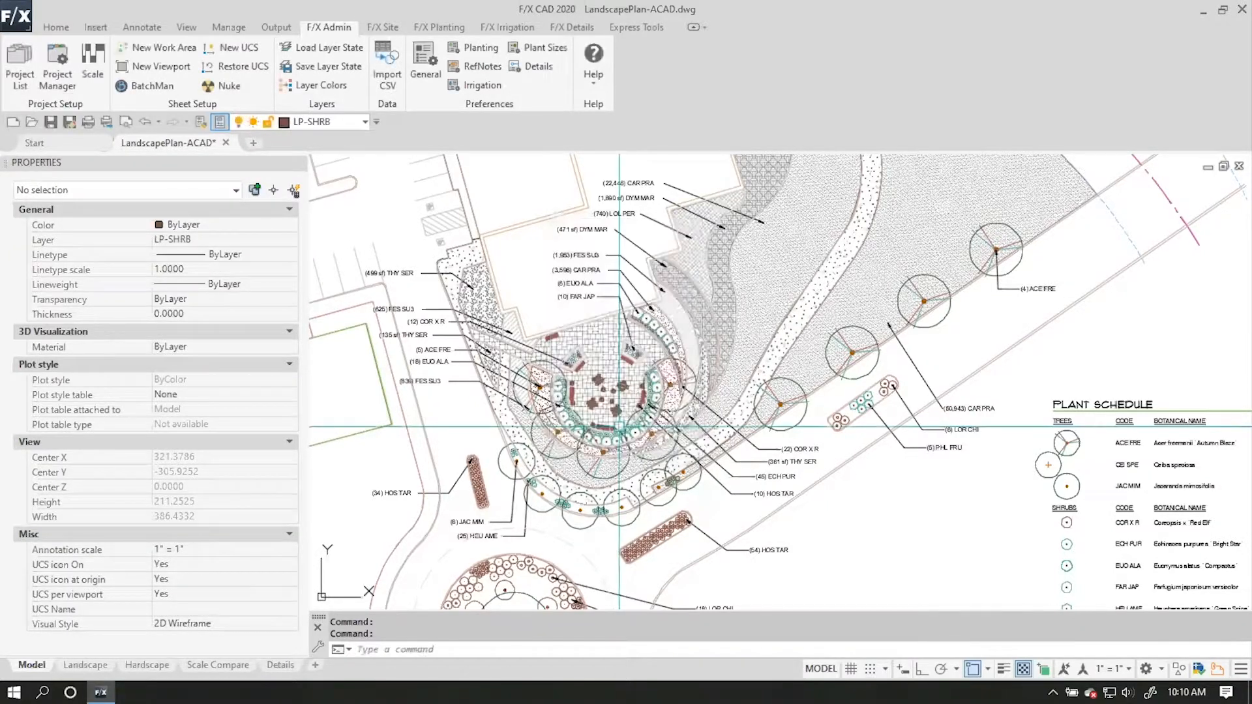
{"action": "middle_click_drag", "start_coordinate": [760, 379], "coordinate": [646, 302]}
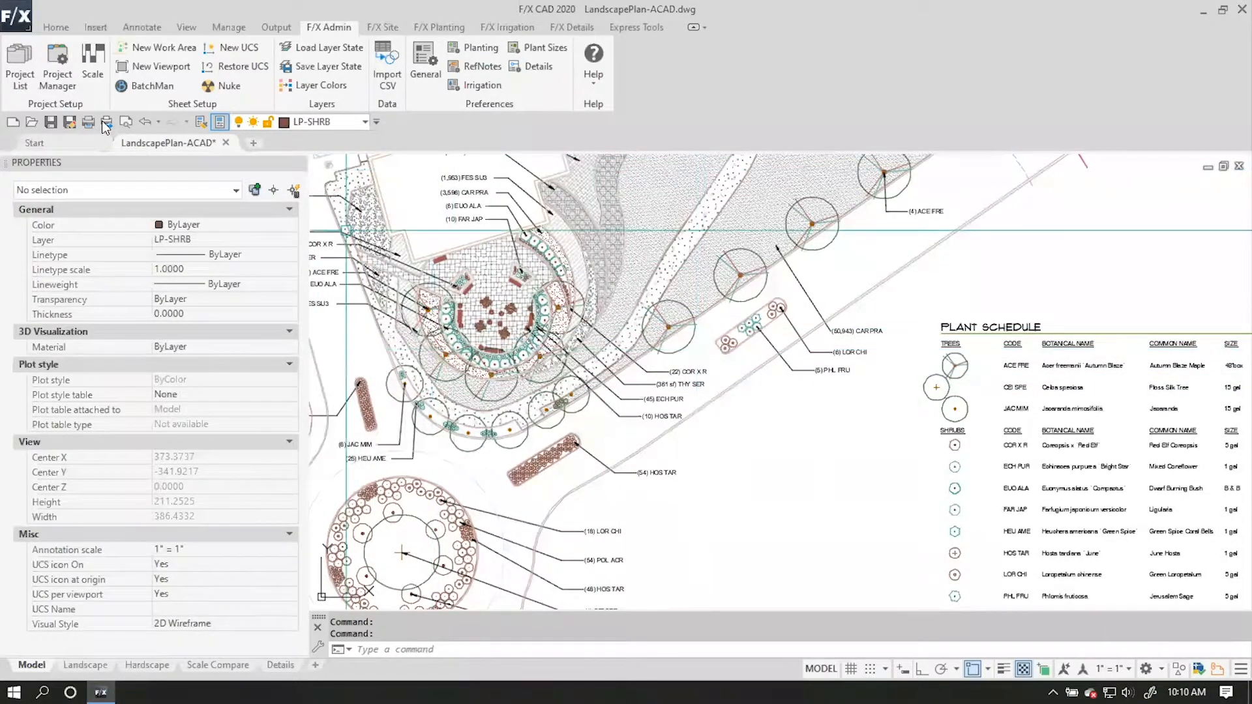
{"action": "left_click", "coordinate": [65, 59]}
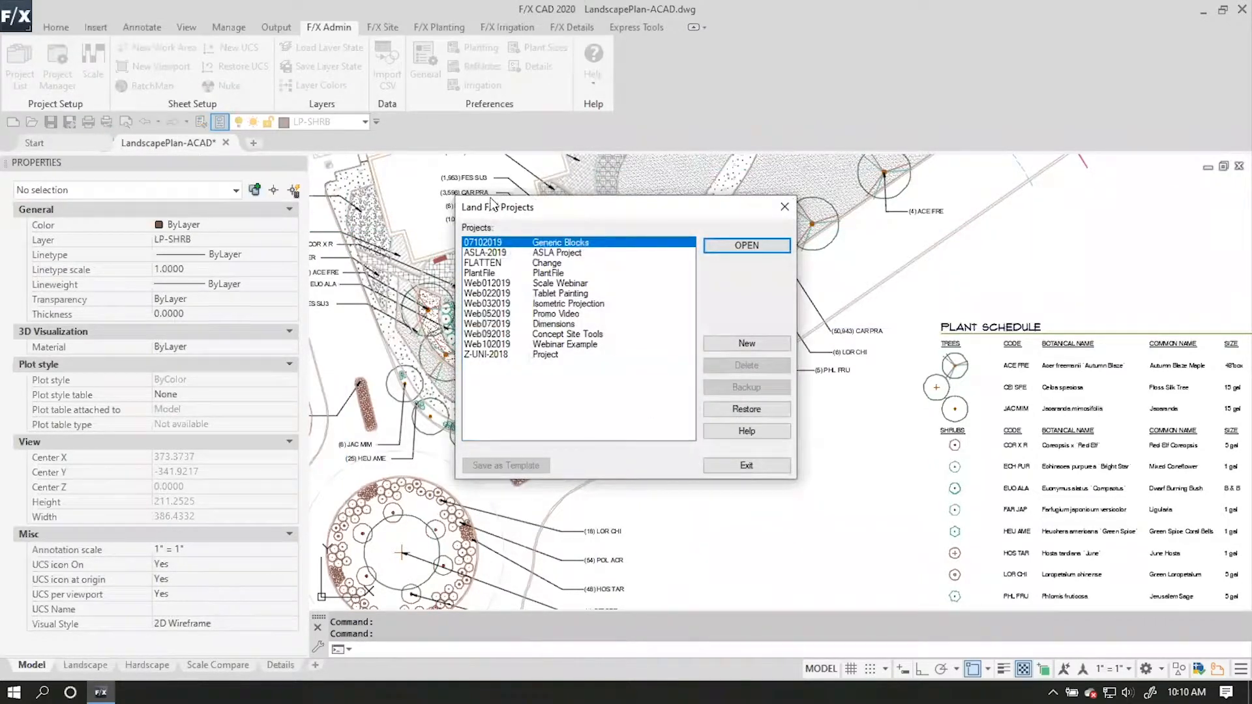
{"action": "left_click", "coordinate": [747, 465]}
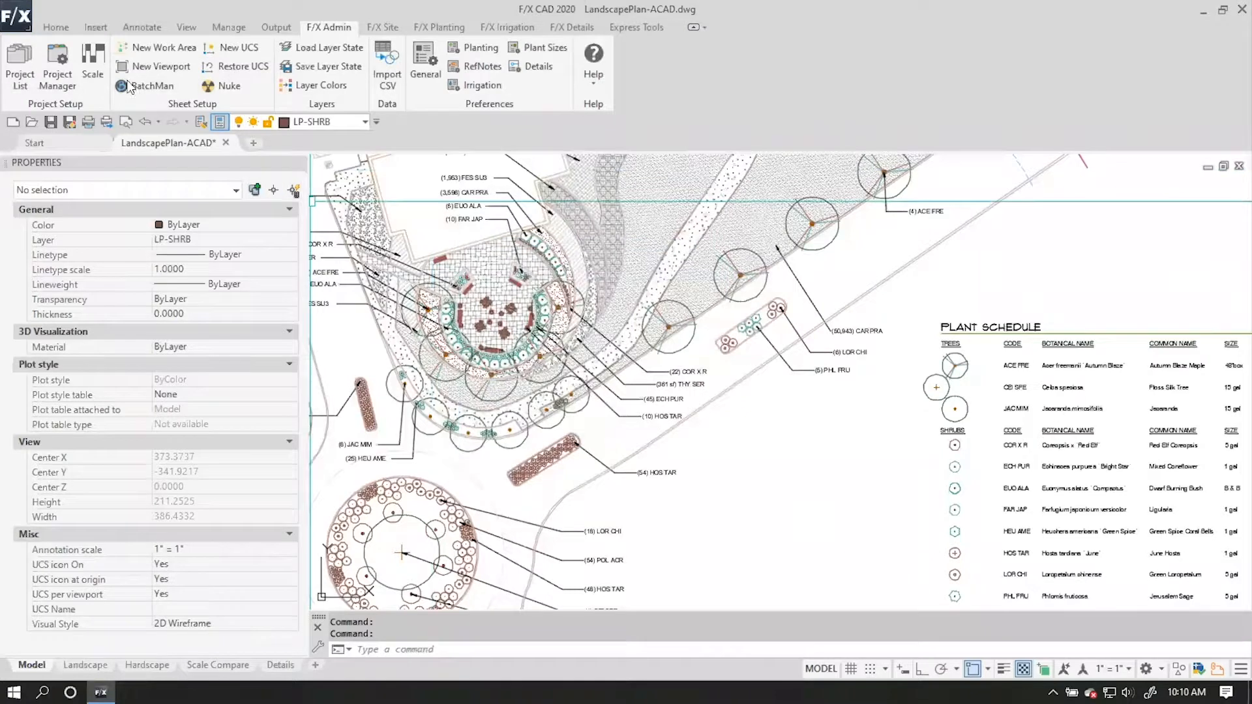
Create a new Land F/X project numbered 102019 and named Webinar Example, using the Imperial preference set.
{"action": "left_click", "coordinate": [17, 59]}
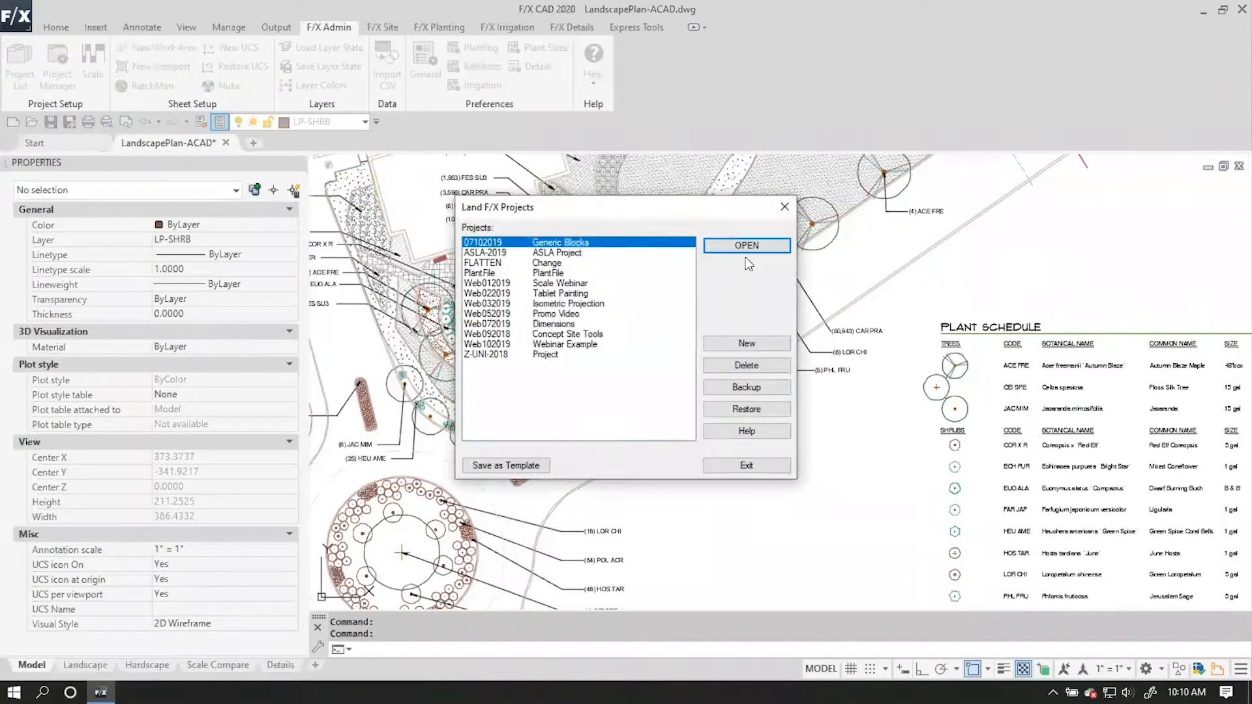
{"action": "left_click", "coordinate": [751, 339]}
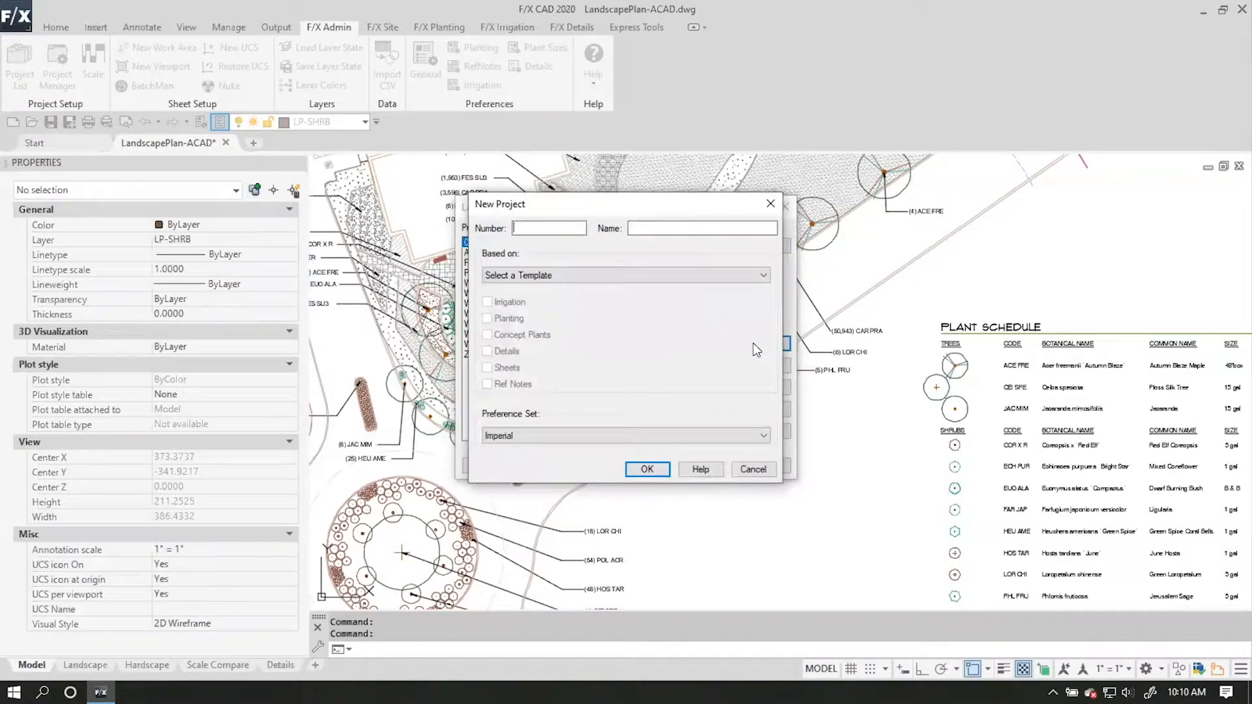
{"action": "left_click_drag", "start_coordinate": [635, 210], "coordinate": [744, 301]}
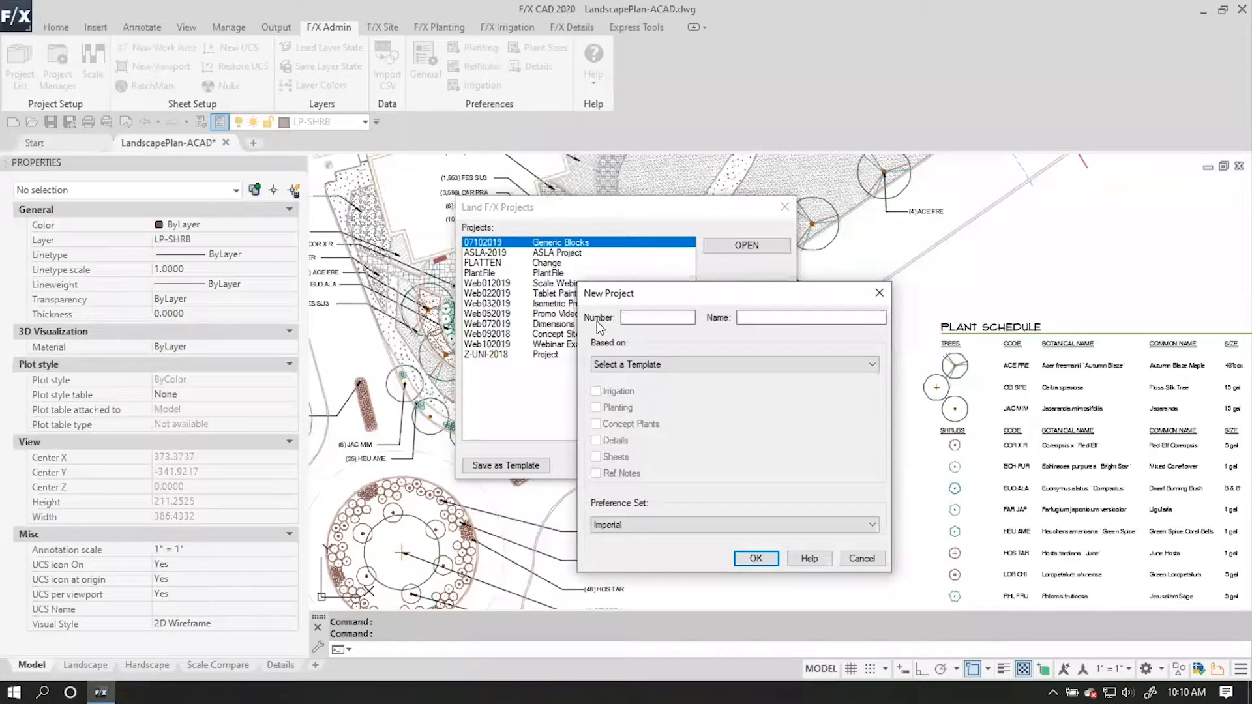
{"action": "type", "text": "102019"}
{"action": "left_click", "coordinate": [825, 317]}
{"action": "type", "text": "Webin"}
{"action": "key", "text": "BackSpace"}
{"action": "key", "text": "BackSpace"}
{"action": "key", "text": "BackSpace"}
{"action": "key", "text": "BackSpace"}
{"action": "type", "text": "ebinar Example"}
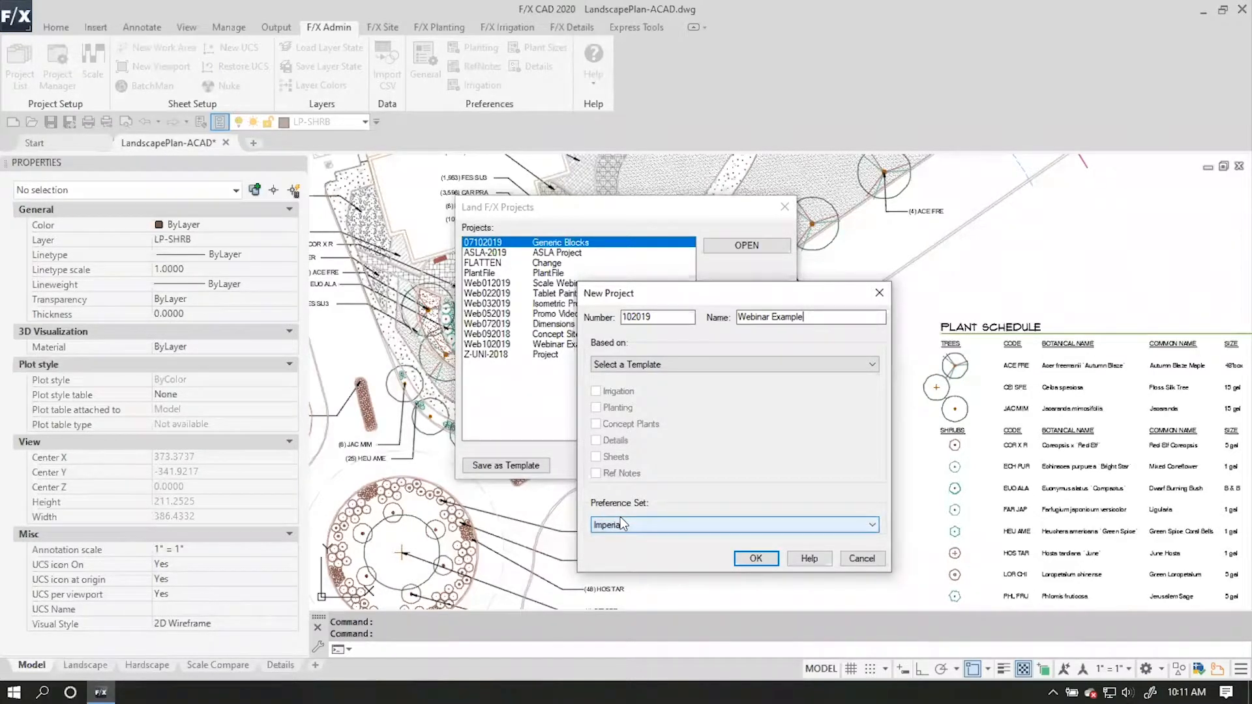
{"action": "left_click", "coordinate": [756, 558]}
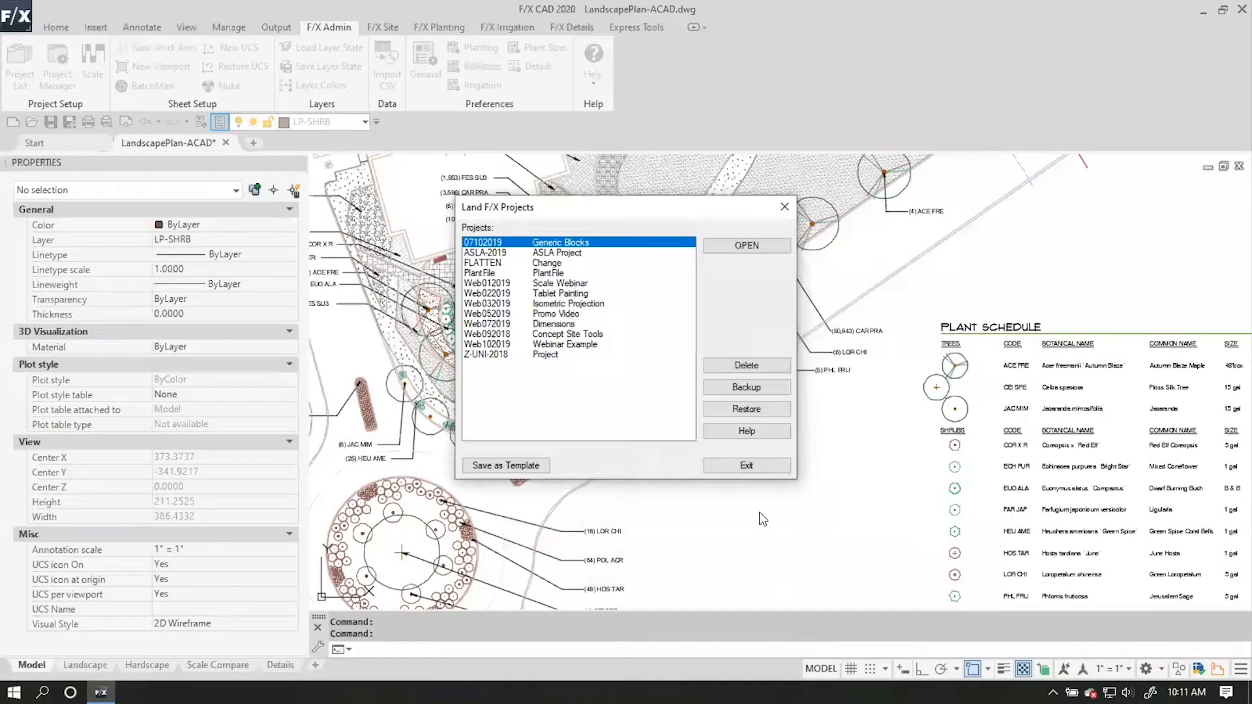
Open the newly created Webinar Example project and accept its project information.
{"action": "left_click", "coordinate": [756, 243]}
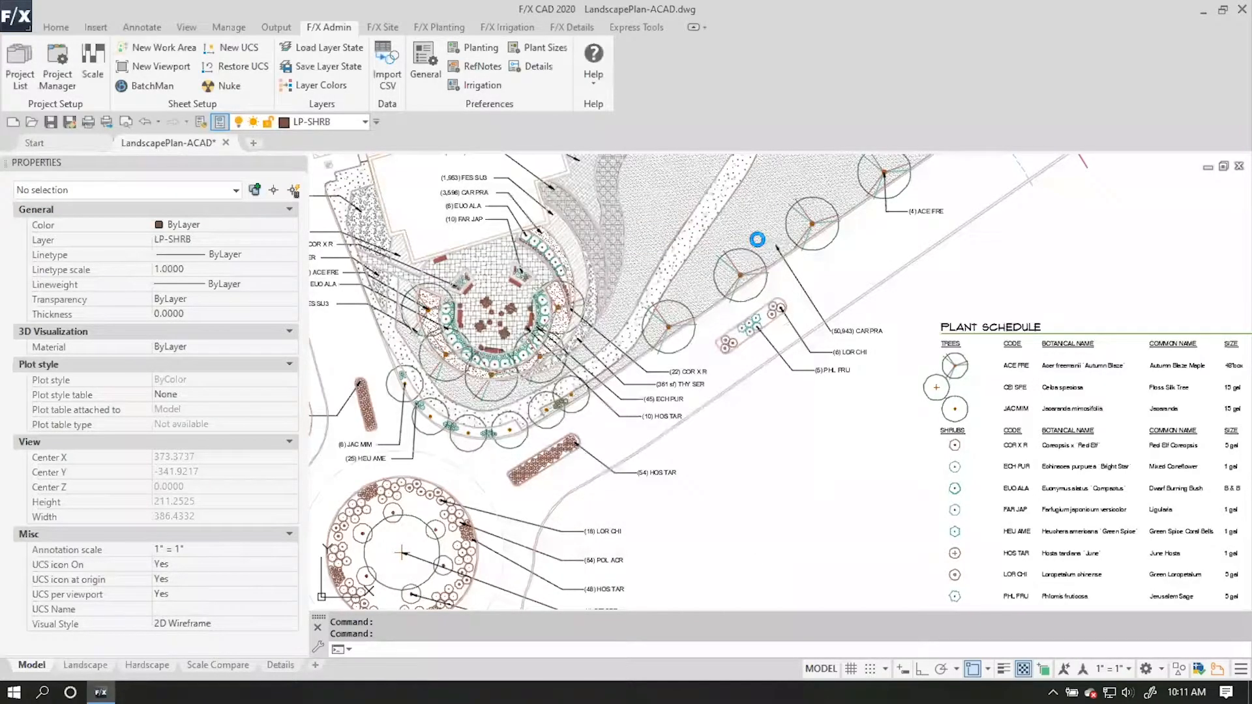
{"action": "left_click_drag", "start_coordinate": [803, 99], "coordinate": [528, 30]}
{"action": "left_click_drag", "start_coordinate": [626, 15], "coordinate": [562, 37]}
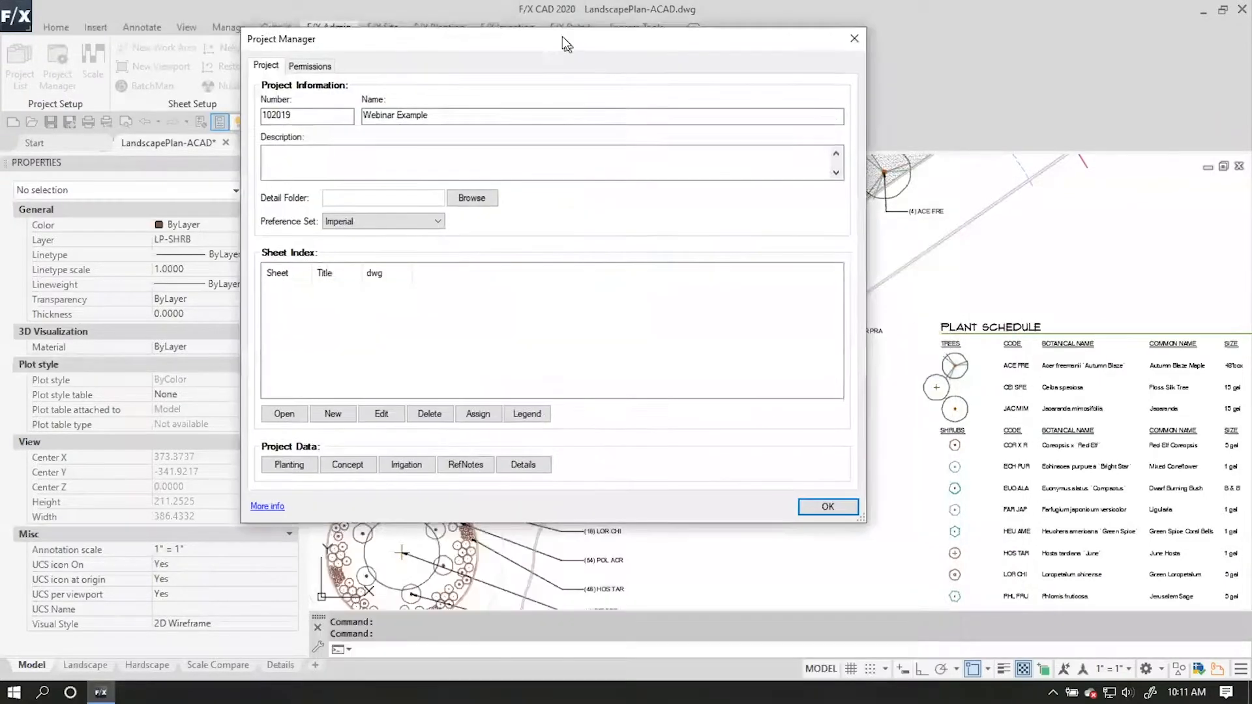
{"action": "left_click", "coordinate": [854, 508]}
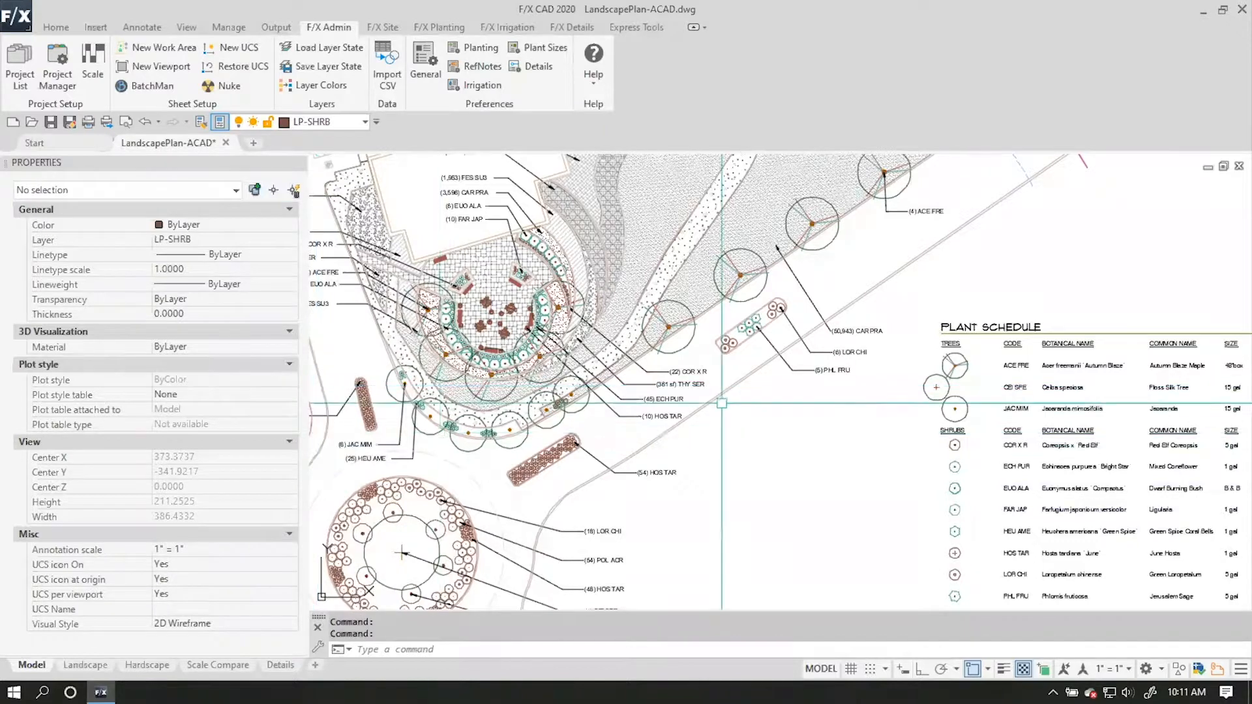
Open the planting Plant Manager and undock it as a floating window placed beside the drawing's plant schedule.
{"action": "scroll", "coordinate": [527, 337], "scroll_direction": "down", "scroll_amount": 3}
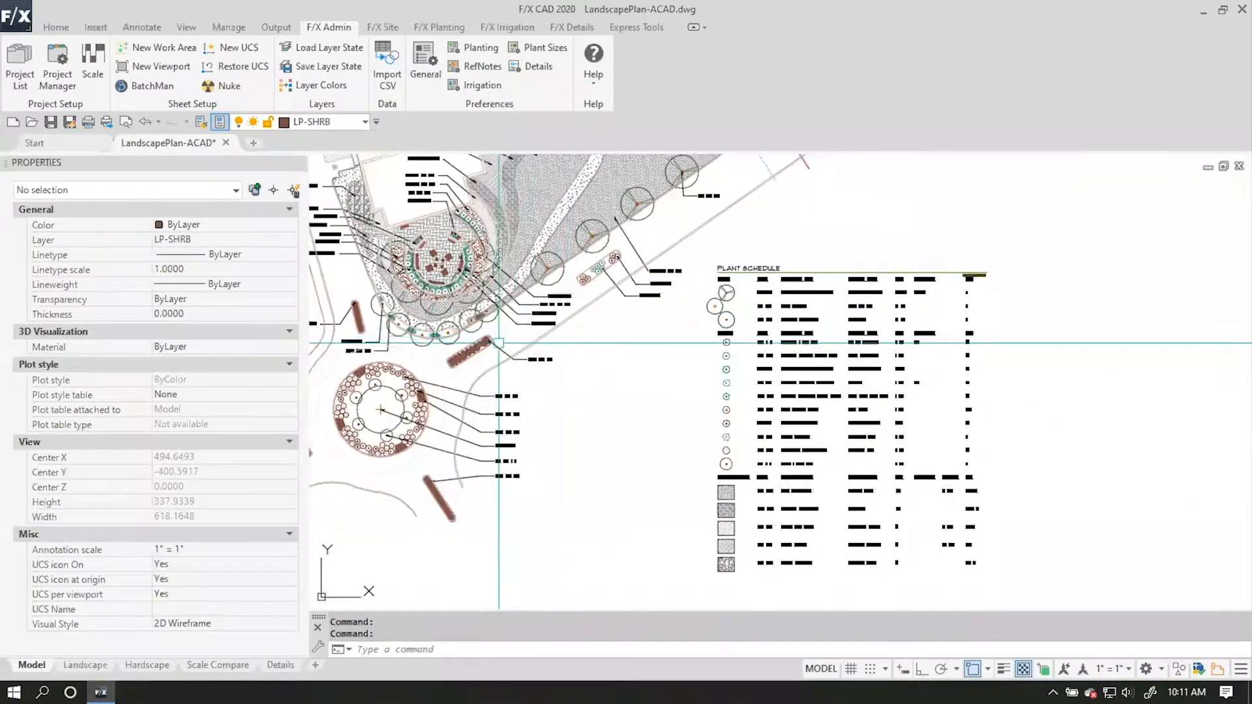
{"action": "scroll", "coordinate": [491, 364], "scroll_direction": "up", "scroll_amount": 3}
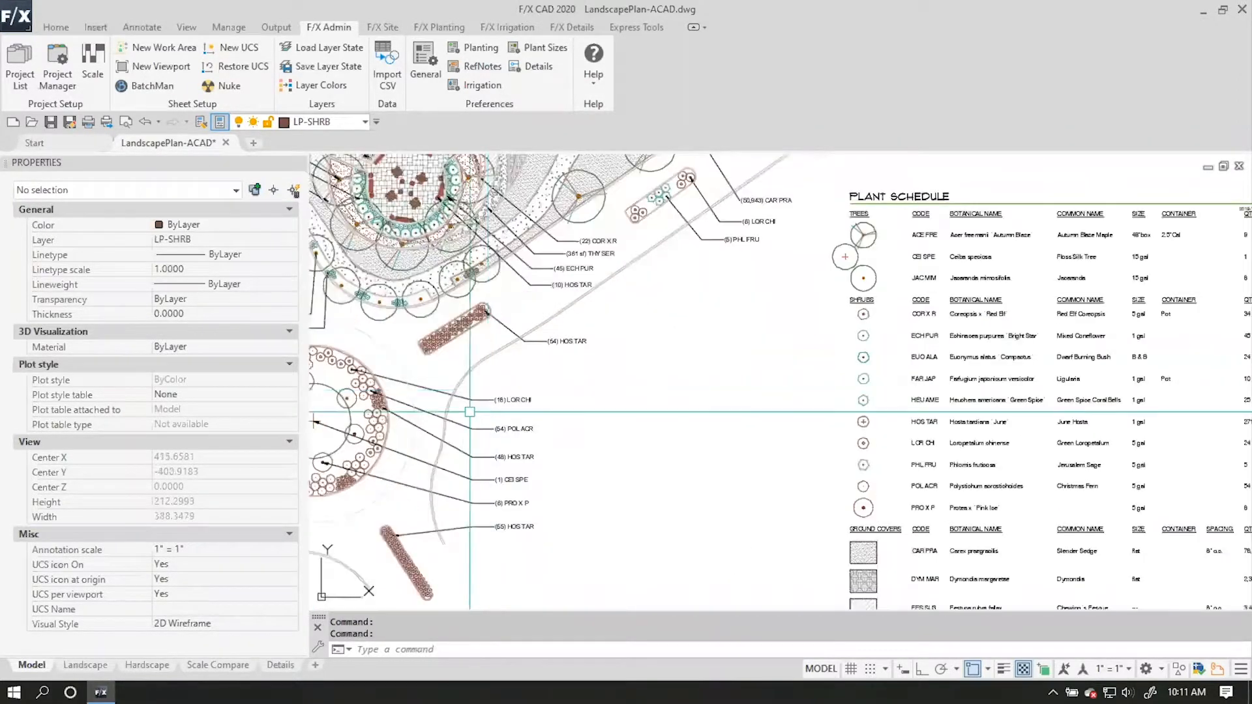
{"action": "middle_click_drag", "start_coordinate": [593, 269], "coordinate": [396, 240]}
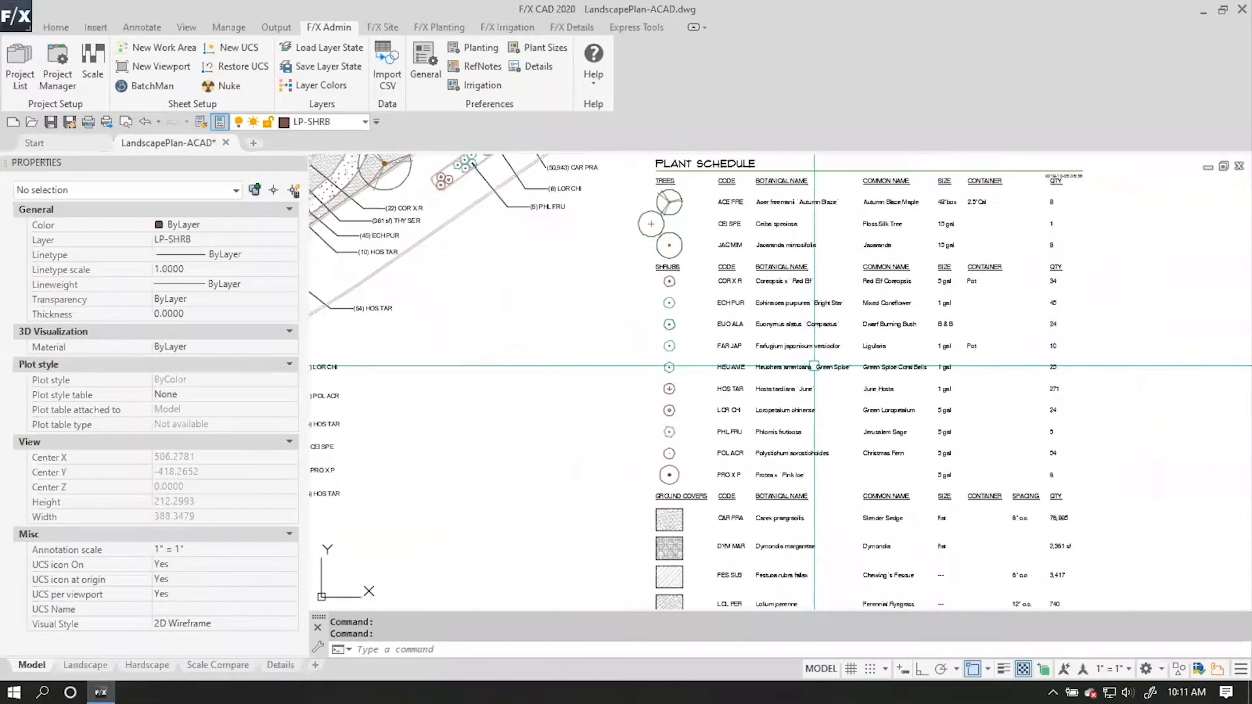
{"action": "middle_click_drag", "start_coordinate": [735, 255], "coordinate": [610, 240]}
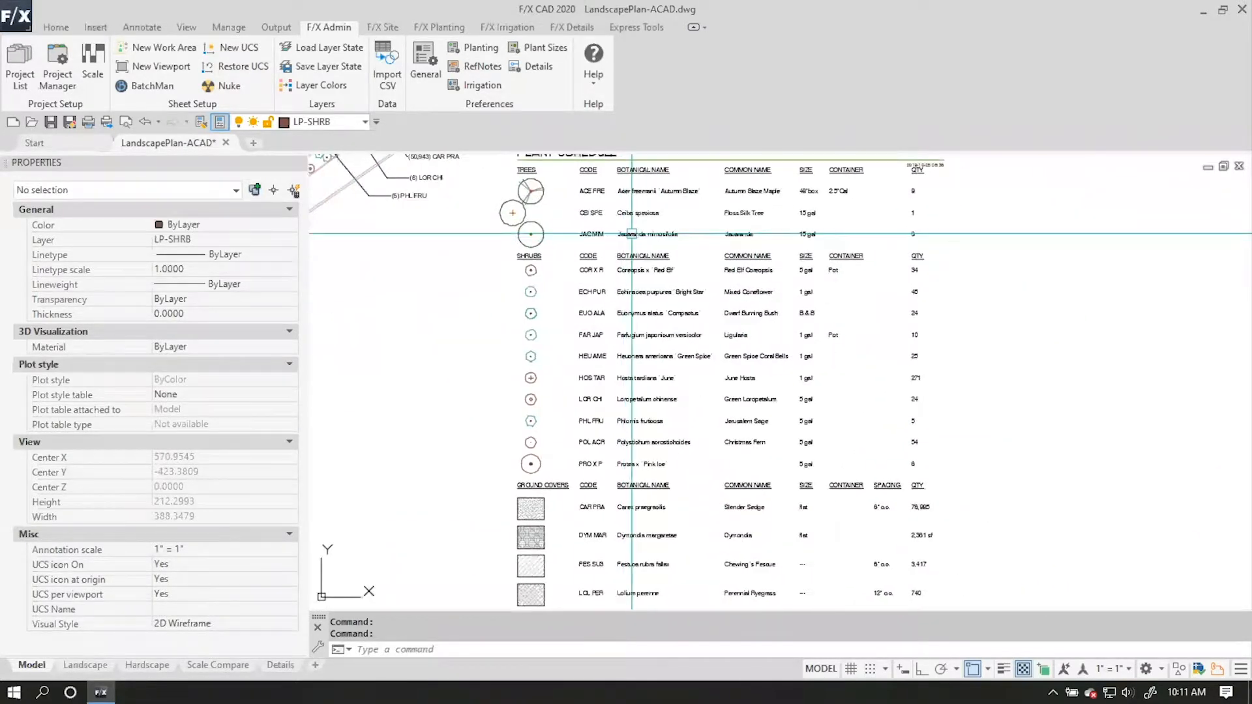
{"action": "scroll", "coordinate": [623, 235], "scroll_direction": "up", "scroll_amount": 2}
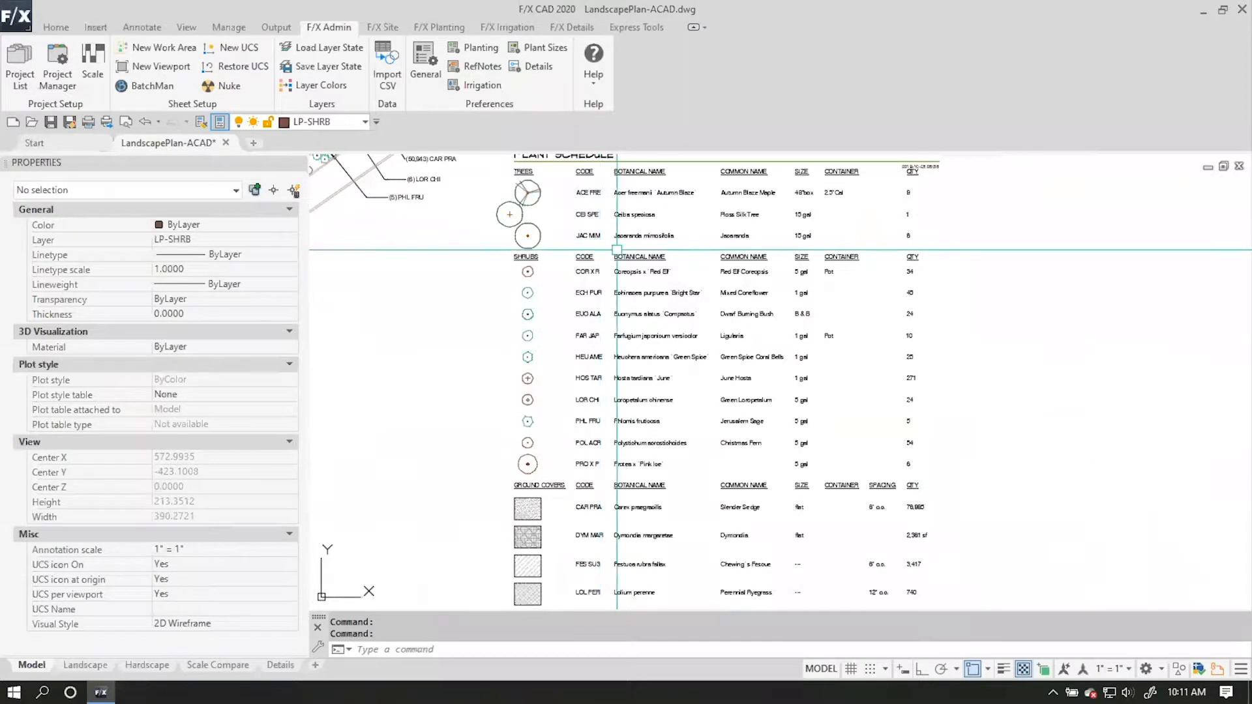
{"action": "scroll", "coordinate": [542, 277], "scroll_direction": "up", "scroll_amount": 2}
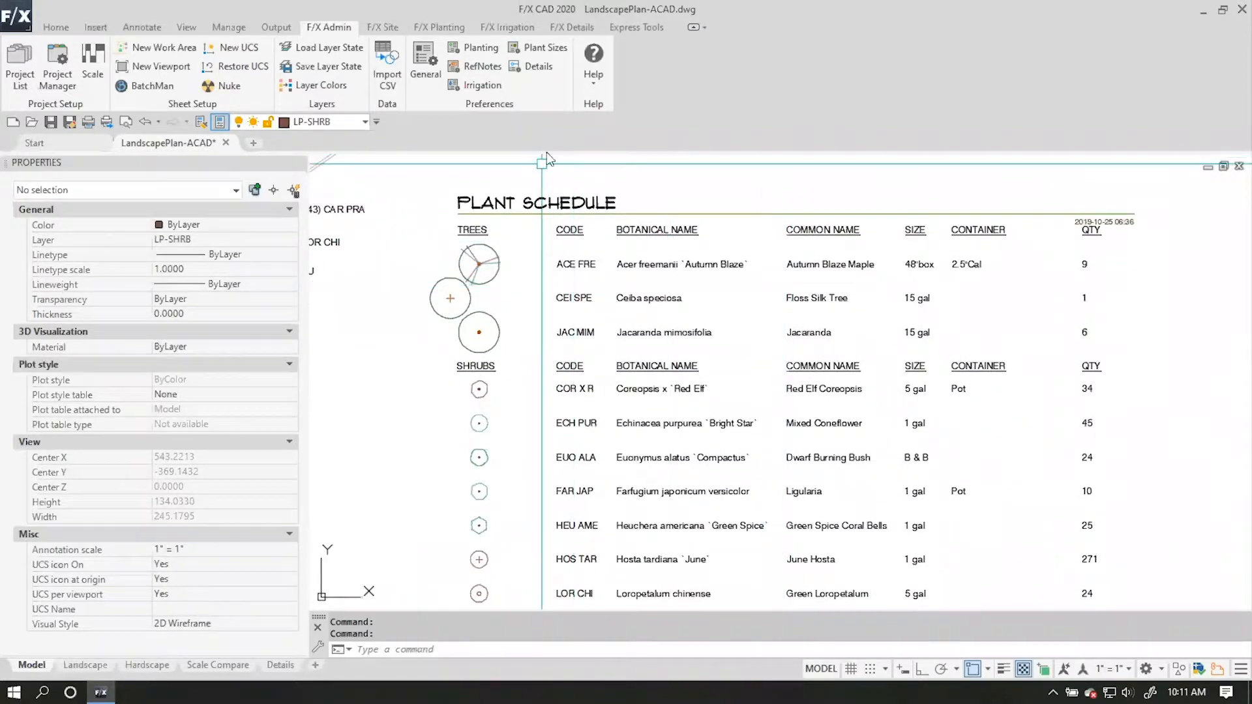
{"action": "left_click", "coordinate": [441, 33]}
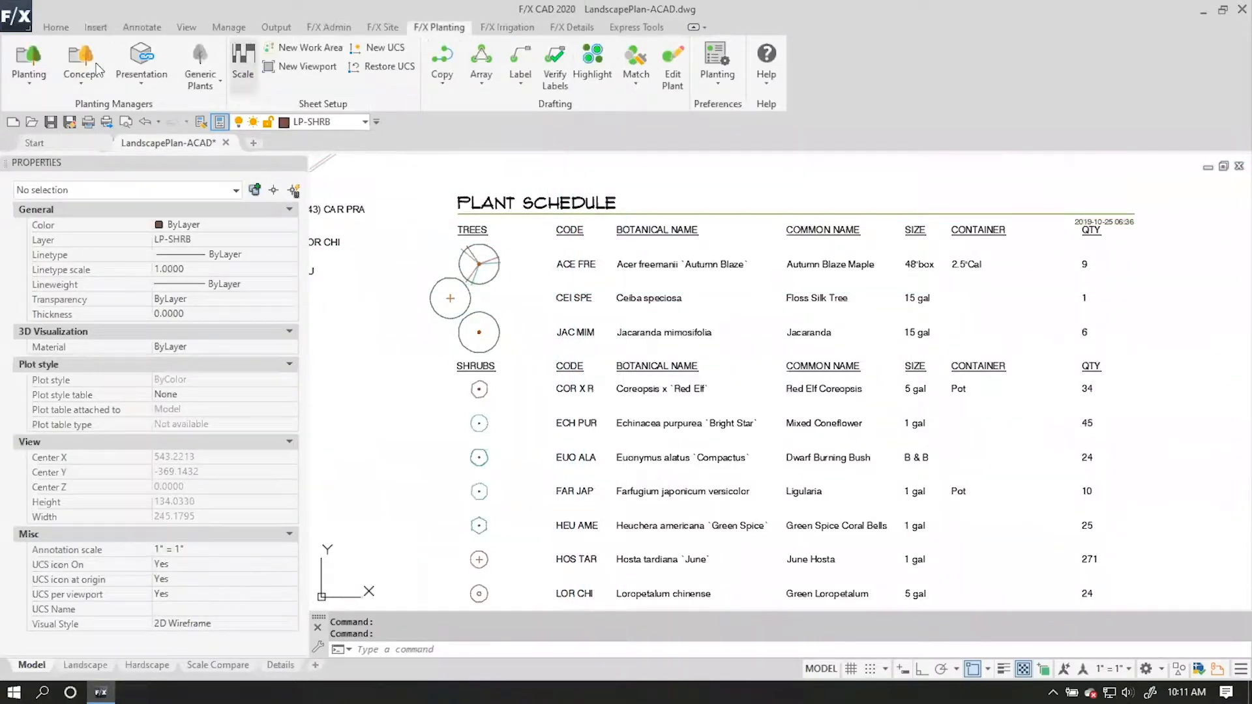
{"action": "left_click", "coordinate": [29, 62]}
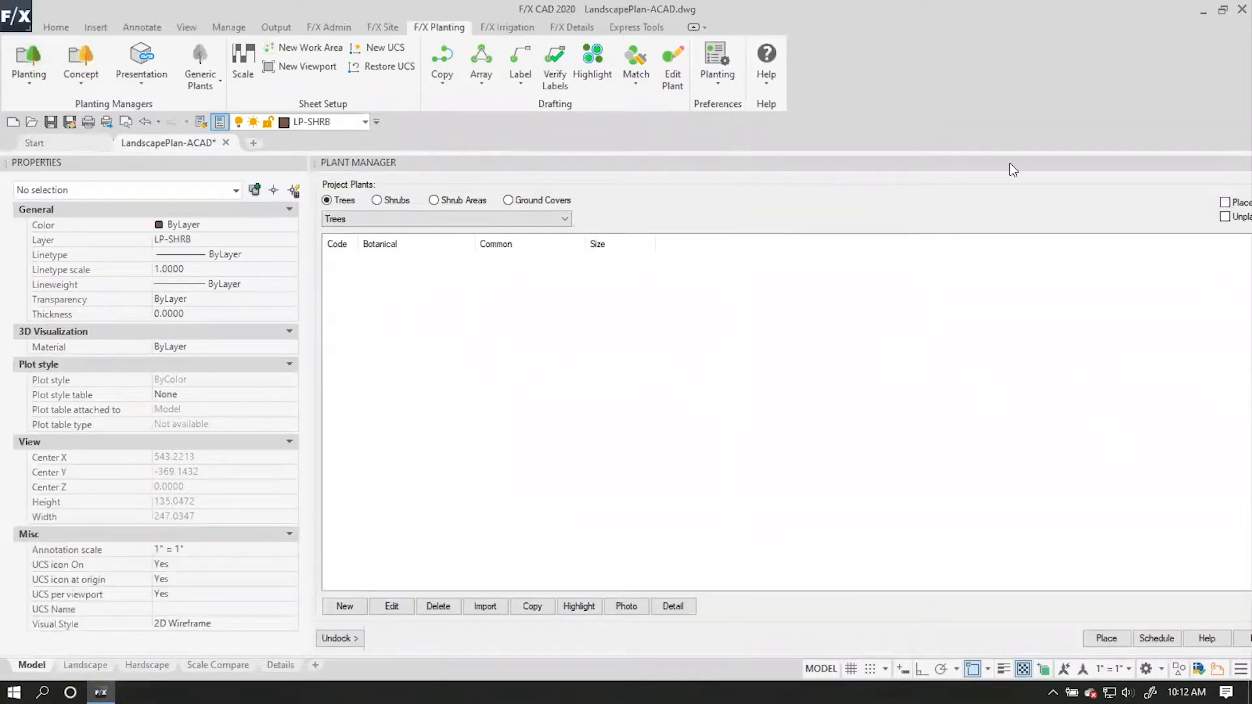
{"action": "left_click", "coordinate": [352, 639]}
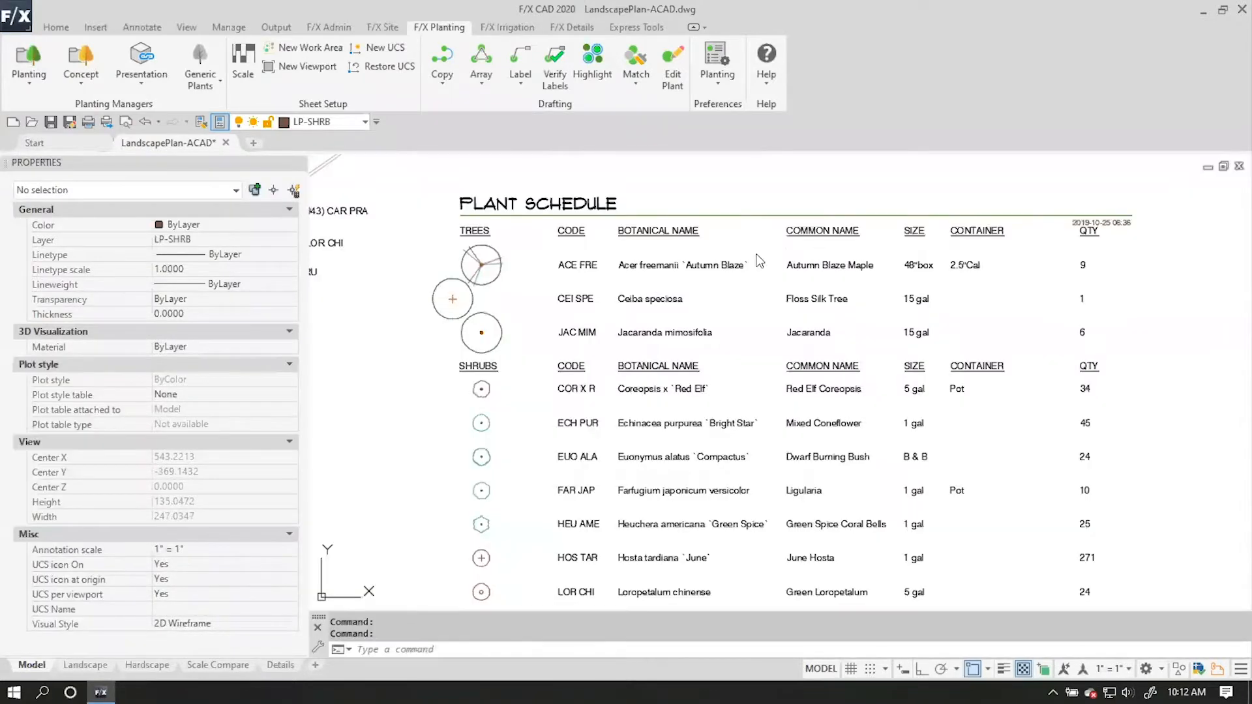
{"action": "mouse_move", "coordinate": [431, 319]}
{"action": "left_mouse_down"}
{"action": "mouse_move", "coordinate": [439, 123]}
{"action": "mouse_move", "coordinate": [222, 152]}
{"action": "left_mouse_up"}
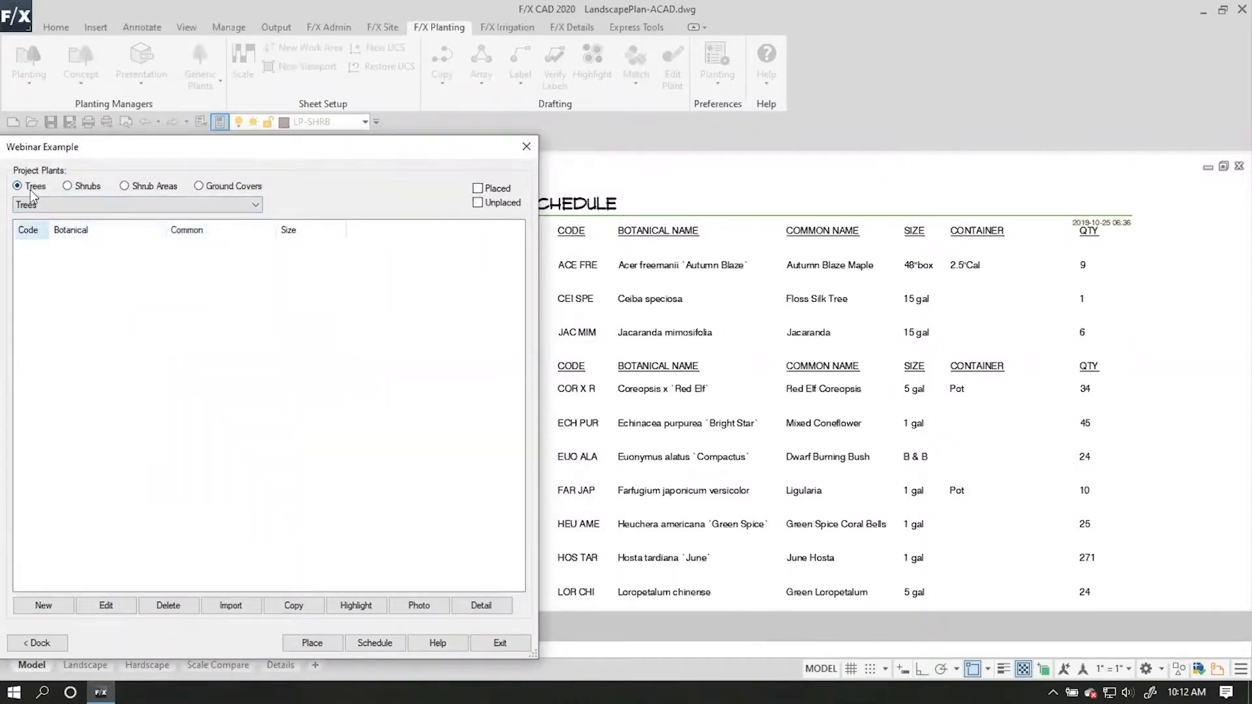
Find the Acer genus in the plant database and add Acer freemanii 'Autumn Blaze' to the project's trees.
{"action": "left_click", "coordinate": [54, 608]}
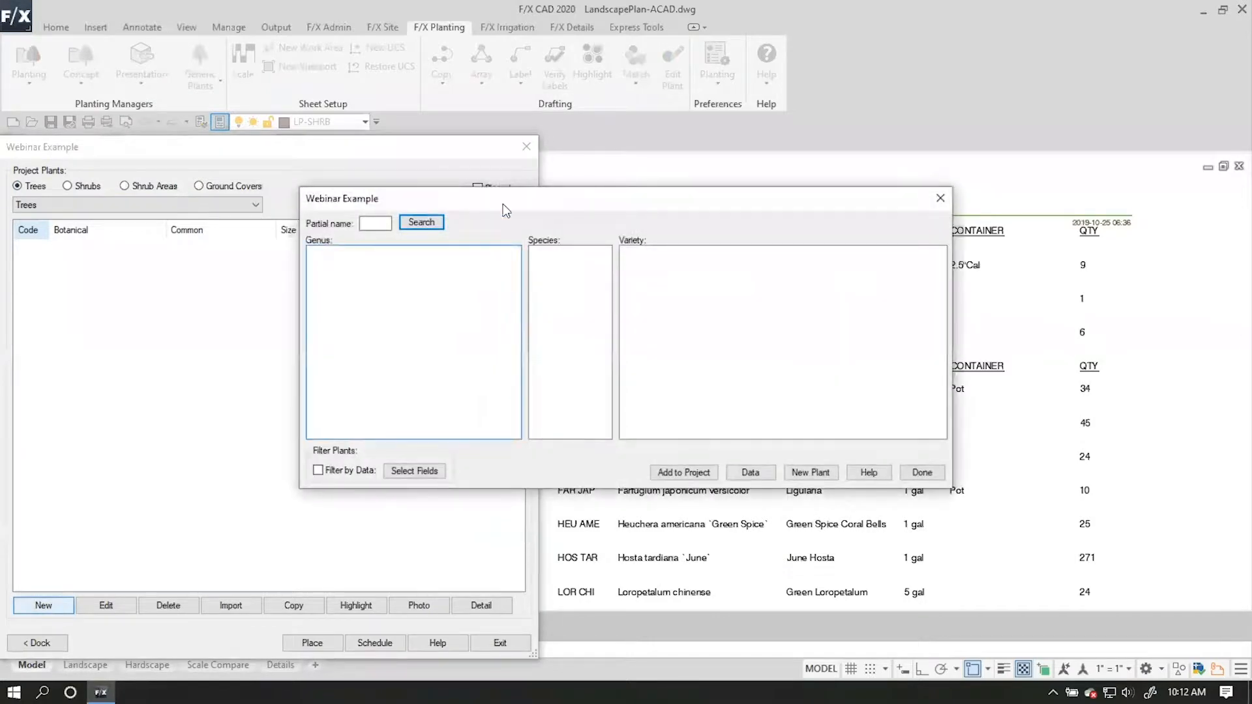
{"action": "left_click_drag", "start_coordinate": [434, 209], "coordinate": [368, 298]}
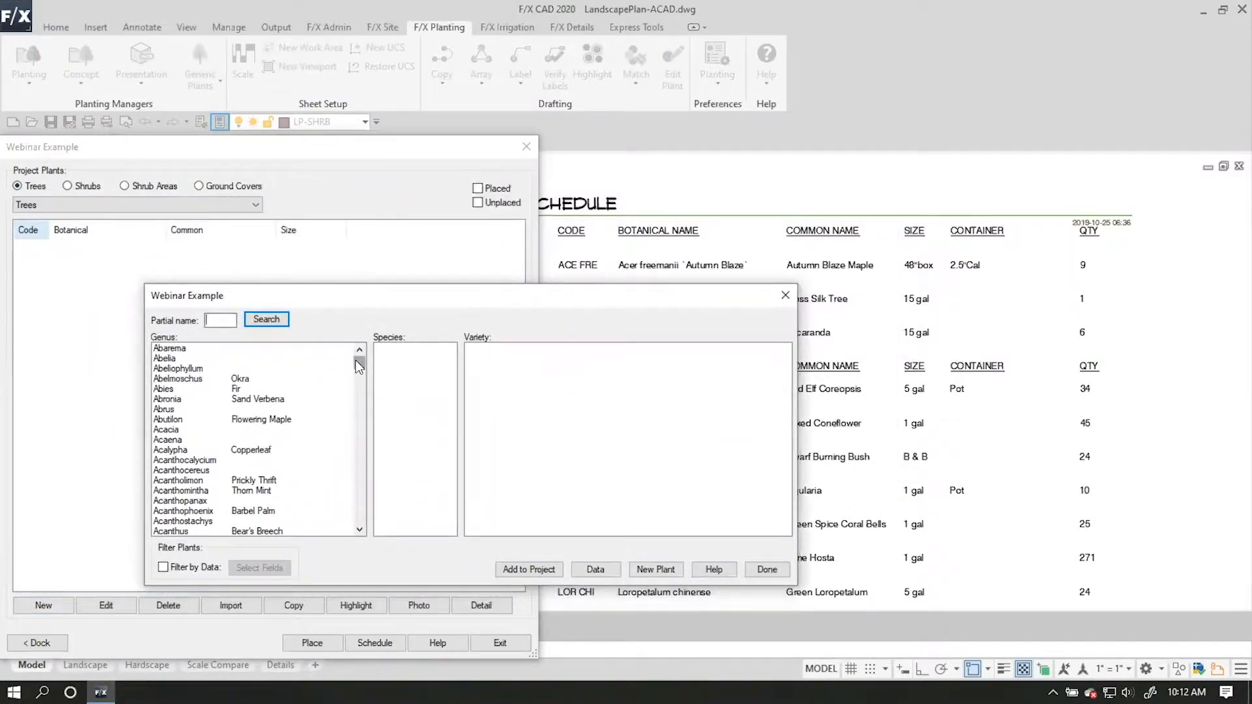
{"action": "type", "text": "acer"}
{"action": "left_click", "coordinate": [264, 319]}
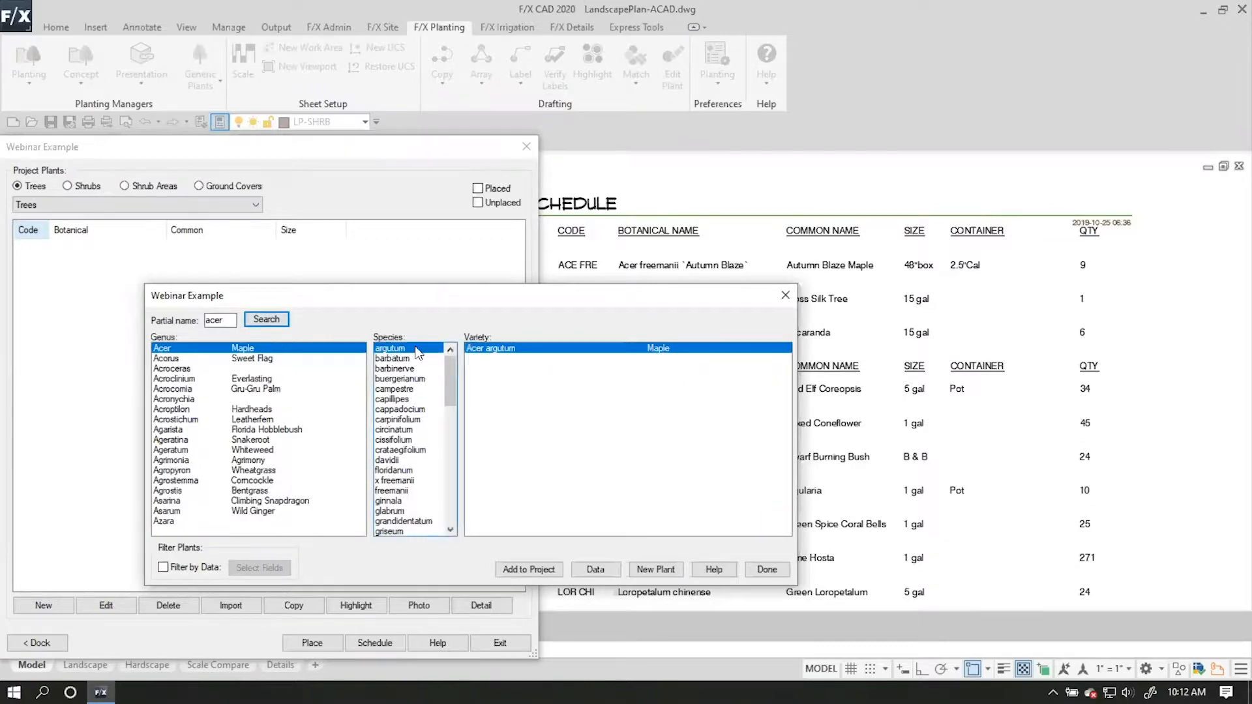
{"action": "mouse_move", "coordinate": [450, 362]}
{"action": "left_mouse_down"}
{"action": "mouse_move", "coordinate": [452, 405]}
{"action": "mouse_move", "coordinate": [446, 365]}
{"action": "left_mouse_up"}
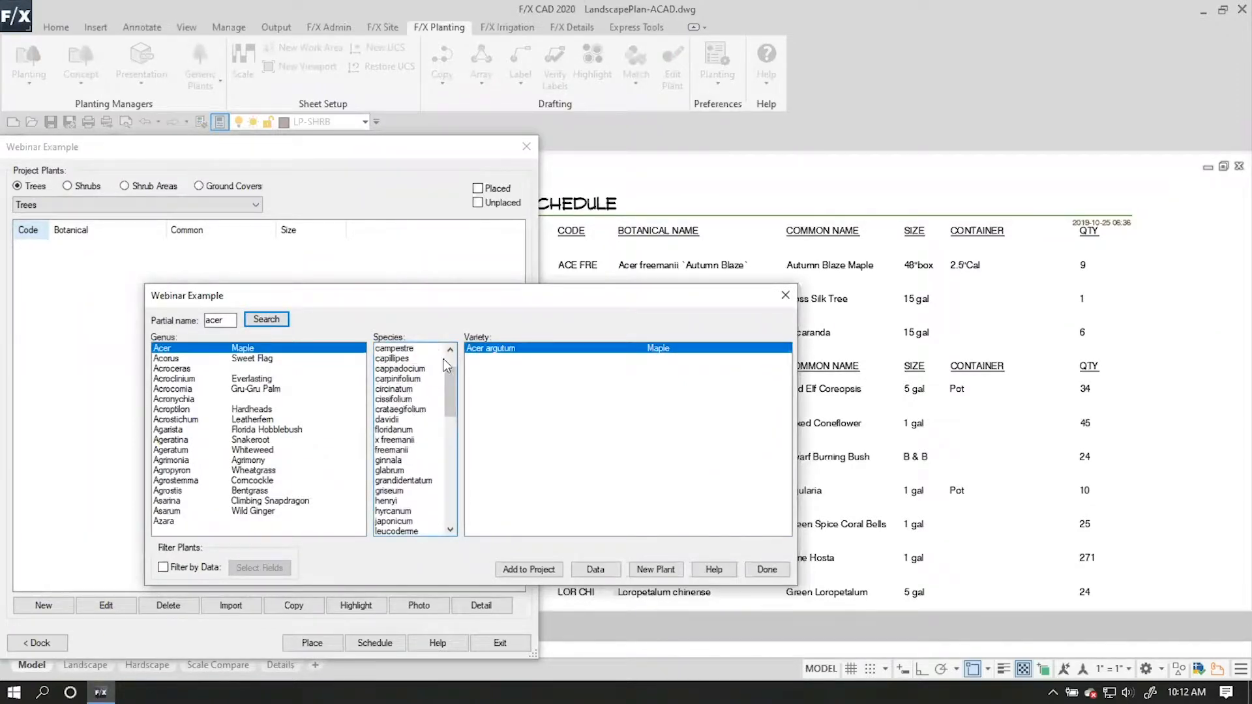
{"action": "left_click", "coordinate": [406, 429]}
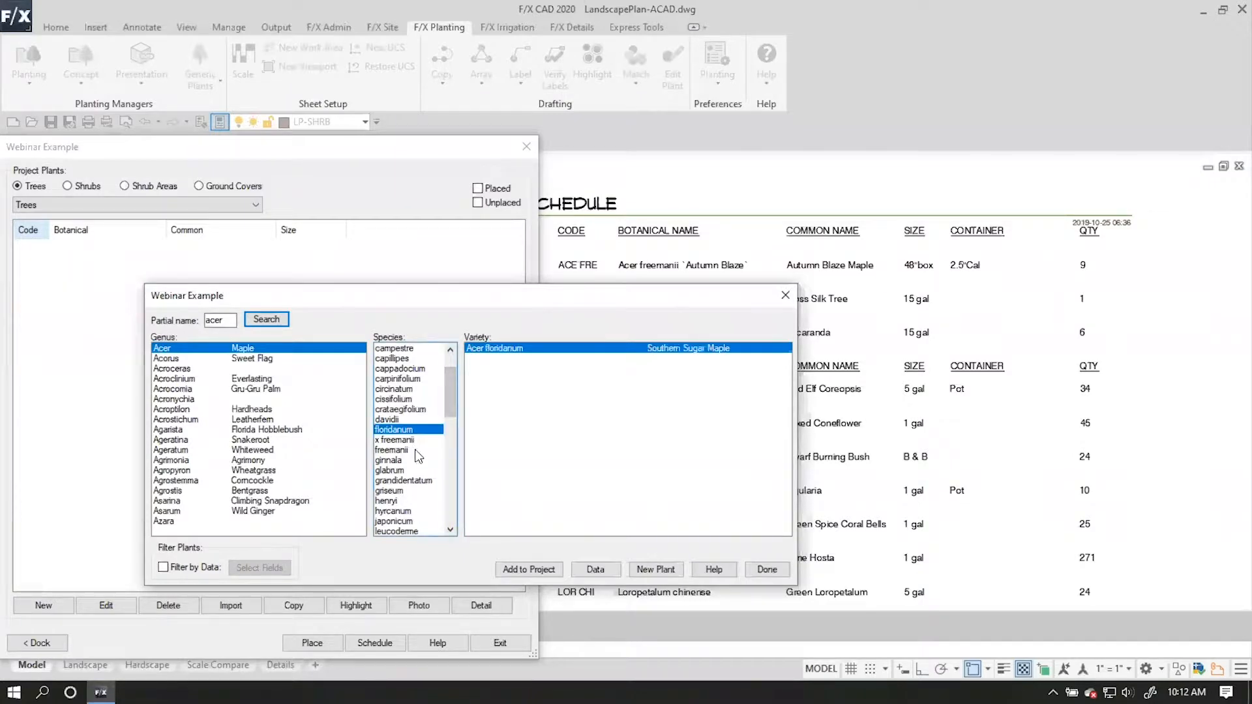
{"action": "left_click", "coordinate": [415, 450]}
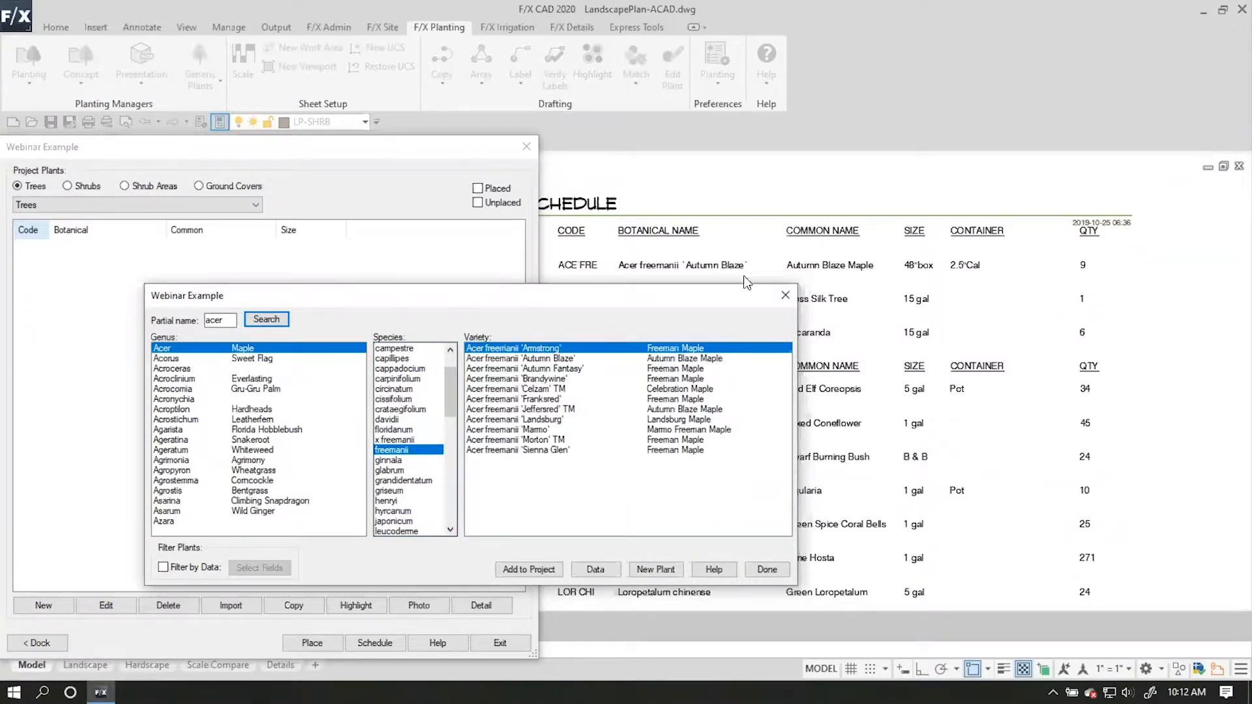
{"action": "left_click", "coordinate": [680, 359]}
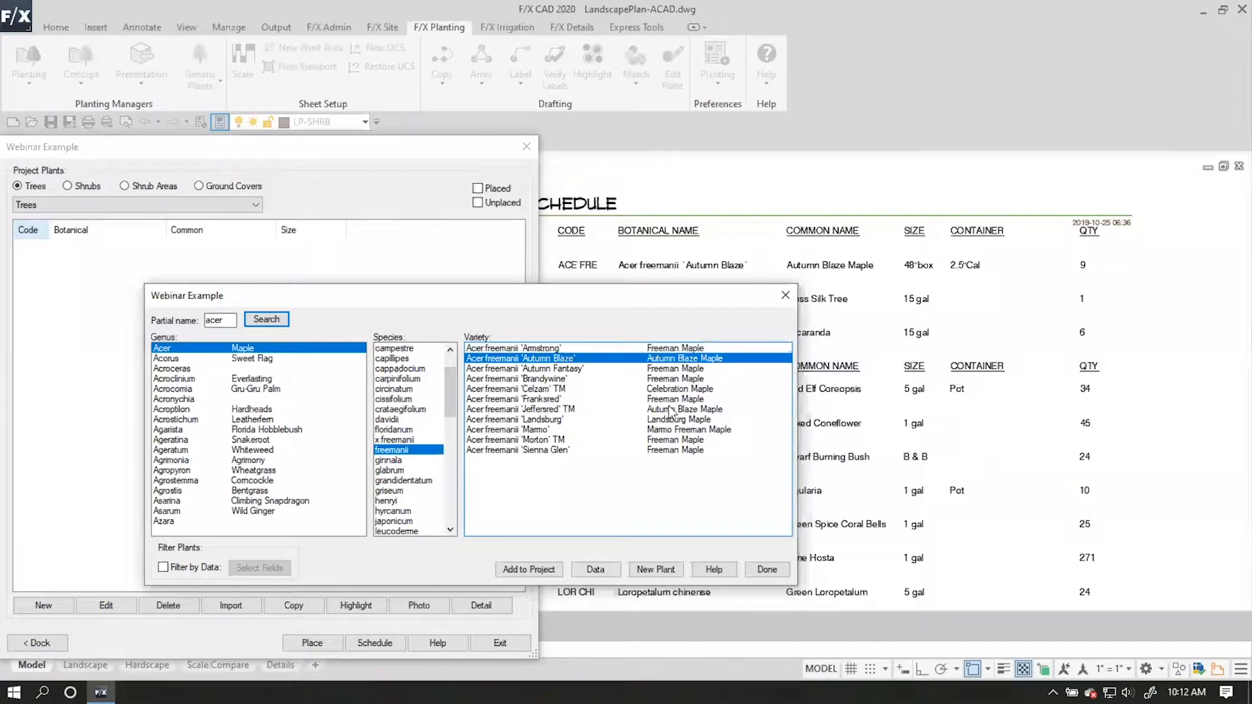
{"action": "left_click", "coordinate": [551, 568]}
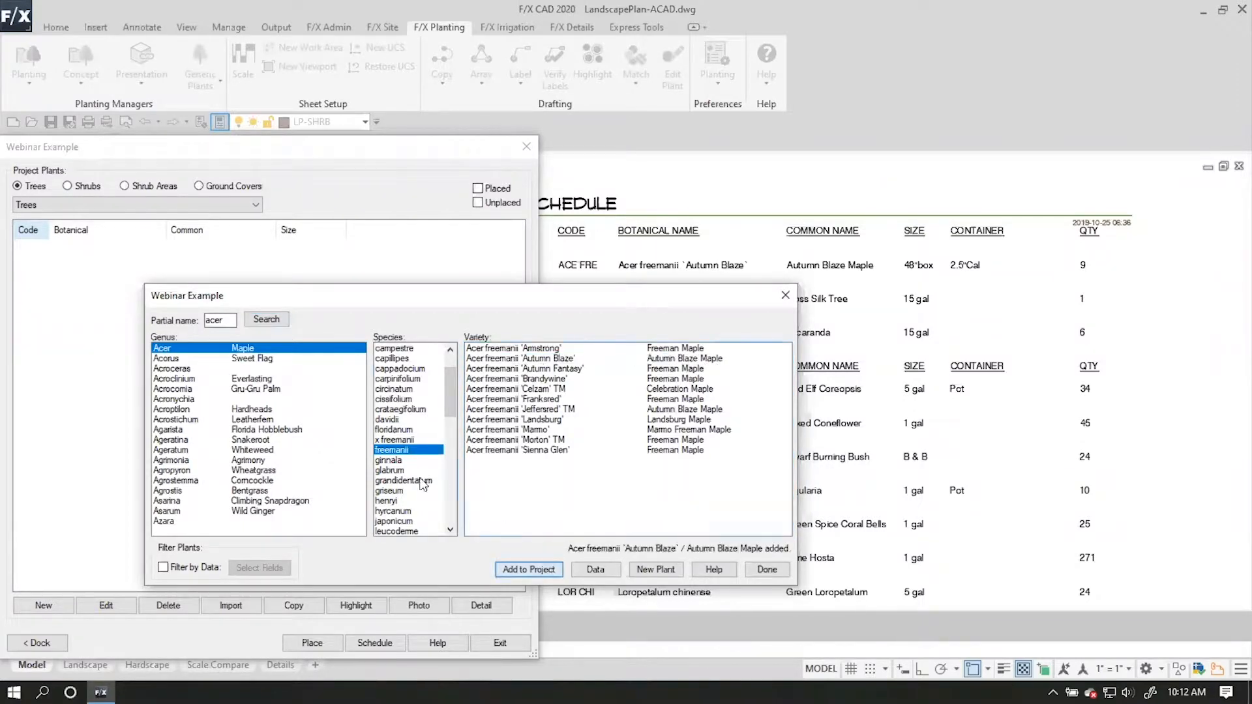
Search the plant database for ceiba and add Ceiba speciosa to the project's trees.
{"action": "left_click_drag", "start_coordinate": [245, 295], "coordinate": [347, 366]}
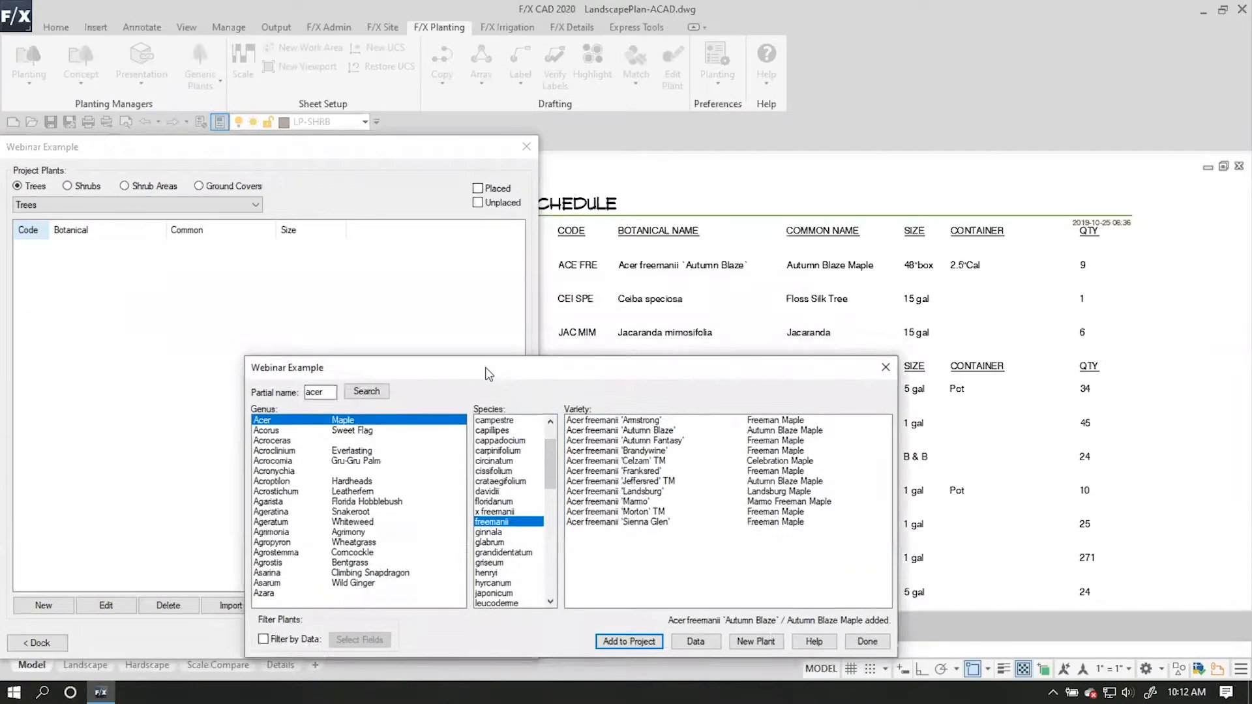
{"action": "double_click", "coordinate": [335, 391]}
{"action": "type", "text": "cer"}
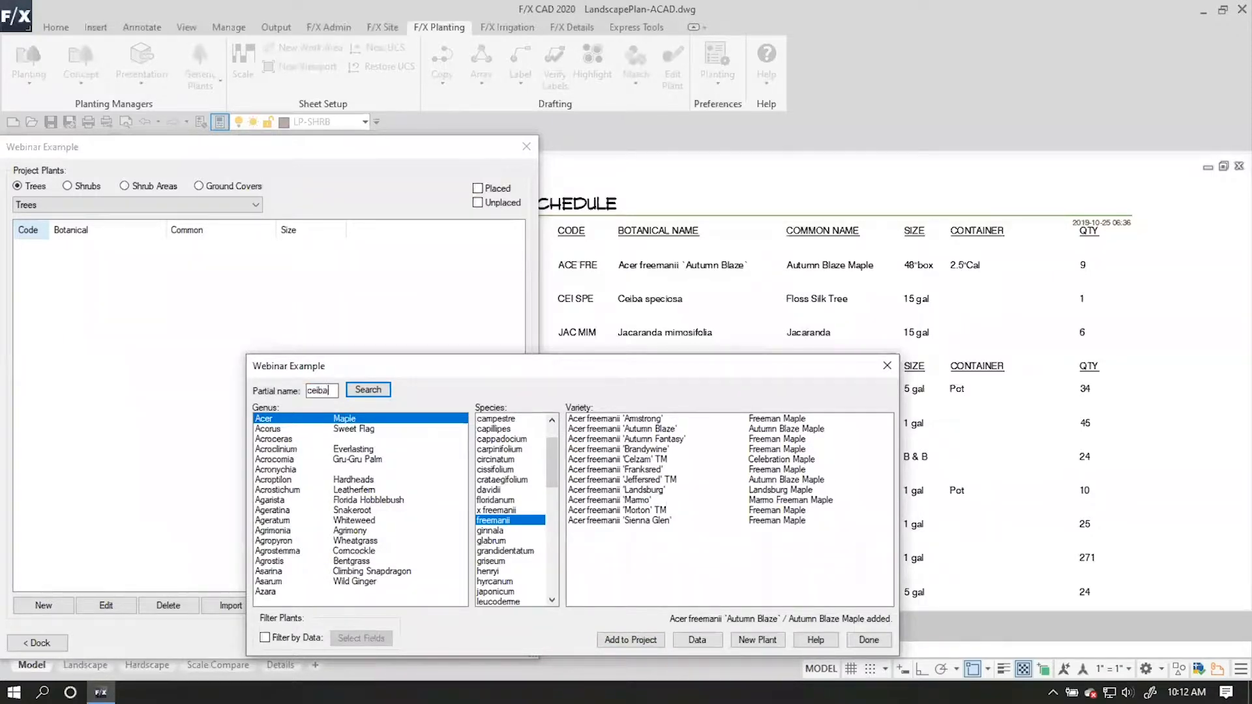
{"action": "key", "text": "Return"}
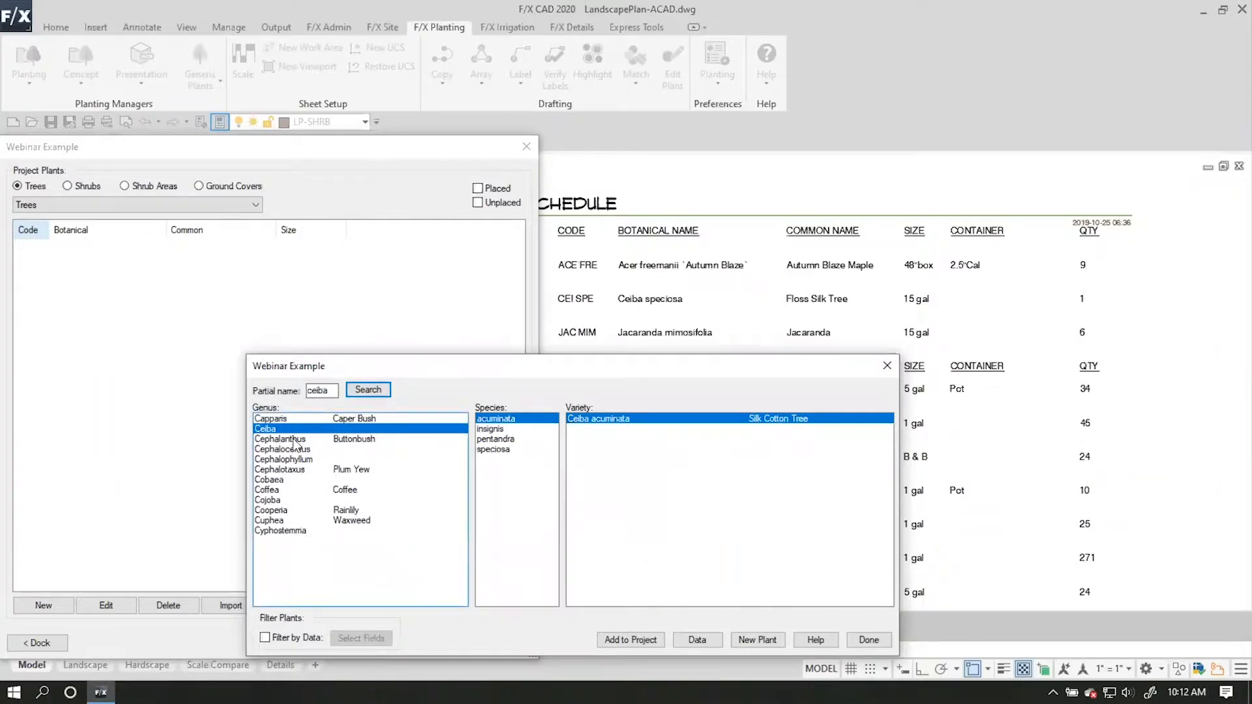
{"action": "left_click", "coordinate": [502, 449]}
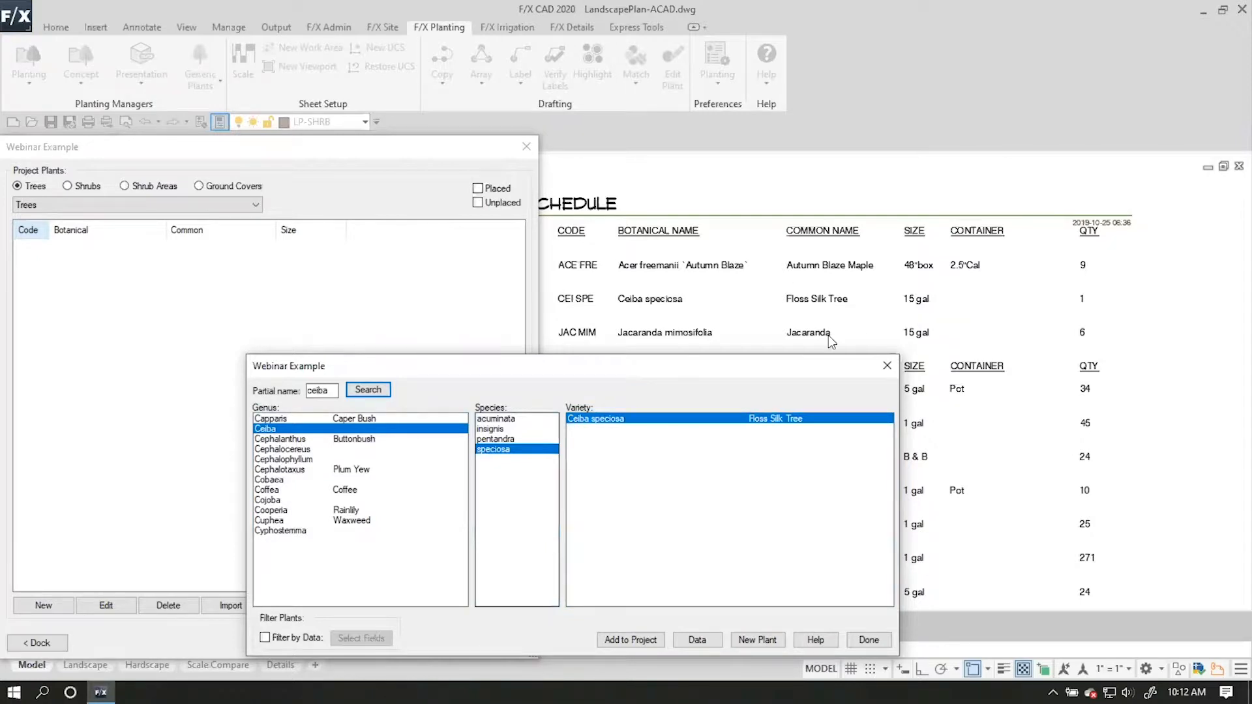
{"action": "left_click", "coordinate": [616, 638]}
Search for jac, add the Jacaranda mimosifolia variety with the common name Jacaranda to the project's trees, and finish adding trees.
{"action": "double_click", "coordinate": [319, 390]}
{"action": "left_click", "coordinate": [319, 391]}
{"action": "type", "text": "jac"}
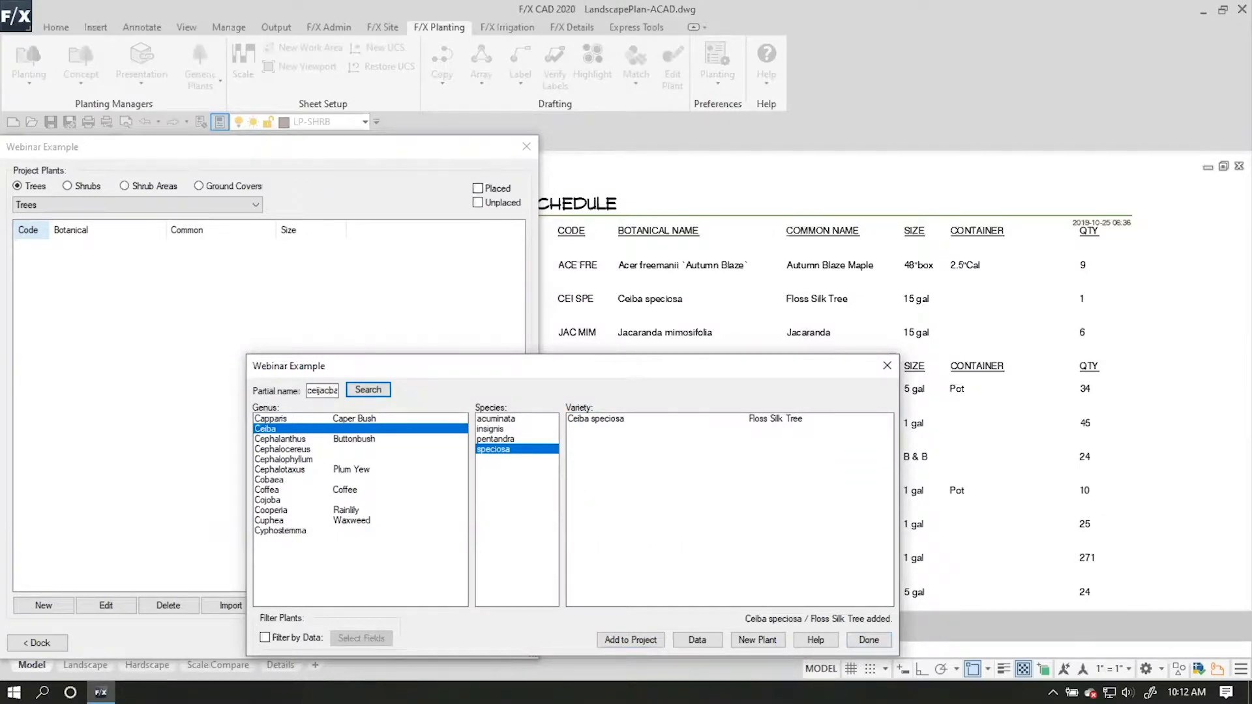
{"action": "double_click", "coordinate": [319, 391]}
{"action": "type", "text": "jac"}
{"action": "key", "text": "Return"}
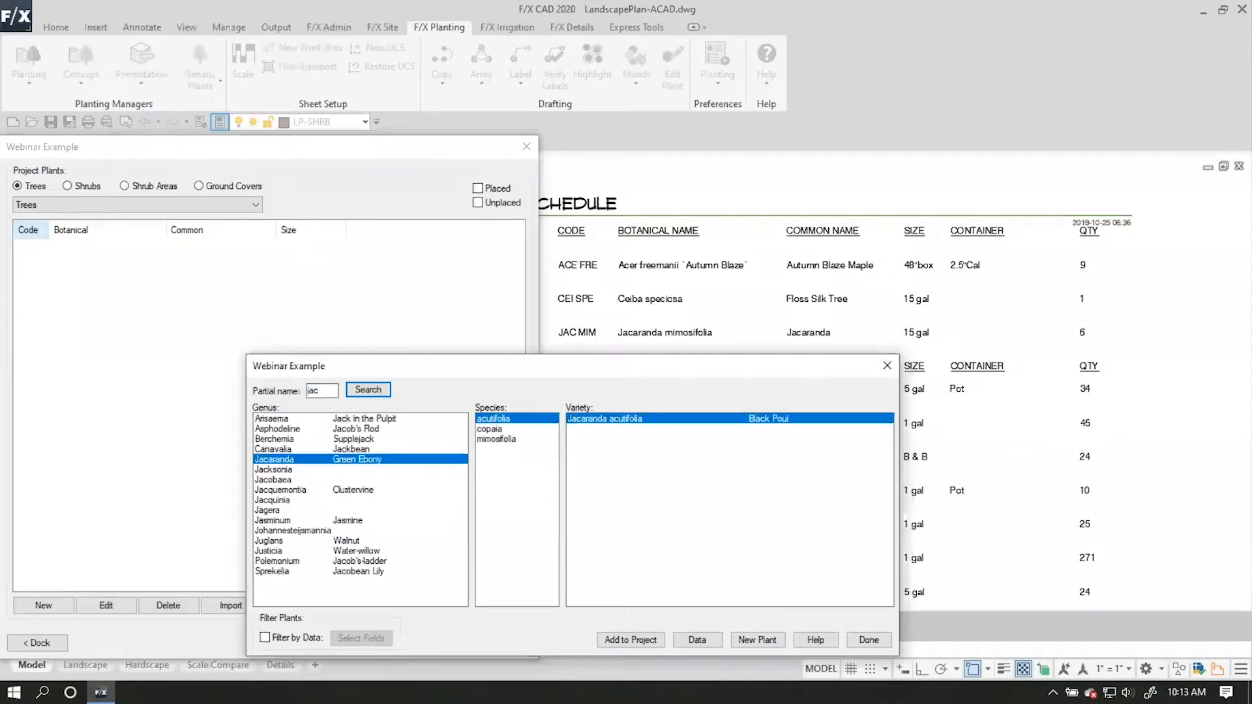
{"action": "left_click", "coordinate": [514, 439]}
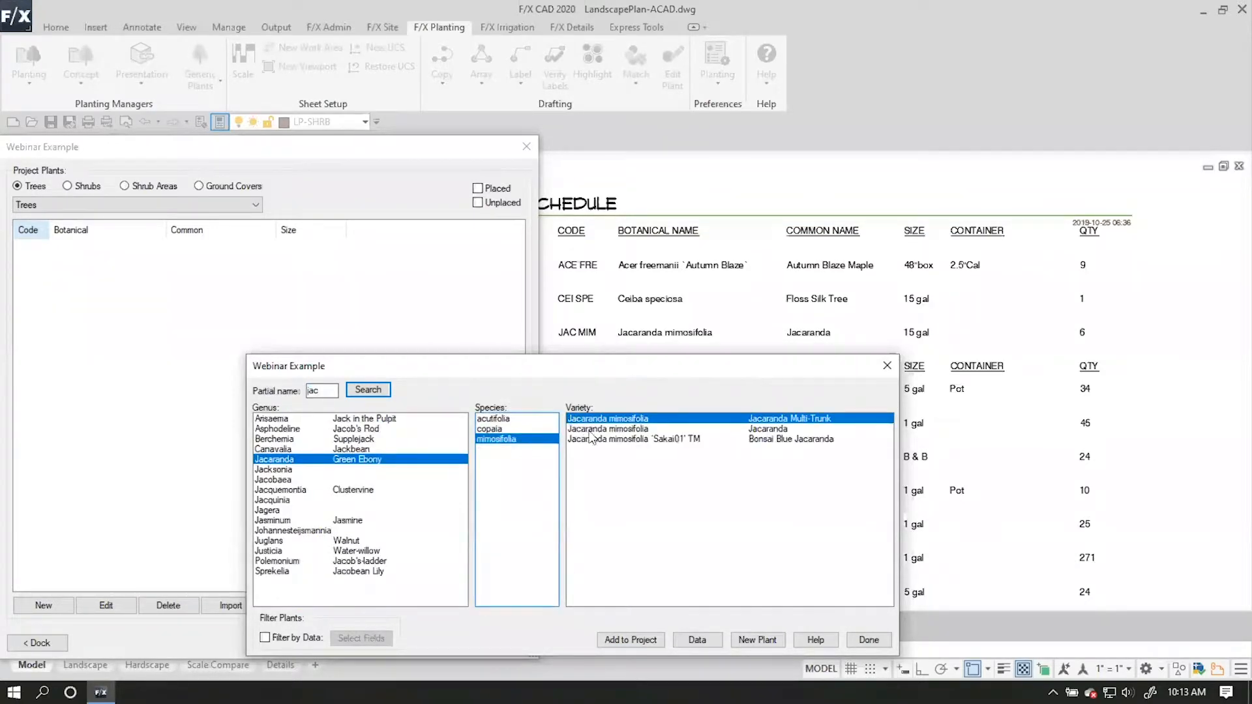
{"action": "left_click", "coordinate": [809, 429]}
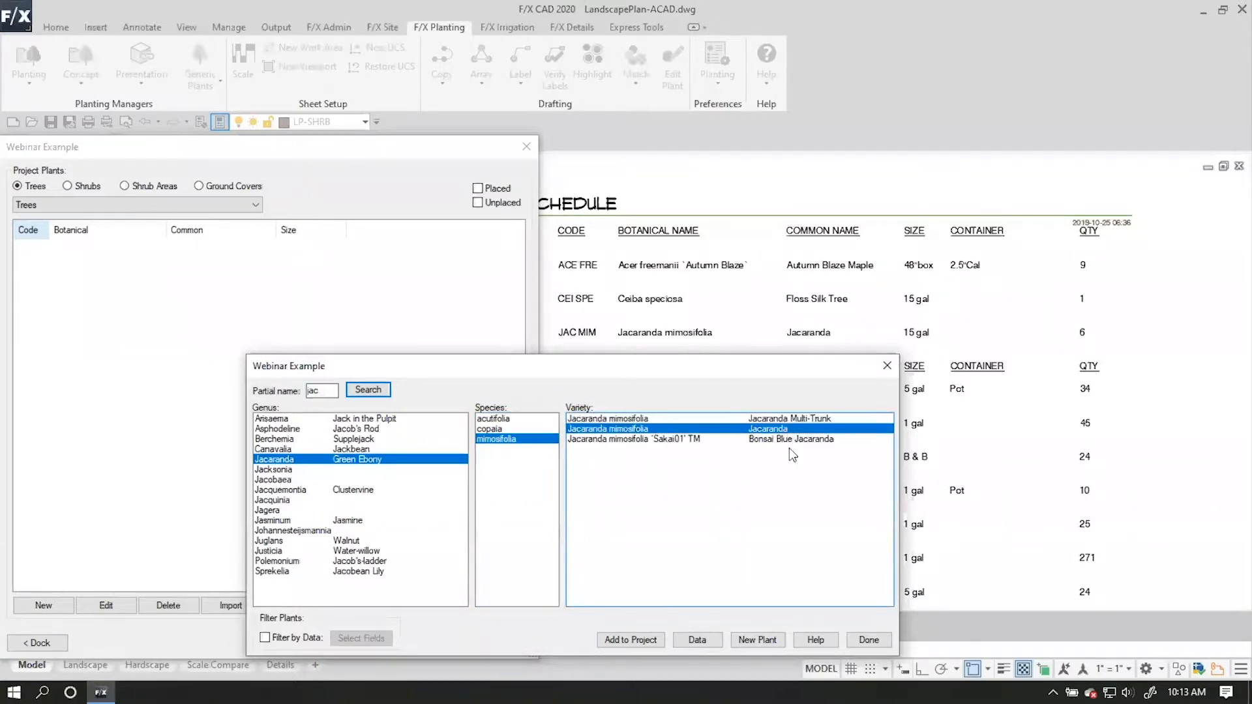
{"action": "left_click", "coordinate": [652, 642]}
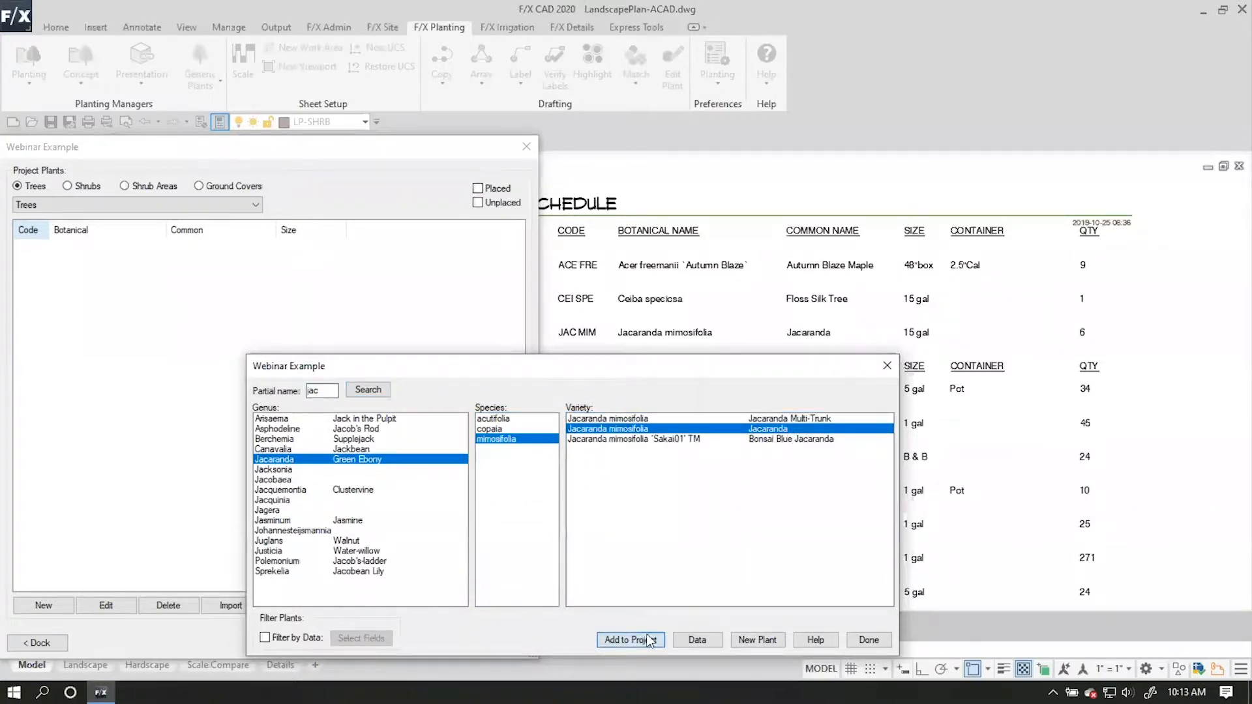
{"action": "left_click", "coordinate": [868, 637]}
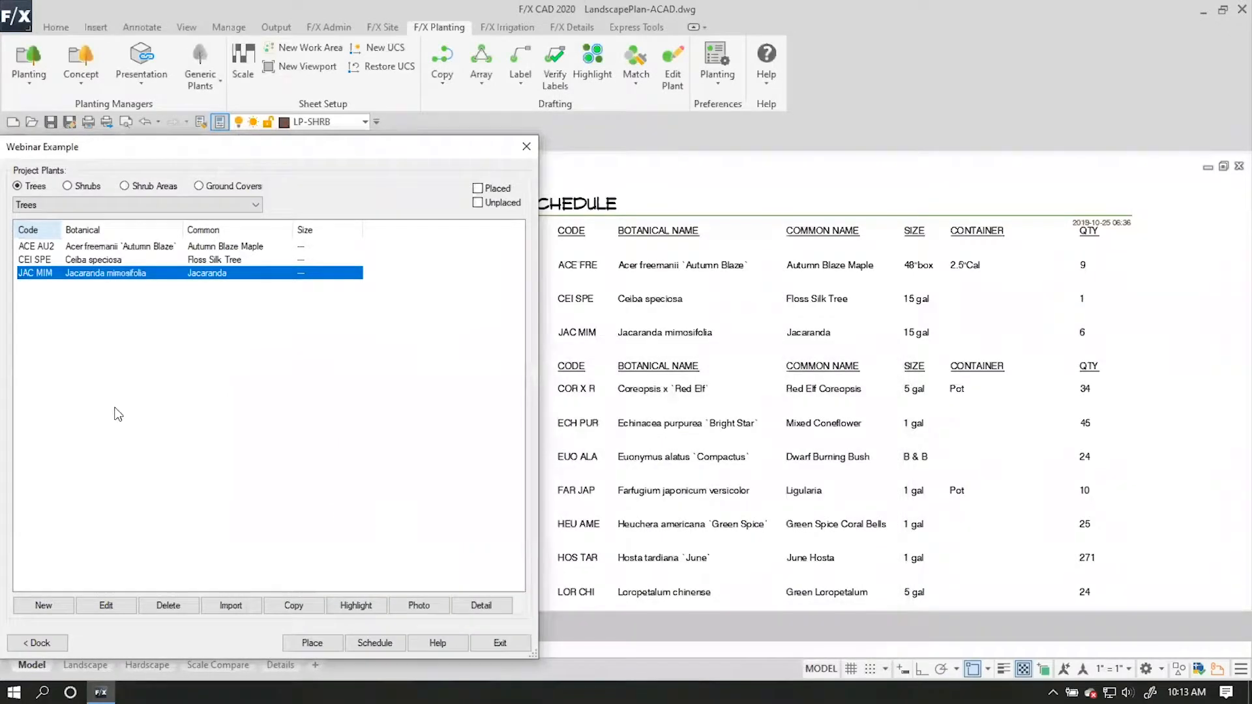
Reposition the plant manager window beside the plant schedule and switch its project plant list to Shrubs.
{"action": "left_click", "coordinate": [676, 382]}
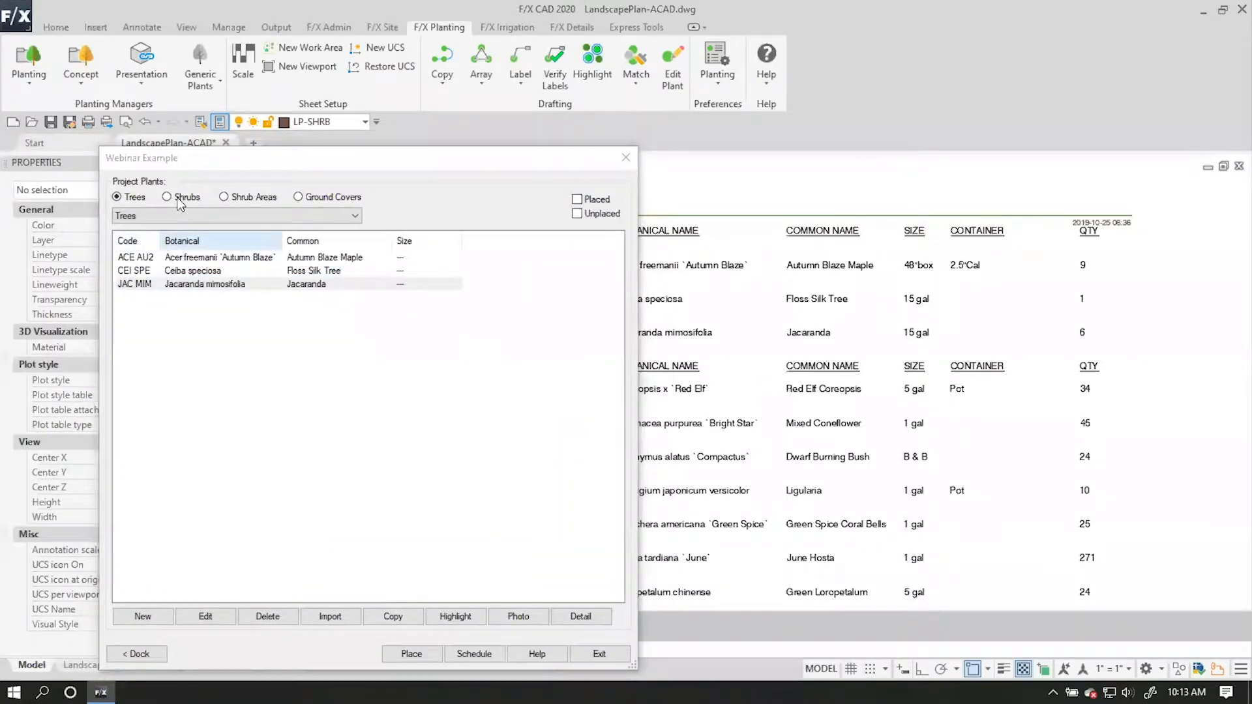
{"action": "left_click", "coordinate": [178, 198]}
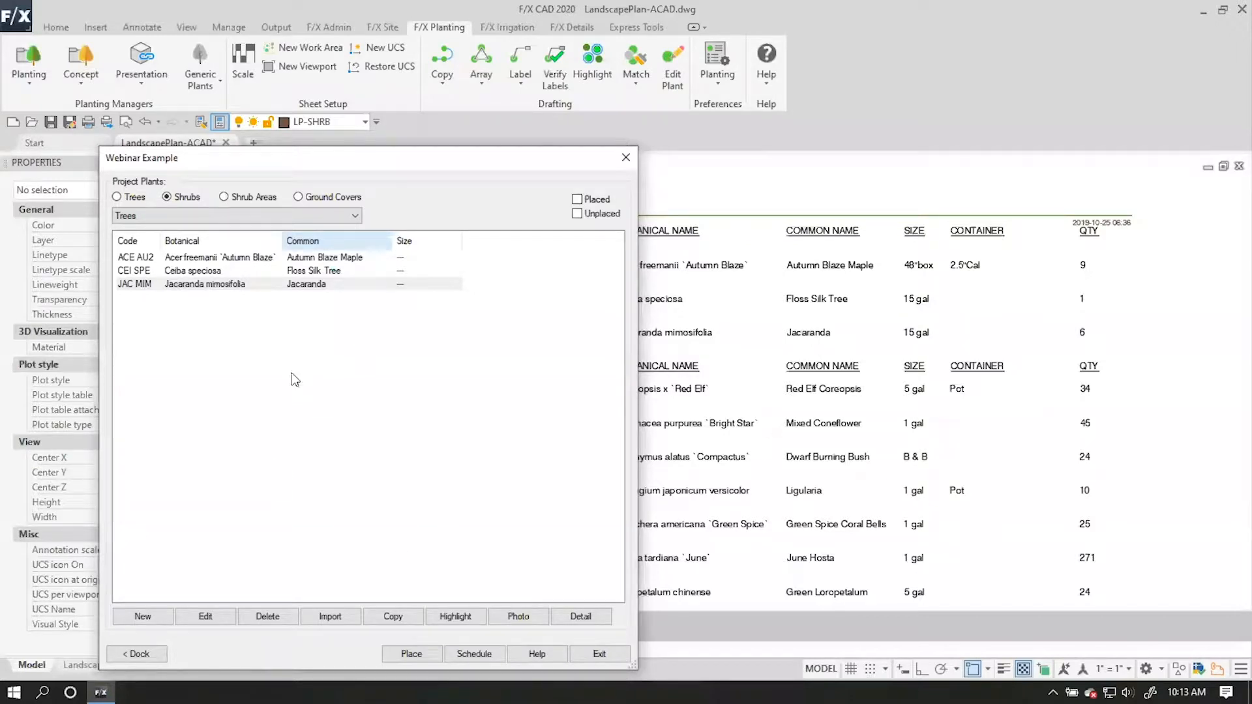
{"action": "left_click", "coordinate": [125, 195]}
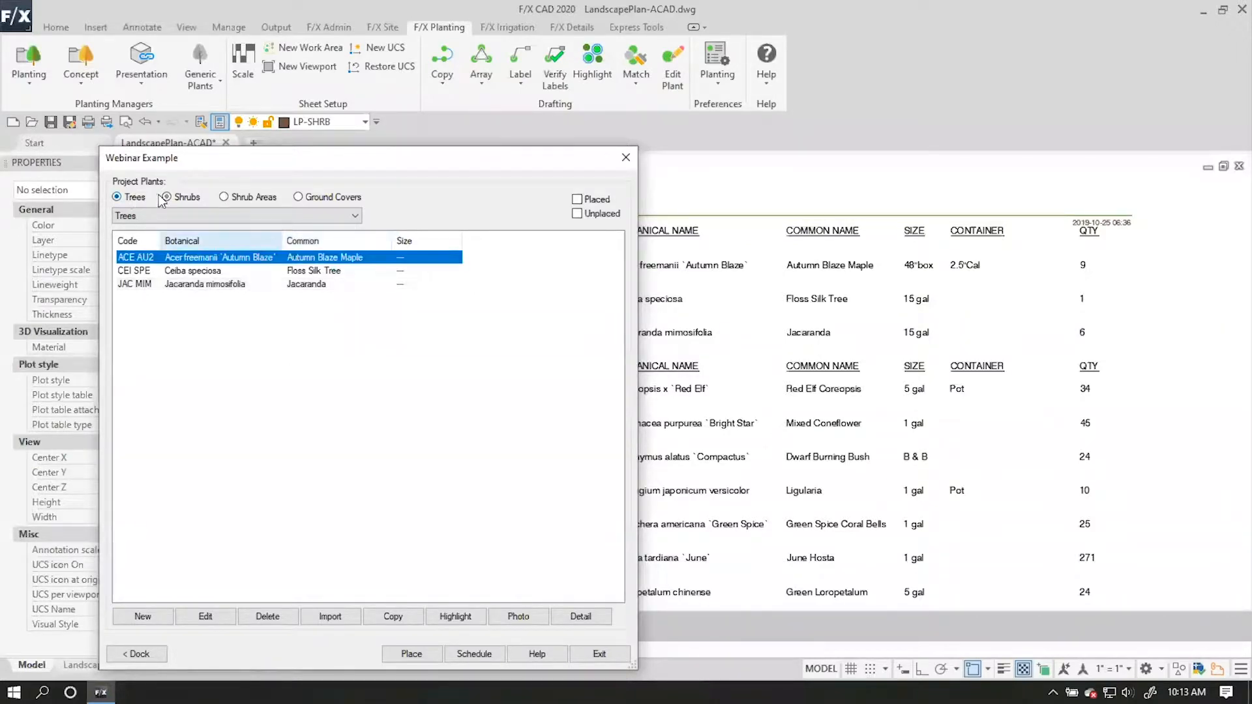
{"action": "left_click", "coordinate": [167, 198]}
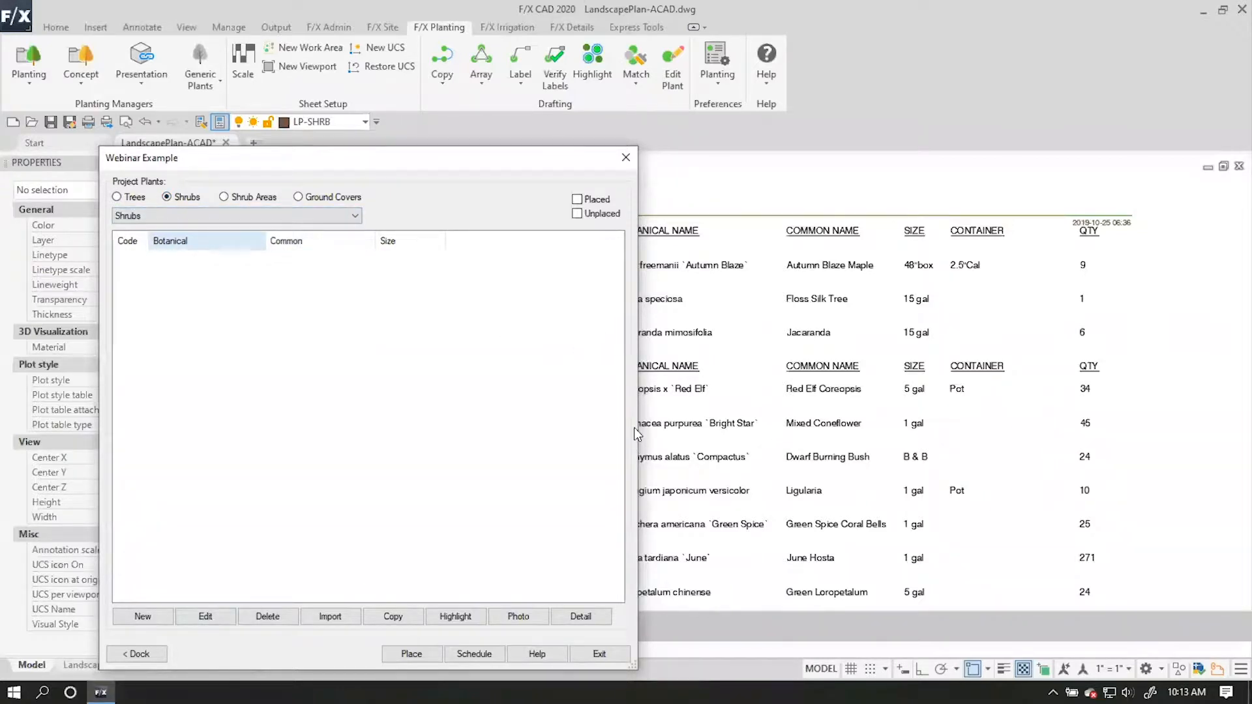
{"action": "left_click", "coordinate": [331, 617]}
{"action": "left_click_drag", "start_coordinate": [503, 370], "coordinate": [481, 215]}
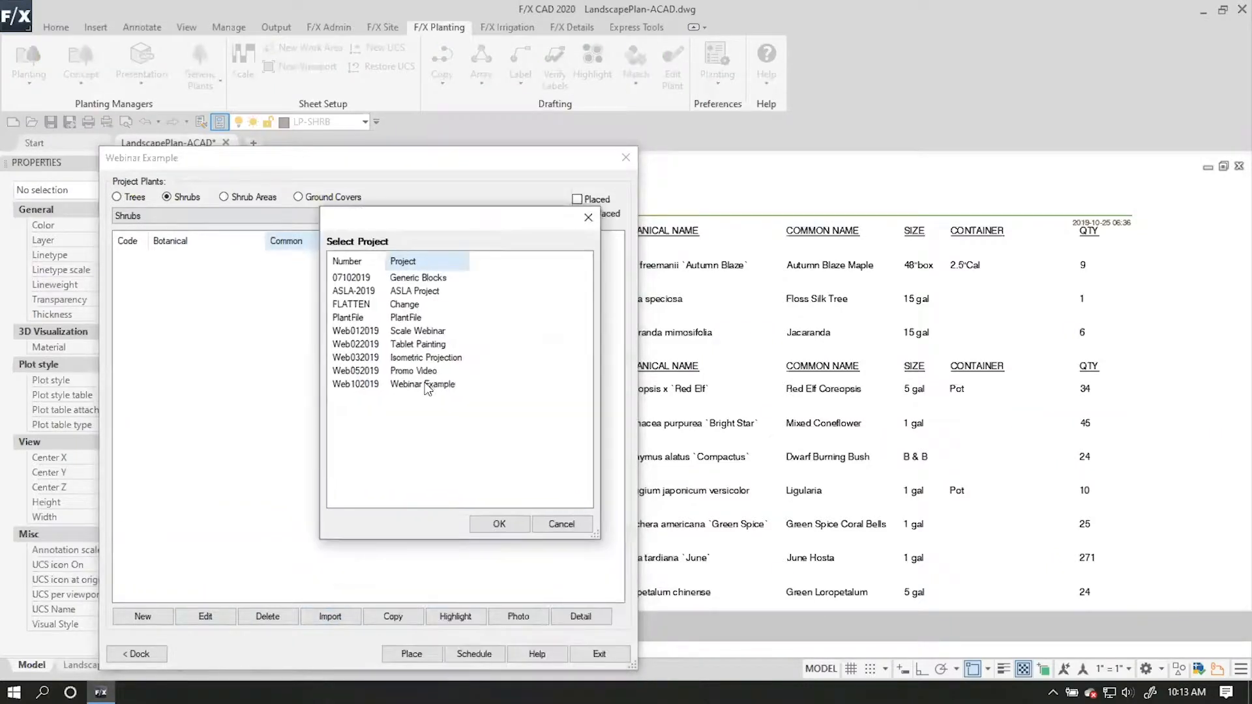
{"action": "left_click", "coordinate": [432, 386]}
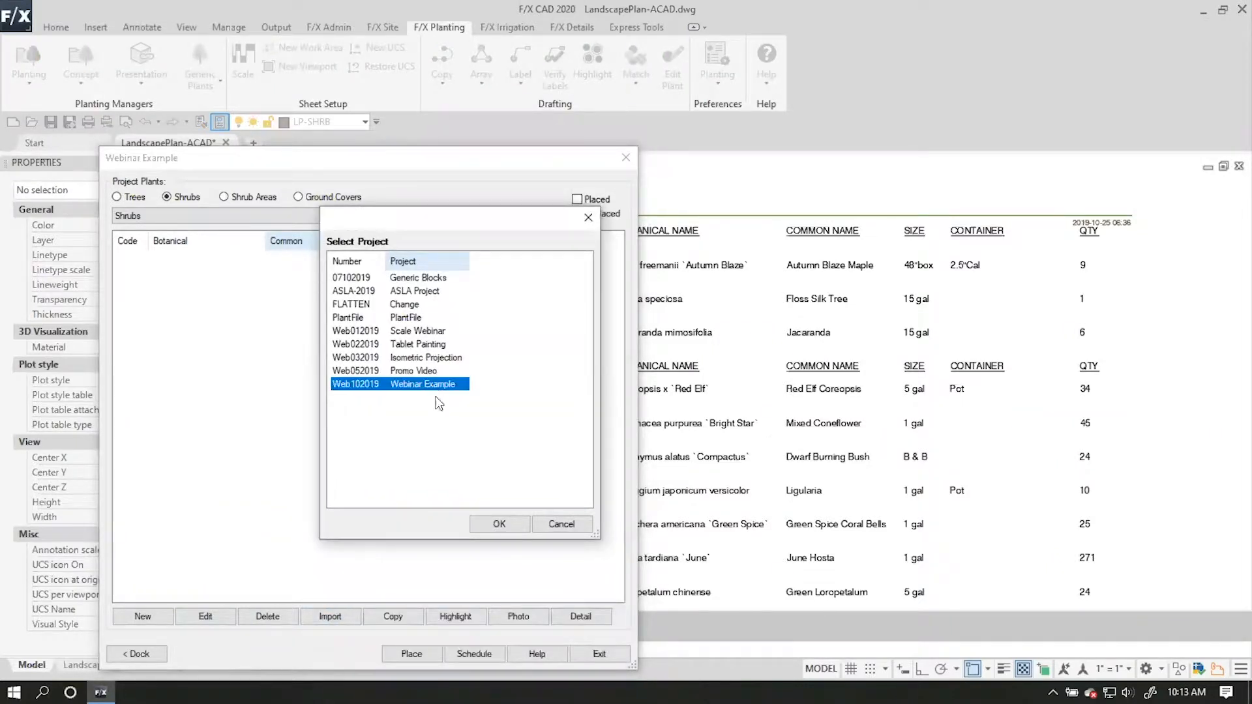
{"action": "left_click", "coordinate": [497, 524]}
{"action": "left_click_drag", "start_coordinate": [540, 219], "coordinate": [258, 180]}
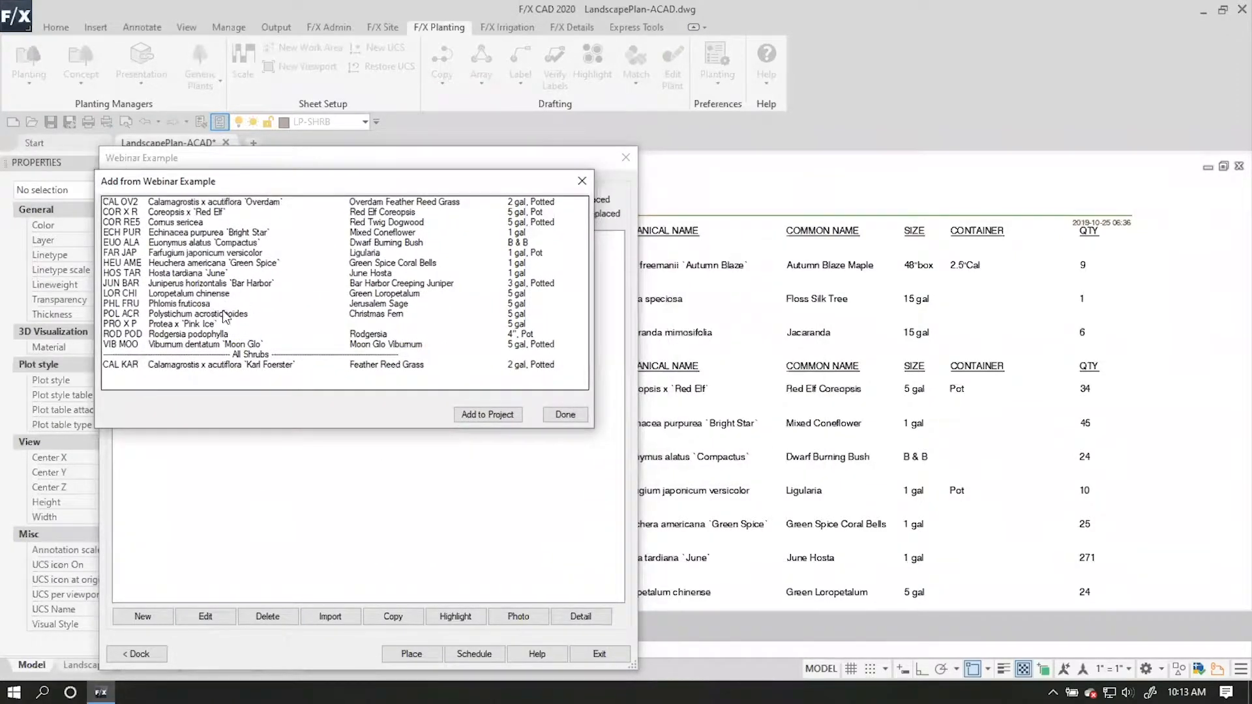
{"action": "left_click", "coordinate": [205, 203]}
{"action": "left_click", "coordinate": [230, 345], "text": "shift"}
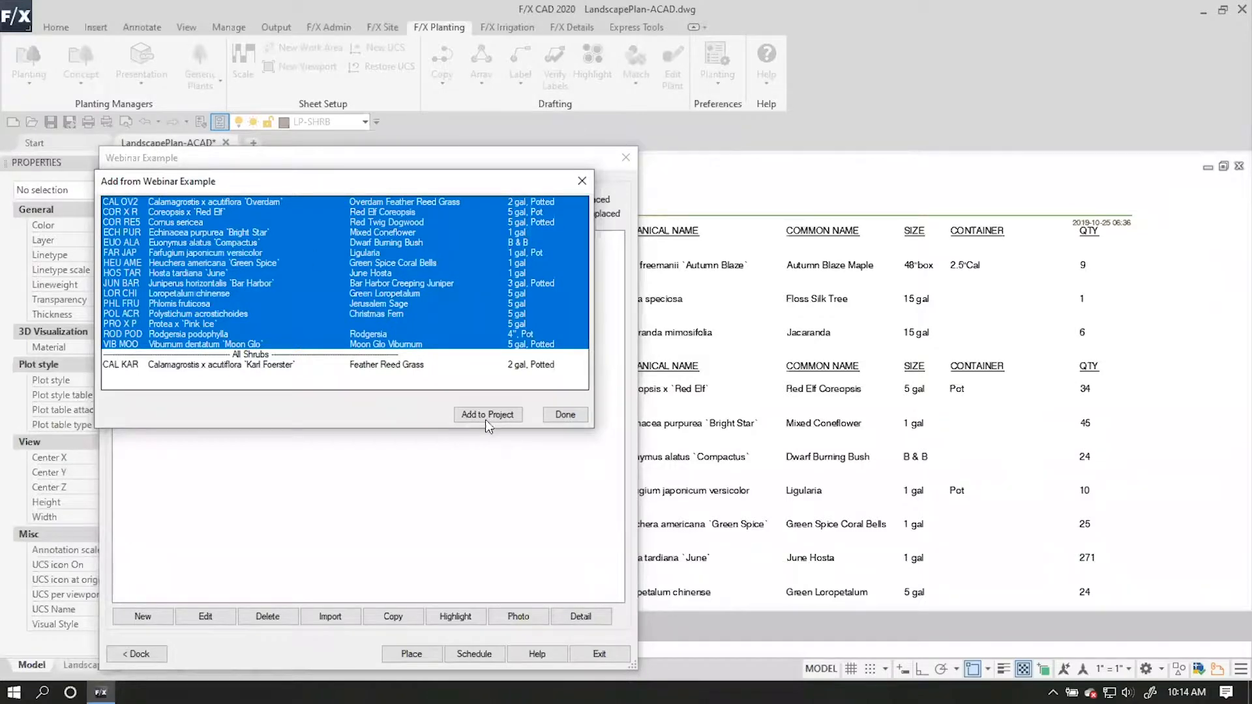
{"action": "left_click", "coordinate": [555, 416]}
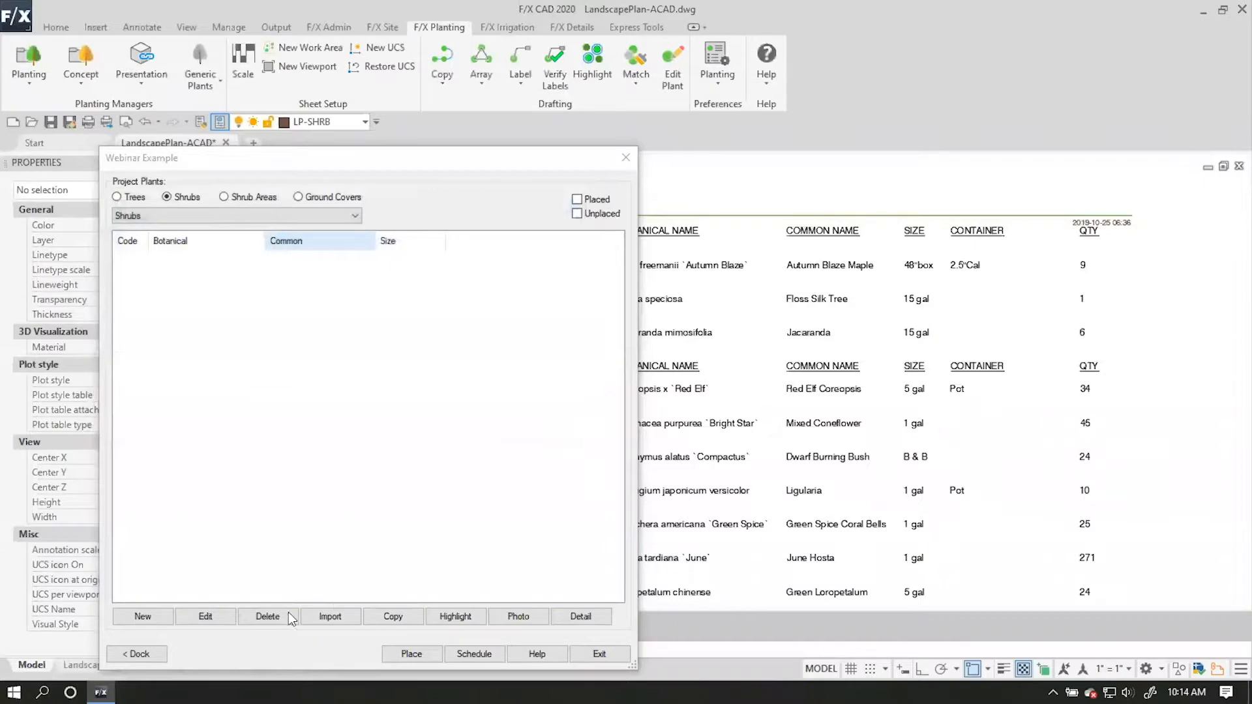
Import the Webinar Example shrubs from Calamagrostis x acutiflora 'Overdam' through Viburnum dentatum 'Moon Glo' into the project's shrubs.
{"action": "left_click", "coordinate": [336, 617]}
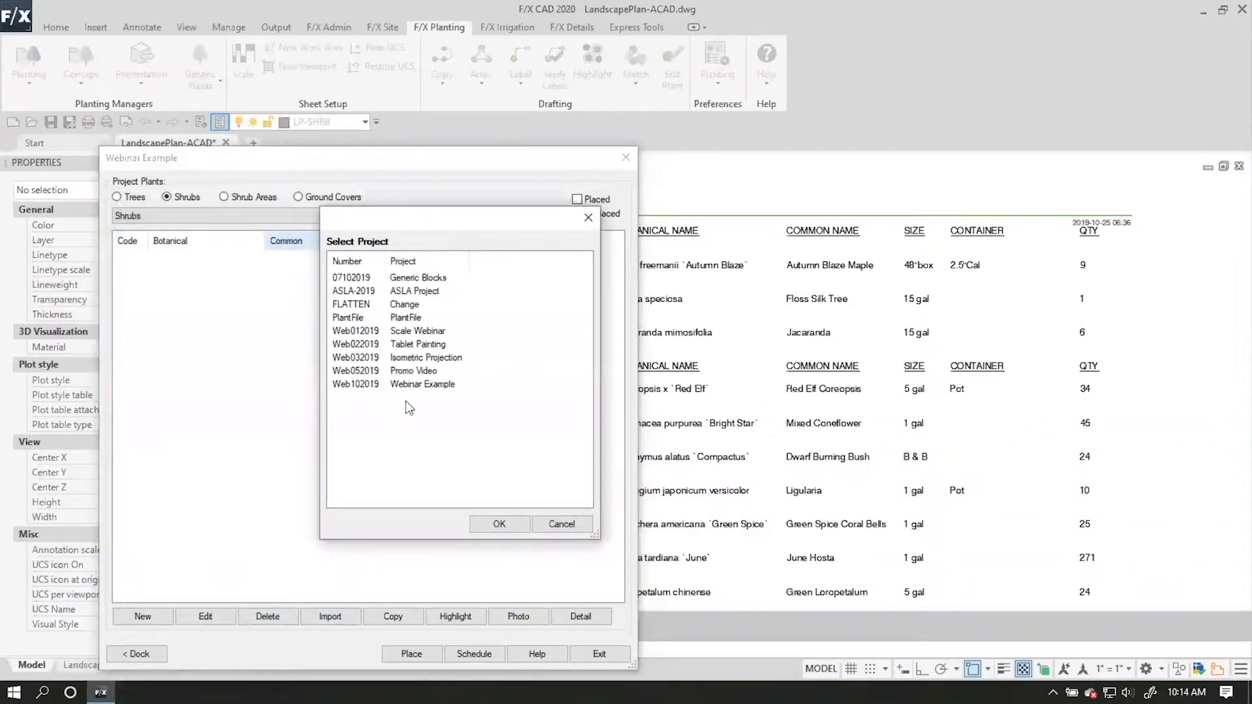
{"action": "left_click", "coordinate": [409, 385]}
{"action": "left_click", "coordinate": [498, 523]}
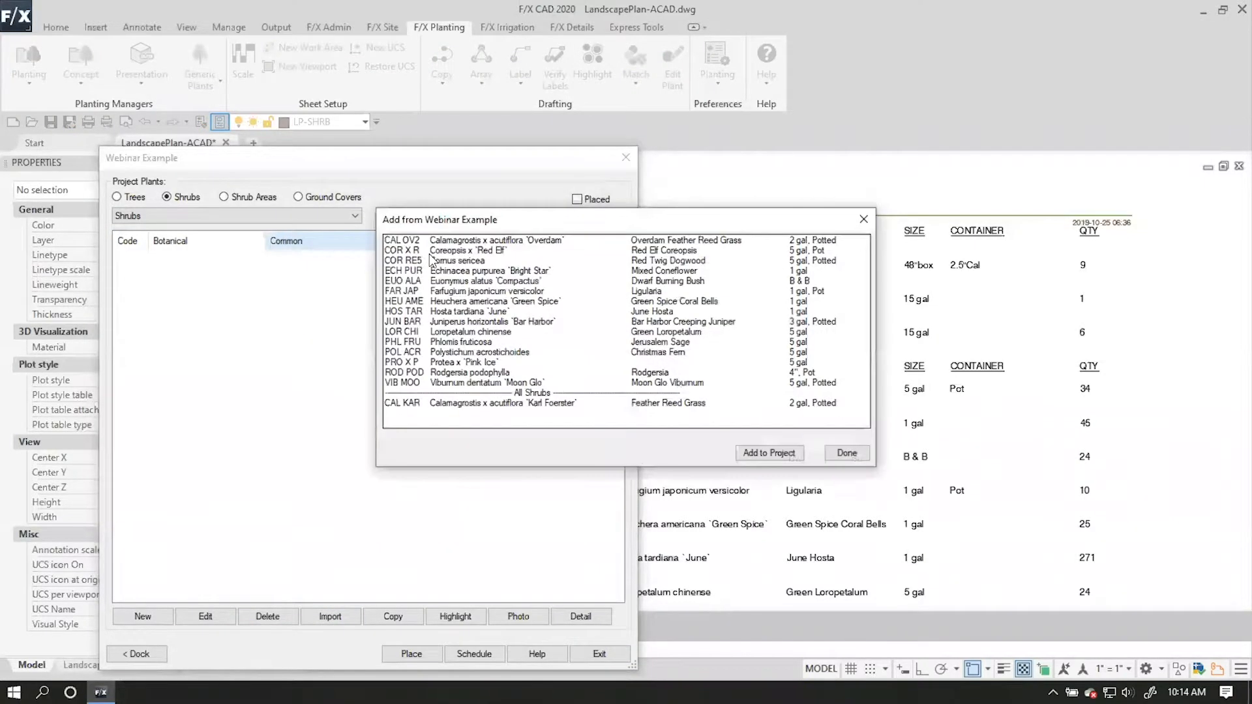
{"action": "left_click", "coordinate": [473, 383], "text": "shift"}
{"action": "left_click", "coordinate": [769, 453]}
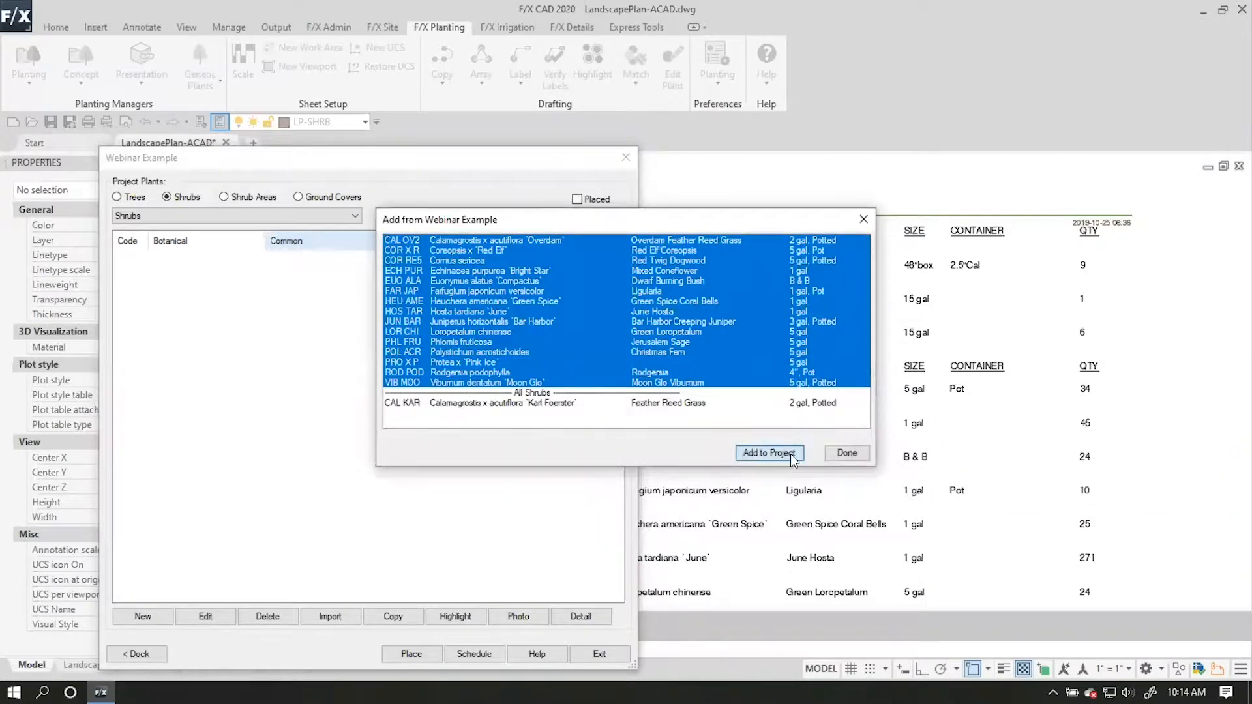
{"action": "left_click", "coordinate": [846, 452]}
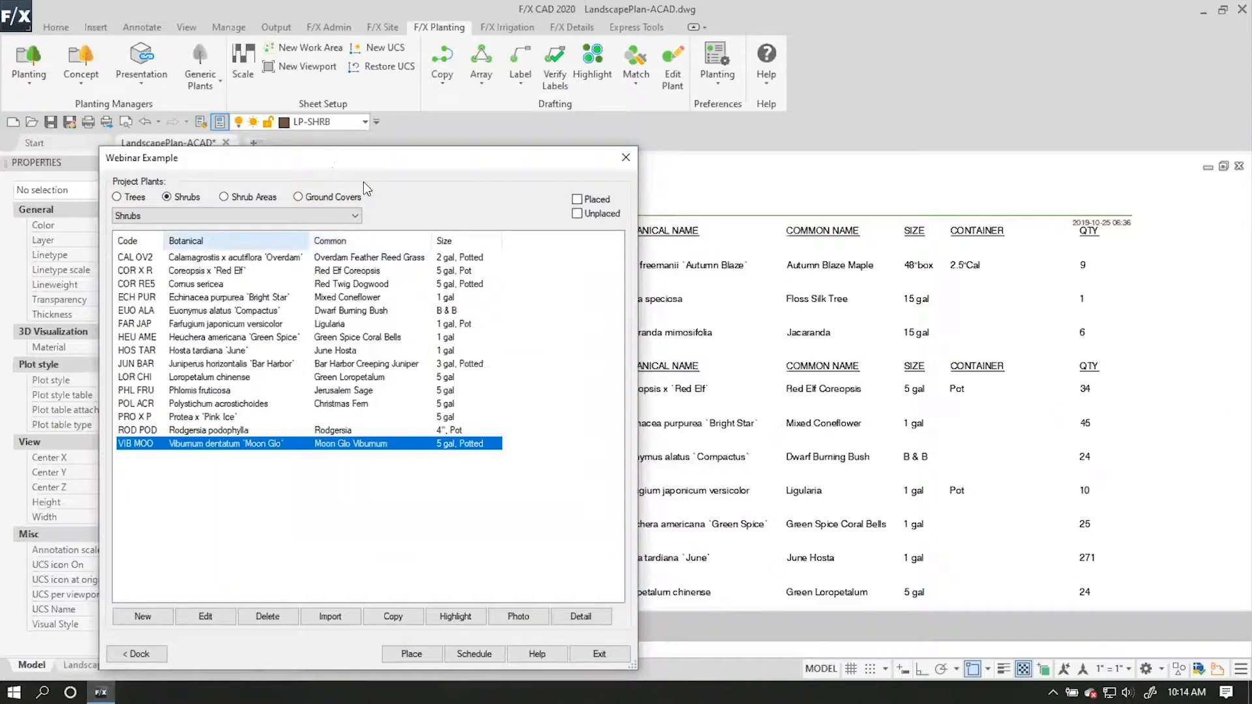
Import Carex praegracilis, Dymondia margaretae and Thymus serpyllum from the Webinar Example project into the project's ground covers.
{"action": "left_click", "coordinate": [327, 196]}
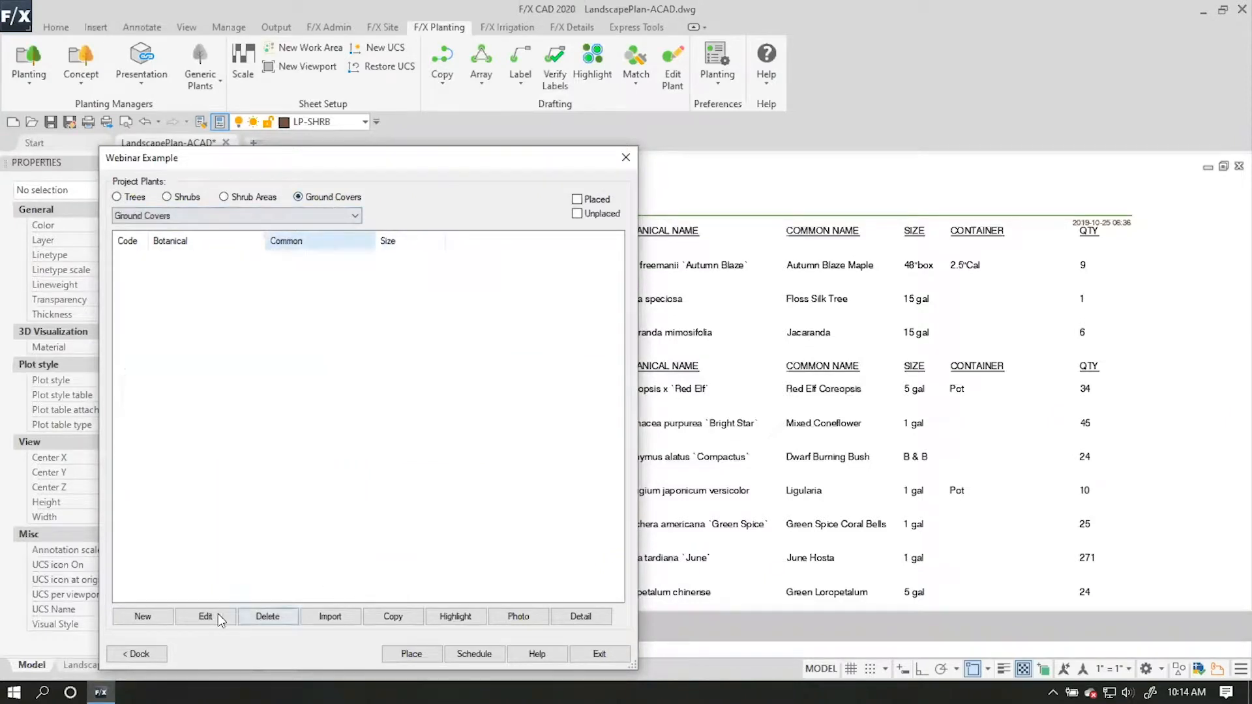
{"action": "left_click", "coordinate": [155, 615]}
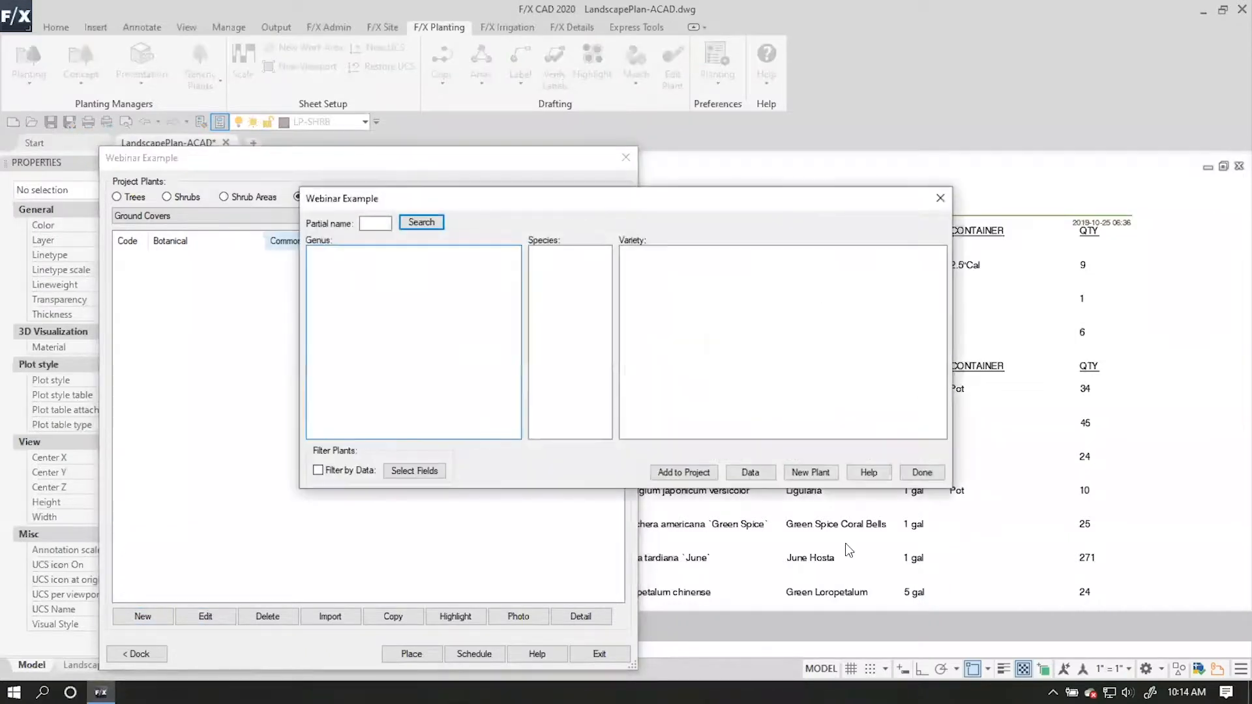
{"action": "left_click", "coordinate": [916, 473]}
{"action": "left_click", "coordinate": [334, 611]}
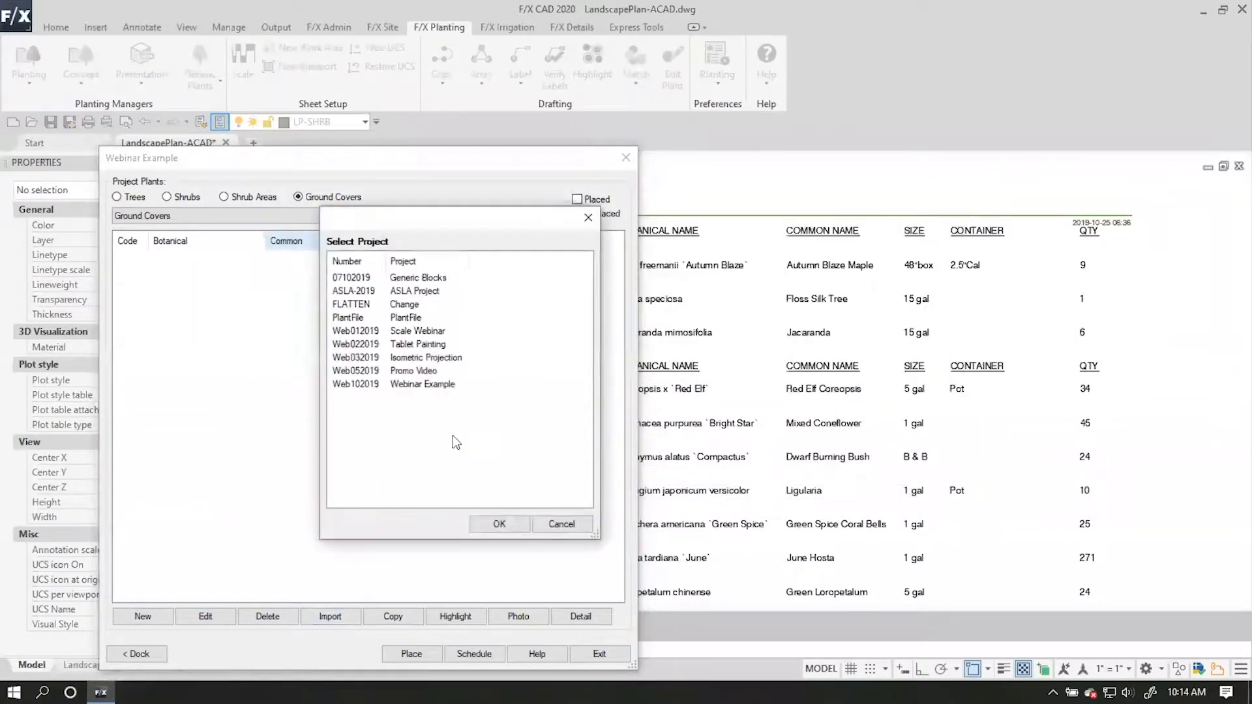
{"action": "left_click", "coordinate": [500, 523]}
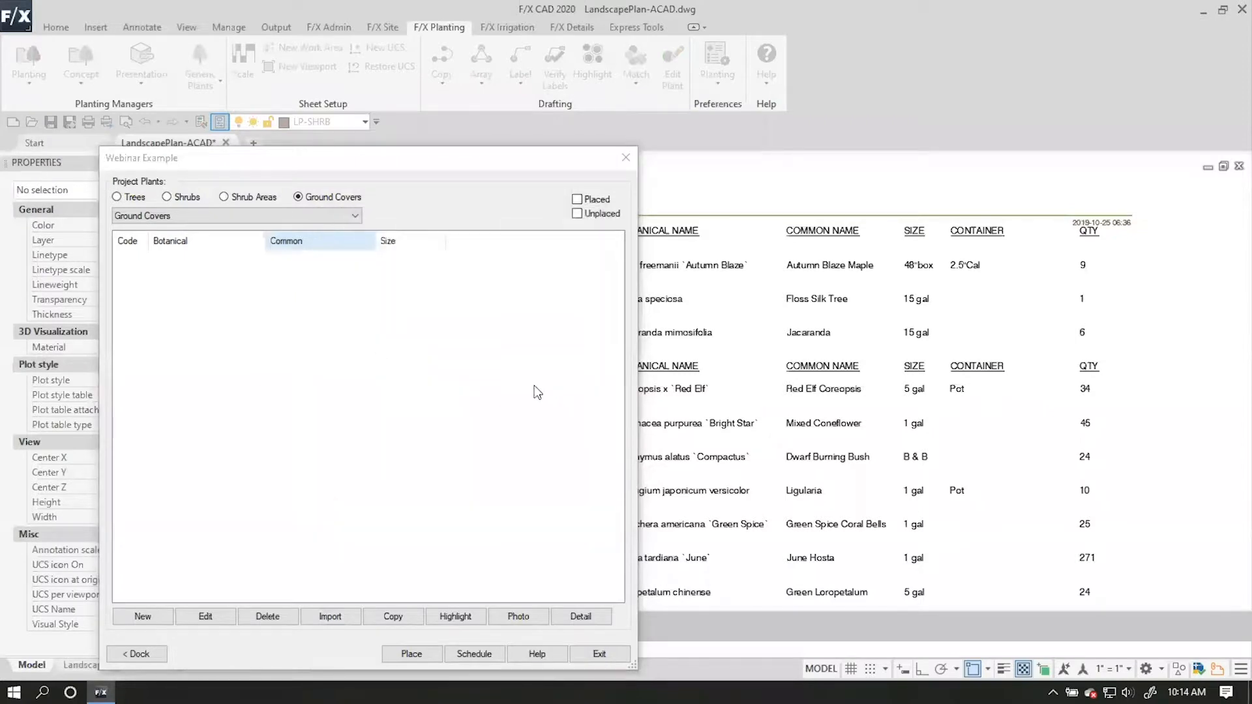
{"action": "left_click_drag", "start_coordinate": [764, 224], "coordinate": [528, 220]}
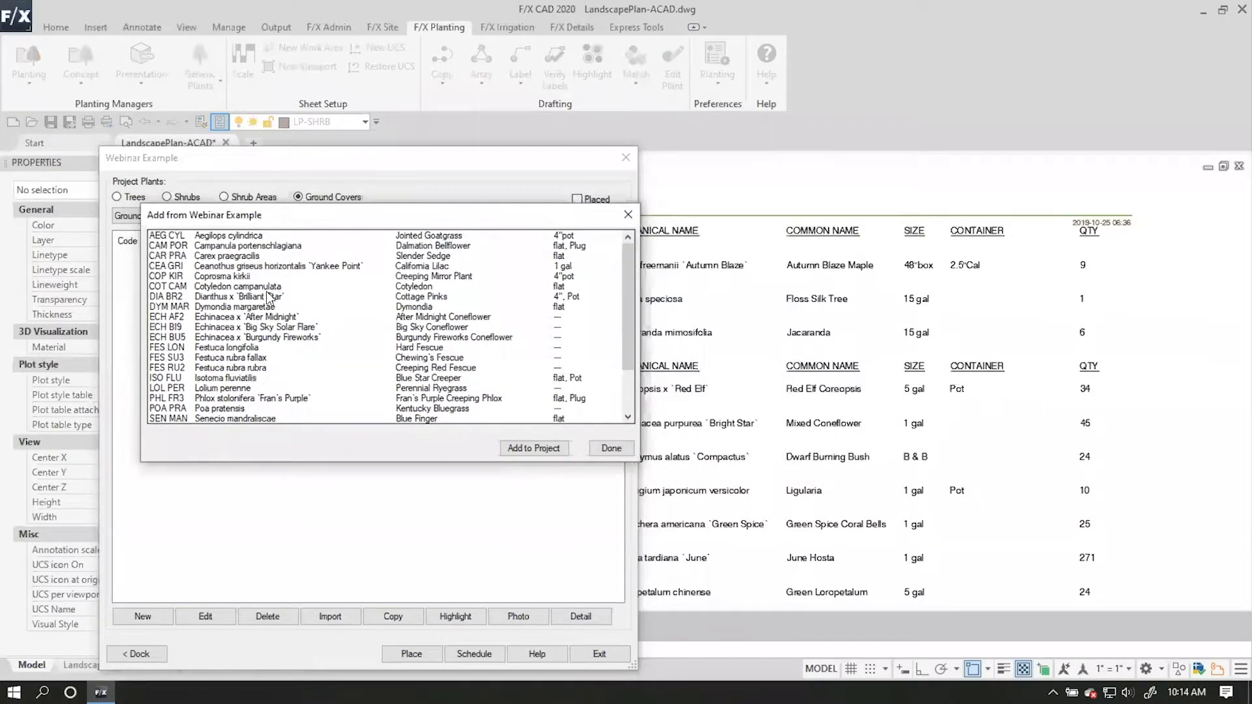
{"action": "left_click", "coordinate": [239, 258]}
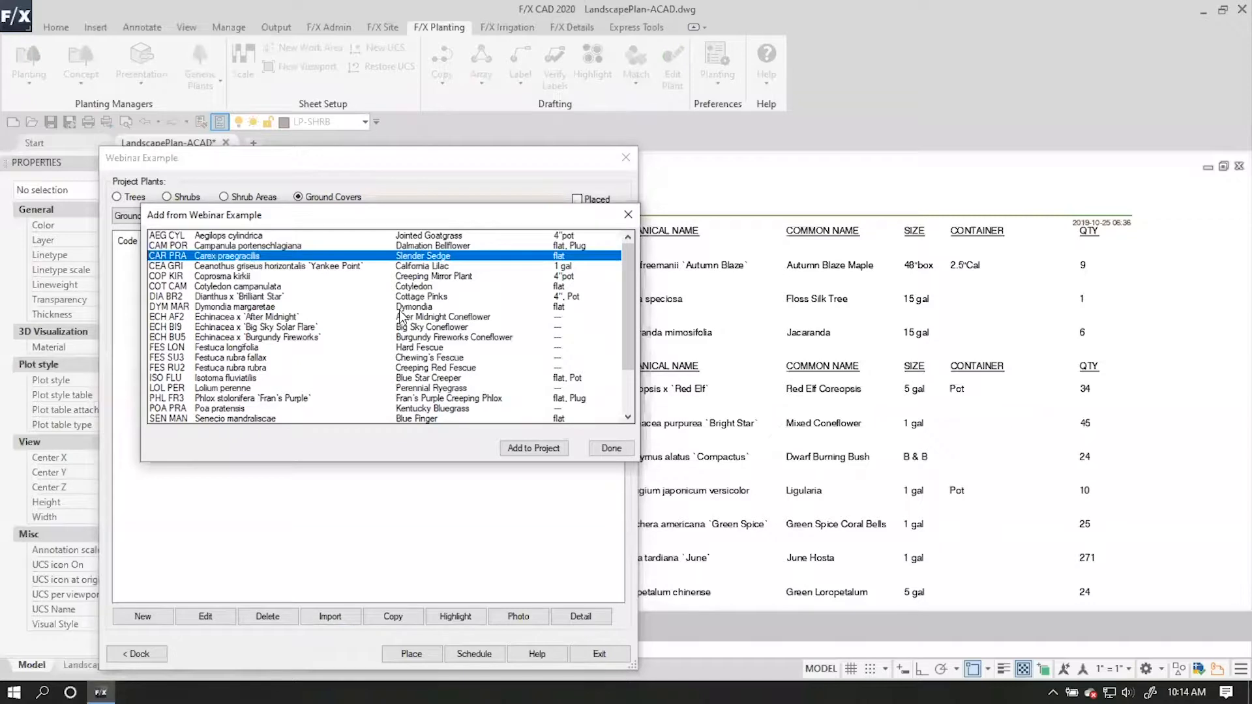
{"action": "left_click", "coordinate": [254, 309]}
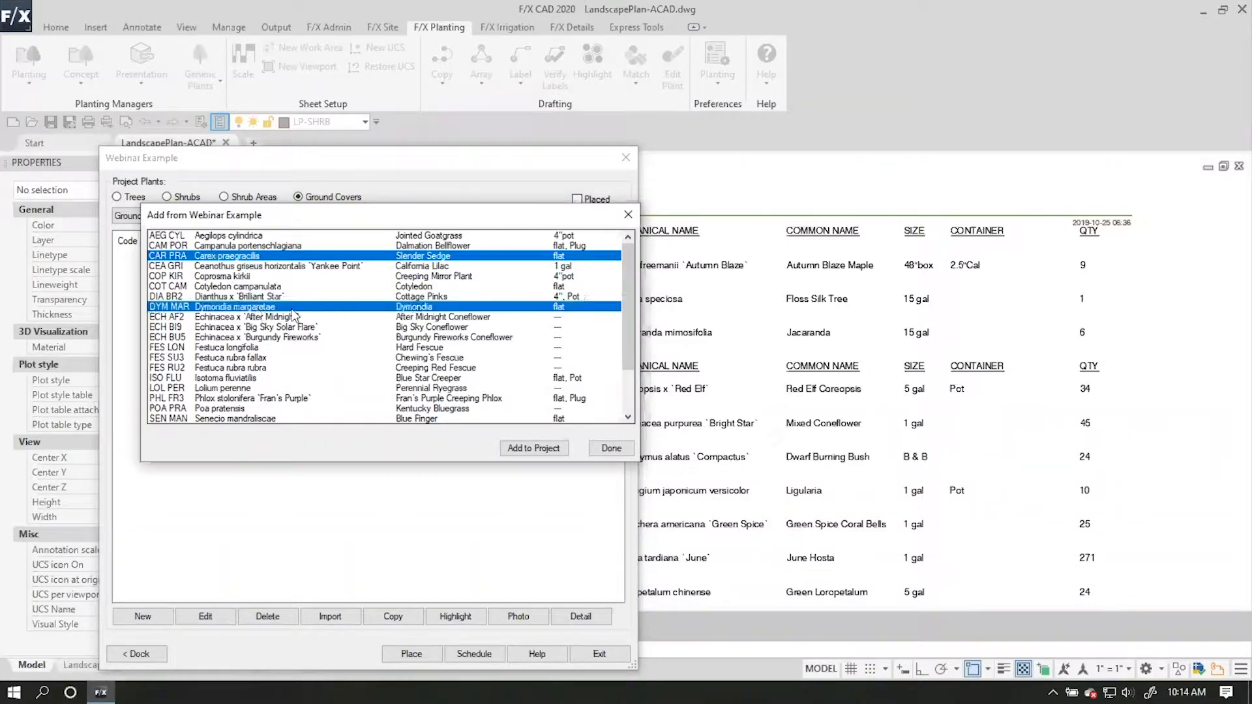
{"action": "scroll", "coordinate": [301, 345], "scroll_direction": "down", "scroll_amount": 2}
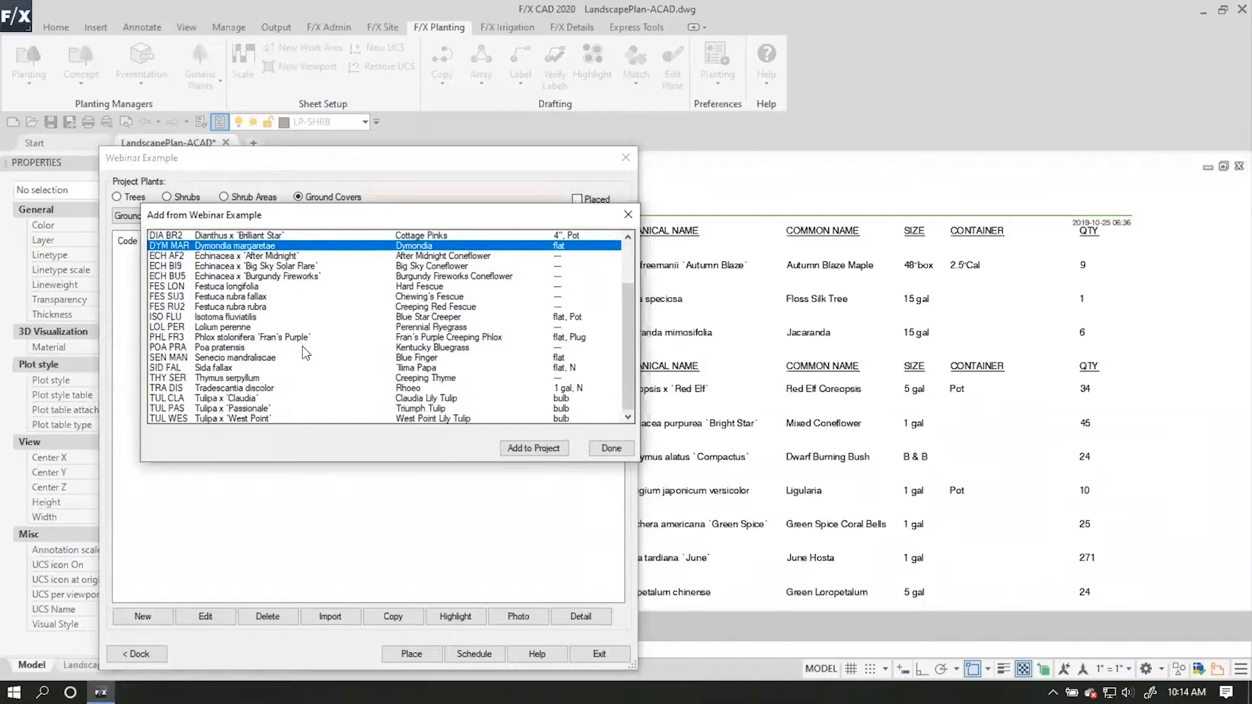
{"action": "left_click", "coordinate": [243, 379], "text": "ctrl"}
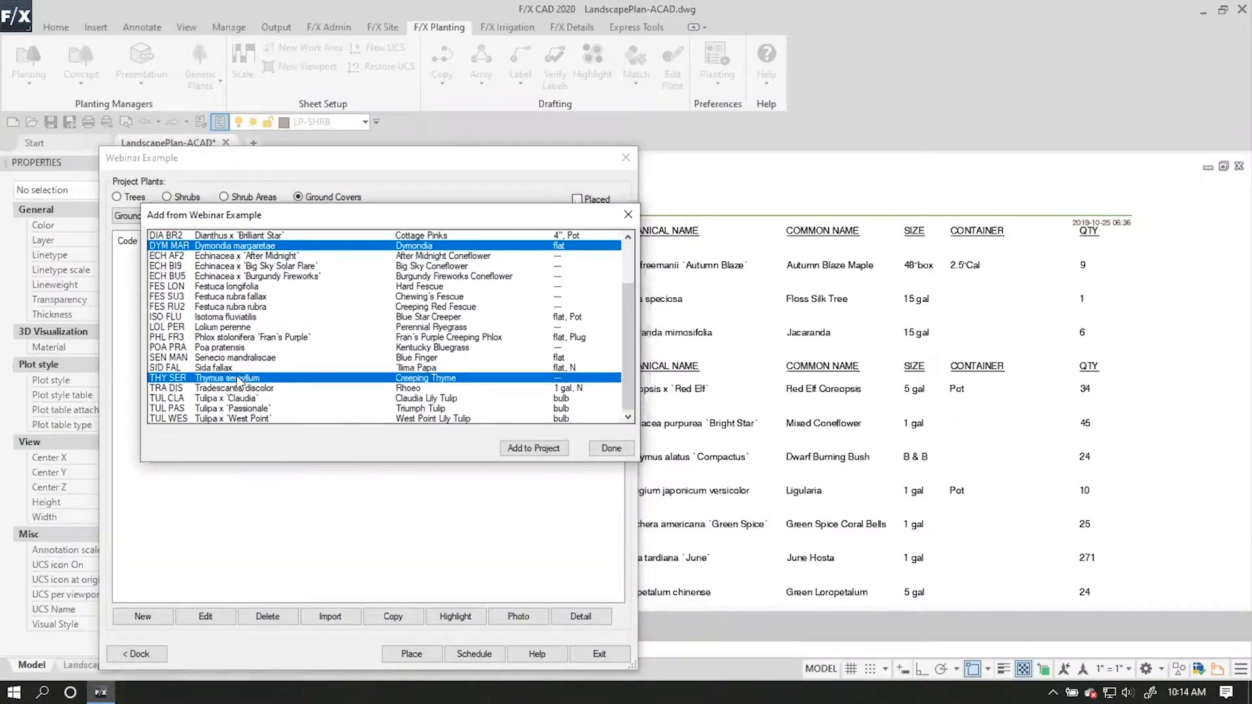
{"action": "left_click", "coordinate": [559, 449]}
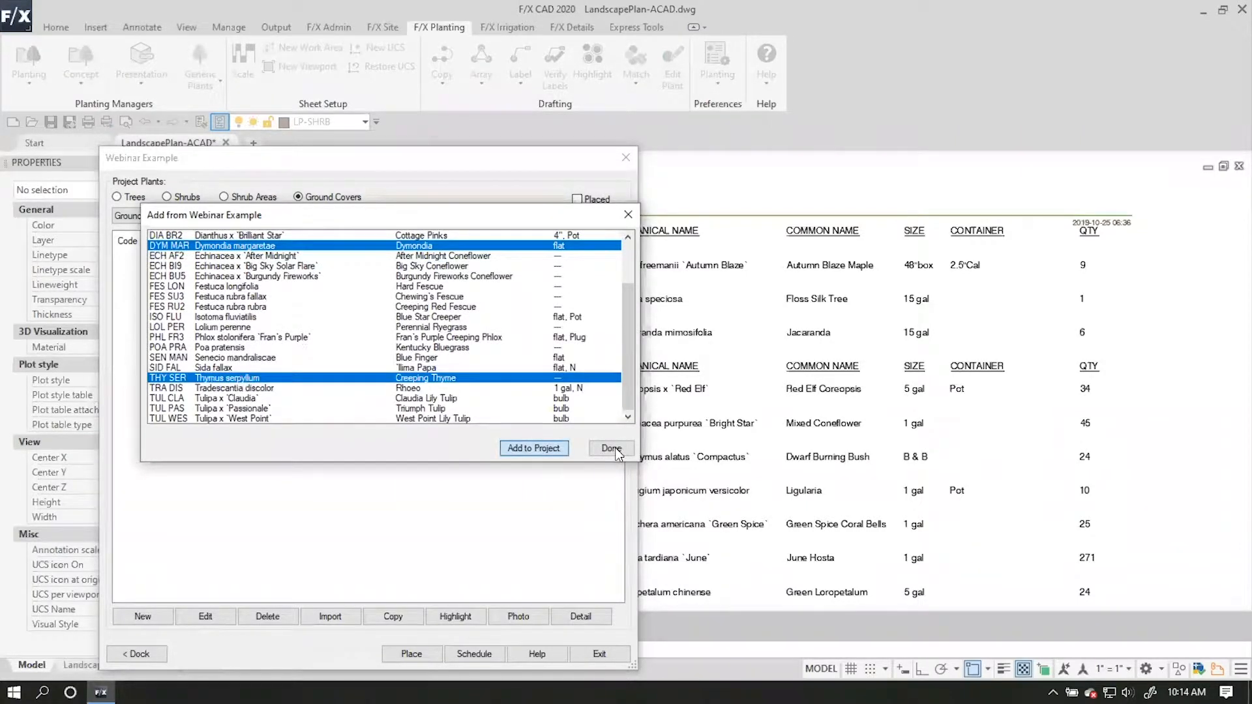
{"action": "left_click", "coordinate": [611, 449]}
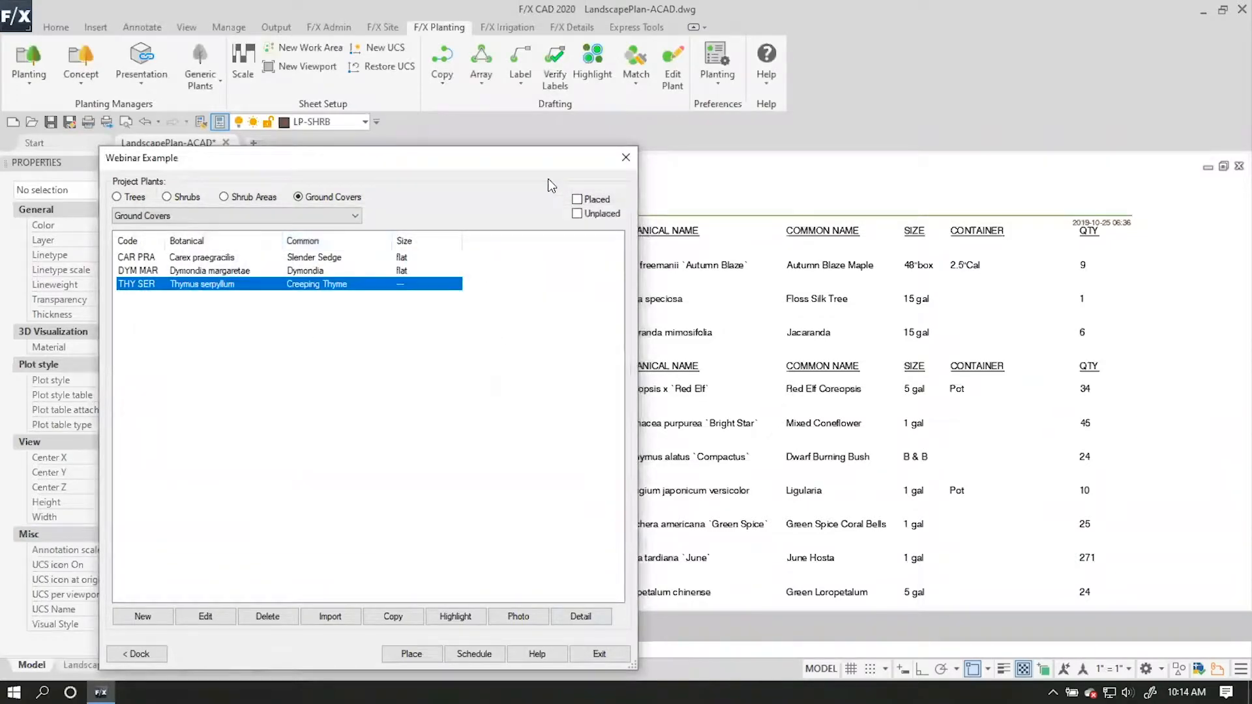
Dock the plant manager beside the drawing in place of the Properties palette and narrow it to expose the plant schedule.
{"action": "left_click", "coordinate": [144, 654]}
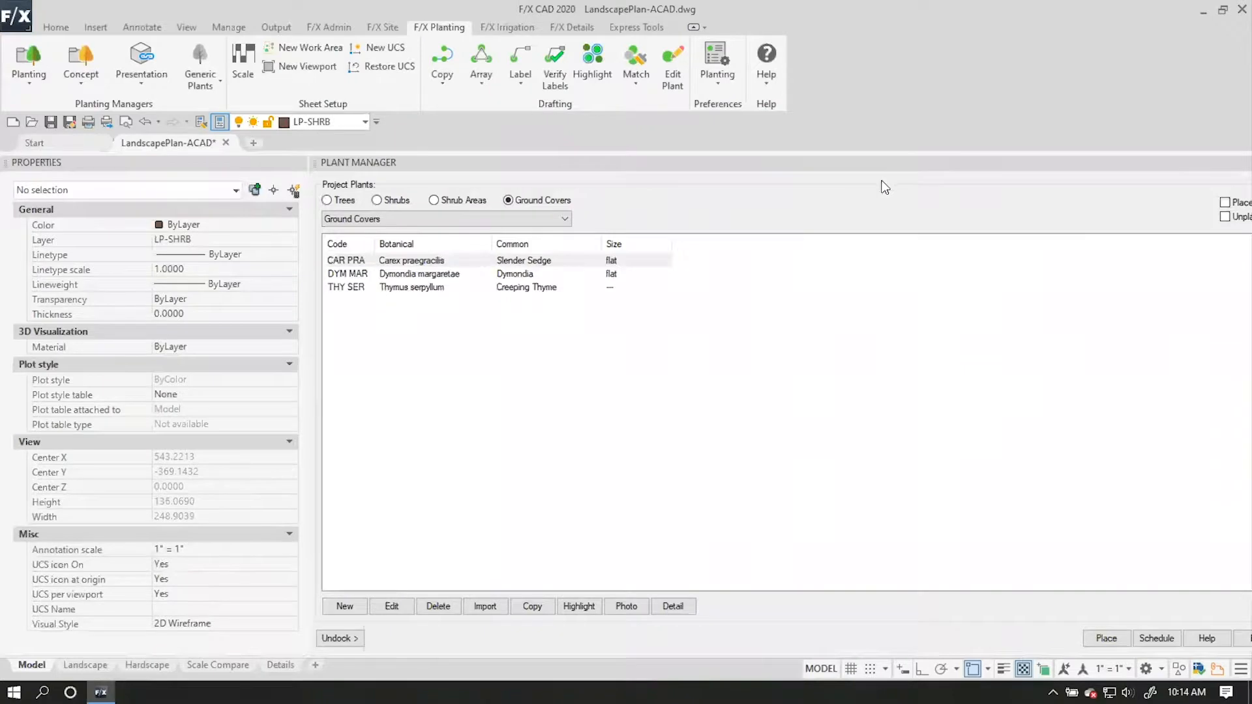
{"action": "left_click", "coordinate": [295, 163]}
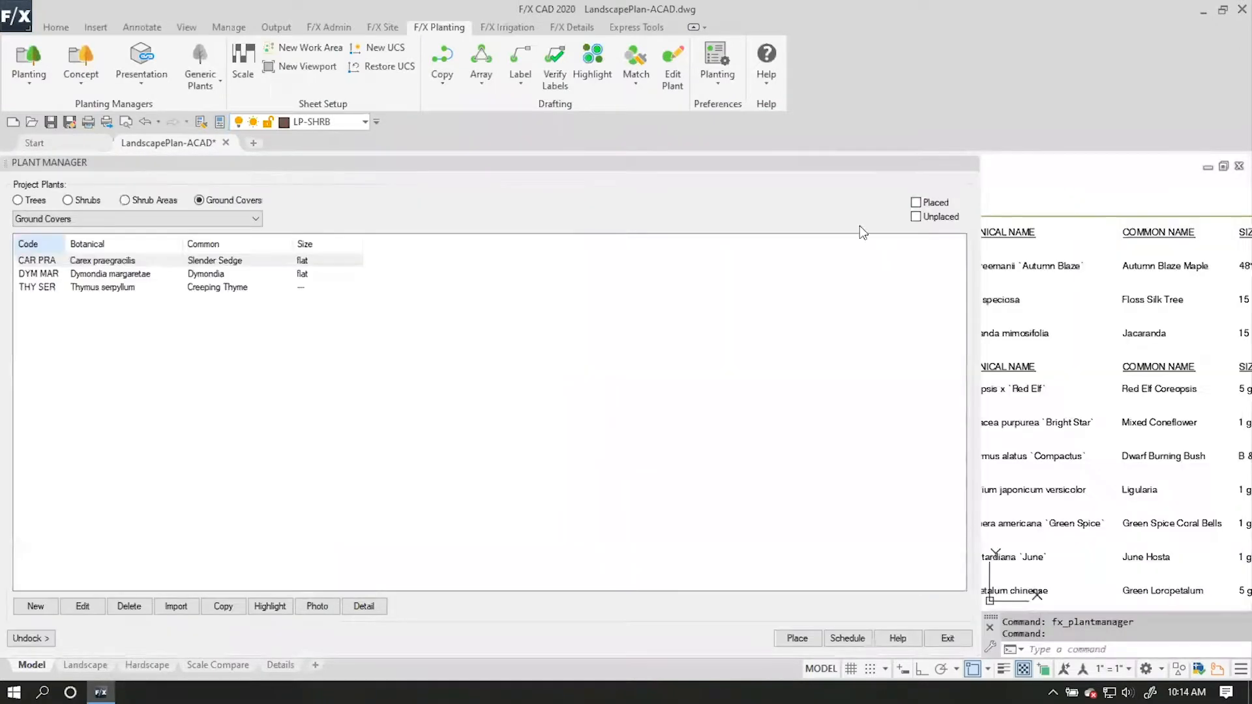
{"action": "left_click_drag", "start_coordinate": [979, 213], "coordinate": [403, 214]}
Import Lolium perenne from the Webinar Example project into the project's ground covers, following the ground cover section of the plant schedule.
{"action": "middle_click_drag", "start_coordinate": [683, 147], "coordinate": [674, 114]}
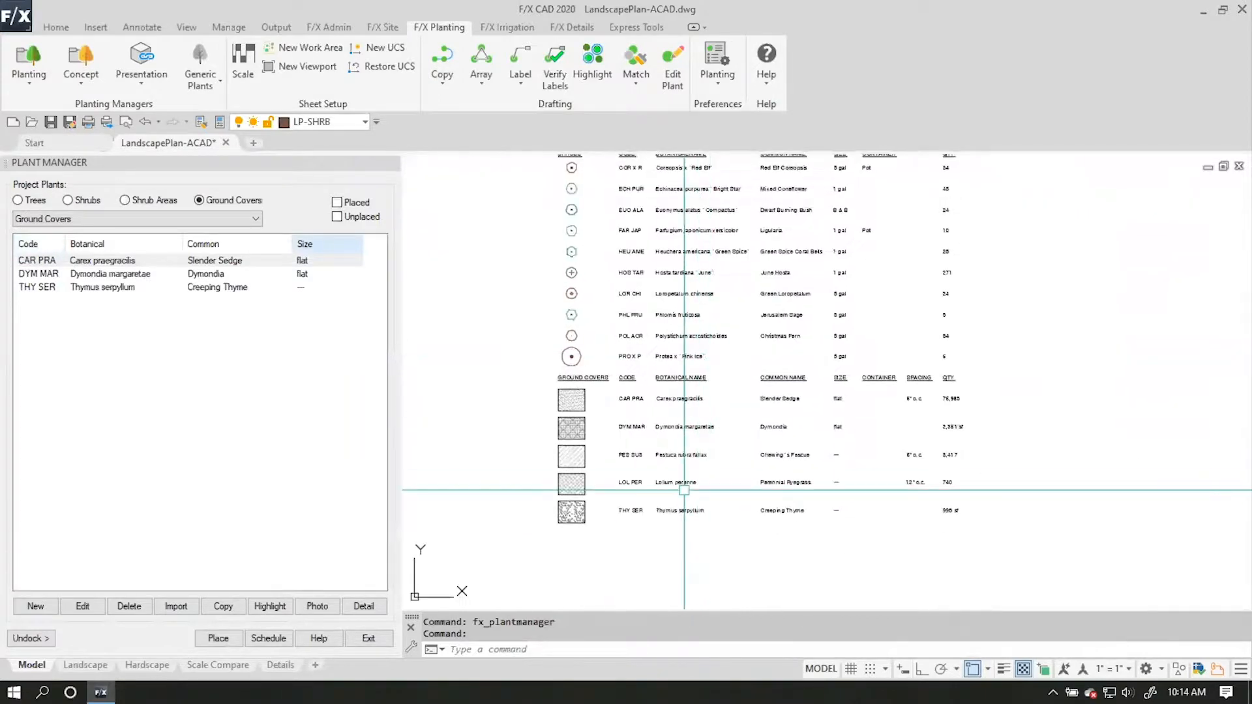
{"action": "scroll", "coordinate": [682, 505], "scroll_direction": "up", "scroll_amount": 2}
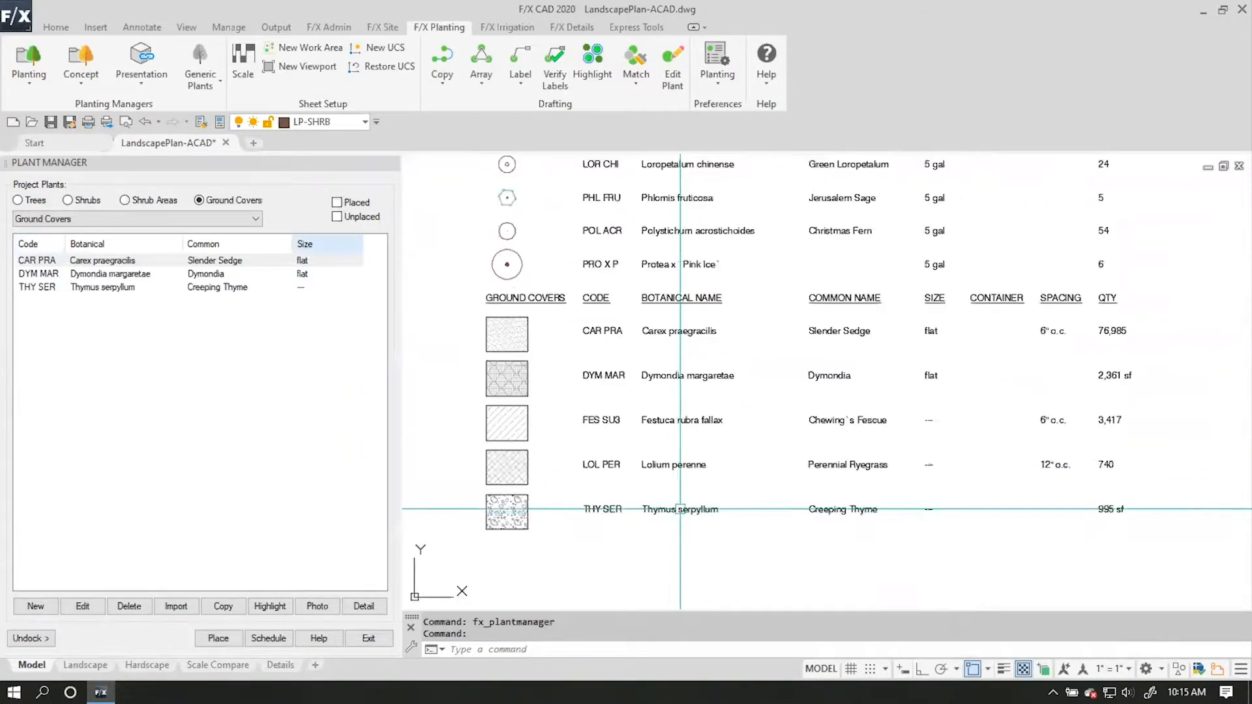
{"action": "left_click", "coordinate": [175, 605]}
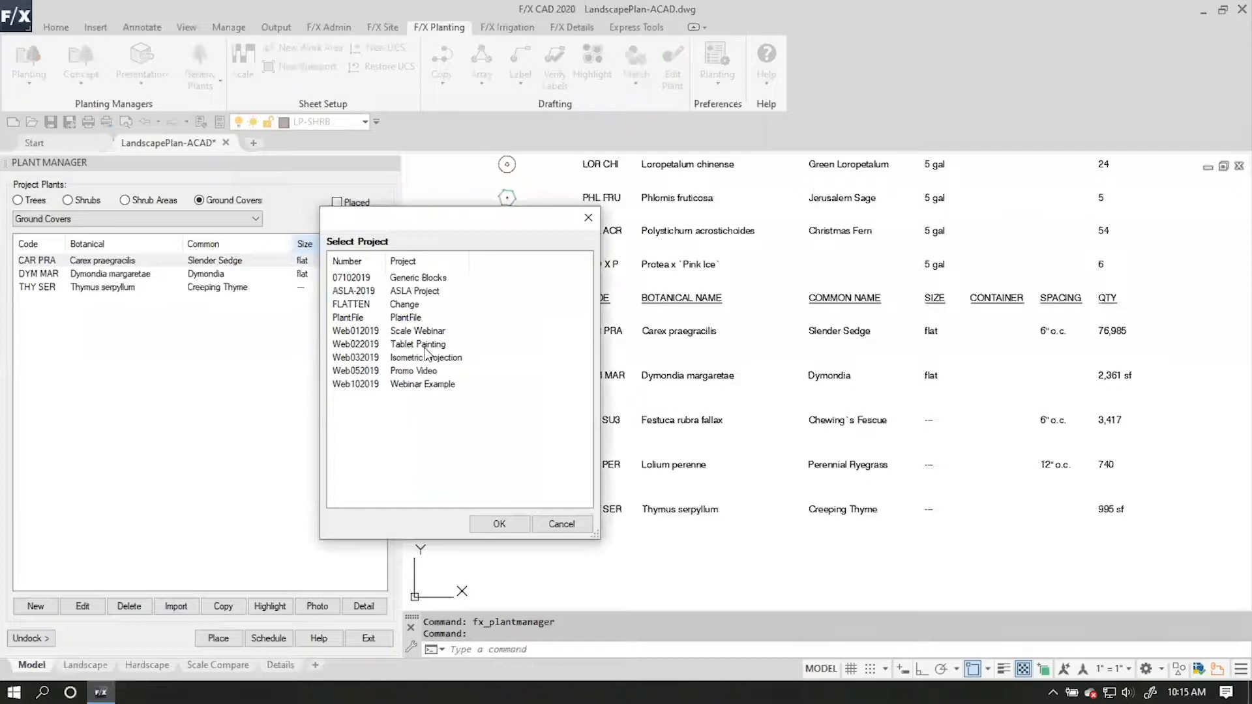
{"action": "left_click", "coordinate": [421, 385]}
{"action": "left_click", "coordinate": [498, 523]}
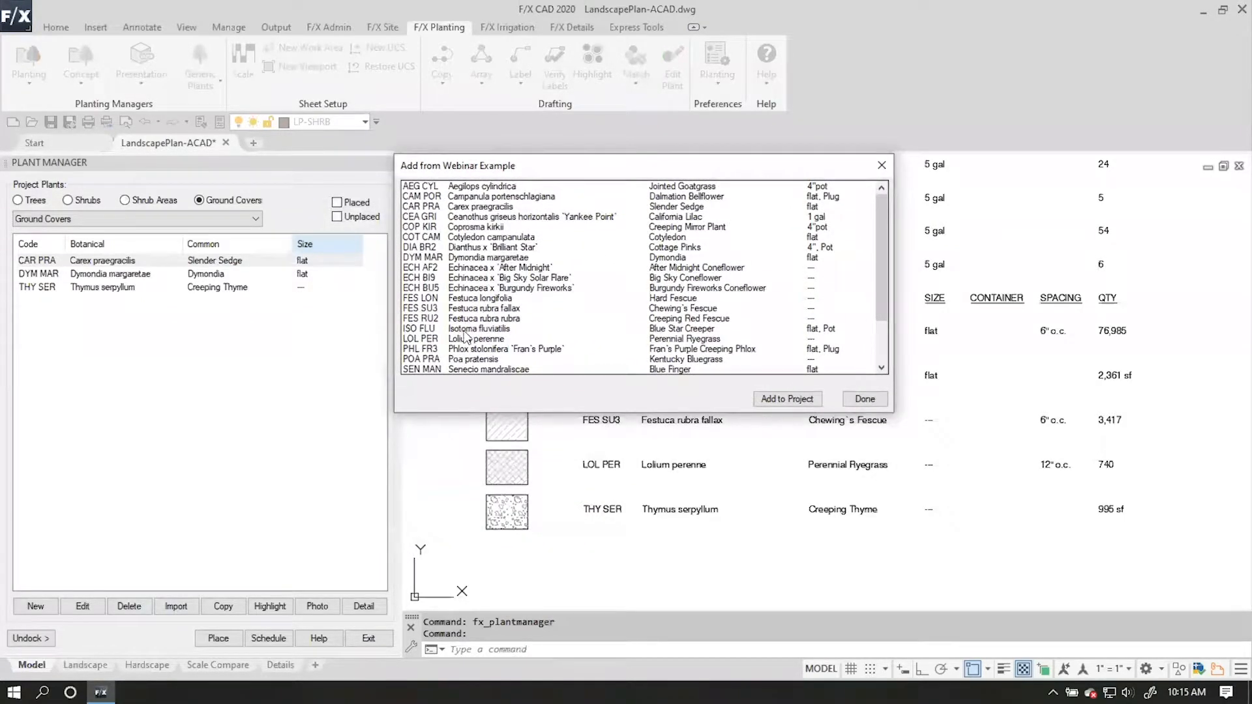
{"action": "left_click", "coordinate": [477, 340]}
{"action": "left_click", "coordinate": [787, 399]}
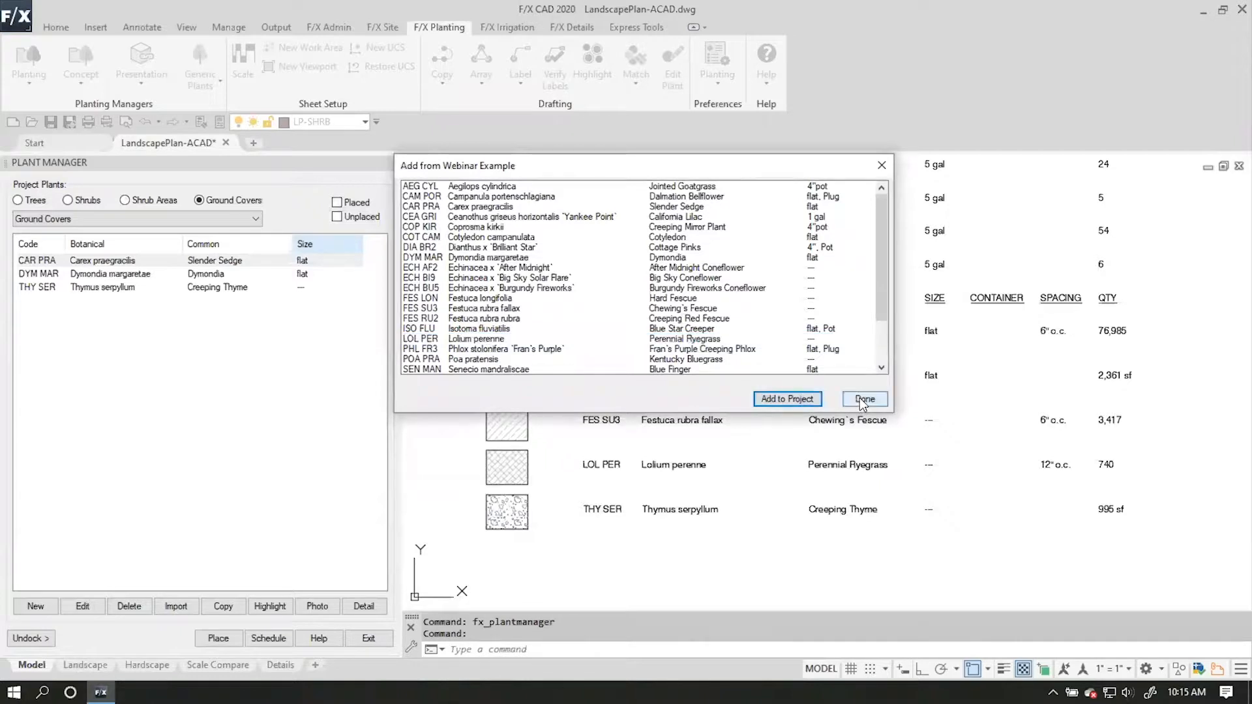
{"action": "left_click", "coordinate": [865, 399]}
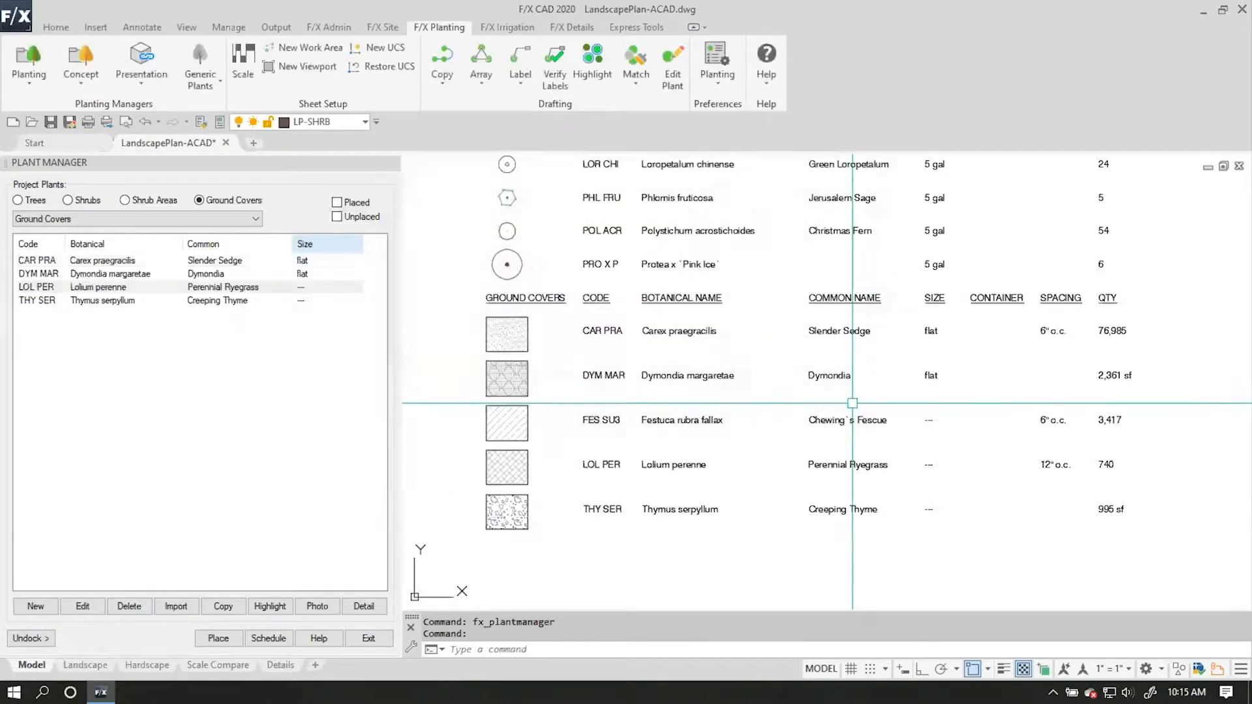
List the project's trees in the plant manager and locate the round planting bed in the plan.
{"action": "left_click", "coordinate": [90, 206]}
{"action": "left_click", "coordinate": [36, 202]}
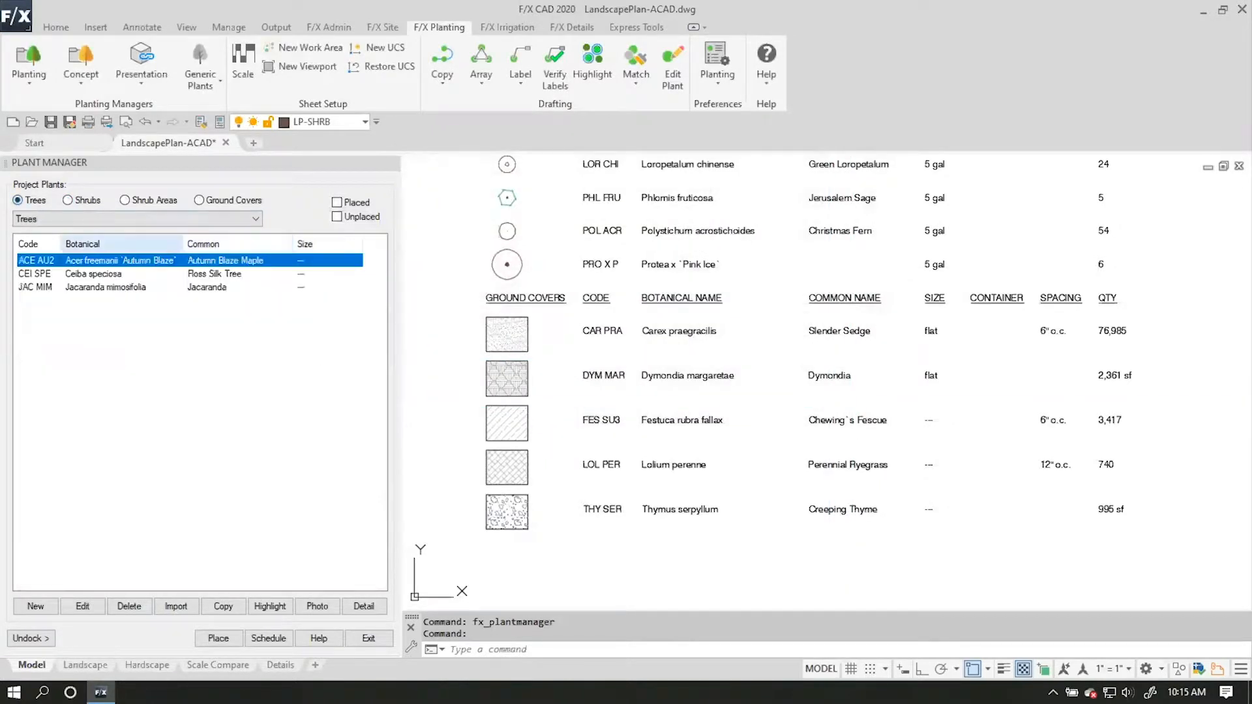
{"action": "scroll", "coordinate": [561, 373], "scroll_direction": "down", "scroll_amount": 5}
{"action": "mouse_move", "coordinate": [559, 372]}
{"action": "middle_mouse_down"}
{"action": "mouse_move", "coordinate": [556, 356]}
{"action": "mouse_move", "coordinate": [682, 361]}
{"action": "mouse_move", "coordinate": [773, 390]}
{"action": "middle_mouse_up"}
{"action": "scroll", "coordinate": [557, 356], "scroll_direction": "up", "scroll_amount": 5}
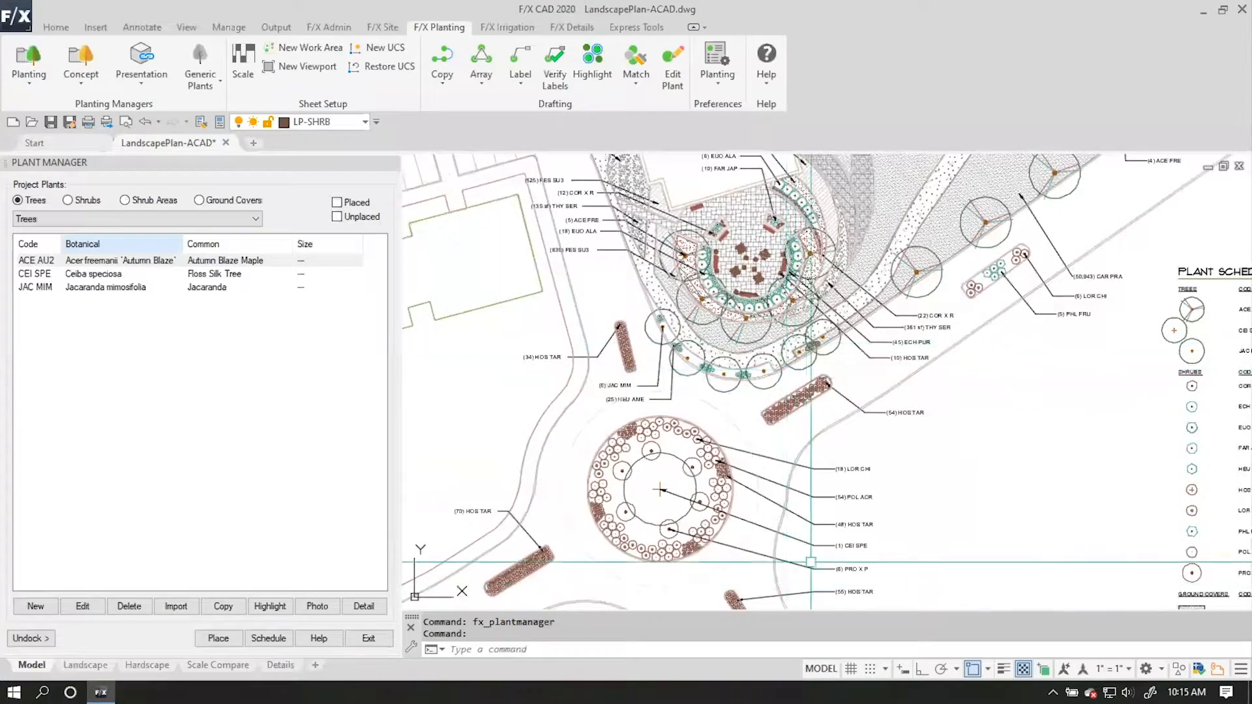
{"action": "middle_click_drag", "start_coordinate": [752, 449], "coordinate": [679, 404]}
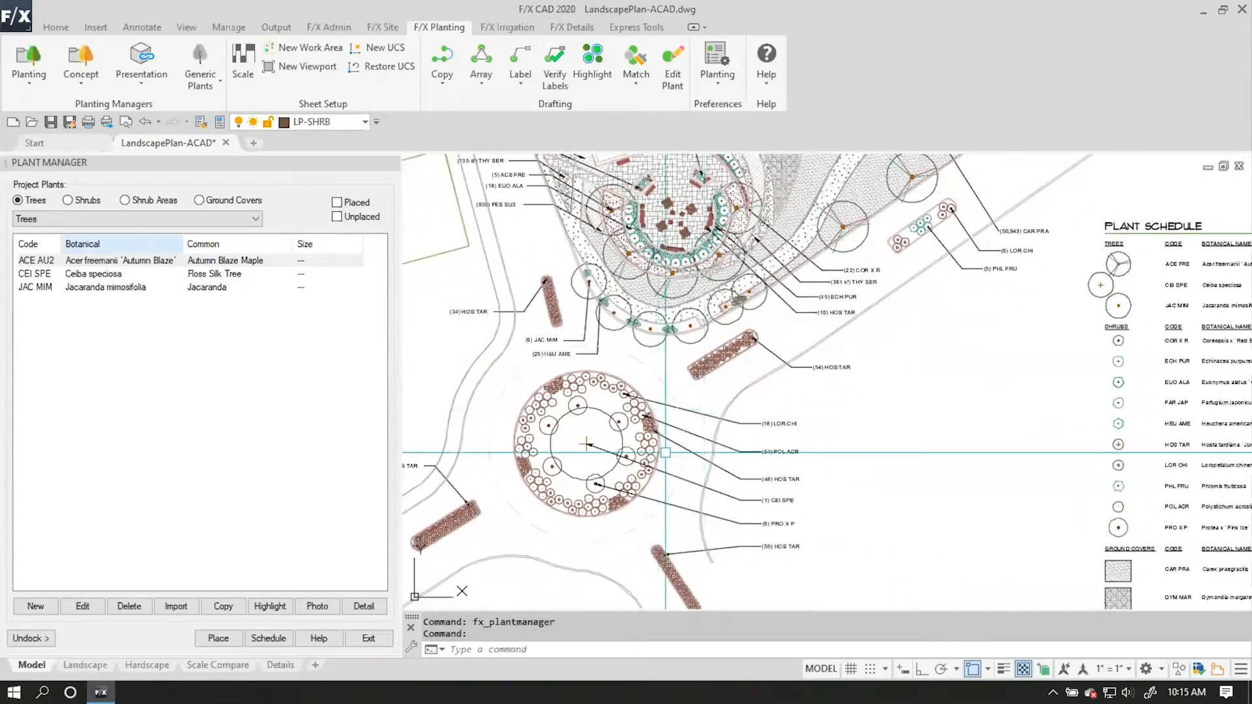
{"action": "middle_click_drag", "start_coordinate": [720, 263], "coordinate": [683, 277]}
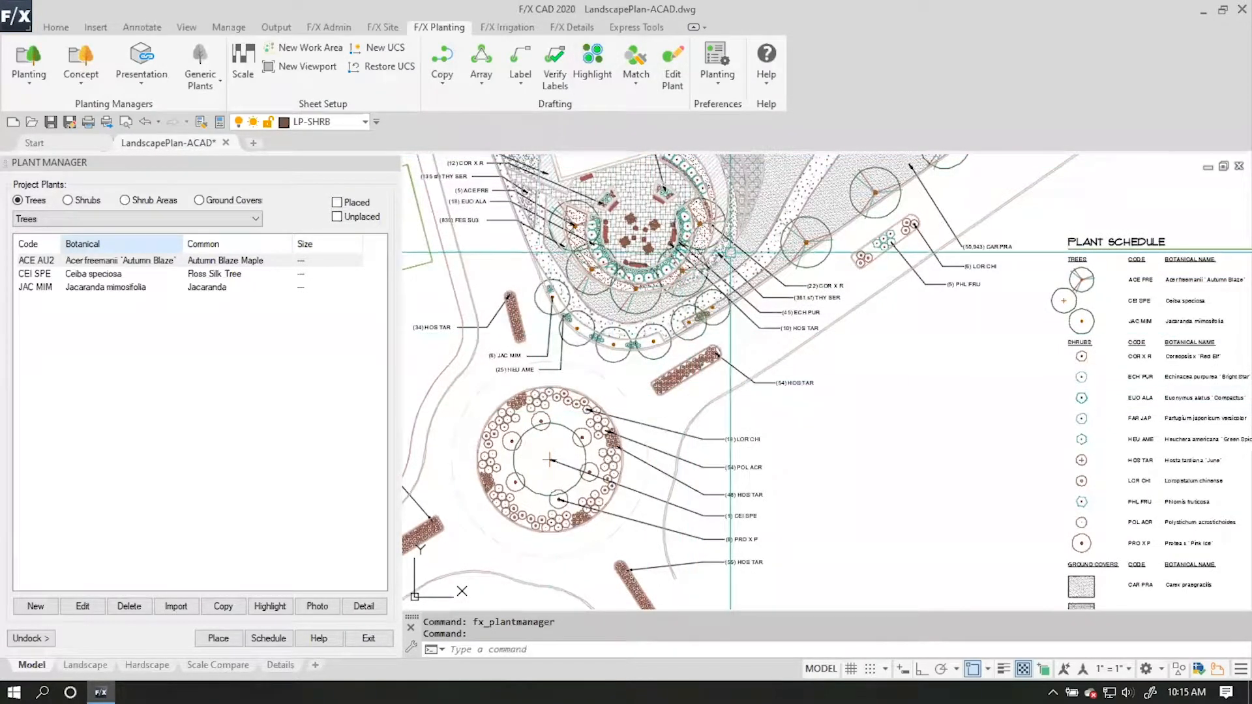
{"action": "left_click", "coordinate": [673, 64]}
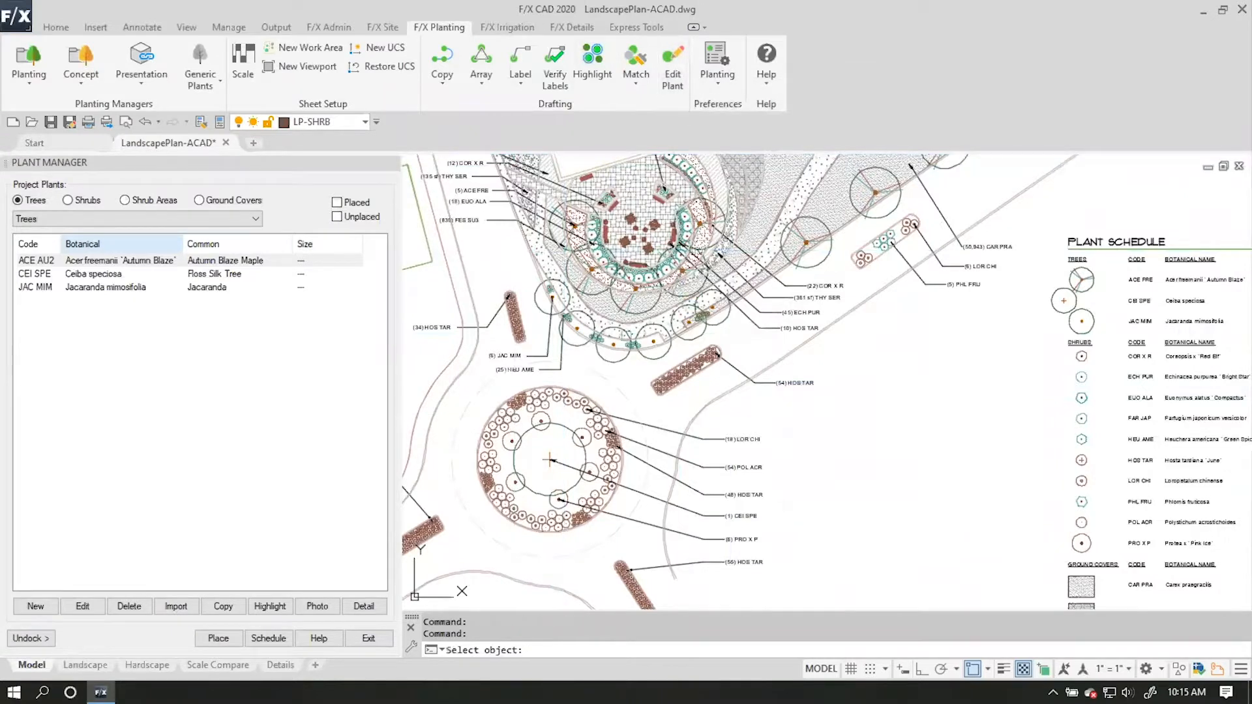
{"action": "left_click", "coordinate": [551, 420]}
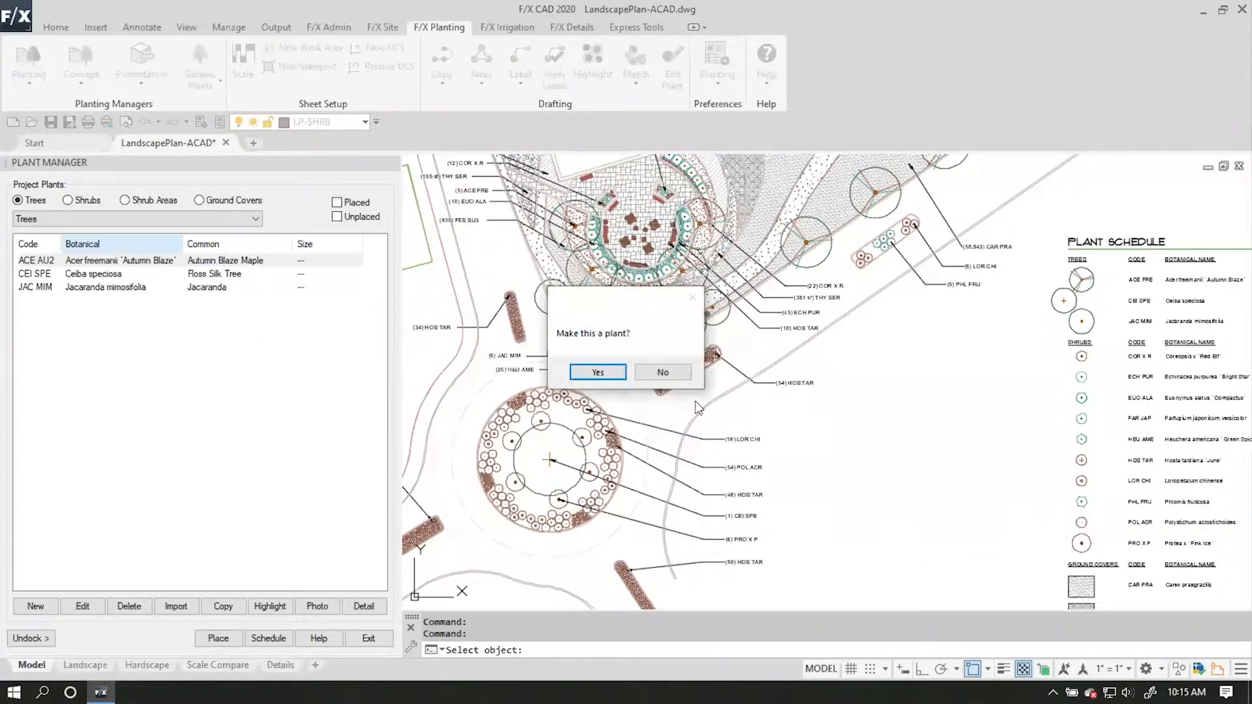
{"action": "left_click", "coordinate": [598, 371]}
{"action": "left_click", "coordinate": [65, 605]}
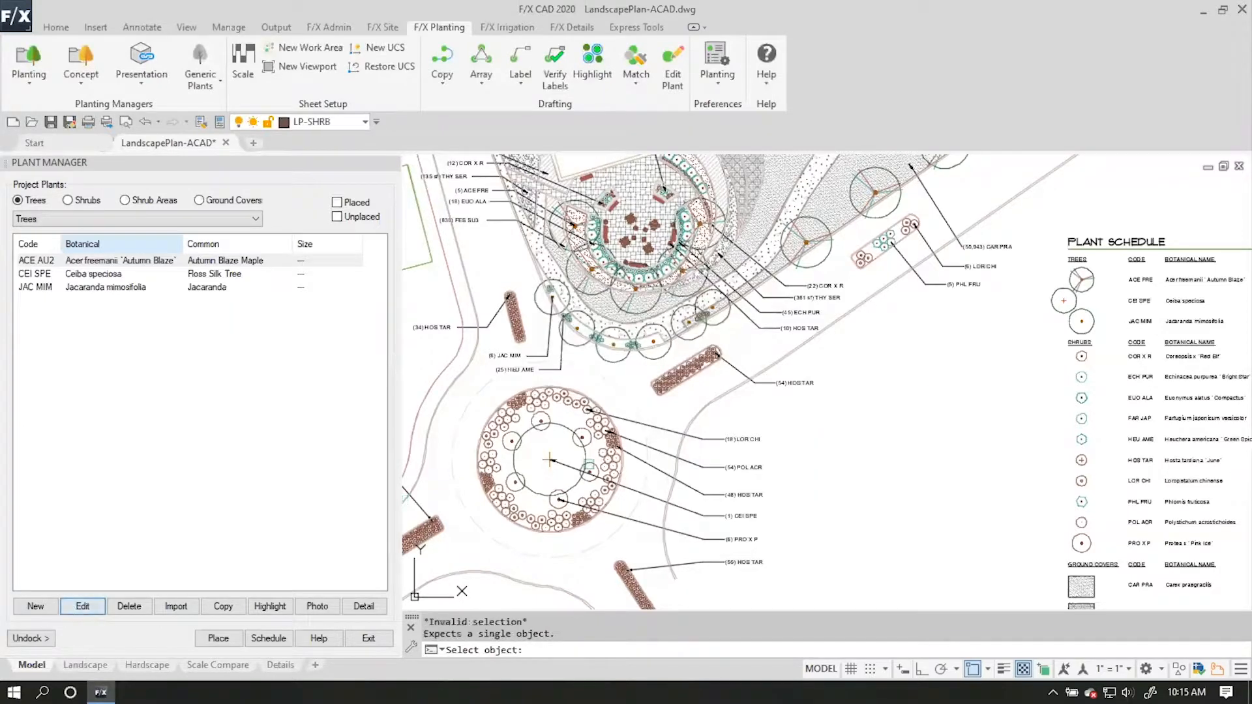
{"action": "left_click", "coordinate": [104, 261]}
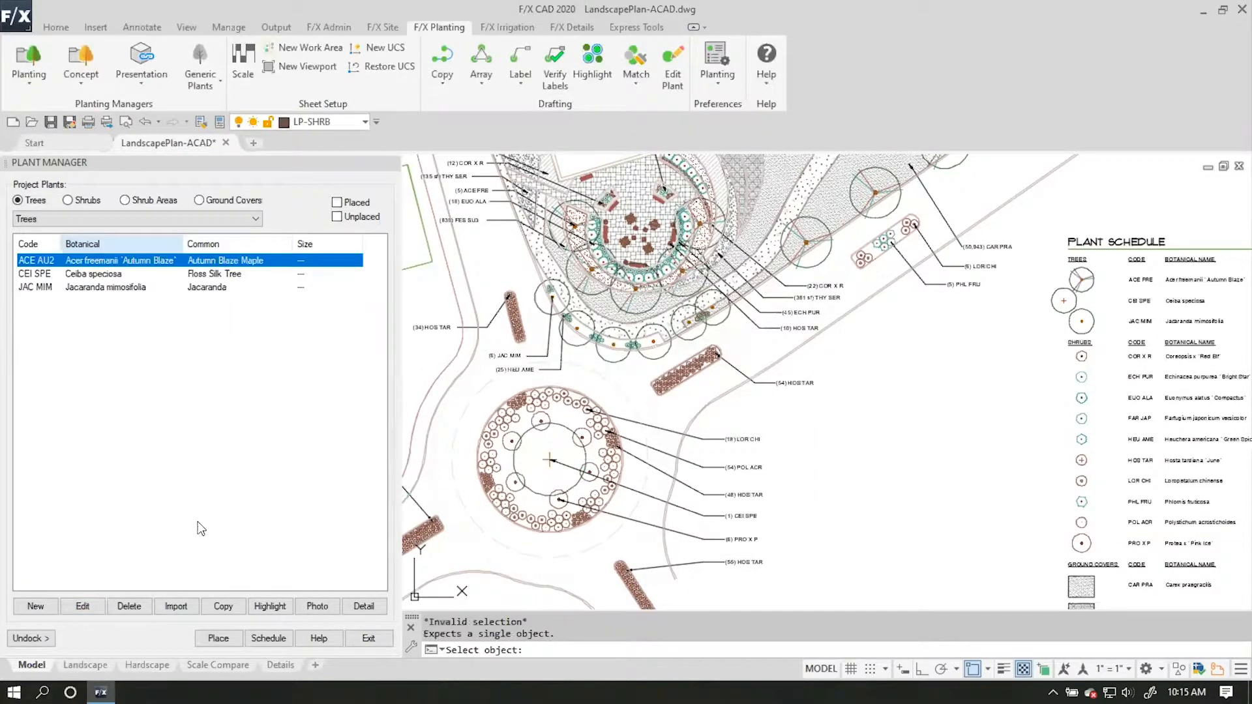
{"action": "left_click", "coordinate": [94, 607]}
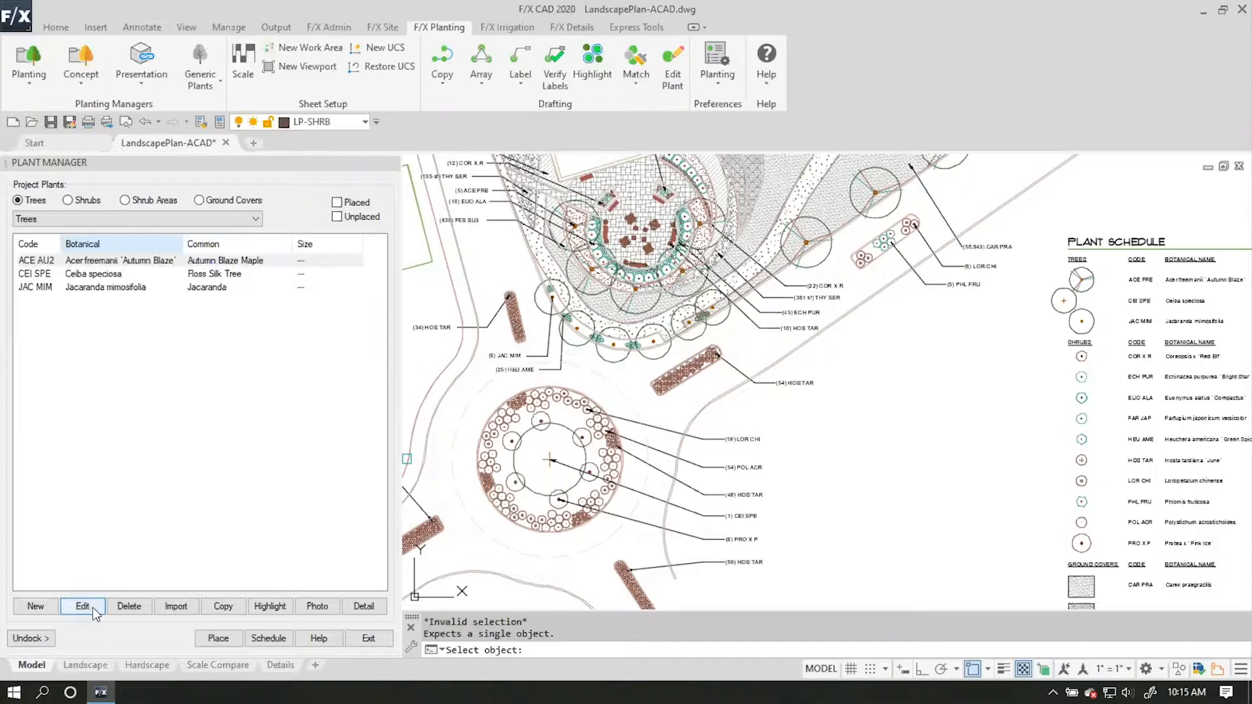
{"action": "left_click", "coordinate": [93, 264]}
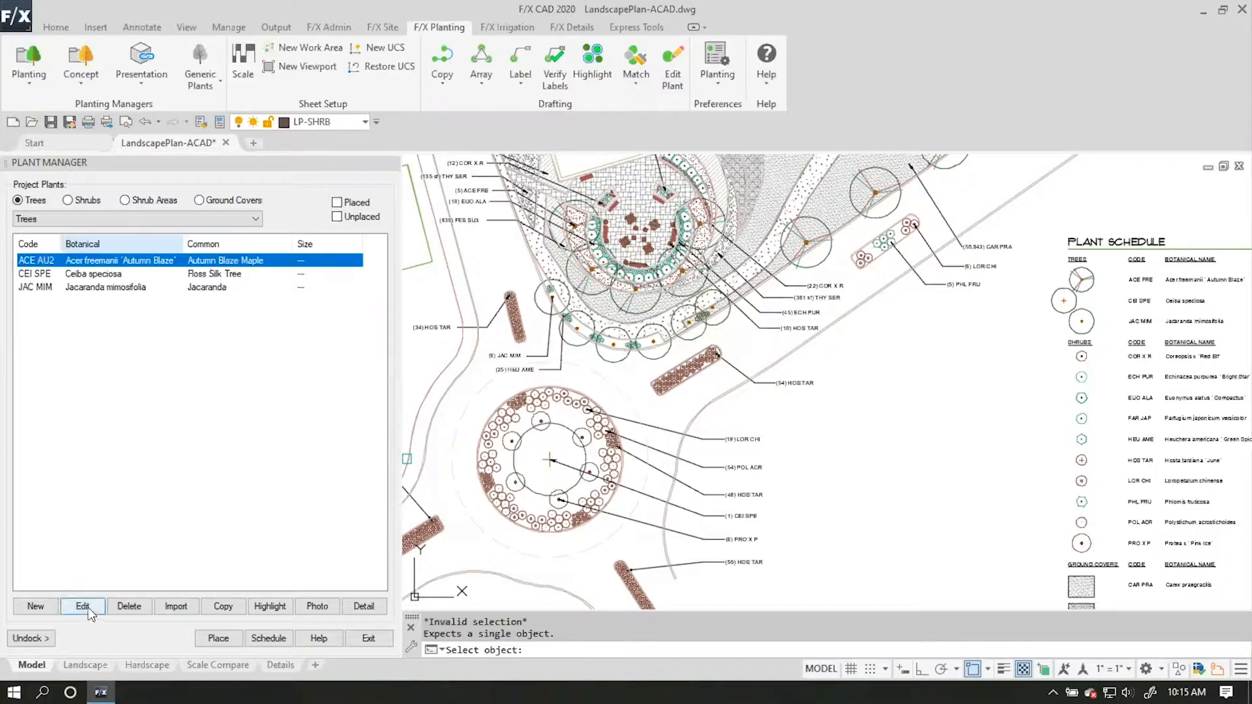
{"action": "key", "text": "Escape"}
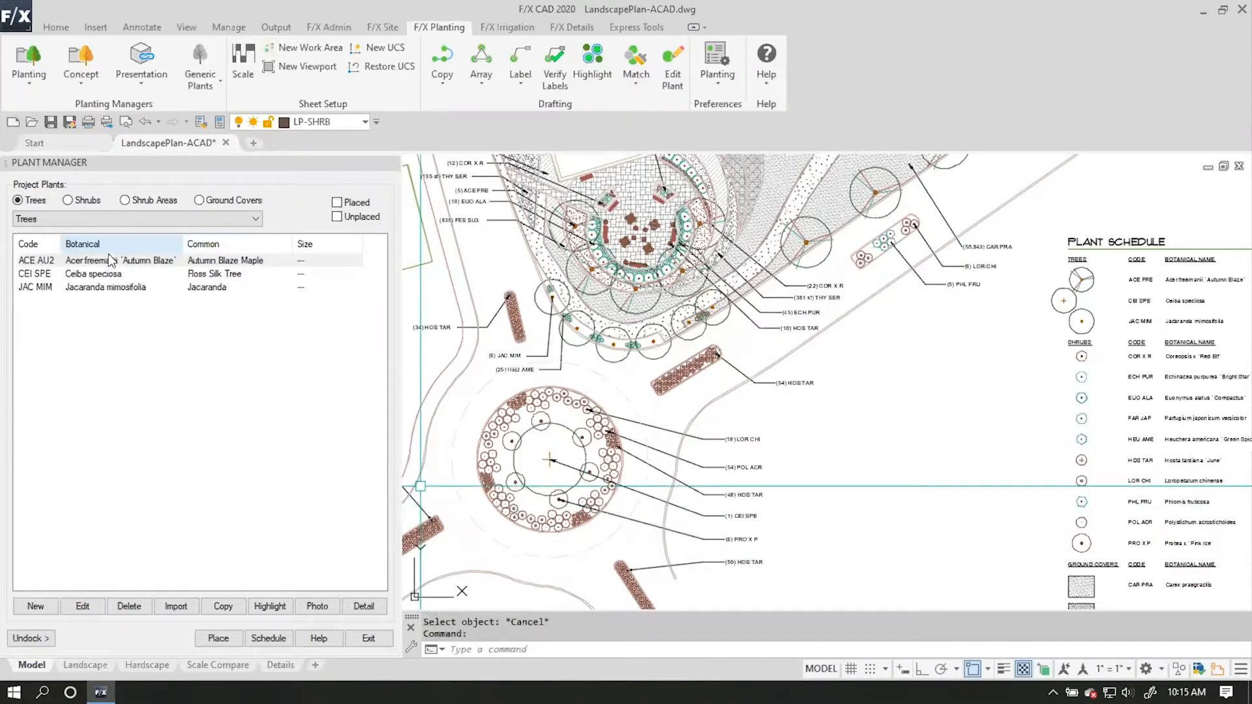
Review the plant information of Acer freemanii 'Autumn Blaze' from the project's trees.
{"action": "left_click", "coordinate": [97, 607]}
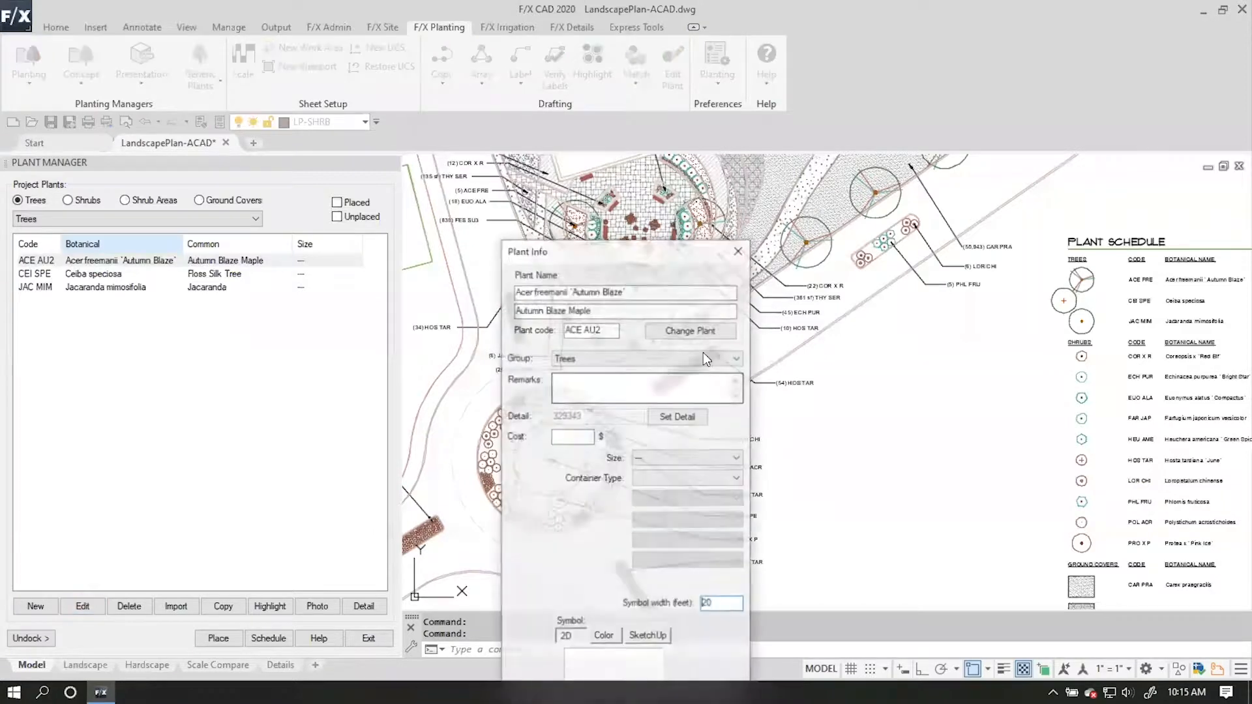
{"action": "left_click_drag", "start_coordinate": [665, 242], "coordinate": [495, 93]}
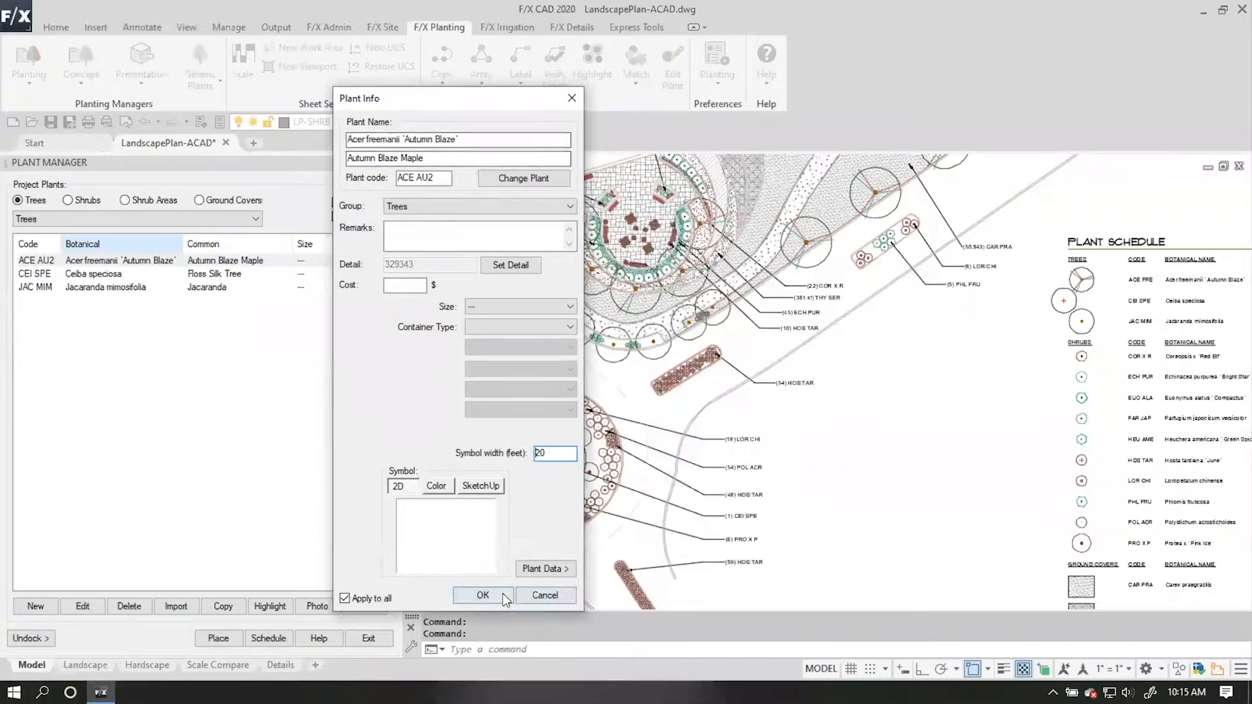
{"action": "left_click", "coordinate": [482, 594]}
{"action": "left_click", "coordinate": [672, 65]}
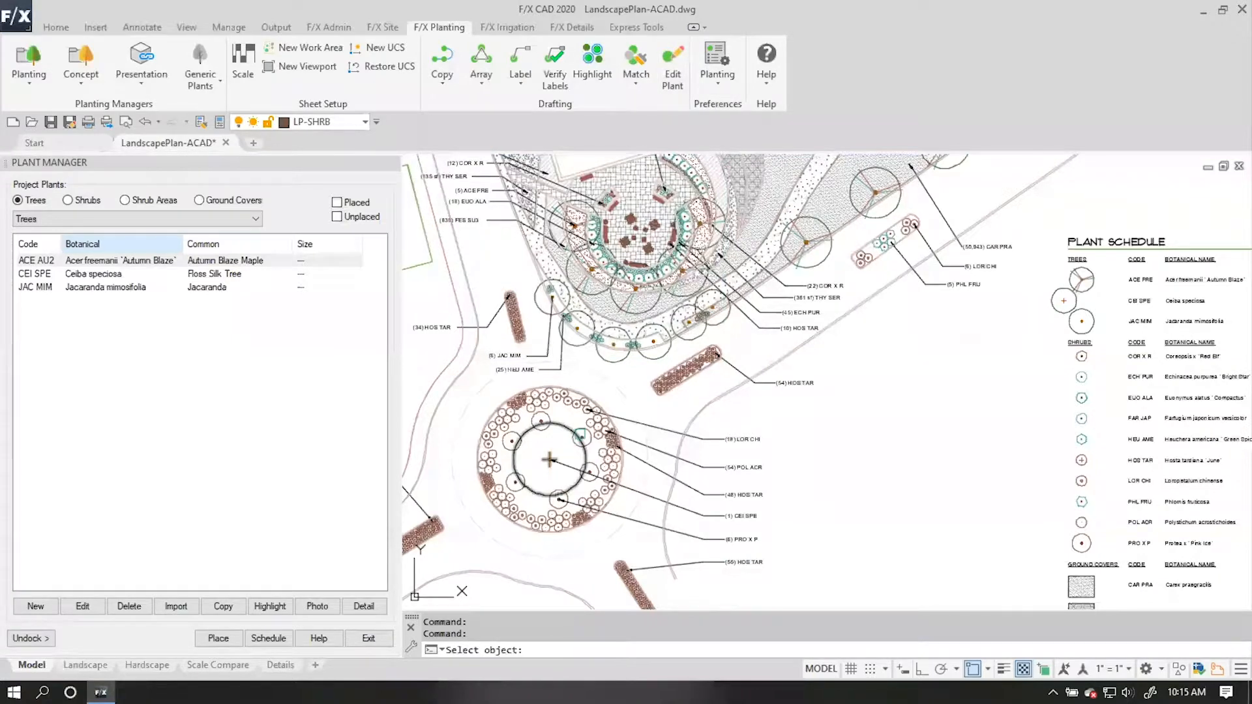
{"action": "key", "text": "Escape"}
Convert the large central tree block in the round planting bed to a plant, assigning it Ceiba speciosa.
{"action": "middle_click_drag", "start_coordinate": [1185, 314], "coordinate": [1160, 305]}
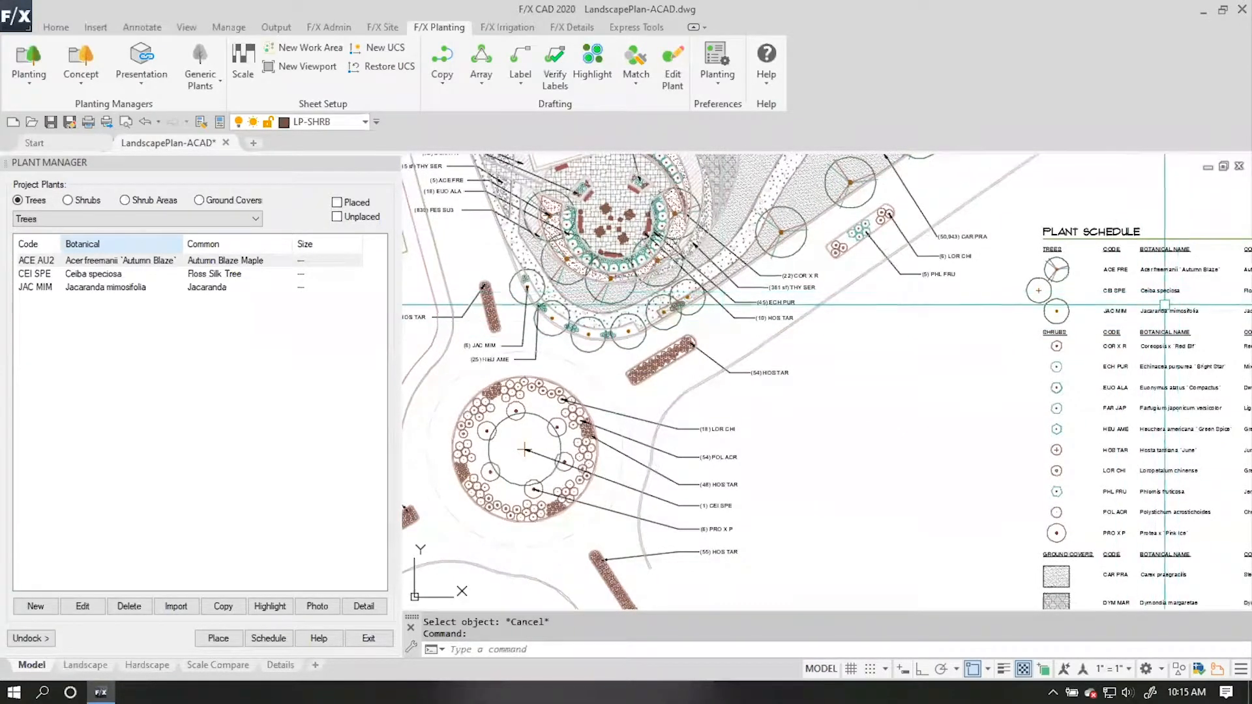
{"action": "left_click", "coordinate": [552, 423]}
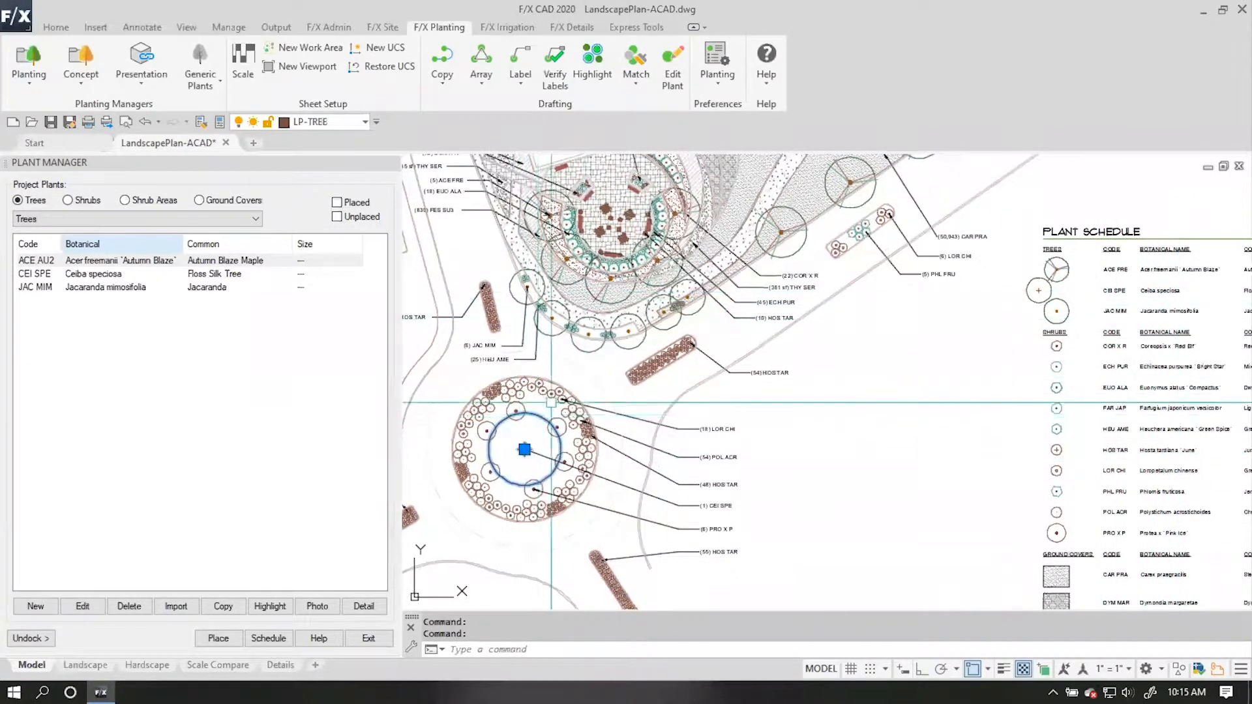
{"action": "left_click", "coordinate": [672, 60]}
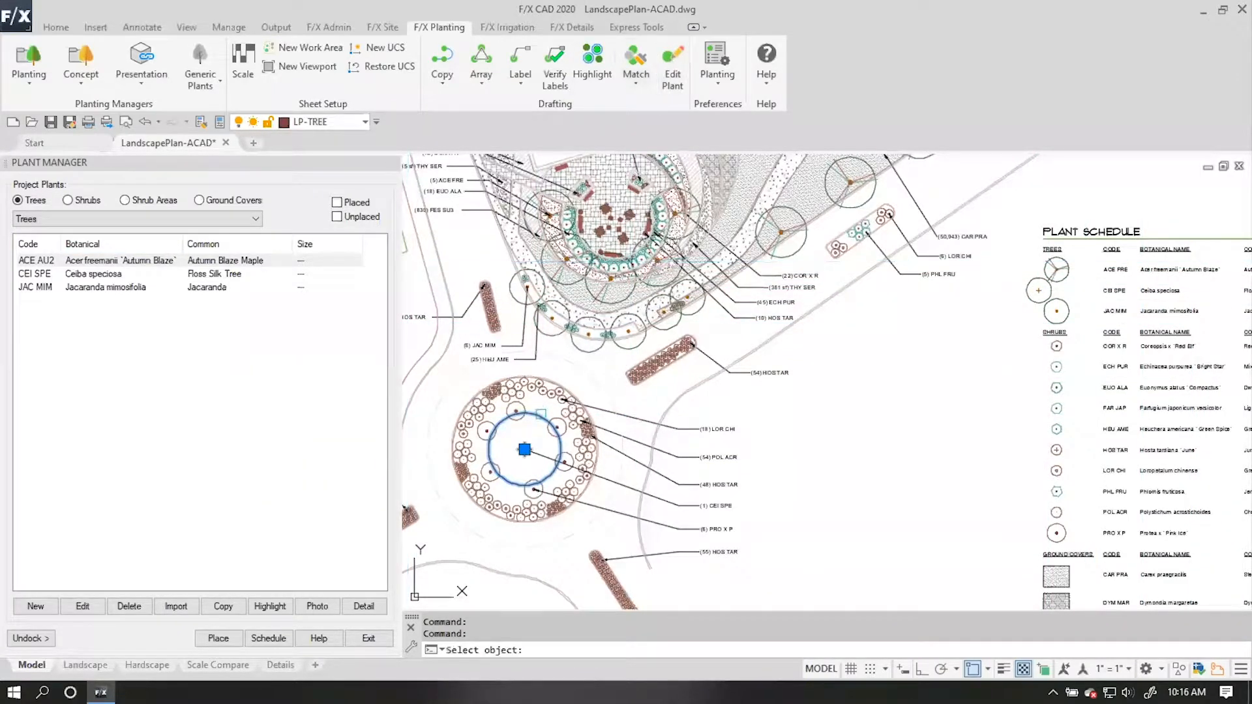
{"action": "left_click", "coordinate": [540, 414]}
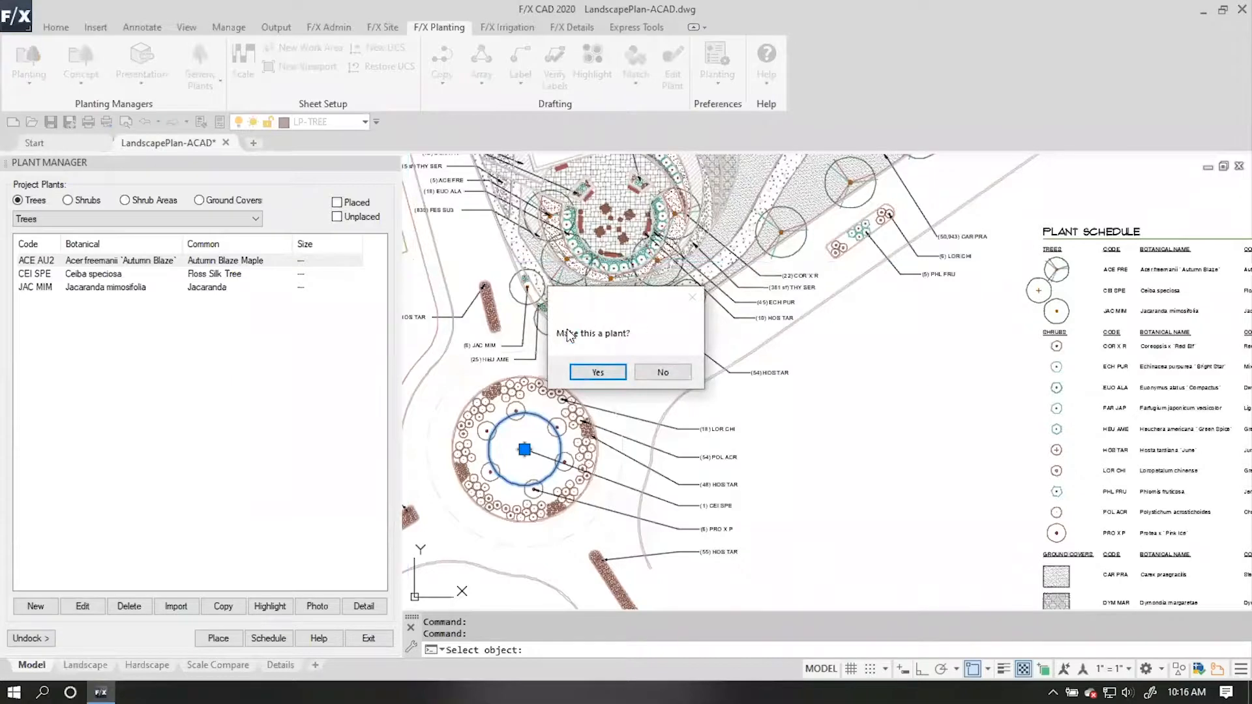
{"action": "left_click", "coordinate": [597, 372]}
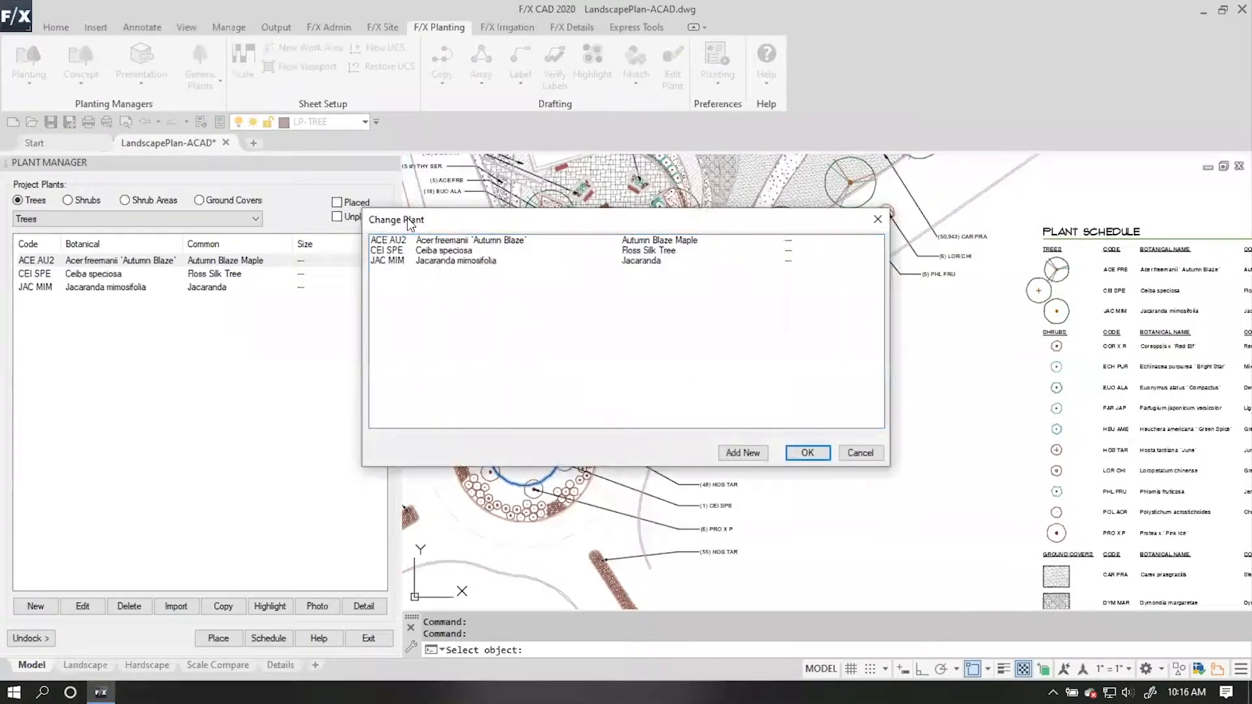
{"action": "left_click", "coordinate": [454, 254]}
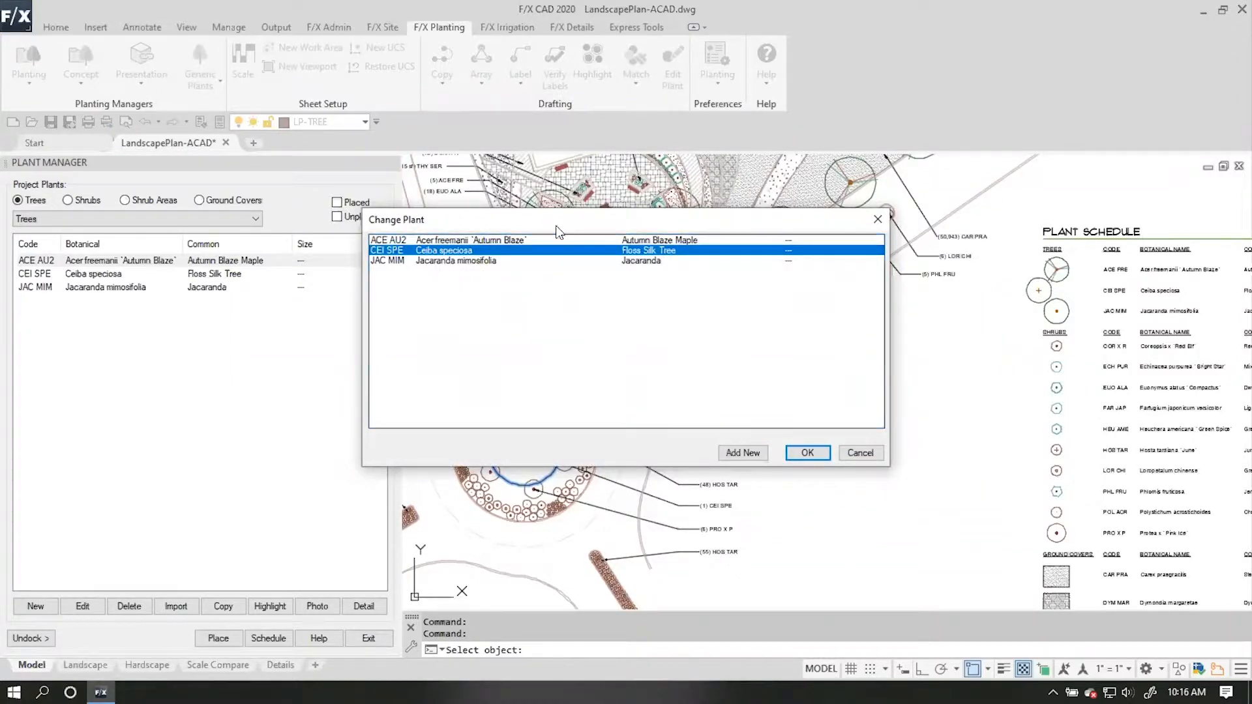
{"action": "left_click", "coordinate": [807, 454]}
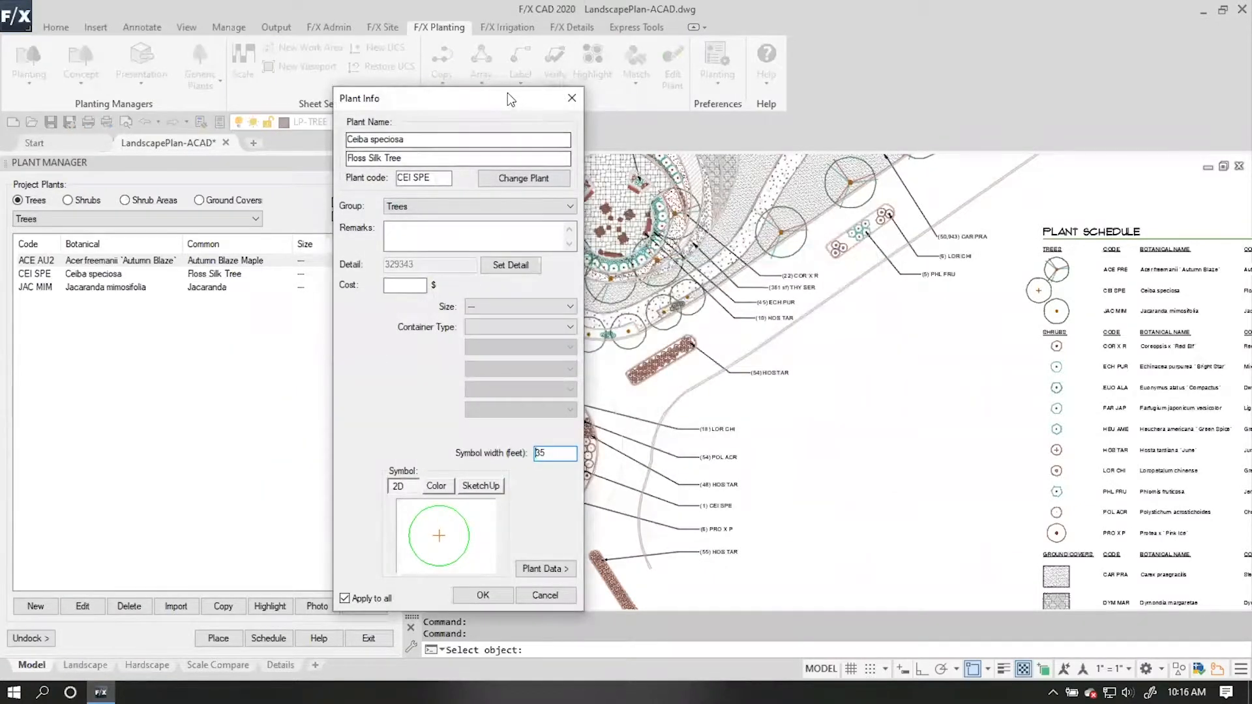
Change the 2D symbol of Ceiba speciosa to the deciduous tree symbol TREE-DCID-107 and apply it to all.
{"action": "left_click_drag", "start_coordinate": [507, 93], "coordinate": [477, 58]}
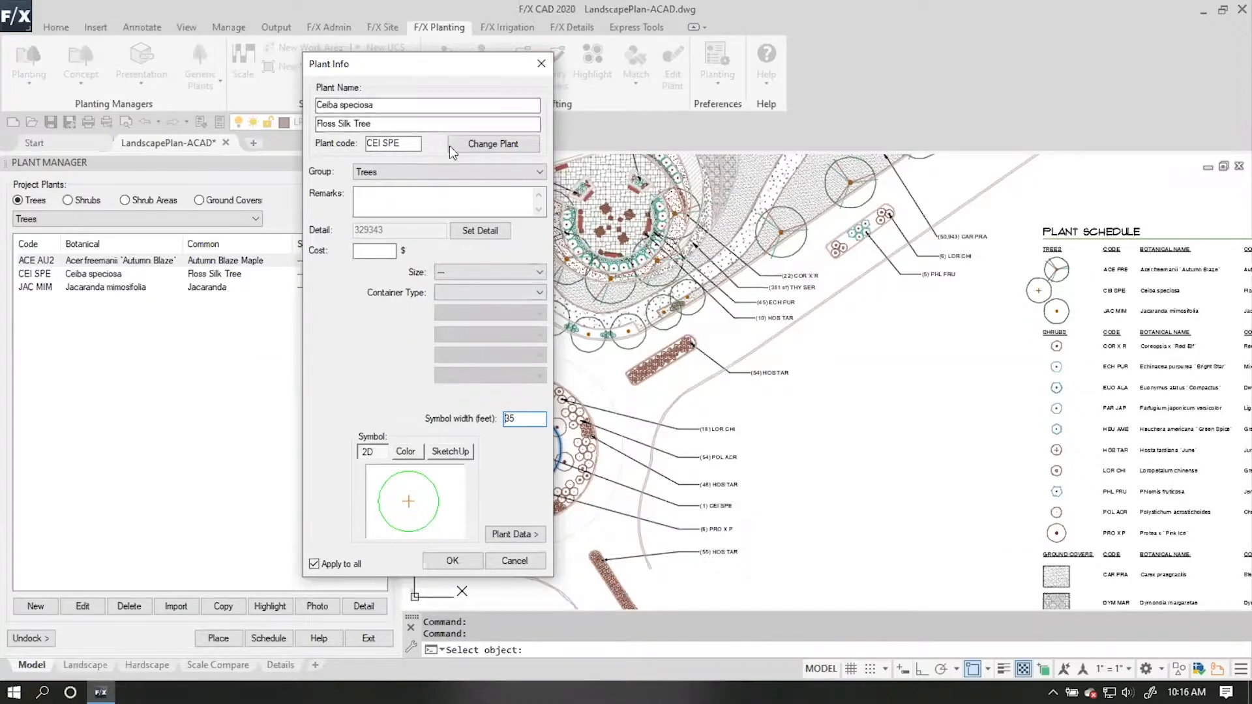
{"action": "left_click_drag", "start_coordinate": [448, 60], "coordinate": [777, 39]}
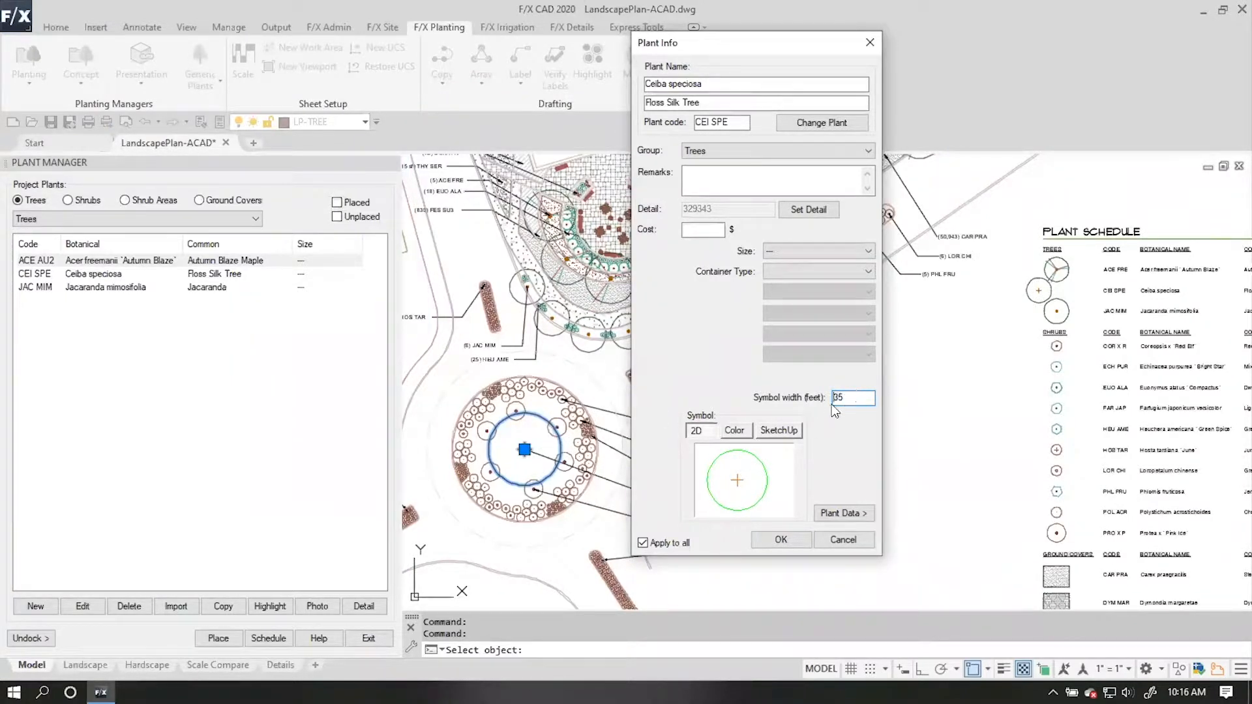
{"action": "left_click", "coordinate": [729, 481]}
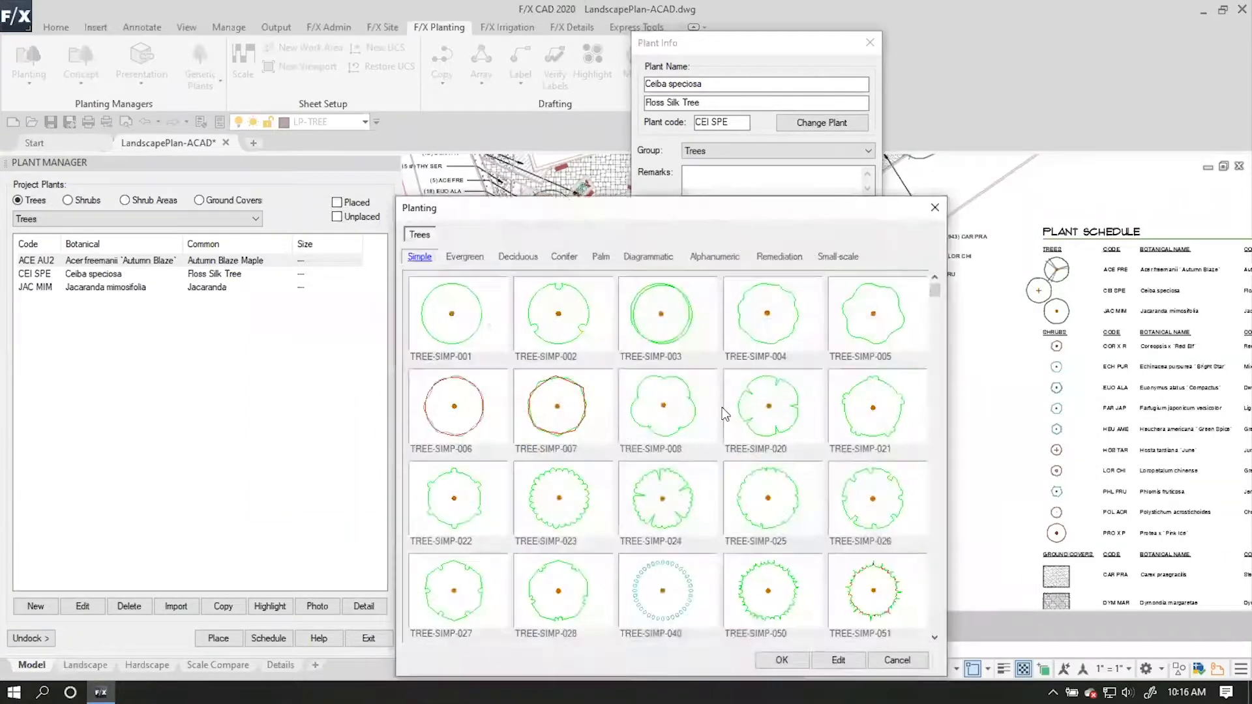
{"action": "left_click_drag", "start_coordinate": [728, 213], "coordinate": [495, 88]}
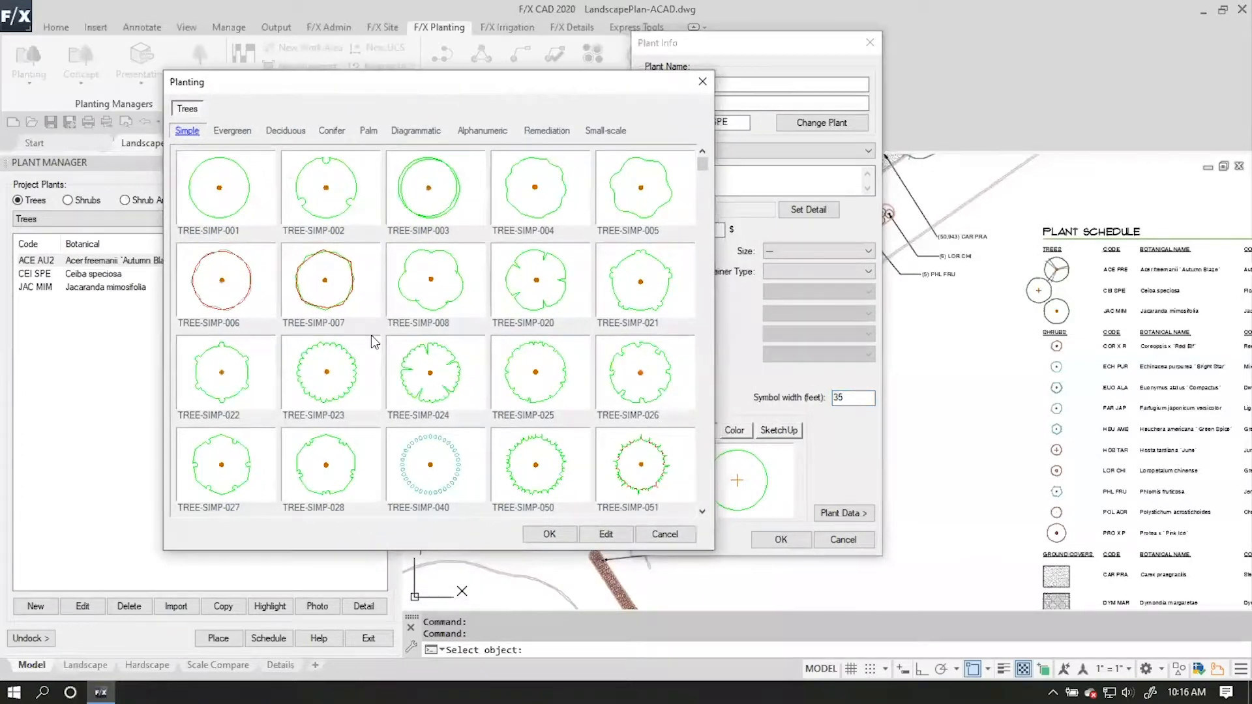
{"action": "left_click", "coordinate": [285, 130]}
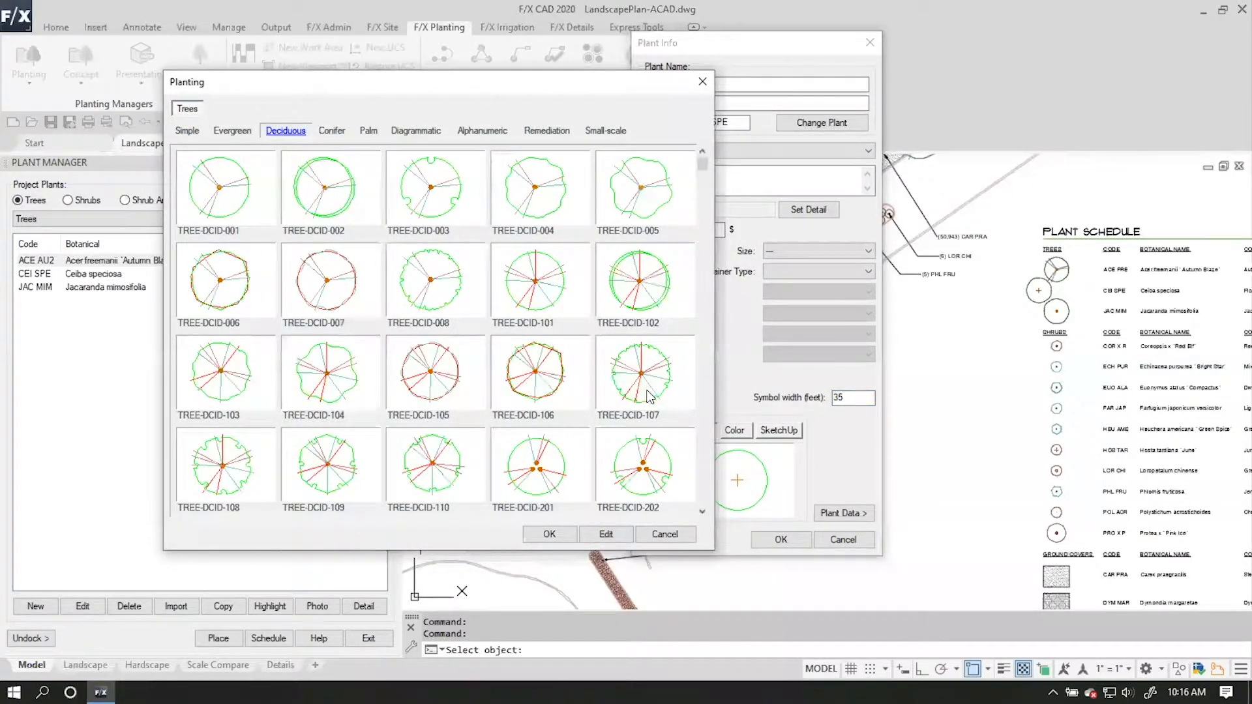
{"action": "left_click", "coordinate": [648, 395]}
{"action": "left_click", "coordinate": [549, 534]}
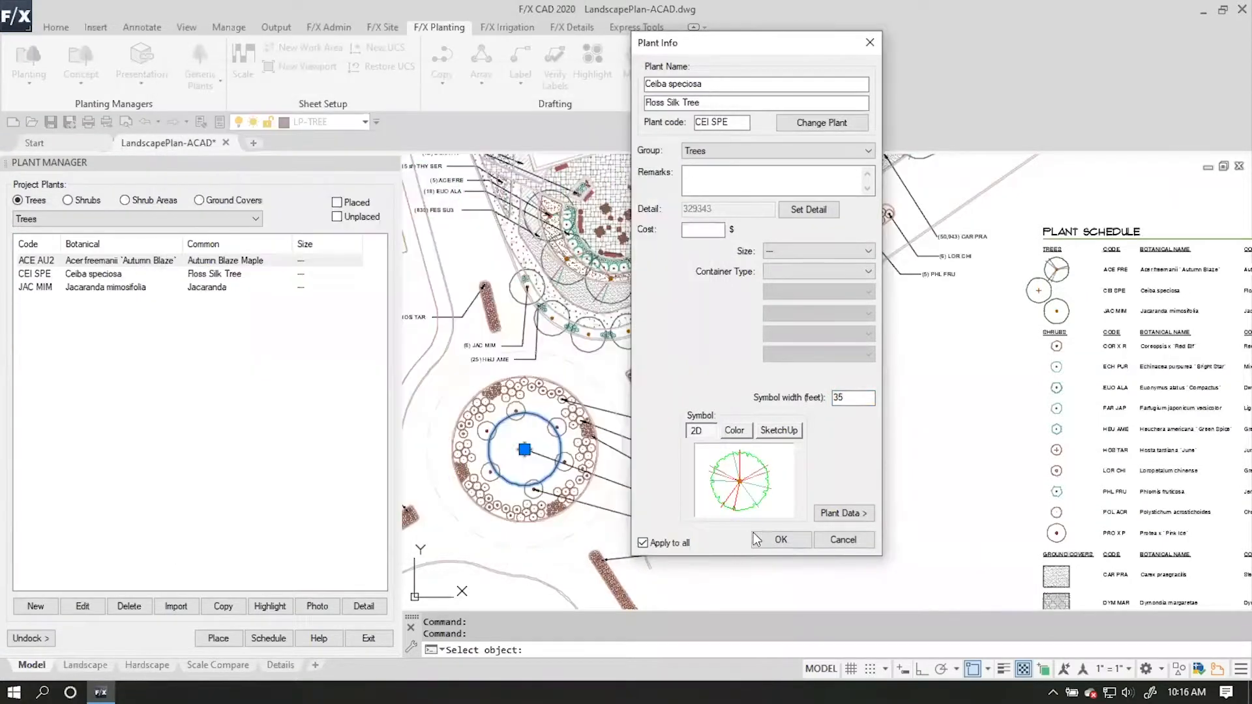
{"action": "left_click", "coordinate": [781, 540]}
{"action": "key", "text": "Escape"}
{"action": "left_click", "coordinate": [780, 486]}
{"action": "left_click", "coordinate": [817, 462]}
{"action": "key", "text": "Escape"}
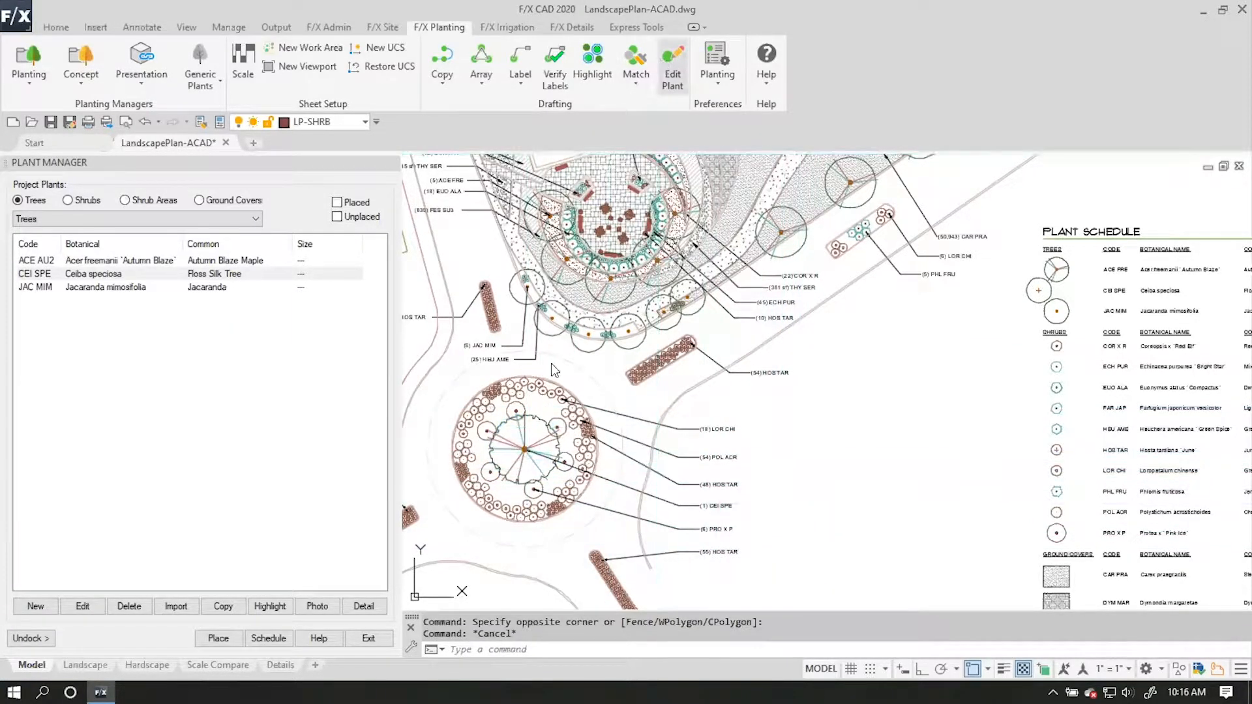
Check the plant information of the converted tree at the centre of the round planting bed.
{"action": "left_click", "coordinate": [525, 450]}
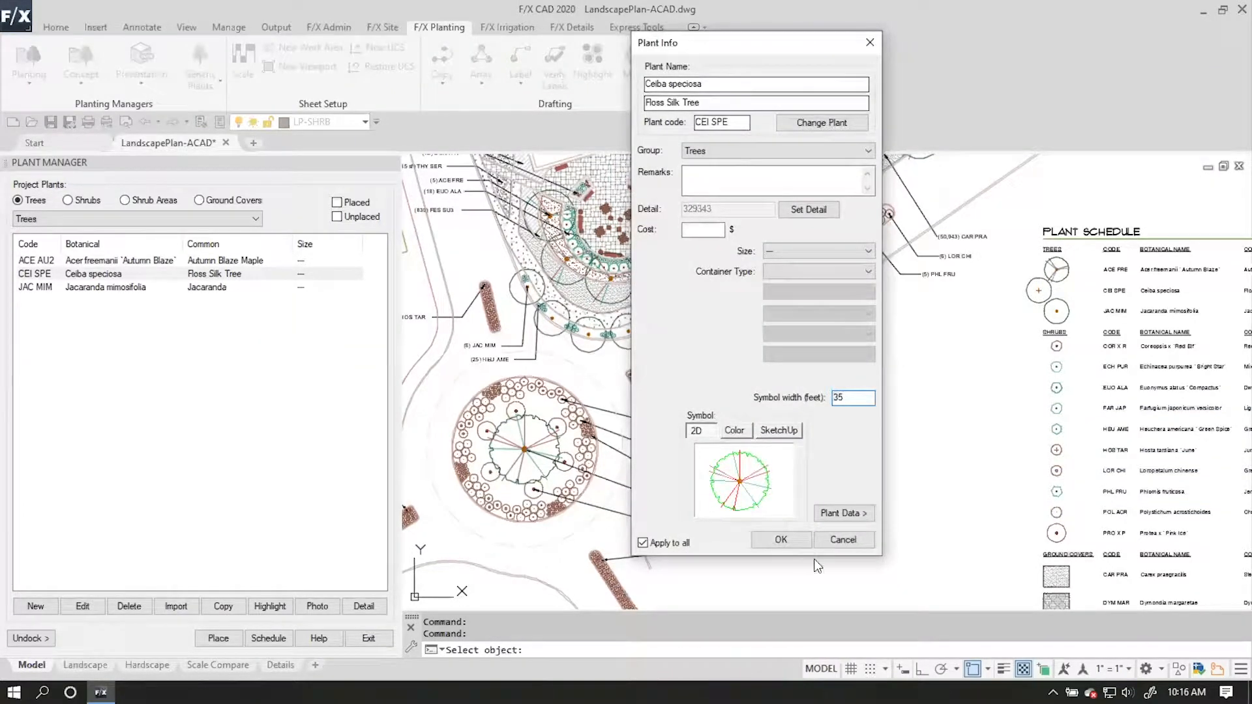
{"action": "left_click", "coordinate": [833, 540]}
{"action": "key", "text": "Escape"}
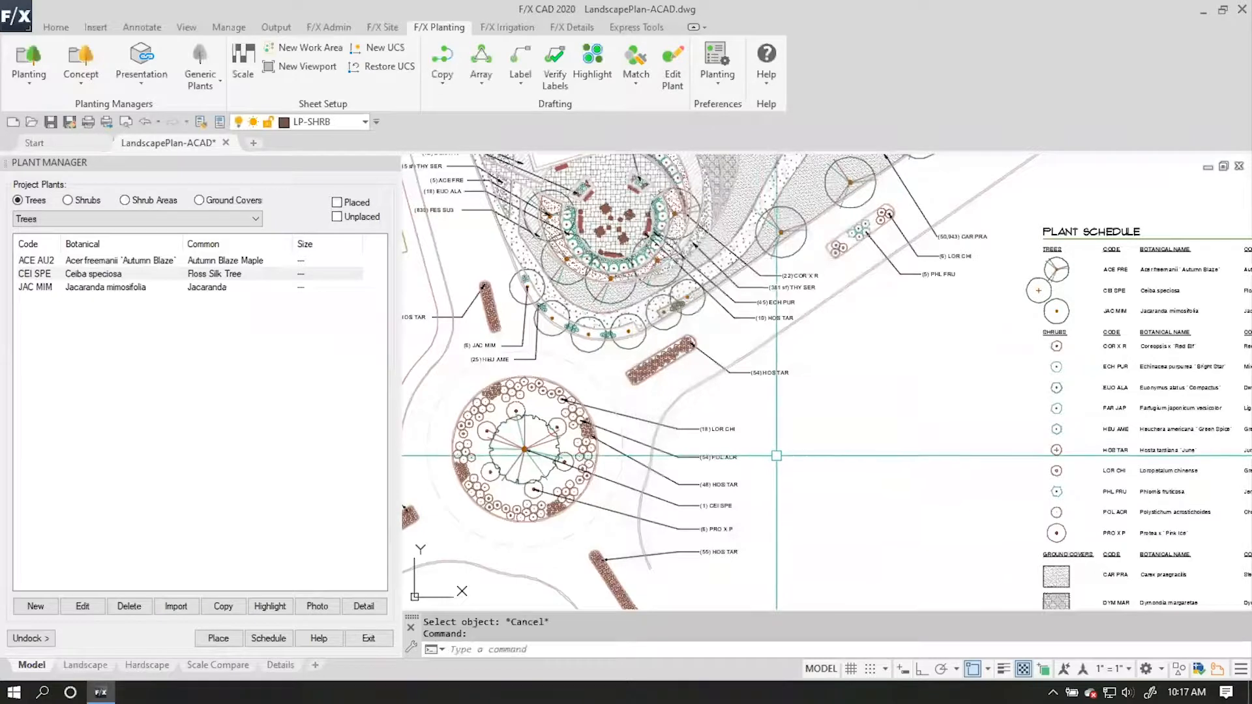
Convert the tree block at the curved bed's lower edge, above the HOS TAR strip, to a plant, assigning it Jacaranda mimosifolia.
{"action": "middle_click_drag", "start_coordinate": [803, 391], "coordinate": [807, 323]}
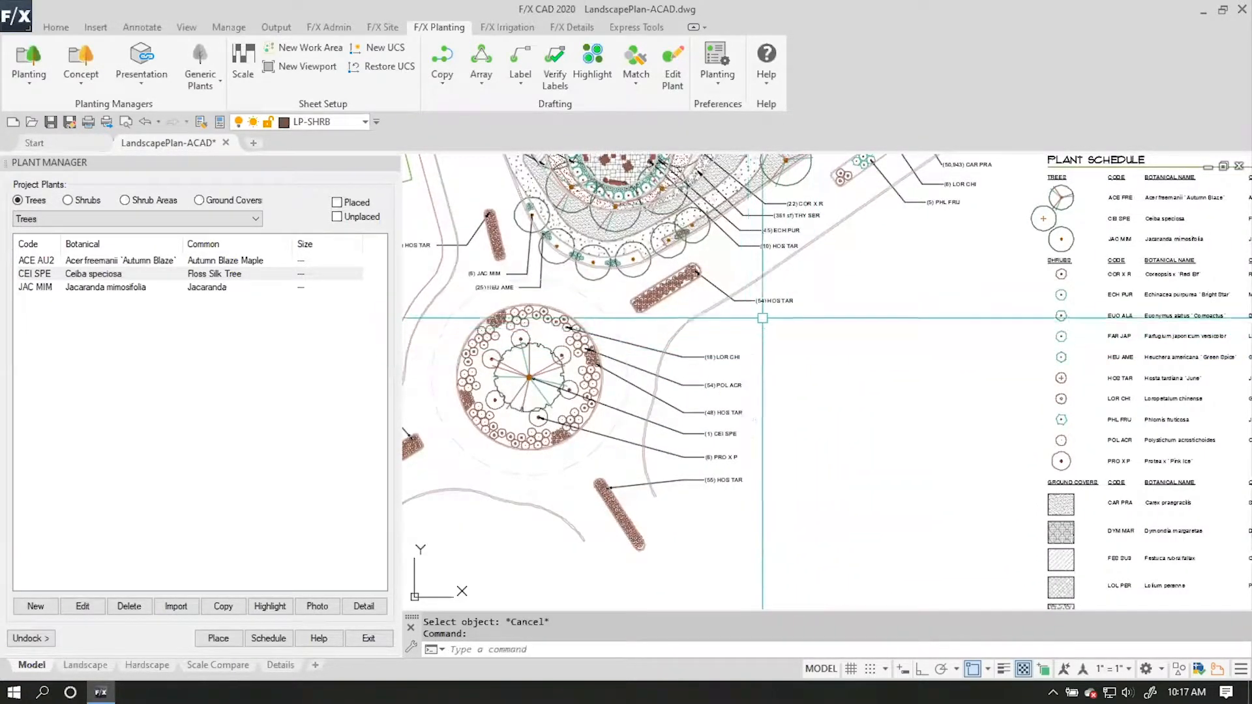
{"action": "middle_click_drag", "start_coordinate": [1161, 213], "coordinate": [1104, 260]}
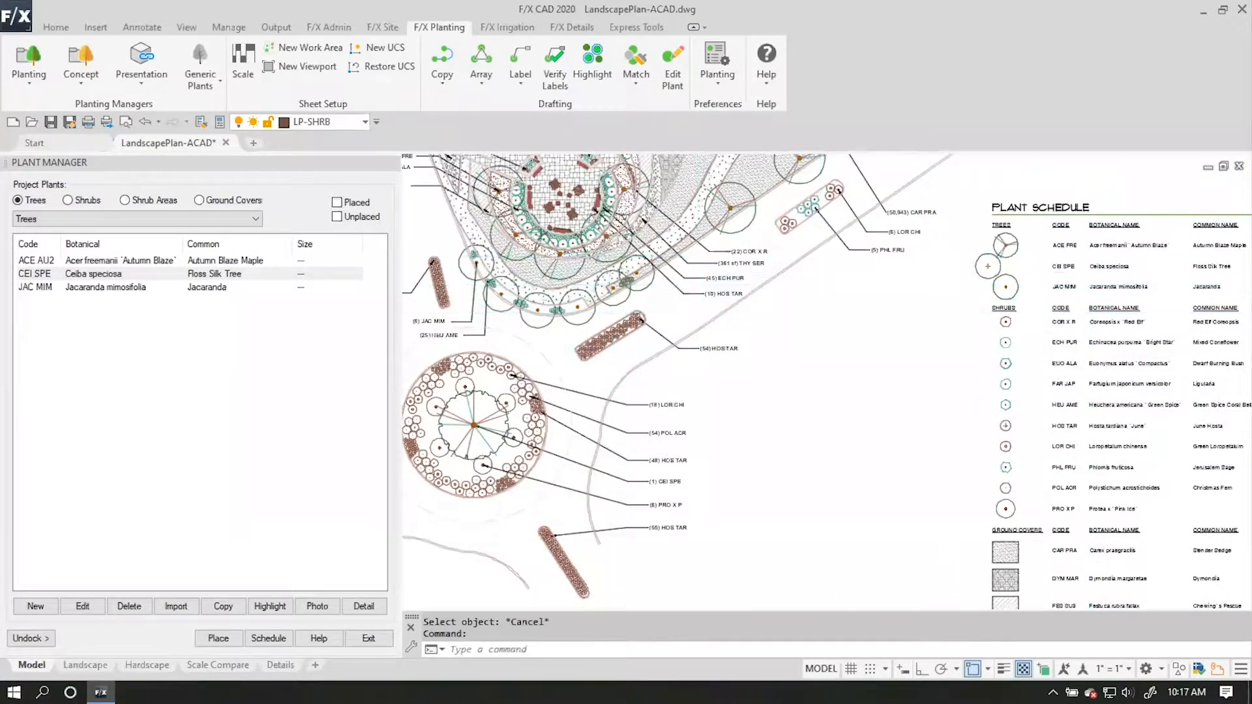
{"action": "scroll", "coordinate": [856, 410], "scroll_direction": "up", "scroll_amount": 3}
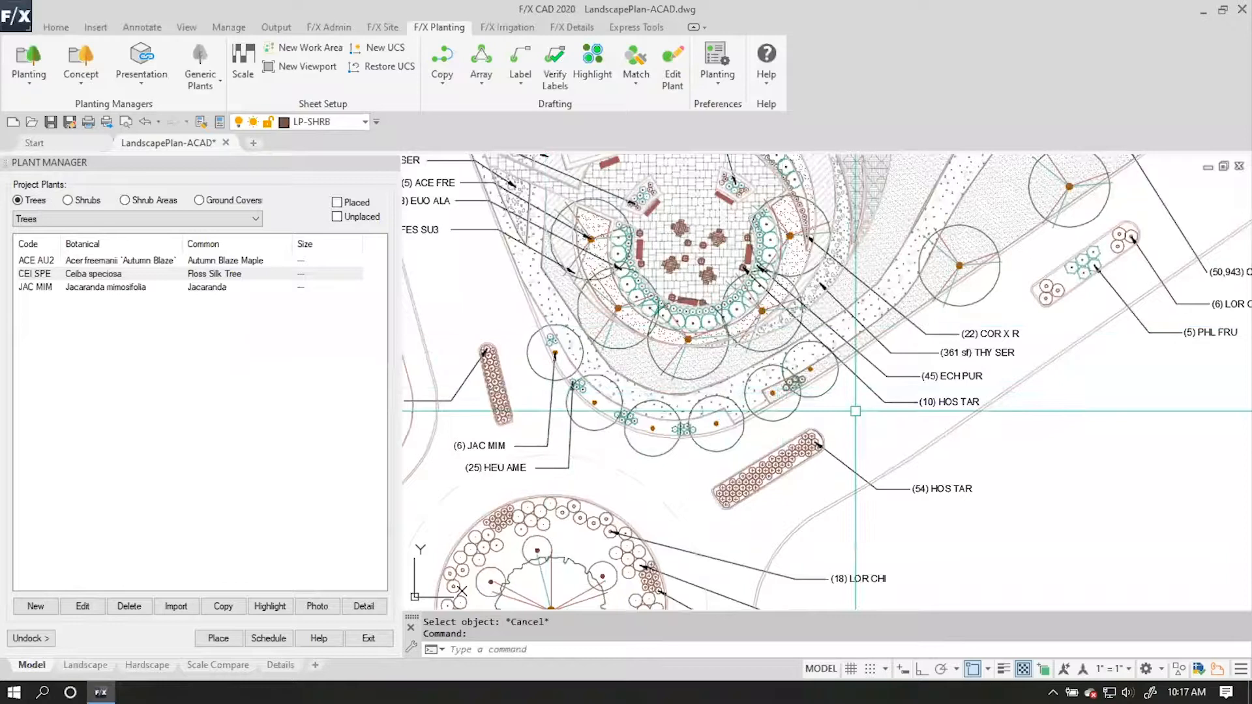
{"action": "left_click", "coordinate": [672, 66]}
{"action": "left_click", "coordinate": [820, 400]}
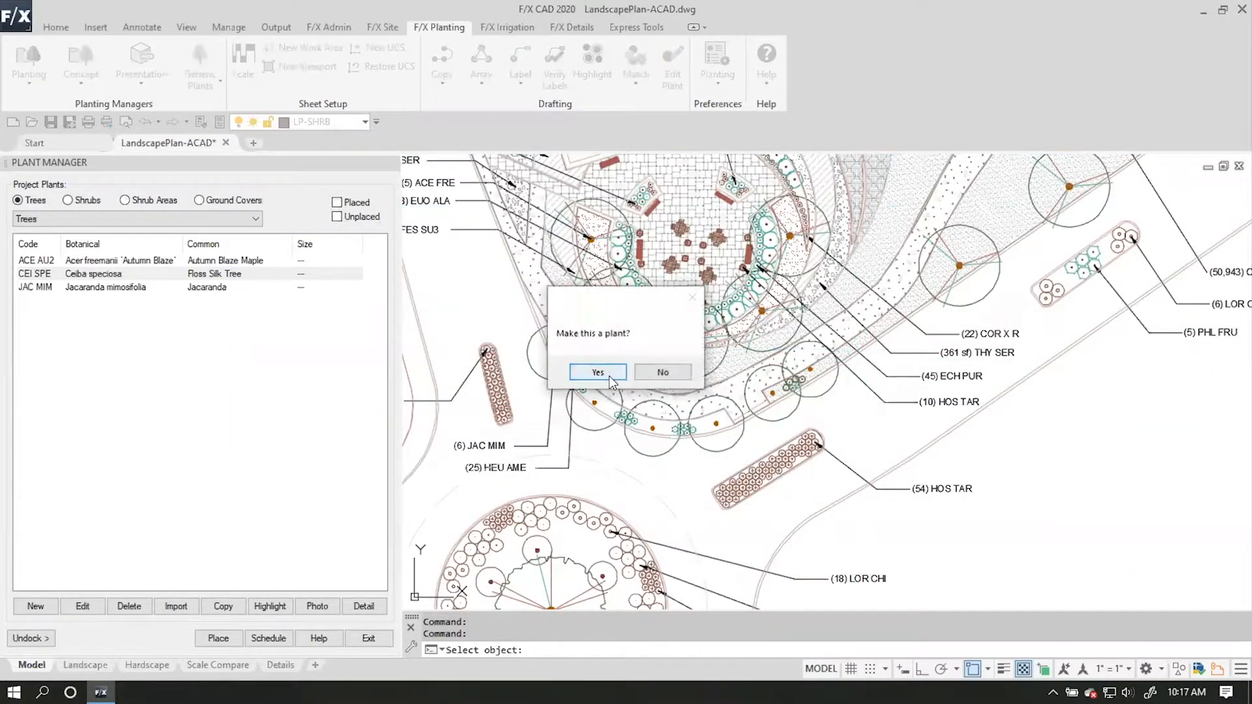
{"action": "left_click", "coordinate": [598, 371]}
{"action": "left_click", "coordinate": [465, 261]}
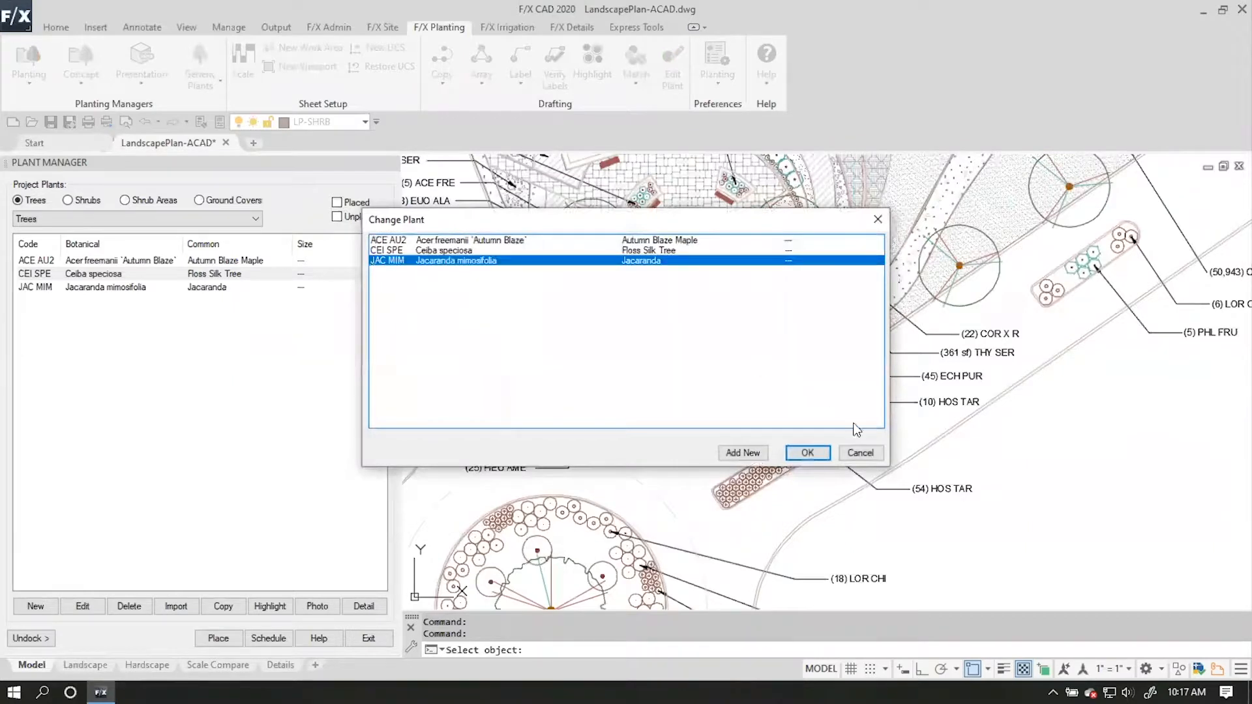
{"action": "left_click", "coordinate": [807, 452]}
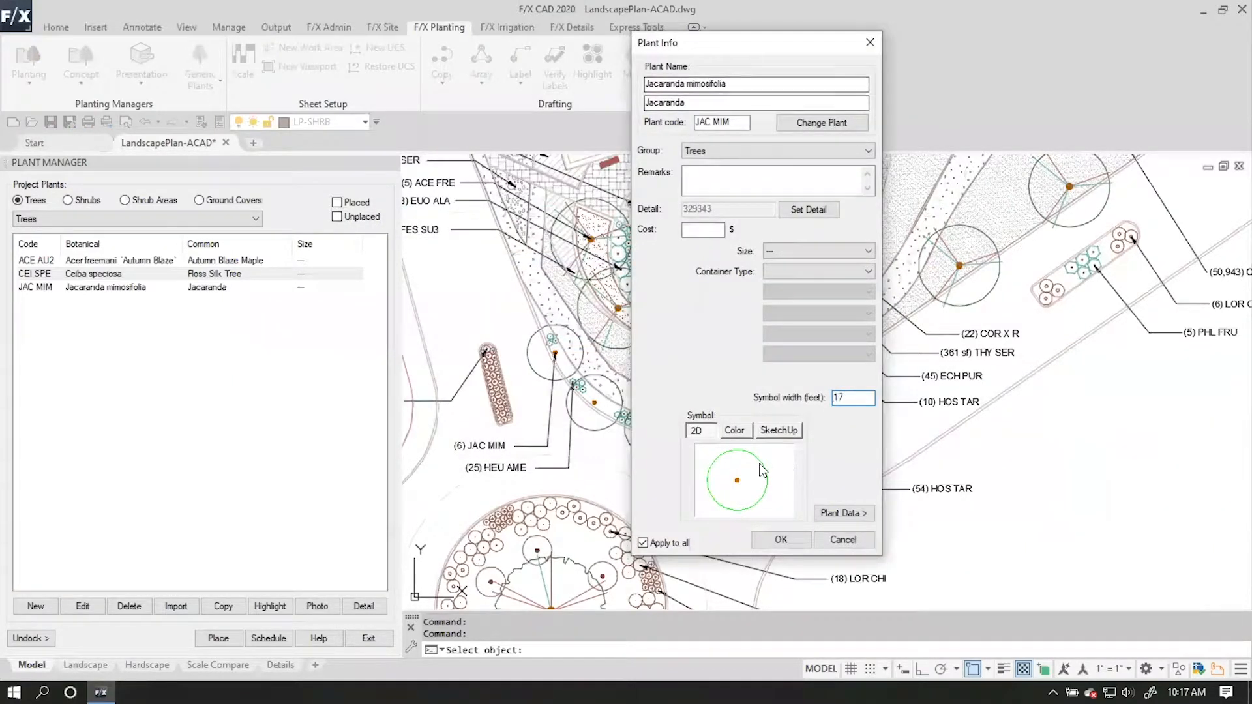
Change the 2D symbol of Jacaranda mimosifolia to the simple tree symbol TREE-SIMP-024 and apply it to all.
{"action": "left_click", "coordinate": [760, 470]}
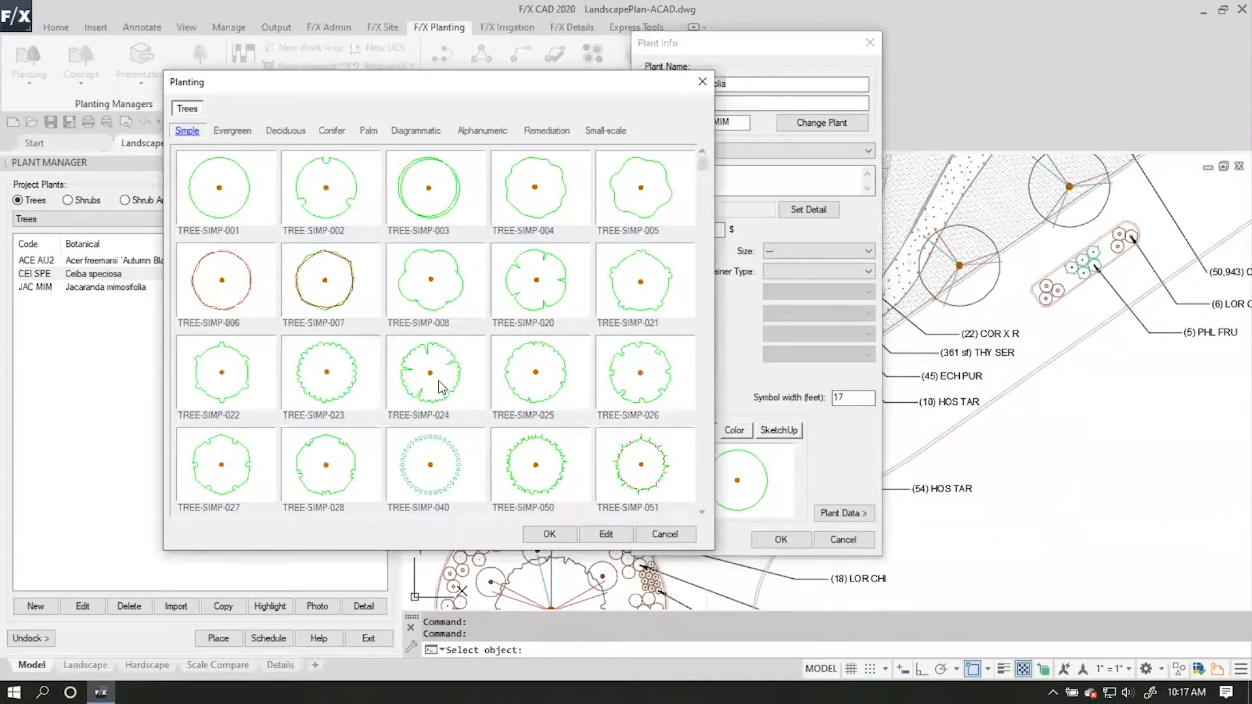
{"action": "left_click", "coordinate": [446, 391]}
{"action": "left_click", "coordinate": [544, 533]}
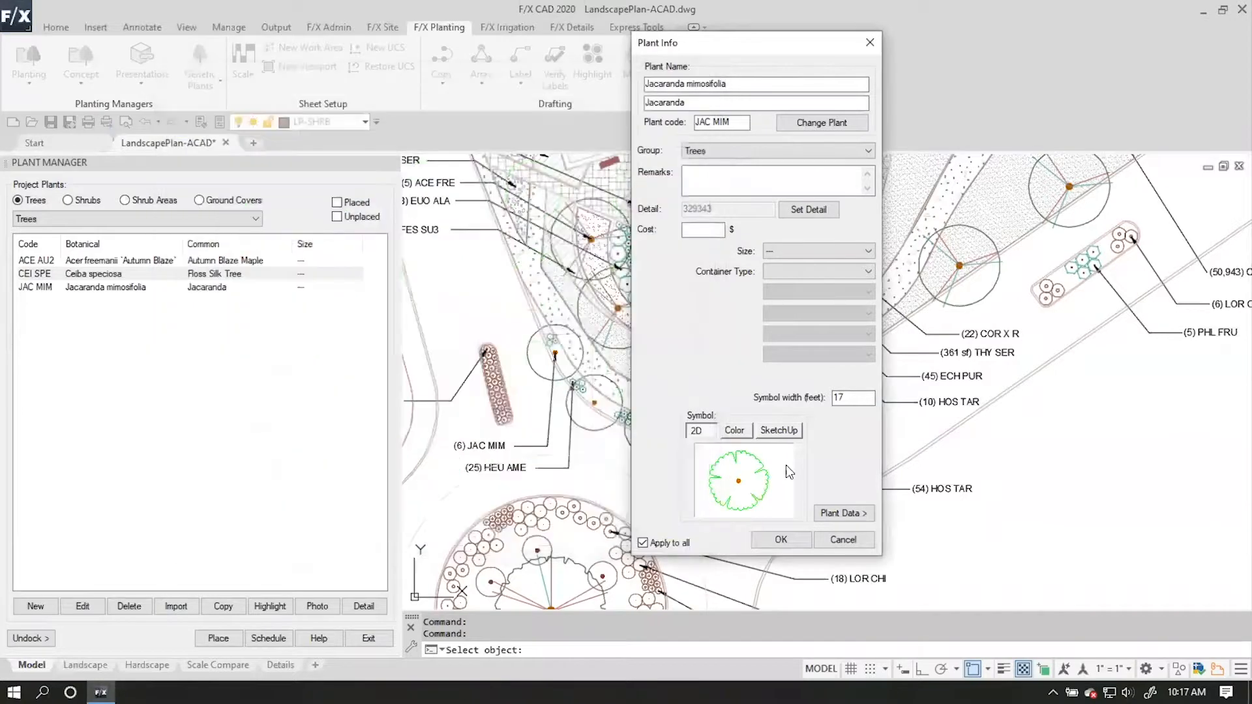
{"action": "left_click", "coordinate": [781, 539]}
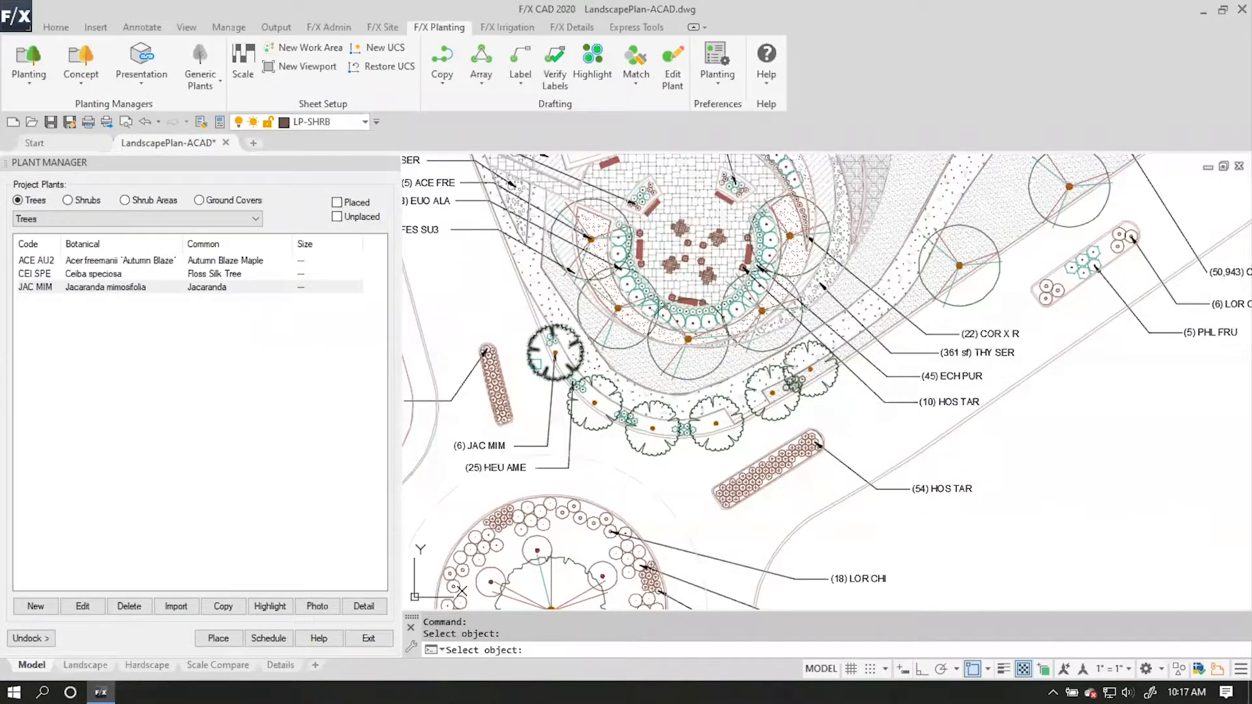
{"action": "key", "text": "Escape"}
Examine the existing ACE FRE tree blocks along the diagonal edge of the planting area.
{"action": "middle_click_drag", "start_coordinate": [847, 370], "coordinate": [766, 400]}
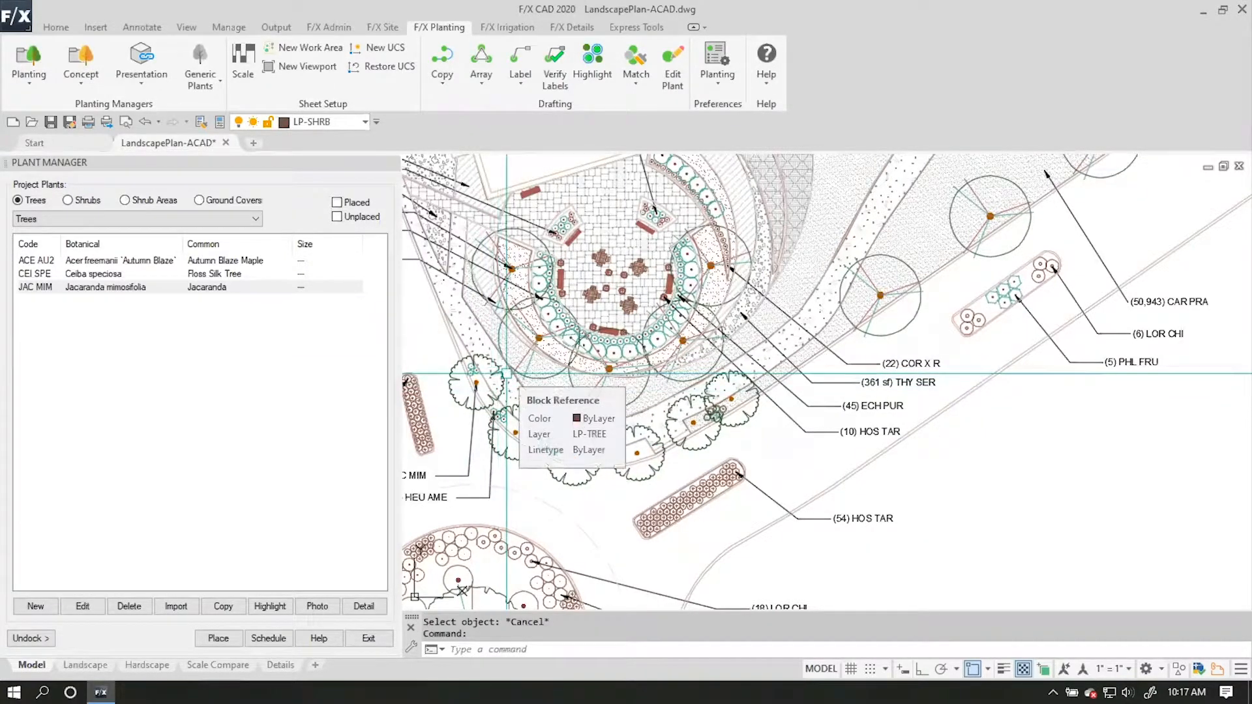
{"action": "middle_click_drag", "start_coordinate": [1101, 455], "coordinate": [1003, 388]}
{"action": "scroll", "coordinate": [1002, 388], "scroll_direction": "down", "scroll_amount": 2}
{"action": "scroll", "coordinate": [767, 358], "scroll_direction": "up", "scroll_amount": 2}
{"action": "middle_click_drag", "start_coordinate": [631, 292], "coordinate": [529, 393]}
{"action": "middle_click_drag", "start_coordinate": [822, 342], "coordinate": [623, 326]}
{"action": "left_click", "coordinate": [656, 322]}
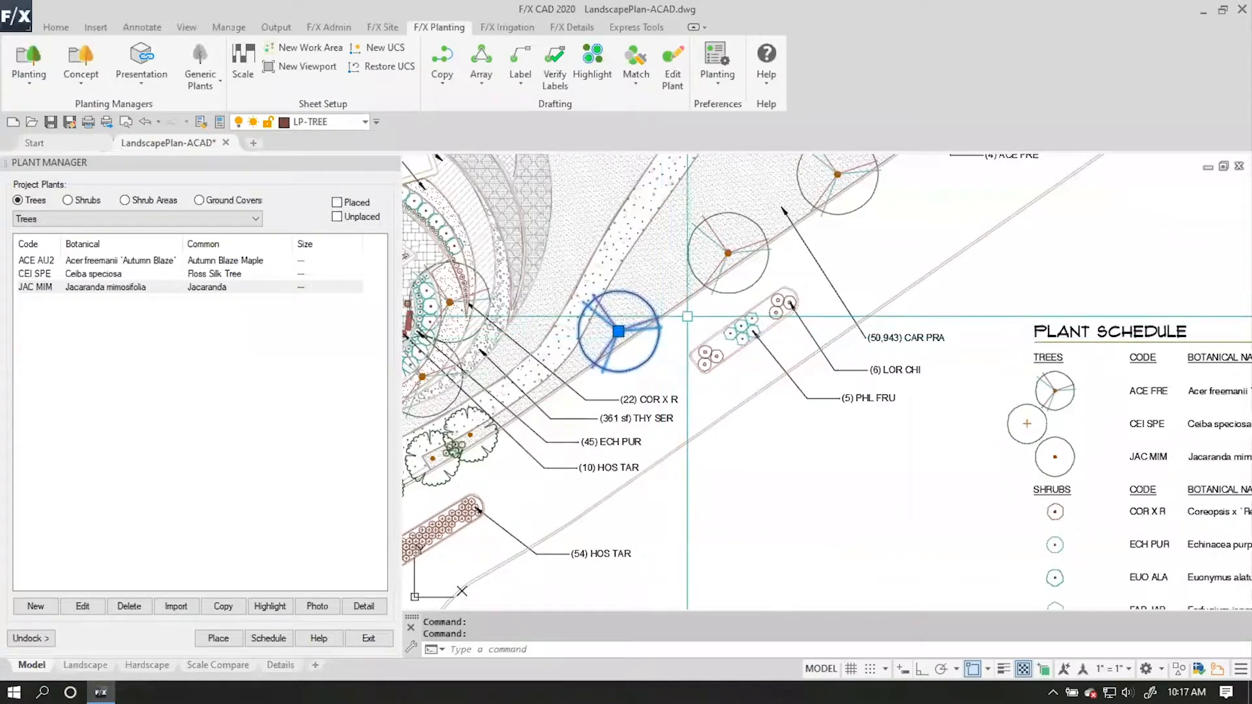
{"action": "key", "text": "Escape"}
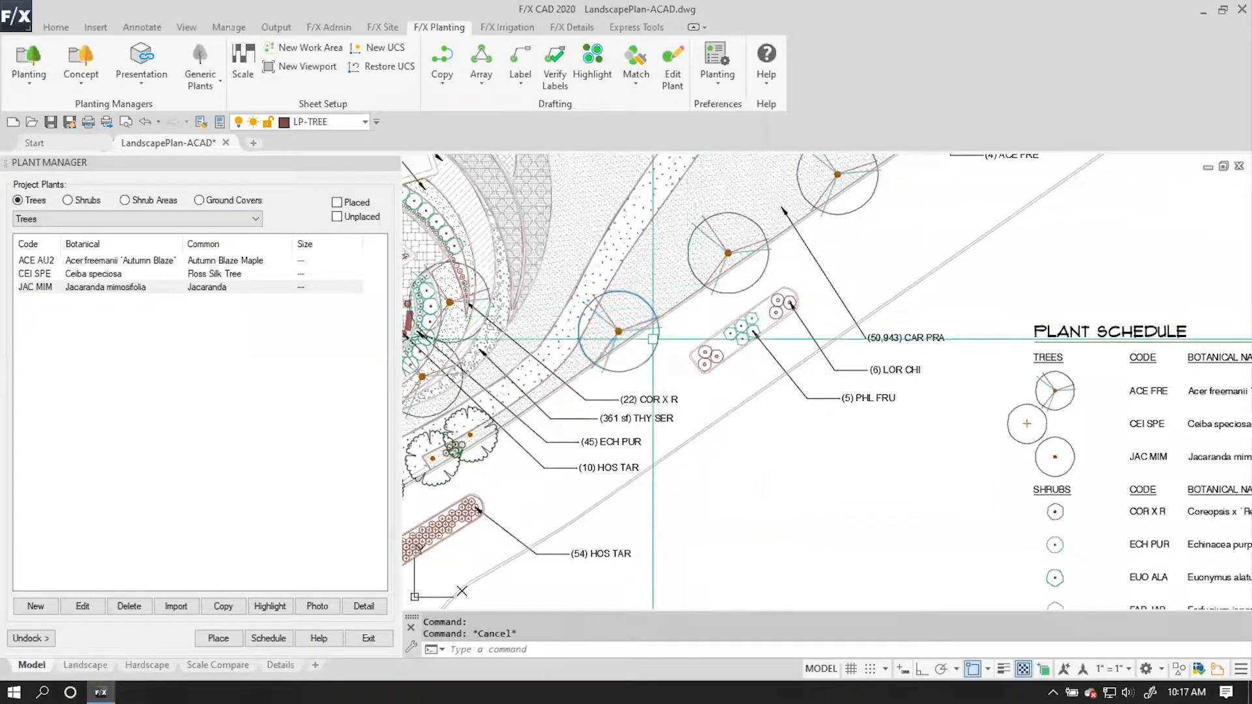
{"action": "middle_click_drag", "start_coordinate": [626, 353], "coordinate": [731, 365]}
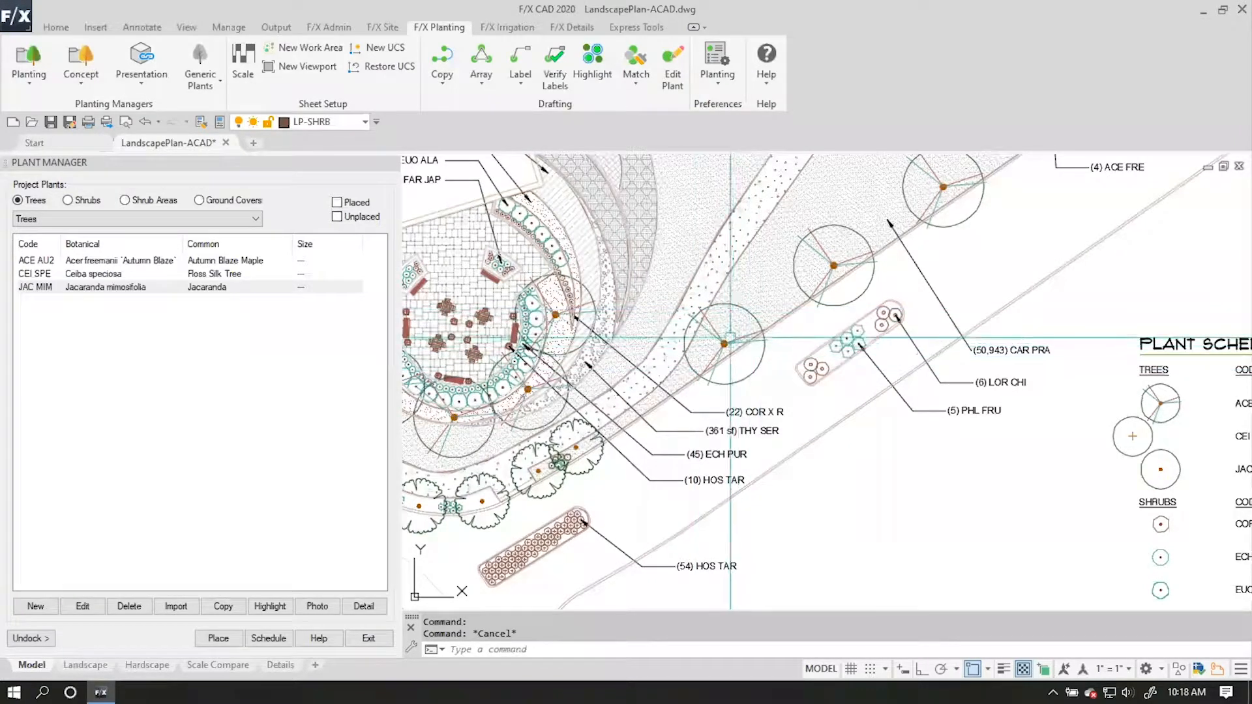
{"action": "mouse_move", "coordinate": [794, 251]}
{"action": "middle_mouse_down"}
{"action": "mouse_move", "coordinate": [690, 290]}
{"action": "mouse_move", "coordinate": [690, 330]}
{"action": "middle_mouse_up"}
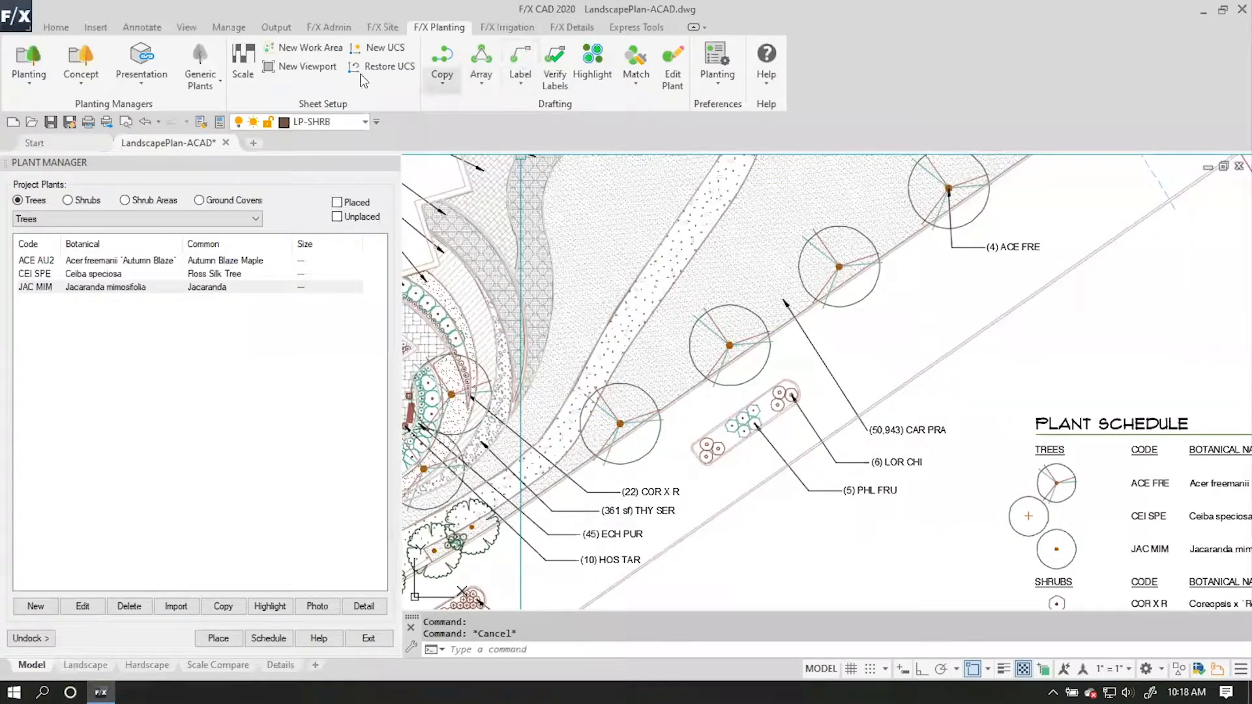
Start saving the ACE FRE tree's existing block as a generic plant symbol and browse to the planting library's trees folder.
{"action": "left_click", "coordinate": [212, 85]}
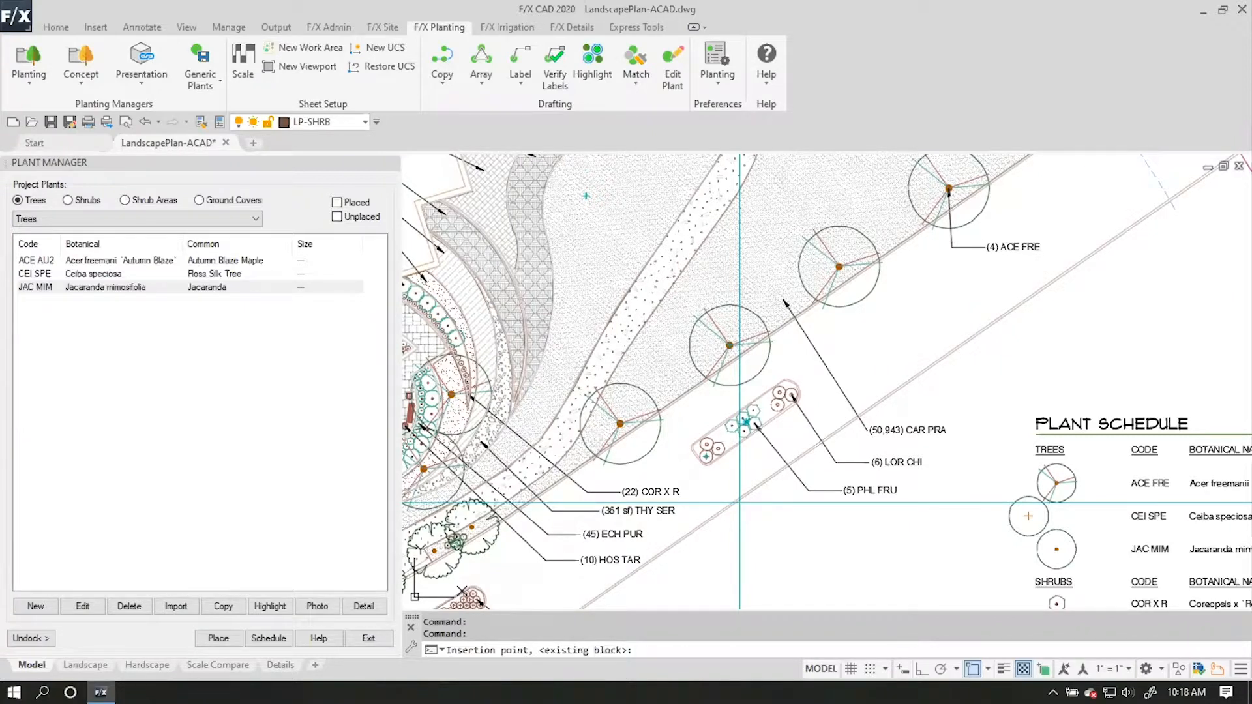
{"action": "key", "text": "Return"}
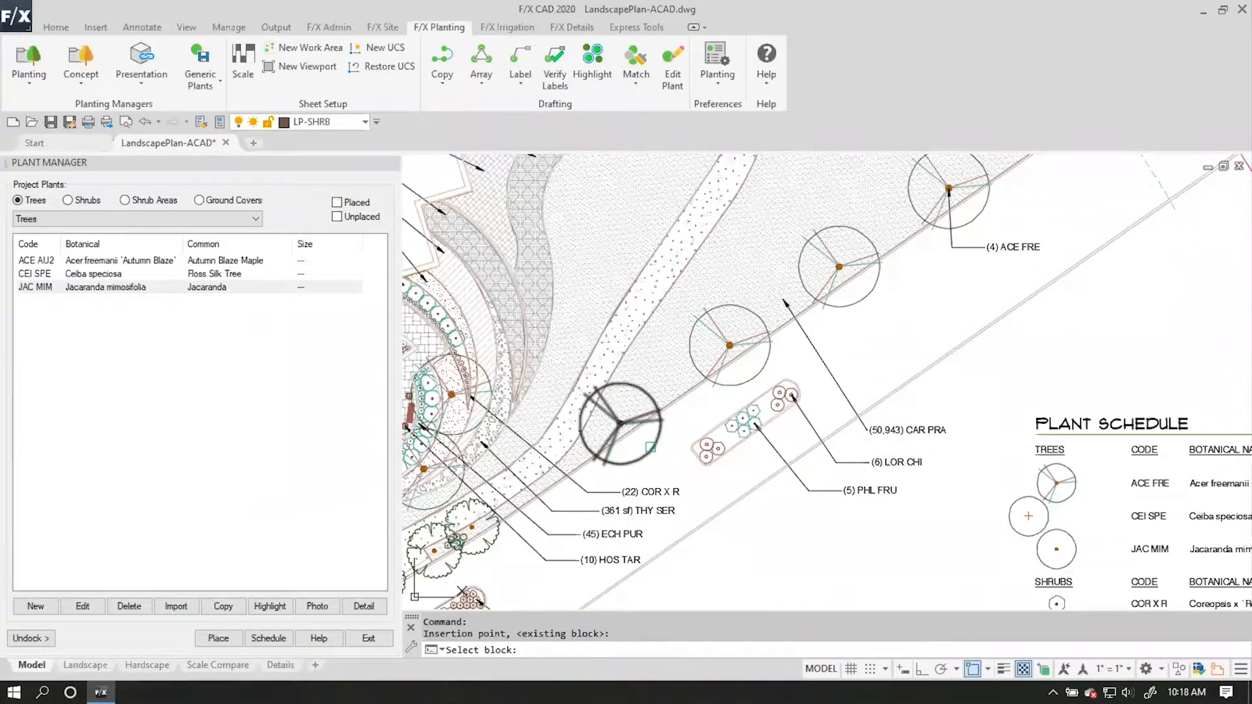
{"action": "left_click", "coordinate": [650, 447]}
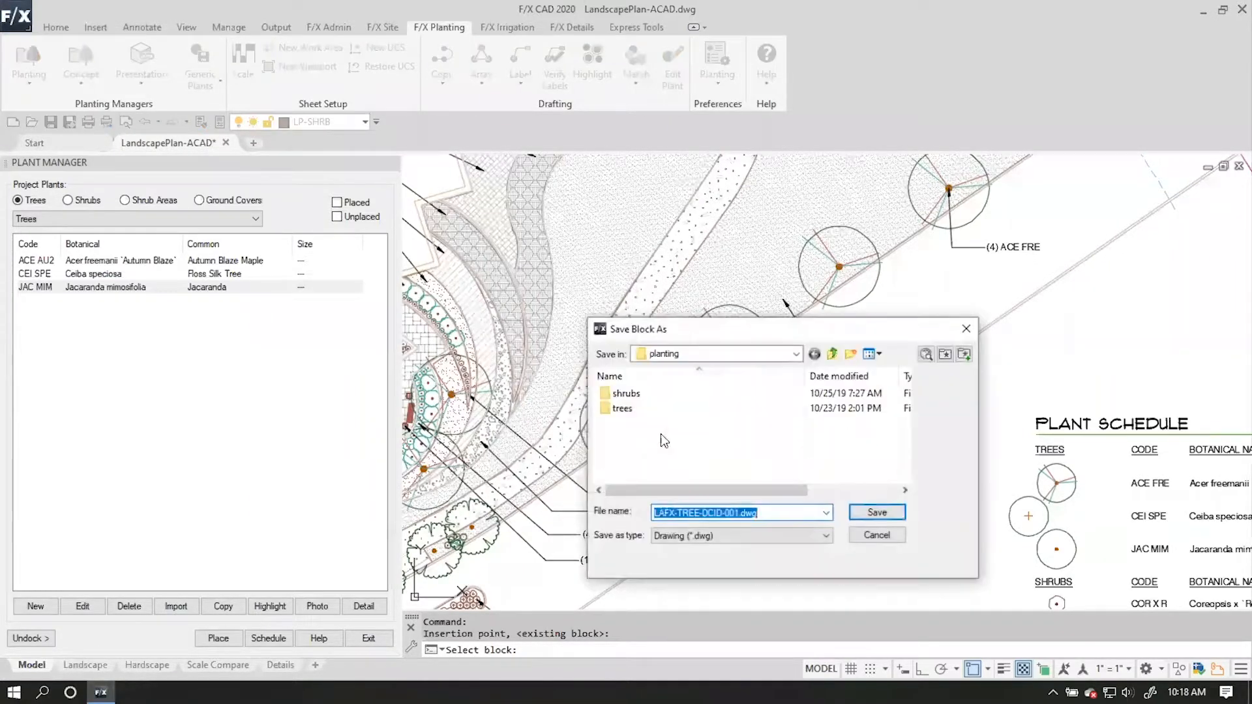
{"action": "left_click_drag", "start_coordinate": [708, 328], "coordinate": [573, 225]}
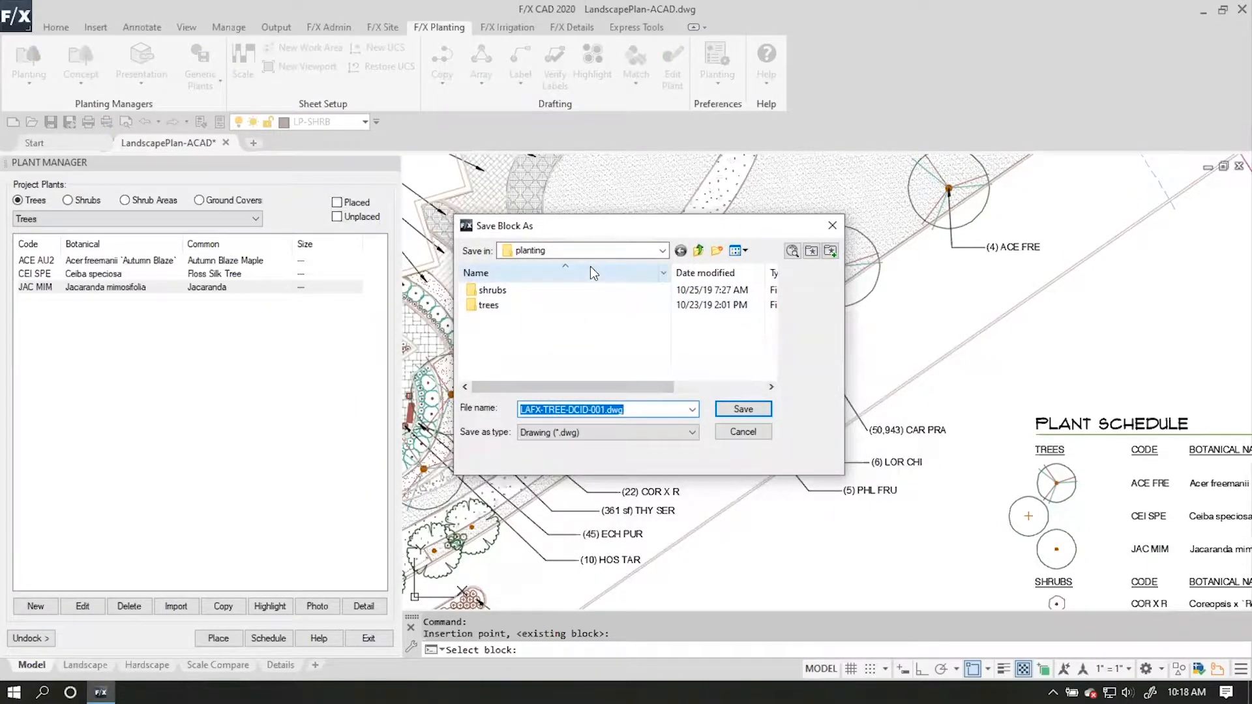
{"action": "double_click", "coordinate": [565, 305]}
{"action": "scroll", "coordinate": [565, 305], "scroll_direction": "down", "scroll_amount": 1}
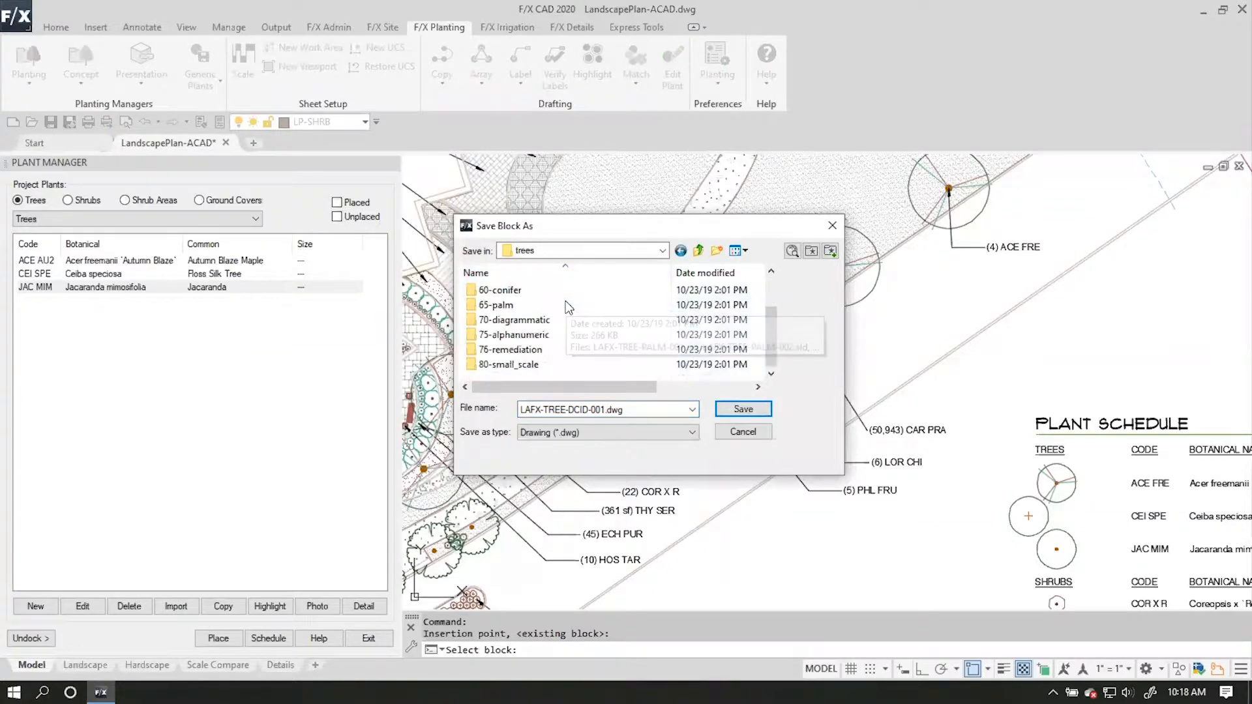
{"action": "scroll", "coordinate": [540, 352], "scroll_direction": "up", "scroll_amount": 1}
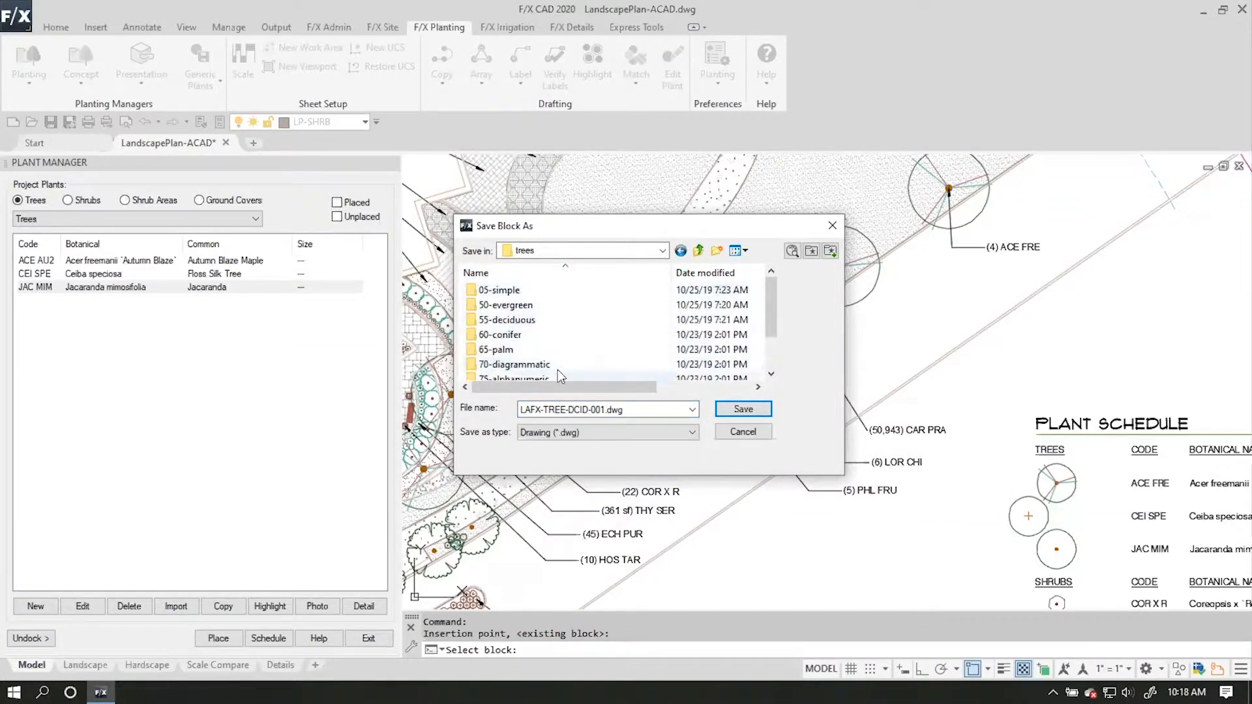
{"action": "scroll", "coordinate": [557, 364], "scroll_direction": "down", "scroll_amount": 1}
{"action": "scroll", "coordinate": [558, 362], "scroll_direction": "up", "scroll_amount": 1}
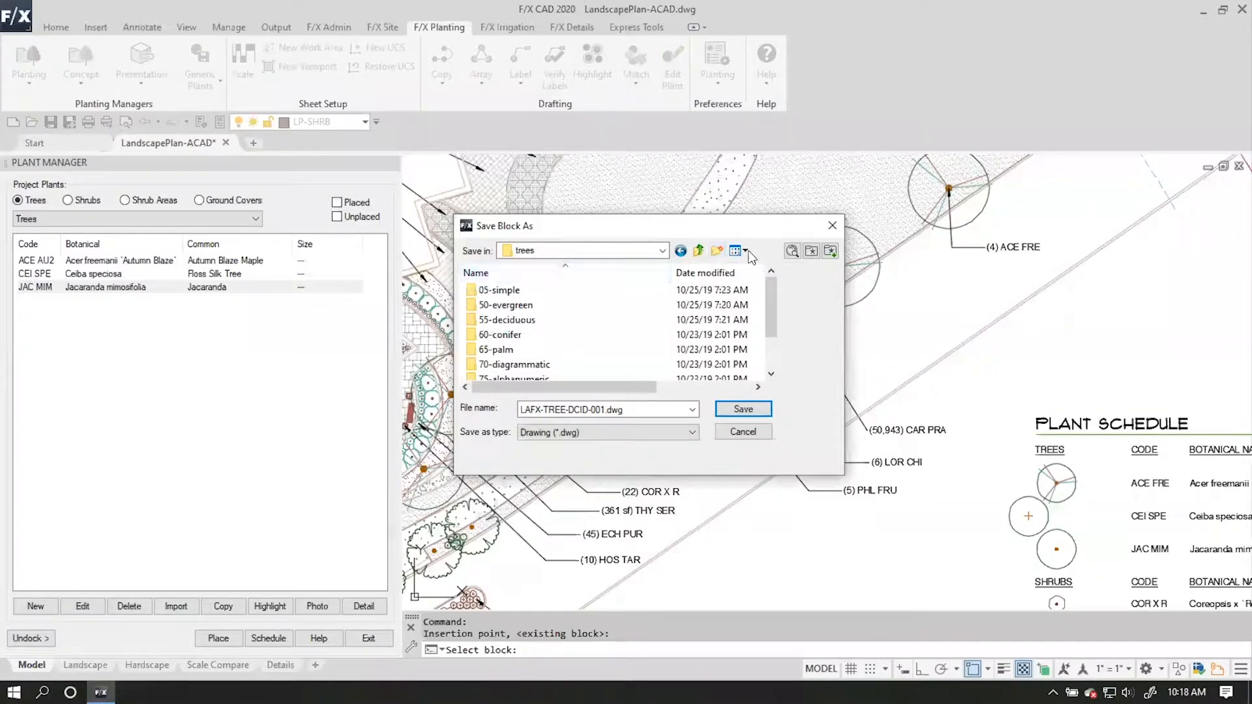
Create a folder named 01-Office STD inside the trees folder.
{"action": "left_click", "coordinate": [717, 251]}
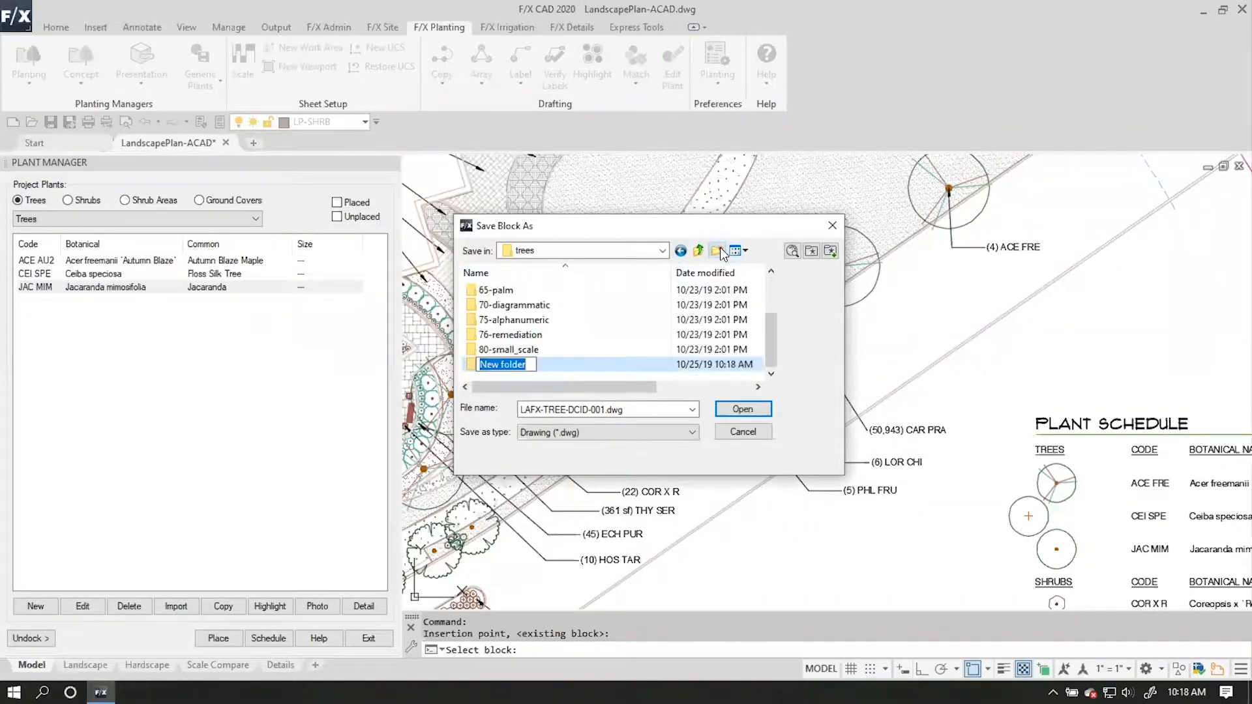
{"action": "type", "text": "01-Office STD"}
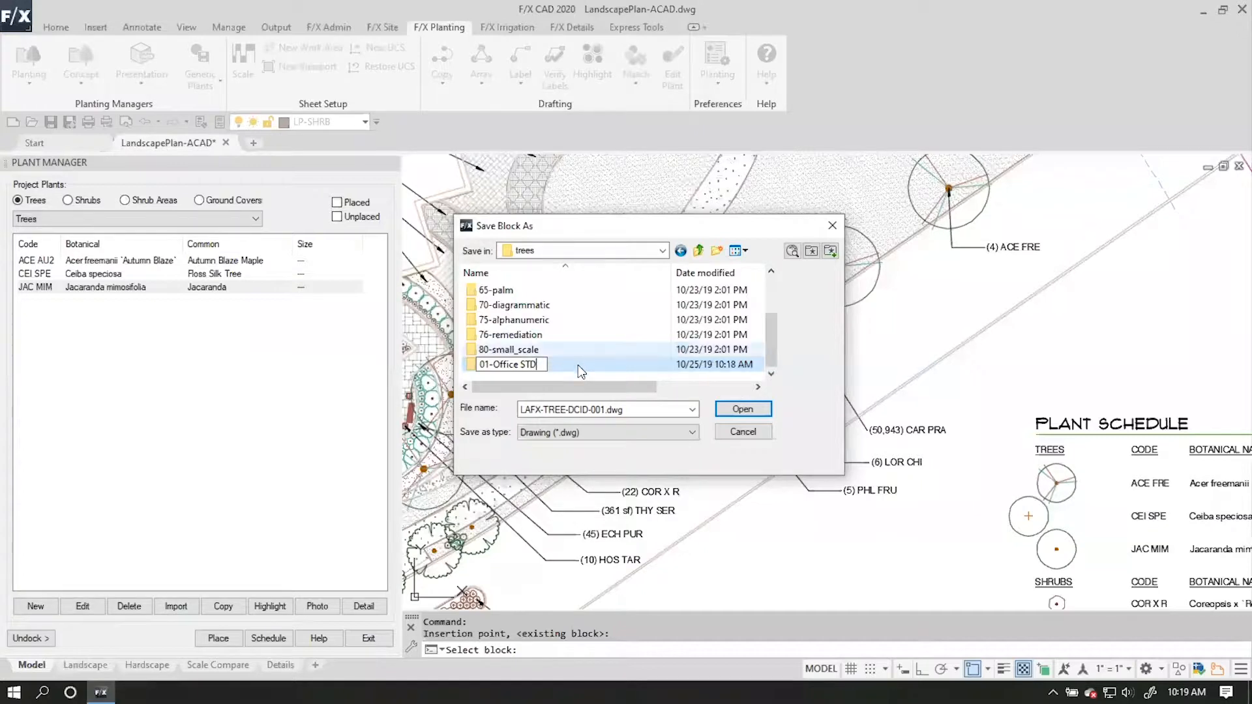
{"action": "key", "text": "Return"}
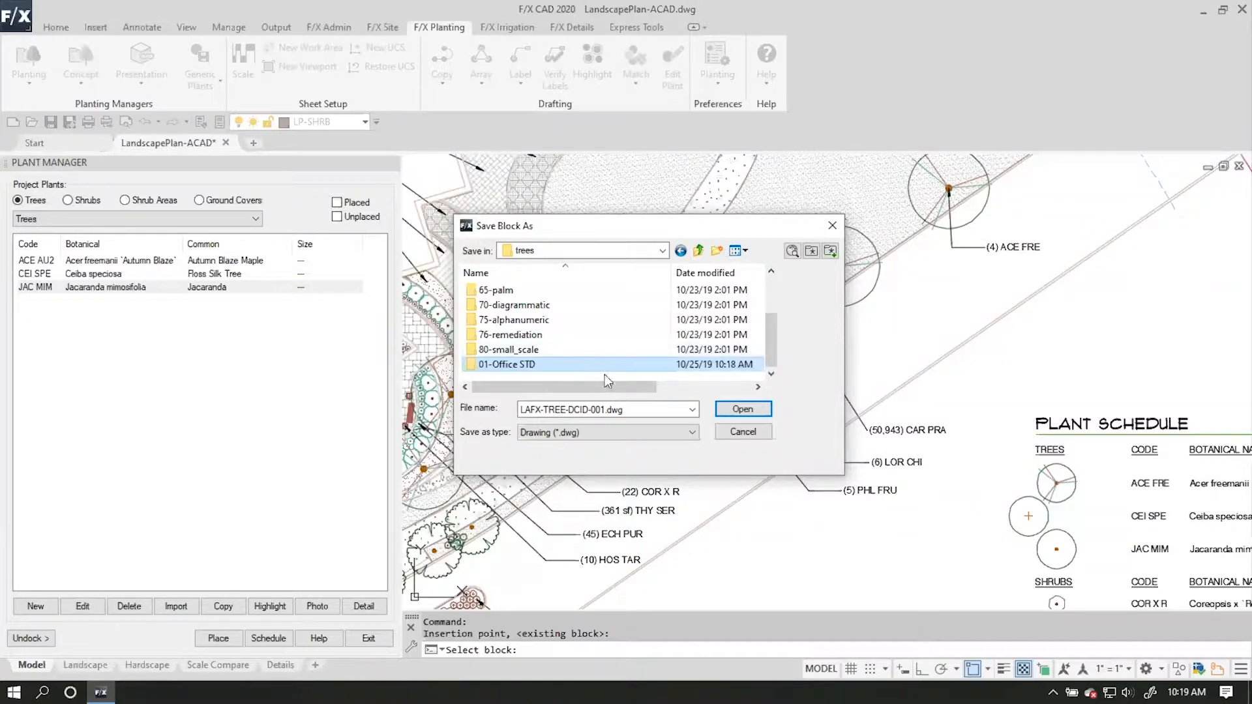
Save the tree symbol as LAFX-TREE-DCID-001.dwg in the 01-Office STD folder, with 1:1 scale, no rotation and units in feet.
{"action": "double_click", "coordinate": [528, 365]}
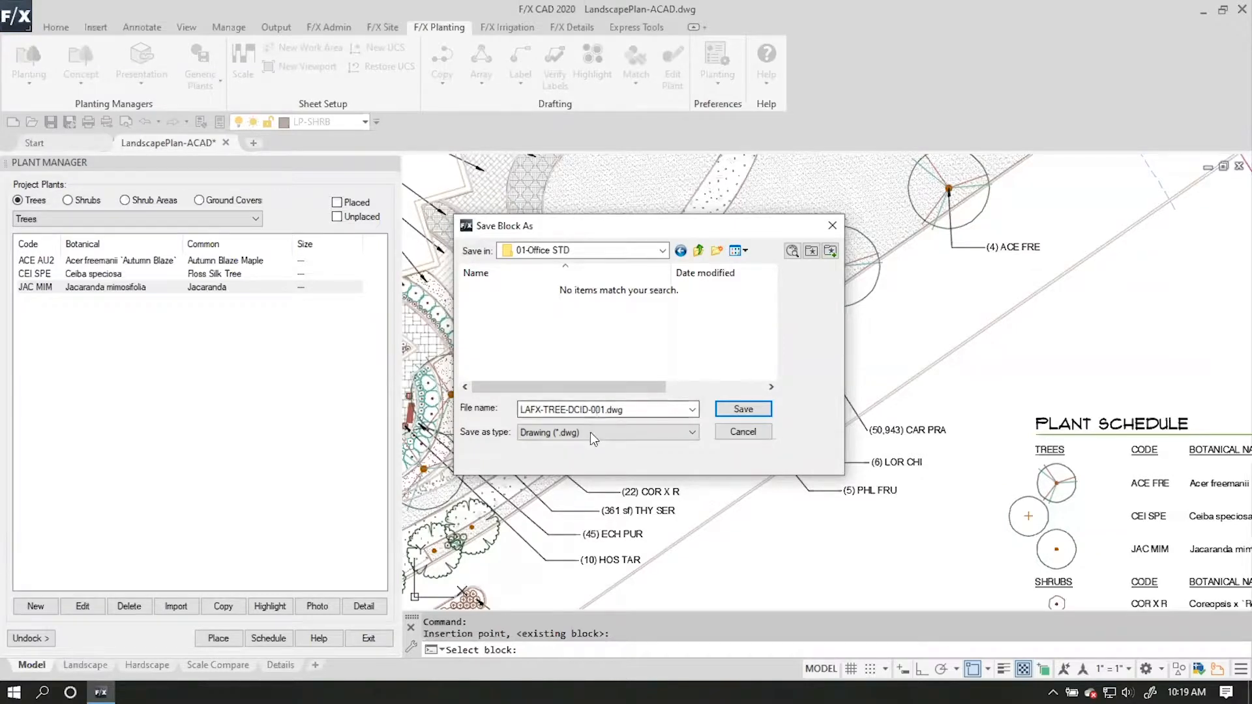
{"action": "left_click", "coordinate": [738, 411]}
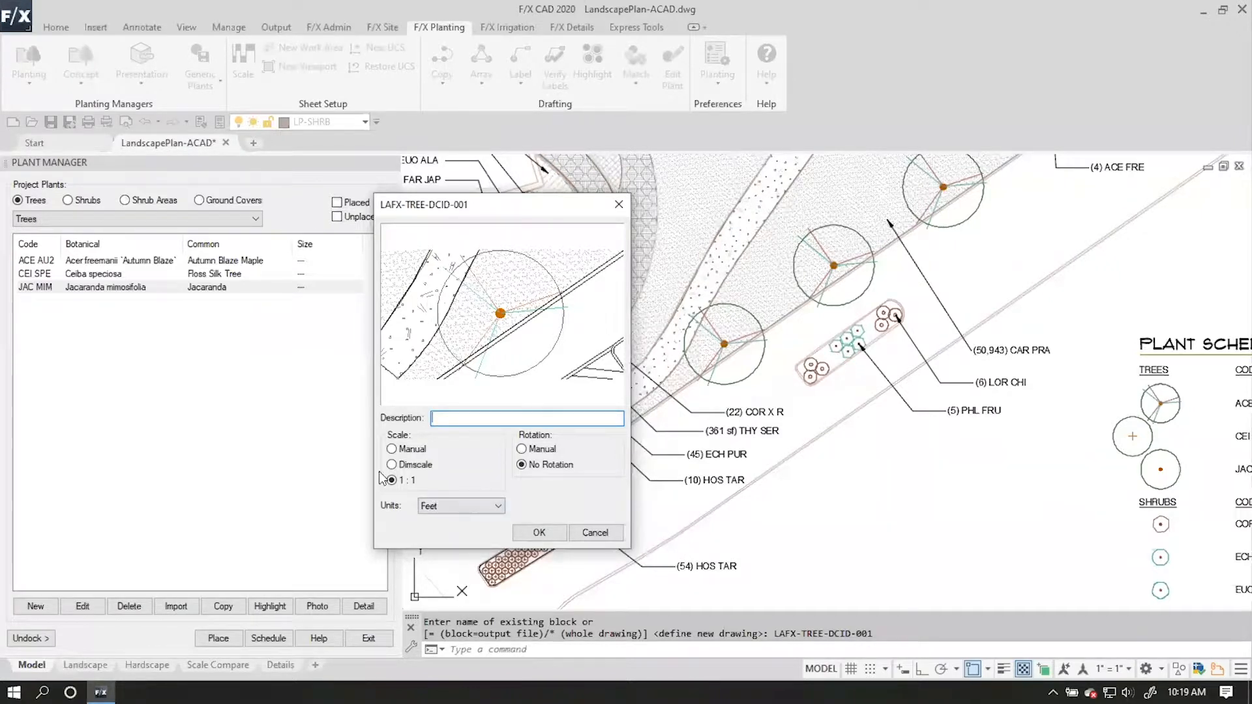
{"action": "left_click", "coordinate": [539, 533]}
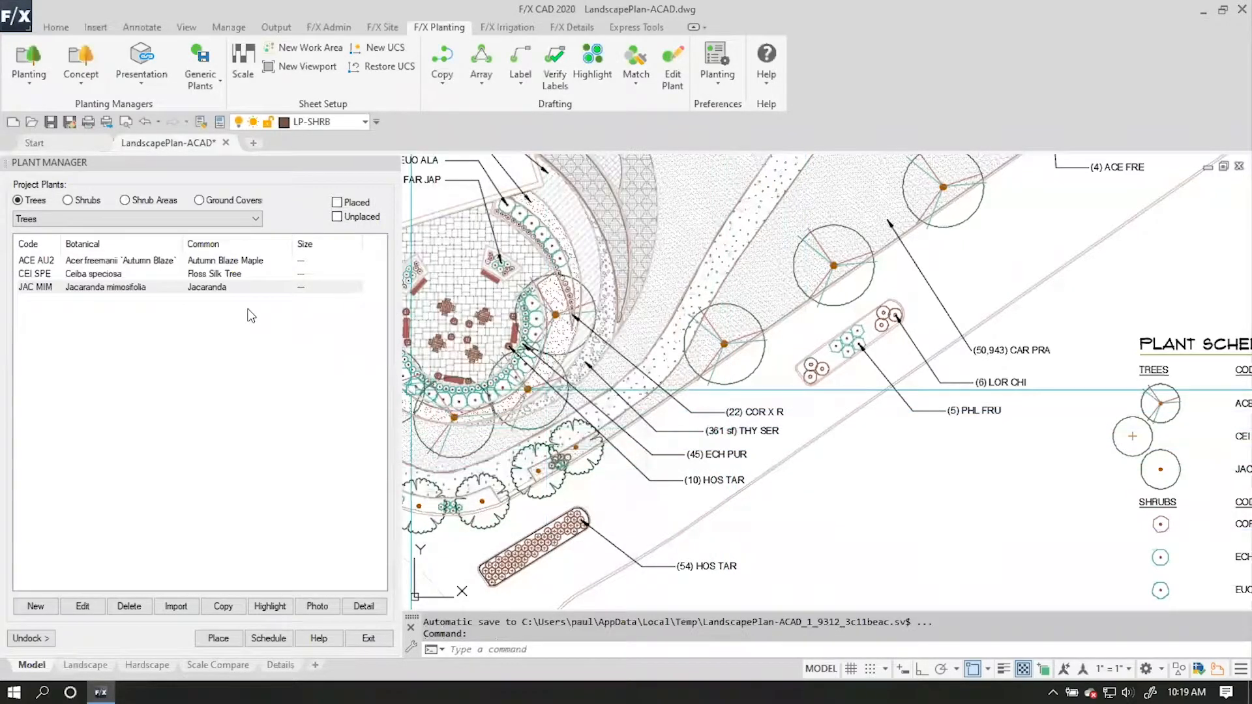
Assign the Office Std symbol TREE-DCID-001 as the 2D symbol of Acer freemanii 'Autumn Blaze' and apply it to all.
{"action": "left_click", "coordinate": [151, 261]}
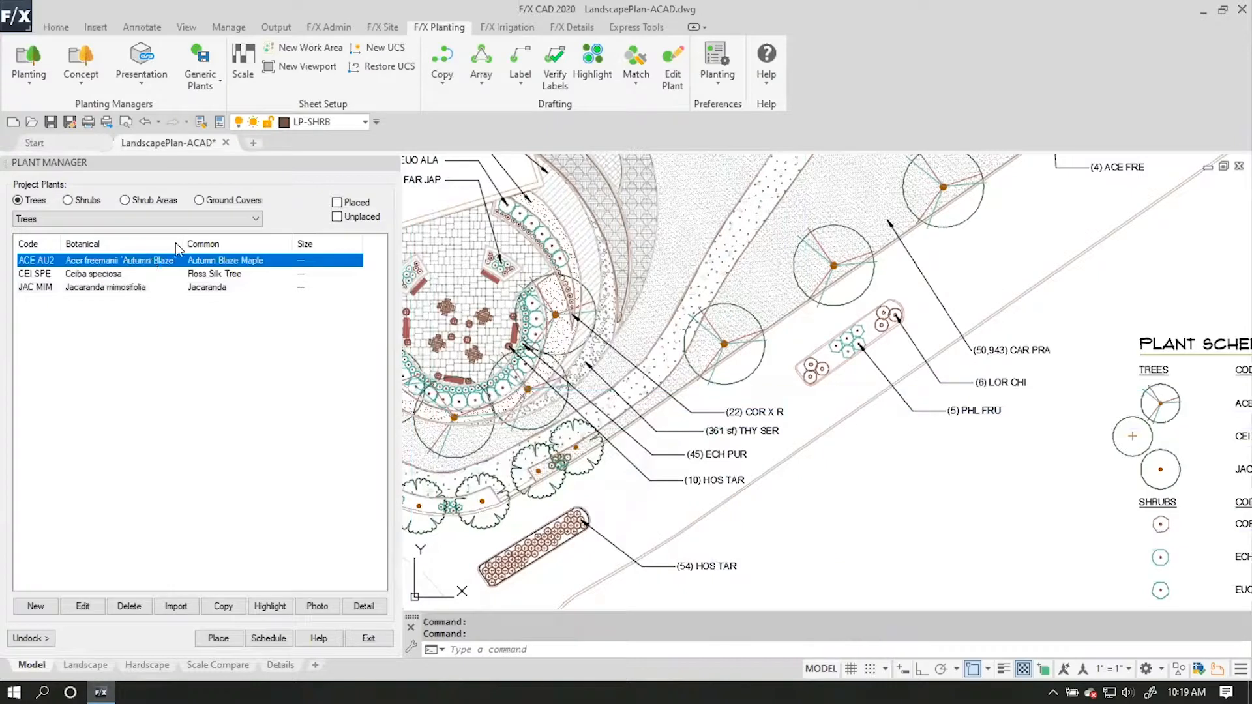
{"action": "left_click", "coordinate": [83, 606]}
{"action": "mouse_move", "coordinate": [733, 39]}
{"action": "left_mouse_down"}
{"action": "mouse_move", "coordinate": [582, 20]}
{"action": "mouse_move", "coordinate": [366, 62]}
{"action": "left_mouse_up"}
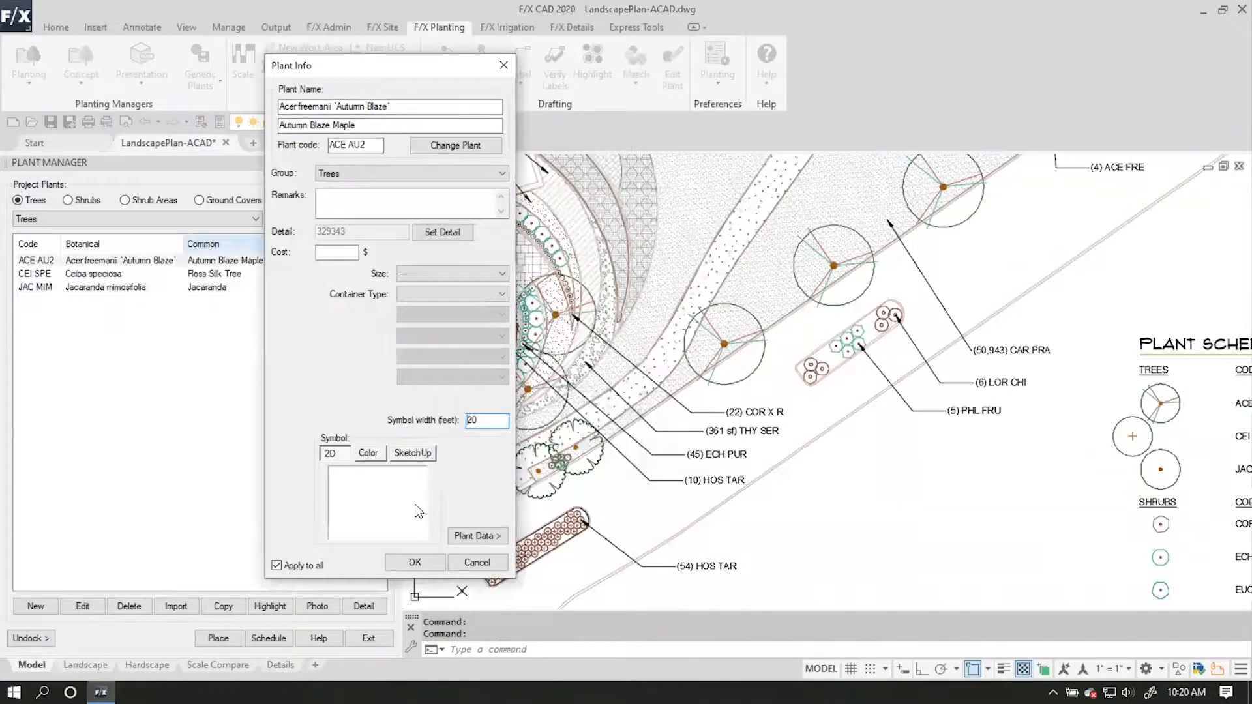
{"action": "left_click", "coordinate": [388, 486]}
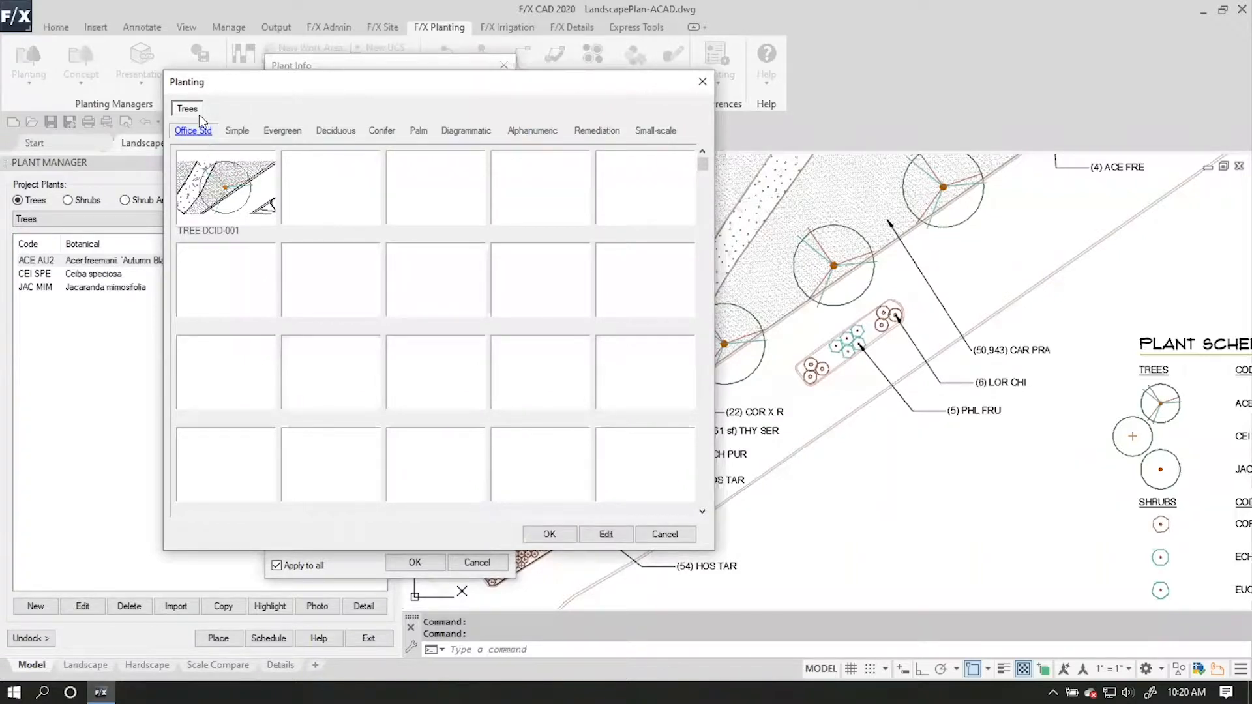
{"action": "left_click", "coordinate": [237, 130]}
{"action": "left_click", "coordinate": [198, 131]}
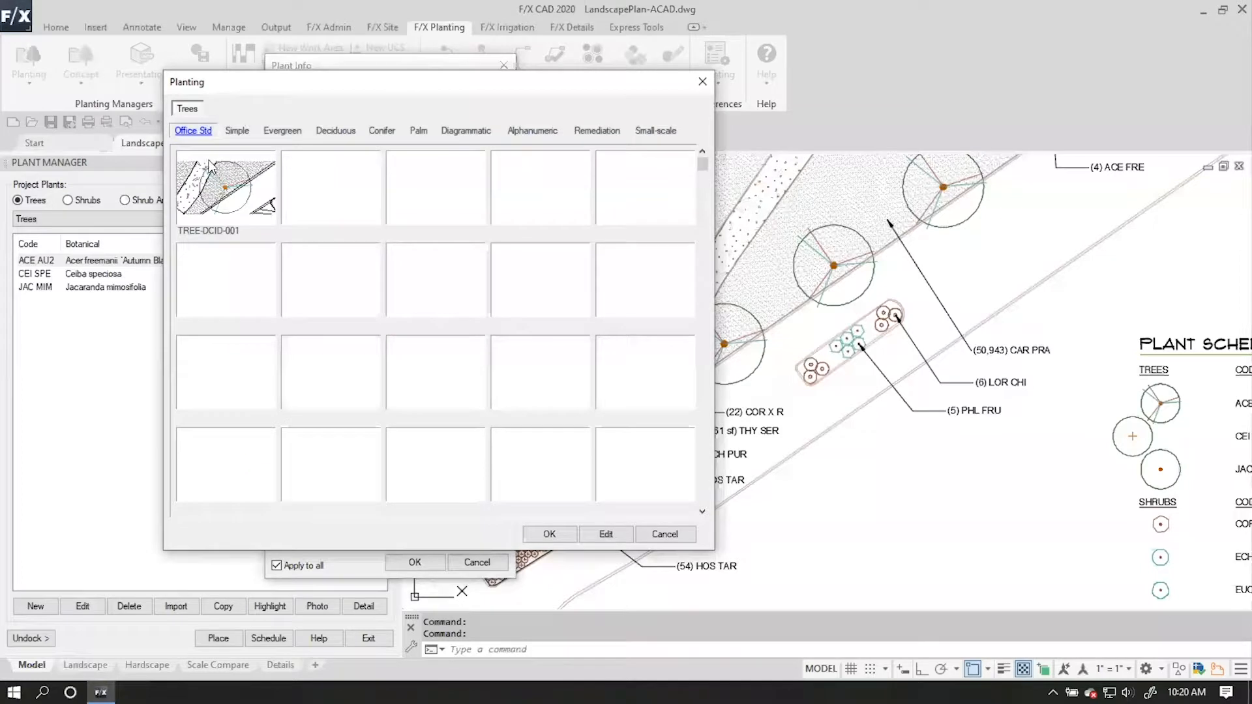
{"action": "left_click", "coordinate": [230, 204]}
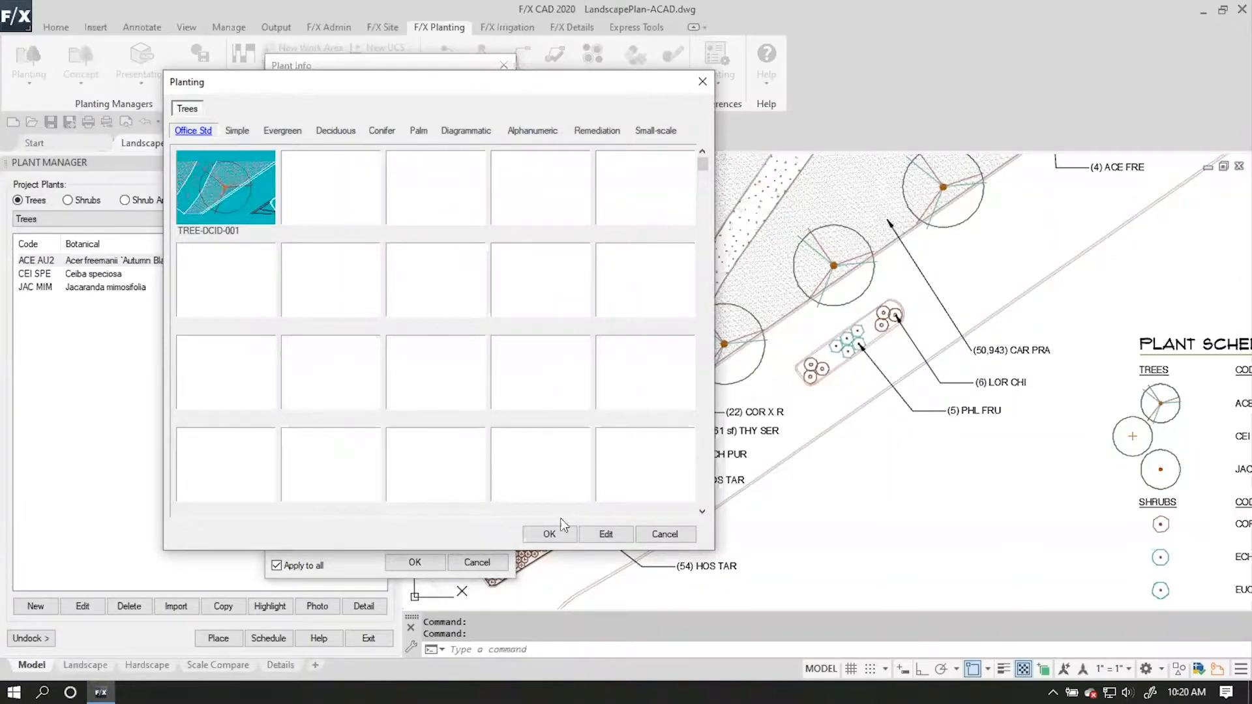
{"action": "left_click", "coordinate": [549, 535]}
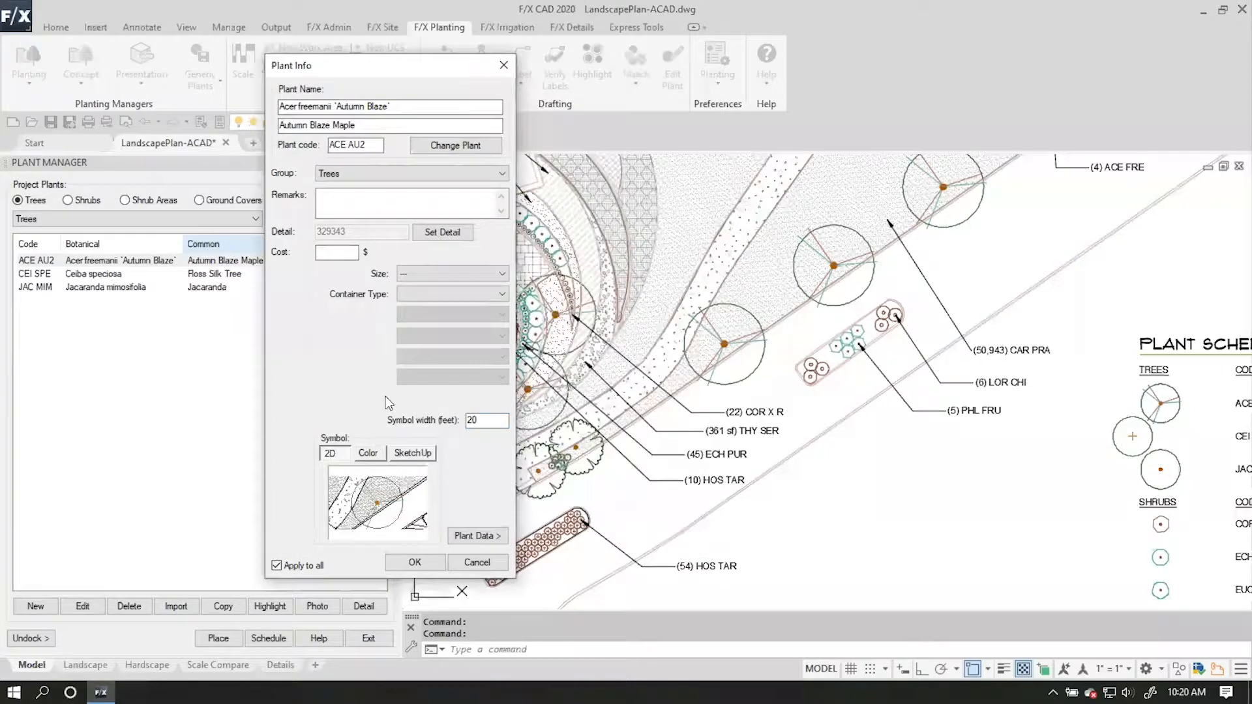
{"action": "left_click", "coordinate": [429, 564]}
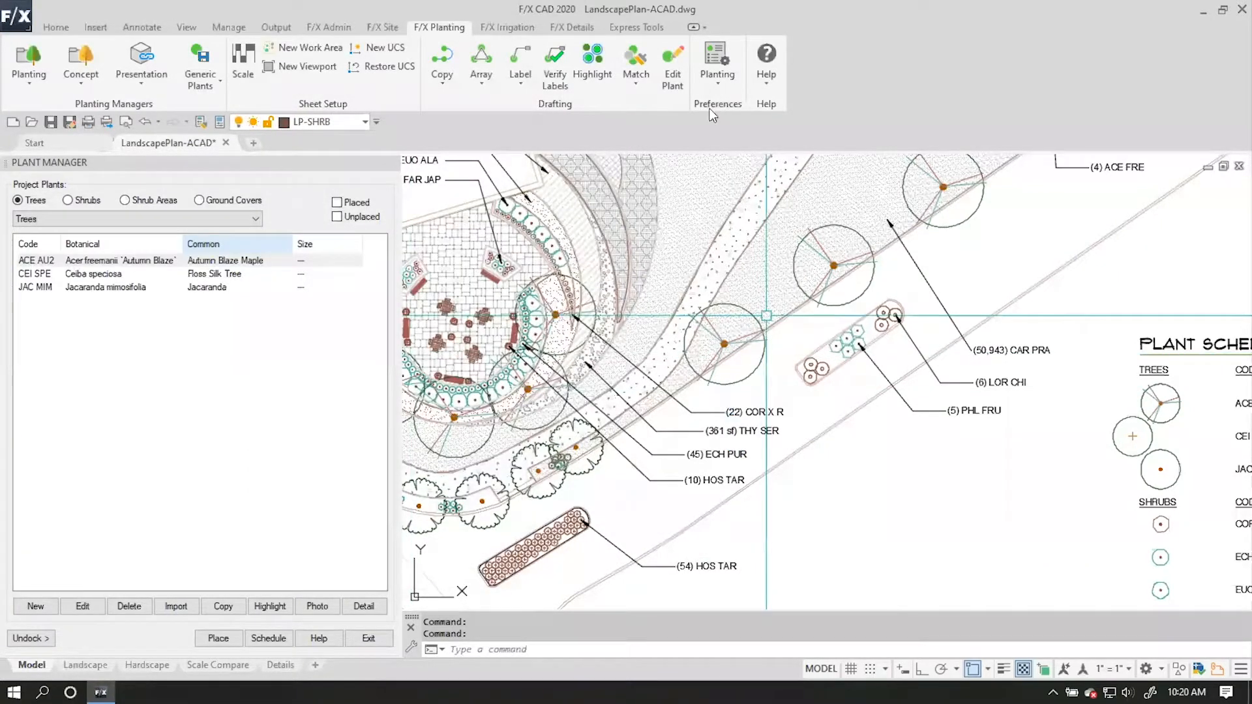
Measure the canopy diameter of an ACE FRE tree beside the path with object snap turned off.
{"action": "type", "text": "DI"}
{"action": "key", "text": "Return"}
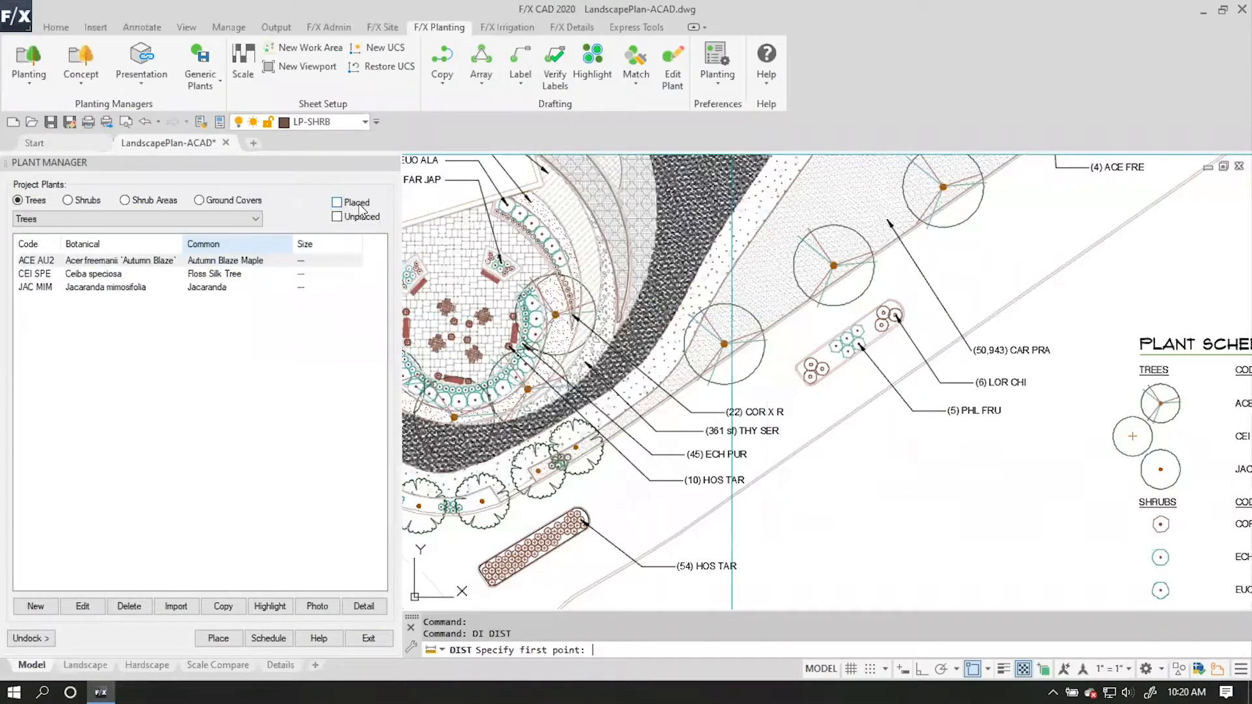
{"action": "scroll", "coordinate": [691, 352], "scroll_direction": "up", "scroll_amount": 2}
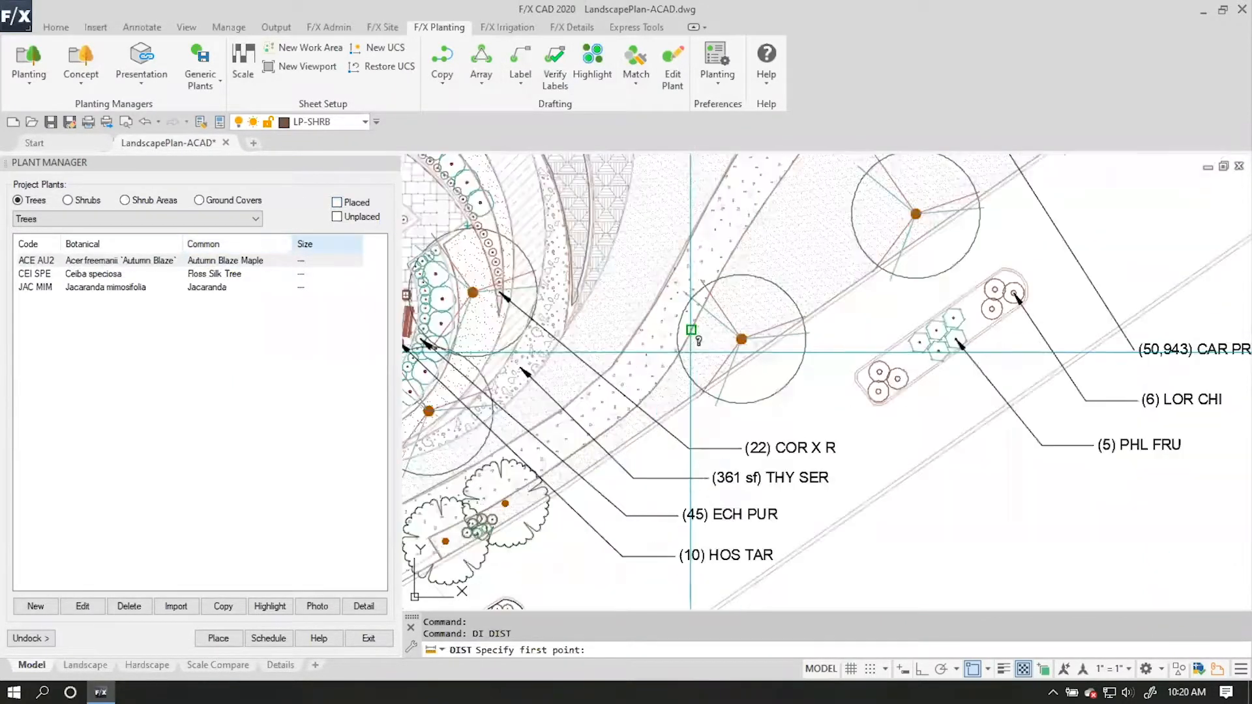
{"action": "key", "text": "F3"}
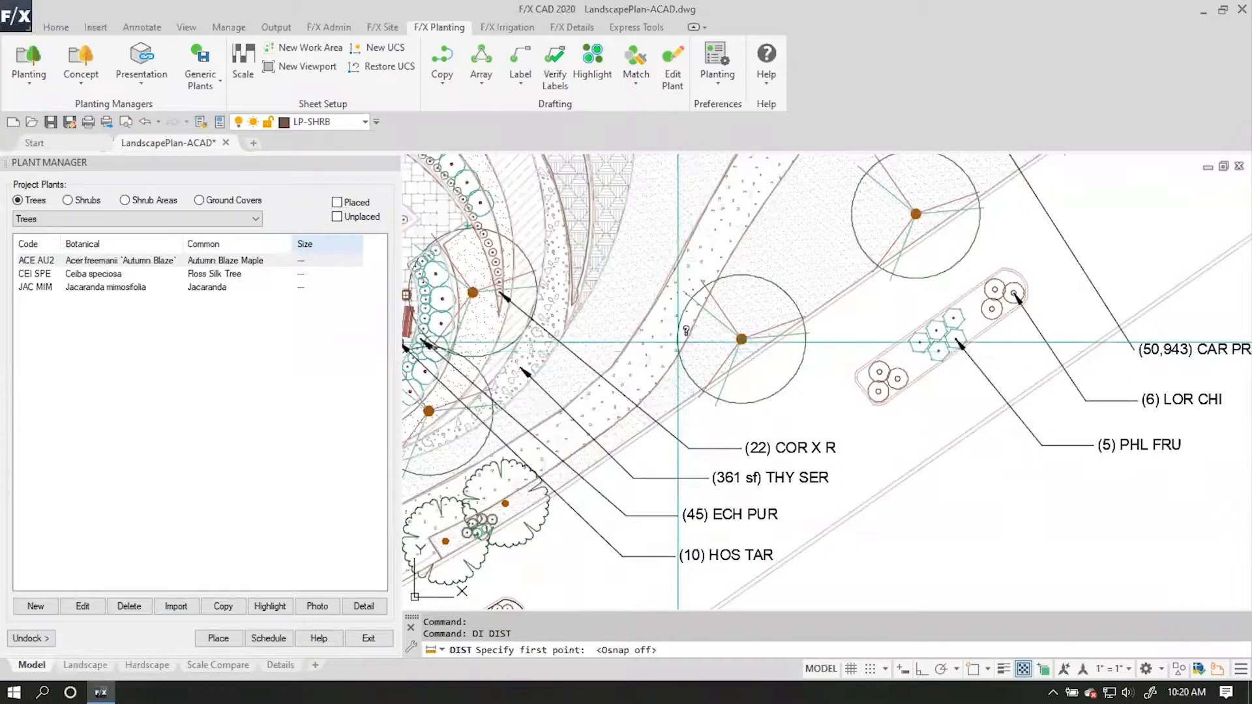
{"action": "left_click", "coordinate": [741, 339]}
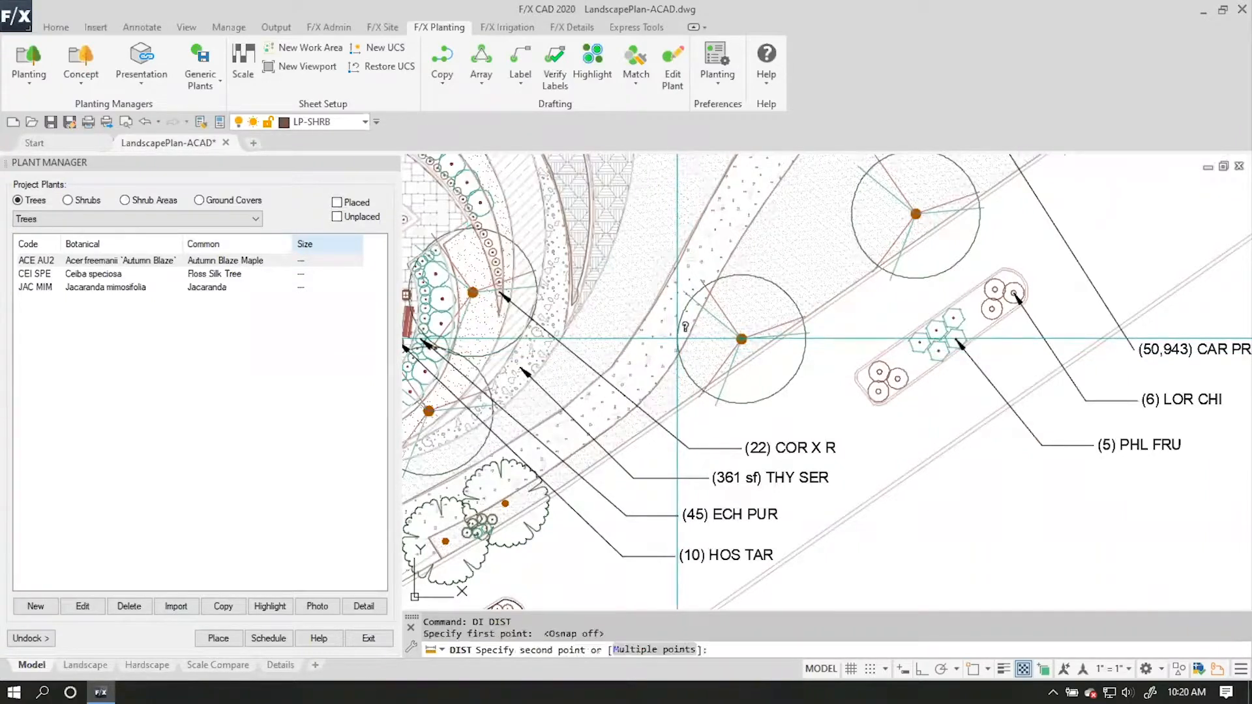
{"action": "left_click", "coordinate": [805, 339]}
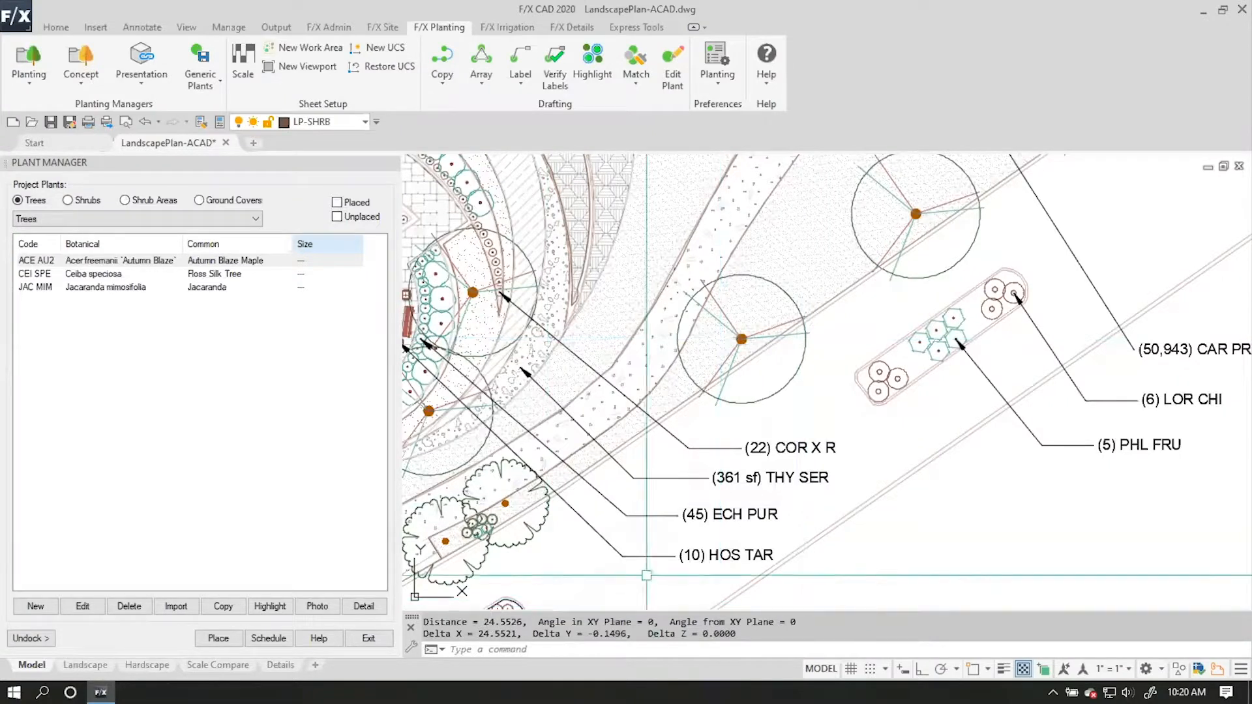
Set the symbol width of Acer freemanii 'Autumn Blaze' to 25 feet and apply it to all.
{"action": "left_click", "coordinate": [120, 261]}
{"action": "left_click", "coordinate": [82, 606]}
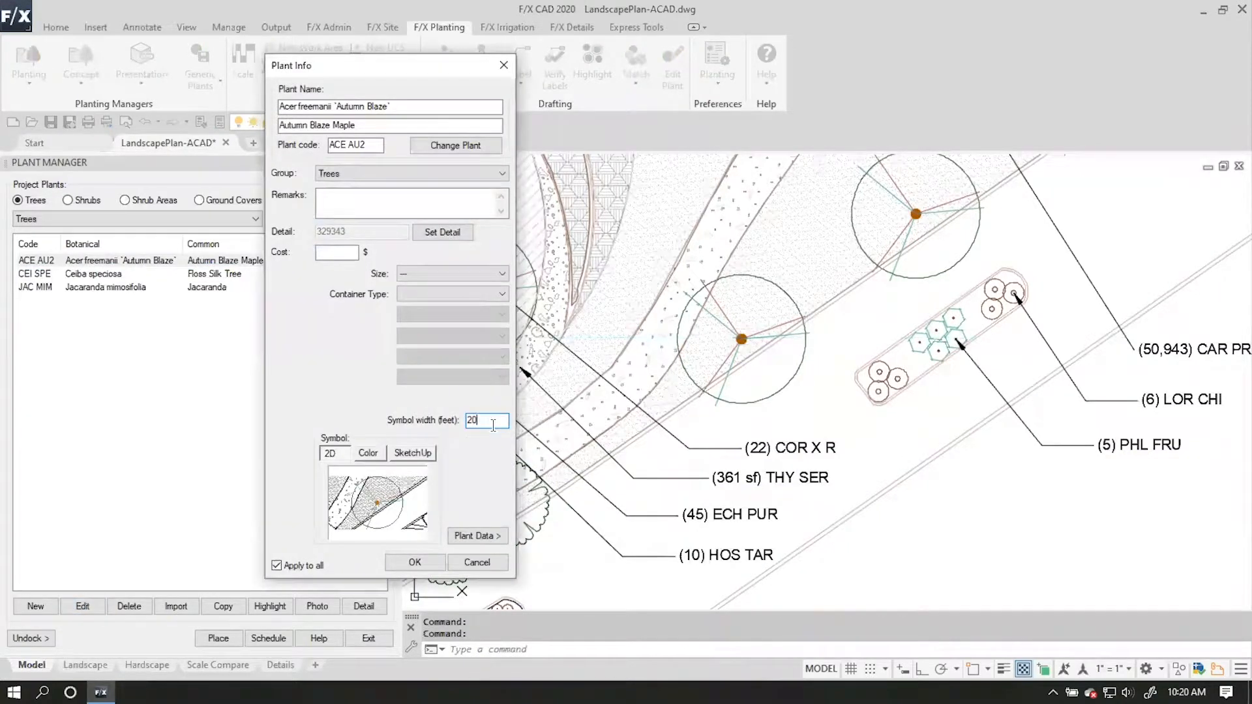
{"action": "key", "text": "BackSpace"}
{"action": "type", "text": "5"}
{"action": "left_click", "coordinate": [415, 562]}
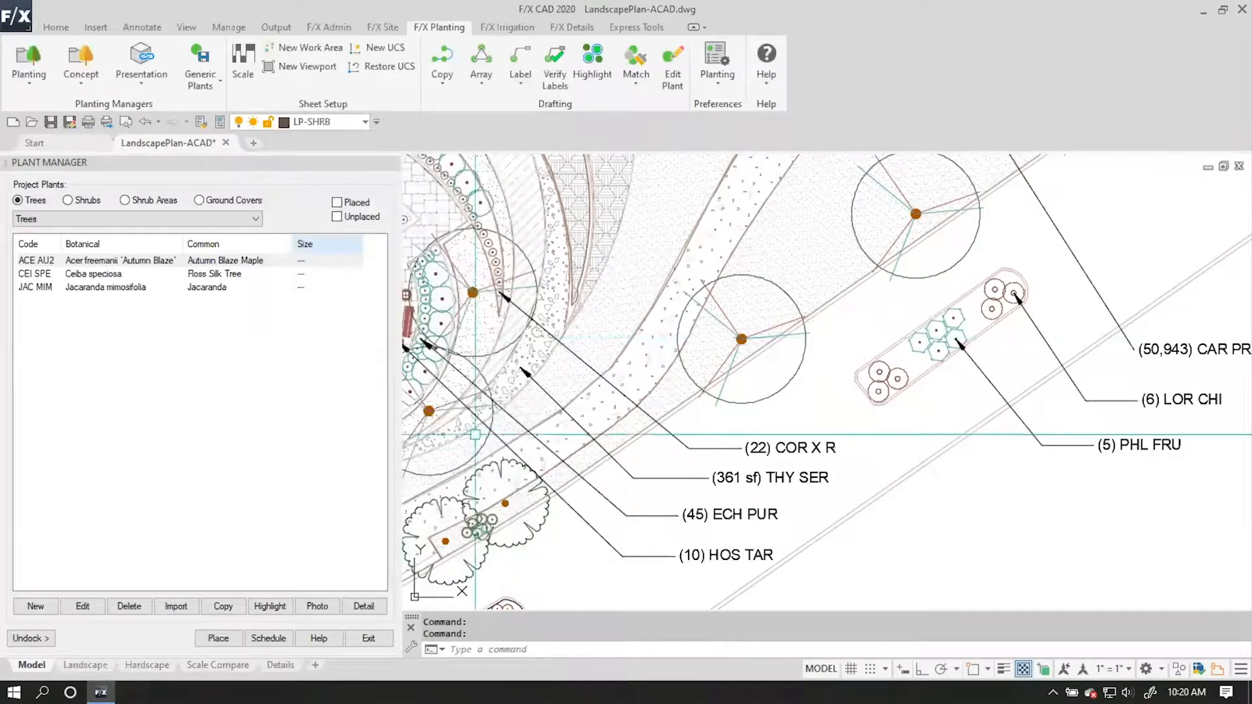
Convert the ACE FRE tree block nearest the LOR CHI planting bed to the project plant Acer freemanii 'Autumn Blaze'.
{"action": "scroll", "coordinate": [480, 430], "scroll_direction": "down", "scroll_amount": 2}
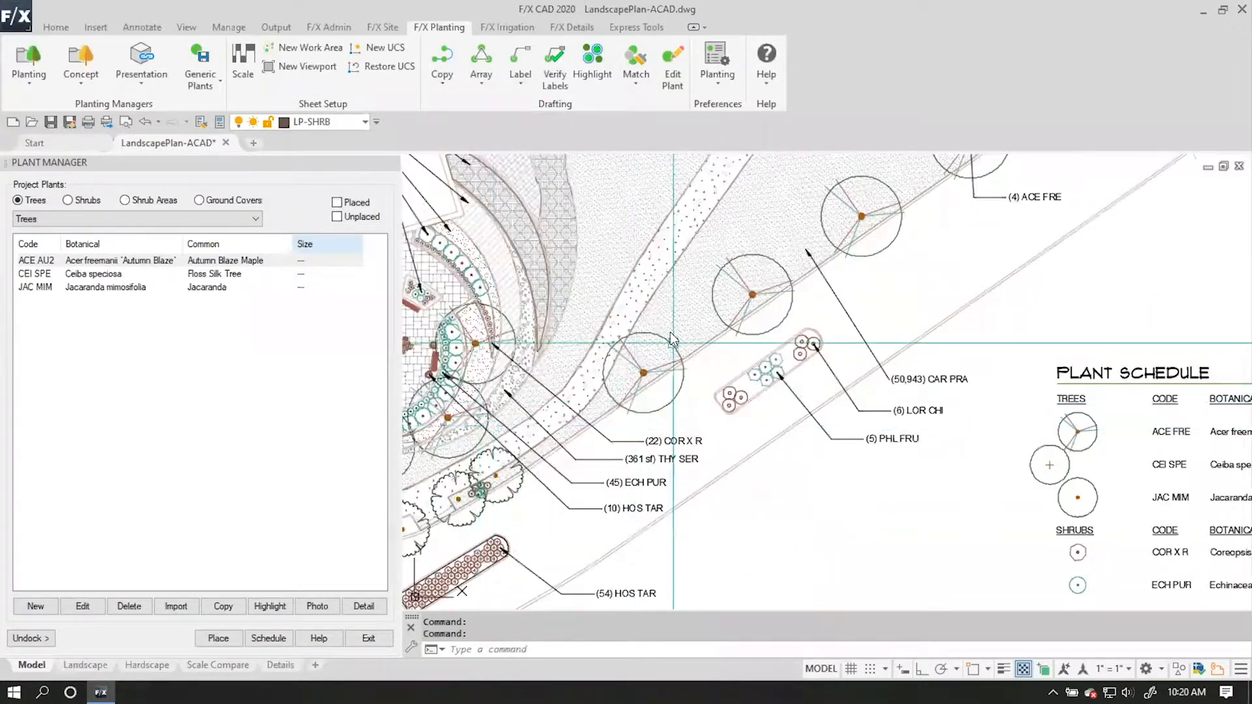
{"action": "left_click", "coordinate": [674, 63]}
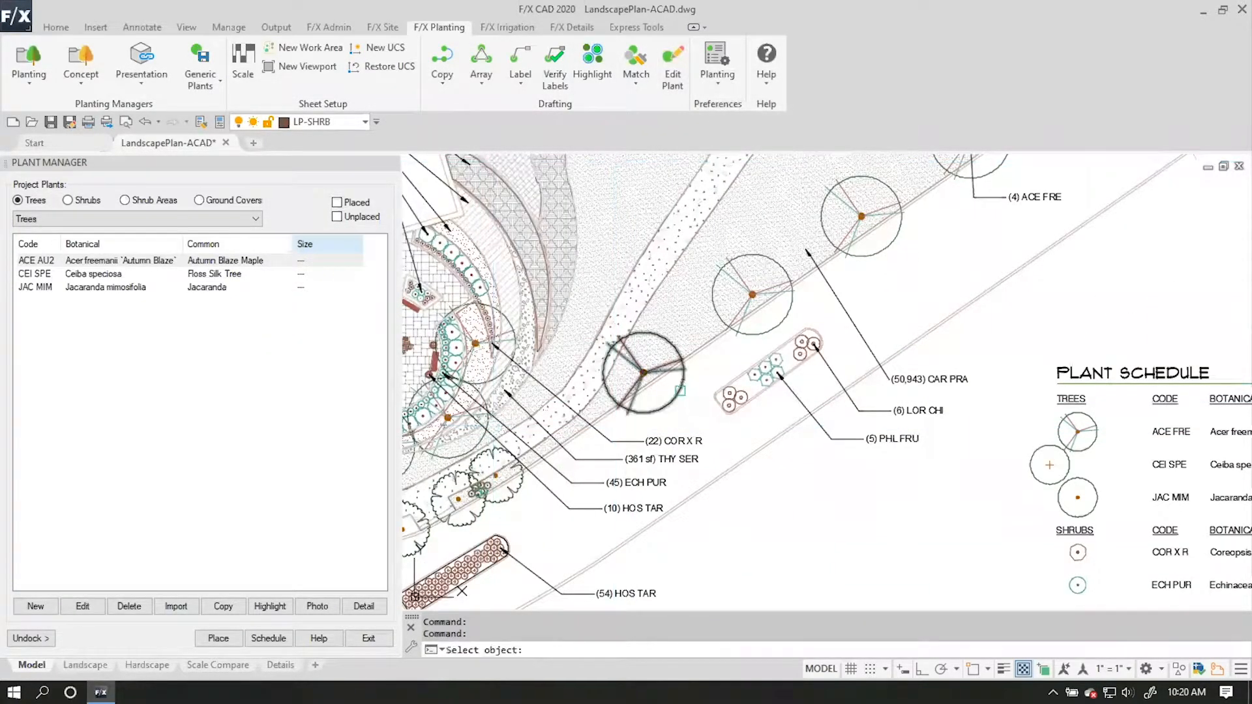
{"action": "left_click", "coordinate": [680, 391]}
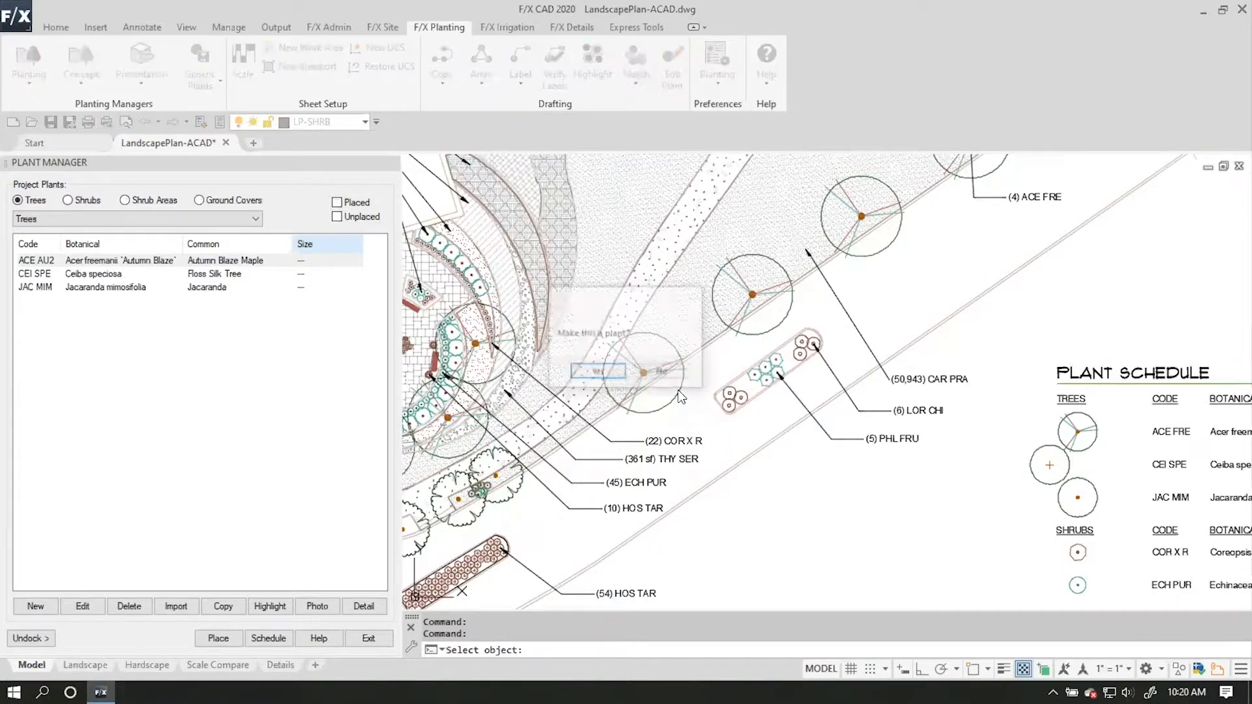
{"action": "left_click", "coordinate": [613, 371]}
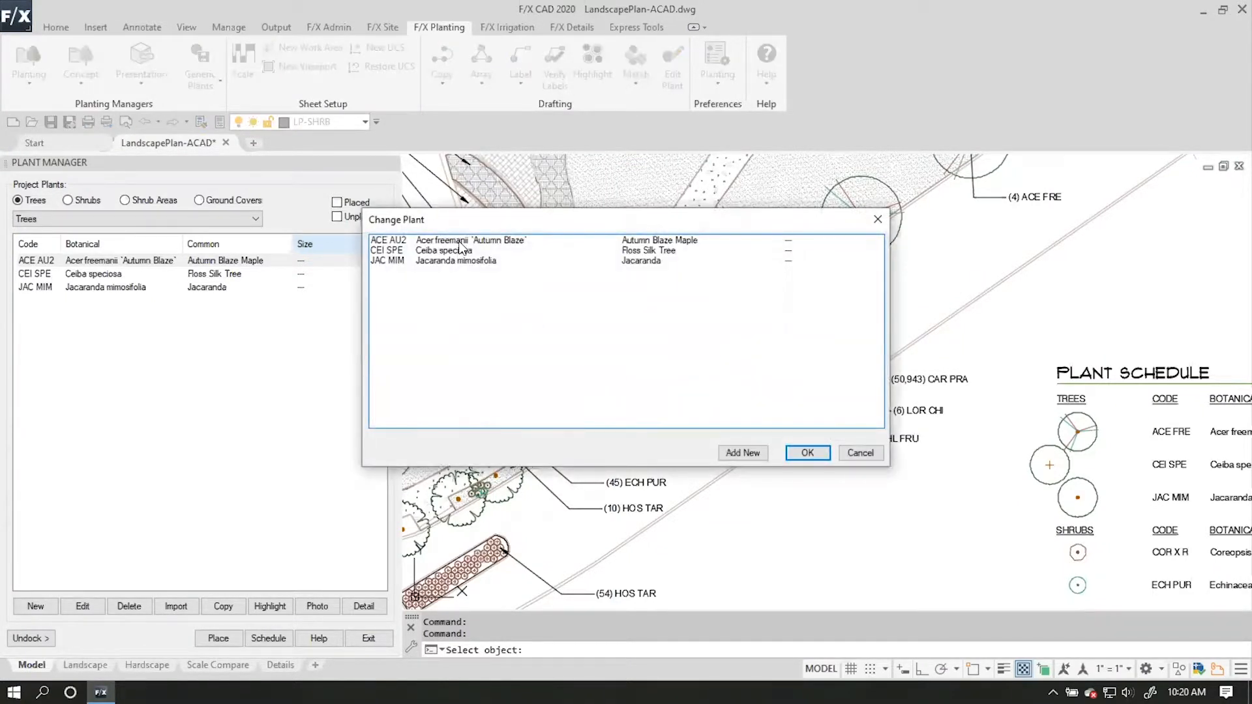
{"action": "left_click", "coordinate": [461, 247]}
{"action": "left_click", "coordinate": [807, 453]}
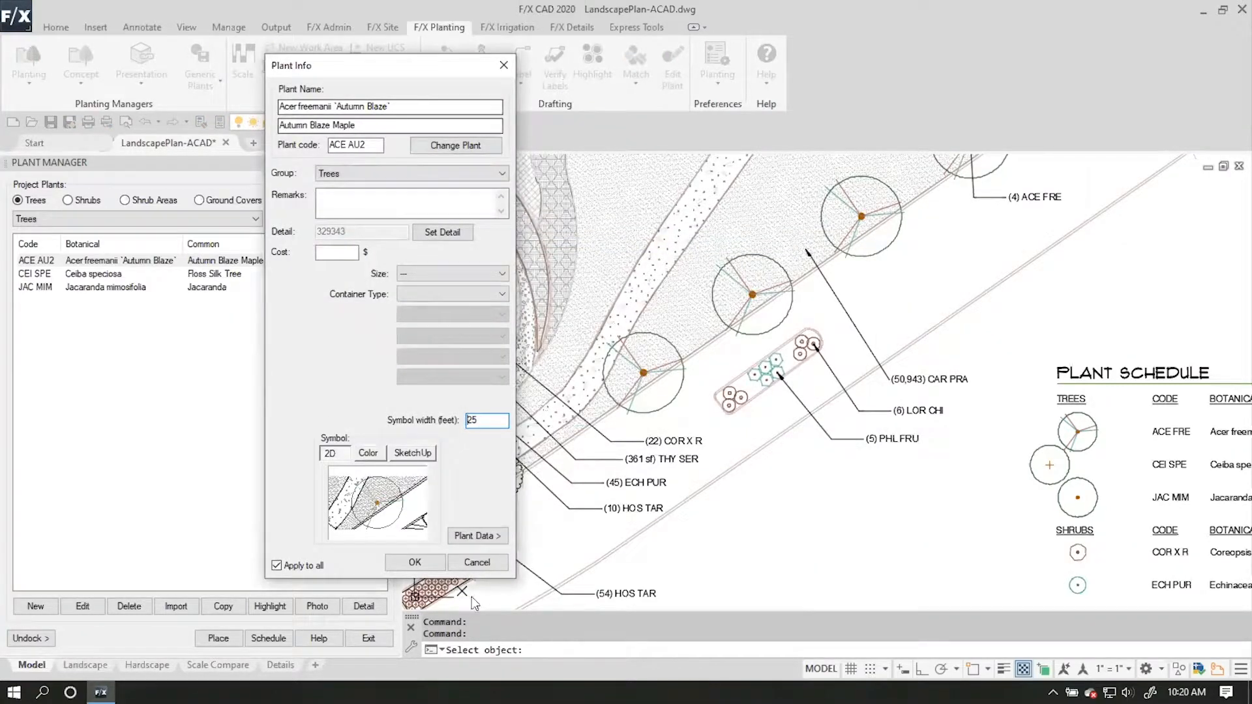
{"action": "left_click", "coordinate": [415, 562]}
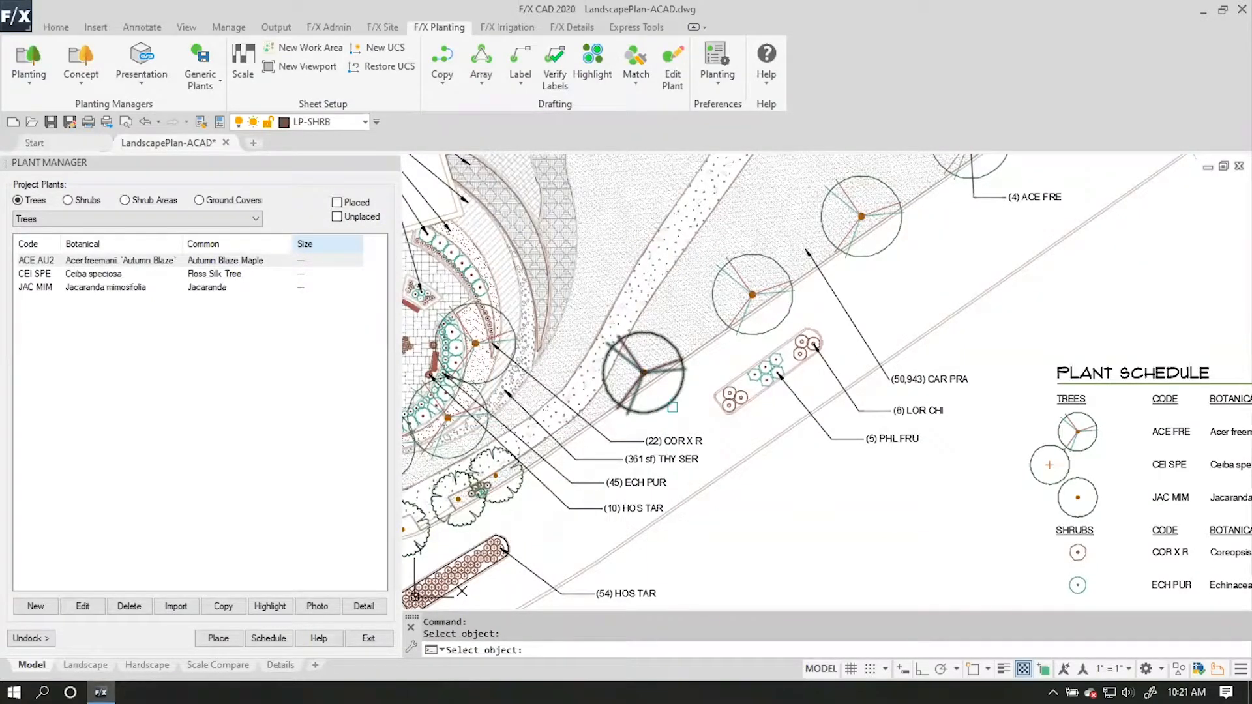
{"action": "key", "text": "Return"}
Check the plant info of the tree at the (4) ACE FRE label with Edit Plant.
{"action": "mouse_move", "coordinate": [774, 336]}
{"action": "middle_mouse_down"}
{"action": "mouse_move", "coordinate": [884, 334]}
{"action": "mouse_move", "coordinate": [636, 531]}
{"action": "middle_mouse_up"}
{"action": "left_click", "coordinate": [668, 60]}
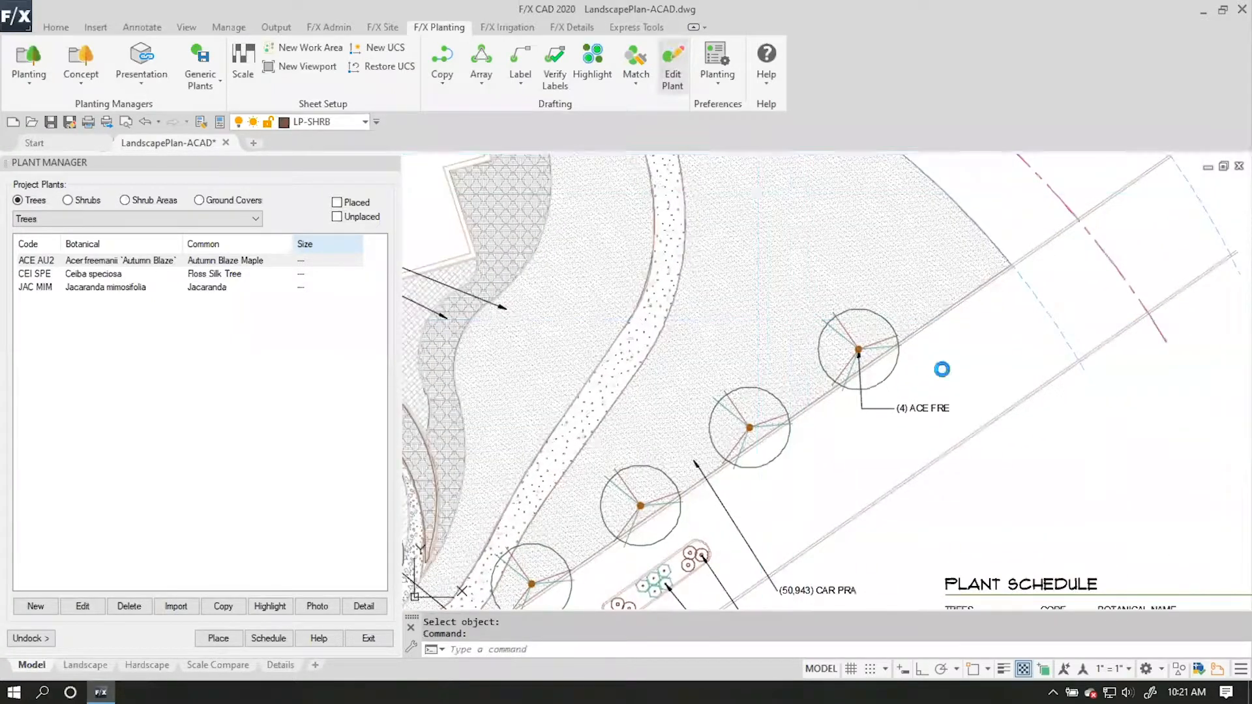
{"action": "left_click", "coordinate": [895, 373]}
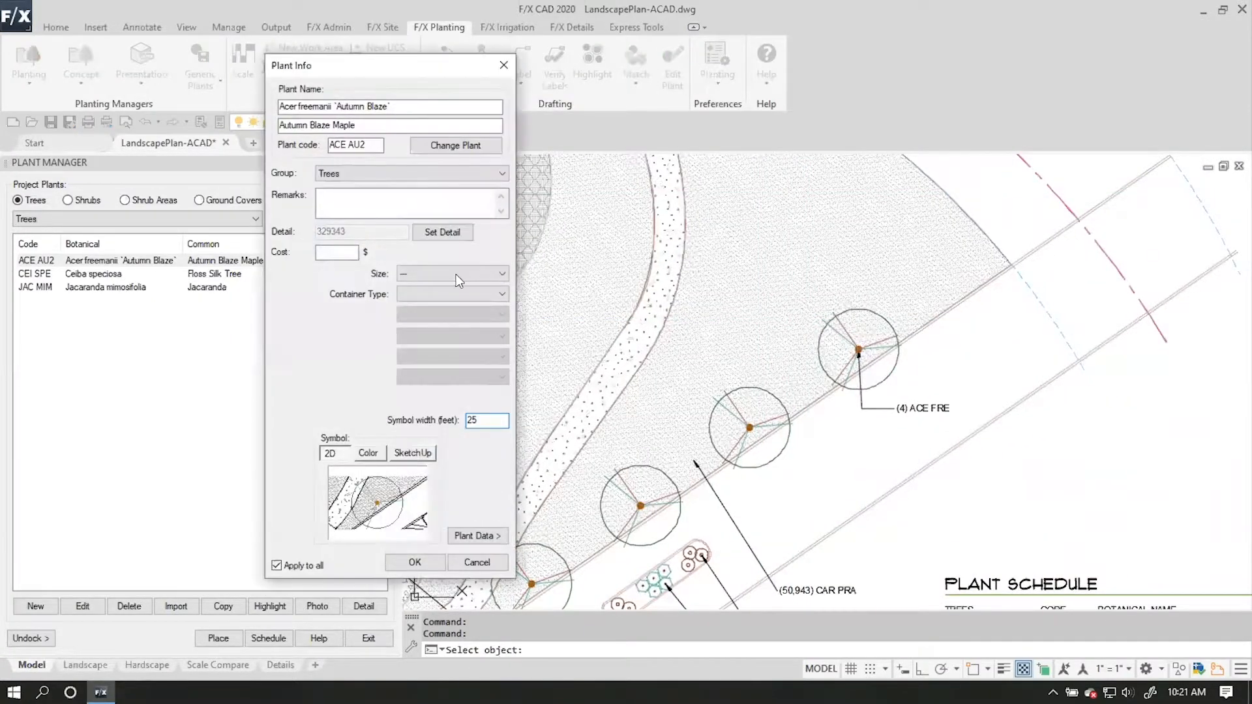
{"action": "left_click", "coordinate": [433, 565]}
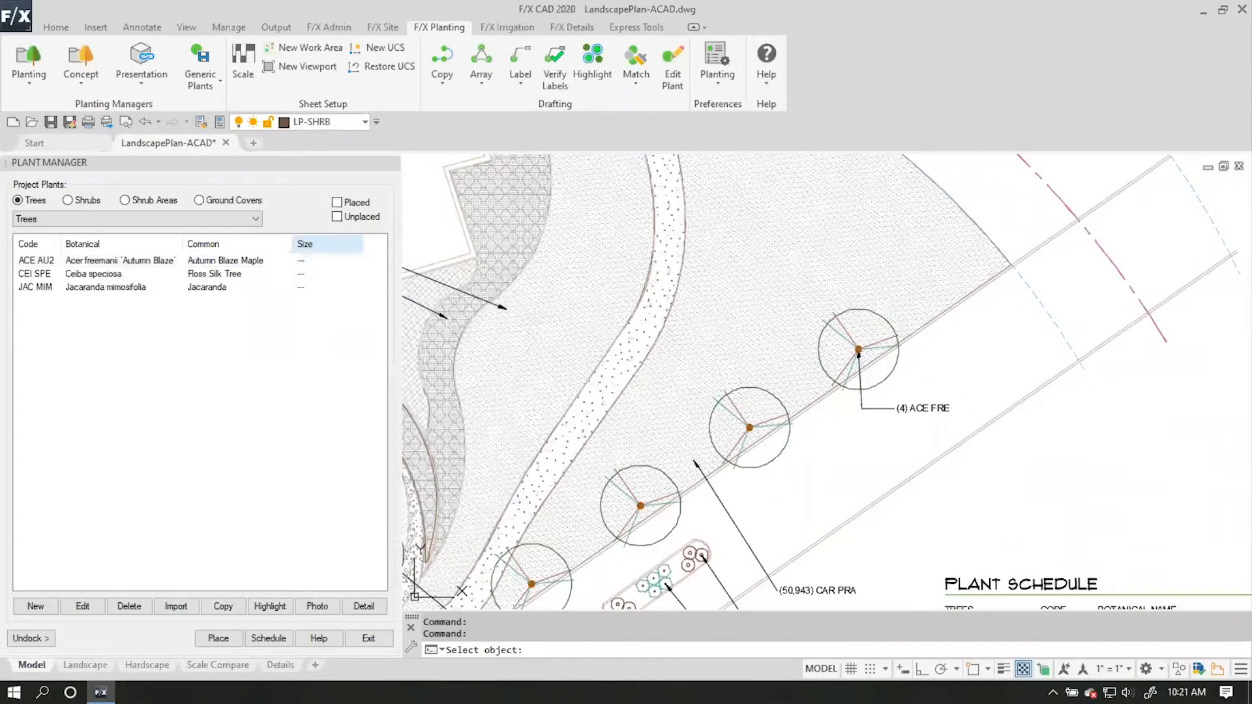
Convert the LOR CHI shrub block in the small planting bed to the project plant Loropetalum chinense.
{"action": "scroll", "coordinate": [685, 496], "scroll_direction": "down", "scroll_amount": 2}
{"action": "mouse_move", "coordinate": [685, 479]}
{"action": "middle_mouse_down"}
{"action": "mouse_move", "coordinate": [723, 476]}
{"action": "mouse_move", "coordinate": [861, 211]}
{"action": "mouse_move", "coordinate": [916, 277]}
{"action": "middle_mouse_up"}
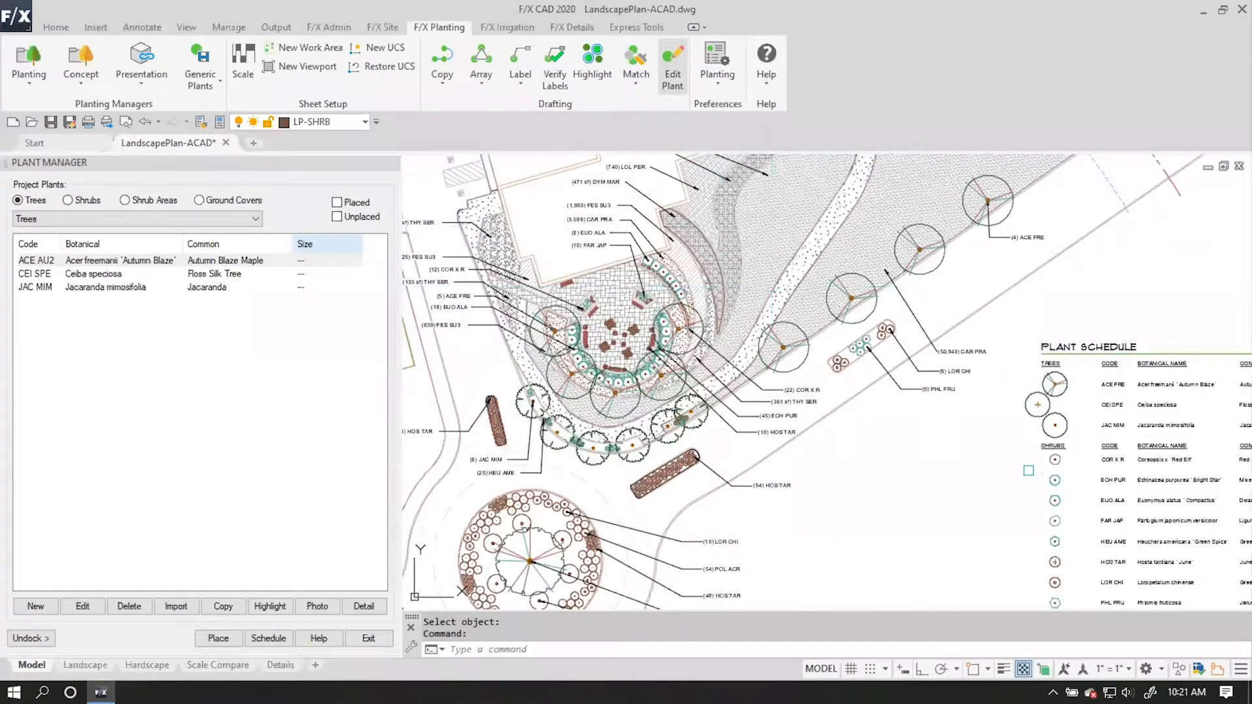
{"action": "left_click", "coordinate": [673, 77]}
{"action": "scroll", "coordinate": [1212, 377], "scroll_direction": "up", "scroll_amount": 2}
{"action": "scroll", "coordinate": [727, 314], "scroll_direction": "up", "scroll_amount": 2}
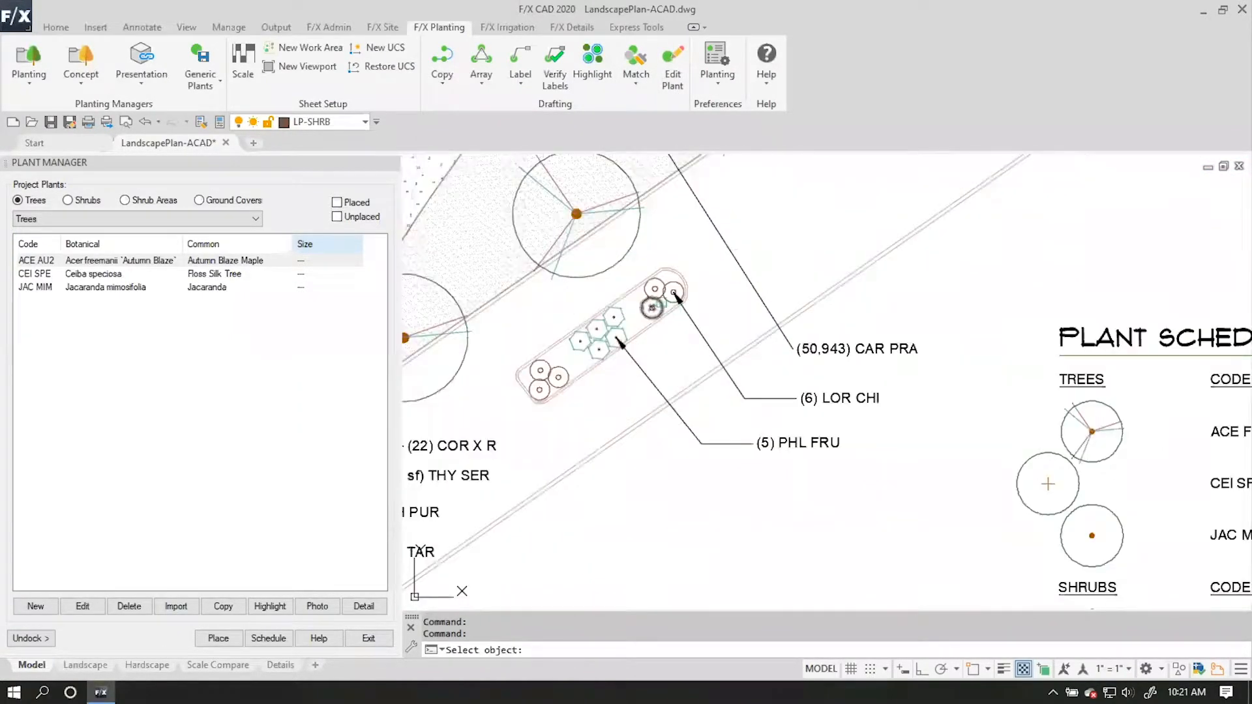
{"action": "left_click", "coordinate": [656, 301]}
{"action": "left_click", "coordinate": [599, 372]}
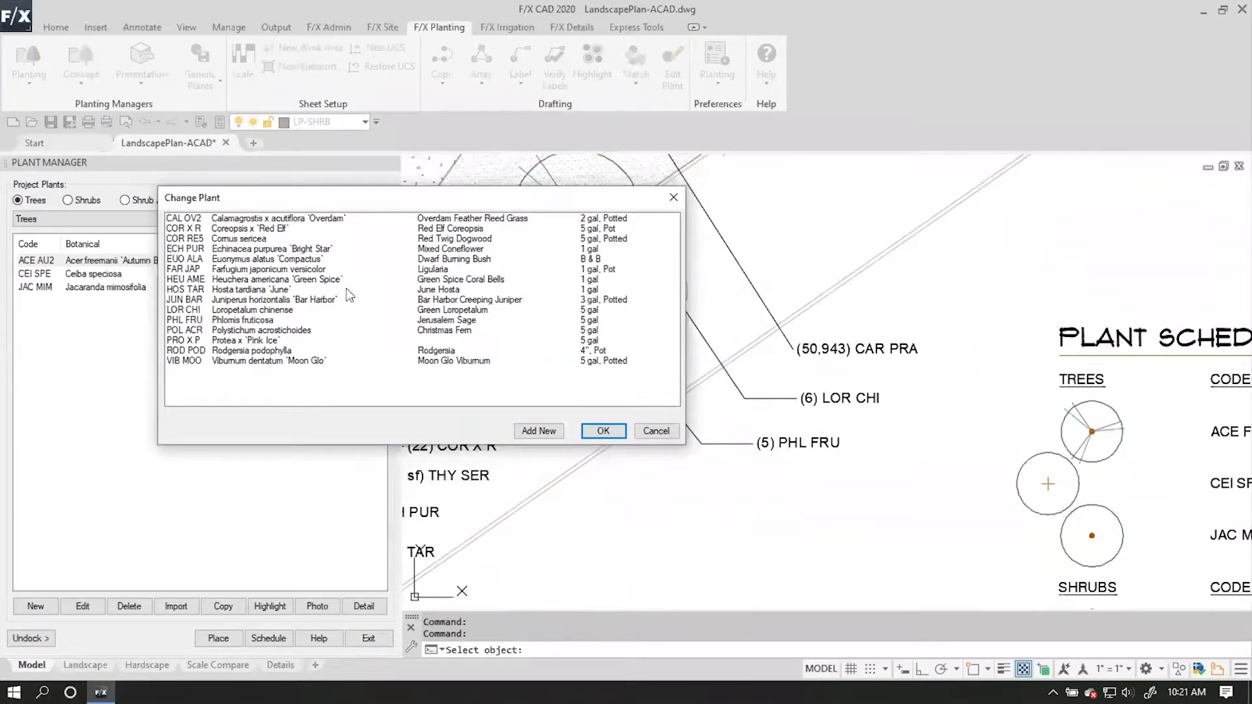
{"action": "left_click", "coordinate": [252, 311]}
{"action": "left_click", "coordinate": [601, 431]}
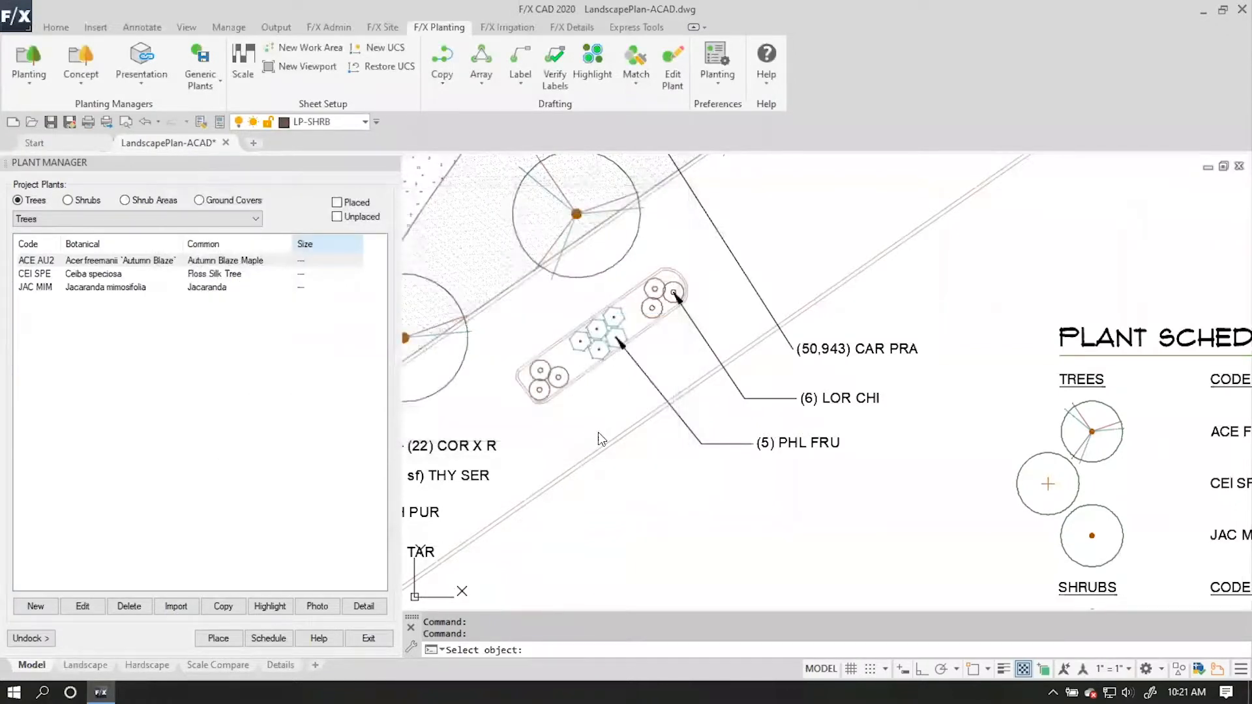
Assign the large shrub symbol SHRUB-LRG-022 as the 2D symbol of Loropetalum chinense and apply it to all.
{"action": "left_click", "coordinate": [367, 506]}
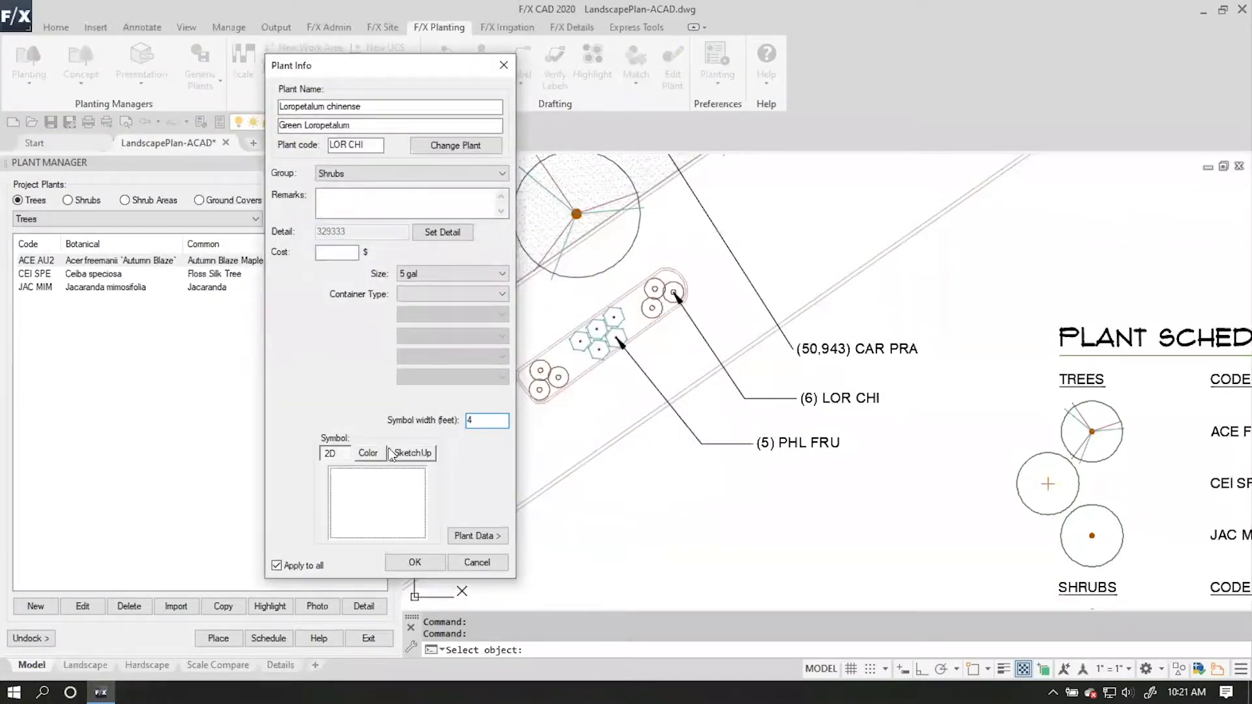
{"action": "left_click", "coordinate": [434, 455]}
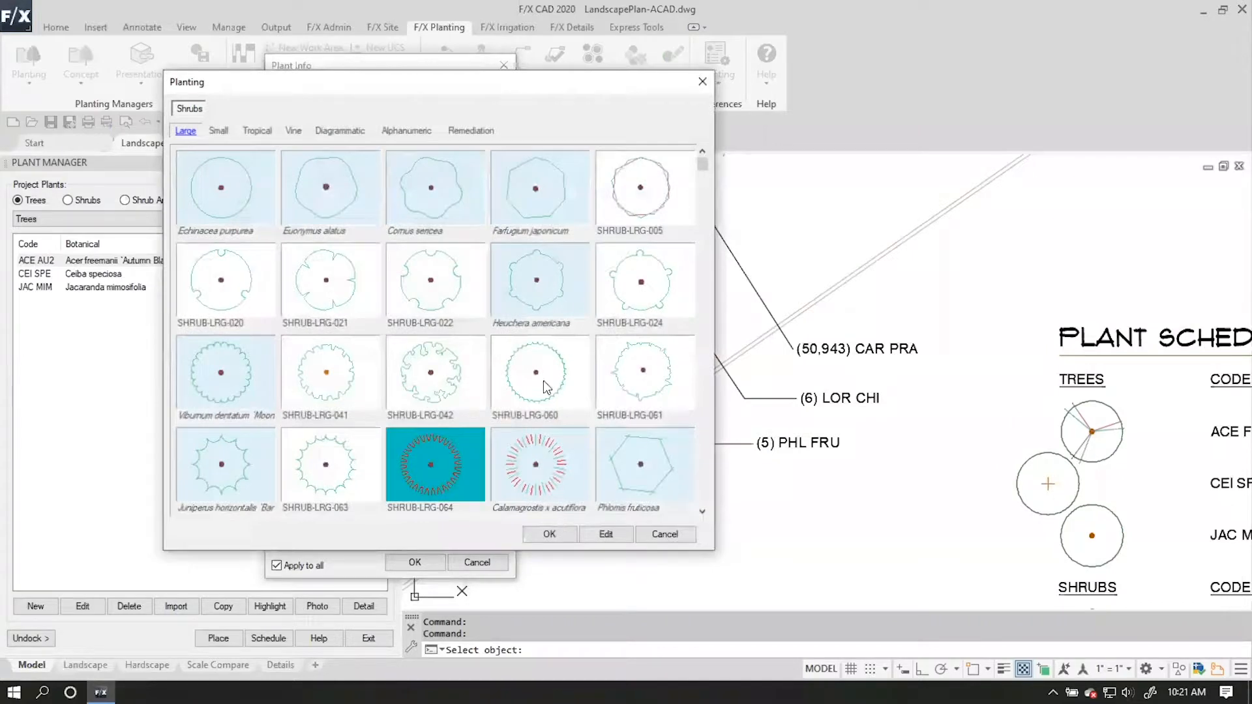
{"action": "left_click", "coordinate": [645, 281]}
{"action": "left_click", "coordinate": [404, 297]}
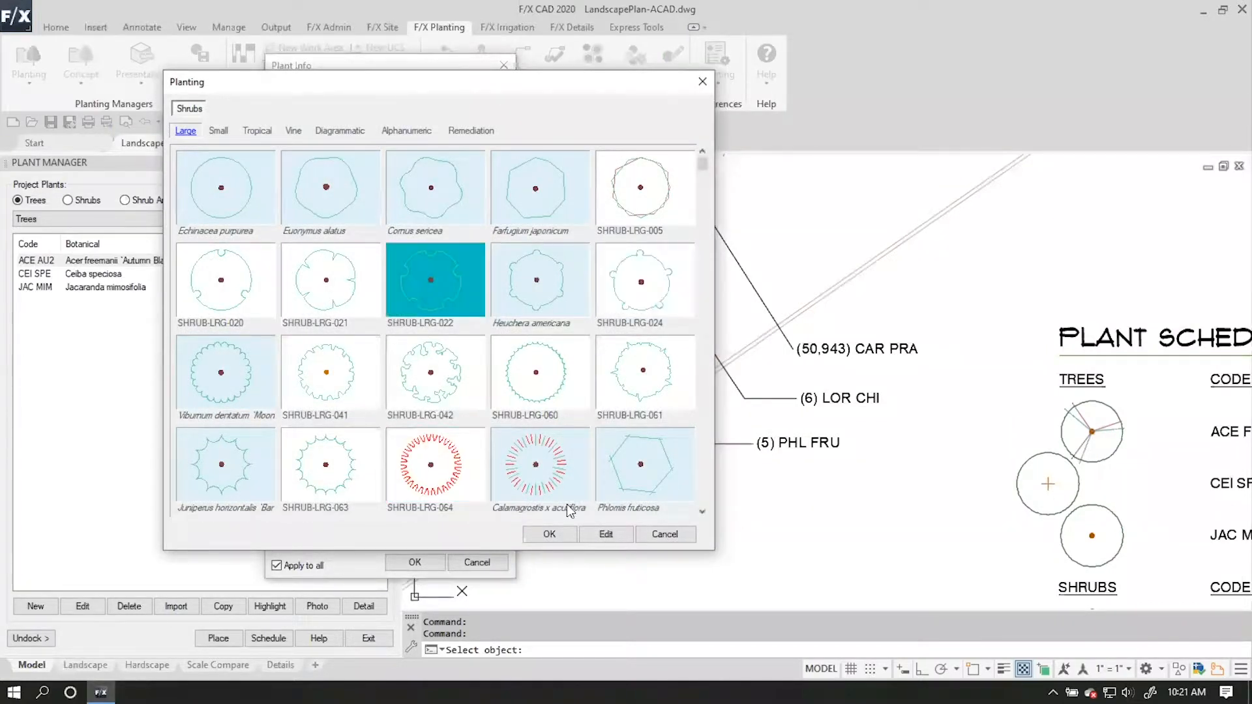
{"action": "left_click", "coordinate": [564, 532]}
{"action": "left_click", "coordinate": [414, 563]}
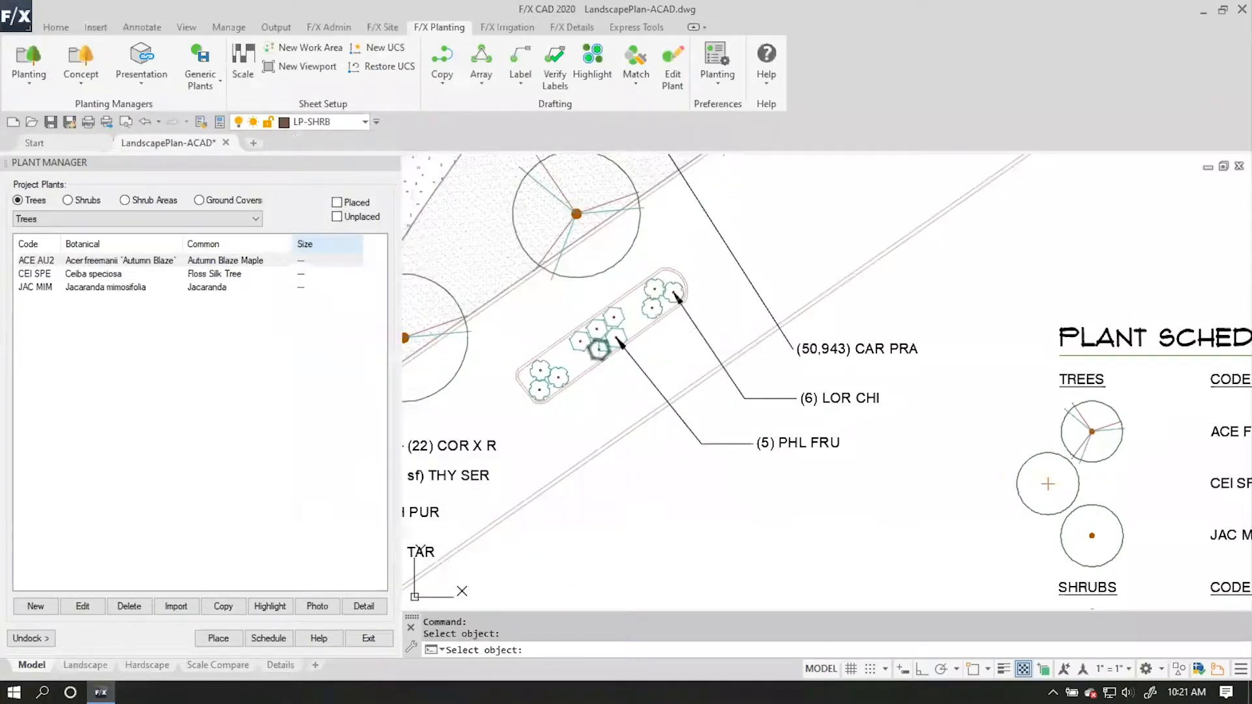
Convert the PHL FRU shrub block to the project plant Phlomis fruticosa, keeping its assigned symbol and applying it to all.
{"action": "left_click", "coordinate": [602, 341]}
{"action": "left_click", "coordinate": [597, 371]}
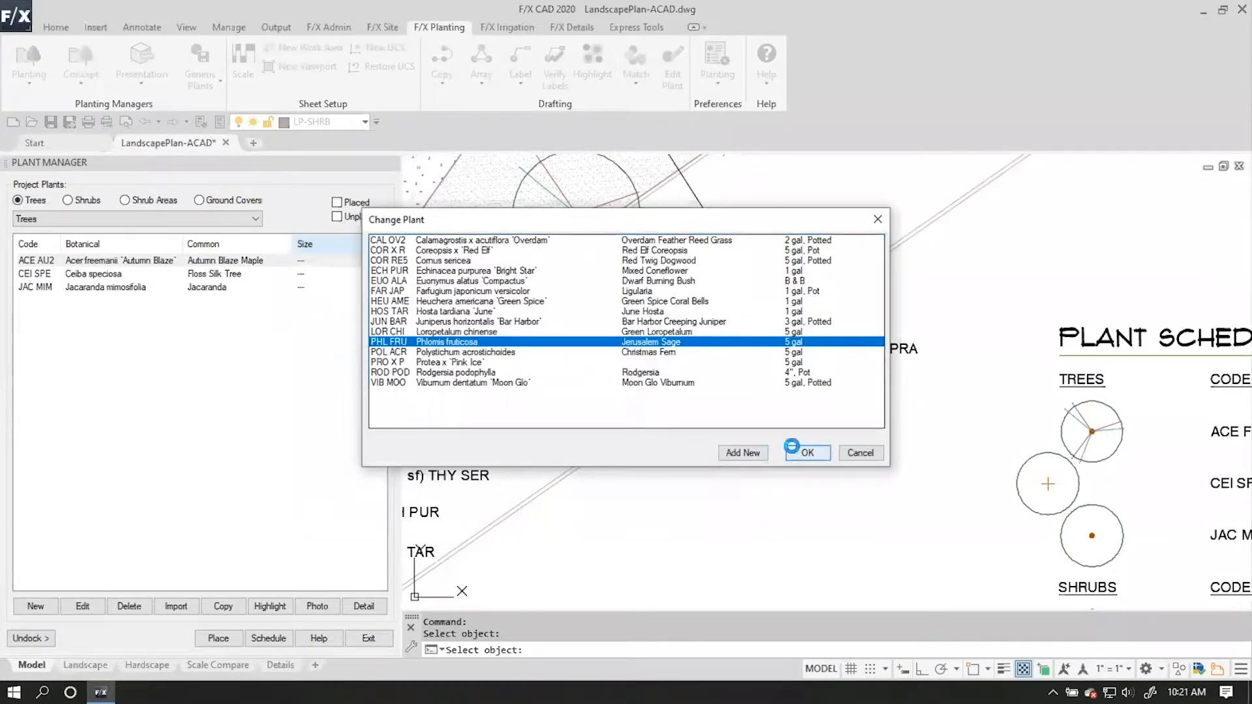
{"action": "left_click", "coordinate": [807, 453]}
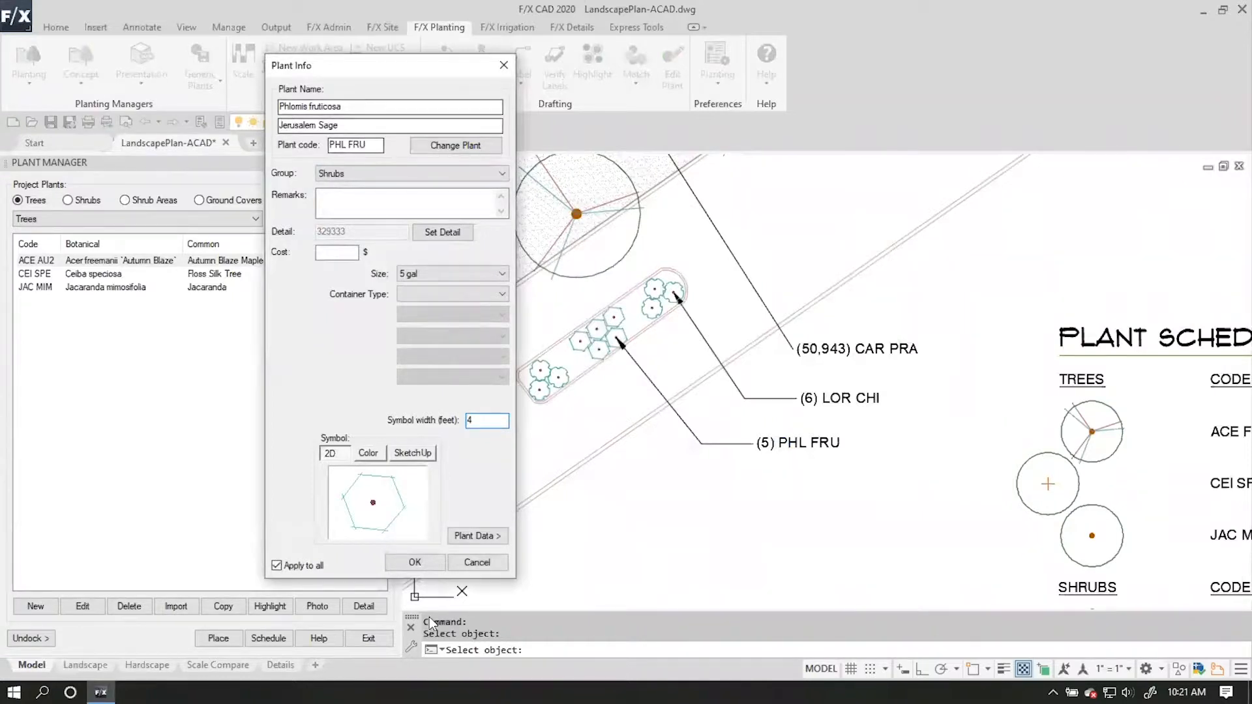
{"action": "left_click", "coordinate": [415, 562]}
Convert the shrub block in the (54) HOS TAR bed to the project plant Hosta tardiana 'June'.
{"action": "mouse_move", "coordinate": [550, 462]}
{"action": "middle_mouse_down"}
{"action": "mouse_move", "coordinate": [793, 358]}
{"action": "mouse_move", "coordinate": [978, 255]}
{"action": "middle_mouse_up"}
{"action": "left_click", "coordinate": [609, 410]}
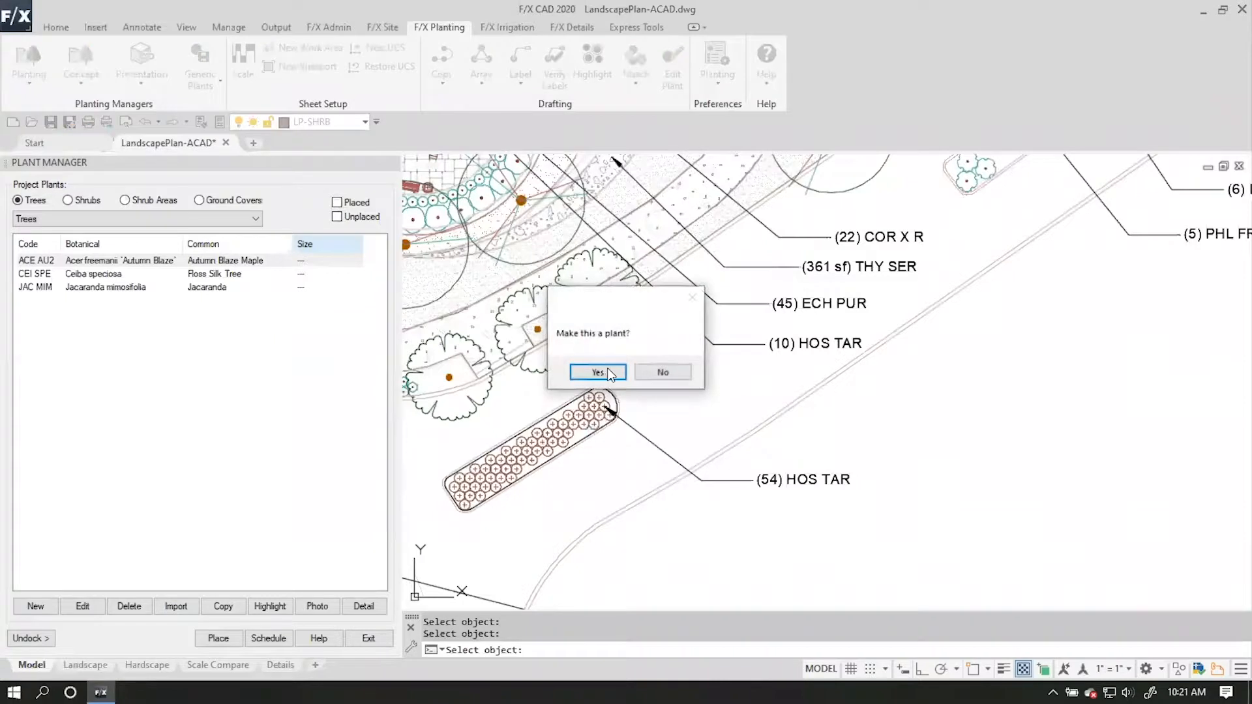
{"action": "left_click", "coordinate": [607, 366]}
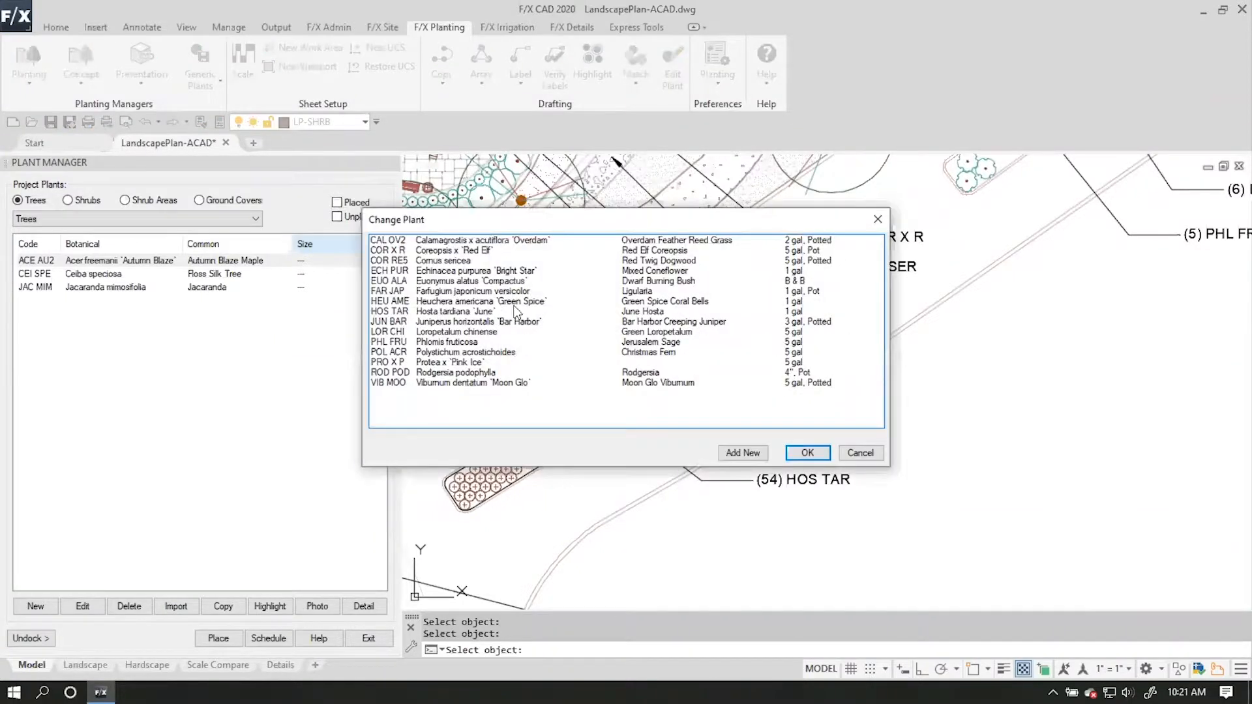
{"action": "left_click", "coordinate": [450, 312]}
{"action": "left_click", "coordinate": [806, 453]}
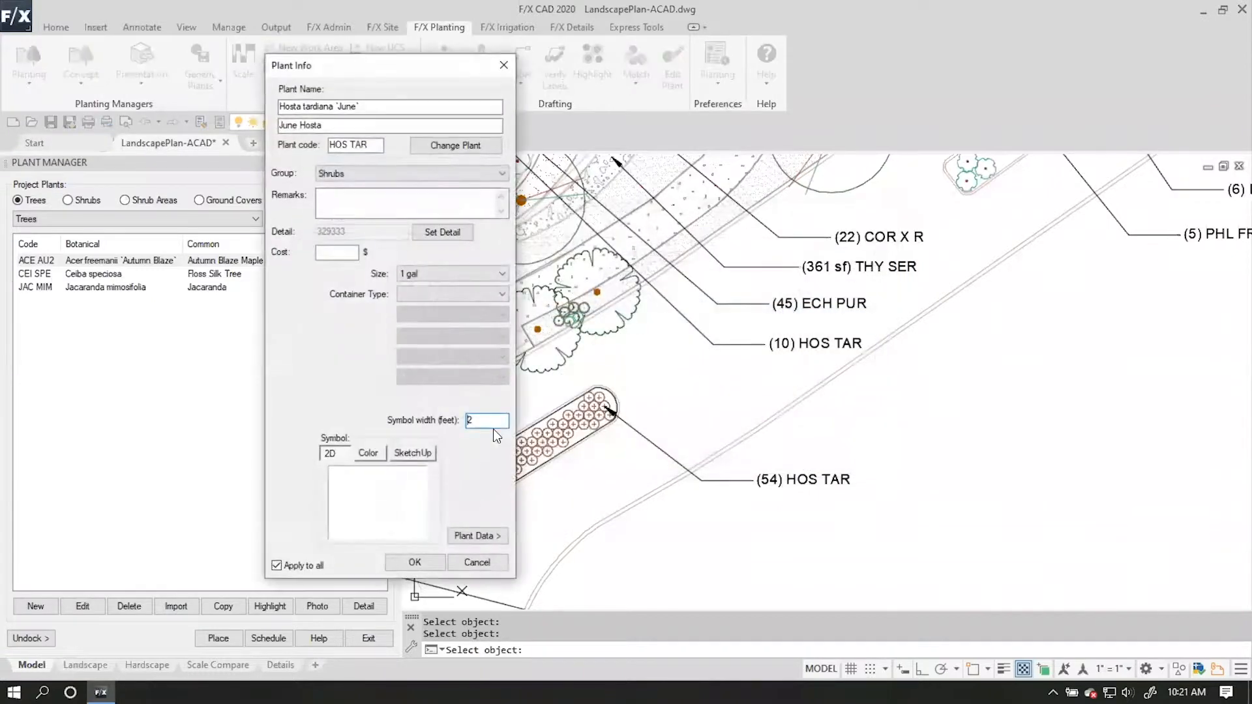
Assign the large shrub symbol SHRUB-LRG-063 as the 2D symbol of Hosta tardiana 'June' and apply it to all.
{"action": "left_click", "coordinate": [418, 482]}
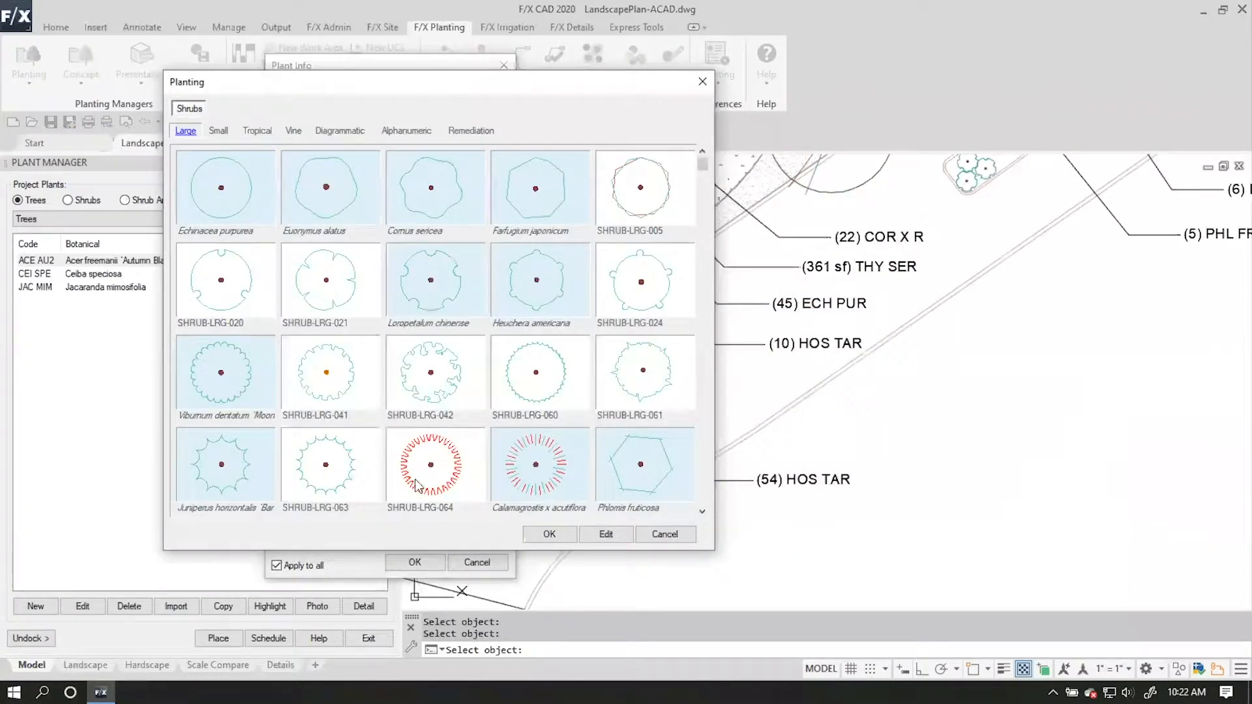
{"action": "left_click", "coordinate": [418, 486]}
{"action": "left_click", "coordinate": [363, 466]}
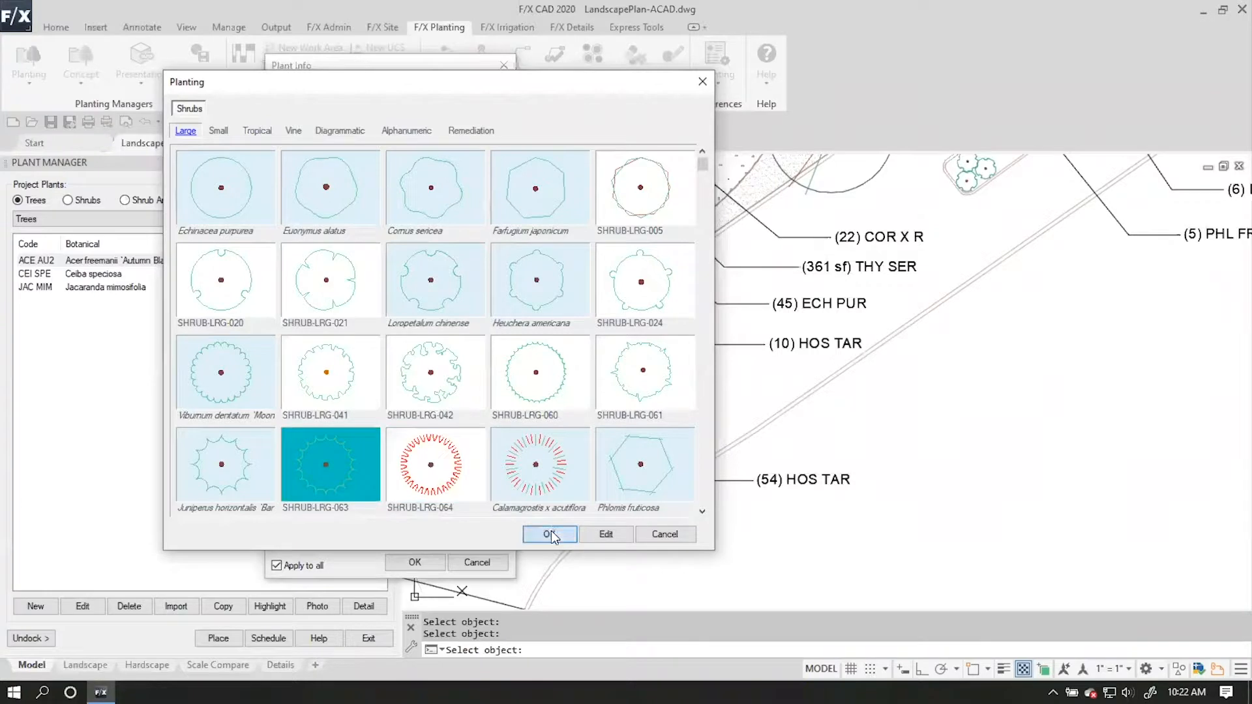
{"action": "left_click", "coordinate": [550, 533]}
{"action": "left_click", "coordinate": [415, 562]}
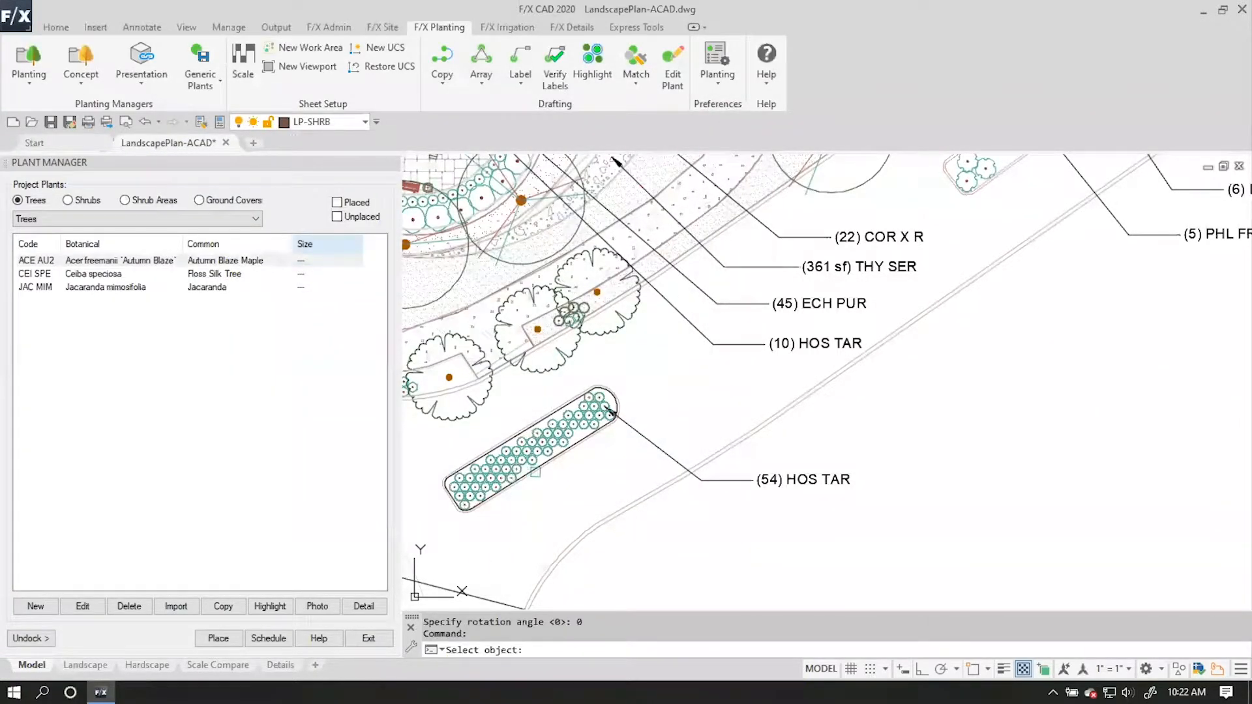
{"action": "mouse_move", "coordinate": [589, 433]}
{"action": "middle_mouse_down"}
{"action": "mouse_move", "coordinate": [991, 266]}
{"action": "mouse_move", "coordinate": [1081, 198]}
{"action": "middle_mouse_up"}
{"action": "middle_click_drag", "start_coordinate": [857, 401], "coordinate": [876, 309]}
{"action": "mouse_move", "coordinate": [866, 355]}
{"action": "middle_mouse_down"}
{"action": "mouse_move", "coordinate": [699, 404]}
{"action": "mouse_move", "coordinate": [576, 414]}
{"action": "mouse_move", "coordinate": [688, 376]}
{"action": "middle_mouse_up"}
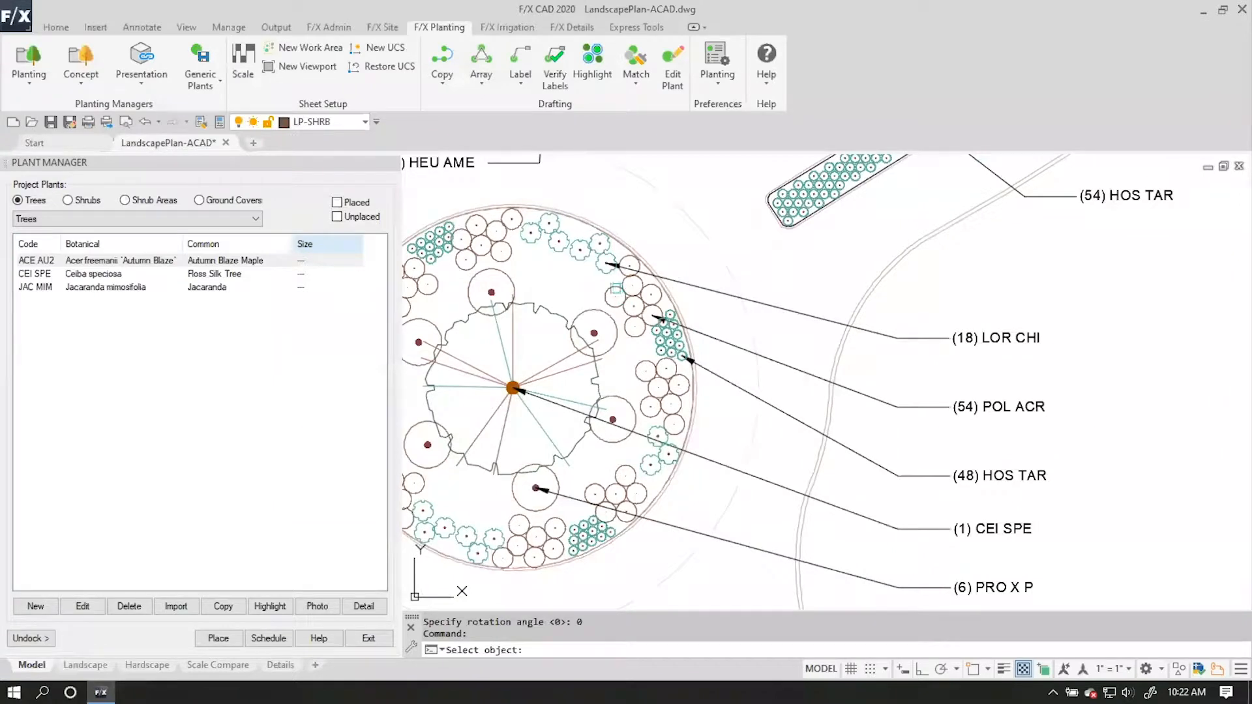
{"action": "left_click", "coordinate": [614, 296]}
{"action": "left_click", "coordinate": [597, 373]}
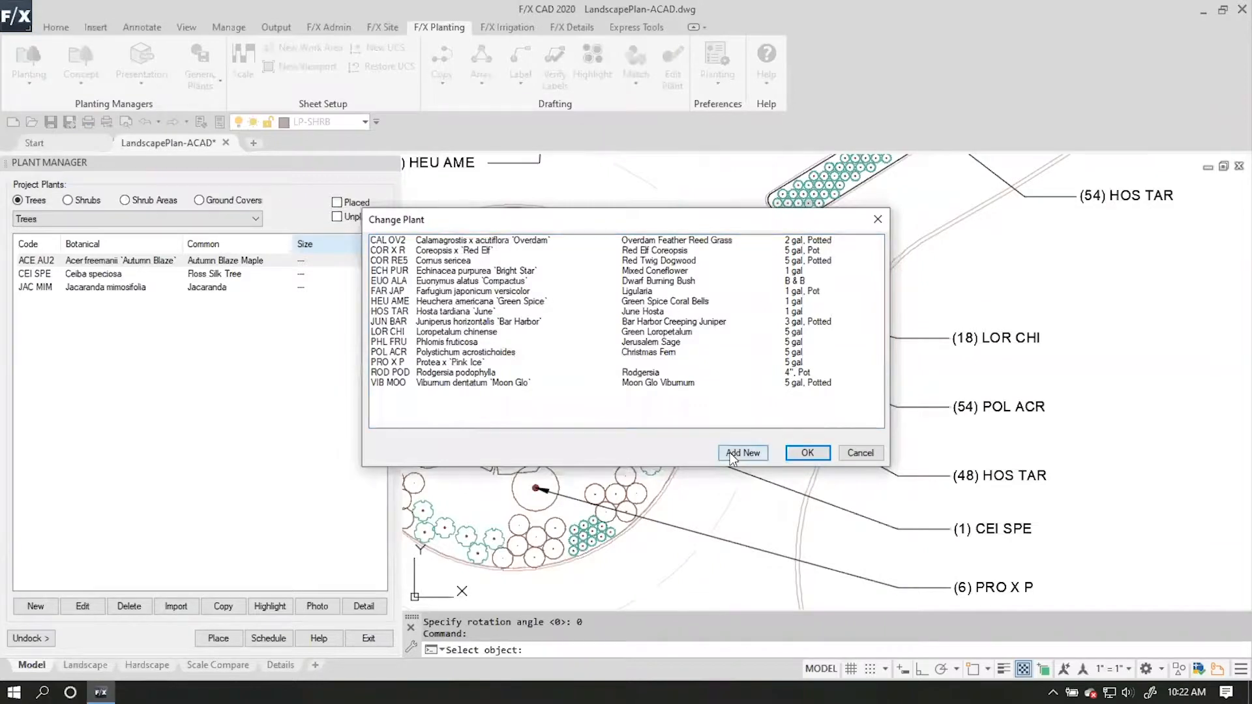
{"action": "left_click", "coordinate": [735, 453]}
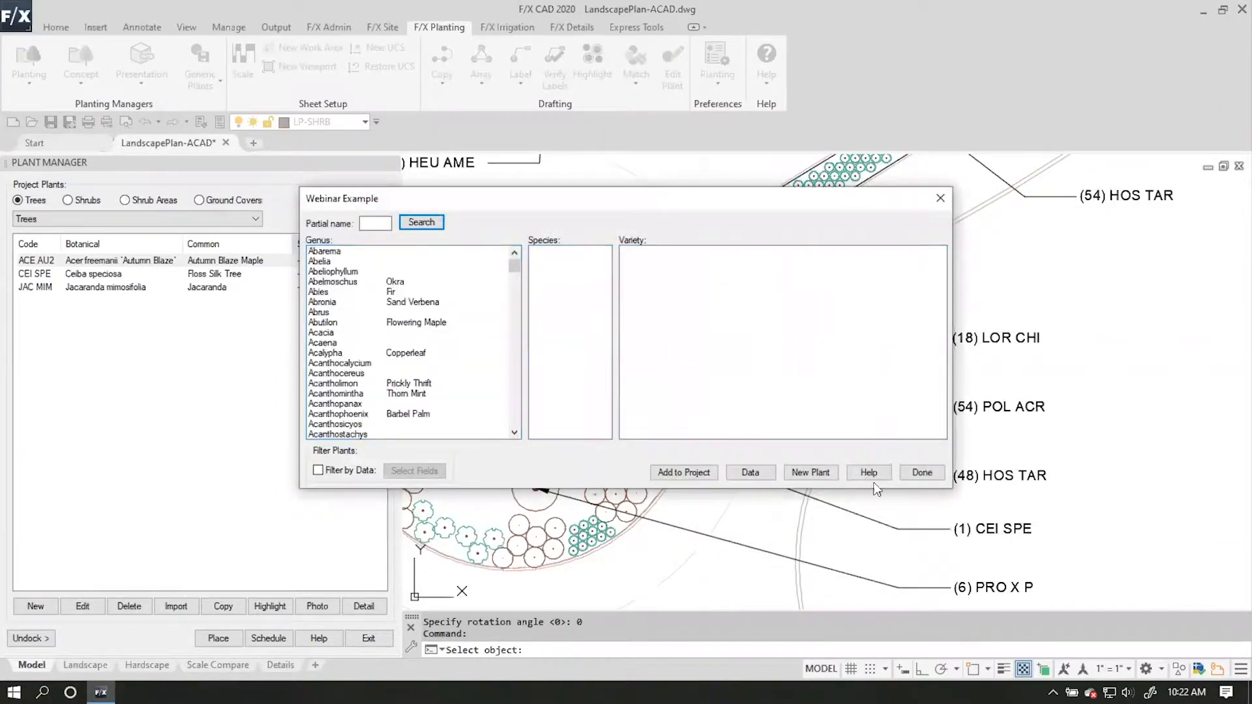
{"action": "left_click", "coordinate": [922, 471]}
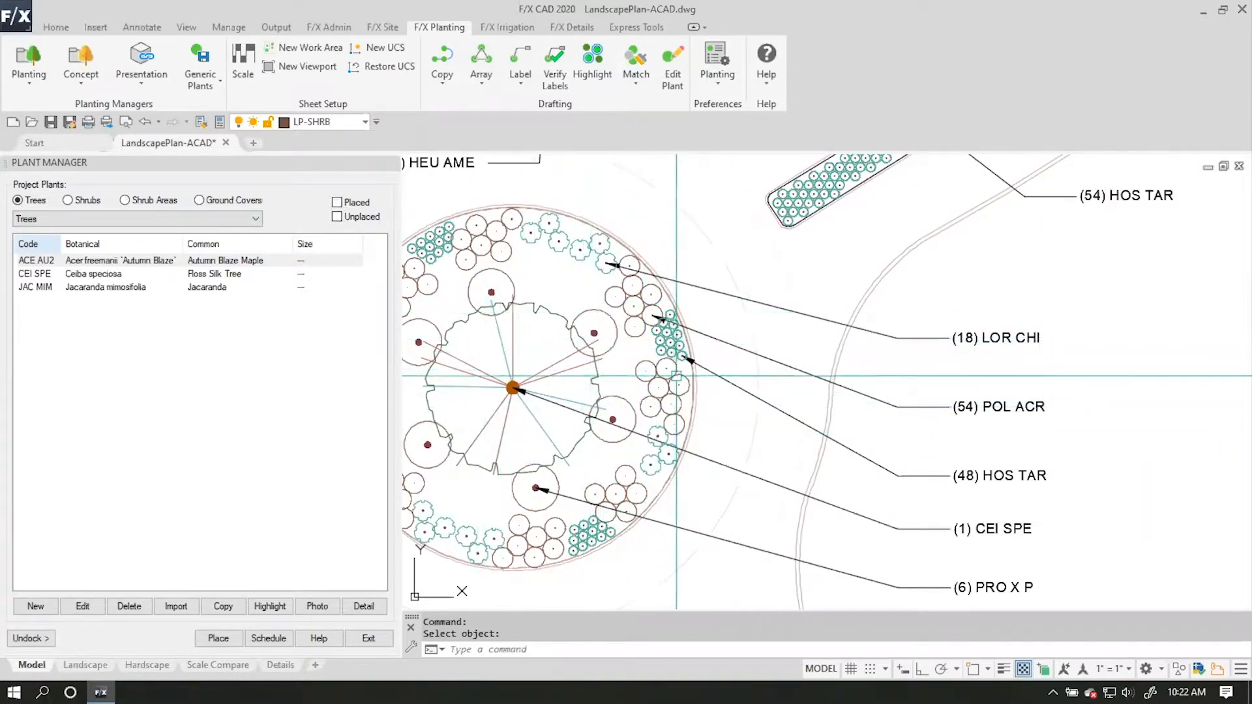
Convert the shrub block in the (54) POL ACR group of the circular bed to the project plant Polystichum acrostichoides.
{"action": "left_click", "coordinate": [672, 65]}
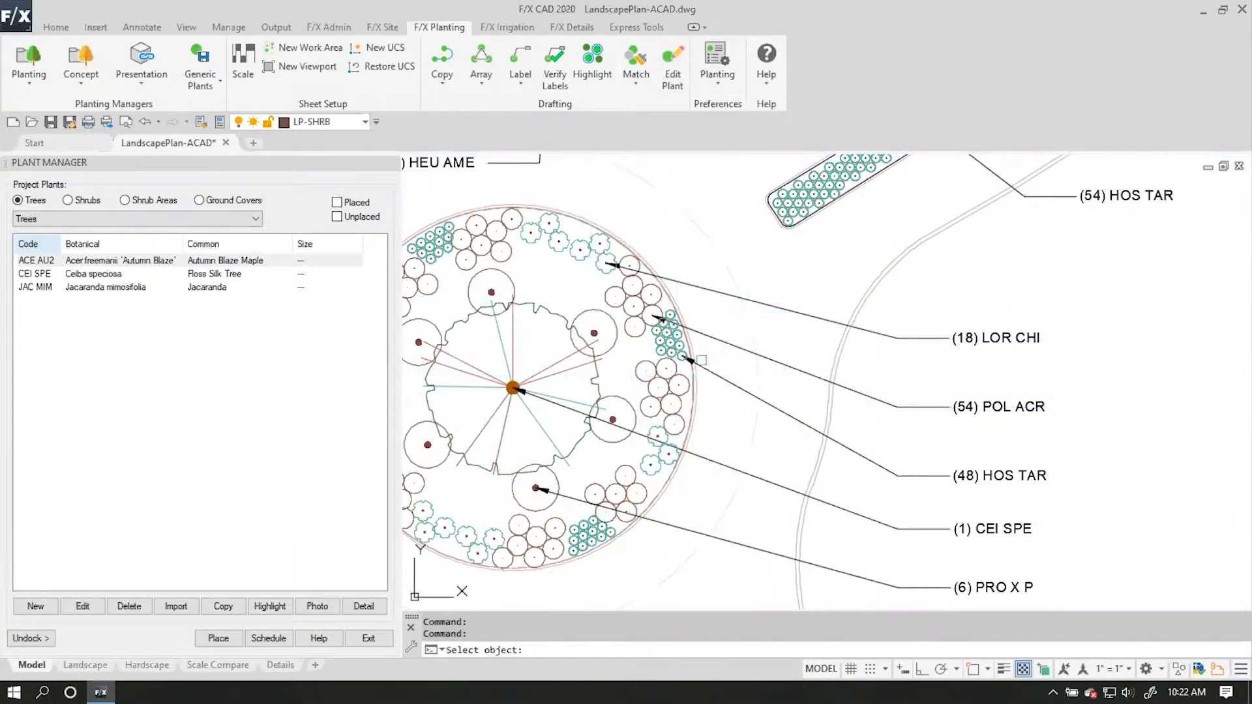
{"action": "left_click", "coordinate": [657, 386]}
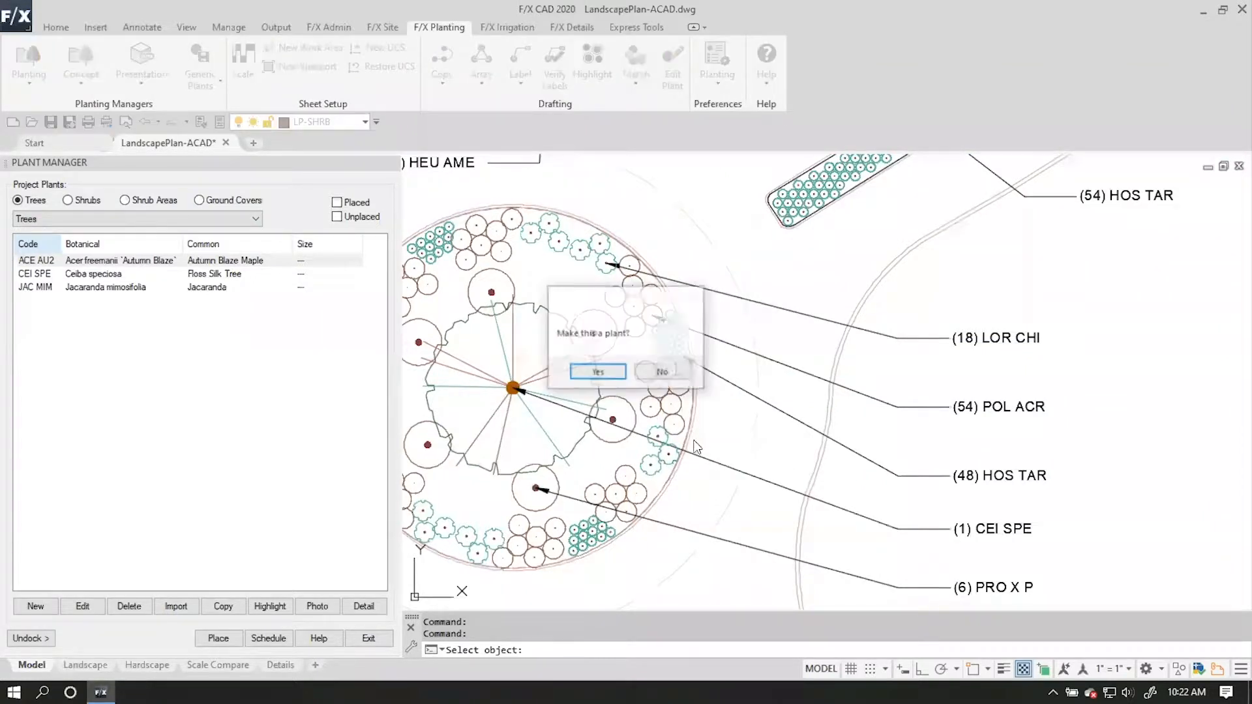
{"action": "left_click", "coordinate": [596, 373]}
{"action": "mouse_move", "coordinate": [750, 220]}
{"action": "left_mouse_down"}
{"action": "mouse_move", "coordinate": [574, 359]}
{"action": "mouse_move", "coordinate": [412, 390]}
{"action": "mouse_move", "coordinate": [390, 413]}
{"action": "mouse_move", "coordinate": [358, 404]}
{"action": "mouse_move", "coordinate": [741, 265]}
{"action": "left_mouse_up"}
{"action": "left_click", "coordinate": [428, 396]}
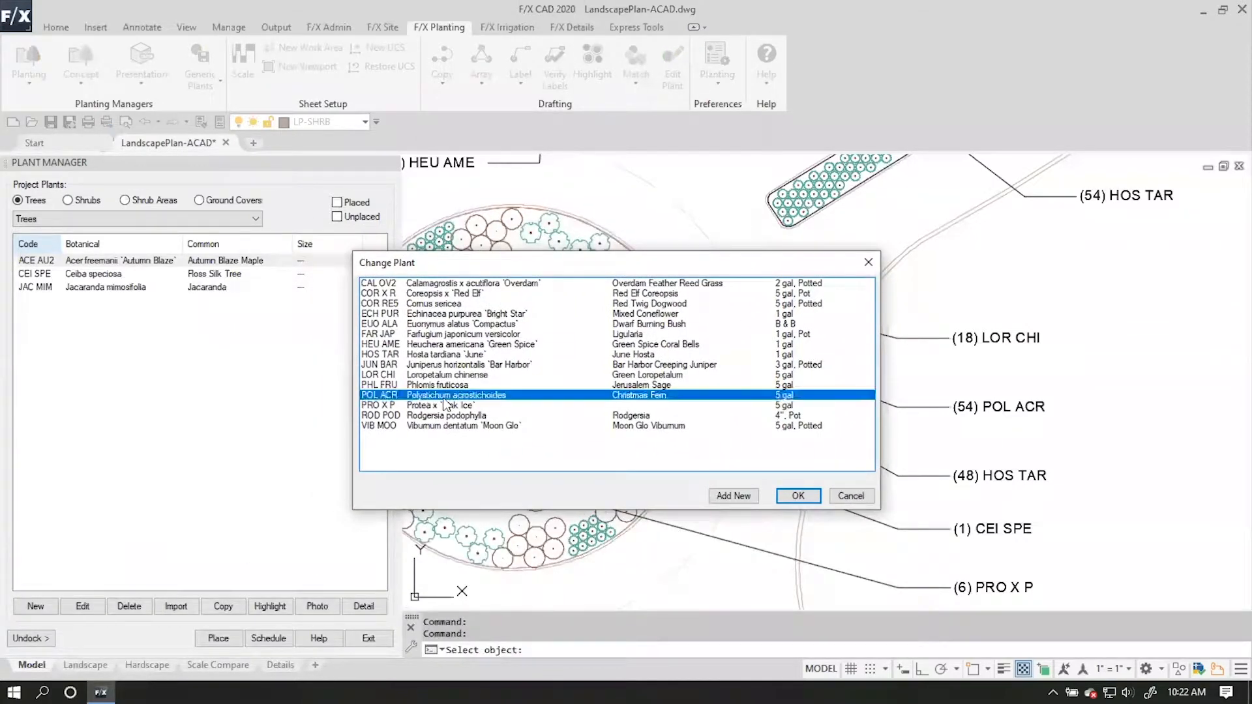
{"action": "left_click", "coordinate": [799, 496]}
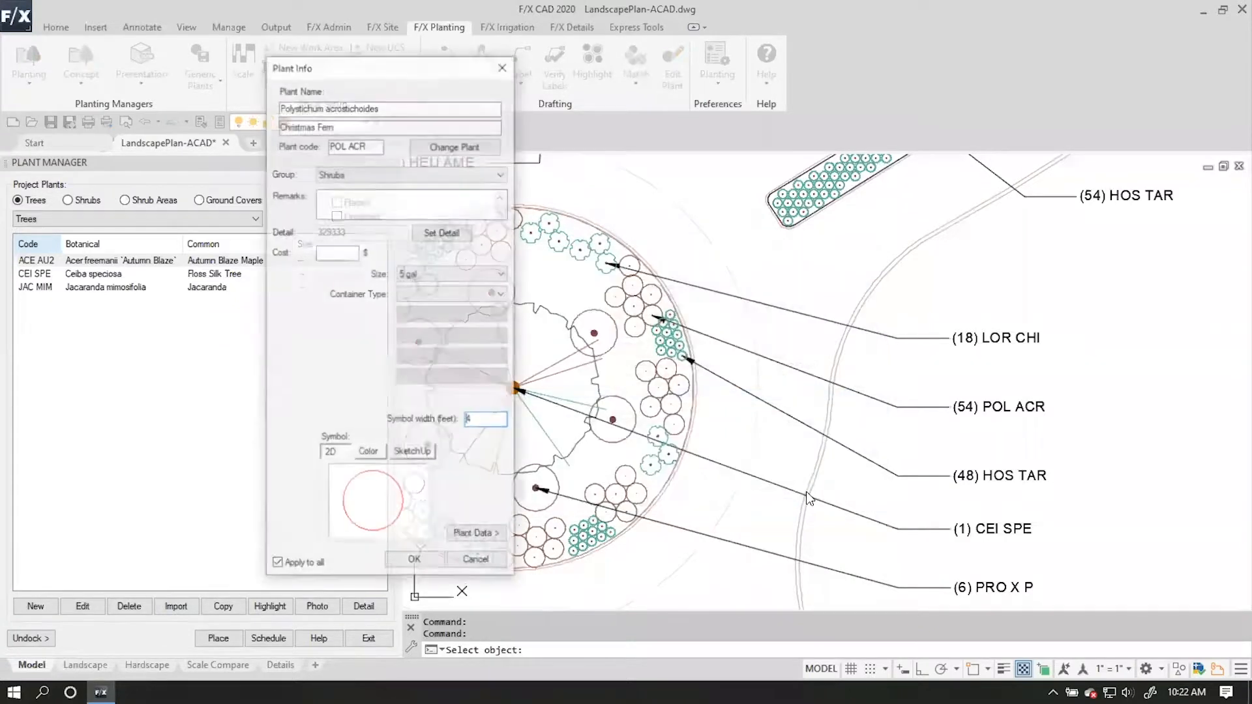
Assign the large shrub symbol SHRUB-LRG-060 as the 2D symbol of Polystichum acrostichoides and apply it to all.
{"action": "left_click", "coordinate": [398, 503]}
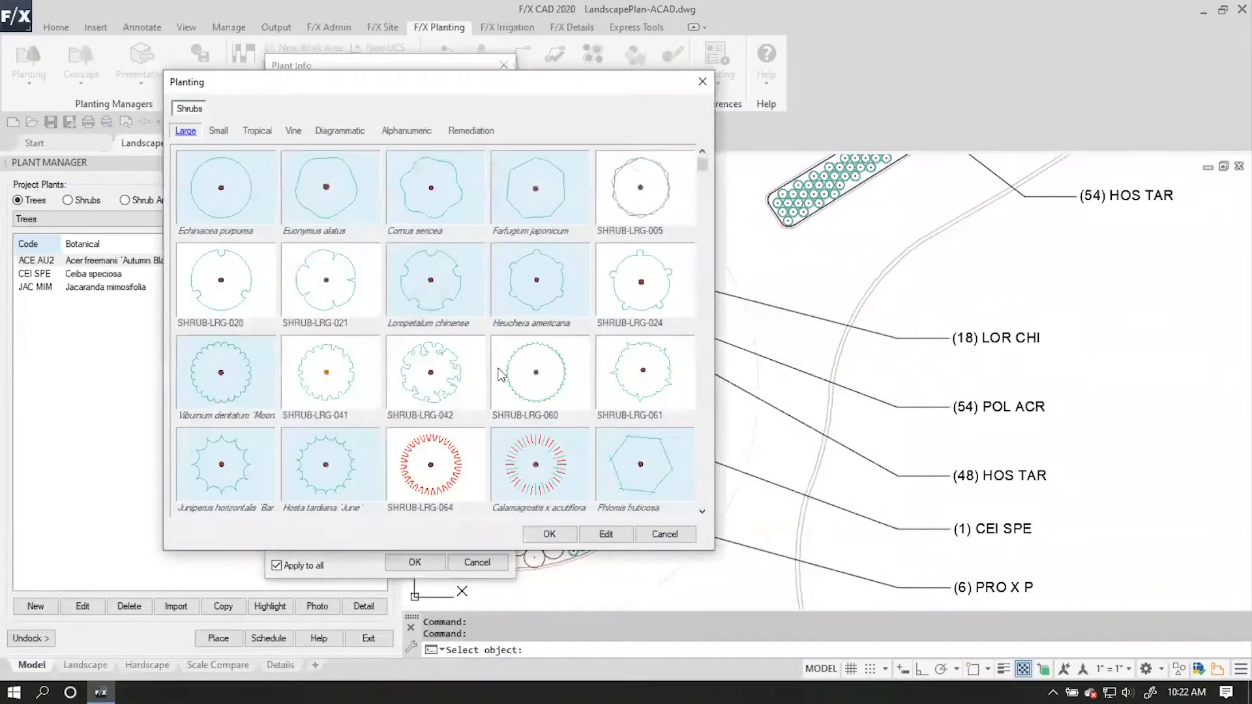
{"action": "left_click", "coordinate": [535, 373]}
{"action": "key", "text": "Return"}
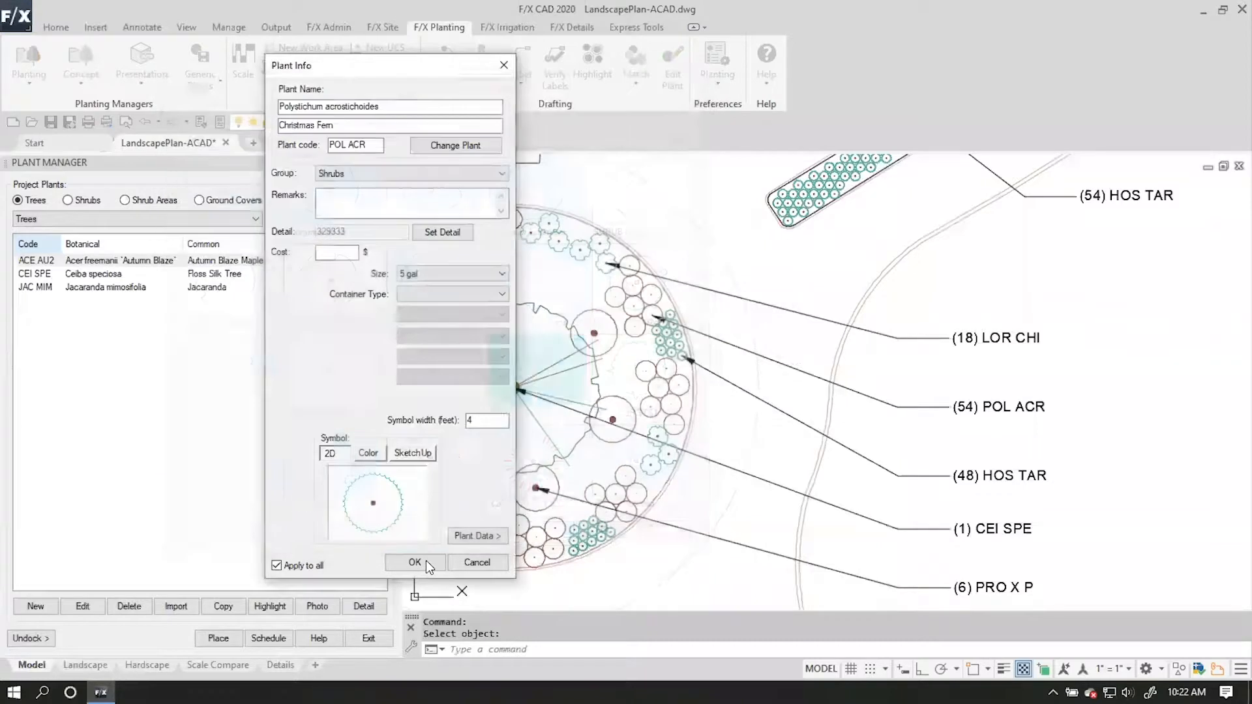
{"action": "left_click", "coordinate": [425, 561]}
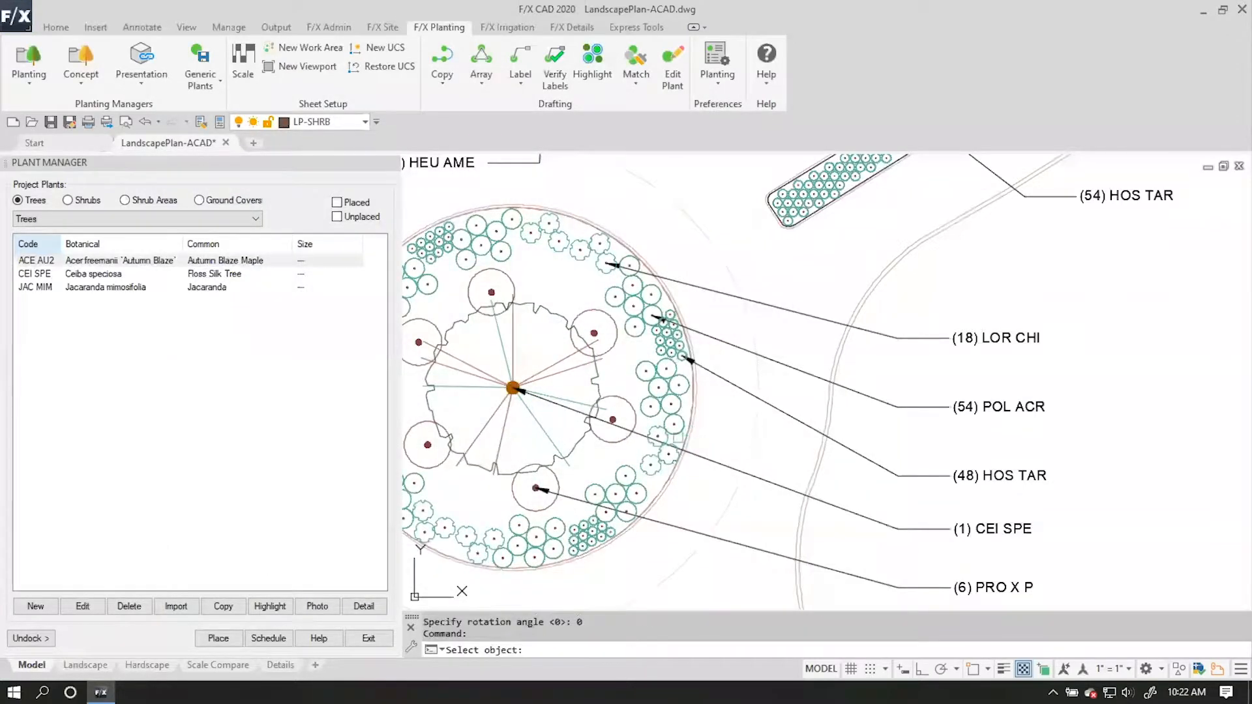
Convert the PRO X P shrub block in the circular bed to the project plant Protea x 'Pink Ice'.
{"action": "left_click", "coordinate": [613, 447]}
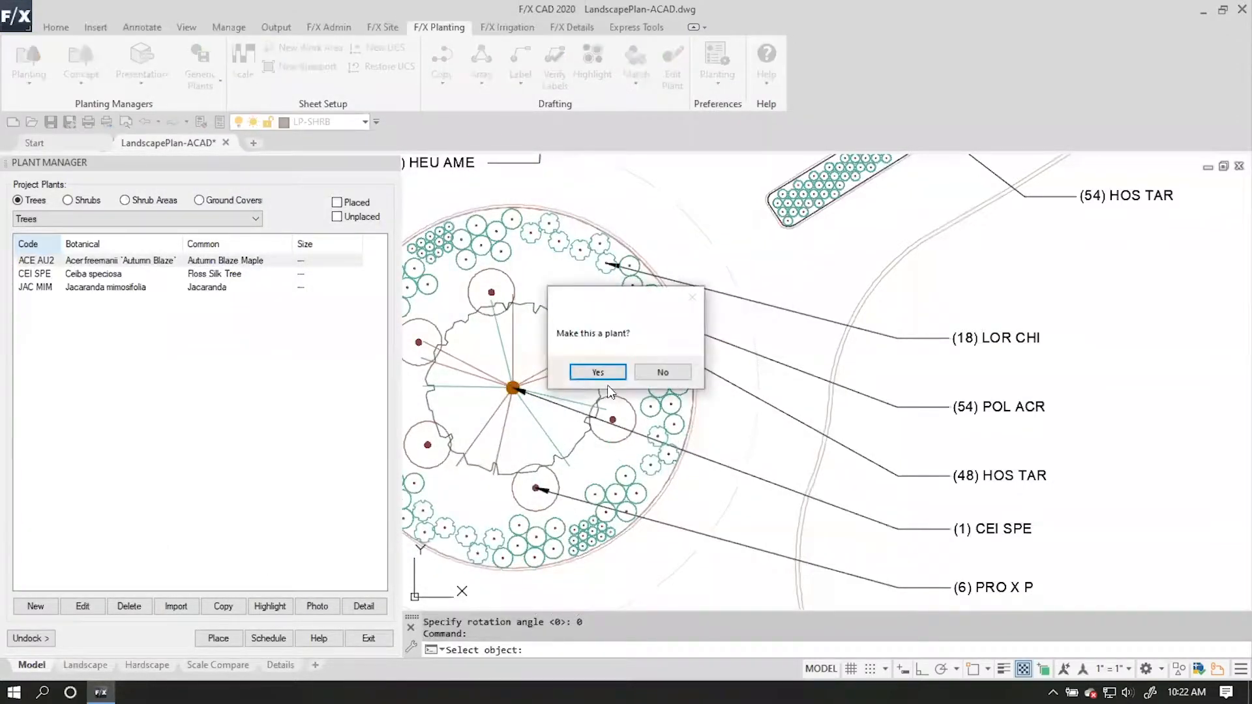
{"action": "left_click", "coordinate": [576, 371]}
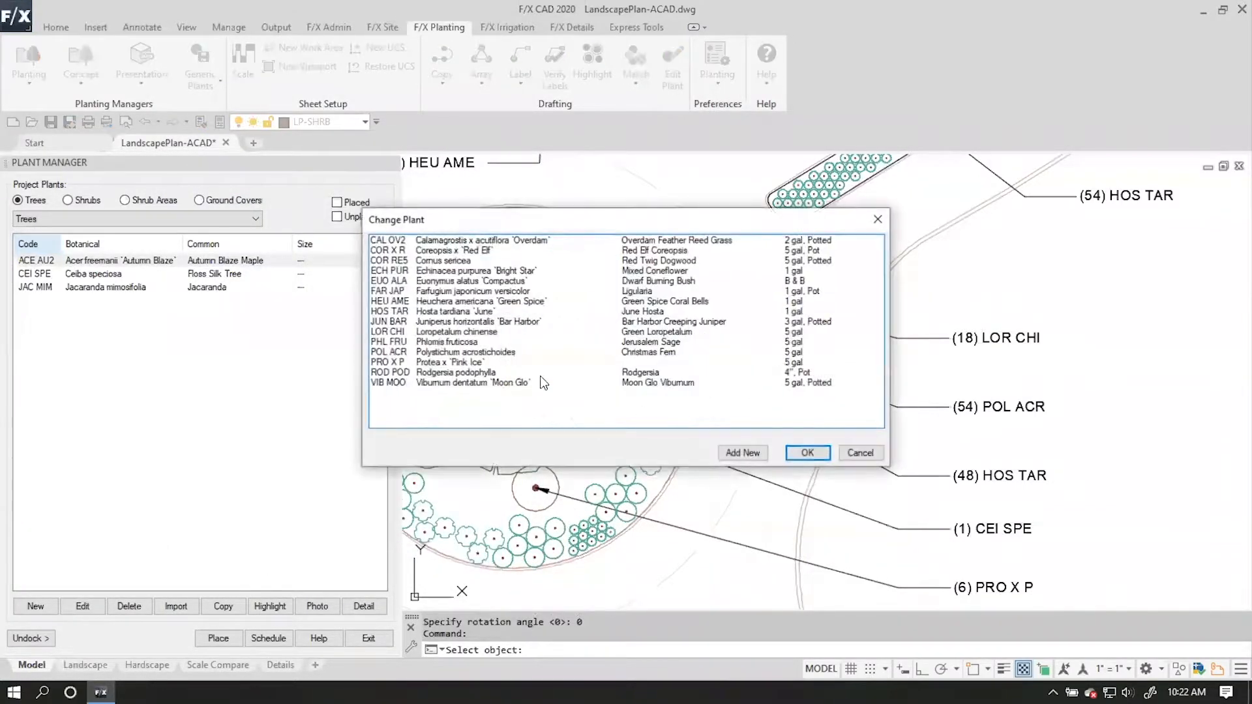
{"action": "left_click", "coordinate": [448, 362]}
{"action": "left_click", "coordinate": [806, 453]}
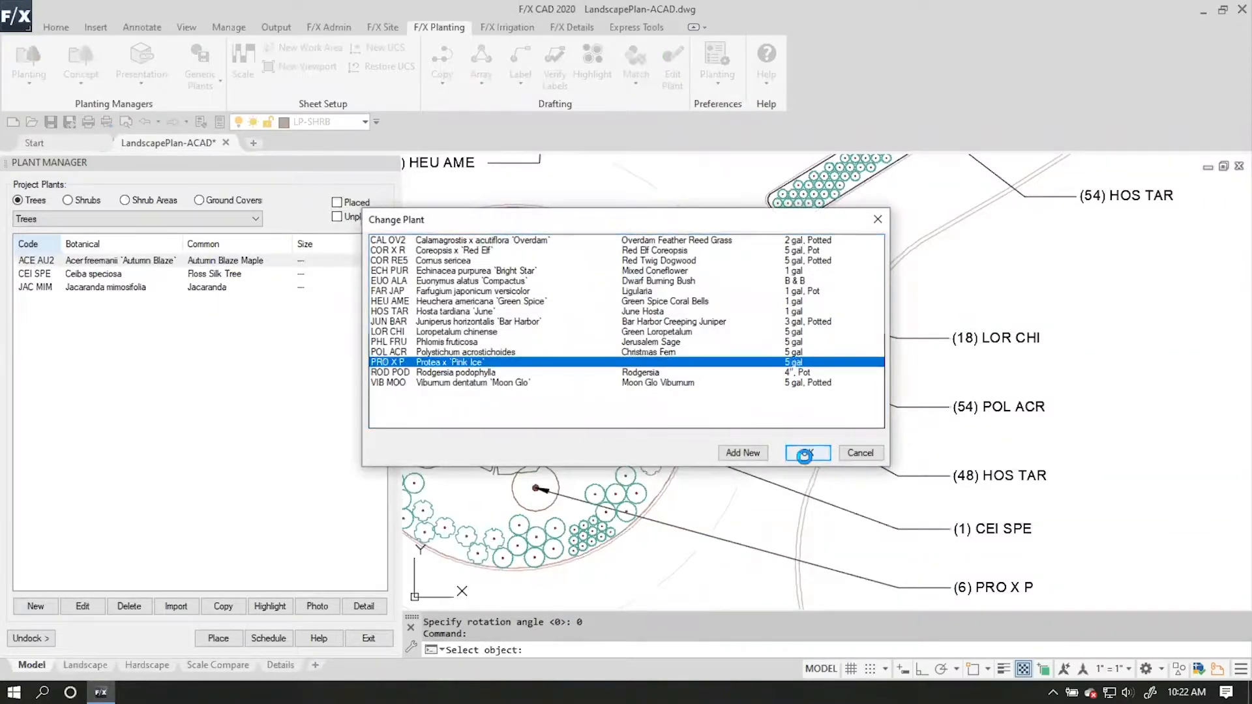
Assign the large shrub symbol SHRUB-LRG-061 as the 2D symbol of Protea x 'Pink Ice' and apply it to all.
{"action": "left_click", "coordinate": [405, 513]}
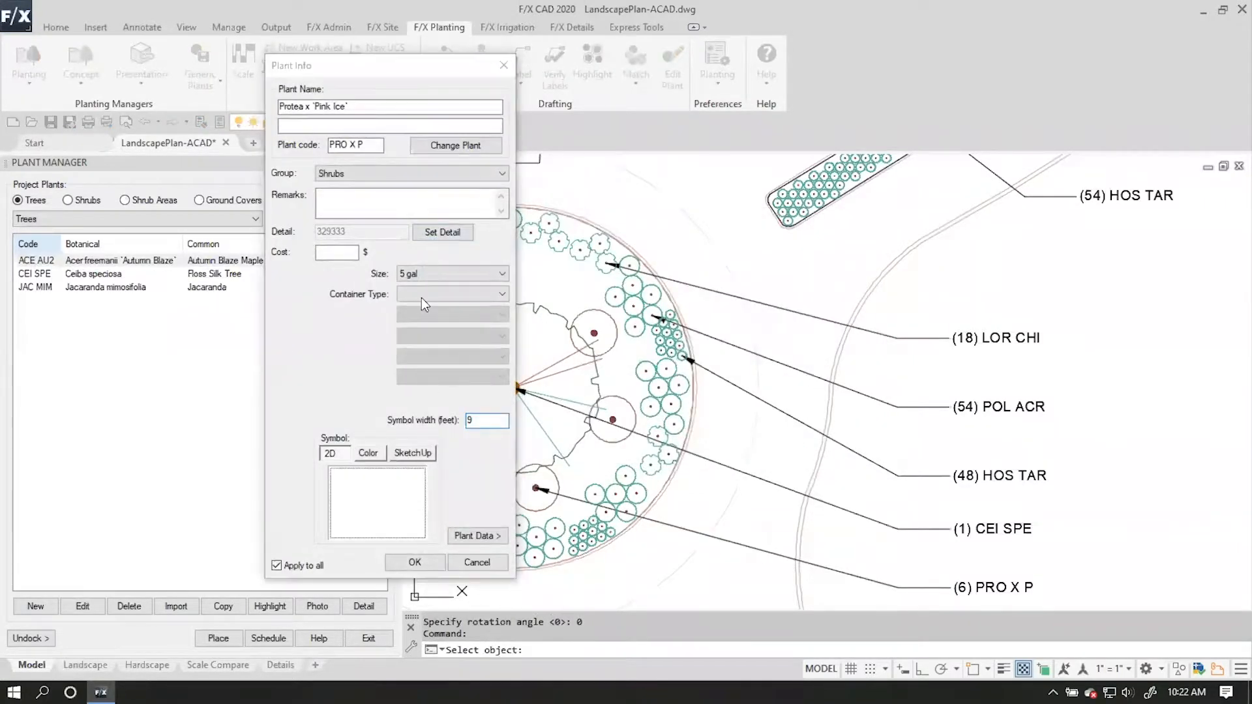
{"action": "left_click", "coordinate": [658, 369]}
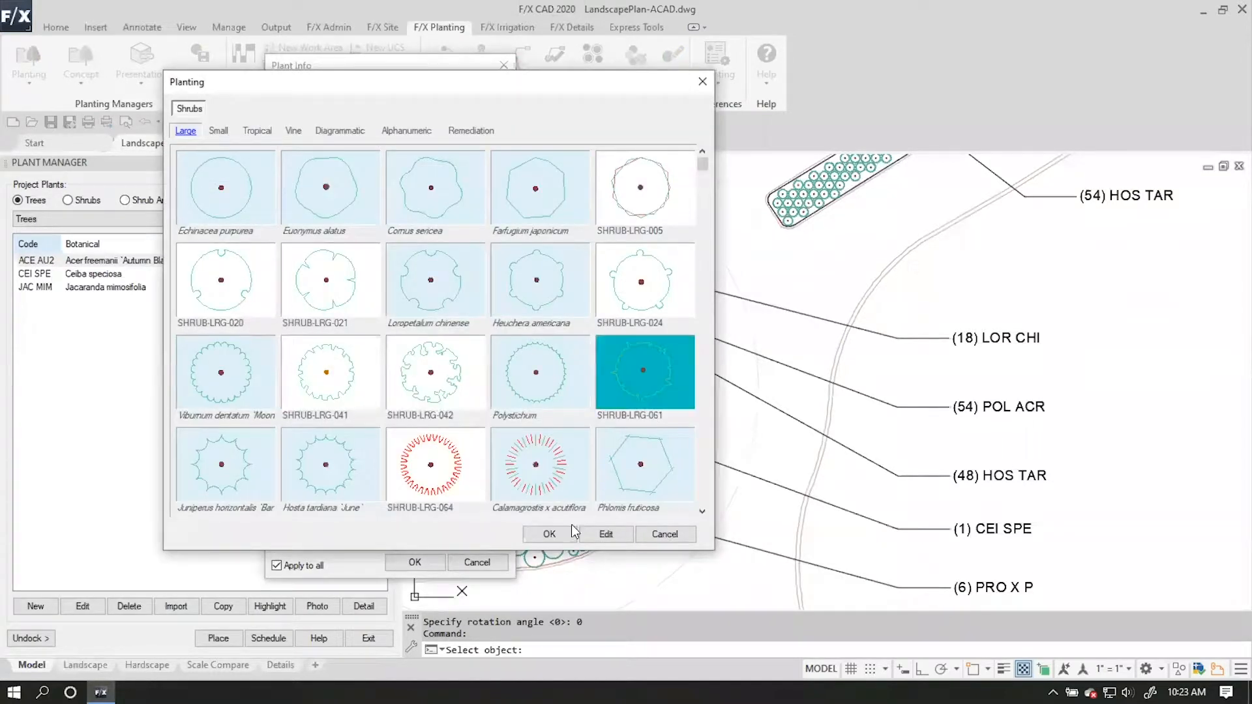
{"action": "left_click", "coordinate": [564, 536]}
{"action": "left_click", "coordinate": [415, 562]}
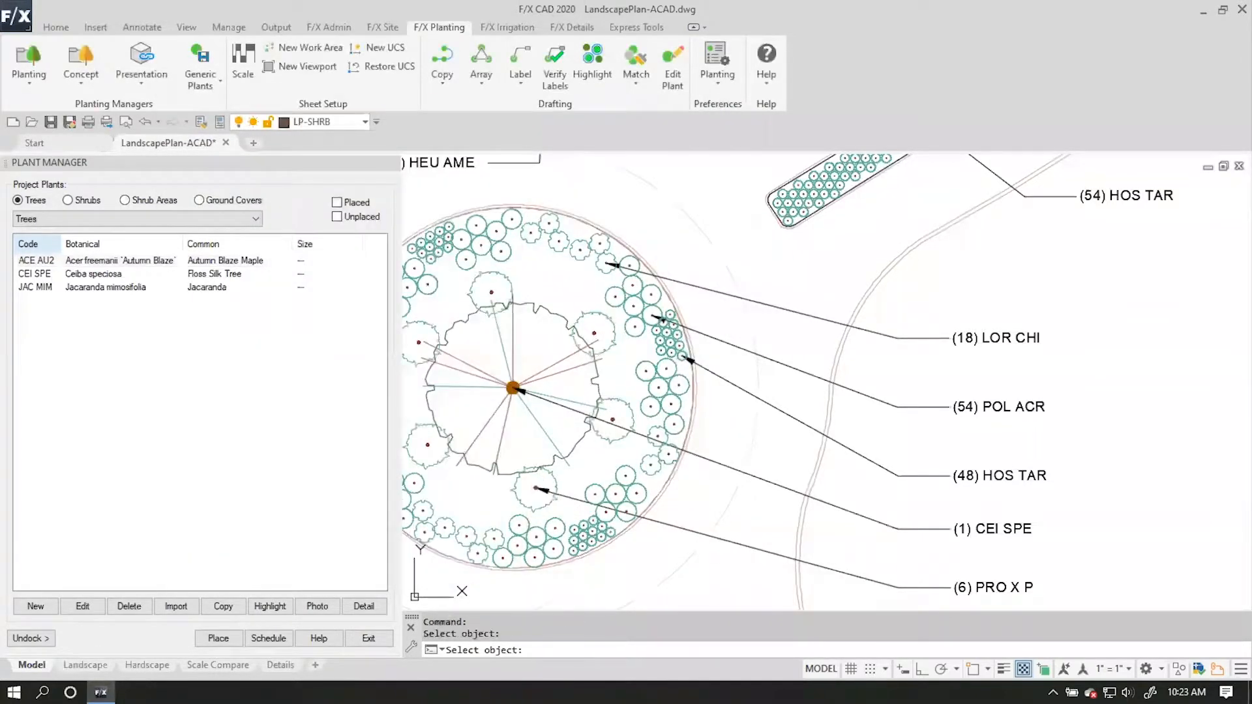
{"action": "scroll", "coordinate": [706, 407], "scroll_direction": "down", "scroll_amount": 2}
{"action": "scroll", "coordinate": [705, 405], "scroll_direction": "up", "scroll_amount": 1}
{"action": "mouse_move", "coordinate": [704, 405]}
{"action": "middle_mouse_down"}
{"action": "mouse_move", "coordinate": [475, 442]}
{"action": "mouse_move", "coordinate": [490, 471]}
{"action": "middle_mouse_up"}
{"action": "middle_click_drag", "start_coordinate": [626, 295], "coordinate": [601, 439]}
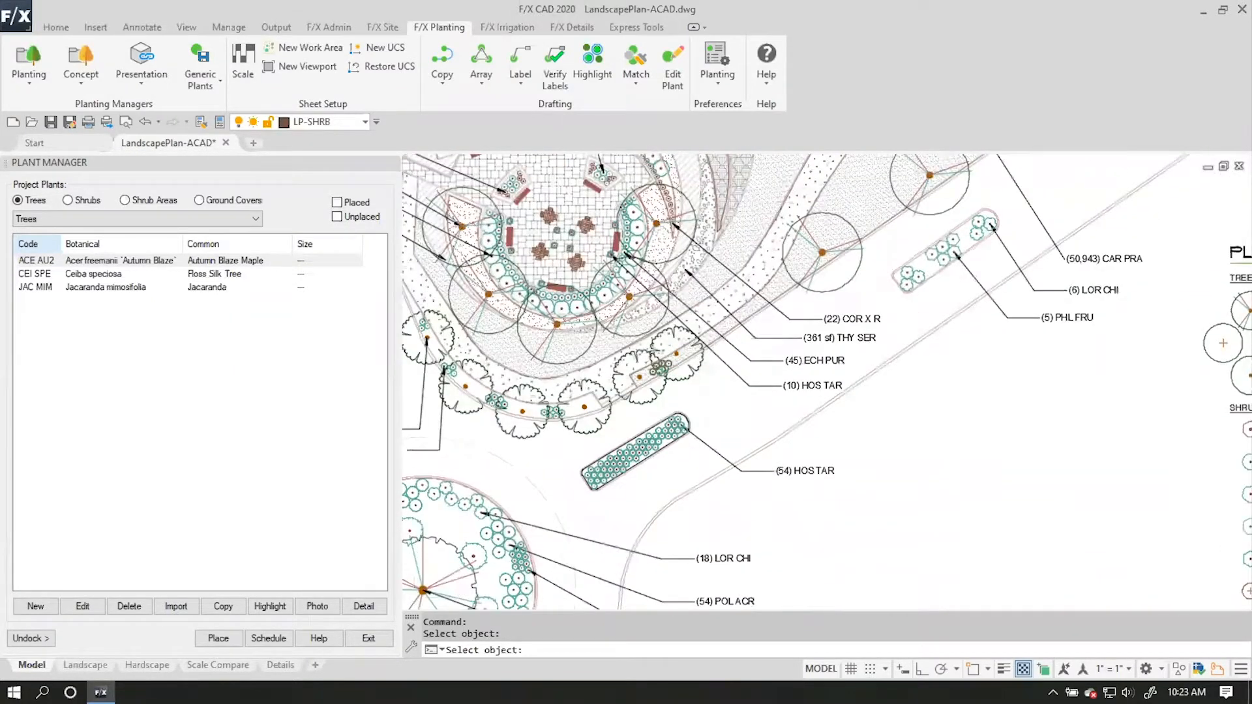
{"action": "scroll", "coordinate": [673, 369], "scroll_direction": "up", "scroll_amount": 5}
{"action": "scroll", "coordinate": [661, 340], "scroll_direction": "up", "scroll_amount": 4}
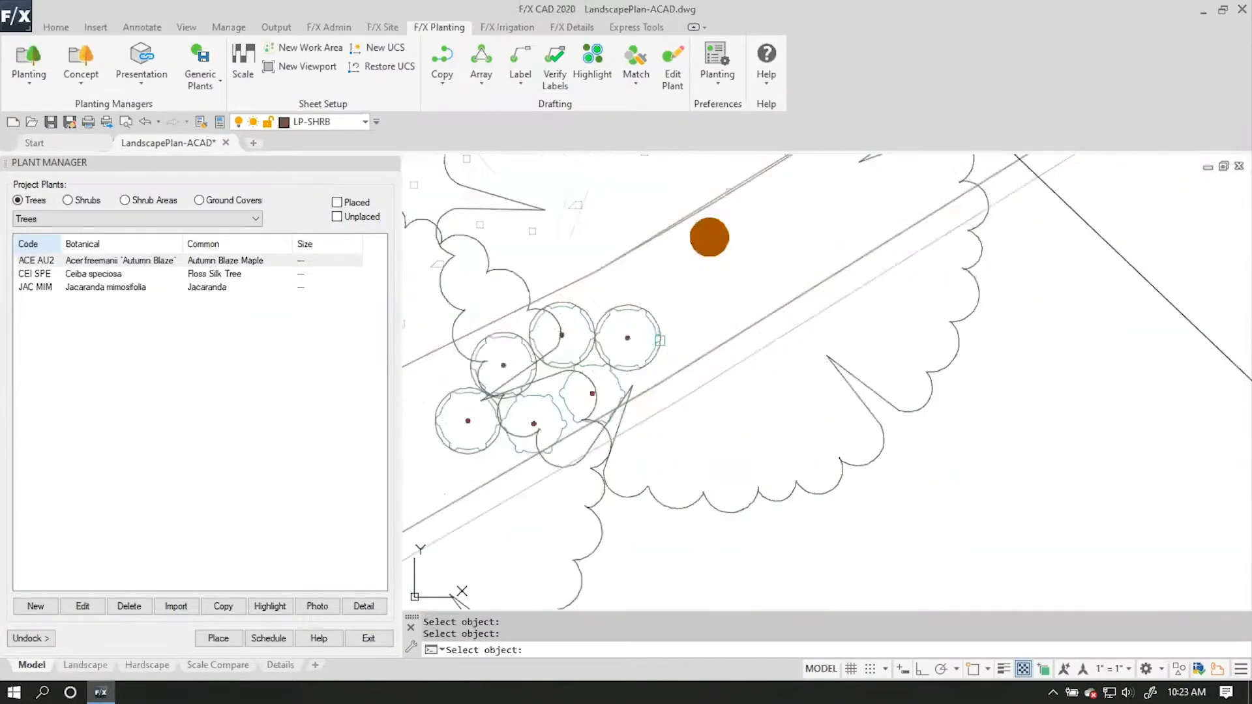
{"action": "left_click", "coordinate": [655, 339]}
{"action": "left_click", "coordinate": [617, 374]}
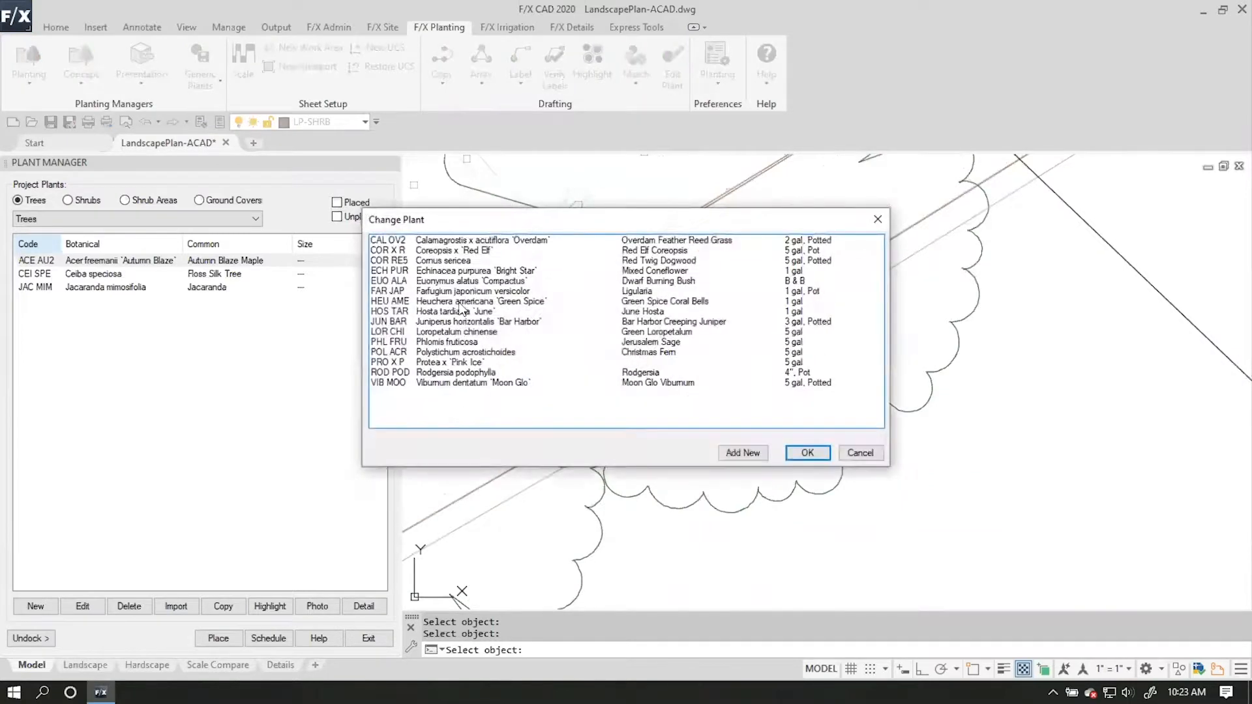
{"action": "left_click", "coordinate": [827, 455]}
Convert the shrub block at the (25) HEU AME callout to the project plant Heuchera americana 'Green Spice', keeping its assigned symbol.
{"action": "scroll", "coordinate": [929, 379], "scroll_direction": "down", "scroll_amount": 5}
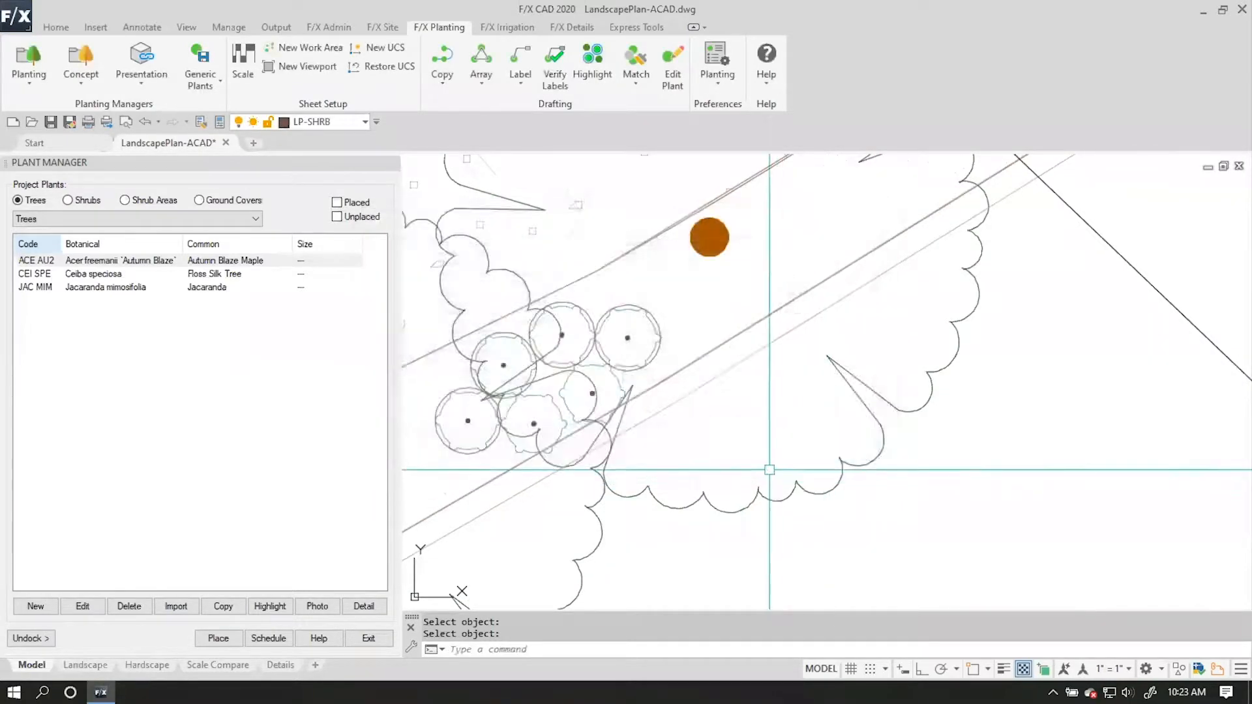
{"action": "middle_click_drag", "start_coordinate": [929, 378], "coordinate": [980, 381]}
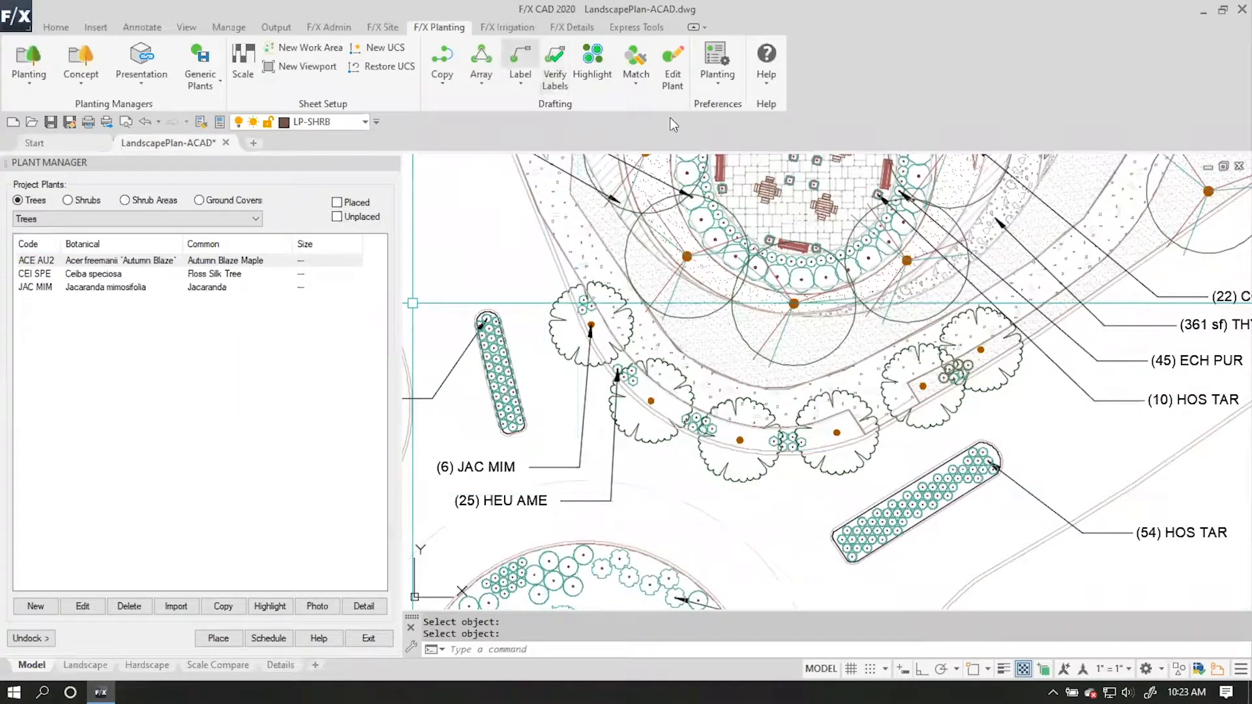
{"action": "left_click", "coordinate": [672, 71]}
{"action": "left_click", "coordinate": [609, 362]}
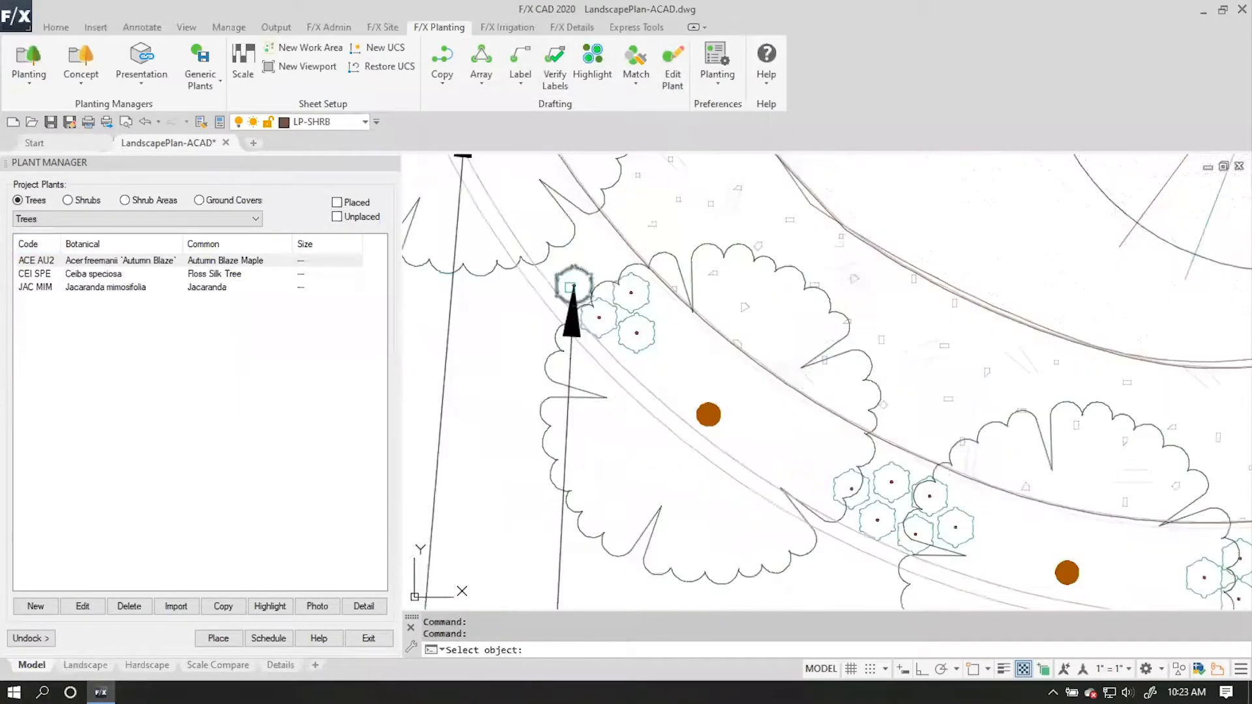
{"action": "left_click", "coordinate": [597, 372]}
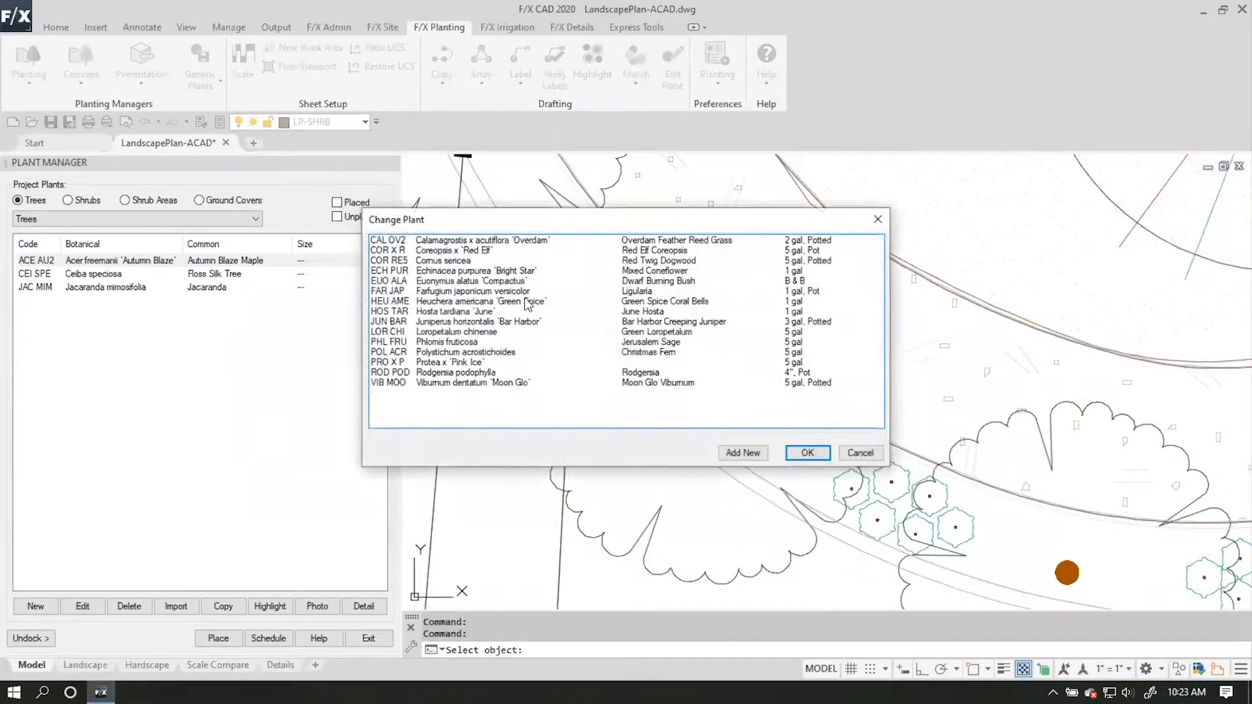
{"action": "left_click", "coordinate": [444, 302]}
{"action": "left_click", "coordinate": [808, 453]}
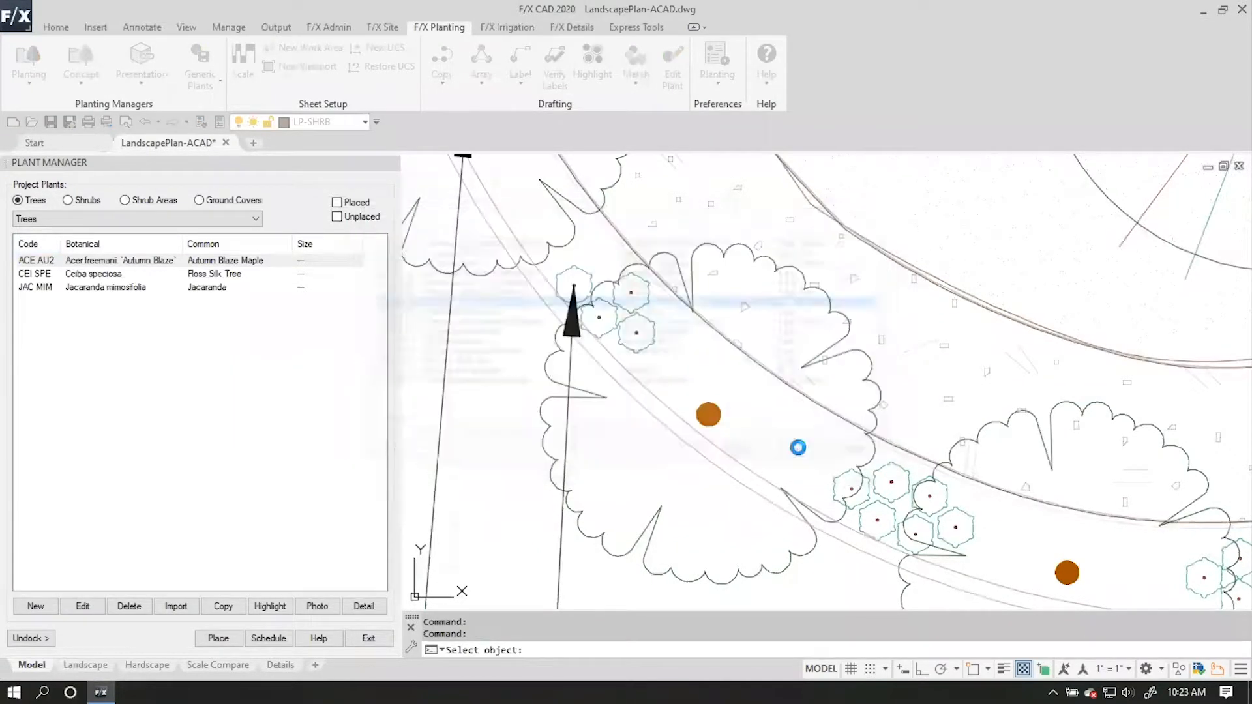
{"action": "left_click", "coordinate": [414, 560]}
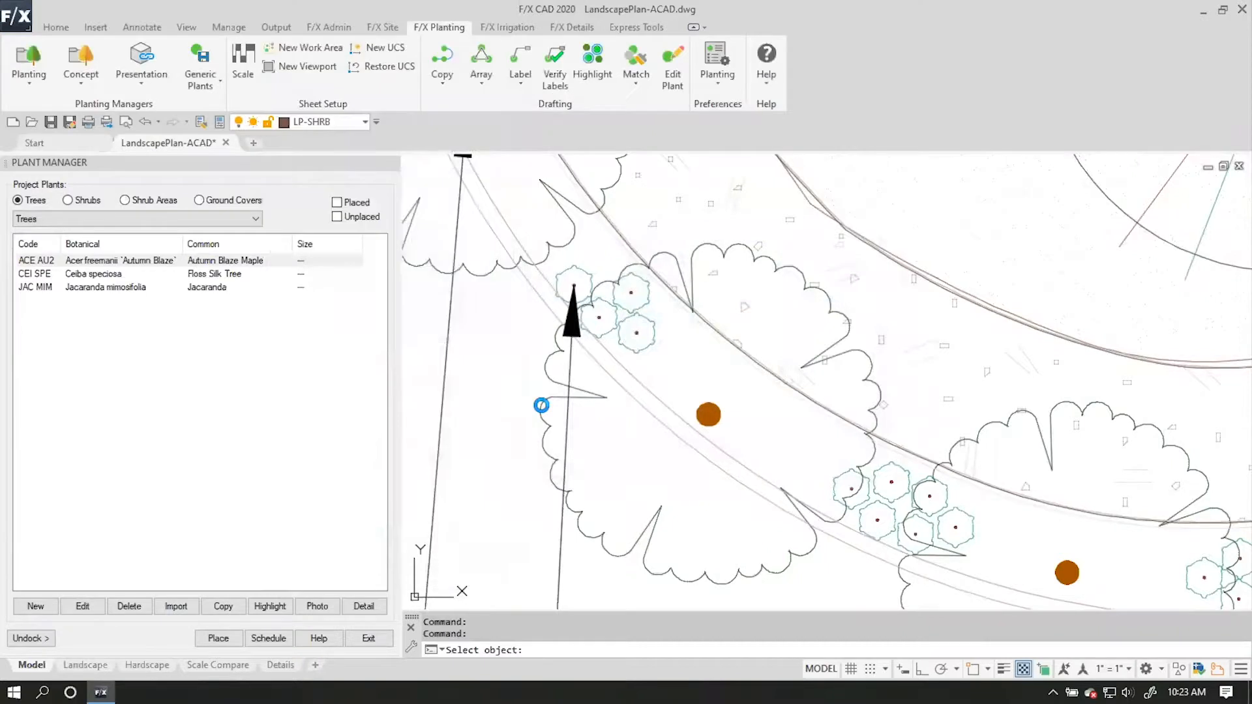
{"action": "scroll", "coordinate": [720, 350], "scroll_direction": "down", "scroll_amount": 6}
{"action": "mouse_move", "coordinate": [724, 355]}
{"action": "middle_mouse_down"}
{"action": "mouse_move", "coordinate": [702, 413]}
{"action": "mouse_move", "coordinate": [632, 311]}
{"action": "mouse_move", "coordinate": [423, 431]}
{"action": "middle_mouse_up"}
{"action": "middle_click_drag", "start_coordinate": [724, 335], "coordinate": [936, 427]}
{"action": "scroll", "coordinate": [674, 308], "scroll_direction": "up", "scroll_amount": 6}
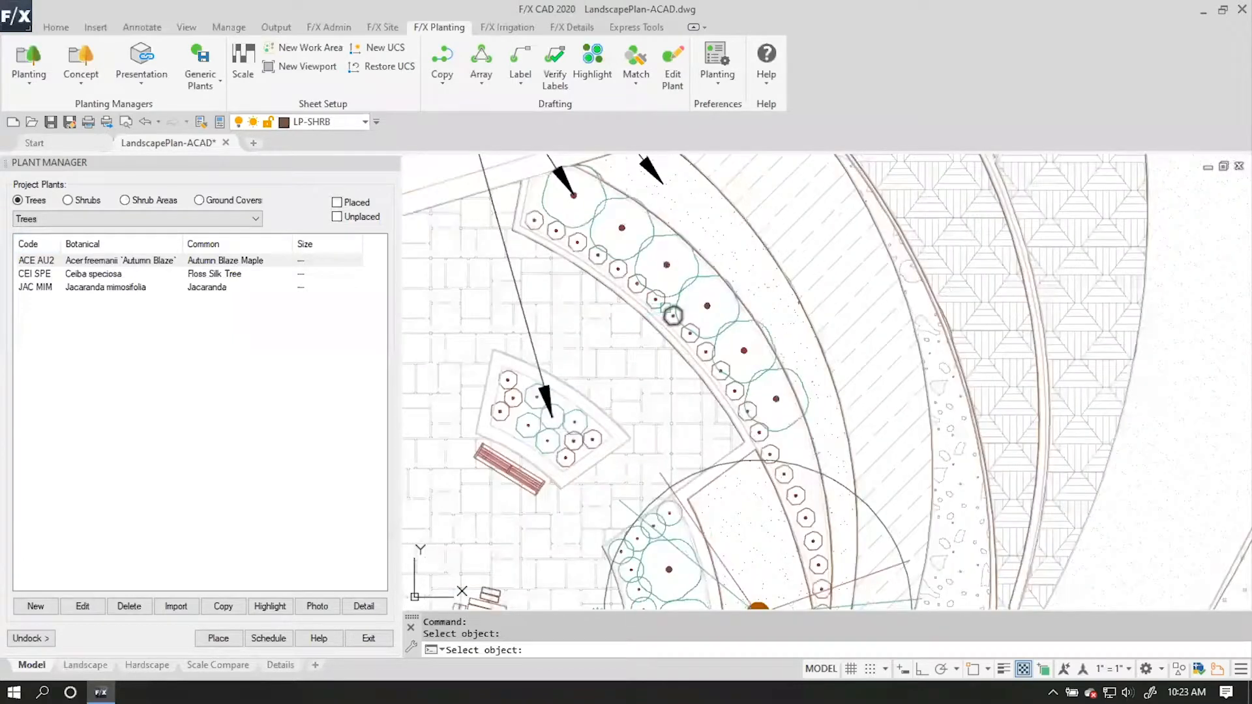
{"action": "left_click", "coordinate": [672, 315]}
{"action": "left_click", "coordinate": [598, 370]}
{"action": "left_click_drag", "start_coordinate": [691, 220], "coordinate": [392, 278]}
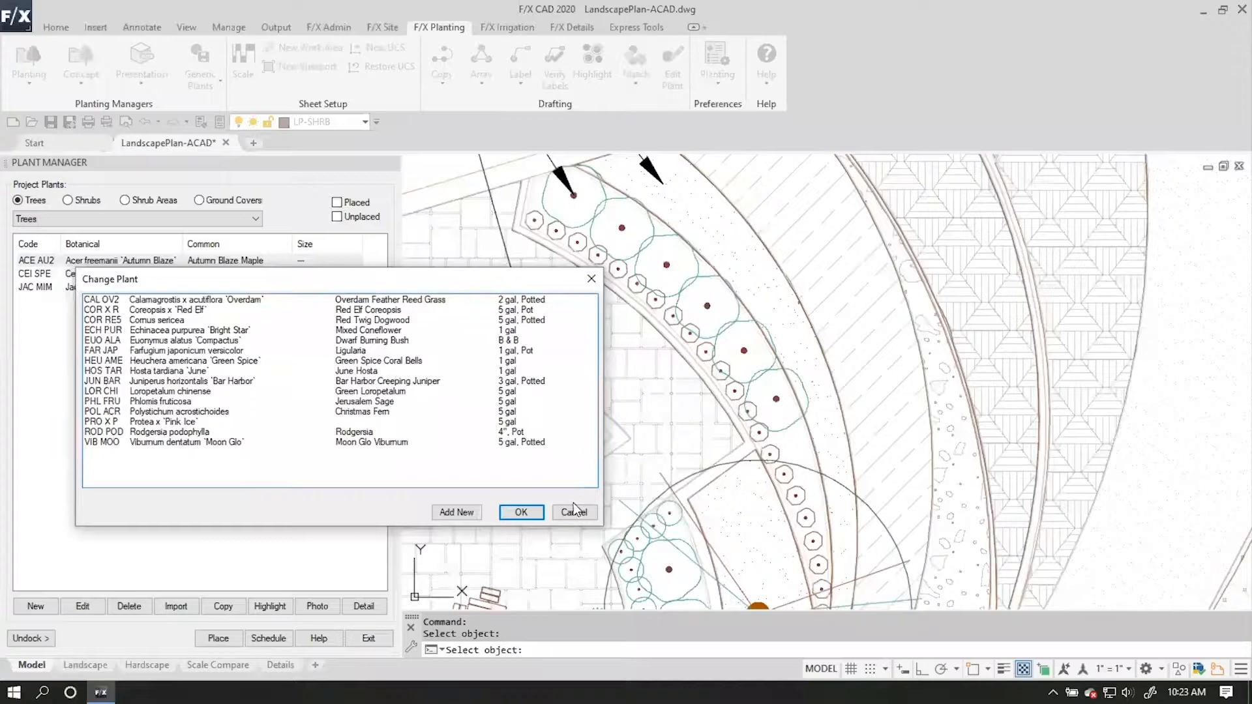
{"action": "left_click", "coordinate": [573, 512]}
Convert the shrub block at the (22) COR X R callout to the project plant Coreopsis x 'Red Elf'.
{"action": "scroll", "coordinate": [711, 175], "scroll_direction": "down", "scroll_amount": 3}
{"action": "middle_click_drag", "start_coordinate": [711, 175], "coordinate": [617, 251]}
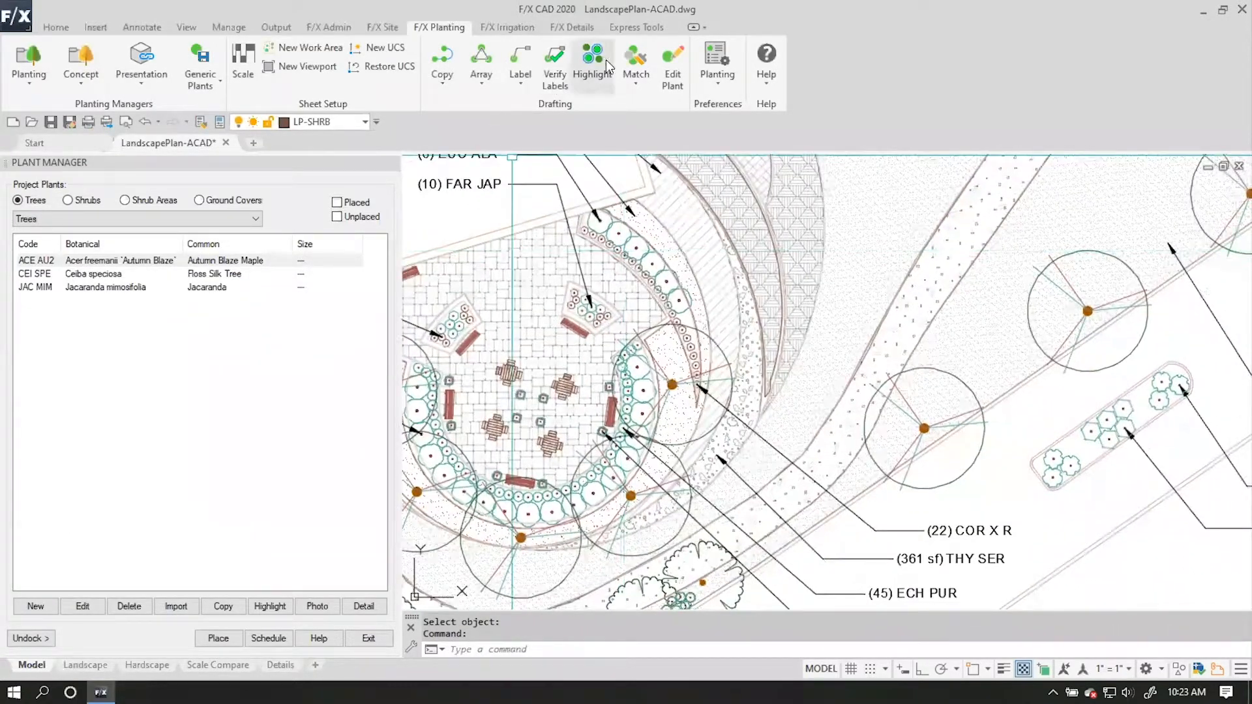
{"action": "left_click", "coordinate": [669, 65]}
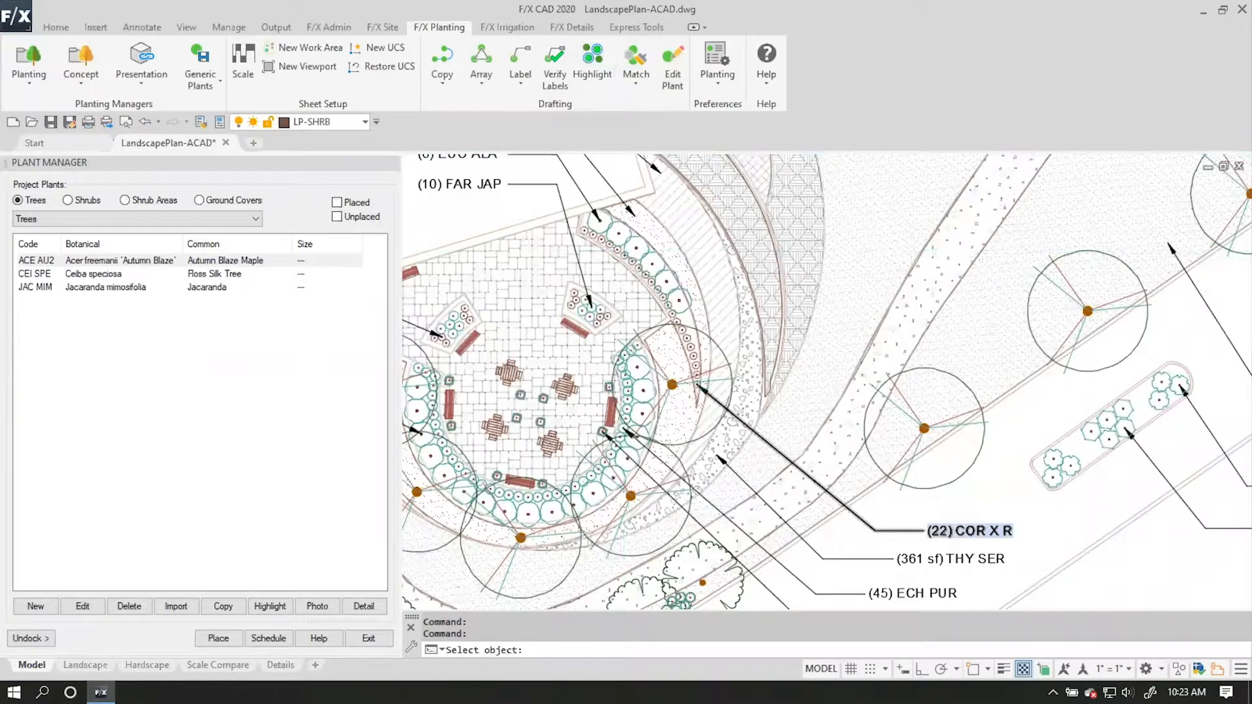
{"action": "scroll", "coordinate": [706, 384], "scroll_direction": "up", "scroll_amount": 2}
{"action": "left_click", "coordinate": [690, 355]}
{"action": "left_click", "coordinate": [598, 370]}
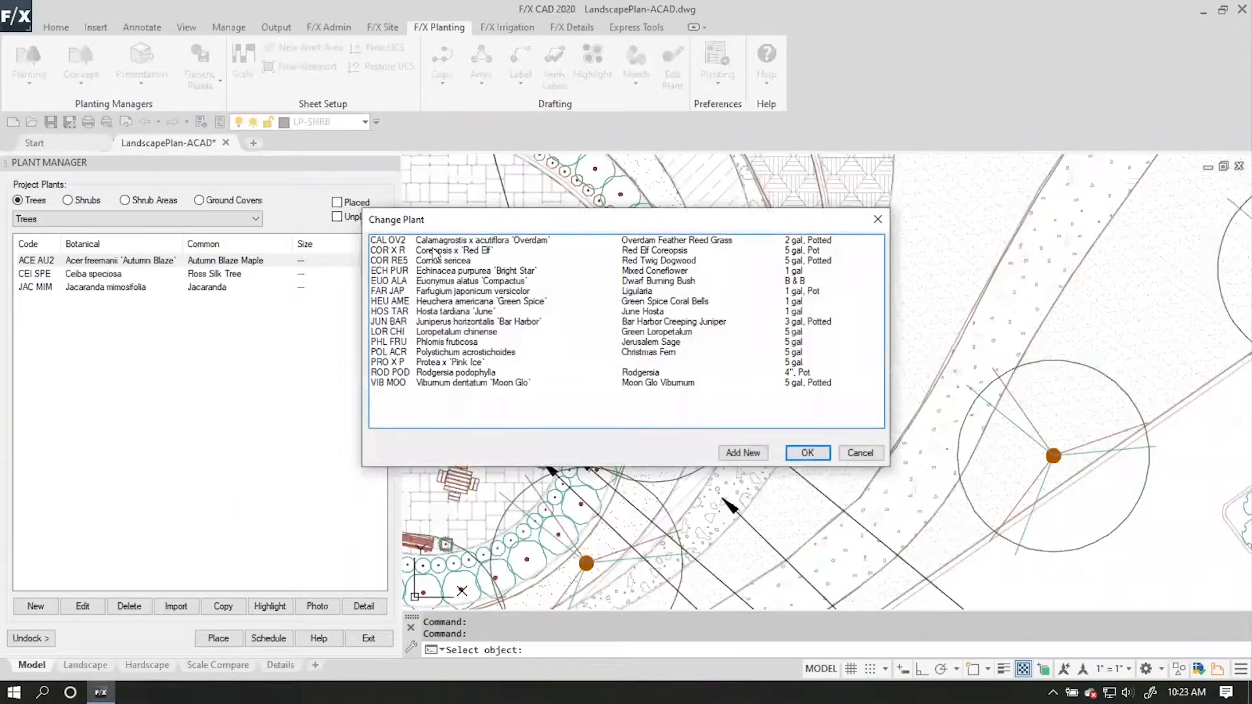
{"action": "left_click", "coordinate": [442, 251]}
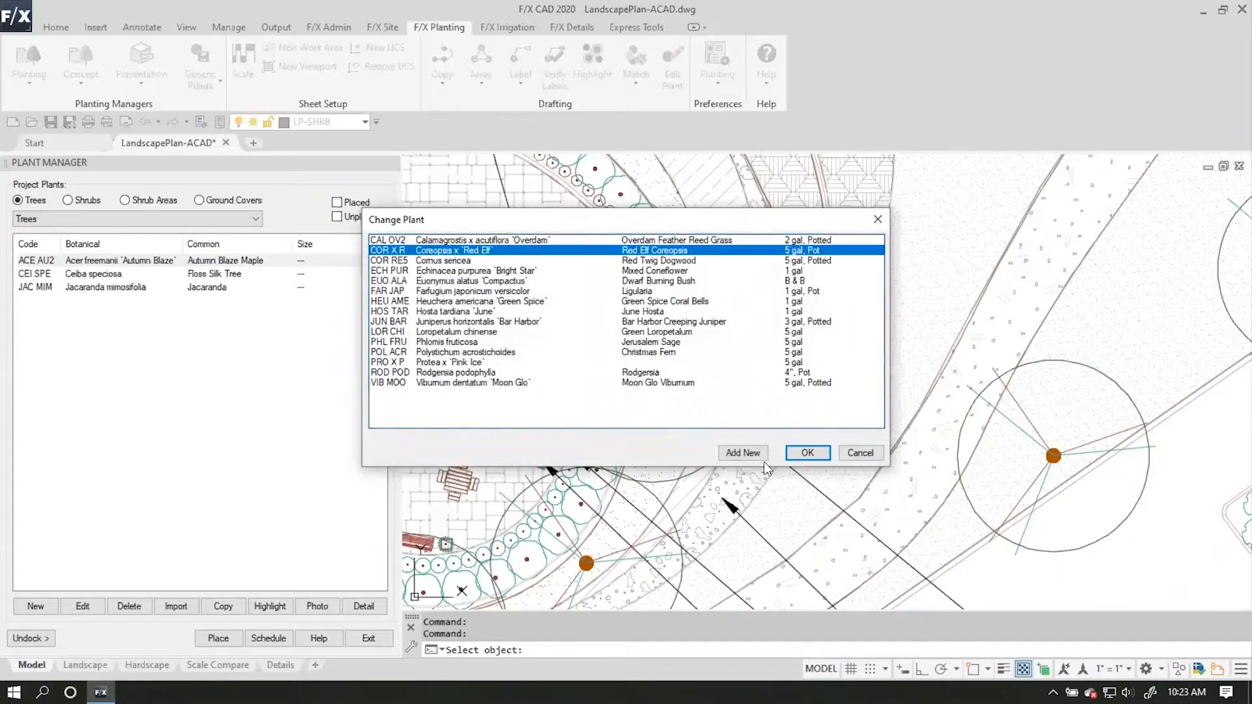
{"action": "left_click", "coordinate": [808, 452]}
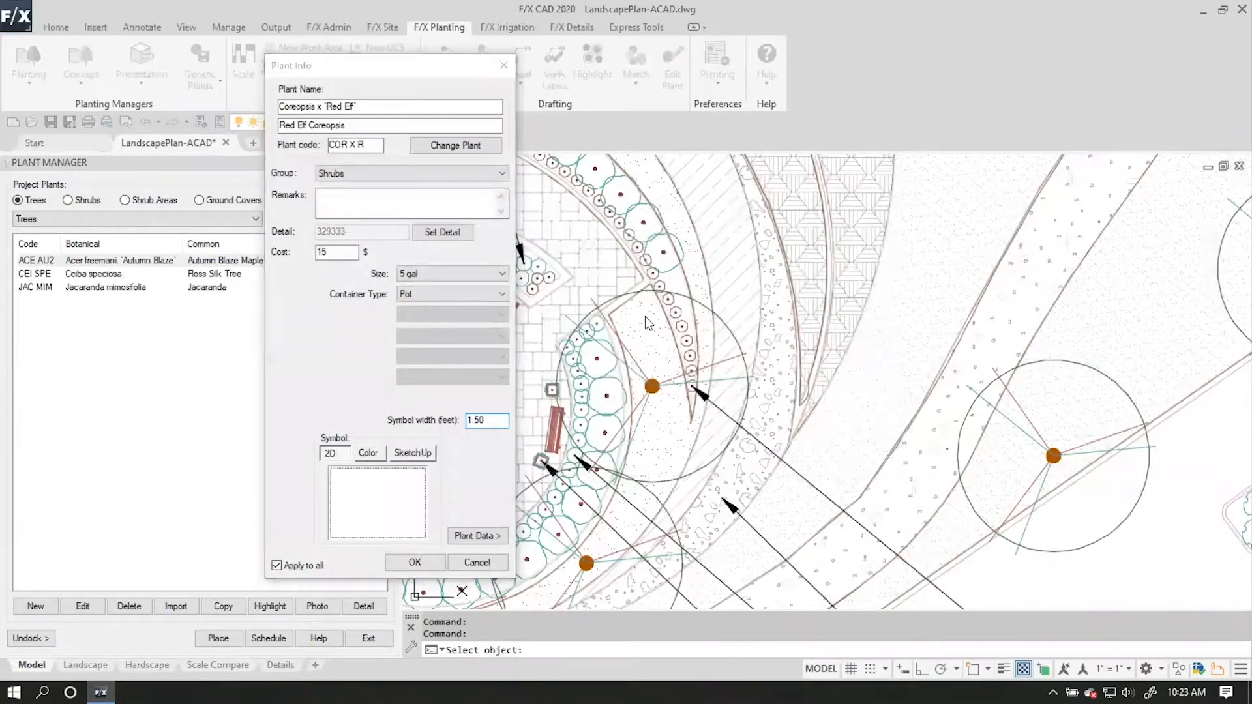
Assign the large shrub symbol SHRUB-LRG-041 as the 2D symbol of Coreopsis x 'Red Elf' and apply it to all.
{"action": "left_click", "coordinate": [325, 371]}
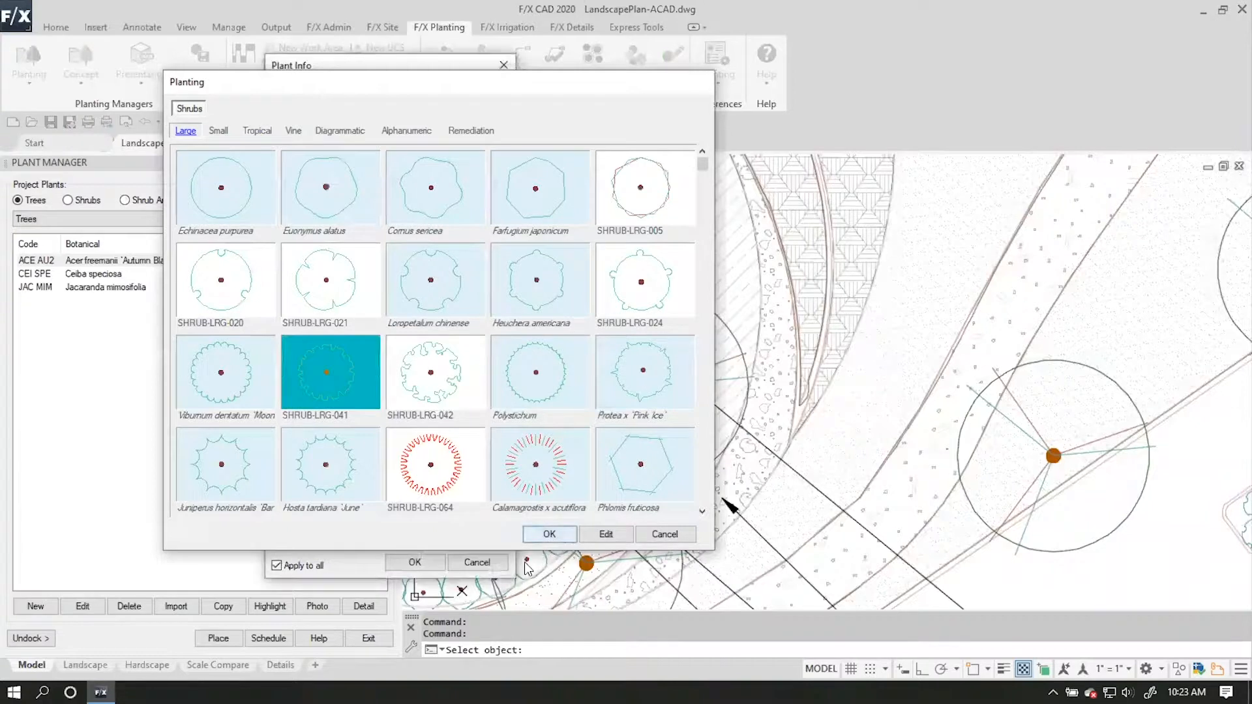
{"action": "left_click", "coordinate": [549, 534]}
{"action": "left_click", "coordinate": [420, 563]}
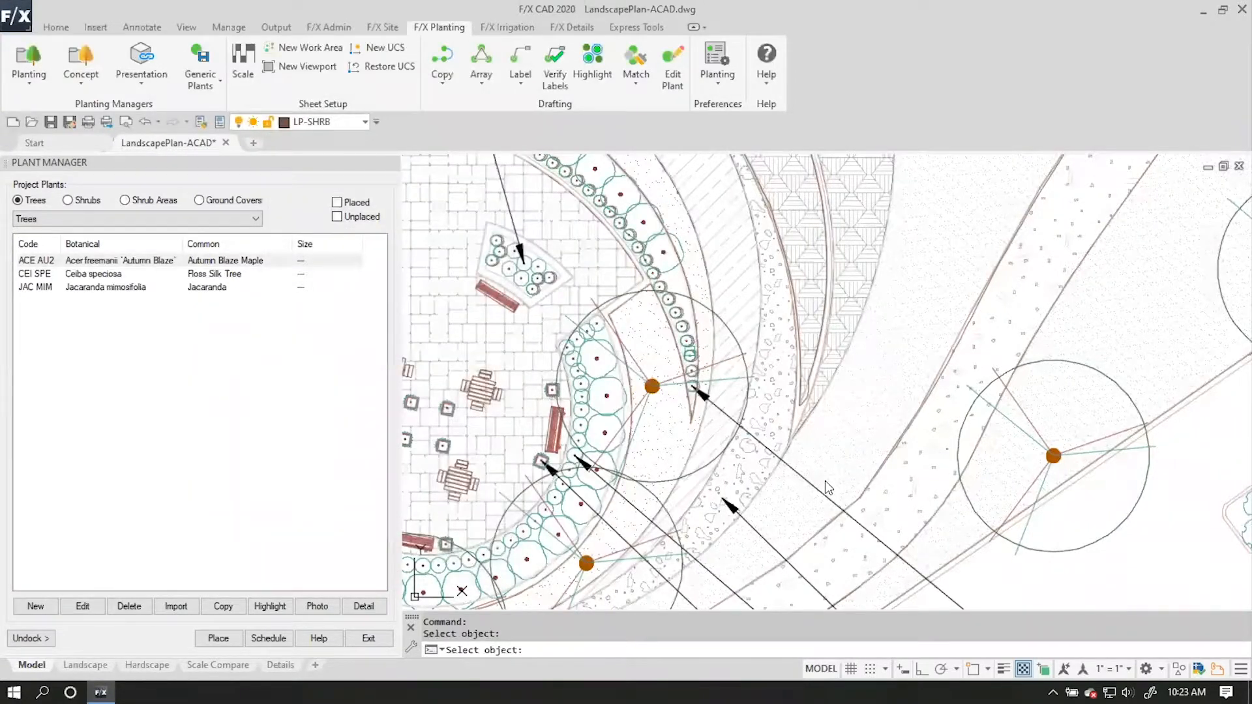
End the pending plant selection and list the project's ground covers in the plant manager.
{"action": "scroll", "coordinate": [824, 480], "scroll_direction": "down", "scroll_amount": 2}
{"action": "middle_click_drag", "start_coordinate": [824, 479], "coordinate": [853, 279]}
{"action": "scroll", "coordinate": [606, 246], "scroll_direction": "up", "scroll_amount": 4}
{"action": "scroll", "coordinate": [610, 264], "scroll_direction": "down", "scroll_amount": 4}
{"action": "scroll", "coordinate": [669, 457], "scroll_direction": "down", "scroll_amount": 4}
{"action": "scroll", "coordinate": [587, 456], "scroll_direction": "up", "scroll_amount": 6}
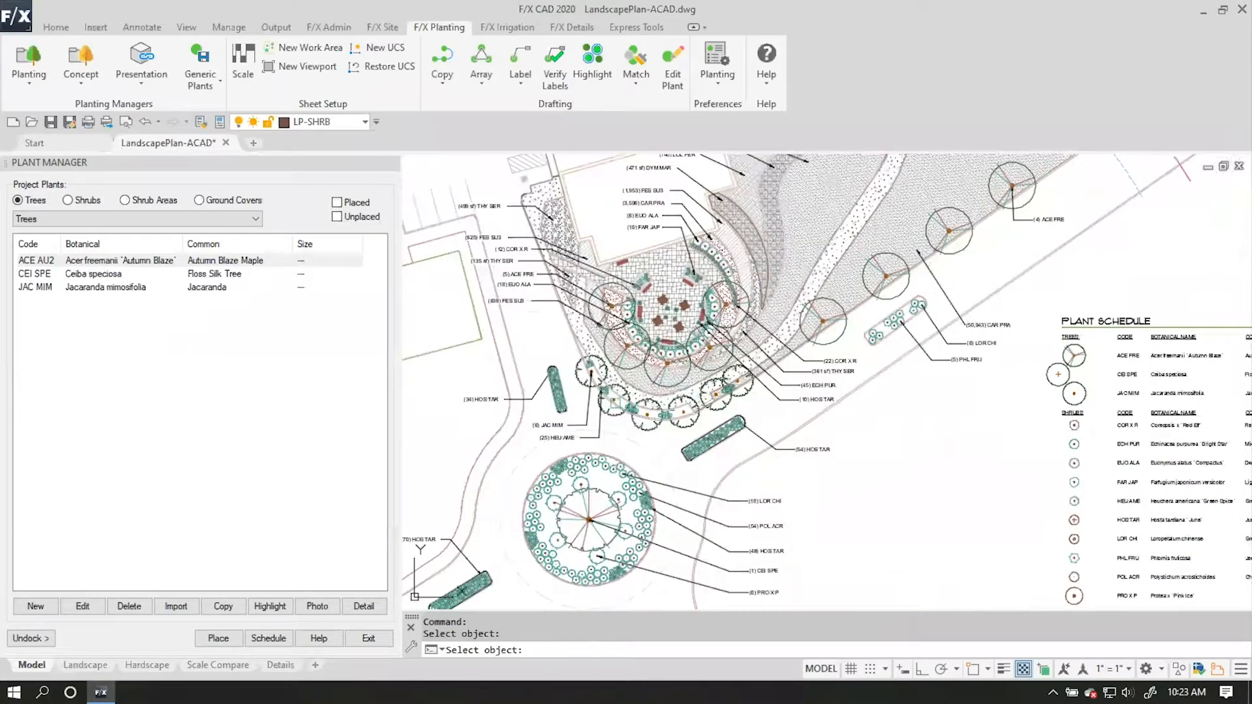
{"action": "scroll", "coordinate": [739, 437], "scroll_direction": "down", "scroll_amount": 4}
{"action": "middle_click_drag", "start_coordinate": [740, 437], "coordinate": [642, 534]}
{"action": "middle_click_drag", "start_coordinate": [910, 404], "coordinate": [767, 398]}
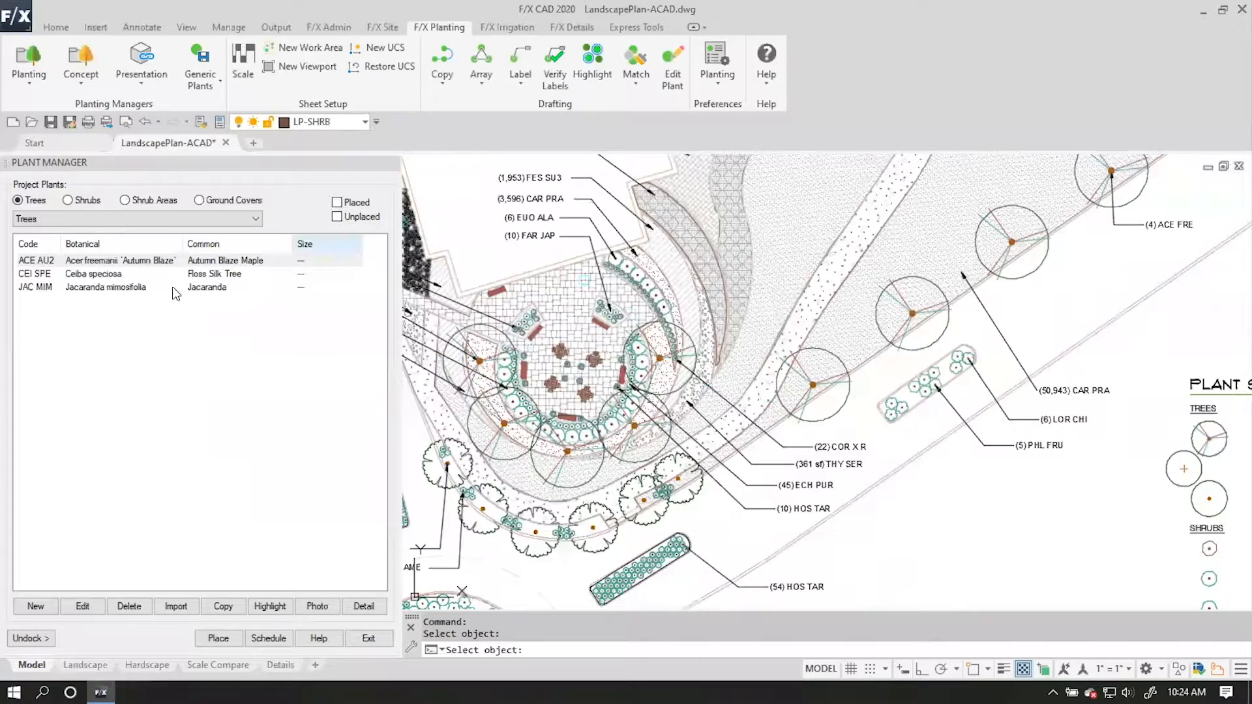
{"action": "key", "text": "Escape"}
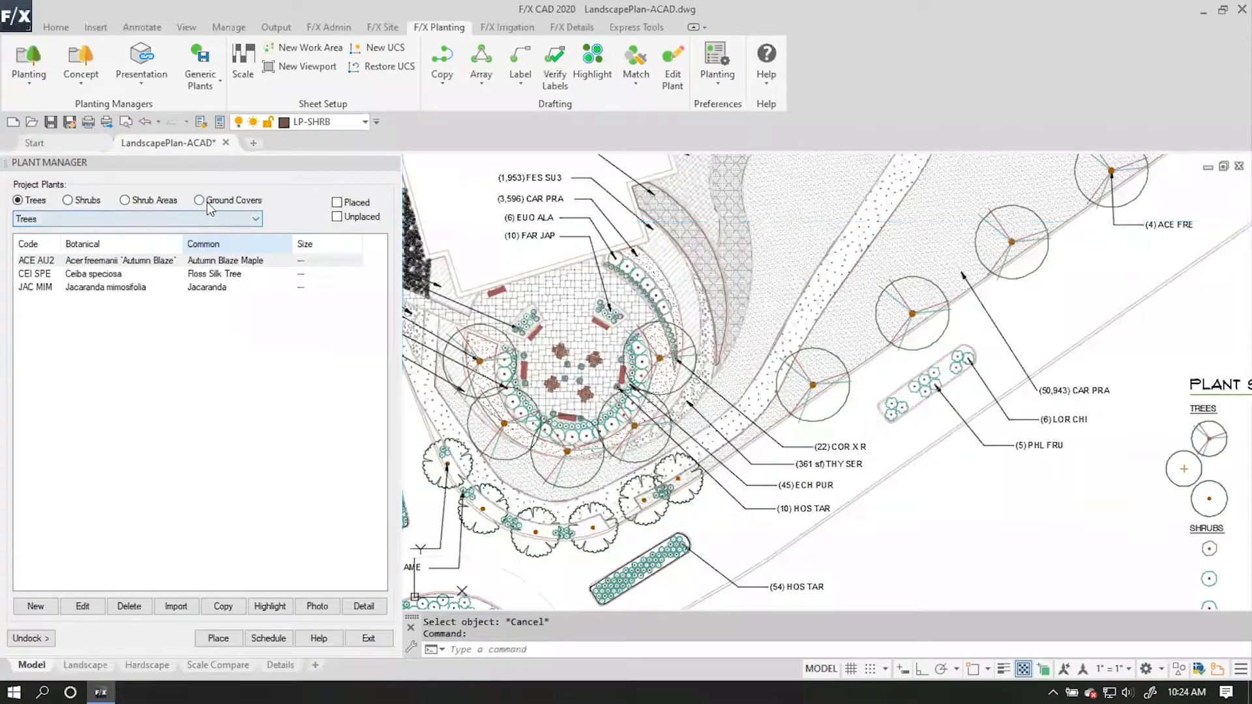
{"action": "left_click", "coordinate": [200, 200]}
Try to open the plant data of the ground cover hatch at the (499 sf) THY SER callout.
{"action": "middle_click_drag", "start_coordinate": [682, 424], "coordinate": [812, 424]}
{"action": "middle_click_drag", "start_coordinate": [648, 242], "coordinate": [777, 298]}
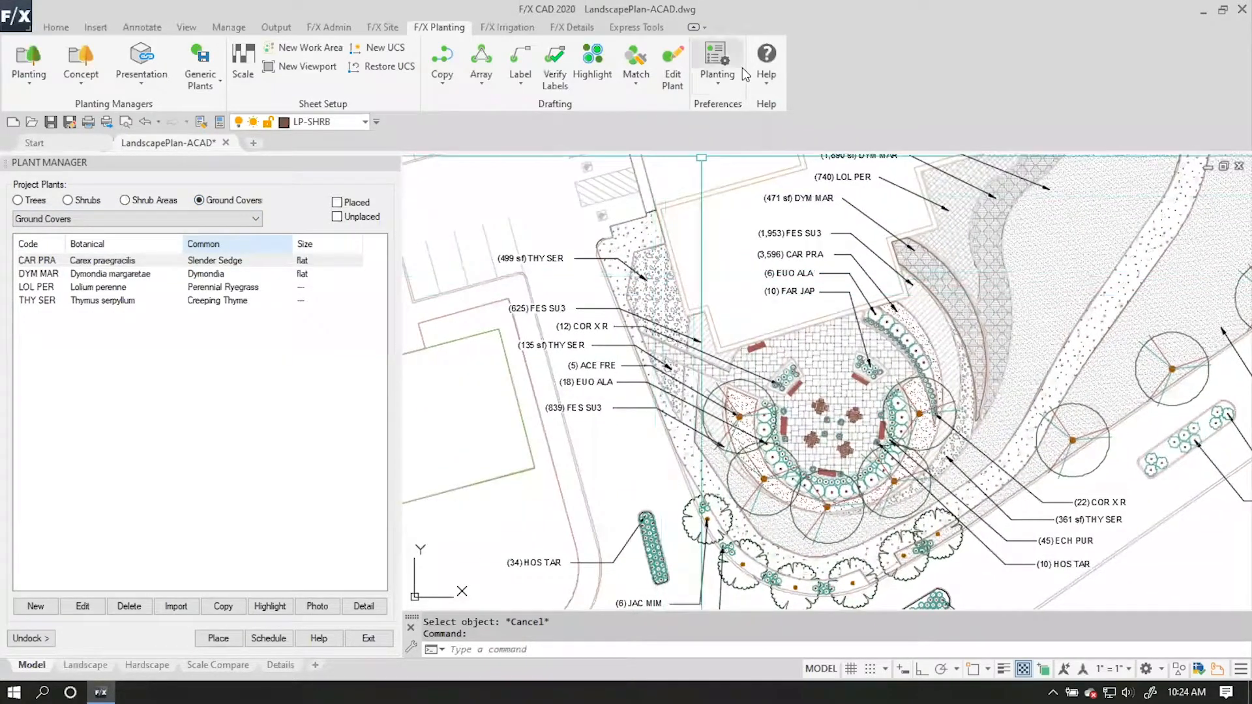
{"action": "left_click", "coordinate": [676, 62]}
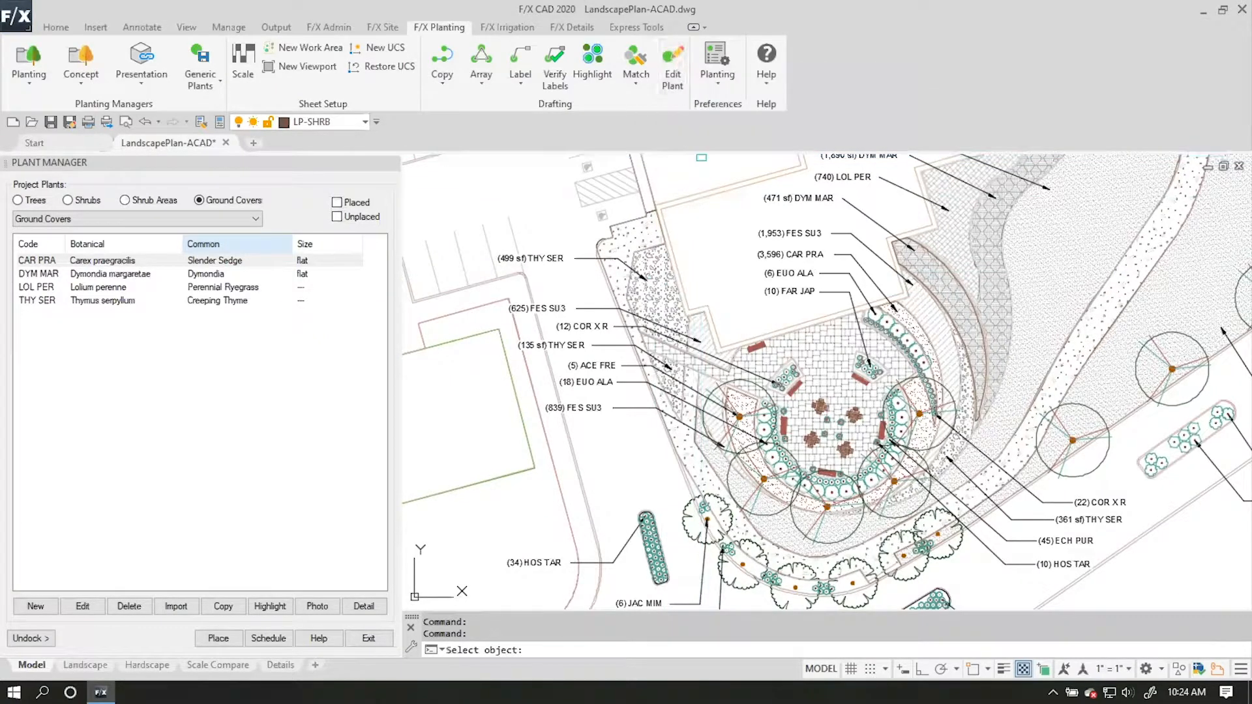
{"action": "left_click", "coordinate": [652, 267]}
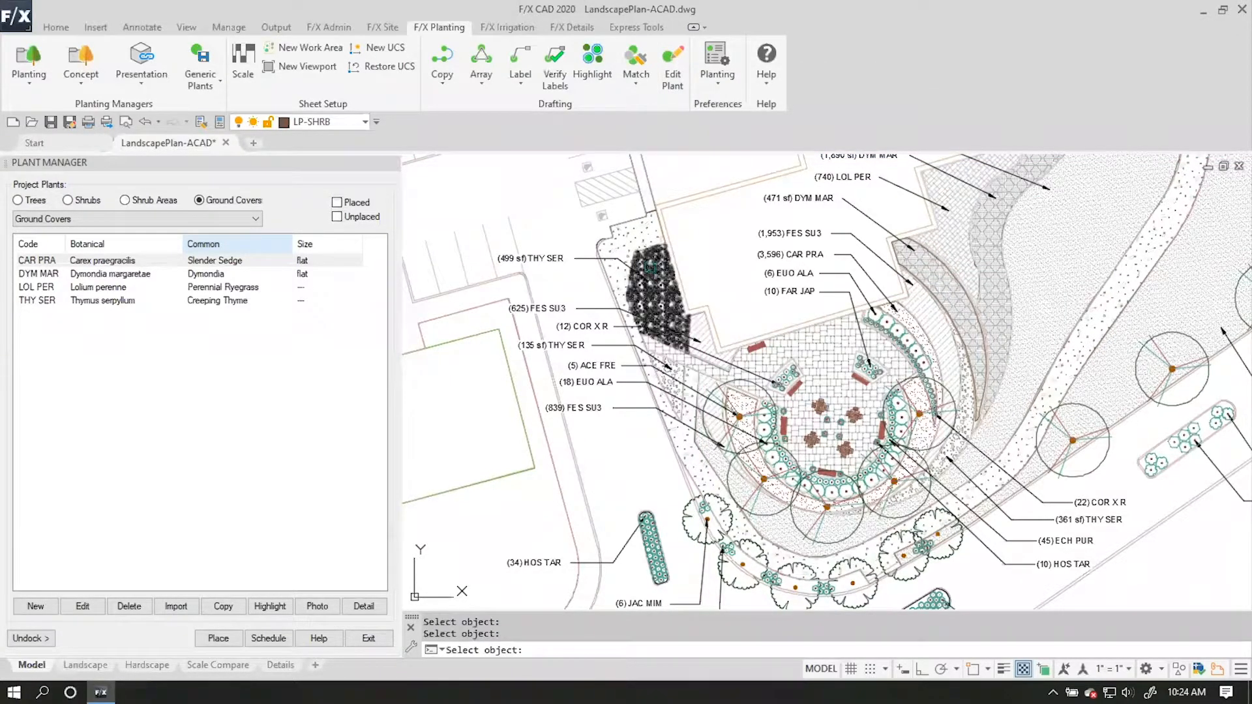
{"action": "key", "text": "Escape"}
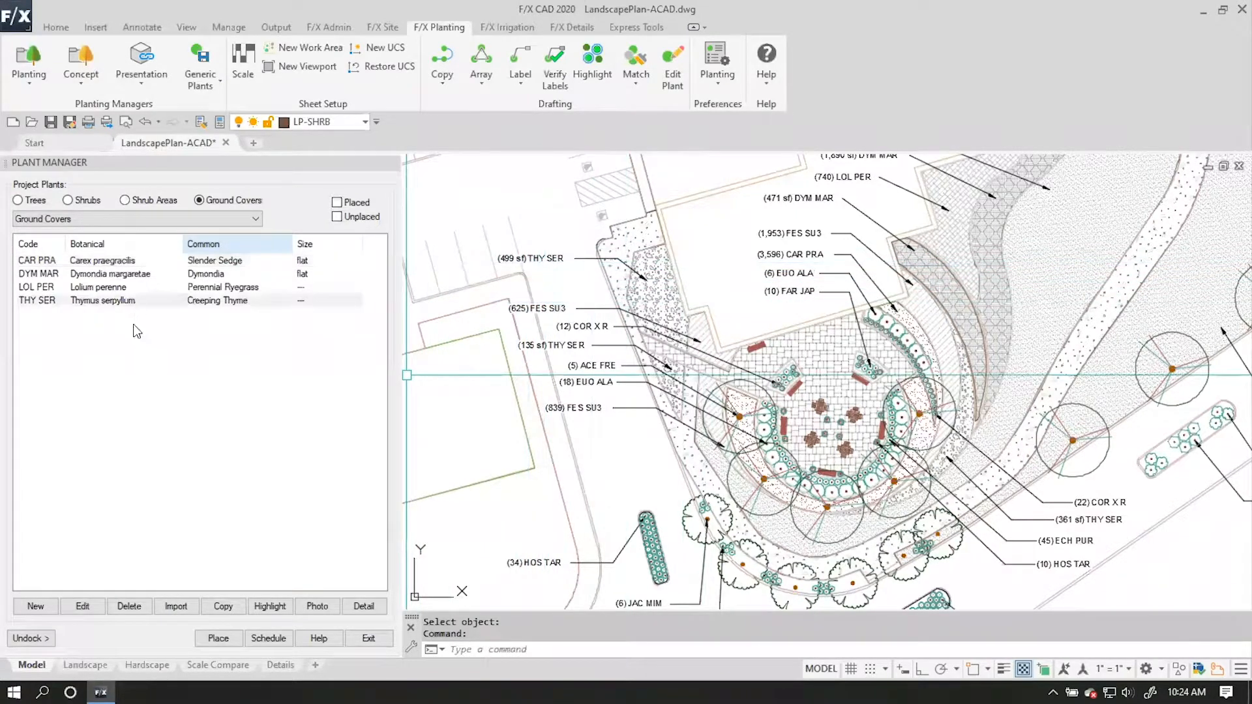
Assign GROUNDCOVER009 as the 2D symbol of Thymus serpyllum, set its plant spacing to 6 in. and apply to all.
{"action": "left_click", "coordinate": [82, 606]}
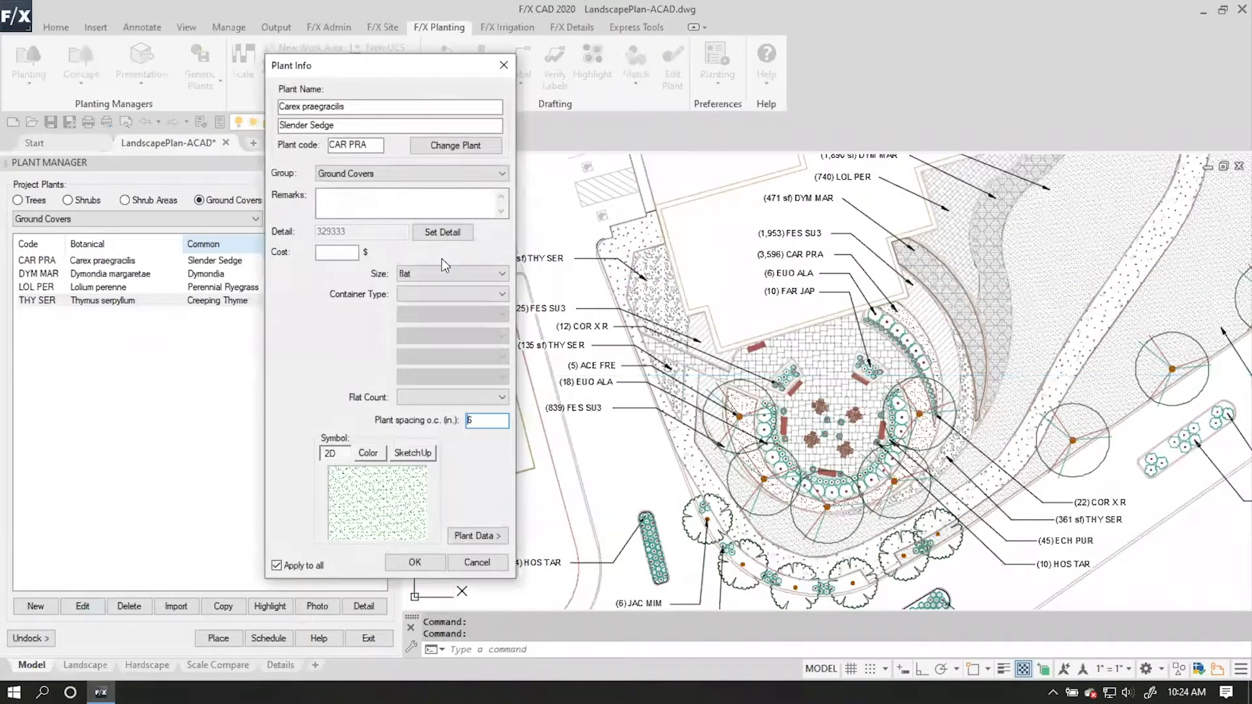
{"action": "left_click", "coordinate": [477, 562]}
{"action": "left_click", "coordinate": [130, 300]}
{"action": "left_click", "coordinate": [80, 607]}
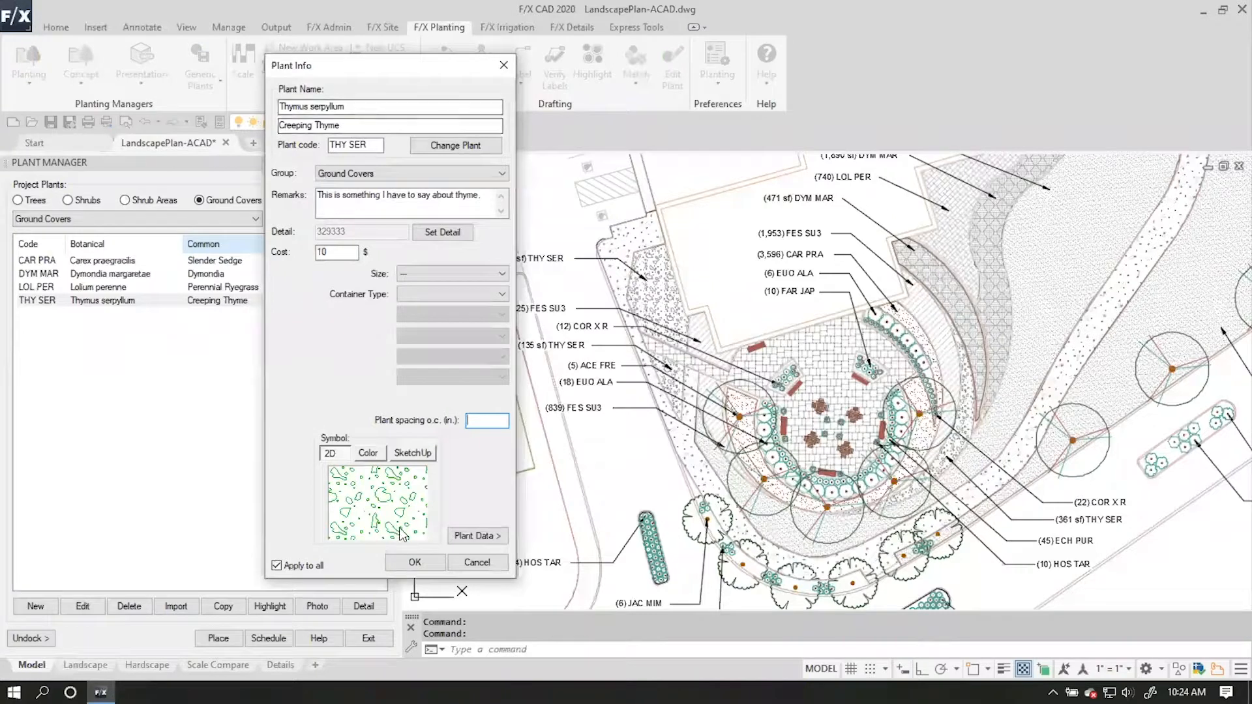
{"action": "left_click", "coordinate": [417, 501]}
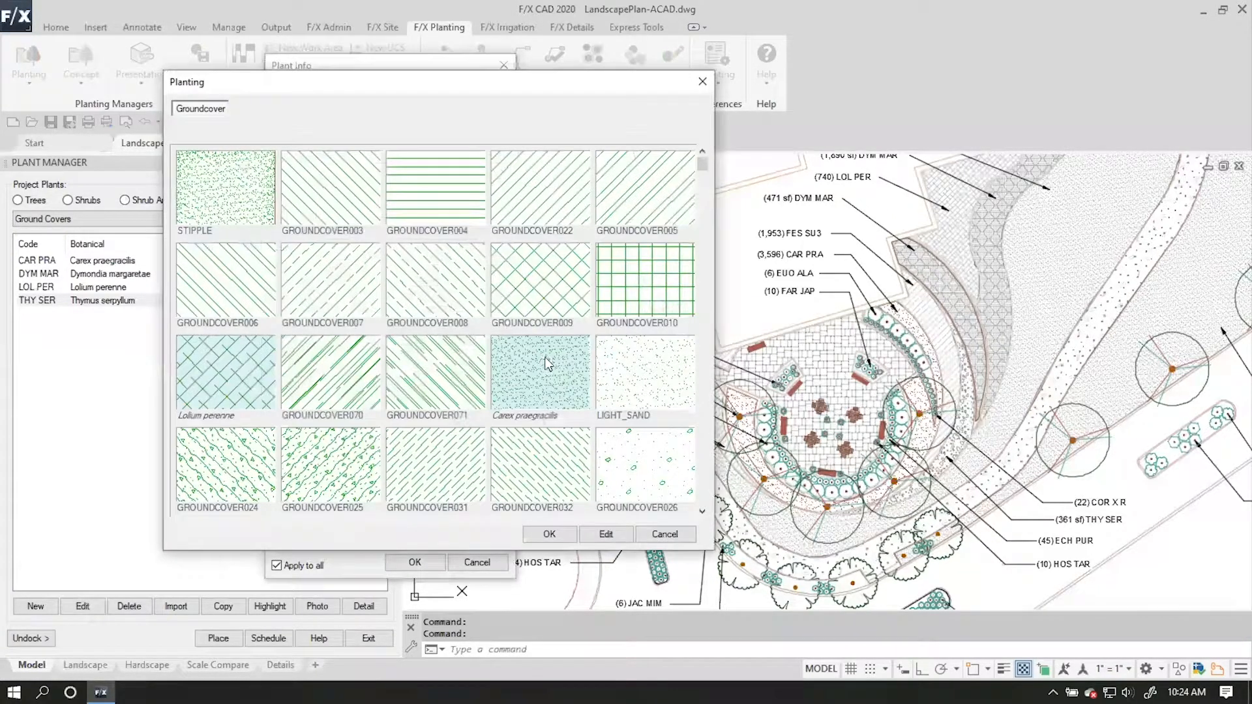
{"action": "left_click", "coordinate": [556, 283]}
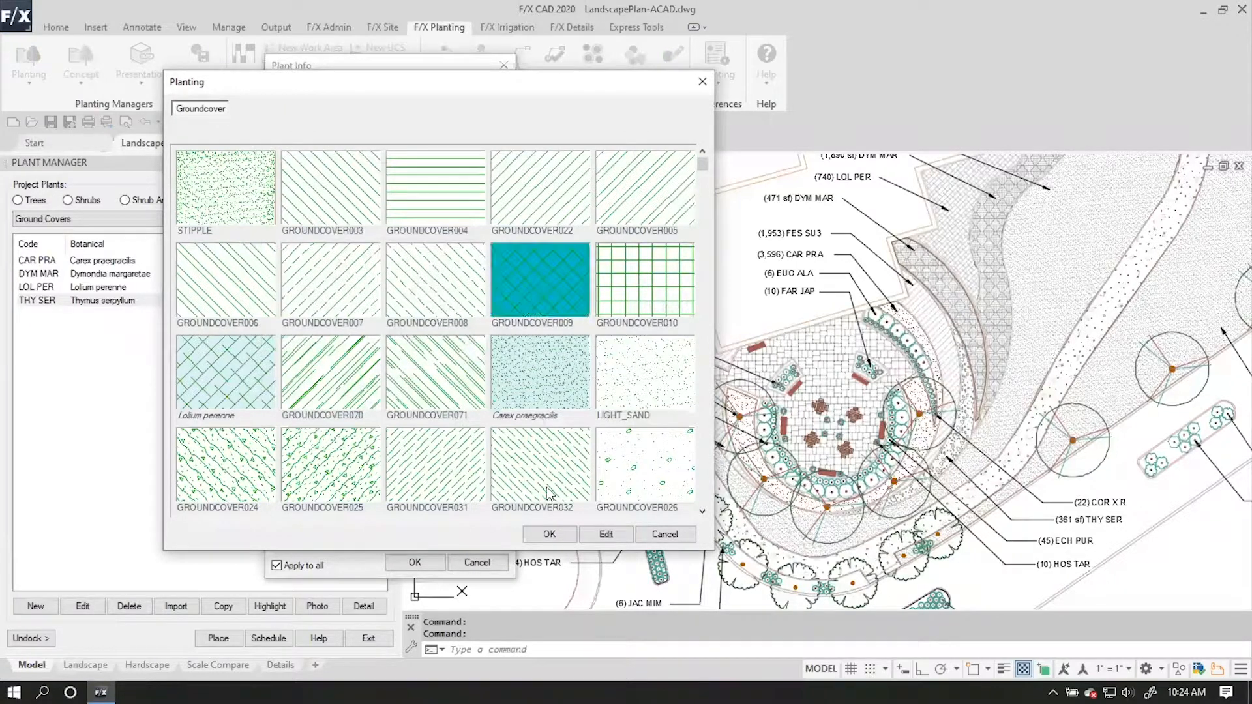
{"action": "left_click", "coordinate": [549, 535]}
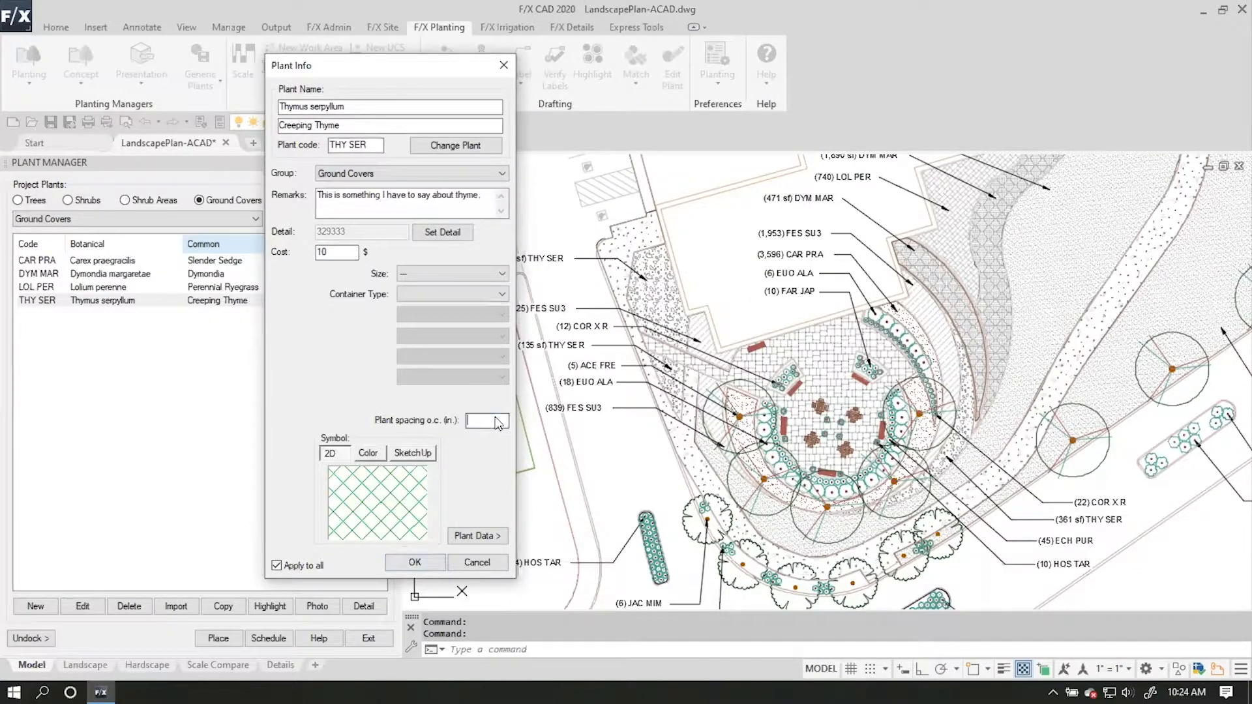
{"action": "left_click", "coordinate": [415, 562]}
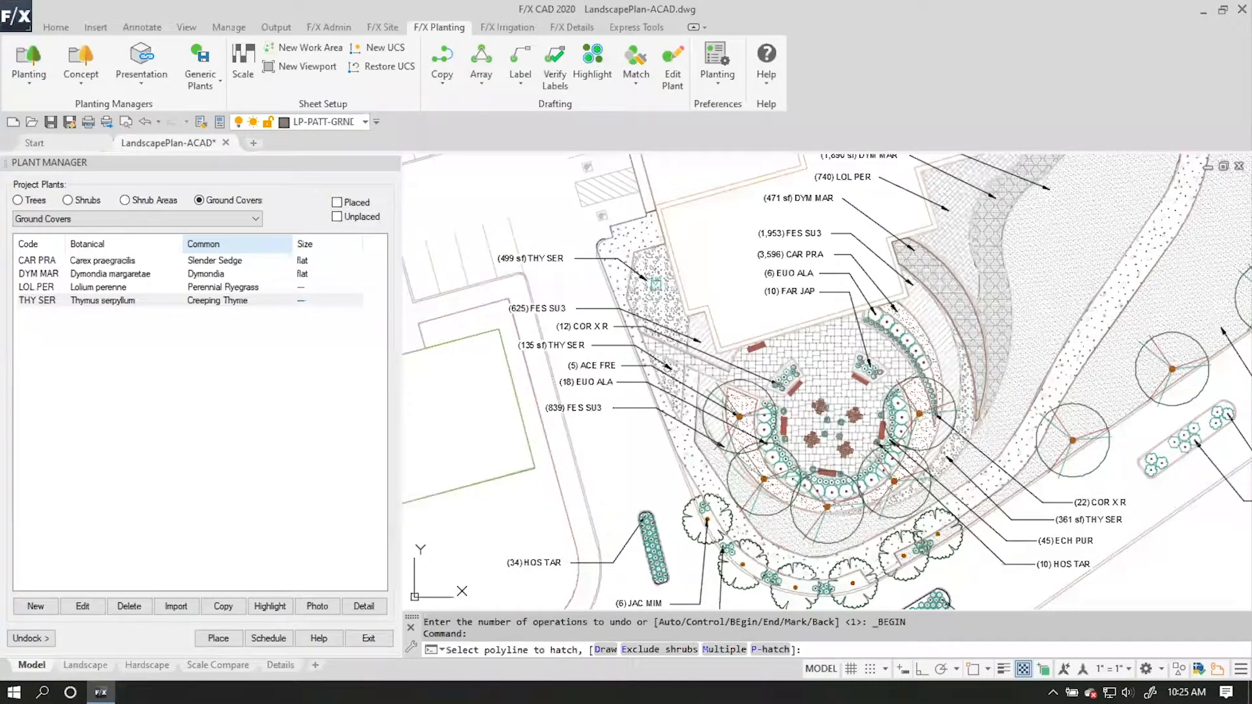
Place Thymus serpyllum in the areas at the (499 sf) and (135 sf) THY SER callouts, changing their polylines to the current plant.
{"action": "left_click", "coordinate": [655, 291]}
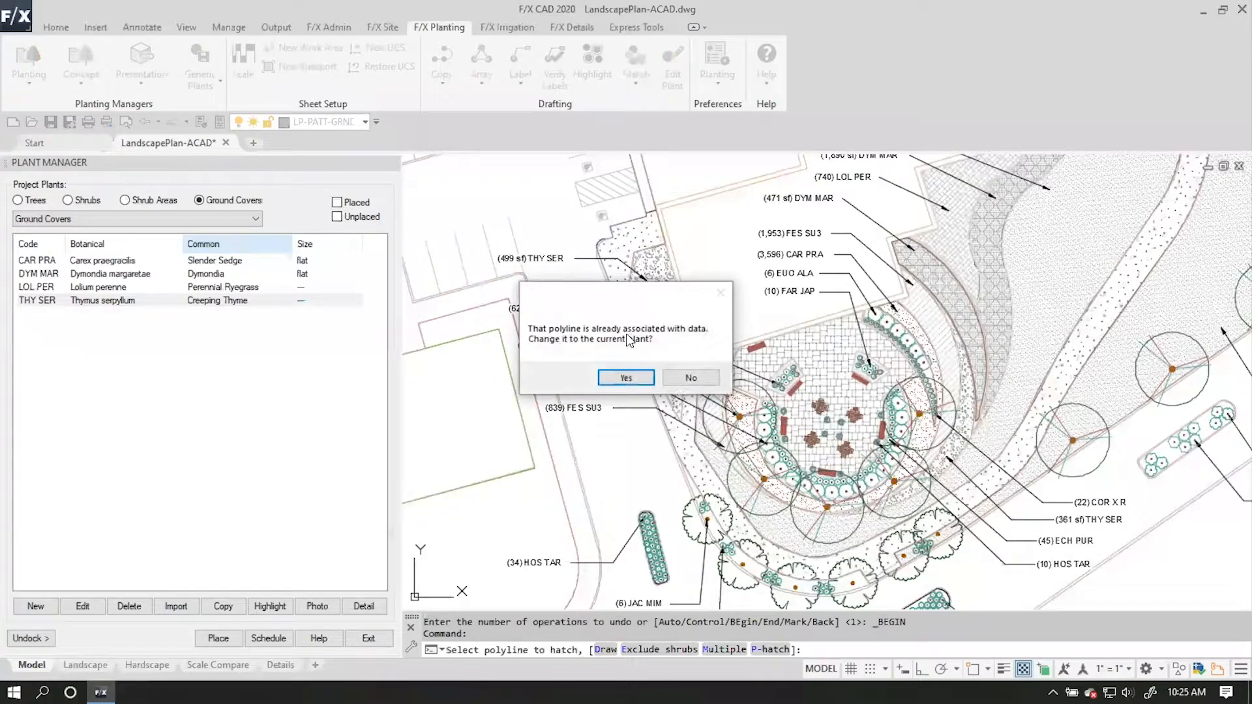
{"action": "left_click", "coordinate": [630, 379]}
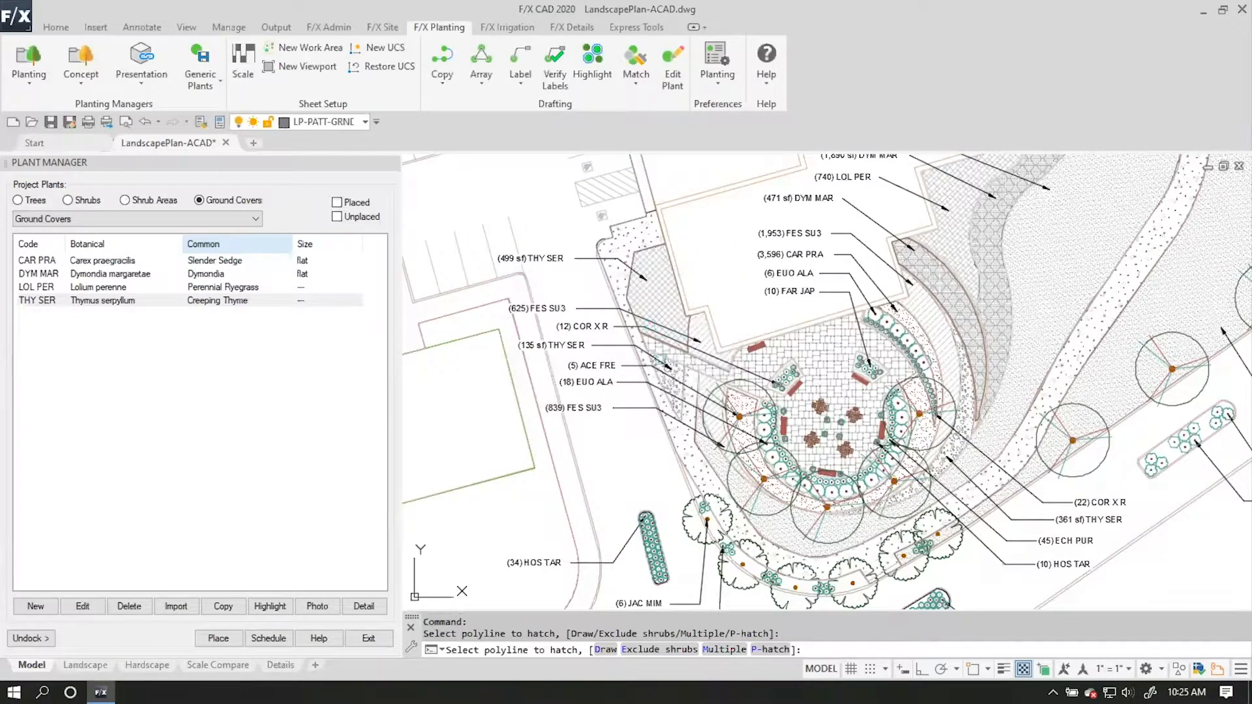
{"action": "scroll", "coordinate": [684, 377], "scroll_direction": "up", "scroll_amount": 2}
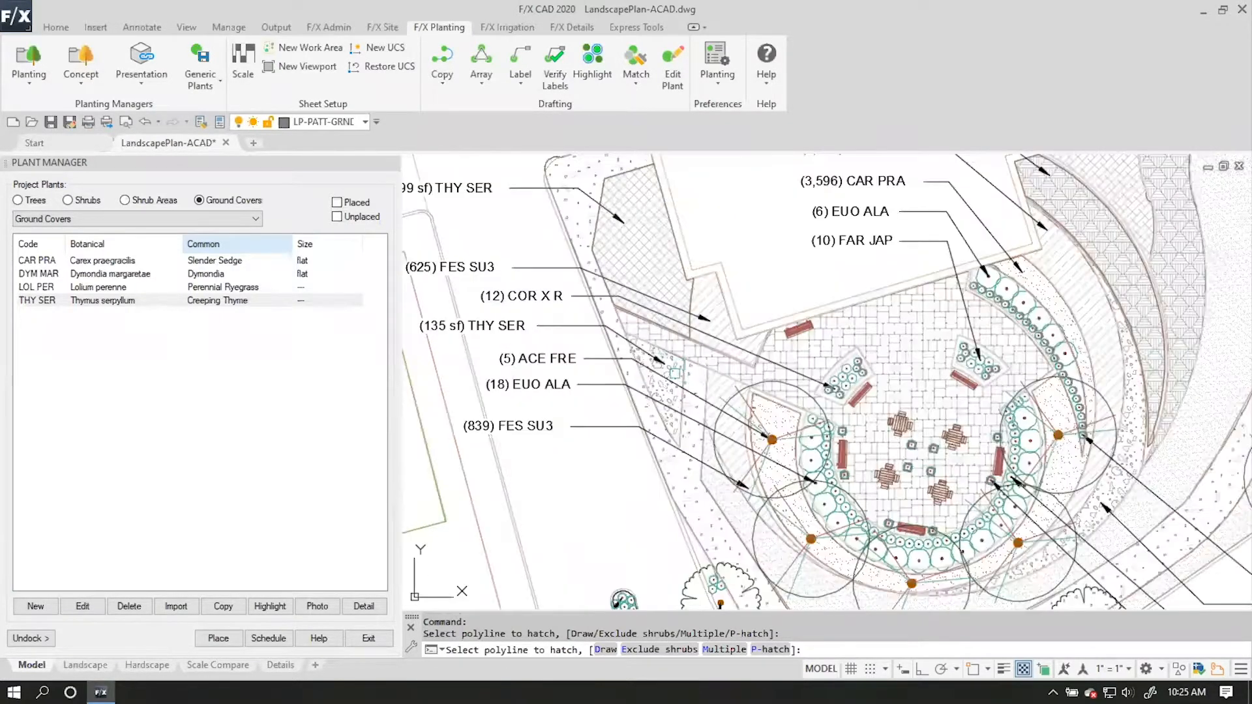
{"action": "left_click", "coordinate": [678, 377]}
{"action": "left_click", "coordinate": [629, 379]}
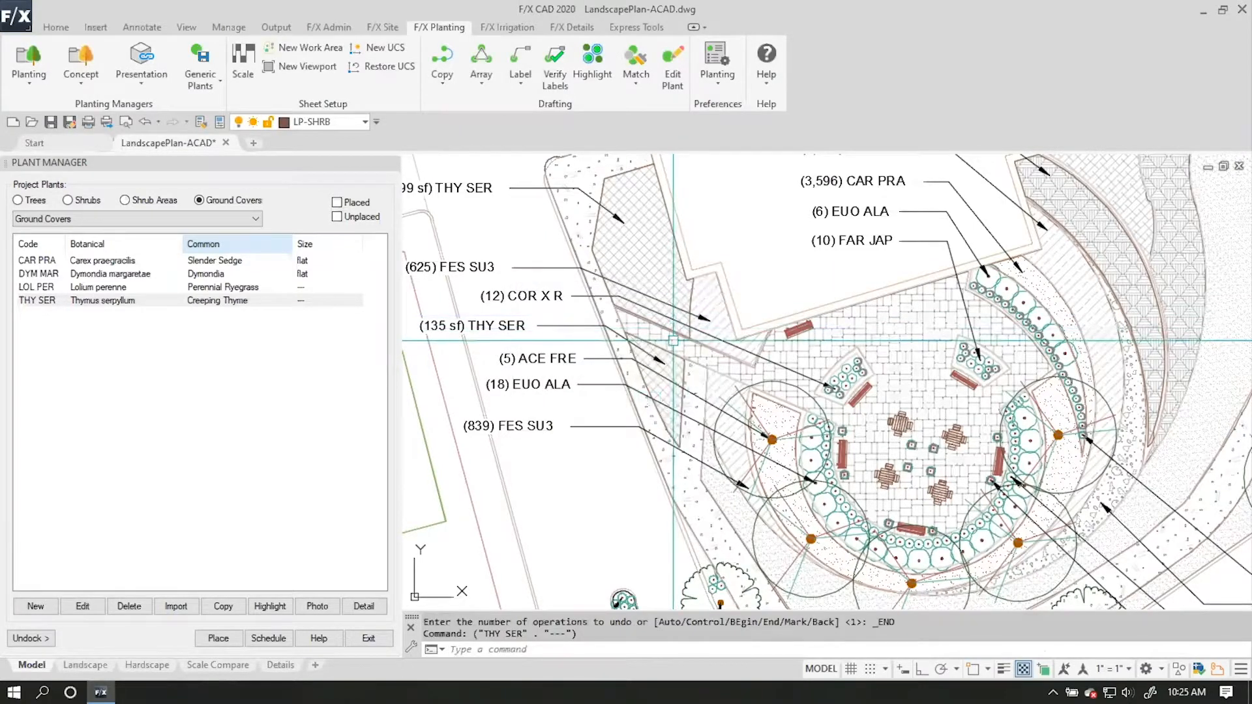
Match the crescent-shaped hatch area at the (361 sf) THY SER callout to the placed Thymus serpyllum.
{"action": "middle_click_drag", "start_coordinate": [673, 340], "coordinate": [587, 326]}
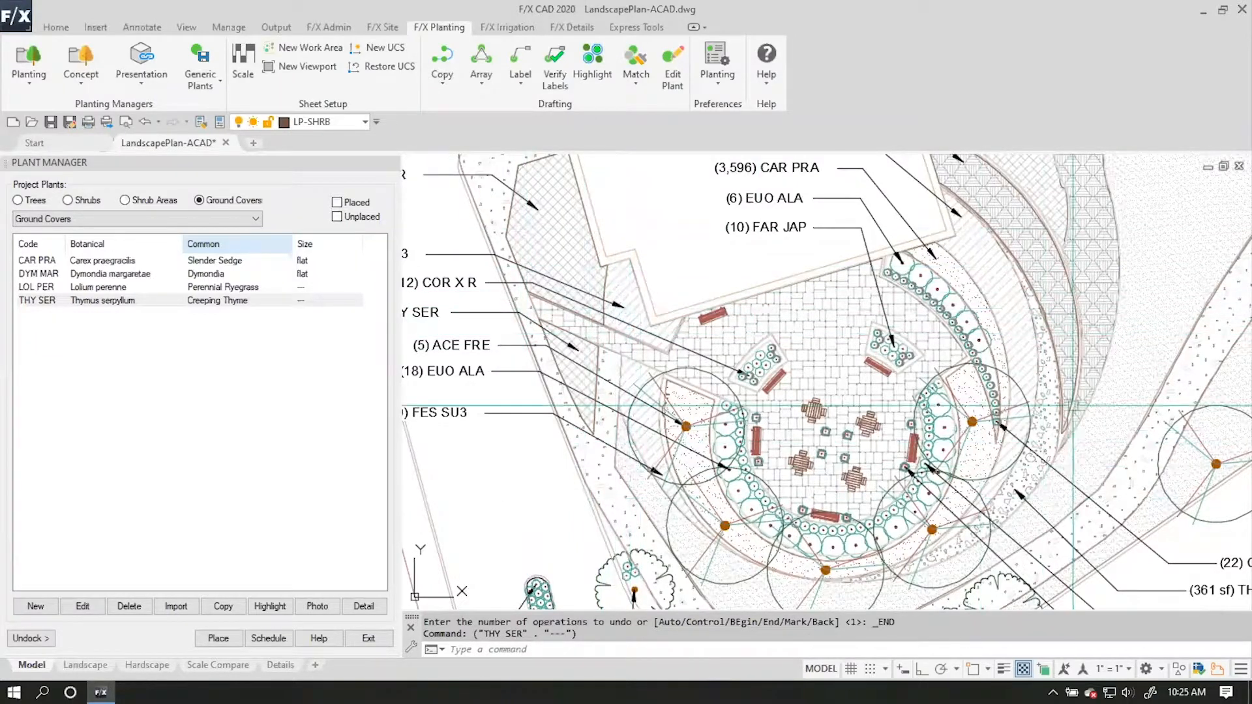
{"action": "mouse_move", "coordinate": [1074, 336]}
{"action": "middle_mouse_down"}
{"action": "mouse_move", "coordinate": [1030, 398]}
{"action": "mouse_move", "coordinate": [934, 290]}
{"action": "mouse_move", "coordinate": [1019, 222]}
{"action": "mouse_move", "coordinate": [1027, 303]}
{"action": "mouse_move", "coordinate": [952, 311]}
{"action": "middle_mouse_up"}
{"action": "left_click", "coordinate": [924, 406]}
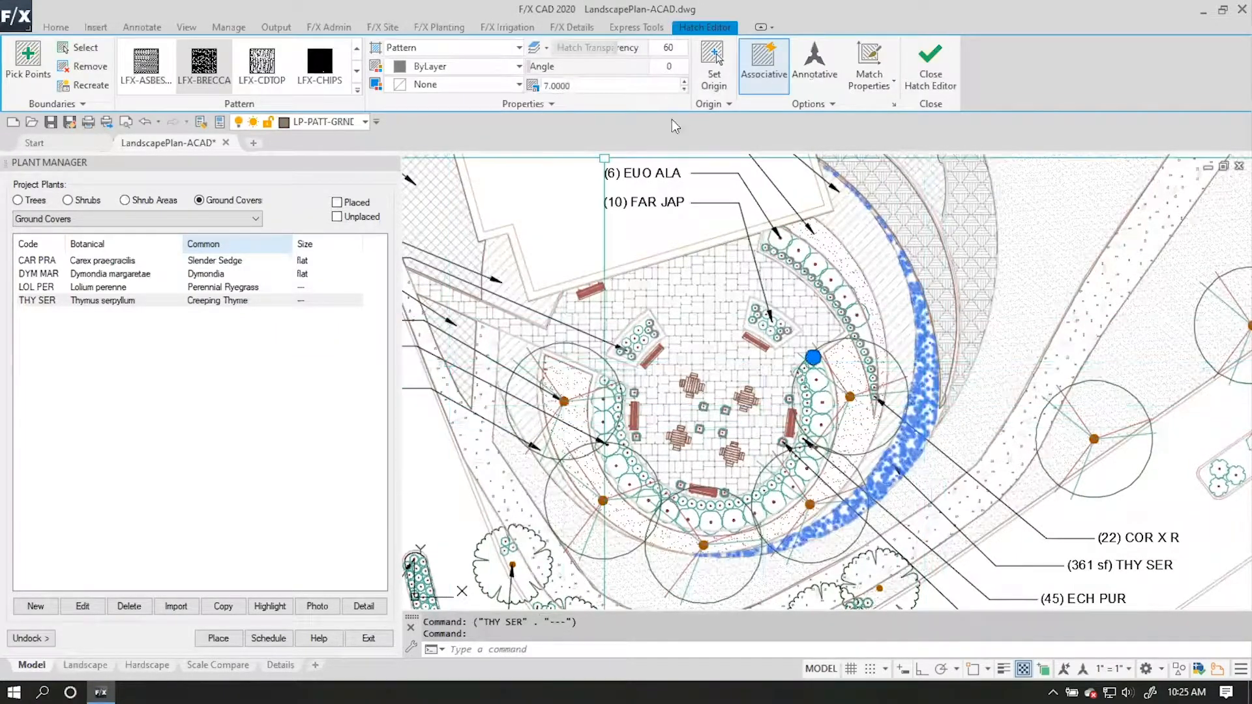
{"action": "key", "text": "Escape"}
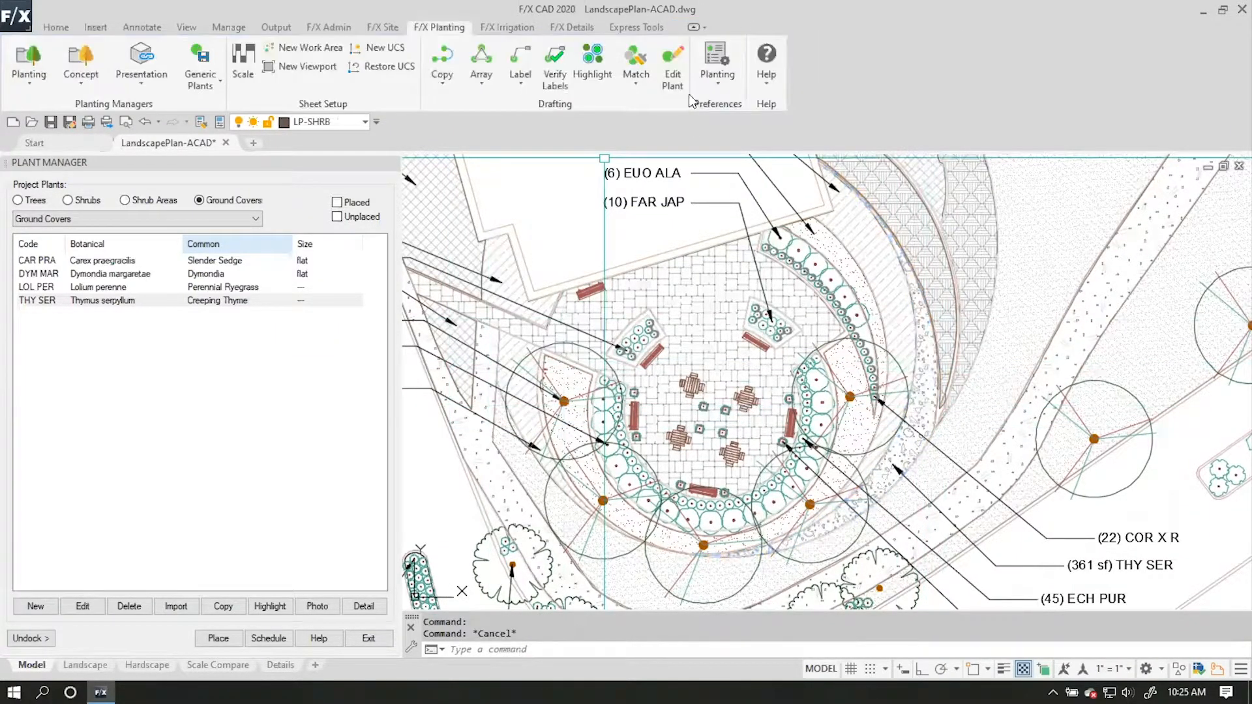
{"action": "left_click", "coordinate": [636, 77]}
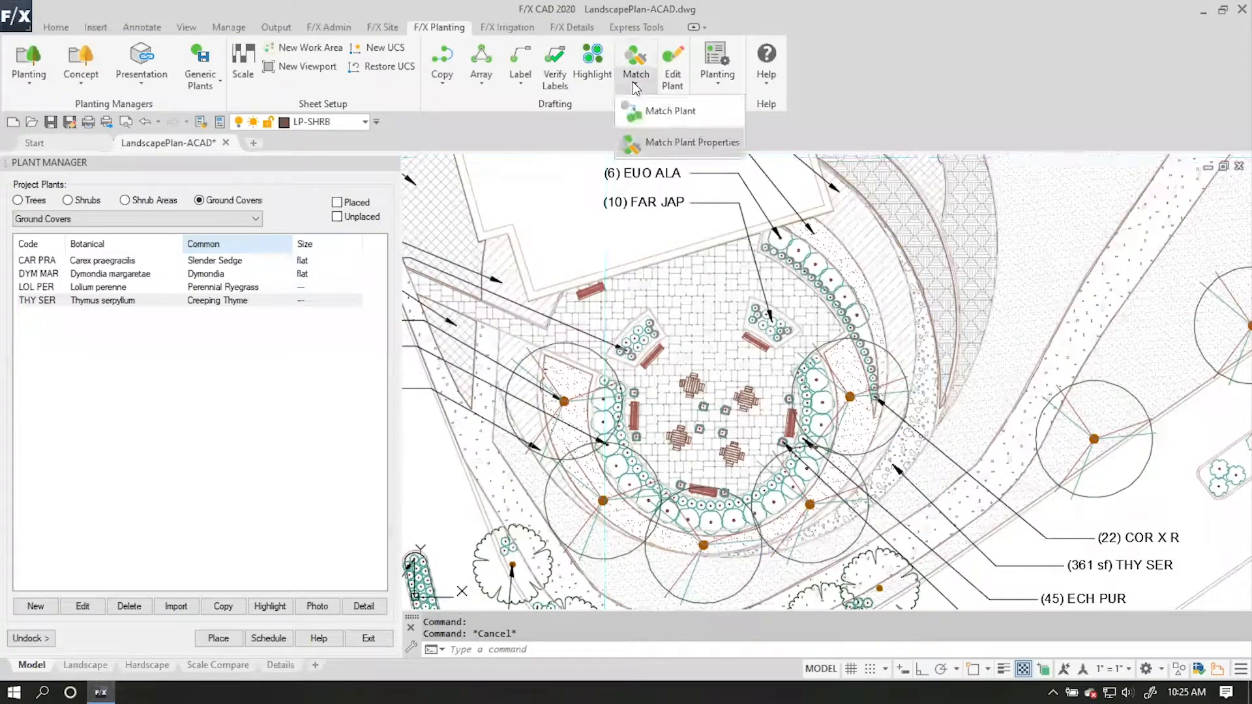
{"action": "left_click", "coordinate": [659, 140]}
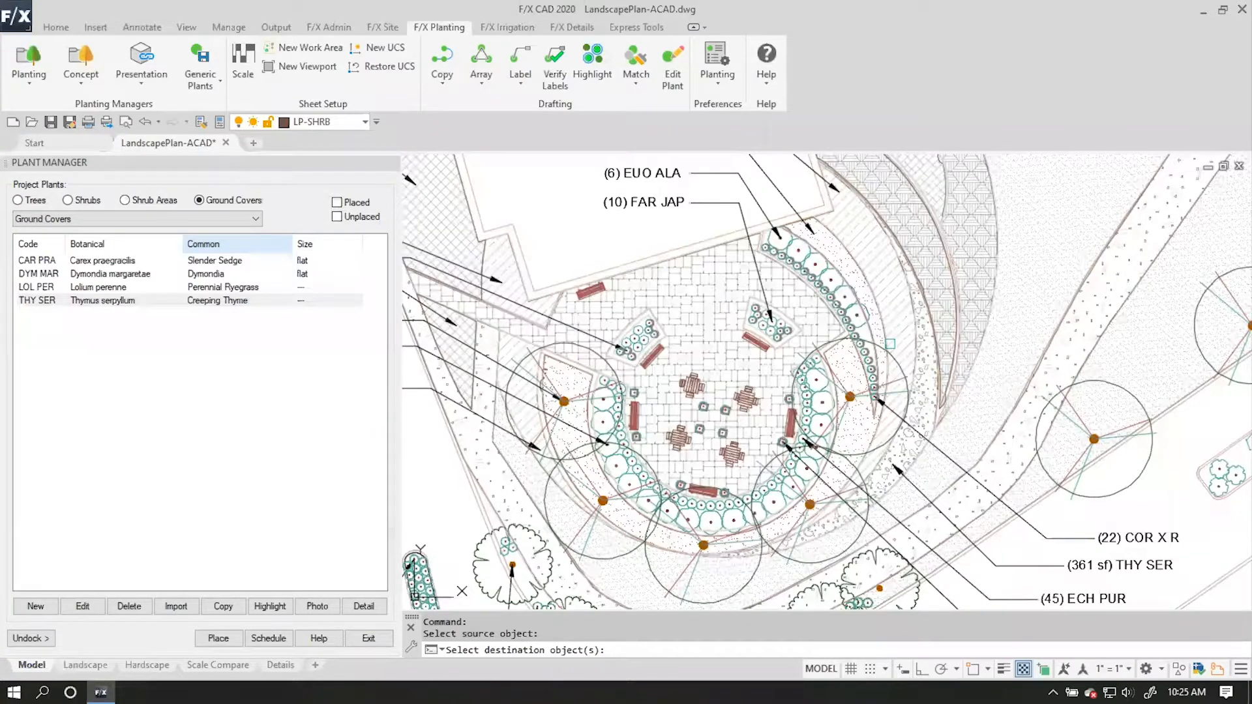
{"action": "left_click", "coordinate": [921, 374]}
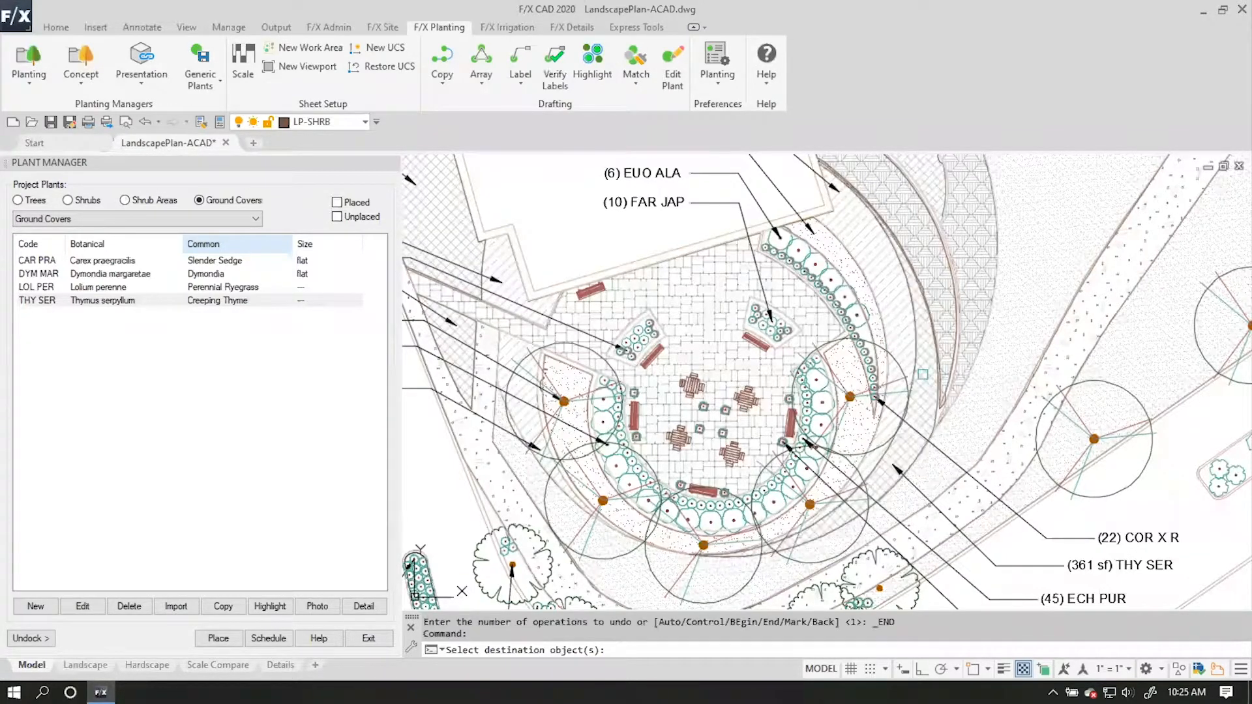
{"action": "key", "text": "Return"}
Import the ground cover Festuca rubra fallax from the Webinar Example project into the current project.
{"action": "middle_click_drag", "start_coordinate": [912, 377], "coordinate": [911, 269]}
{"action": "middle_click_drag", "start_coordinate": [519, 290], "coordinate": [561, 362]}
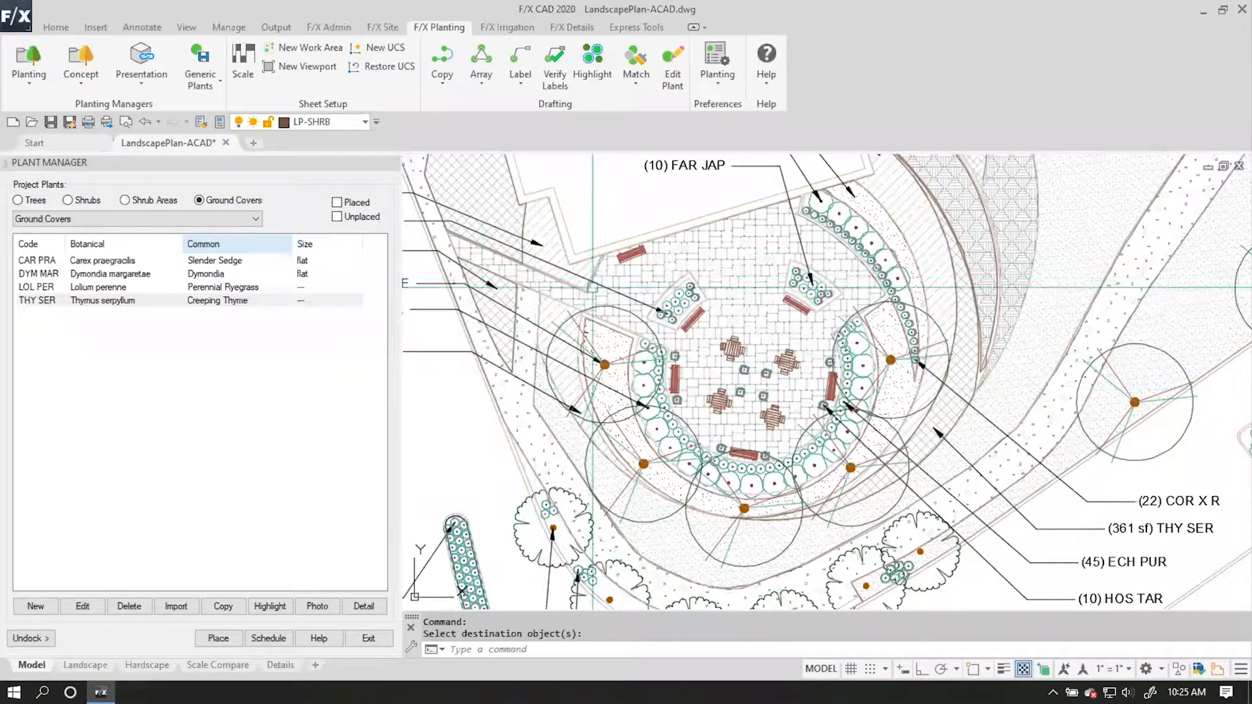
{"action": "scroll", "coordinate": [891, 278], "scroll_direction": "down", "scroll_amount": 3}
{"action": "scroll", "coordinate": [1068, 370], "scroll_direction": "up", "scroll_amount": 3}
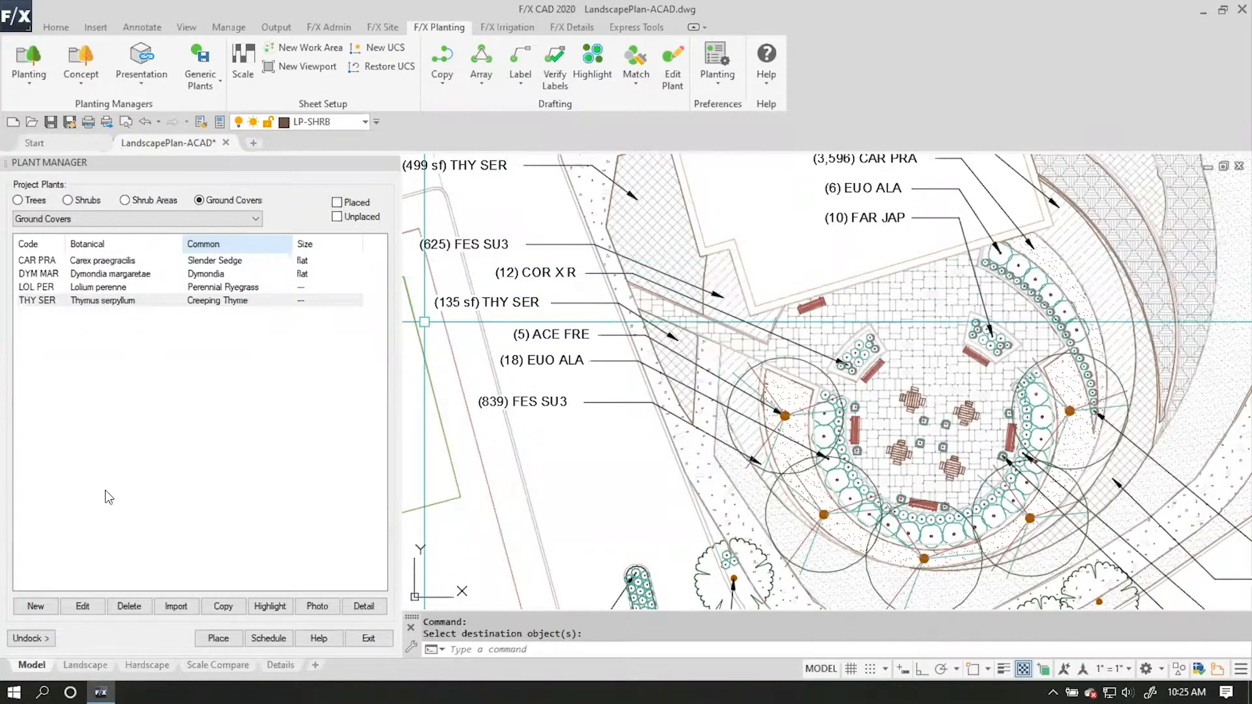
{"action": "left_click", "coordinate": [176, 606]}
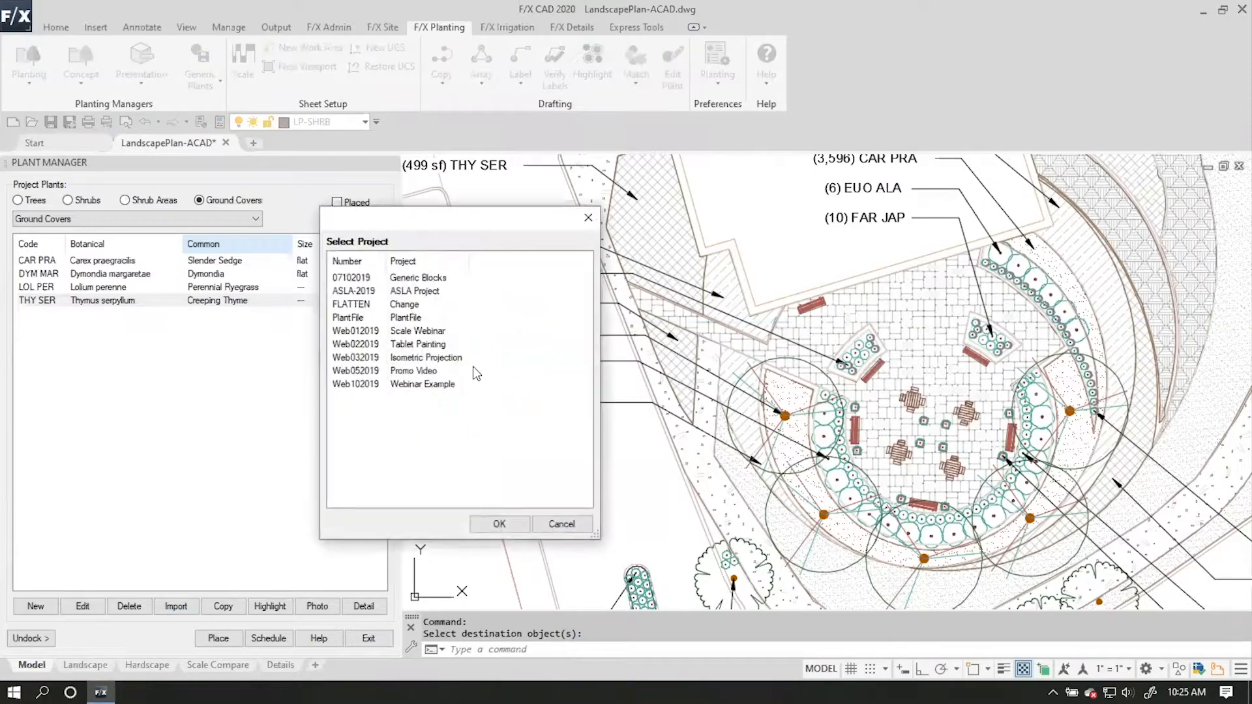
{"action": "left_click", "coordinate": [561, 524]}
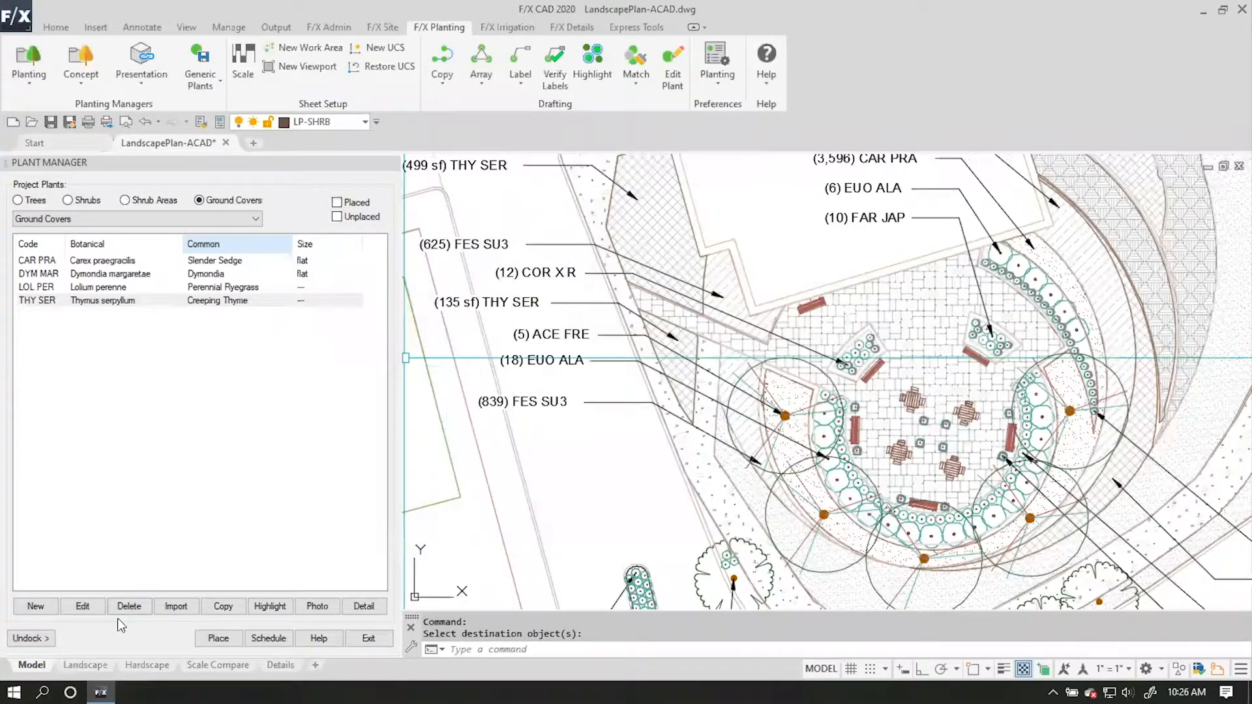
{"action": "left_click", "coordinate": [176, 606]}
{"action": "left_click", "coordinate": [410, 385]}
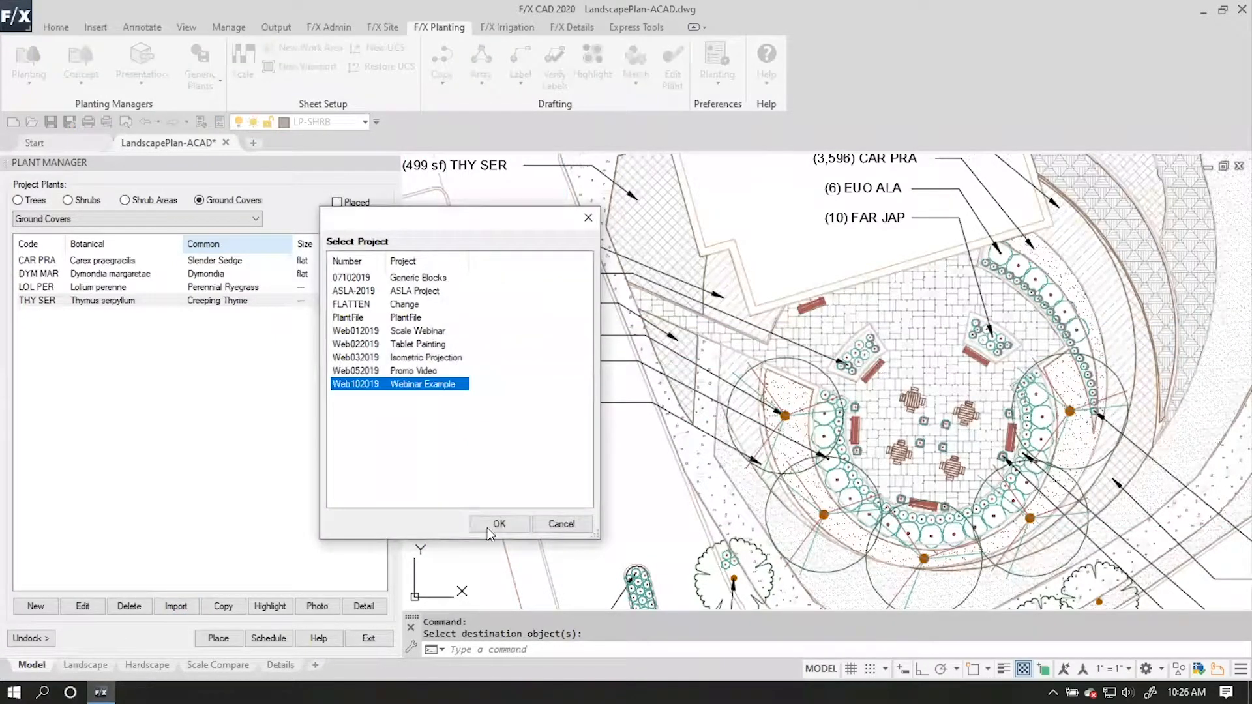
{"action": "left_click", "coordinate": [500, 523]}
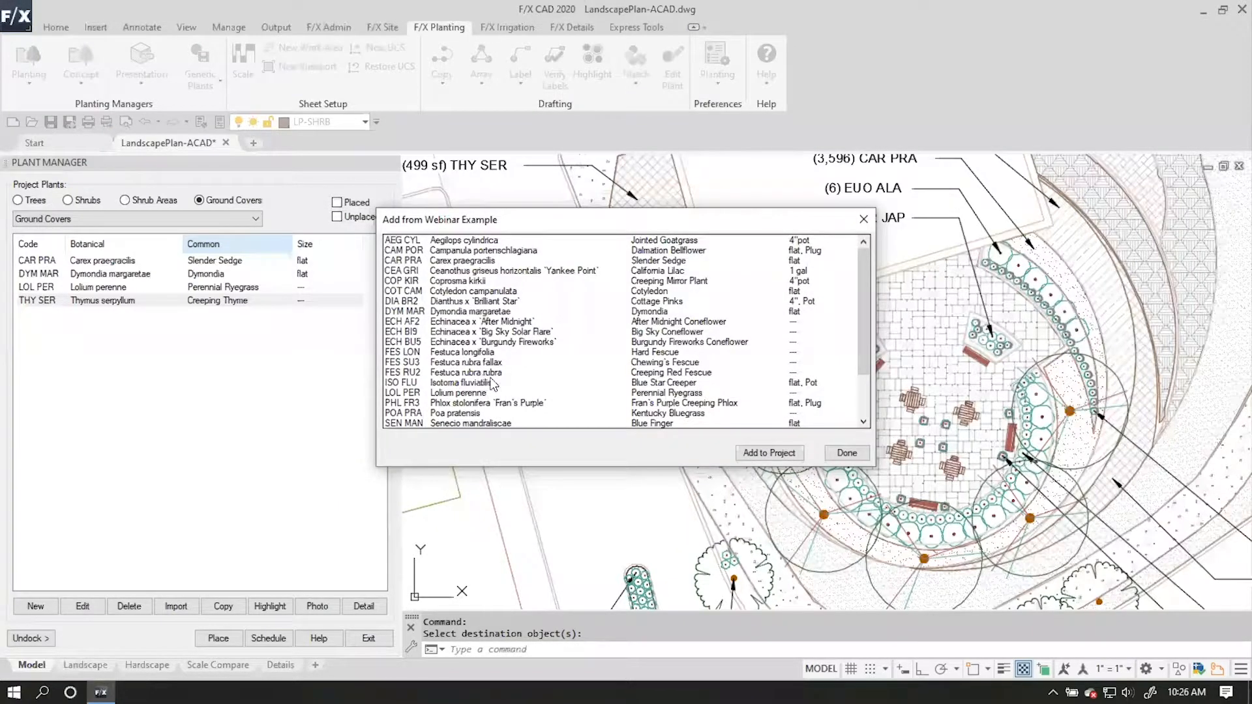
{"action": "left_click", "coordinate": [502, 363]}
{"action": "left_click", "coordinate": [774, 453]}
{"action": "left_click", "coordinate": [856, 458]}
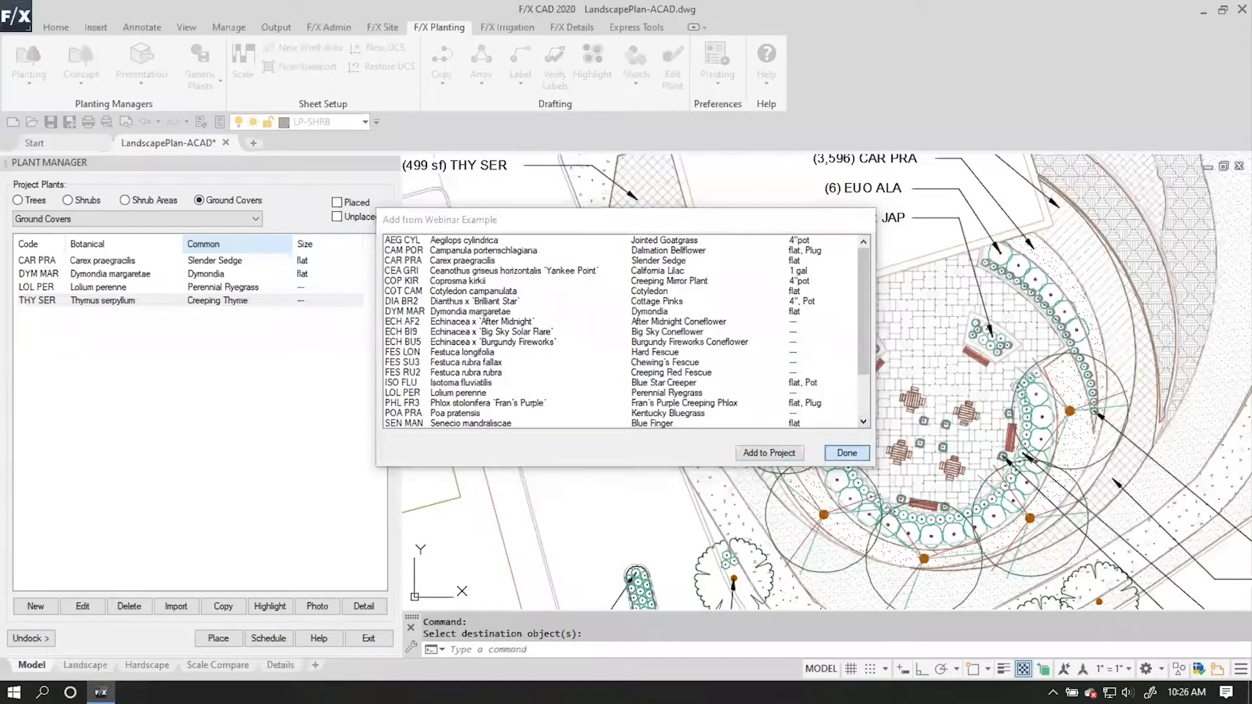
Assign GROUNDCOVER025 as the 2D symbol of Festuca rubra fallax and apply it to all.
{"action": "left_click", "coordinate": [114, 290]}
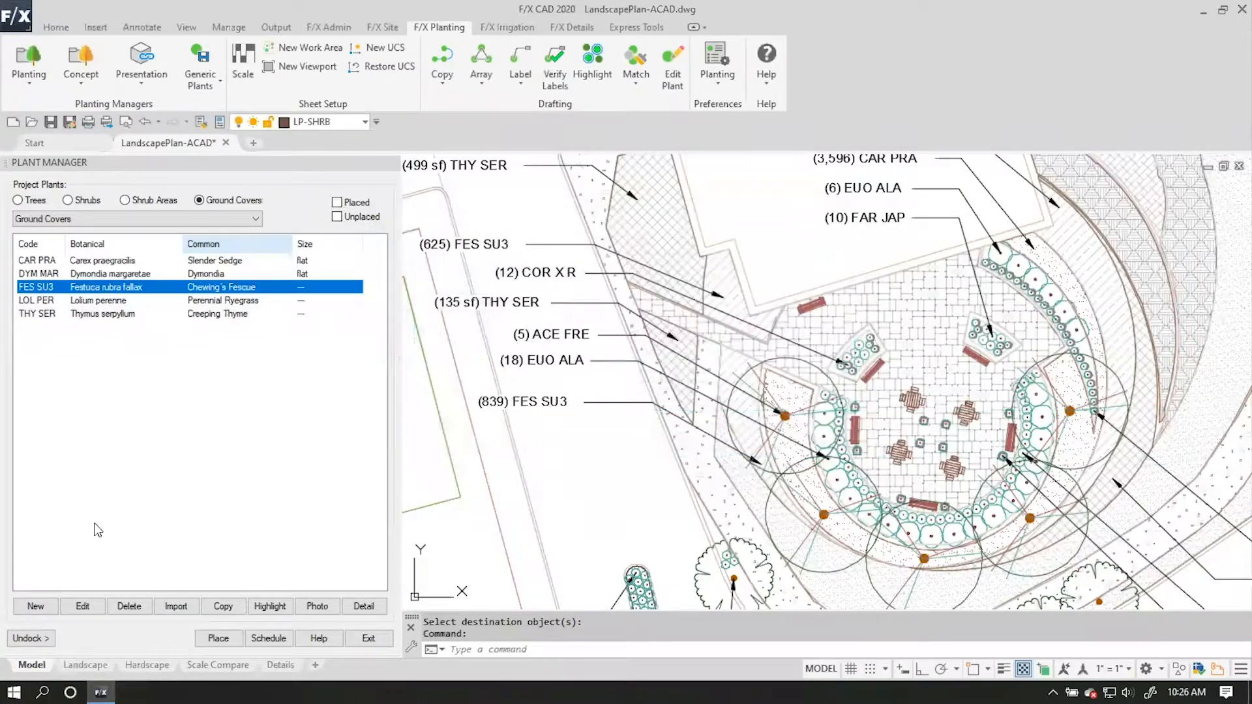
{"action": "left_click", "coordinate": [81, 606]}
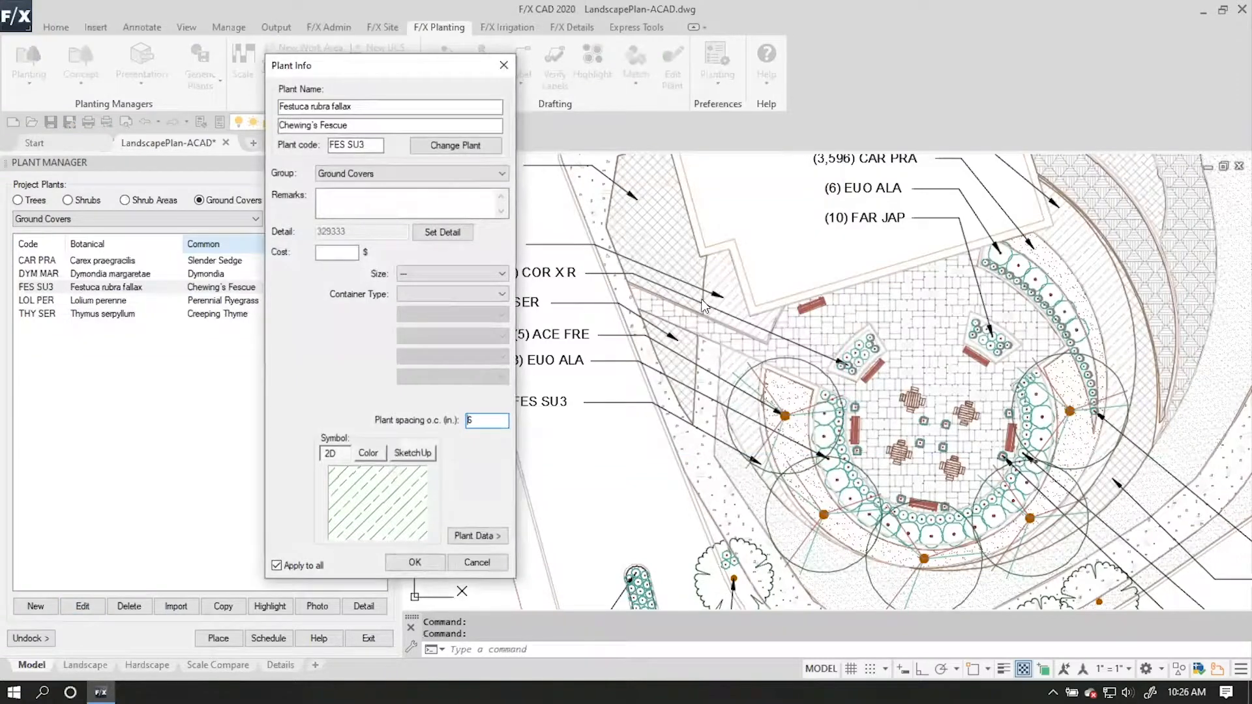
{"action": "left_click", "coordinate": [335, 526]}
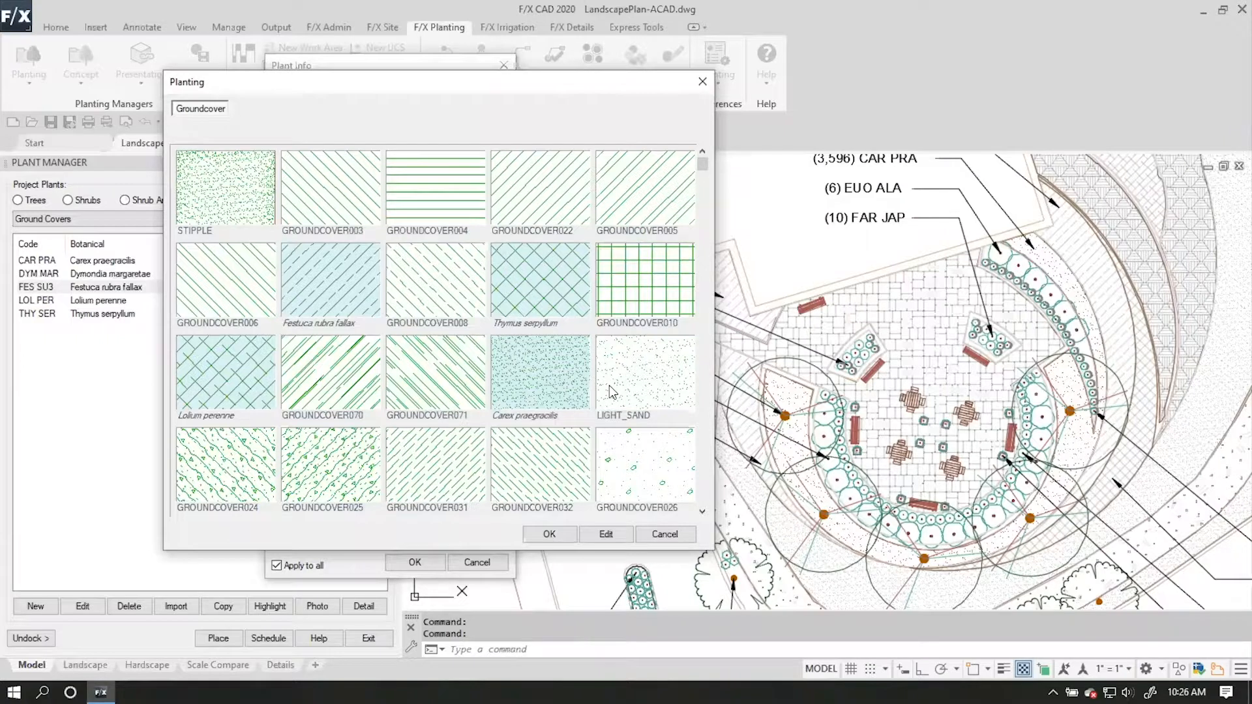
{"action": "left_click", "coordinate": [350, 478]}
{"action": "left_click", "coordinate": [567, 535]}
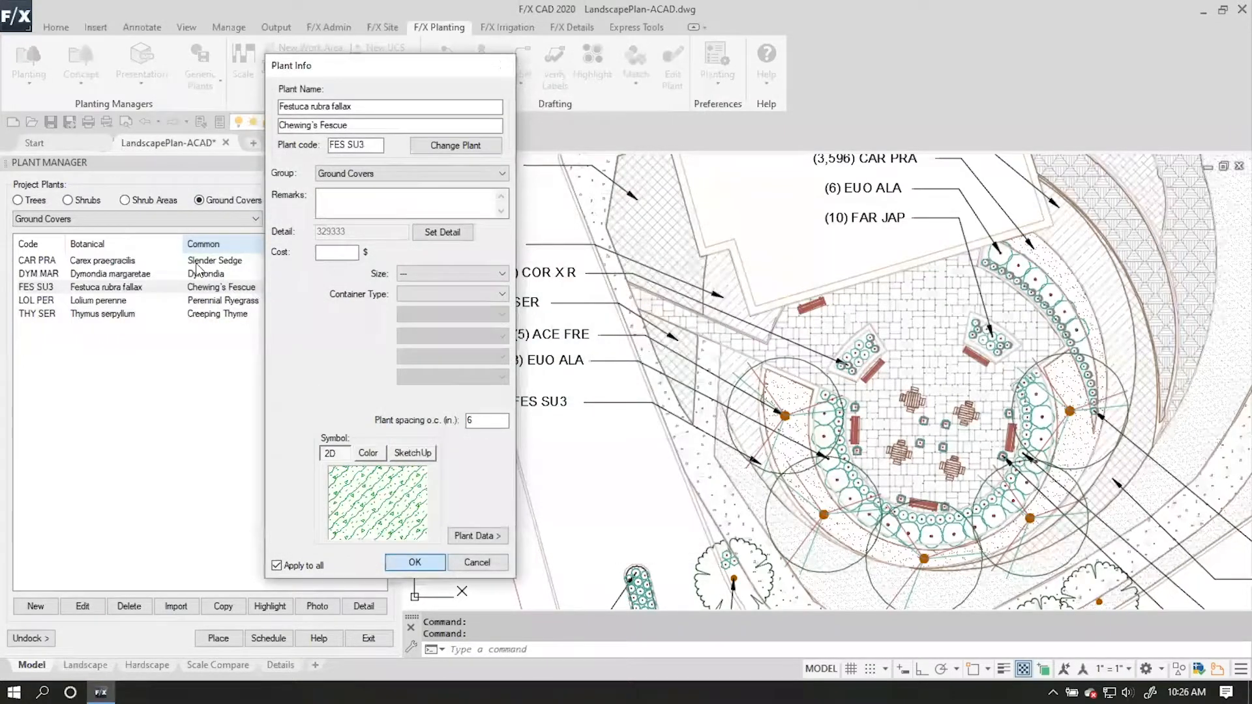
{"action": "key", "text": "Return"}
Place Festuca rubra fallax in the areas at the (625) and (839) FES SU3 callouts, changing their polylines to the current plant.
{"action": "left_click", "coordinate": [206, 641]}
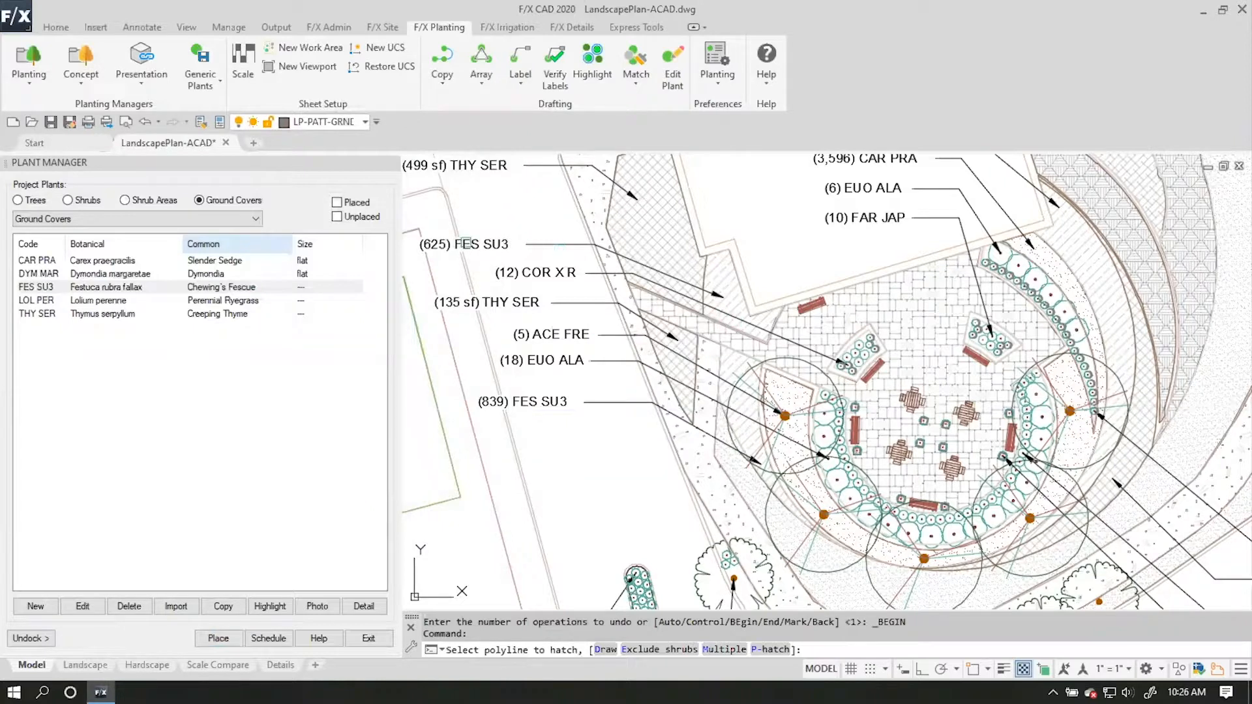
{"action": "left_click", "coordinate": [719, 275]}
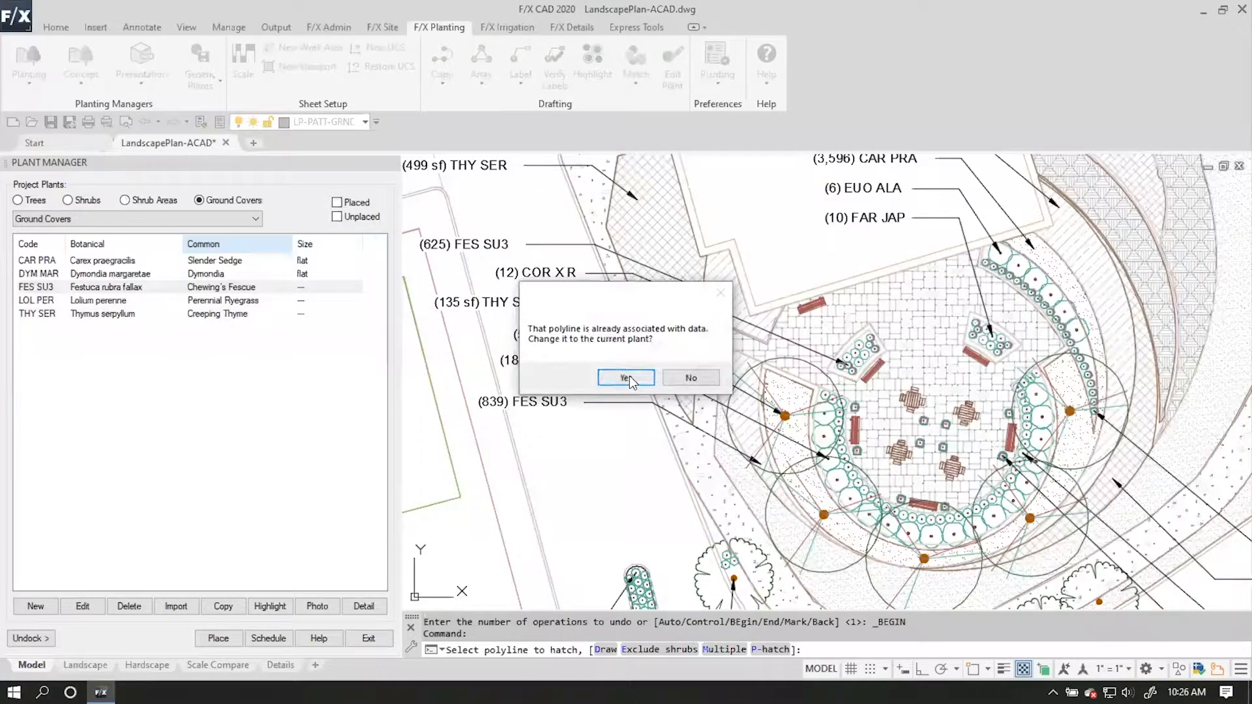
{"action": "left_click", "coordinate": [627, 375]}
{"action": "scroll", "coordinate": [734, 370], "scroll_direction": "up", "scroll_amount": 2}
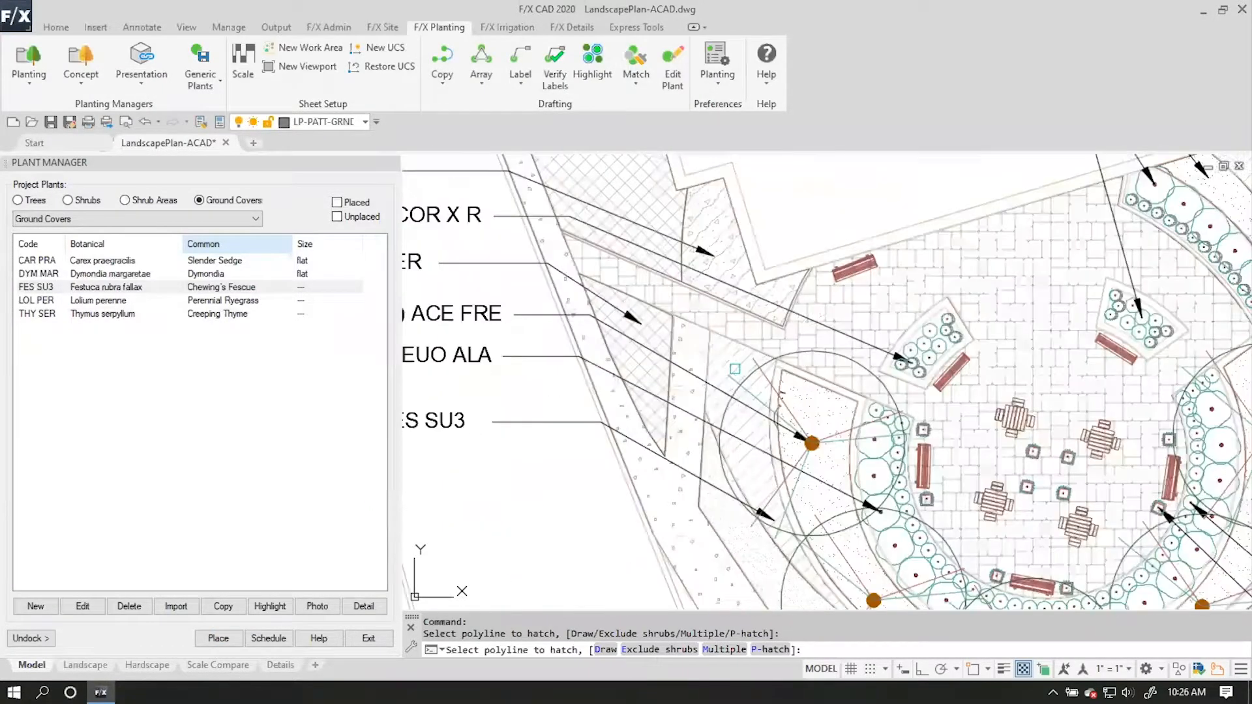
{"action": "scroll", "coordinate": [728, 363], "scroll_direction": "down", "scroll_amount": 2}
{"action": "left_click", "coordinate": [725, 362]}
{"action": "left_click", "coordinate": [626, 378]}
Change the curved area's polyline at the (1,953) FES SU3 callout to Festuca rubra fallax and finish placing it.
{"action": "middle_click_drag", "start_coordinate": [993, 510], "coordinate": [748, 439]}
{"action": "middle_click_drag", "start_coordinate": [893, 437], "coordinate": [737, 472]}
{"action": "mouse_move", "coordinate": [636, 189]}
{"action": "middle_mouse_down"}
{"action": "mouse_move", "coordinate": [703, 379]}
{"action": "mouse_move", "coordinate": [742, 395]}
{"action": "middle_mouse_up"}
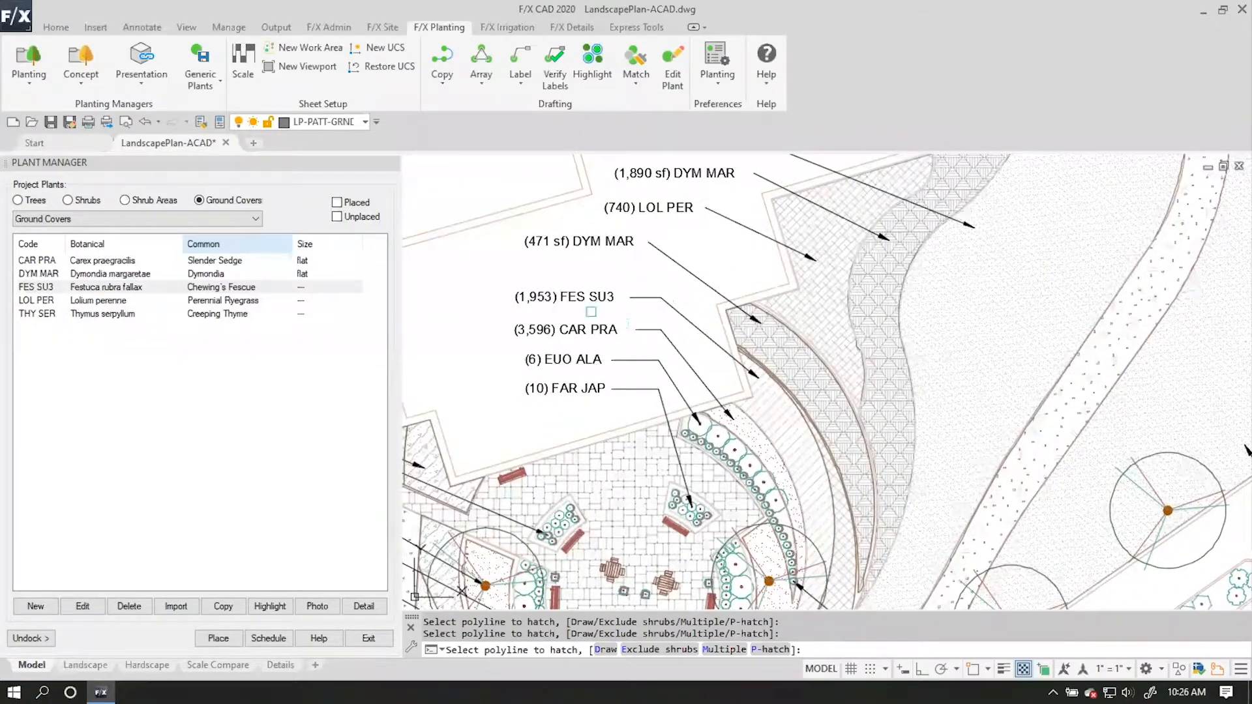
{"action": "left_click", "coordinate": [778, 420]}
{"action": "left_click", "coordinate": [627, 377]}
{"action": "mouse_move", "coordinate": [741, 449]}
{"action": "middle_mouse_down"}
{"action": "mouse_move", "coordinate": [722, 399]}
{"action": "mouse_move", "coordinate": [713, 239]}
{"action": "mouse_move", "coordinate": [750, 259]}
{"action": "mouse_move", "coordinate": [797, 316]}
{"action": "middle_mouse_up"}
{"action": "key", "text": "Escape"}
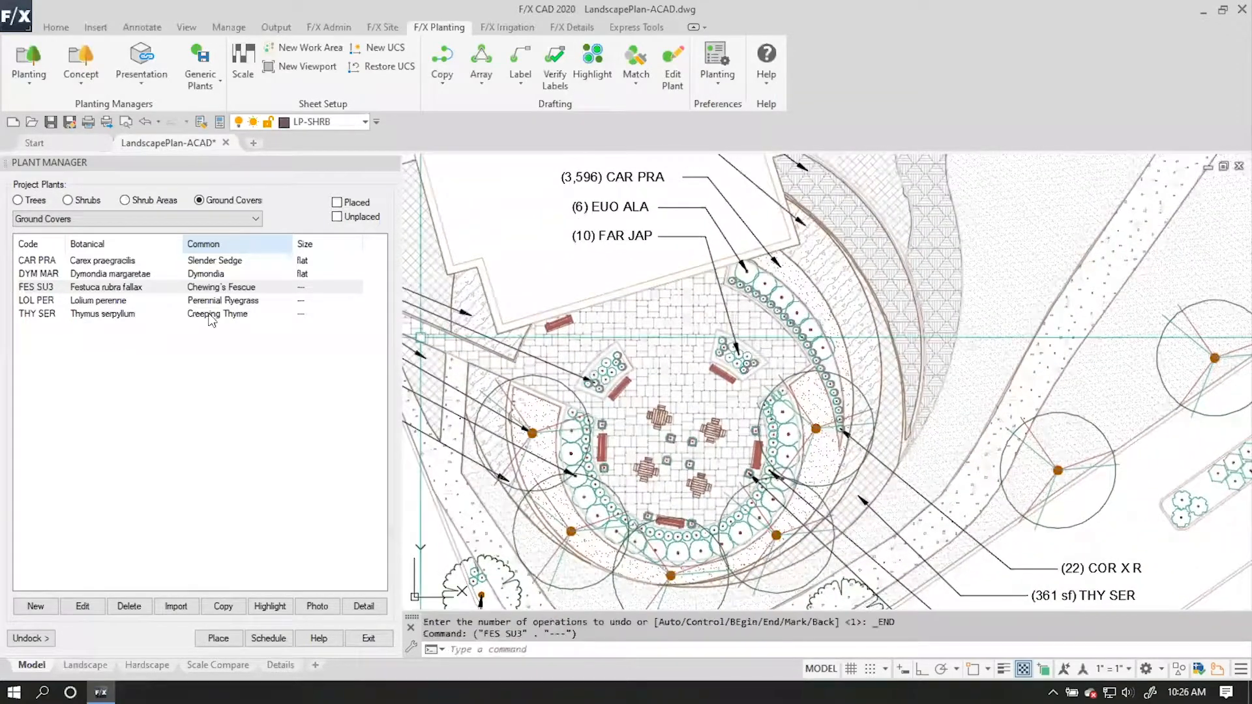
Check the plant info of Dymondia margaretae and place it in the areas at the (471 sf) and (1,890 sf) DYM MAR callouts.
{"action": "left_click", "coordinate": [239, 274]}
{"action": "left_click", "coordinate": [82, 606]}
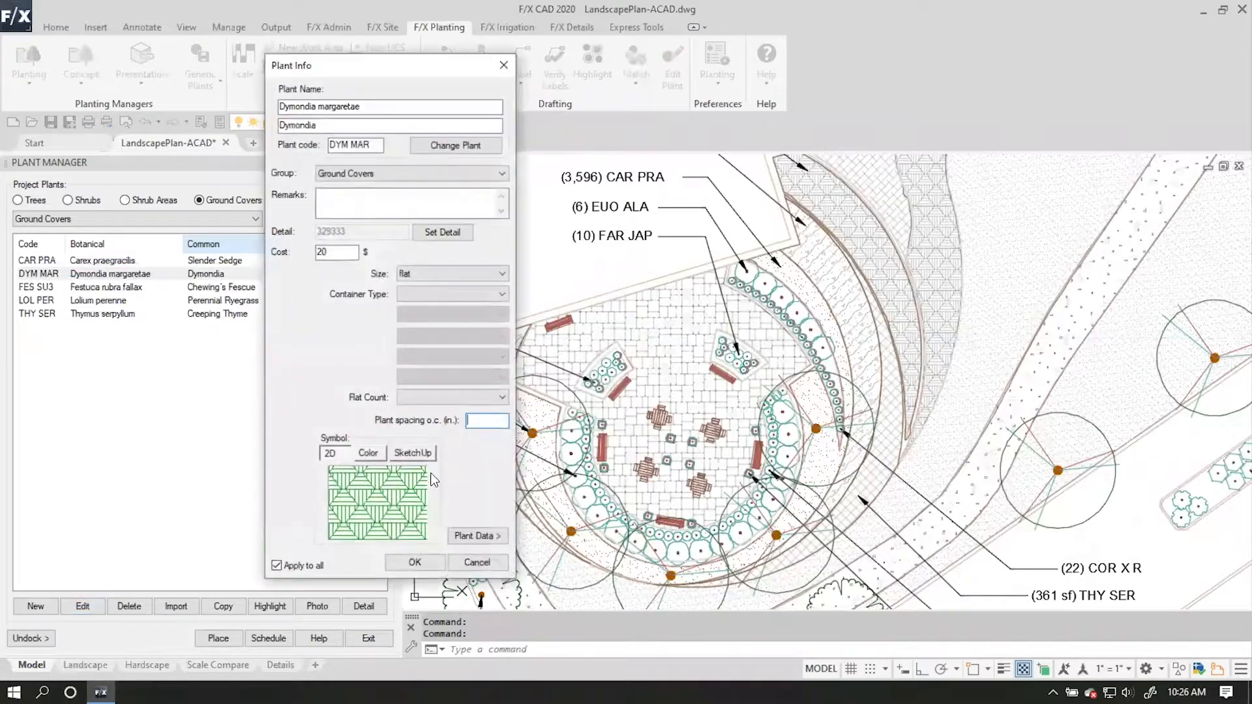
{"action": "left_click", "coordinate": [415, 561]}
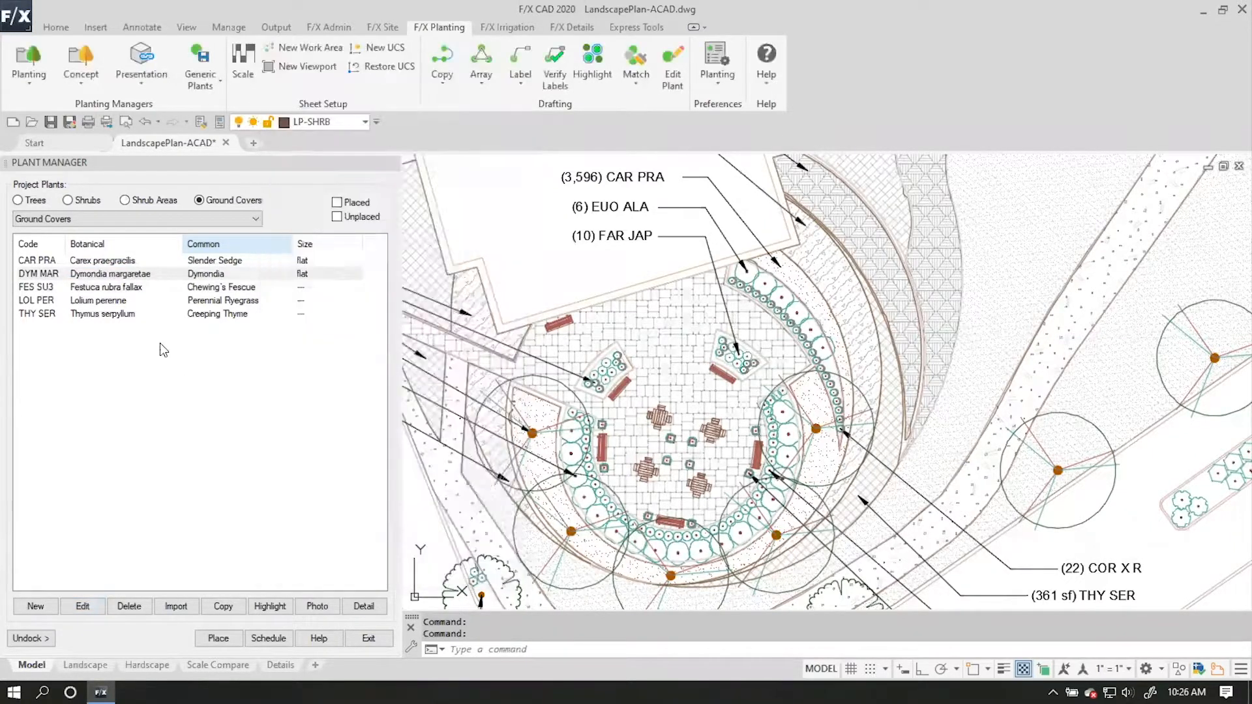
{"action": "left_click", "coordinate": [232, 643]}
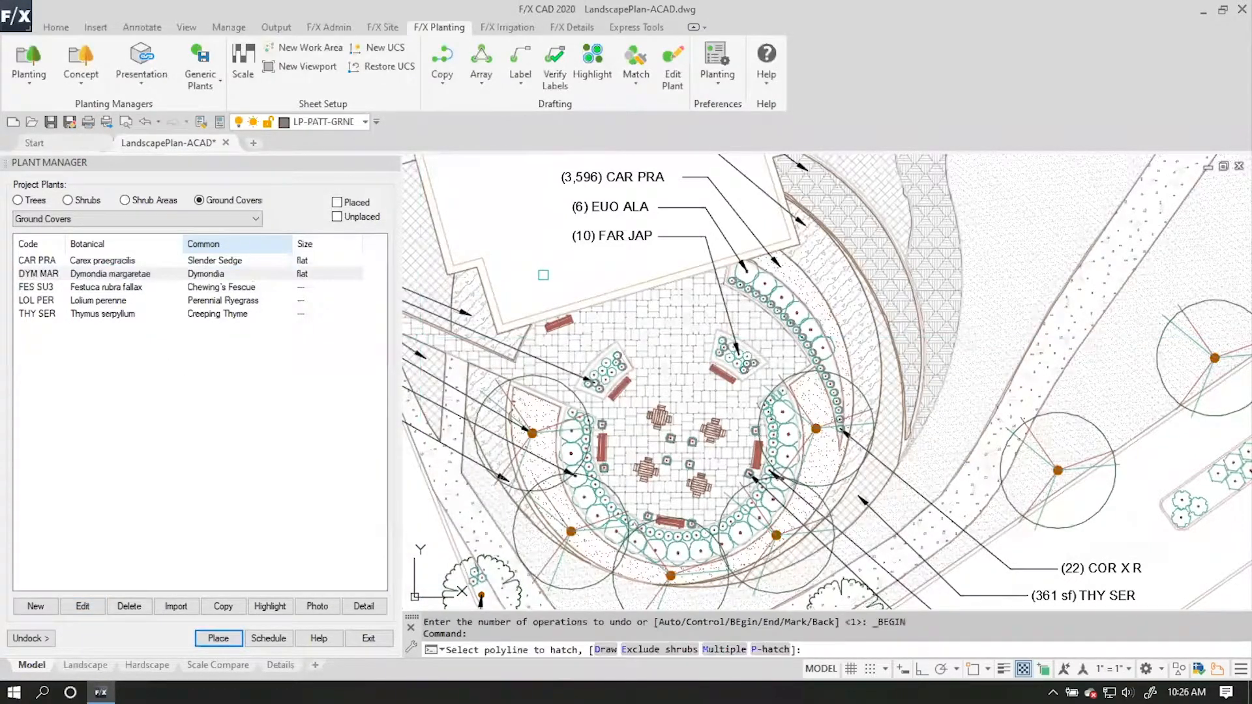
{"action": "left_click", "coordinate": [866, 242]}
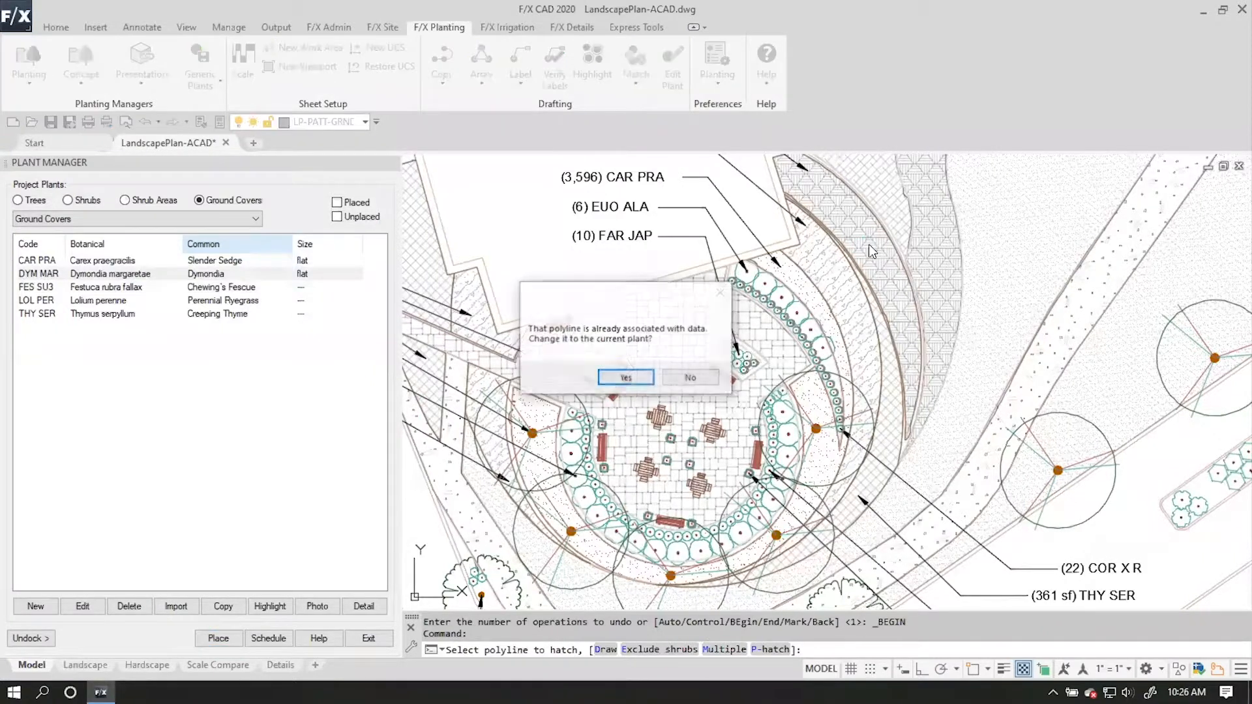
{"action": "left_click", "coordinate": [653, 373]}
{"action": "left_click", "coordinate": [953, 261]}
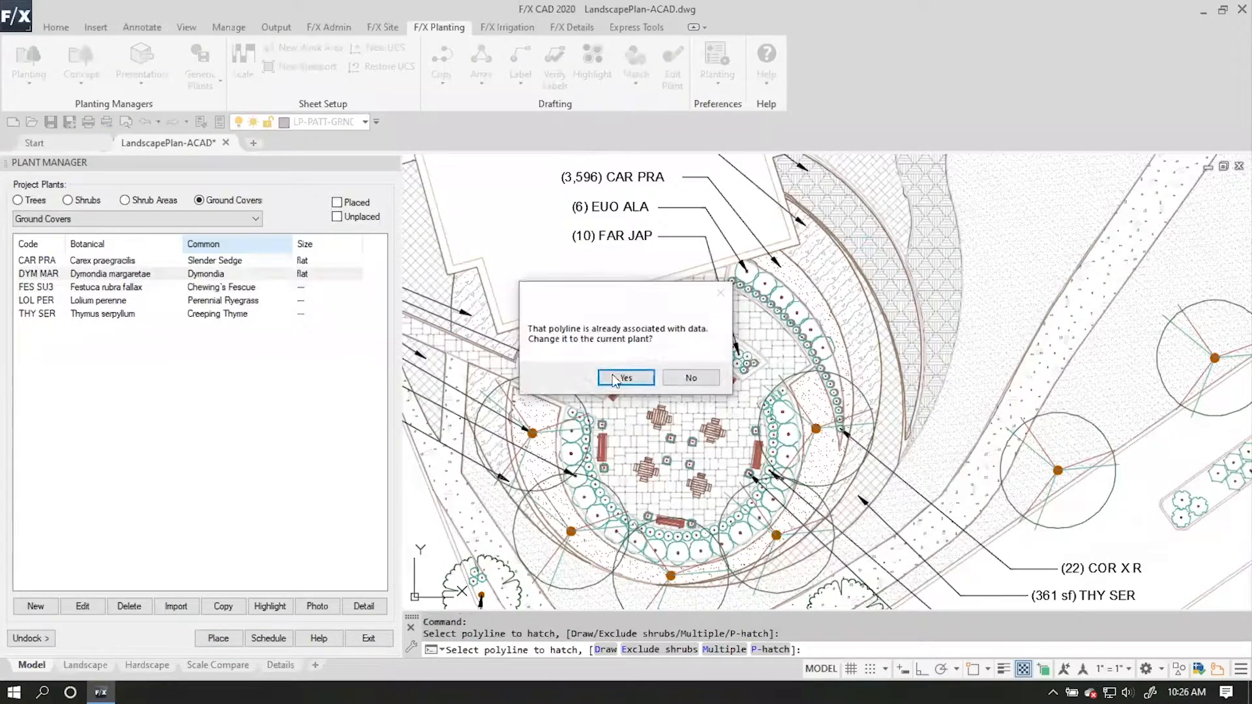
{"action": "left_click", "coordinate": [624, 377]}
{"action": "scroll", "coordinate": [623, 260], "scroll_direction": "down", "scroll_amount": 3}
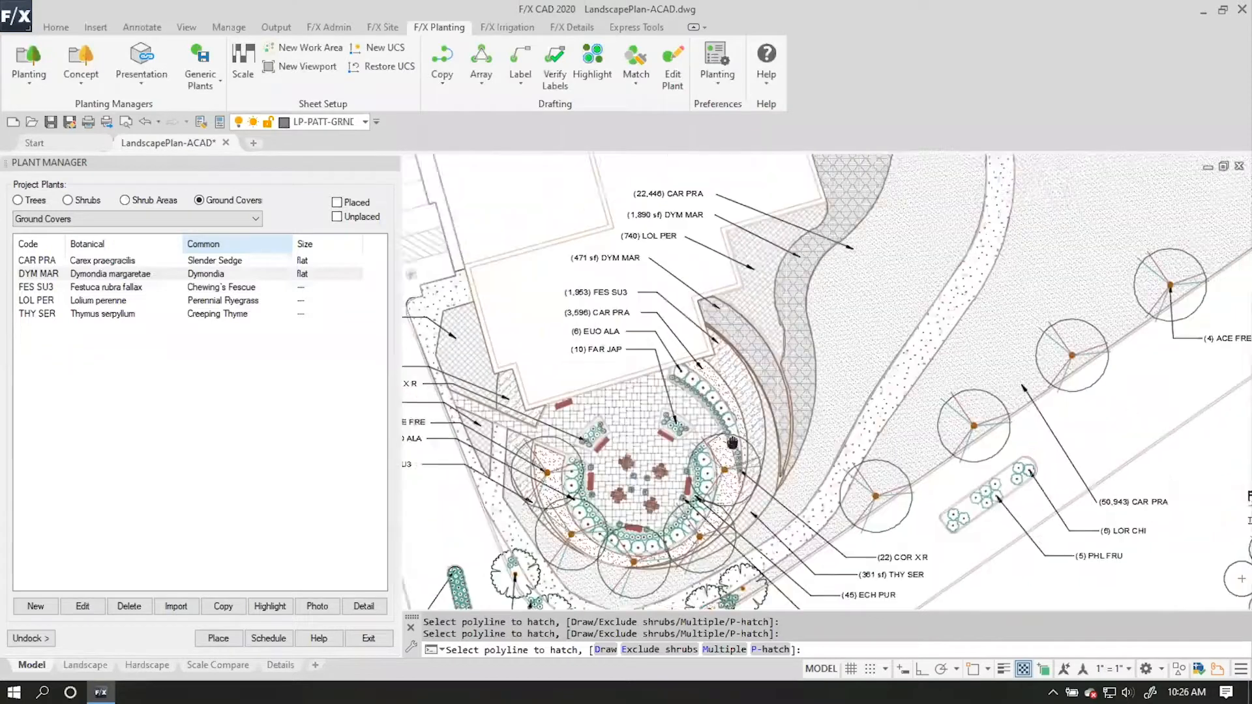
{"action": "key", "text": "Return"}
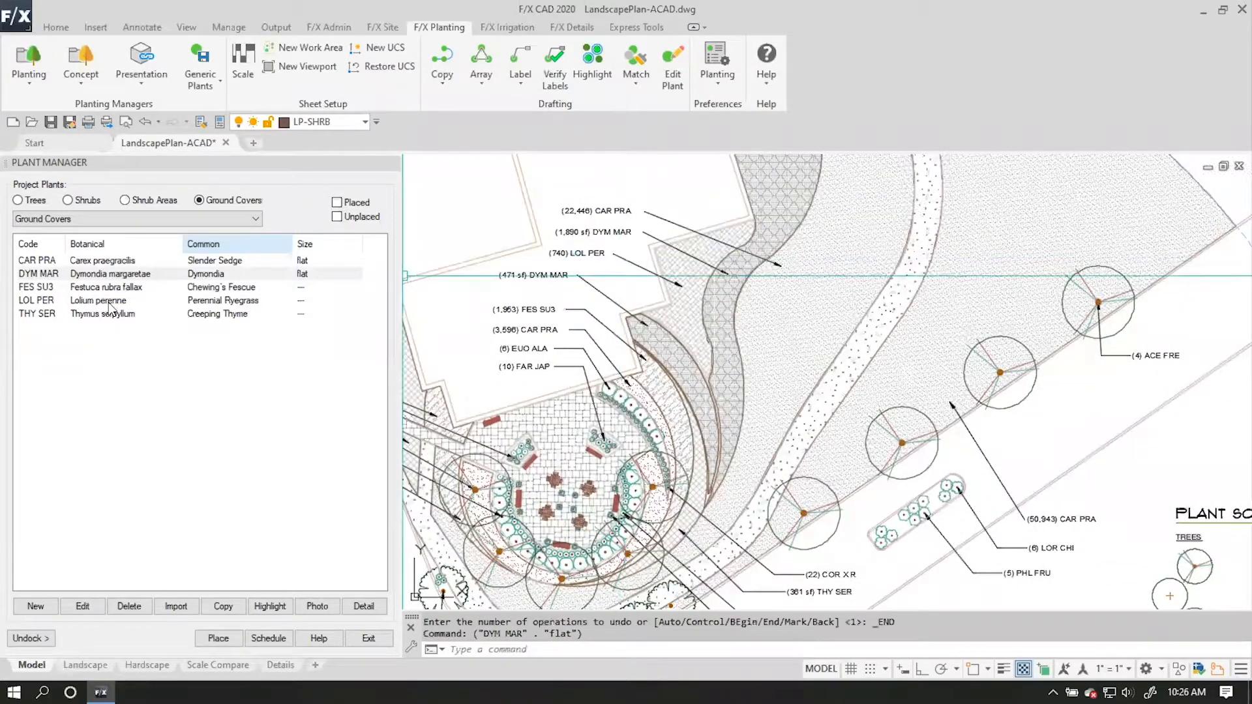
Place Lolium perenne in the area at the (740) LOL PER callout, changing its polyline to the current plant.
{"action": "left_click", "coordinate": [111, 301]}
{"action": "key", "text": "Return"}
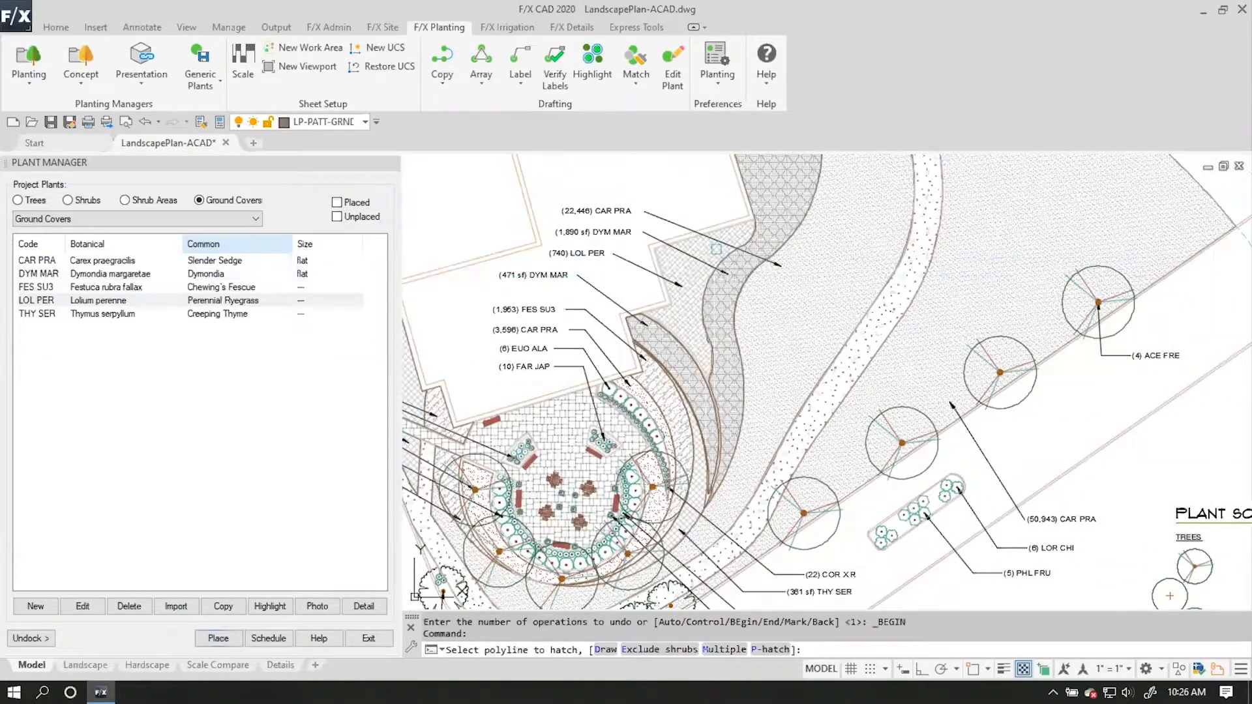
{"action": "left_click", "coordinate": [686, 274]}
{"action": "left_click", "coordinate": [624, 377]}
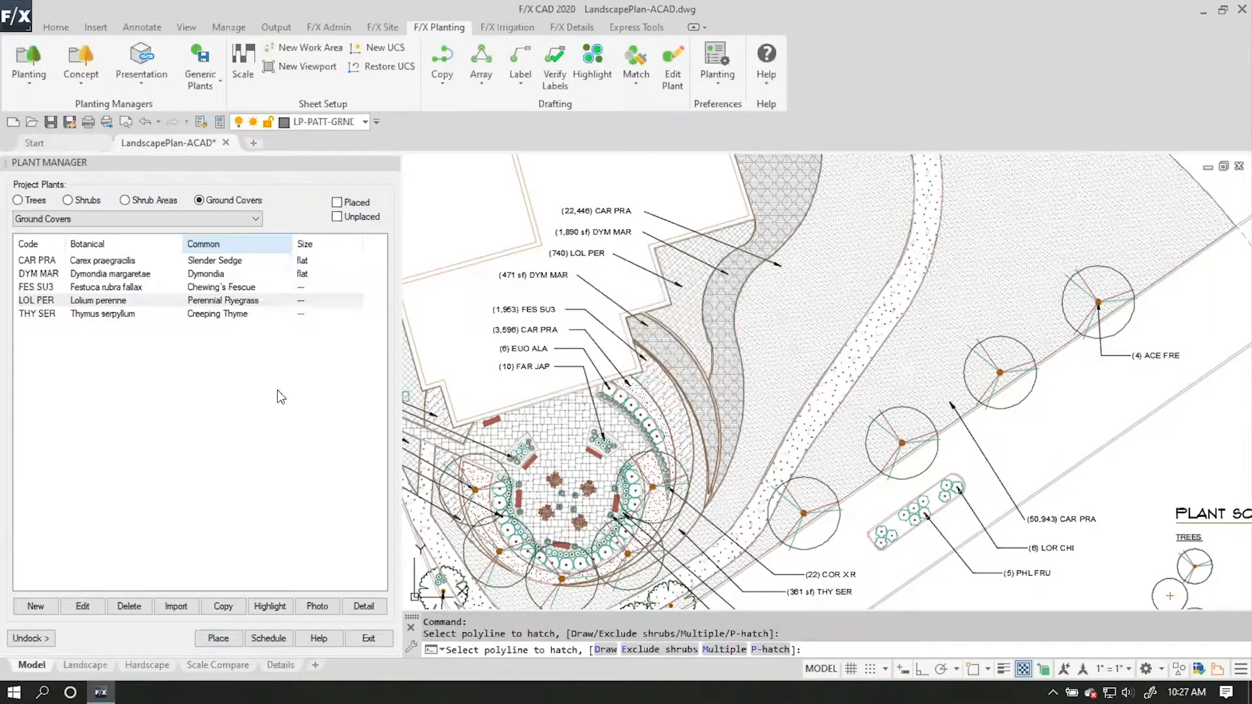
{"action": "key", "text": "Return"}
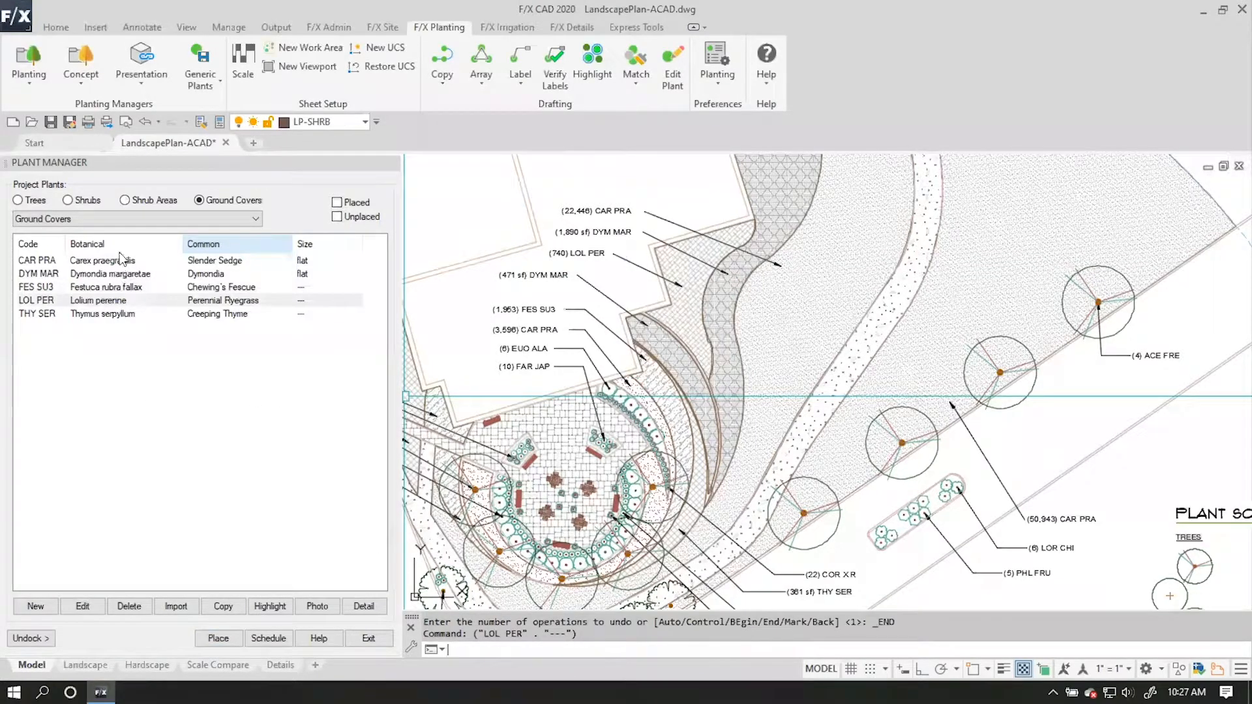
Place Carex praegracilis in the large areas on both sides of the path, at the (22,446) and (50,943) CAR PRA callouts.
{"action": "left_click", "coordinate": [120, 260]}
{"action": "left_click", "coordinate": [218, 637]}
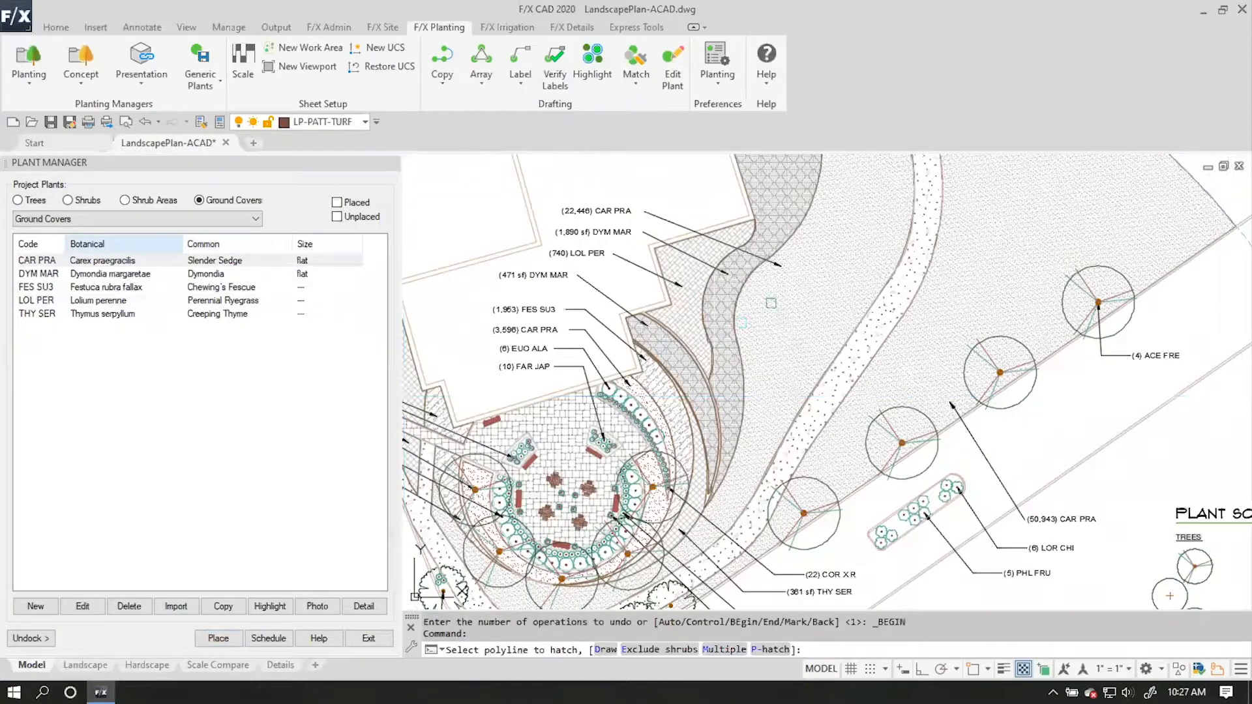
{"action": "left_click", "coordinate": [787, 304]}
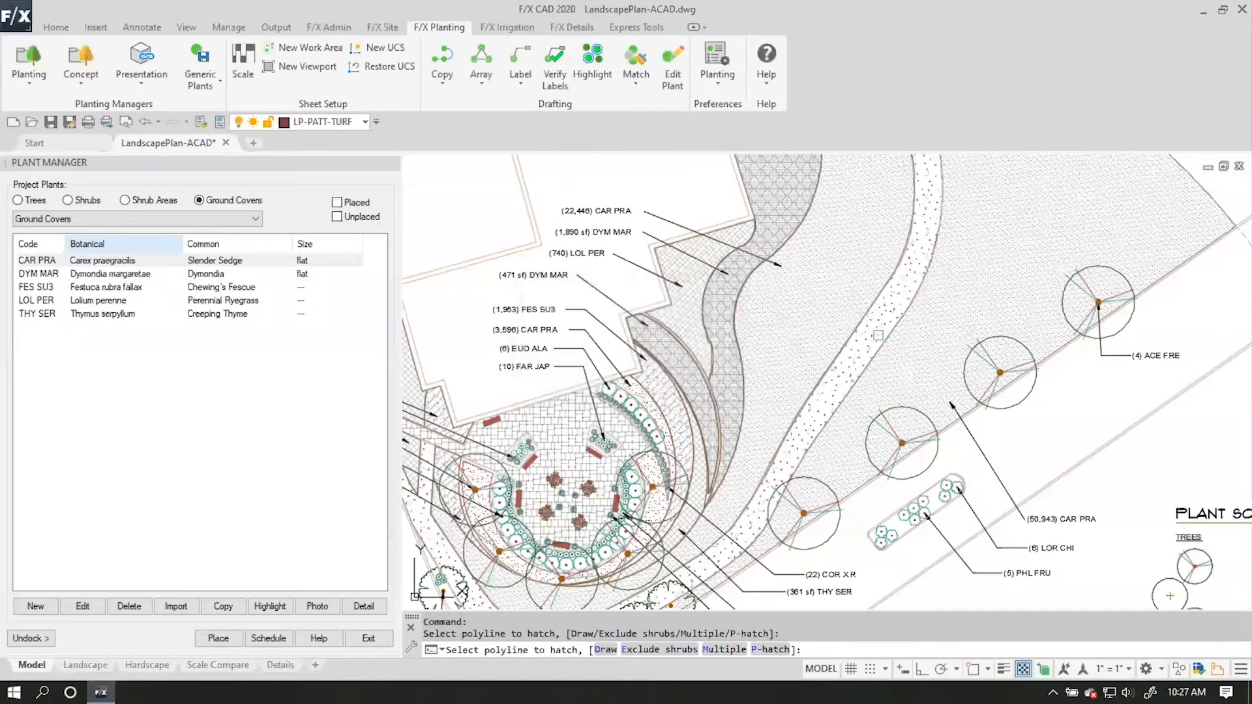
{"action": "left_click", "coordinate": [625, 378]}
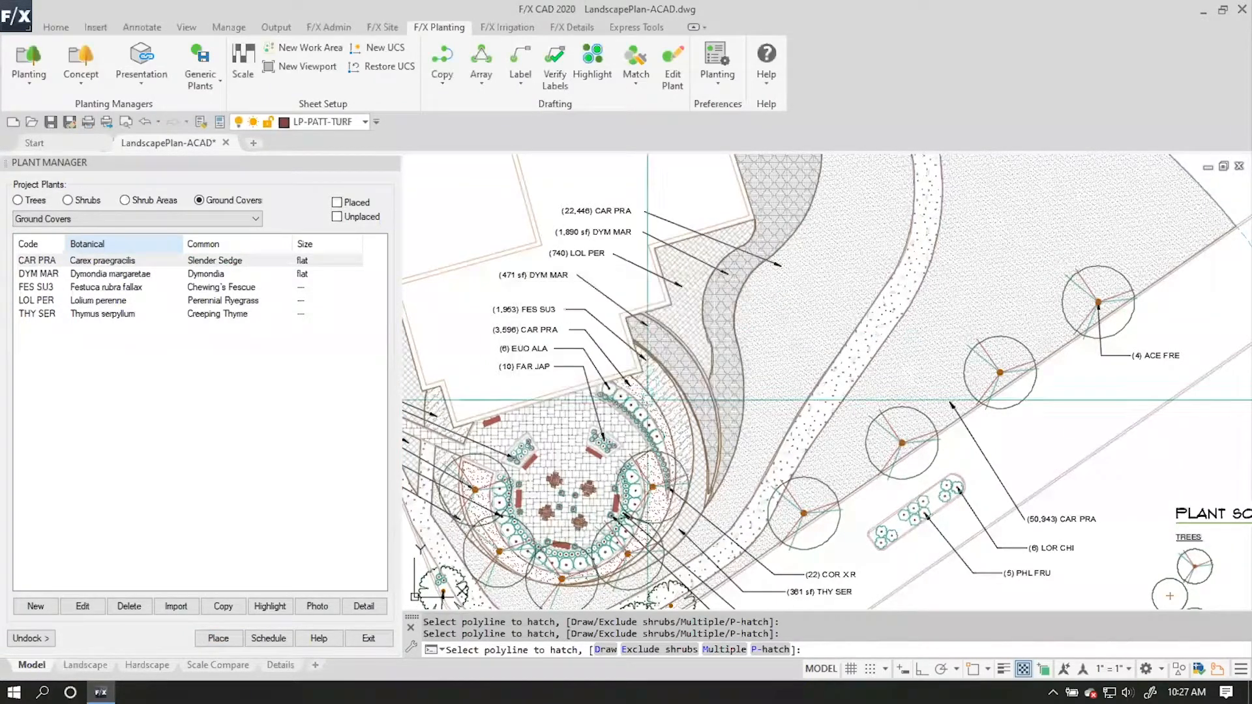
Generate a plant schedule in the drawing with remarks as a column, placing it beside the existing plant schedule.
{"action": "mouse_move", "coordinate": [882, 438]}
{"action": "middle_mouse_down"}
{"action": "mouse_move", "coordinate": [858, 332]}
{"action": "mouse_move", "coordinate": [611, 198]}
{"action": "middle_mouse_up"}
{"action": "scroll", "coordinate": [858, 333], "scroll_direction": "down", "scroll_amount": 4}
{"action": "scroll", "coordinate": [843, 375], "scroll_direction": "up", "scroll_amount": 2}
{"action": "middle_click_drag", "start_coordinate": [843, 375], "coordinate": [665, 361]}
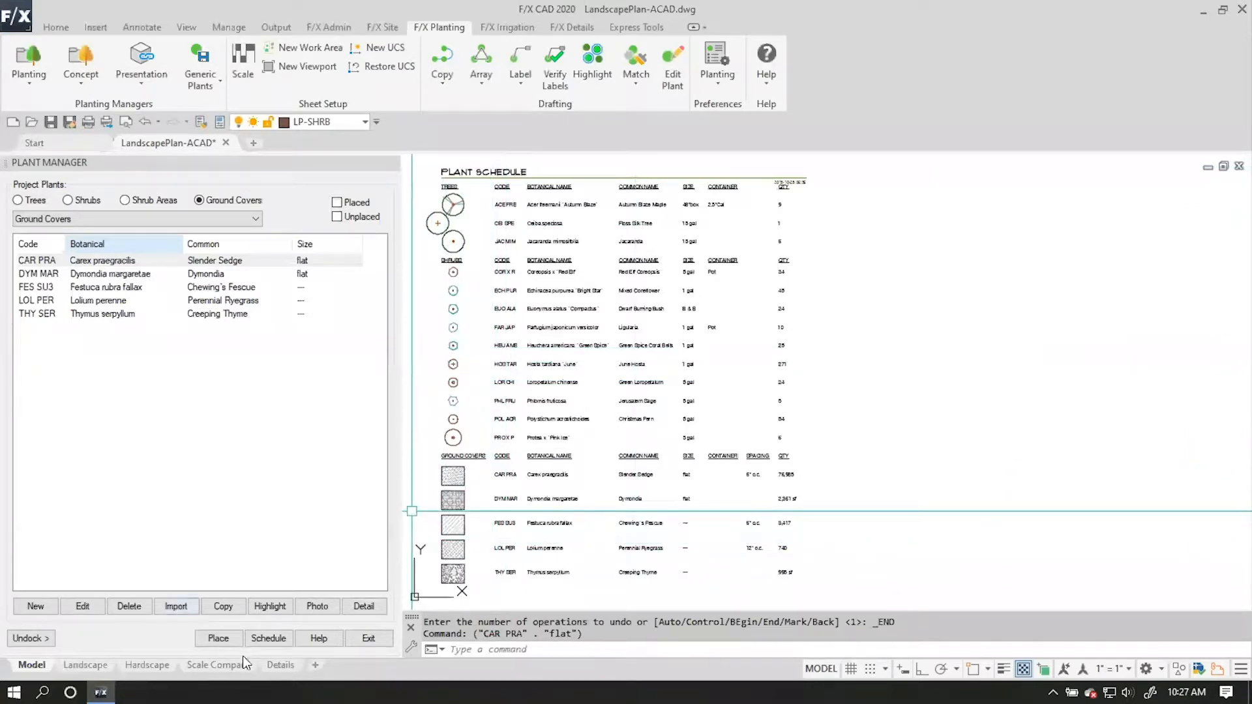
{"action": "left_click", "coordinate": [267, 638]}
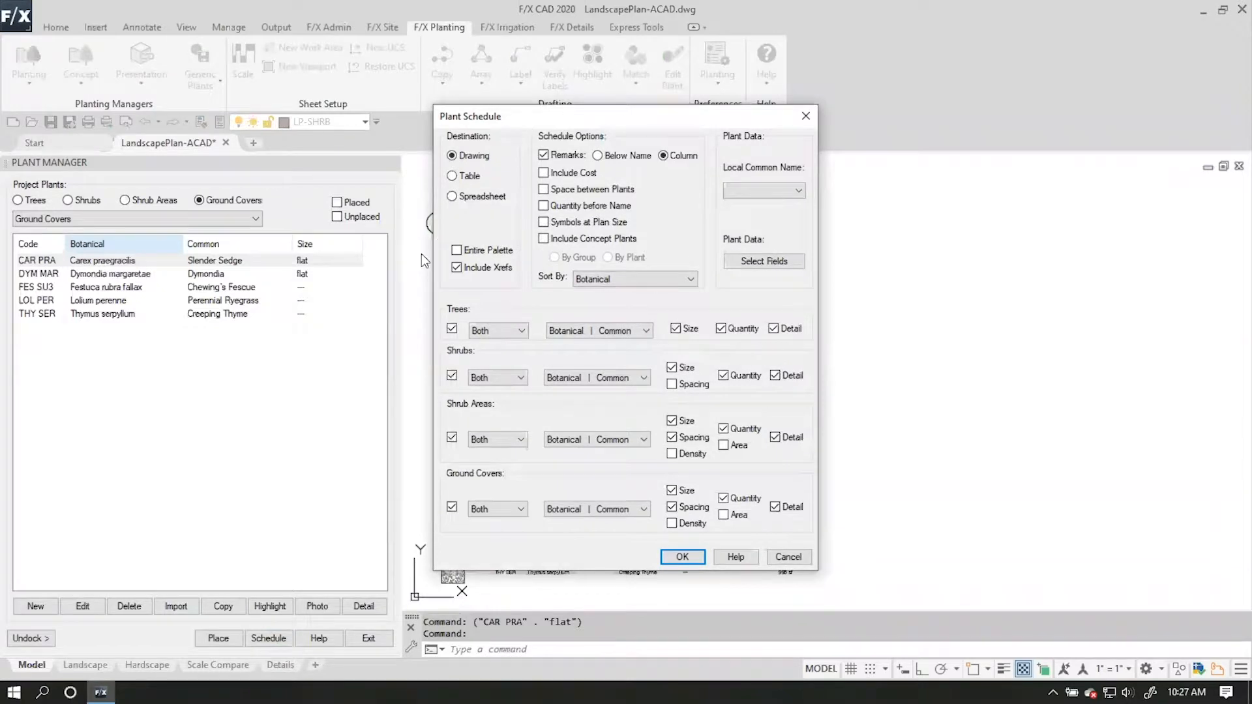
{"action": "left_click", "coordinate": [695, 559]}
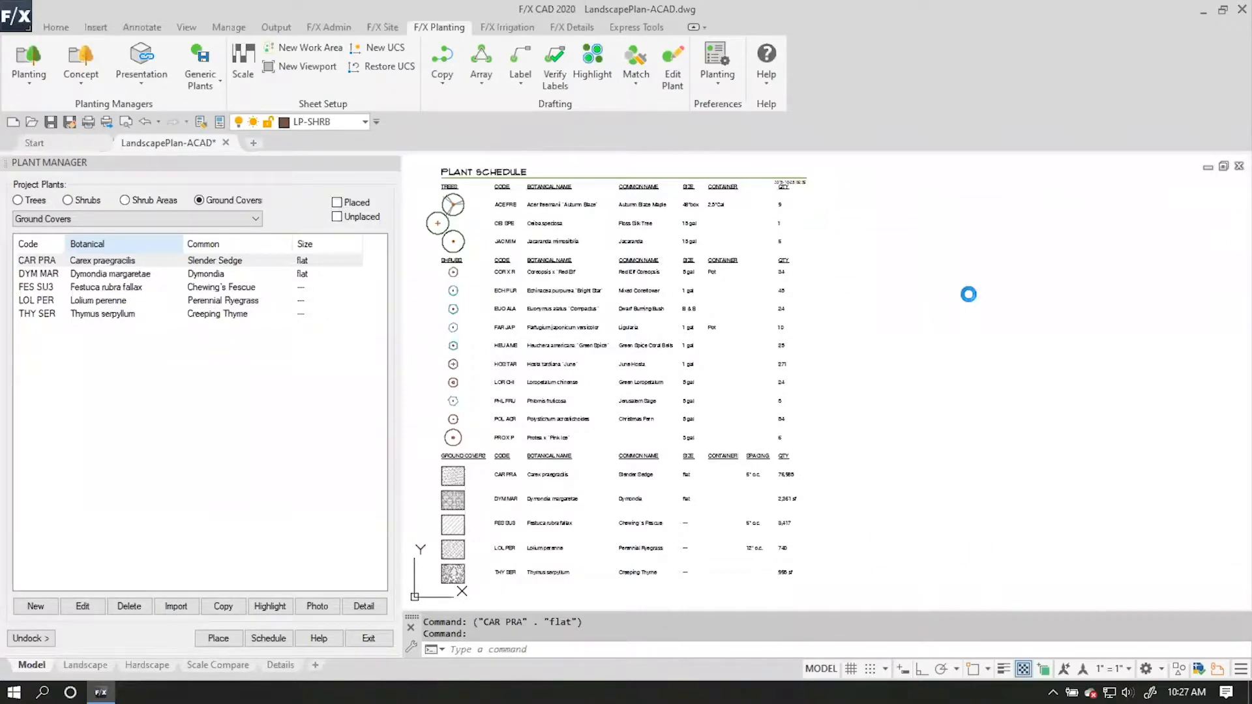
{"action": "left_click", "coordinate": [821, 181]}
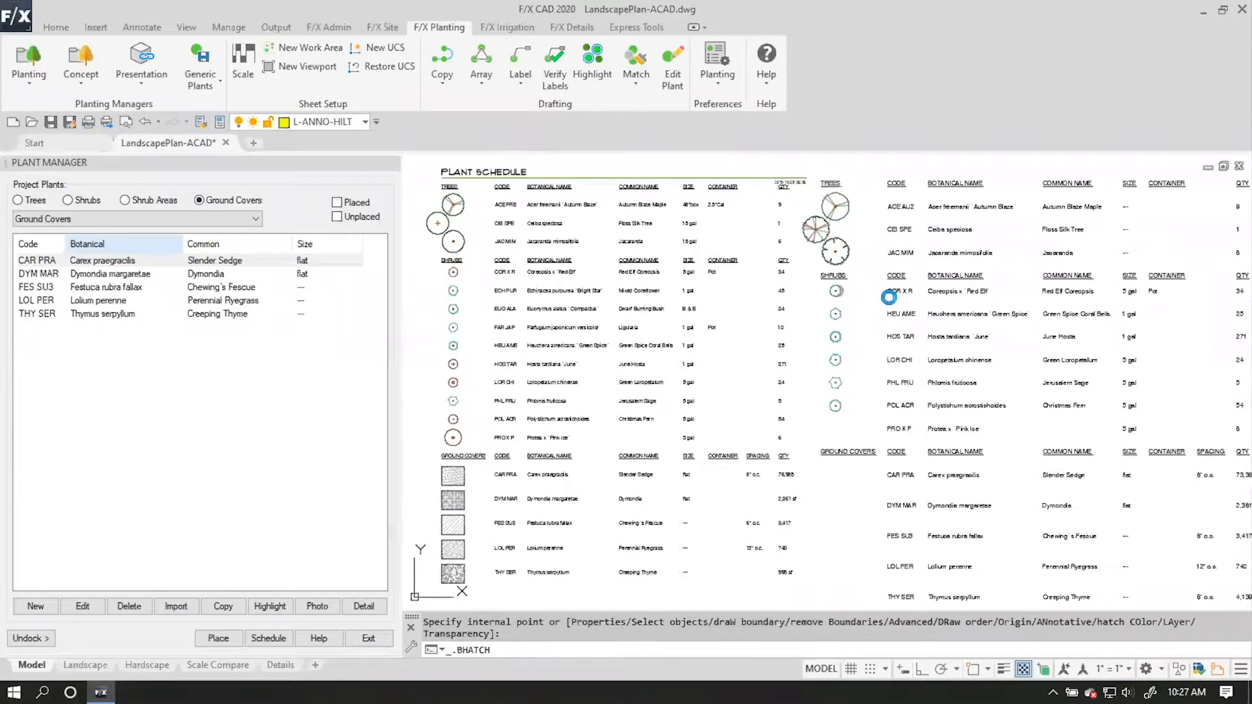
Compare the plants and quantities in the new plant schedule with those in the original schedule.
{"action": "mouse_move", "coordinate": [1043, 505]}
{"action": "middle_mouse_down"}
{"action": "mouse_move", "coordinate": [997, 452]}
{"action": "mouse_move", "coordinate": [900, 470]}
{"action": "mouse_move", "coordinate": [967, 531]}
{"action": "middle_mouse_up"}
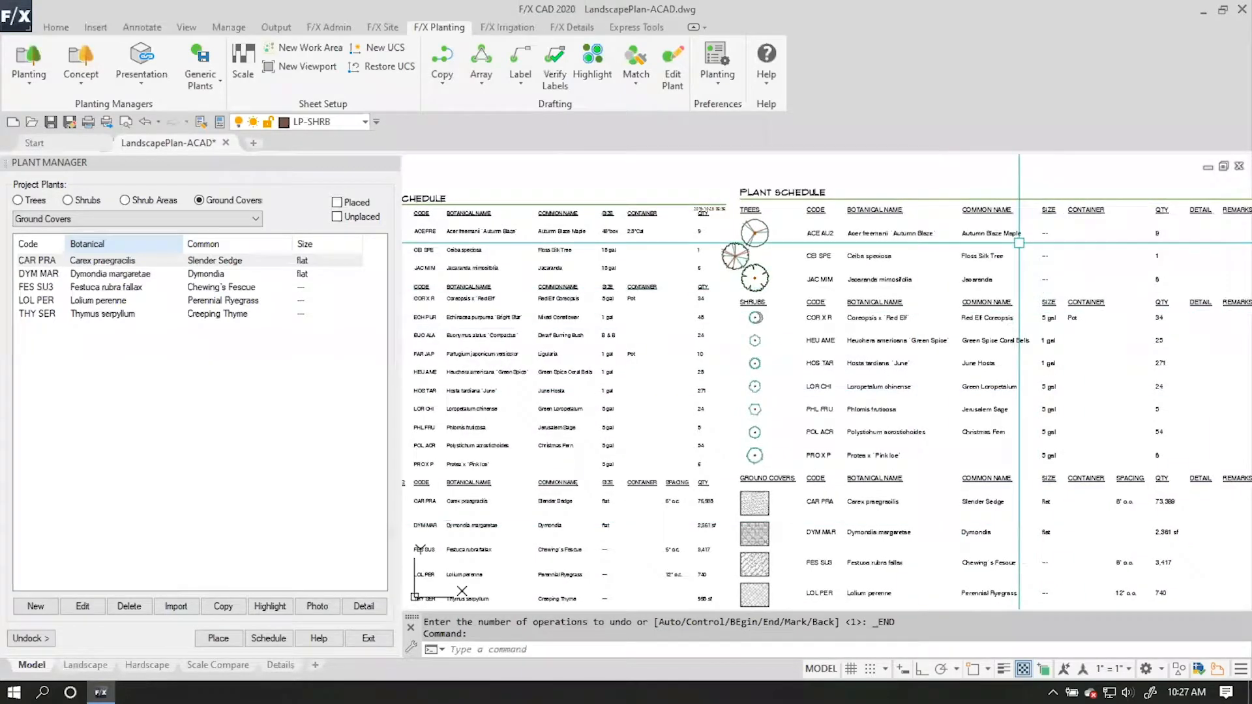
{"action": "middle_click_drag", "start_coordinate": [802, 365], "coordinate": [919, 353]}
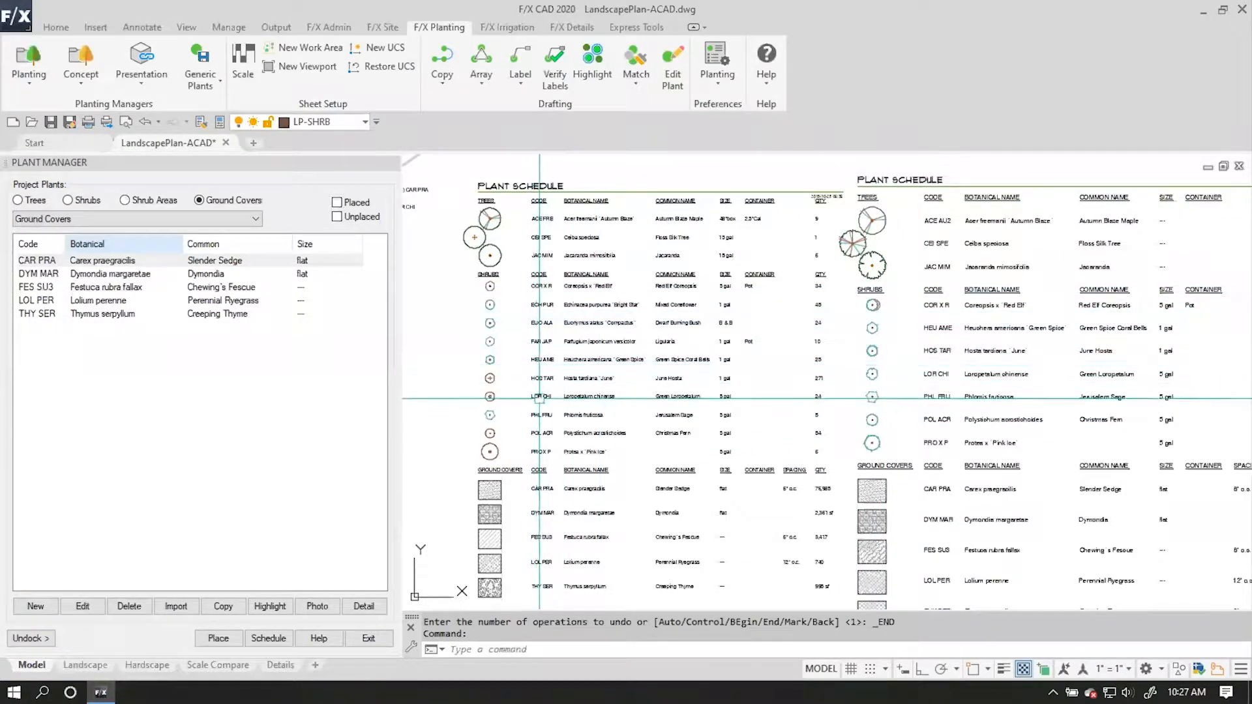
{"action": "scroll", "coordinate": [779, 476], "scroll_direction": "down", "scroll_amount": 2}
{"action": "scroll", "coordinate": [767, 461], "scroll_direction": "up", "scroll_amount": 3}
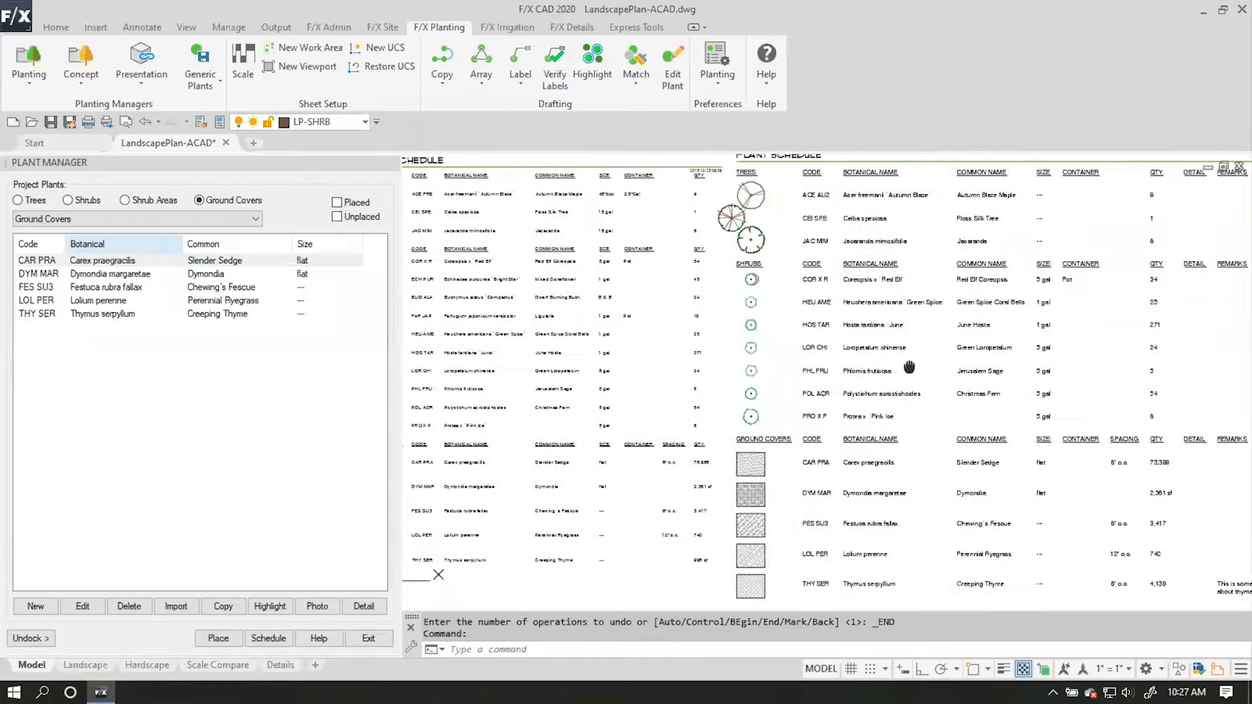
{"action": "mouse_move", "coordinate": [861, 347]}
{"action": "middle_mouse_down"}
{"action": "mouse_move", "coordinate": [858, 362]}
{"action": "mouse_move", "coordinate": [1111, 355]}
{"action": "mouse_move", "coordinate": [1101, 433]}
{"action": "middle_mouse_up"}
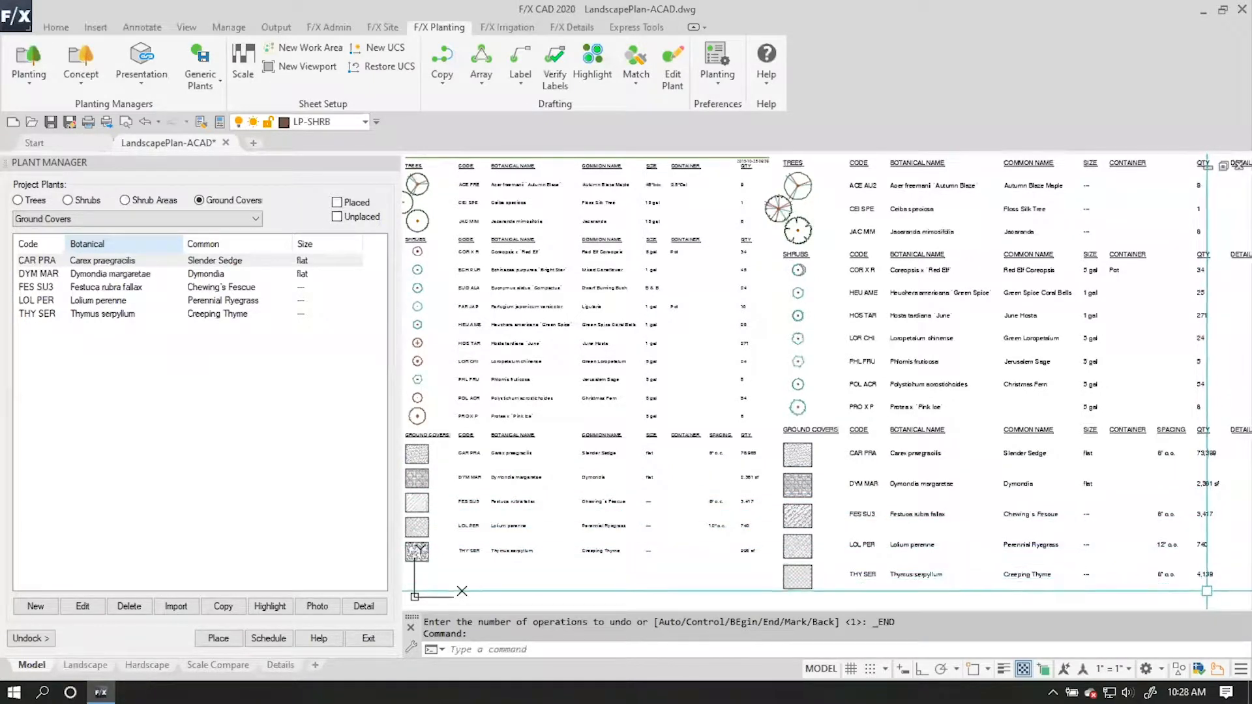
{"action": "mouse_move", "coordinate": [1181, 590]}
{"action": "middle_mouse_down"}
{"action": "mouse_move", "coordinate": [1157, 590]}
{"action": "mouse_move", "coordinate": [1172, 587]}
{"action": "middle_mouse_up"}
{"action": "scroll", "coordinate": [1086, 546], "scroll_direction": "up", "scroll_amount": 2}
{"action": "scroll", "coordinate": [908, 445], "scroll_direction": "down", "scroll_amount": 6}
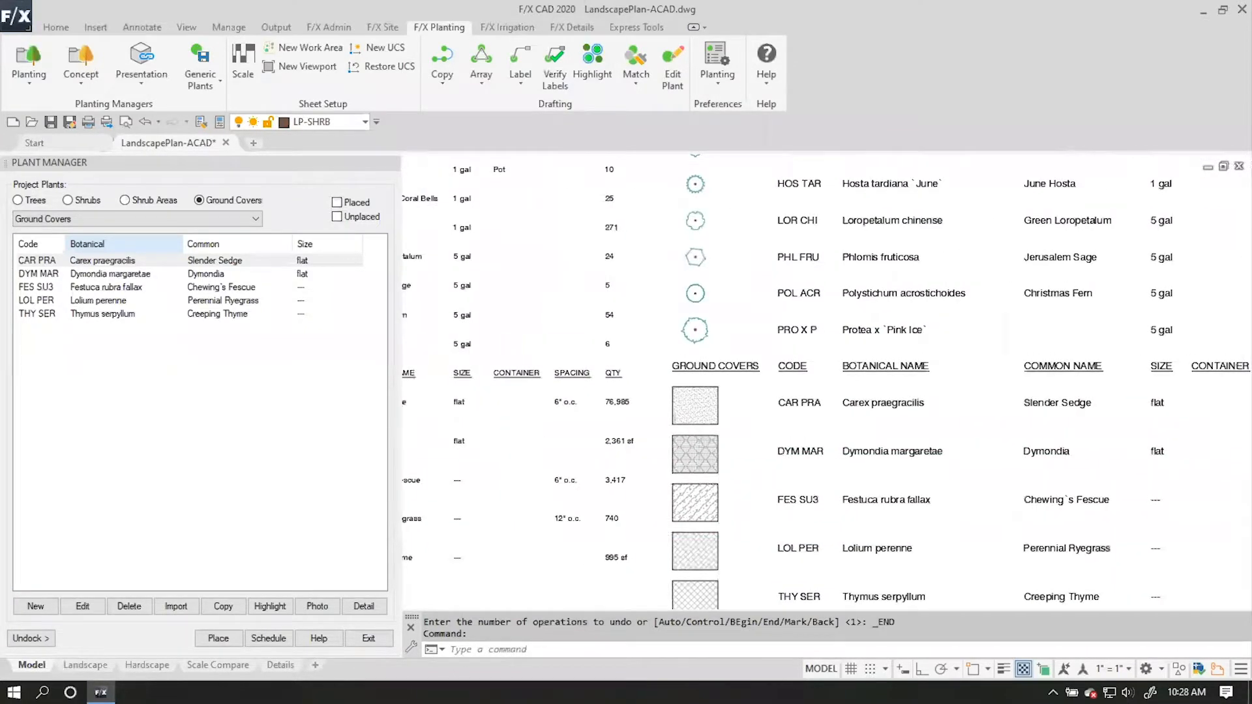
Place Carex praegracilis in the curved bed around the circular patio at the (3,596) CAR PRA callout, changing its polyline.
{"action": "scroll", "coordinate": [698, 360], "scroll_direction": "up", "scroll_amount": 6}
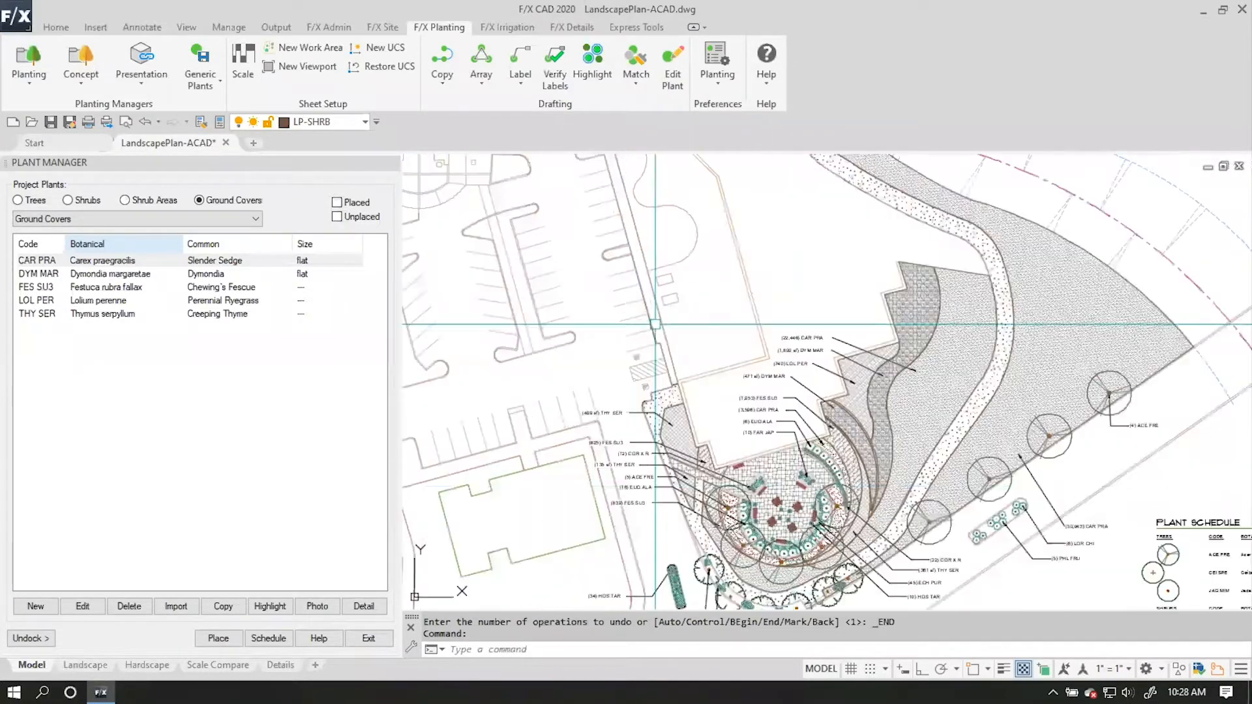
{"action": "scroll", "coordinate": [795, 397], "scroll_direction": "up", "scroll_amount": 2}
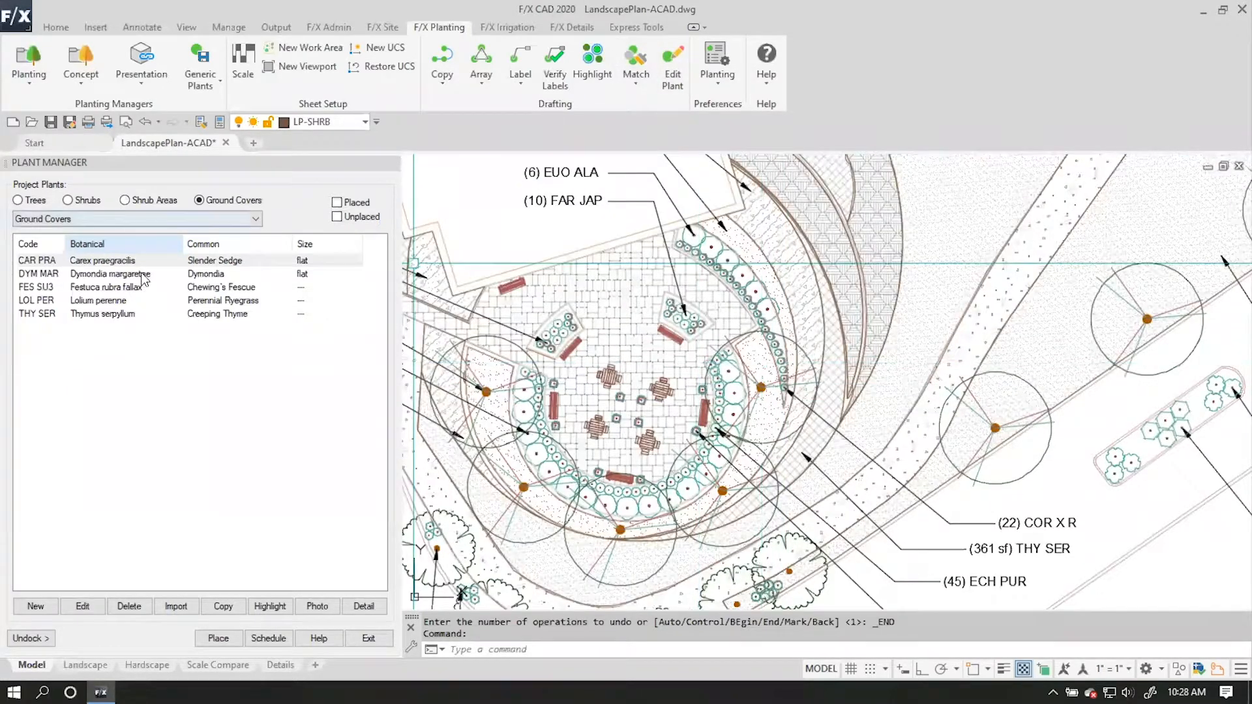
{"action": "double_click", "coordinate": [119, 262]}
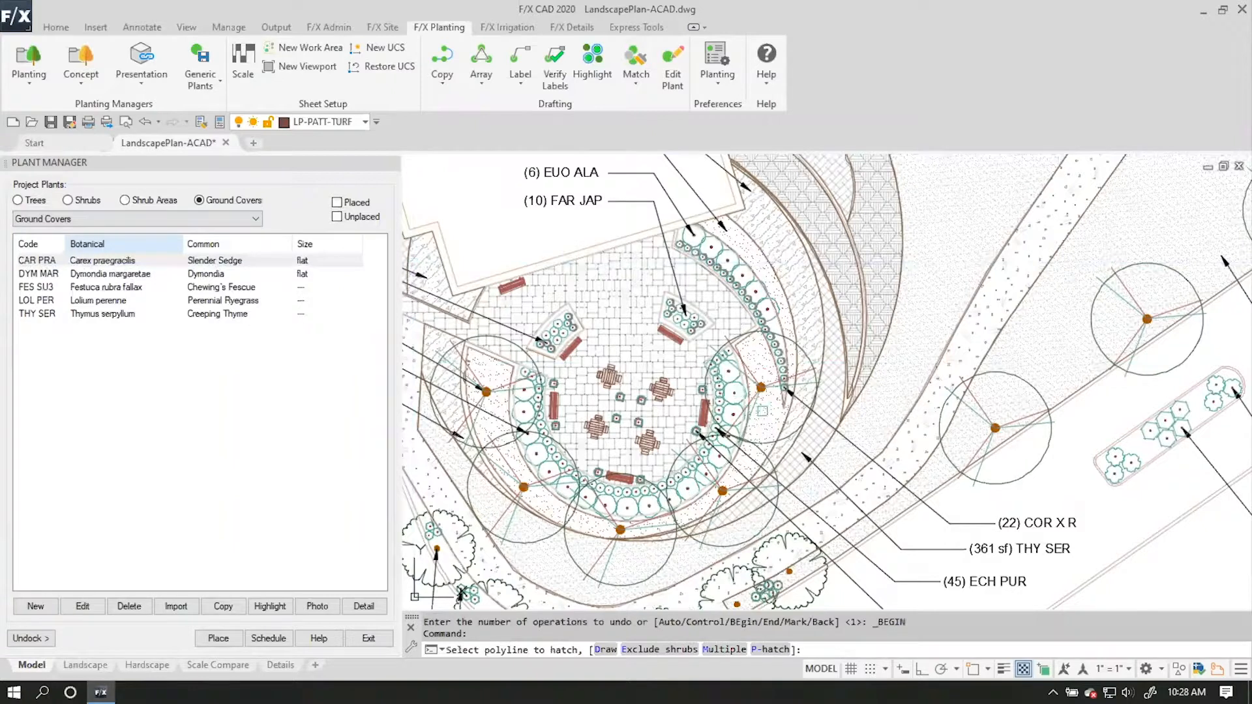
{"action": "left_click", "coordinate": [767, 411]}
{"action": "left_click", "coordinate": [626, 378]}
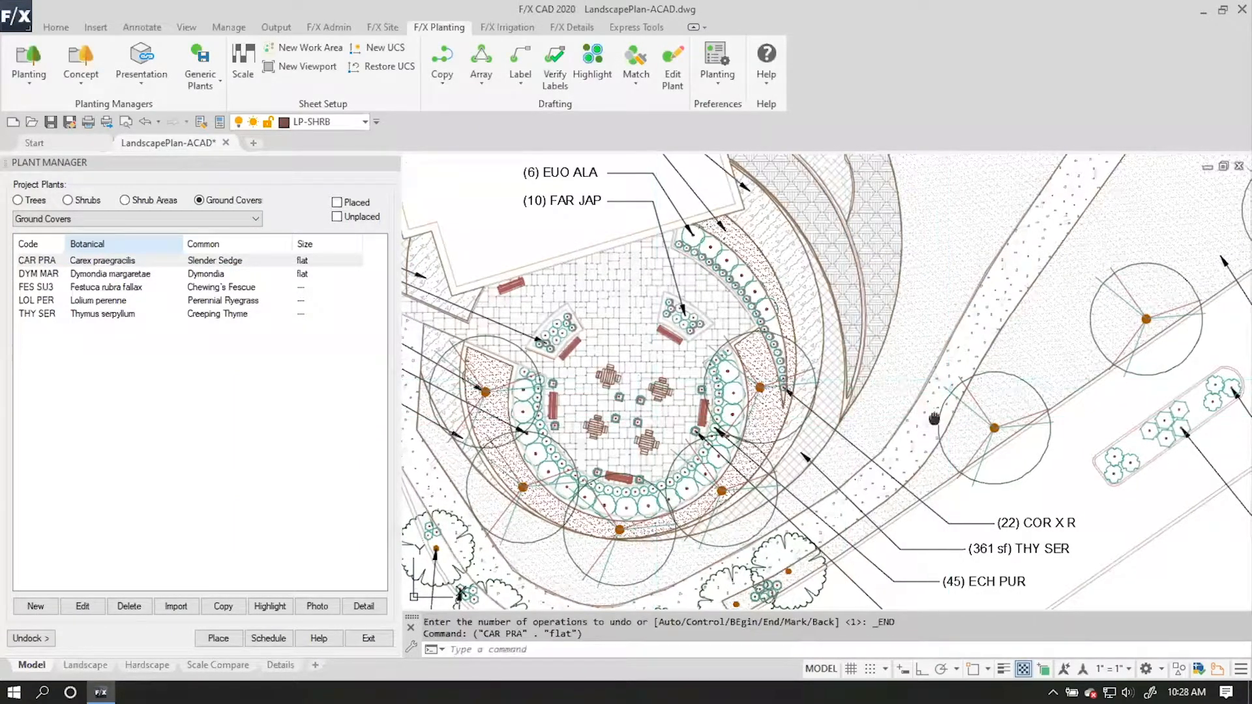
Look over the planting areas and callouts around the patio, and examine the shrub entries in both plant schedules.
{"action": "mouse_move", "coordinate": [943, 431]}
{"action": "middle_mouse_down"}
{"action": "mouse_move", "coordinate": [912, 520]}
{"action": "mouse_move", "coordinate": [719, 366]}
{"action": "middle_mouse_up"}
{"action": "middle_click_drag", "start_coordinate": [1022, 501], "coordinate": [963, 475]}
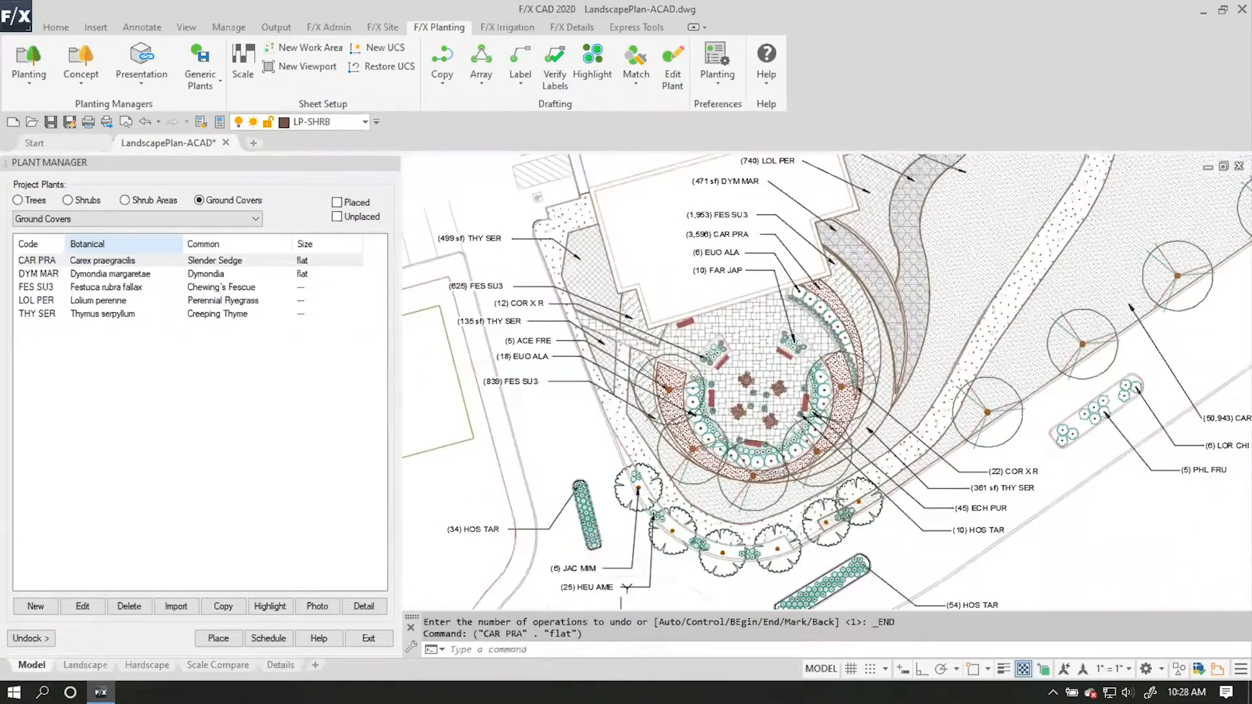
{"action": "middle_click_drag", "start_coordinate": [921, 437], "coordinate": [872, 463]}
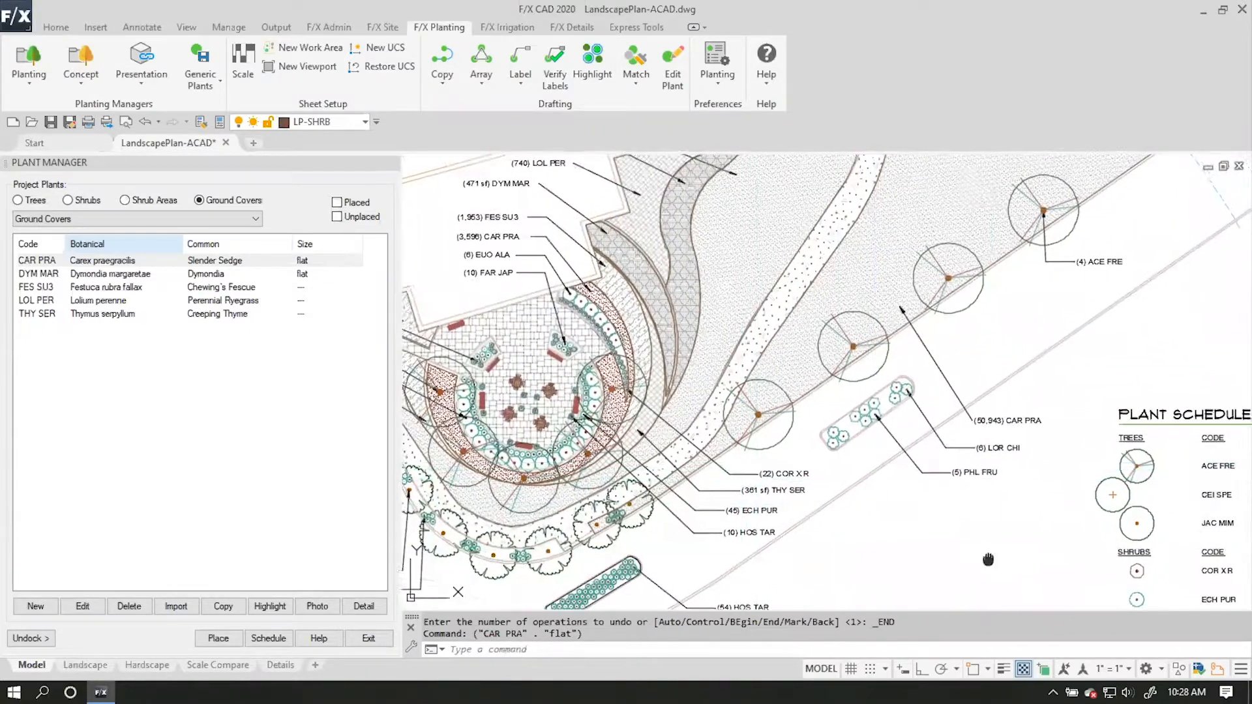
{"action": "scroll", "coordinate": [969, 411], "scroll_direction": "down", "scroll_amount": 3}
{"action": "middle_click_drag", "start_coordinate": [987, 411], "coordinate": [840, 576]}
{"action": "scroll", "coordinate": [652, 448], "scroll_direction": "up", "scroll_amount": 5}
{"action": "middle_click_drag", "start_coordinate": [586, 467], "coordinate": [802, 346]}
{"action": "scroll", "coordinate": [809, 344], "scroll_direction": "down", "scroll_amount": 2}
{"action": "middle_click_drag", "start_coordinate": [982, 425], "coordinate": [666, 368]}
{"action": "middle_click_drag", "start_coordinate": [1102, 405], "coordinate": [551, 306]}
{"action": "middle_click_drag", "start_coordinate": [905, 466], "coordinate": [734, 246]}
{"action": "scroll", "coordinate": [742, 249], "scroll_direction": "up", "scroll_amount": 2}
{"action": "scroll", "coordinate": [770, 269], "scroll_direction": "down", "scroll_amount": 2}
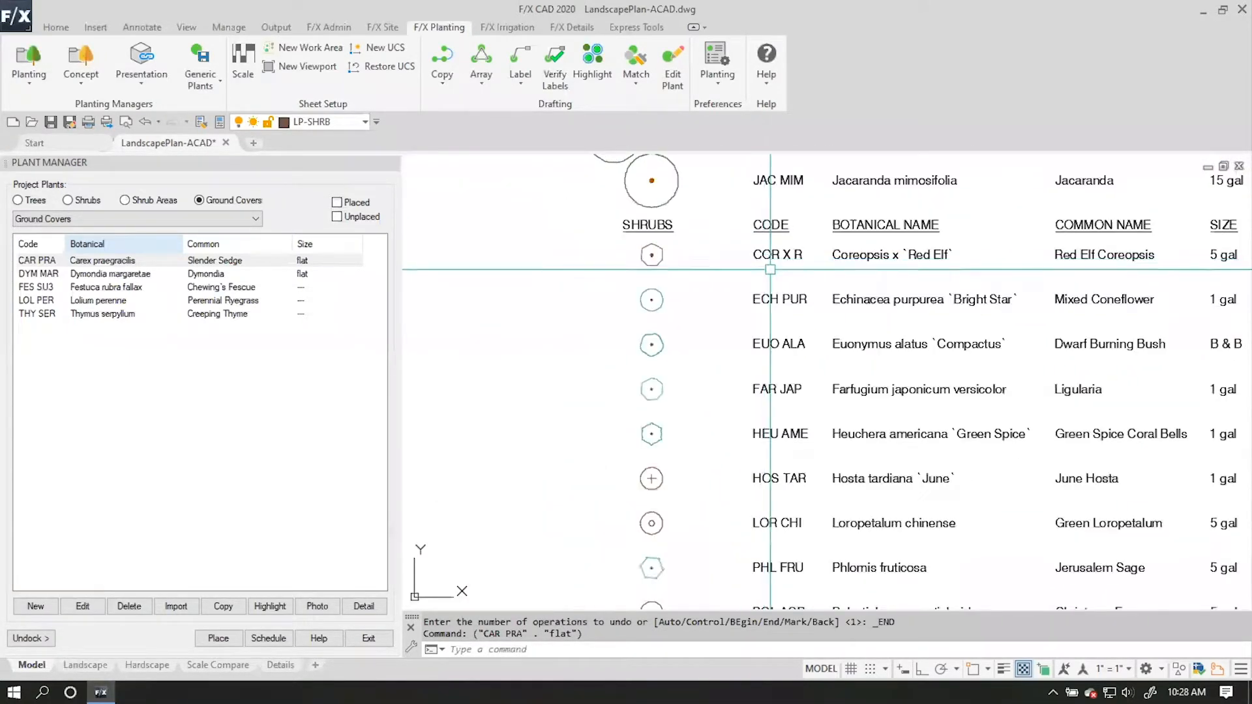
{"action": "scroll", "coordinate": [849, 273], "scroll_direction": "down", "scroll_amount": 4}
{"action": "mouse_move", "coordinate": [617, 327]}
{"action": "middle_mouse_down"}
{"action": "mouse_move", "coordinate": [673, 371]}
{"action": "mouse_move", "coordinate": [483, 350]}
{"action": "middle_mouse_up"}
{"action": "middle_click_drag", "start_coordinate": [1052, 455], "coordinate": [880, 464]}
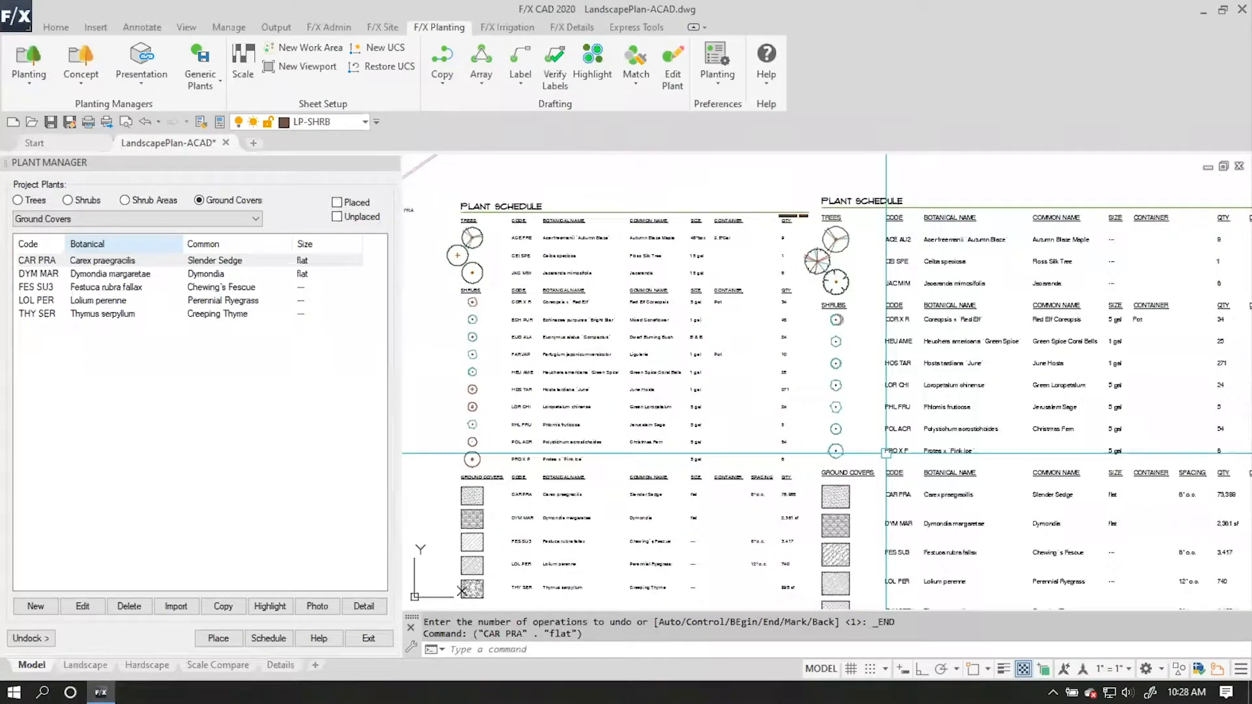
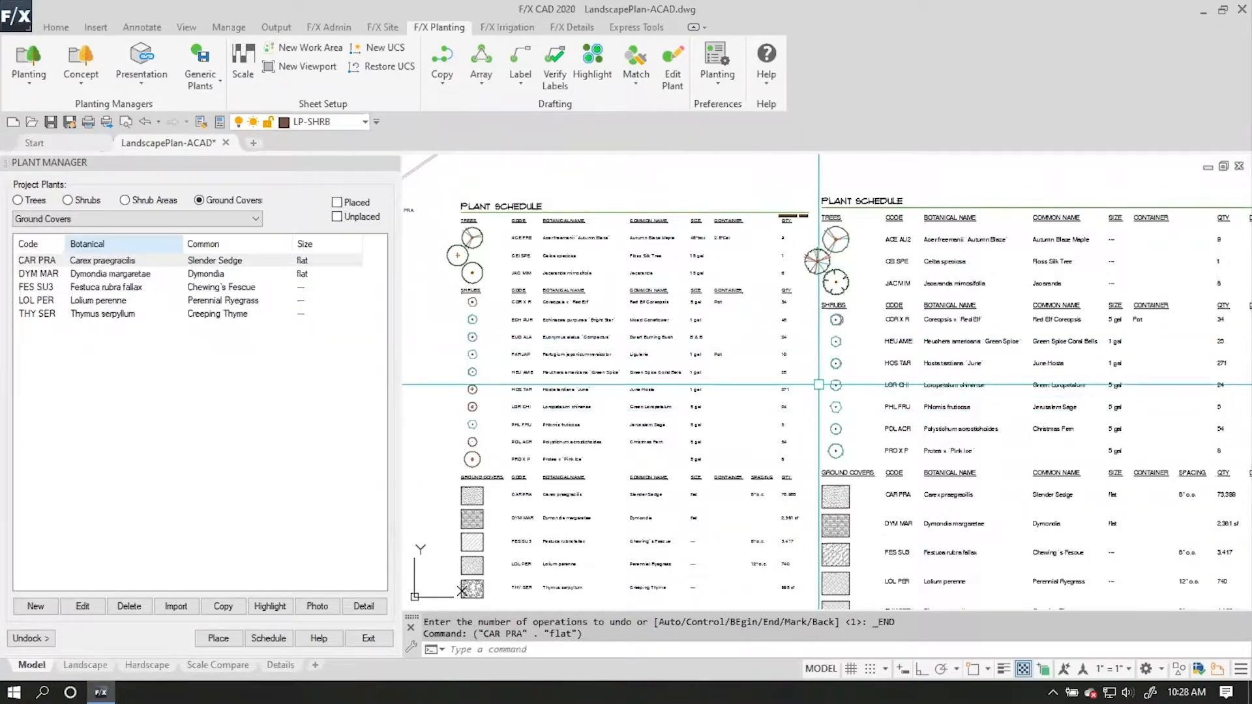
Convert the shrub blocks at the (6) EUO ALA callout to the project plant Euonymus alatus 'Compactus', applying it to all matching blocks.
{"action": "middle_click_drag", "start_coordinate": [441, 284], "coordinate": [743, 292]}
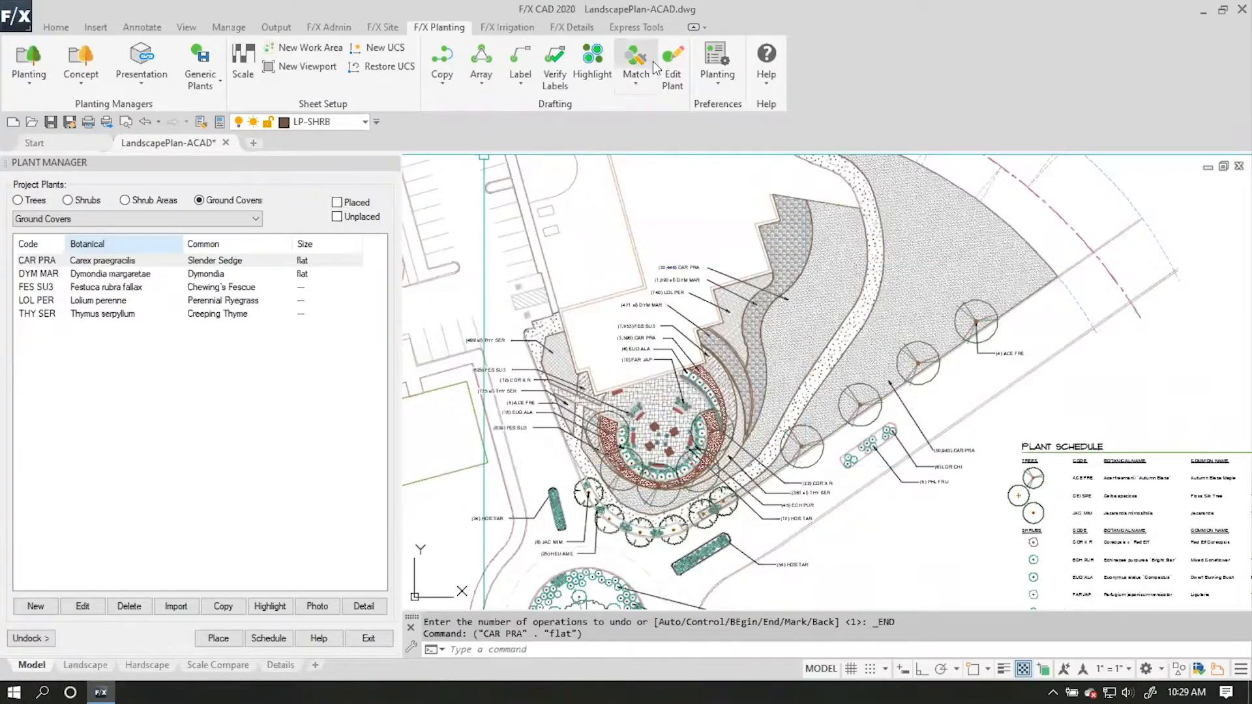
{"action": "left_click", "coordinate": [672, 68]}
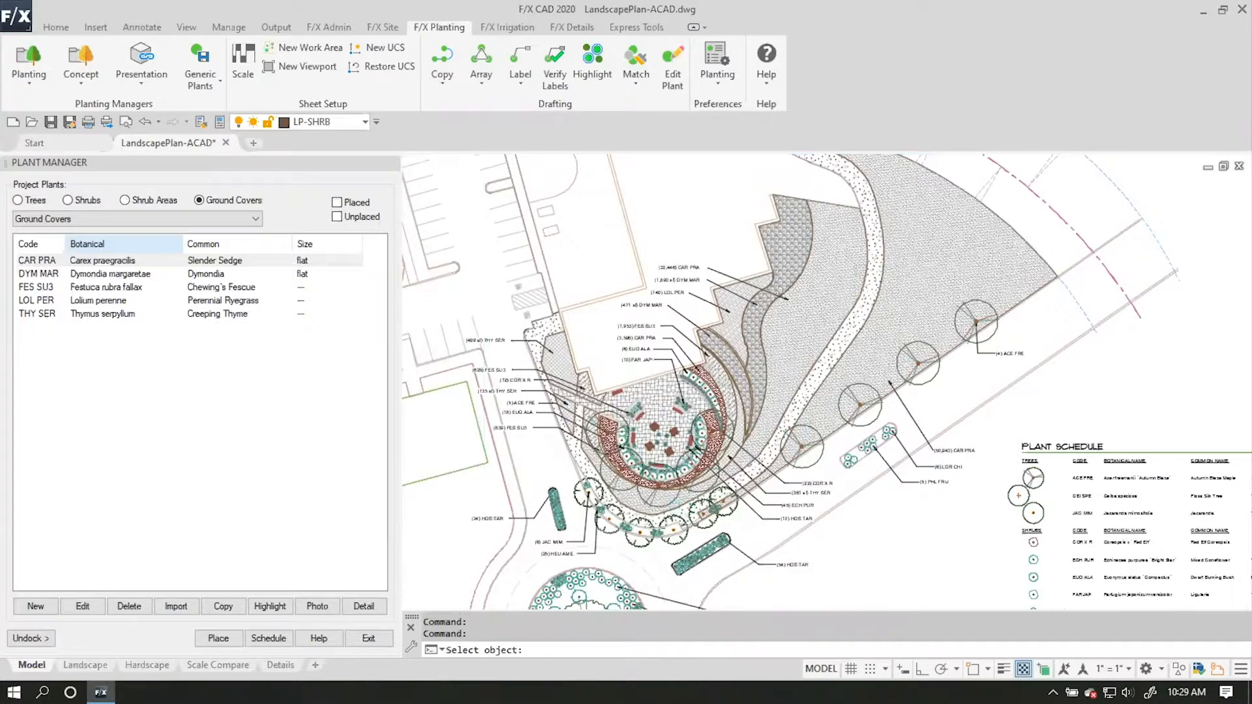
{"action": "scroll", "coordinate": [680, 504], "scroll_direction": "up", "scroll_amount": 2}
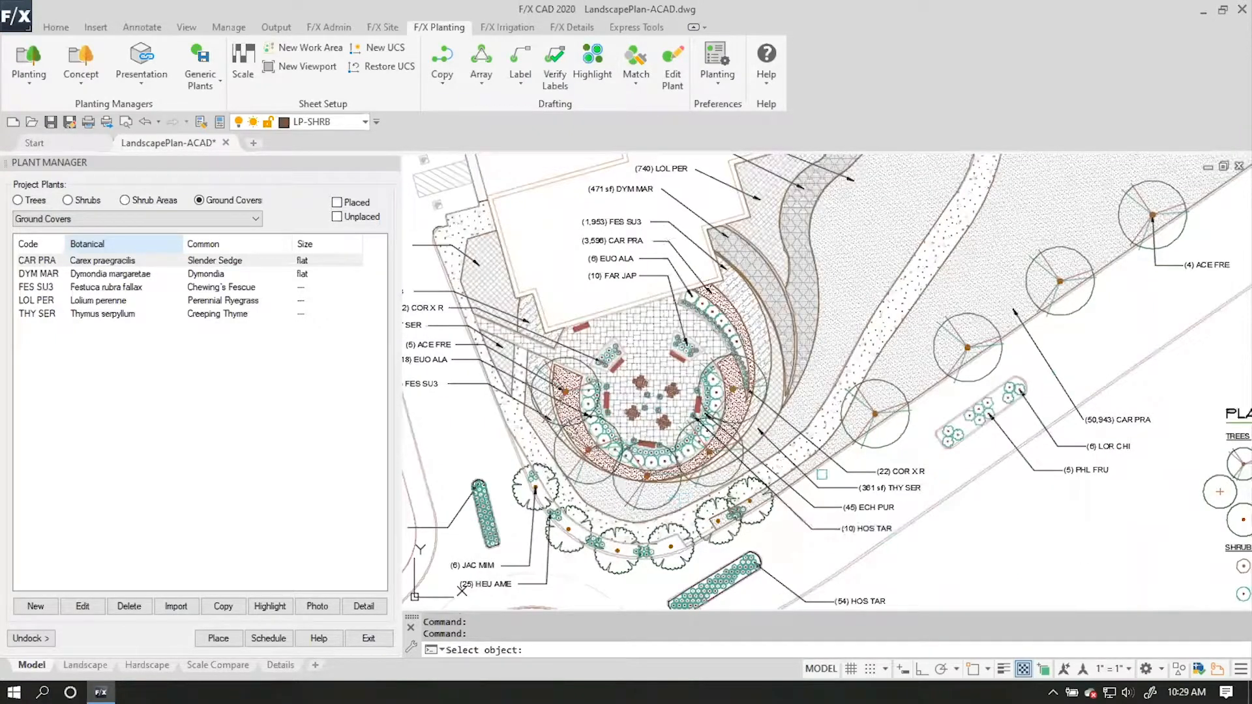
{"action": "scroll", "coordinate": [684, 291], "scroll_direction": "up", "scroll_amount": 2}
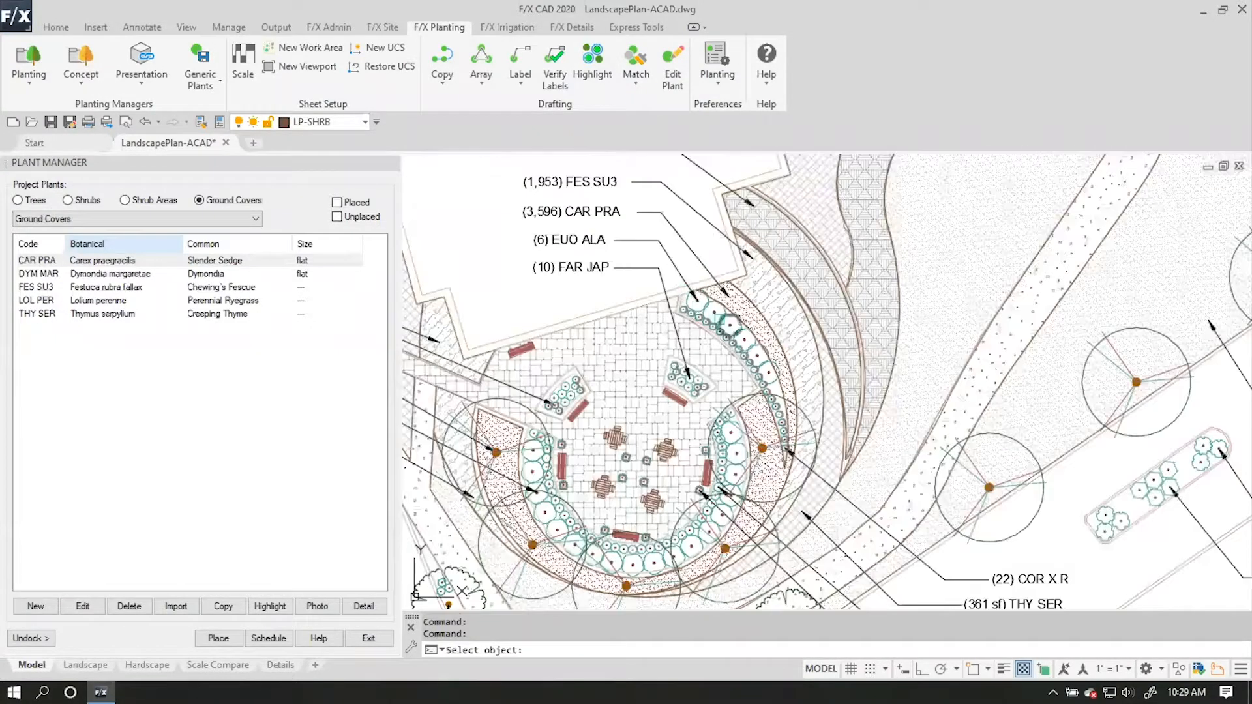
{"action": "left_click", "coordinate": [712, 310]}
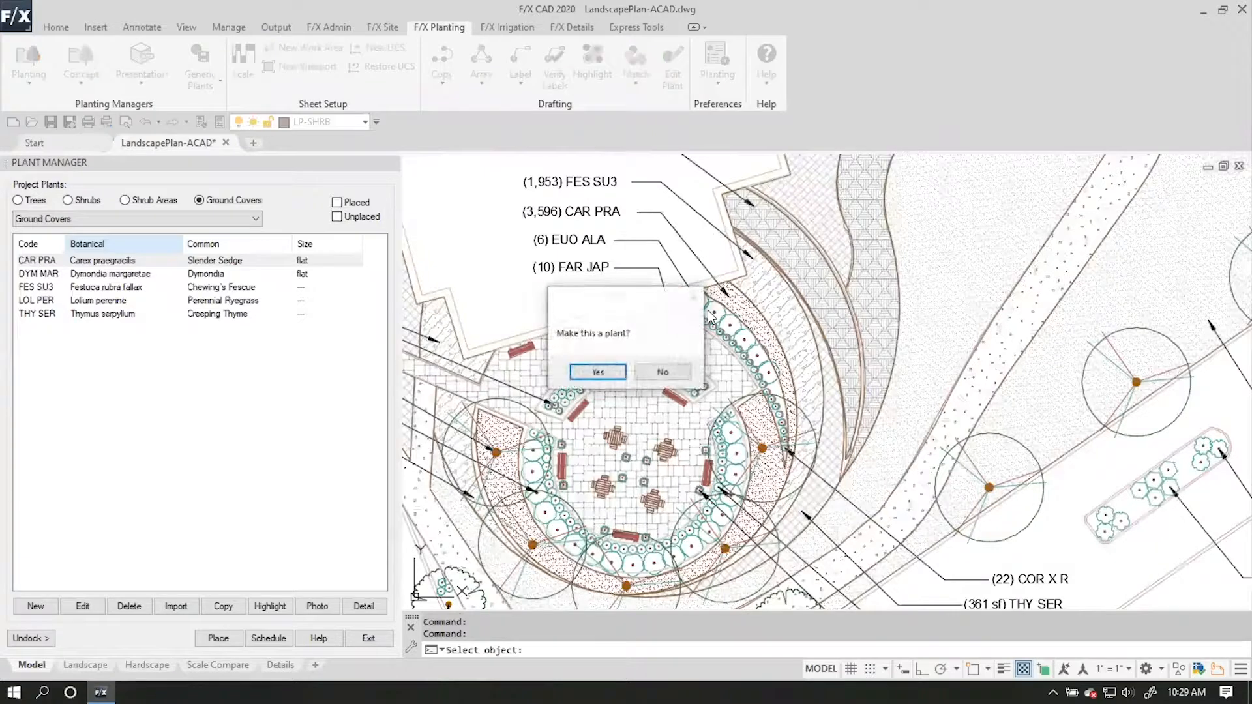
{"action": "left_click", "coordinate": [597, 372]}
{"action": "left_click_drag", "start_coordinate": [508, 219], "coordinate": [635, 274]}
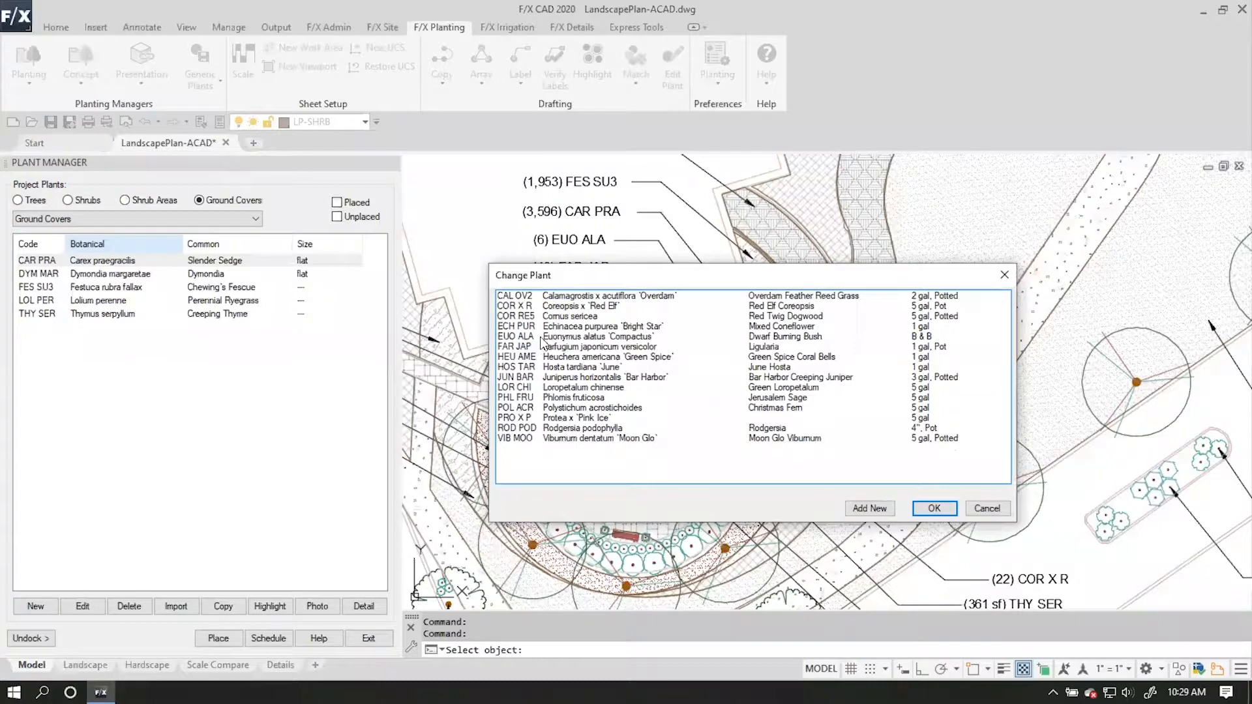
{"action": "left_click", "coordinate": [542, 338]}
{"action": "left_click", "coordinate": [919, 507]}
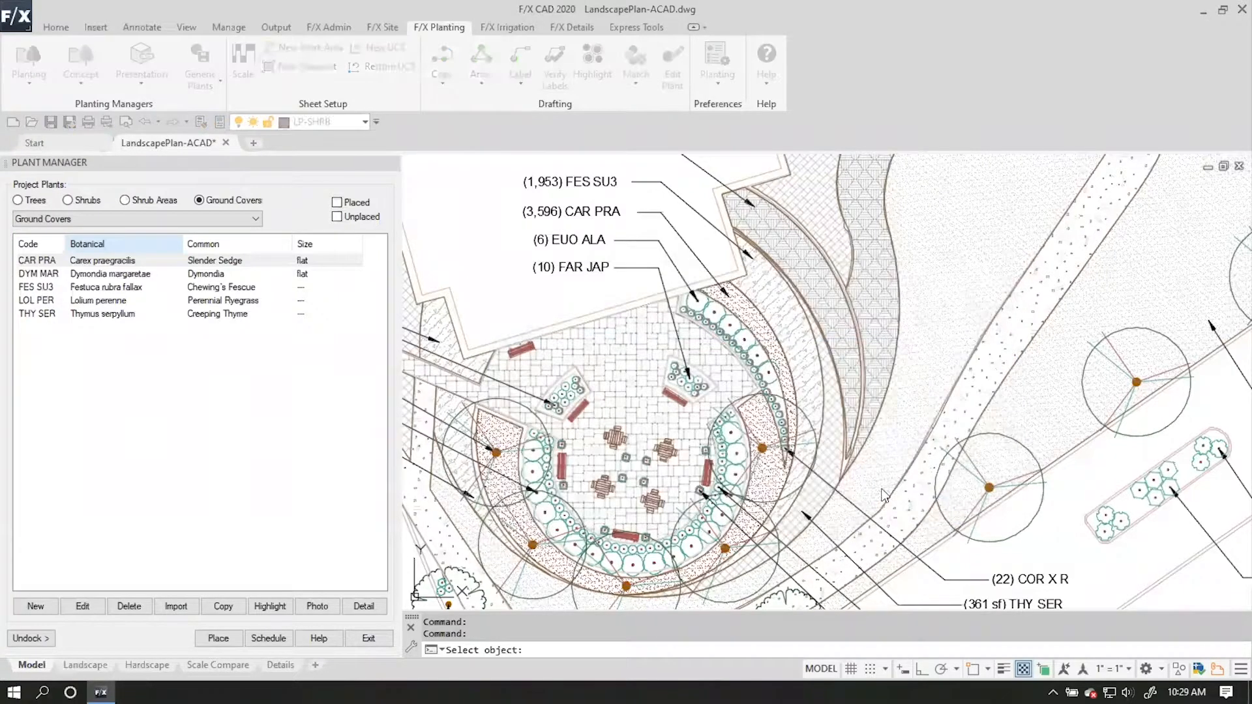
{"action": "left_click", "coordinate": [421, 562]}
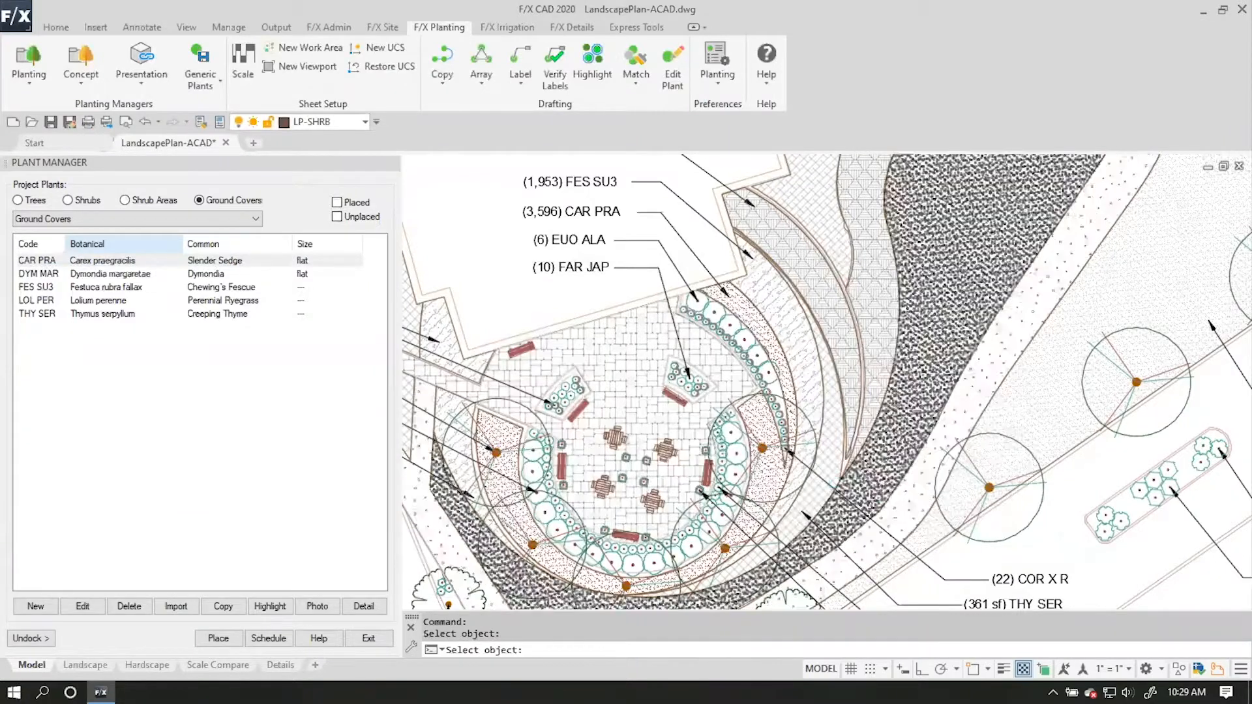
Convert the small shrub blocks at the (45) ECH PUR callout to the project plant Echinacea purpurea 'Bright Star', applying it to all.
{"action": "scroll", "coordinate": [528, 232], "scroll_direction": "down", "scroll_amount": 2}
{"action": "mouse_move", "coordinate": [807, 459]}
{"action": "middle_mouse_down"}
{"action": "mouse_move", "coordinate": [579, 460]}
{"action": "mouse_move", "coordinate": [535, 428]}
{"action": "mouse_move", "coordinate": [817, 431]}
{"action": "mouse_move", "coordinate": [895, 520]}
{"action": "middle_mouse_up"}
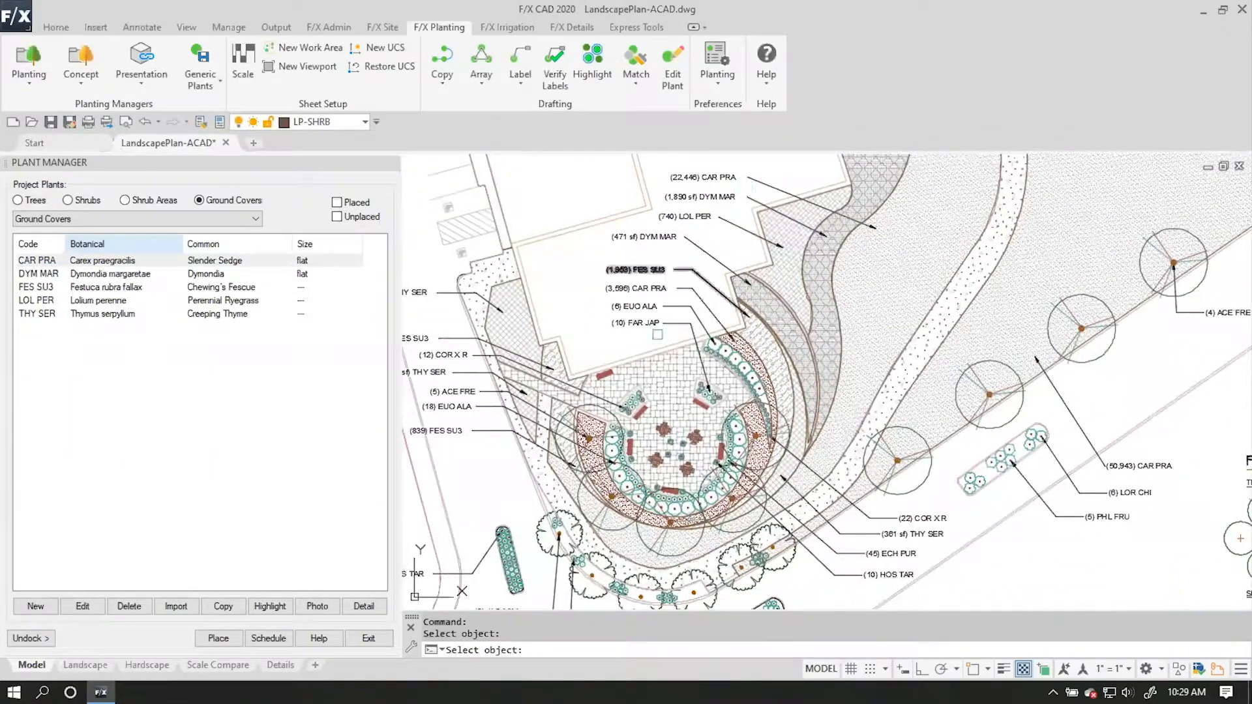
{"action": "middle_click_drag", "start_coordinate": [509, 457], "coordinate": [616, 402]}
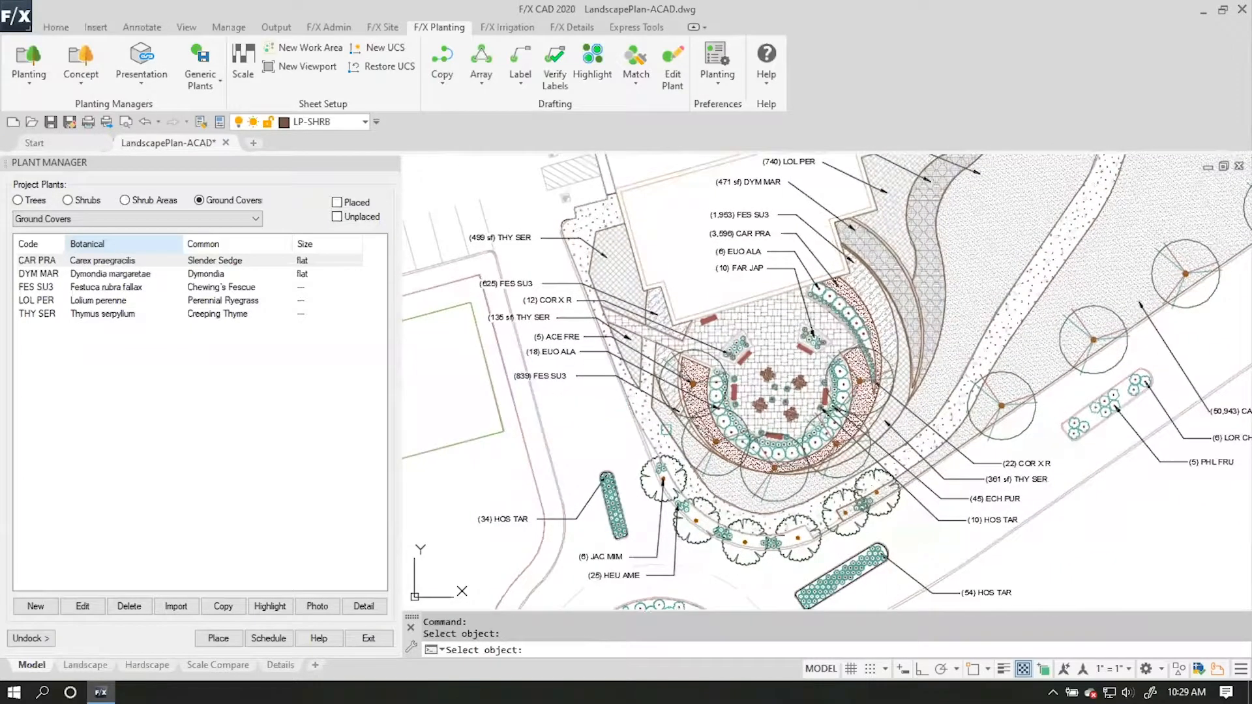
{"action": "middle_click_drag", "start_coordinate": [982, 556], "coordinate": [791, 506]}
{"action": "scroll", "coordinate": [671, 367], "scroll_direction": "up", "scroll_amount": 6}
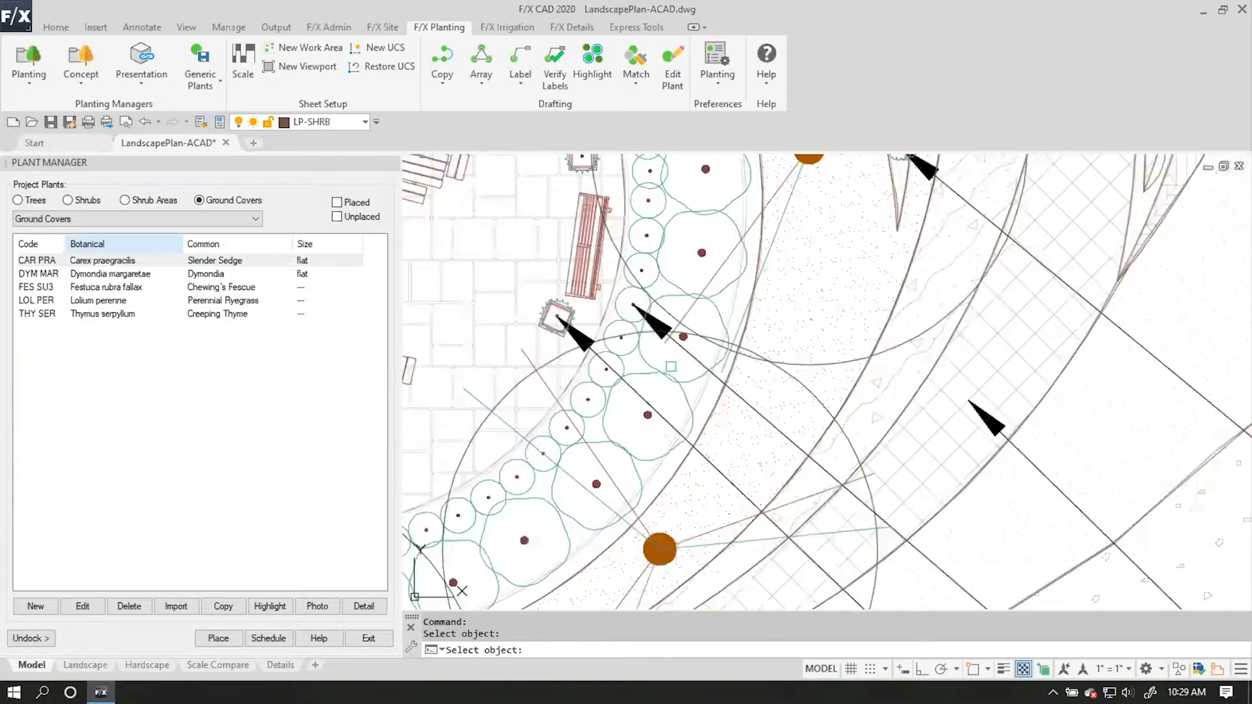
{"action": "left_click", "coordinate": [631, 302]}
{"action": "left_click", "coordinate": [590, 370]}
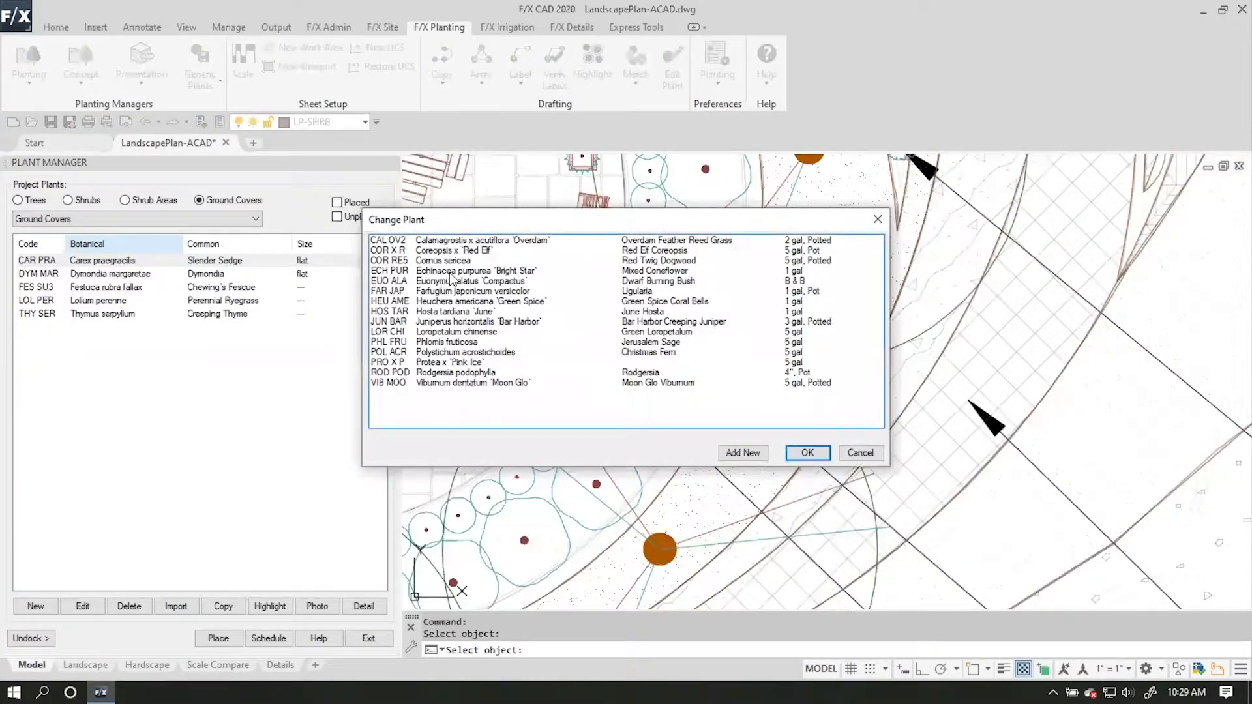
{"action": "left_click", "coordinate": [456, 272]}
{"action": "left_click", "coordinate": [815, 456]}
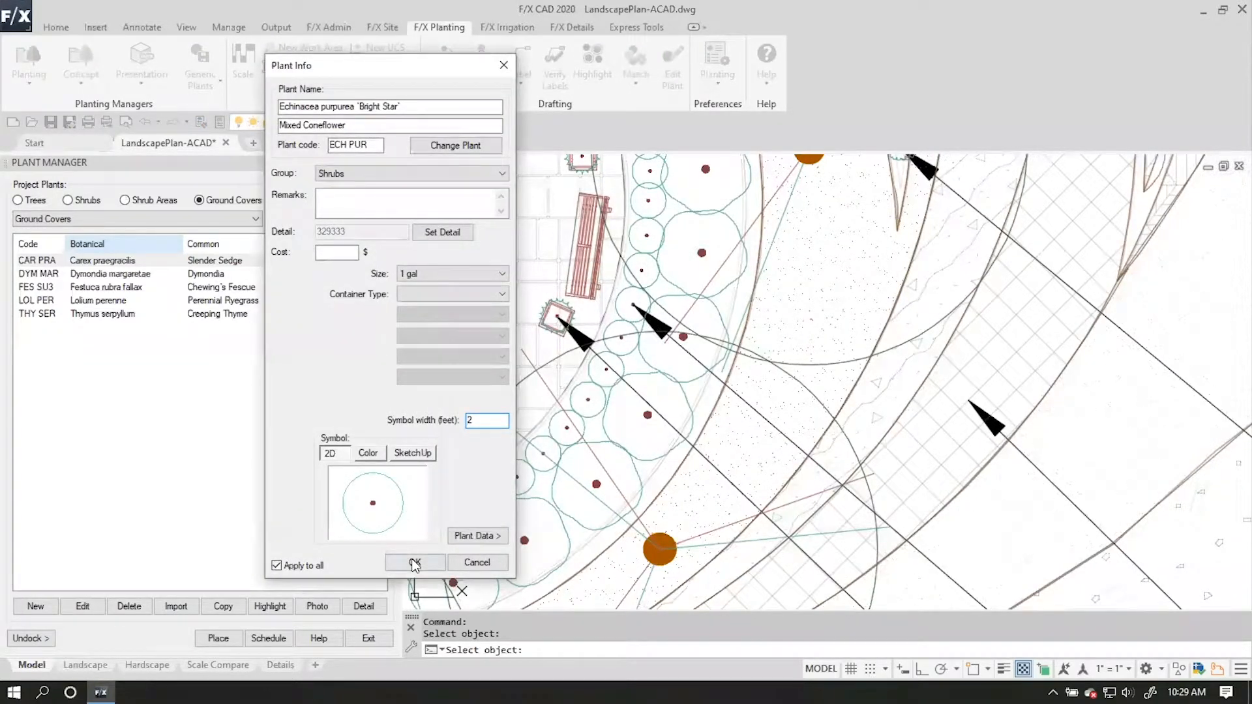
{"action": "left_click", "coordinate": [415, 562]}
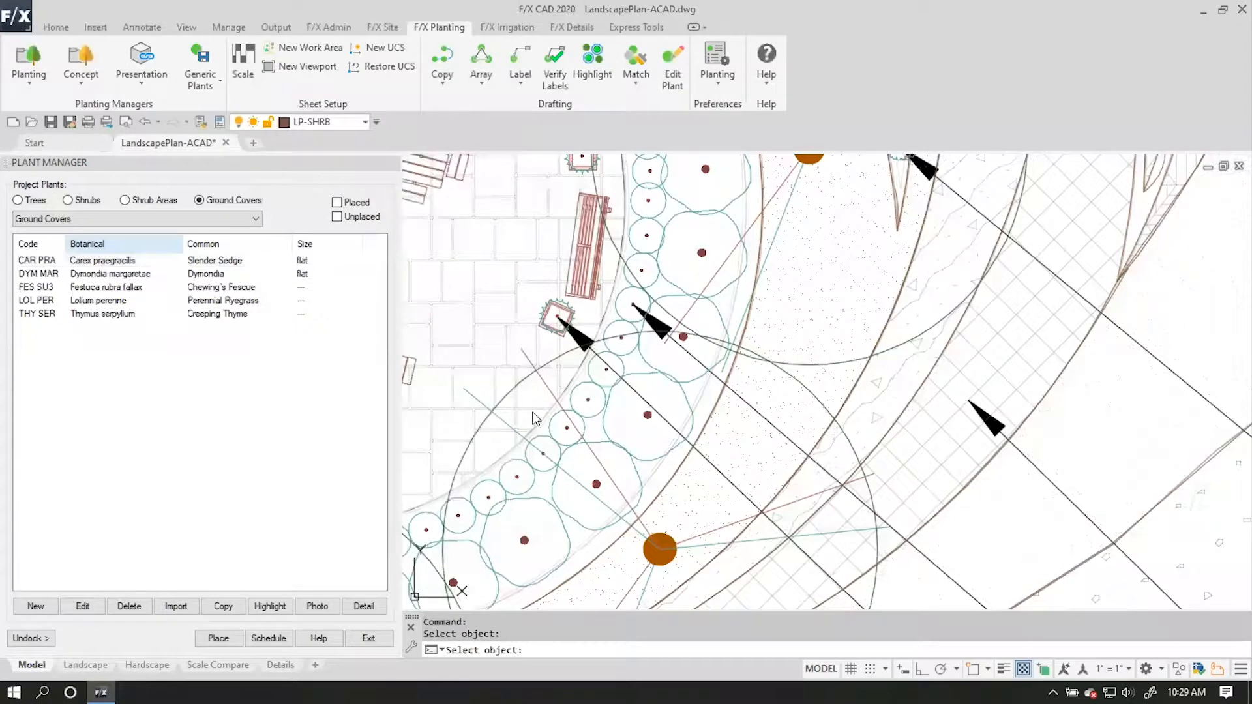
{"action": "scroll", "coordinate": [648, 480], "scroll_direction": "down", "scroll_amount": 3}
{"action": "key", "text": "Return"}
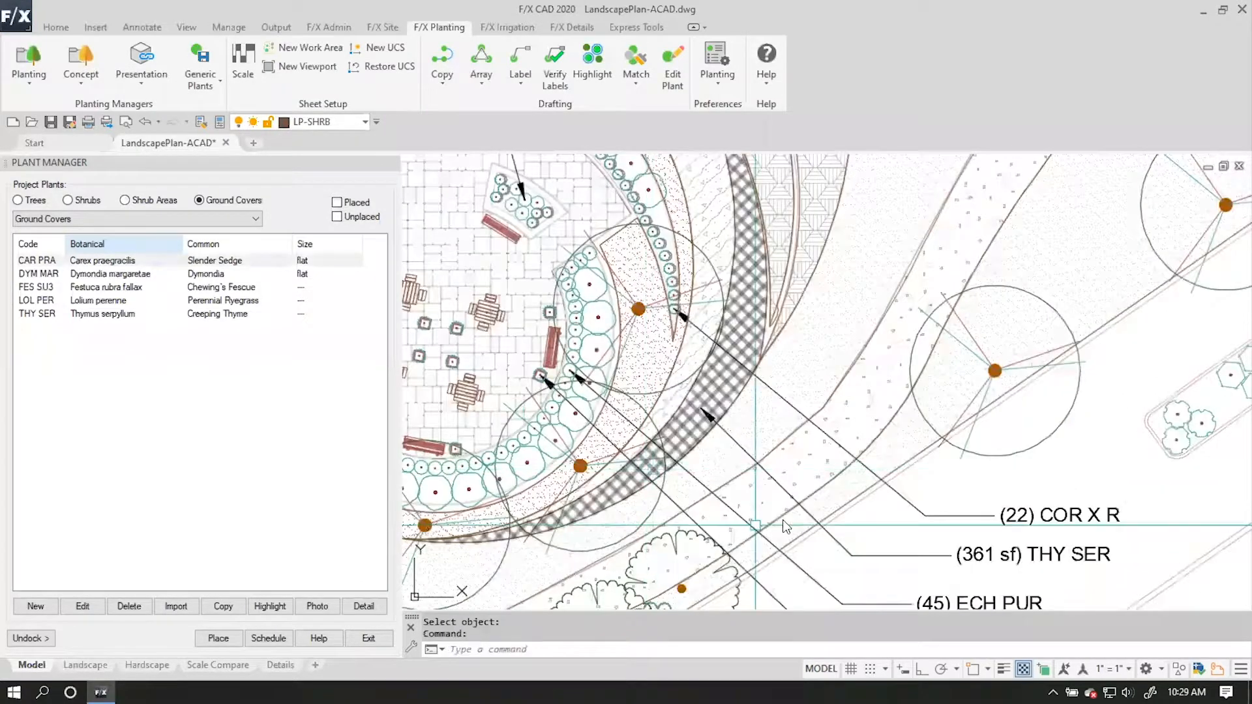
Examine the shrub entries in both plant schedules to find which shrubs still need converting.
{"action": "middle_click_drag", "start_coordinate": [1043, 522], "coordinate": [605, 341]}
{"action": "scroll", "coordinate": [913, 506], "scroll_direction": "down", "scroll_amount": 2}
{"action": "middle_click_drag", "start_coordinate": [897, 506], "coordinate": [673, 444]}
{"action": "mouse_move", "coordinate": [1172, 564]}
{"action": "middle_mouse_down"}
{"action": "mouse_move", "coordinate": [656, 448]}
{"action": "mouse_move", "coordinate": [522, 389]}
{"action": "middle_mouse_up"}
{"action": "mouse_move", "coordinate": [980, 497]}
{"action": "middle_mouse_down"}
{"action": "mouse_move", "coordinate": [950, 485]}
{"action": "mouse_move", "coordinate": [937, 348]}
{"action": "mouse_move", "coordinate": [944, 368]}
{"action": "middle_mouse_up"}
{"action": "scroll", "coordinate": [951, 394], "scroll_direction": "down", "scroll_amount": 2}
{"action": "middle_click_drag", "start_coordinate": [972, 433], "coordinate": [603, 475]}
{"action": "mouse_move", "coordinate": [639, 472]}
{"action": "middle_mouse_down"}
{"action": "mouse_move", "coordinate": [966, 469]}
{"action": "mouse_move", "coordinate": [840, 477]}
{"action": "middle_mouse_up"}
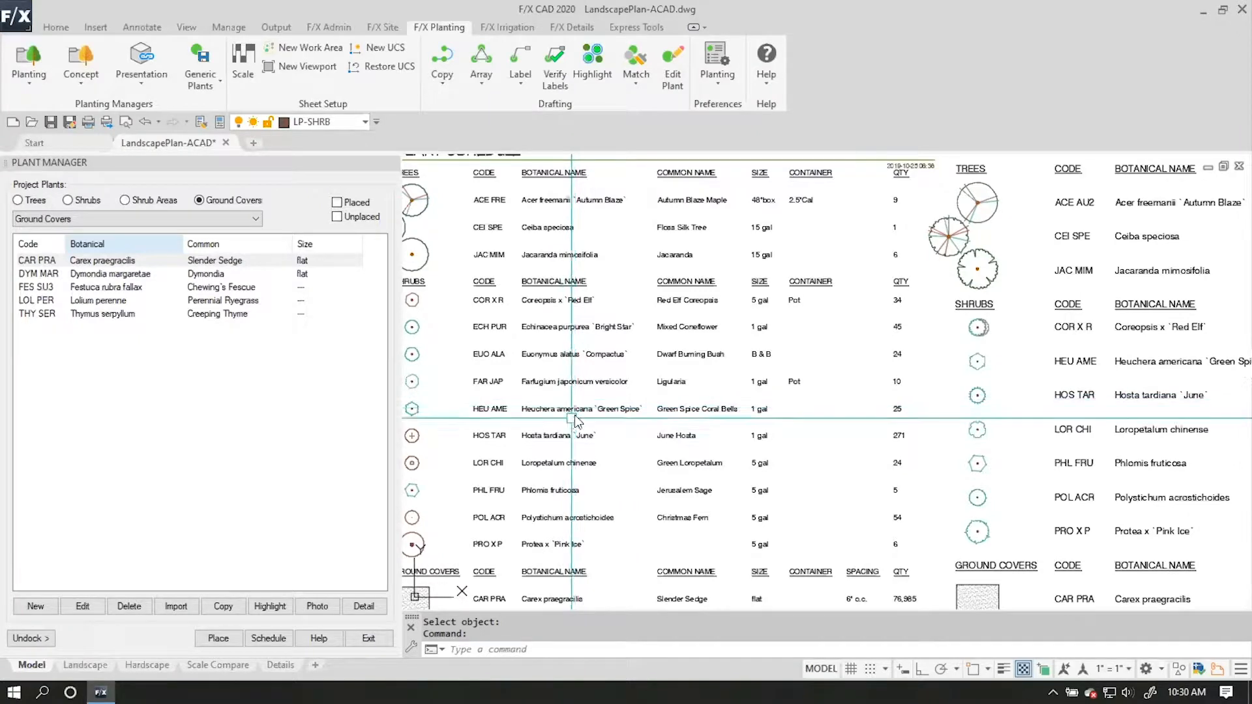
{"action": "middle_click_drag", "start_coordinate": [558, 376], "coordinate": [744, 395]}
{"action": "scroll", "coordinate": [746, 399], "scroll_direction": "down", "scroll_amount": 5}
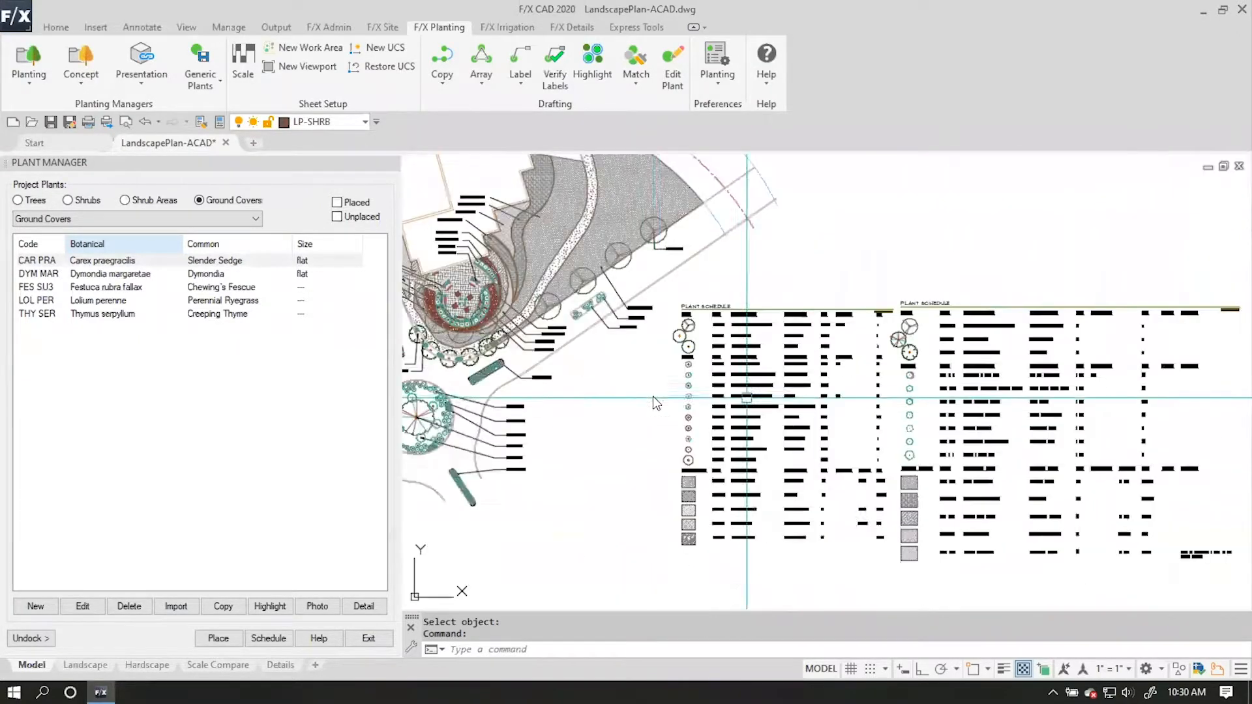
Convert the shrub blocks at the (10) FAR JAP callout to the project plant Farfugium japonicum versicolor, applying it to all.
{"action": "scroll", "coordinate": [652, 396], "scroll_direction": "up", "scroll_amount": 6}
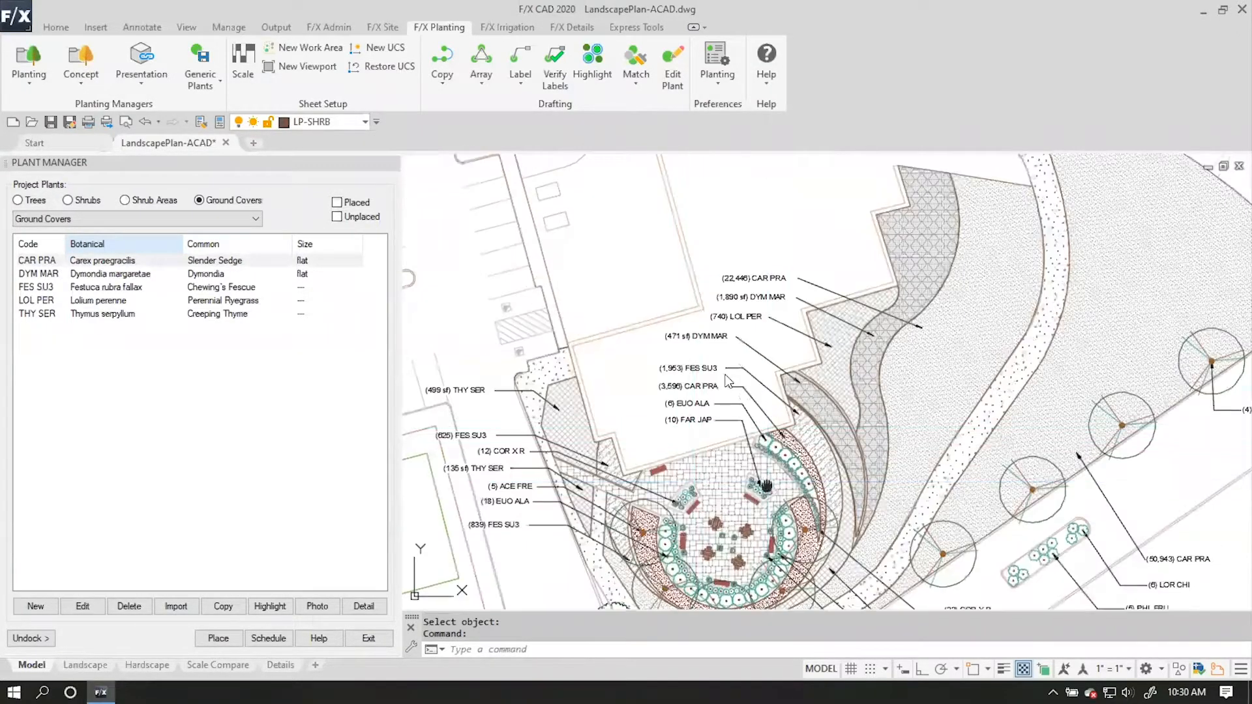
{"action": "scroll", "coordinate": [737, 417], "scroll_direction": "up", "scroll_amount": 8}
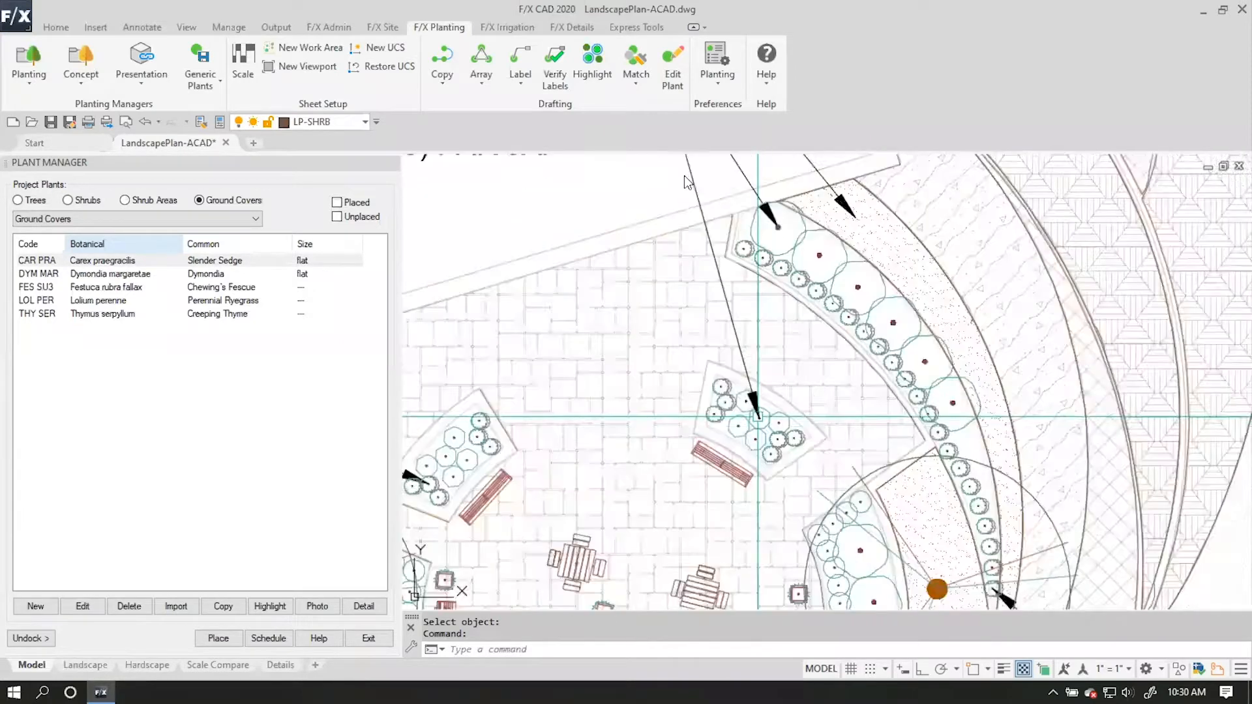
{"action": "left_click", "coordinate": [672, 65]}
{"action": "left_click", "coordinate": [759, 418]}
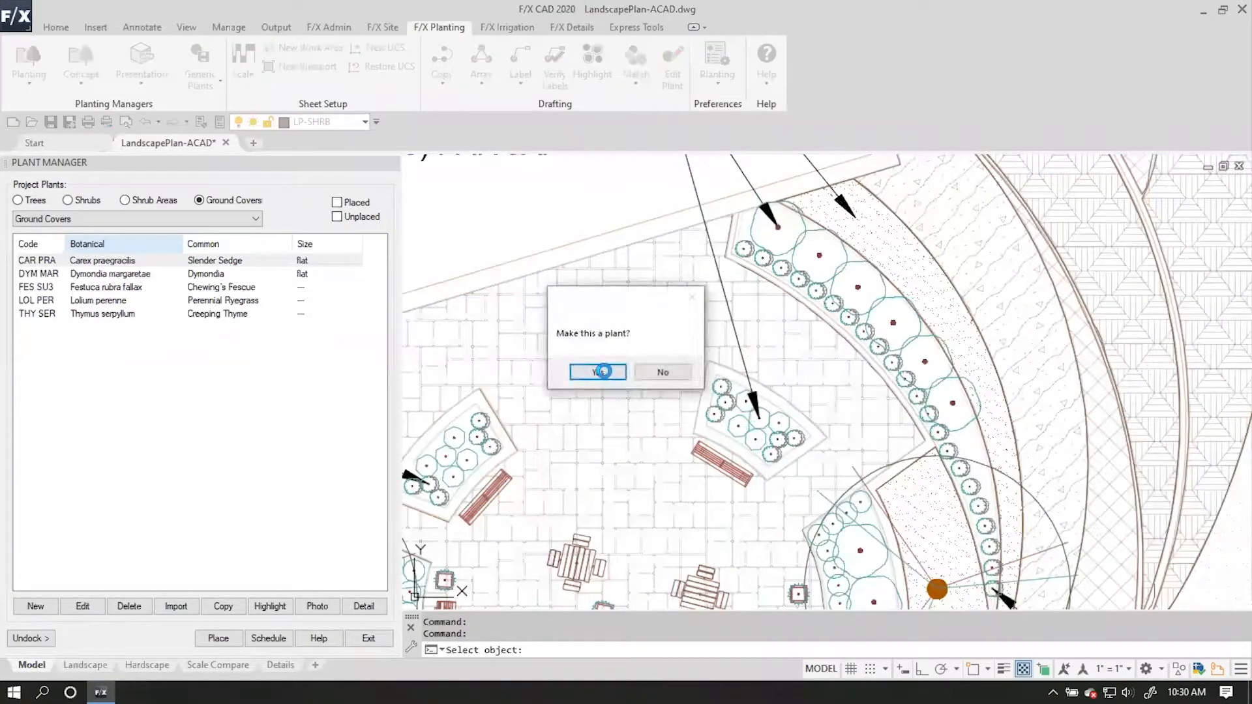
{"action": "left_click", "coordinate": [597, 367]}
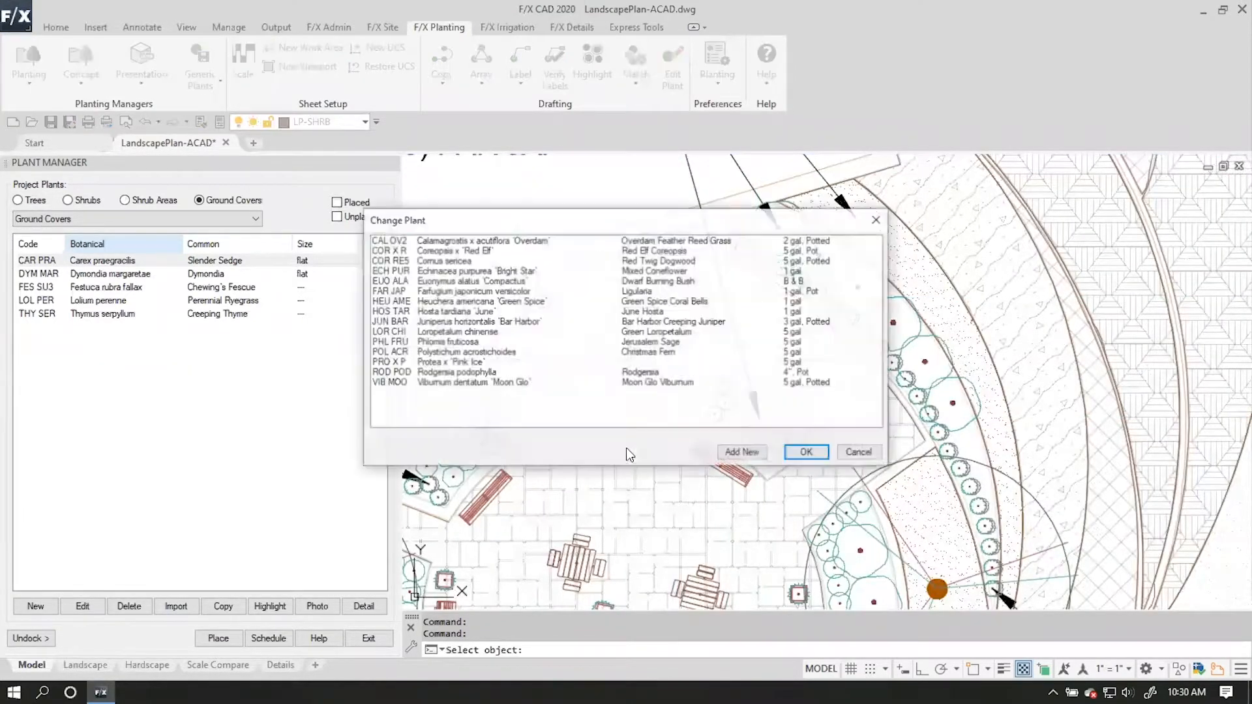
{"action": "left_click", "coordinate": [424, 292]}
{"action": "left_click", "coordinate": [807, 453]}
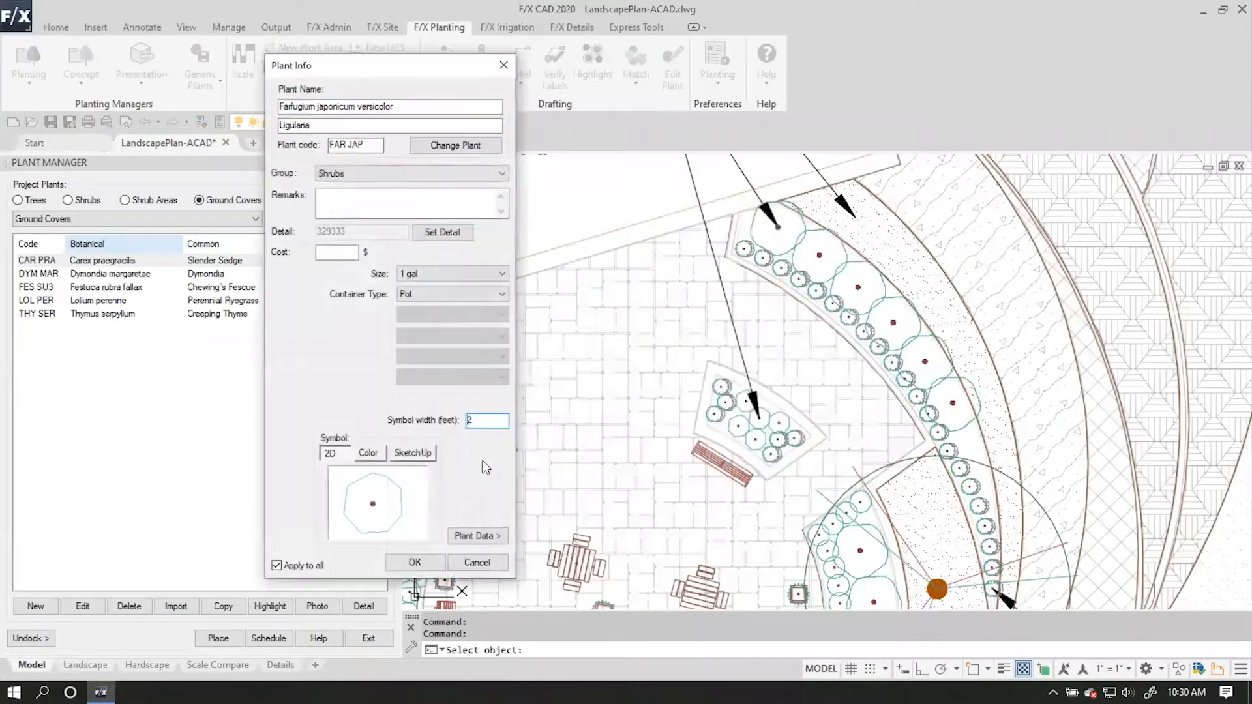
{"action": "left_click", "coordinate": [415, 562]}
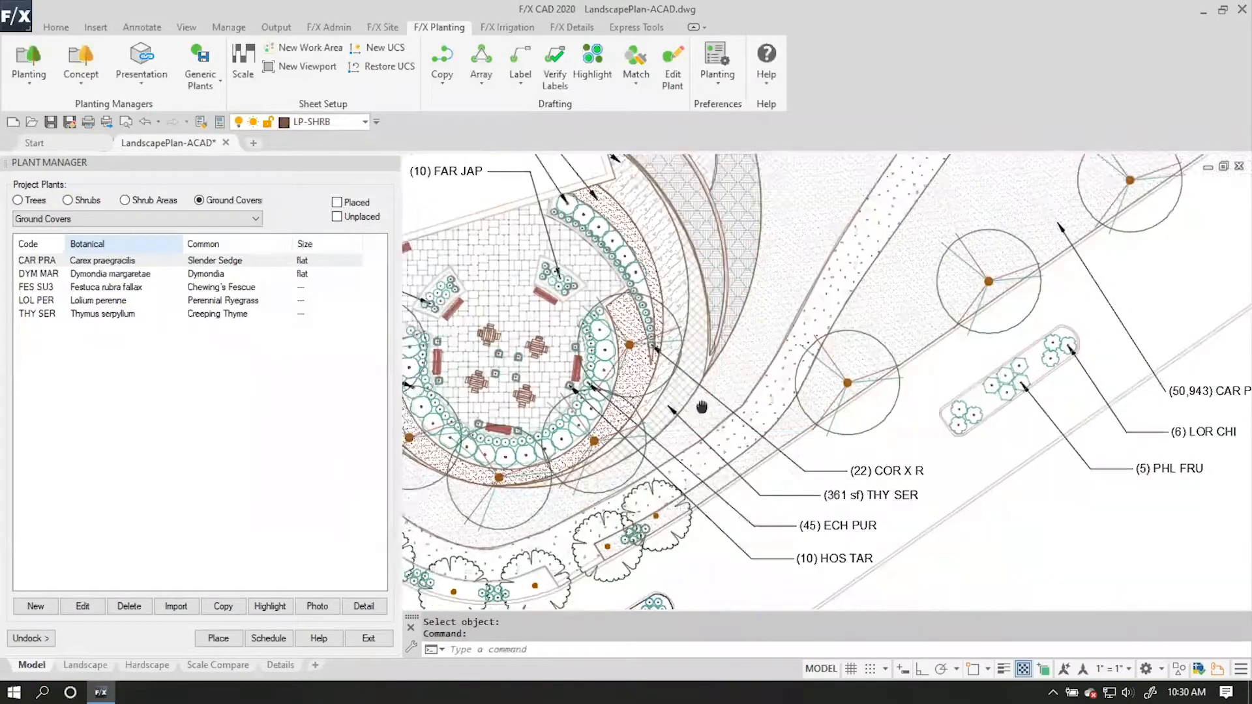
Regenerate the new plant schedule placed beside the original schedule.
{"action": "middle_click_drag", "start_coordinate": [979, 549], "coordinate": [500, 356]}
{"action": "scroll", "coordinate": [791, 448], "scroll_direction": "down", "scroll_amount": 2}
{"action": "left_click", "coordinate": [1029, 468]}
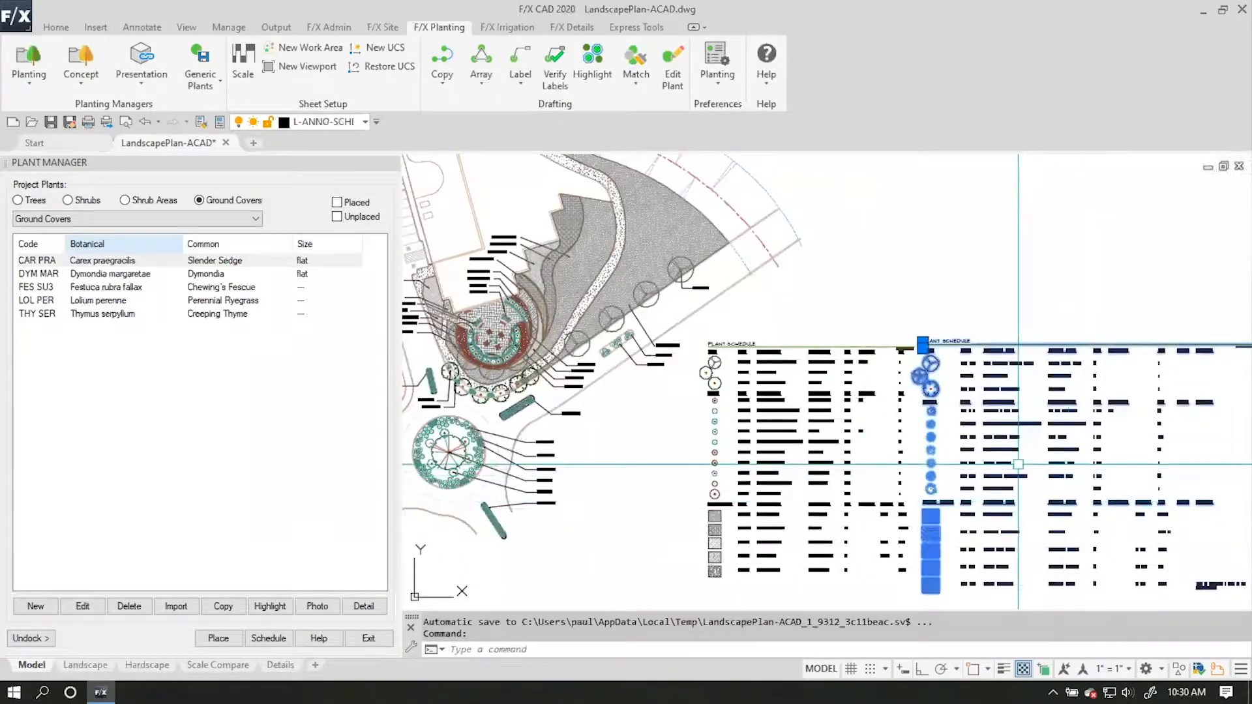
{"action": "scroll", "coordinate": [913, 436], "scroll_direction": "up", "scroll_amount": 4}
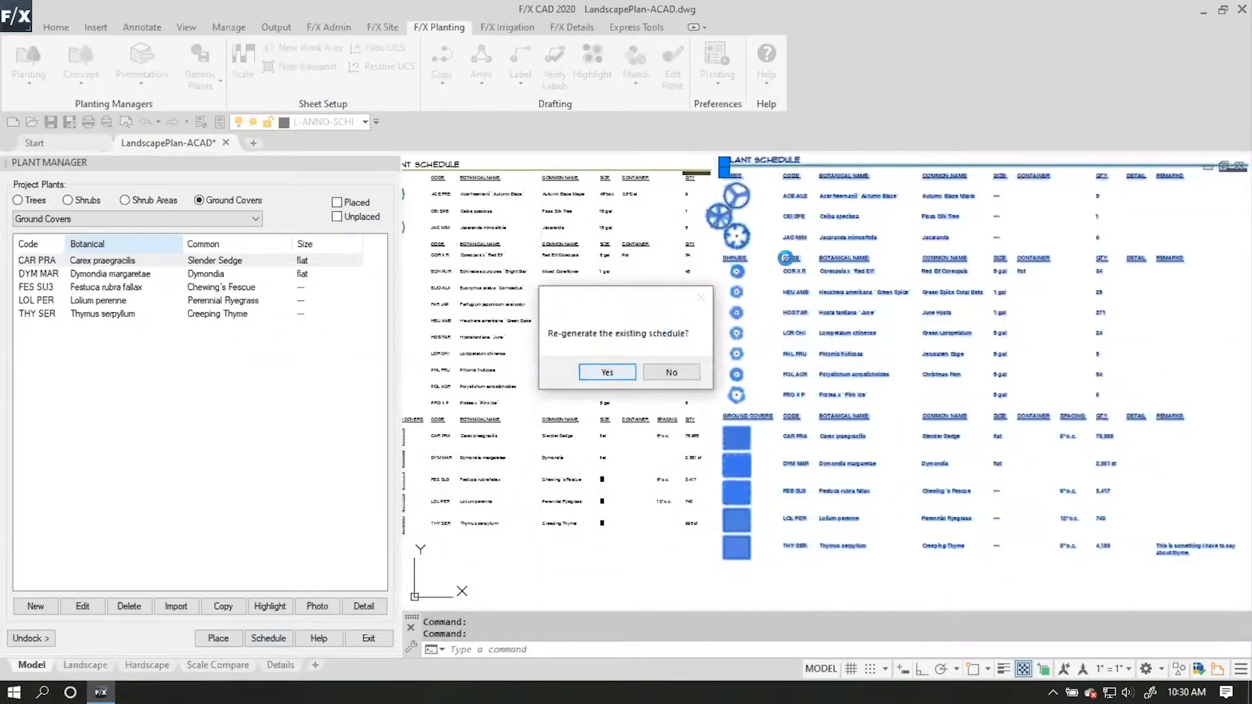
{"action": "key", "text": "Return"}
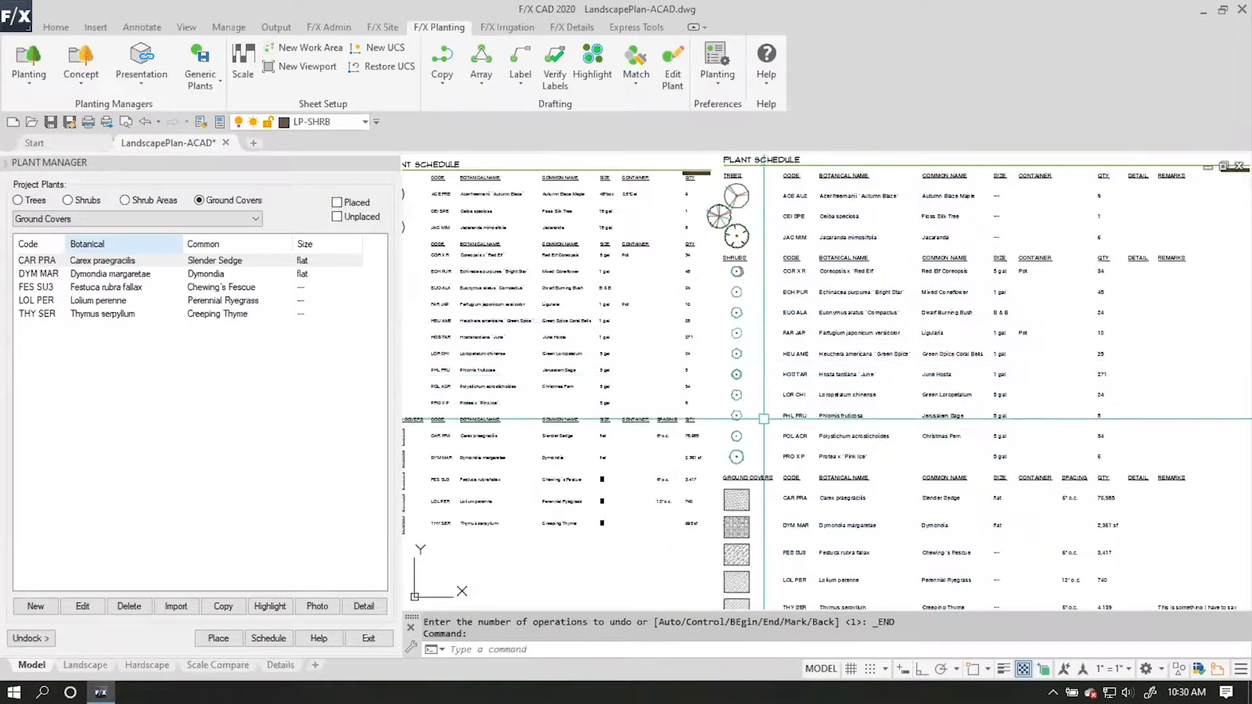
Compare the plants and quantities in the regenerated and original schedules, and look over the callouts on the planting plan.
{"action": "mouse_move", "coordinate": [701, 428]}
{"action": "middle_mouse_down"}
{"action": "mouse_move", "coordinate": [820, 435]}
{"action": "mouse_move", "coordinate": [777, 433]}
{"action": "mouse_move", "coordinate": [735, 378]}
{"action": "middle_mouse_up"}
{"action": "mouse_move", "coordinate": [880, 483]}
{"action": "middle_mouse_down"}
{"action": "mouse_move", "coordinate": [852, 478]}
{"action": "mouse_move", "coordinate": [809, 424]}
{"action": "mouse_move", "coordinate": [914, 505]}
{"action": "mouse_move", "coordinate": [929, 553]}
{"action": "mouse_move", "coordinate": [913, 571]}
{"action": "middle_mouse_up"}
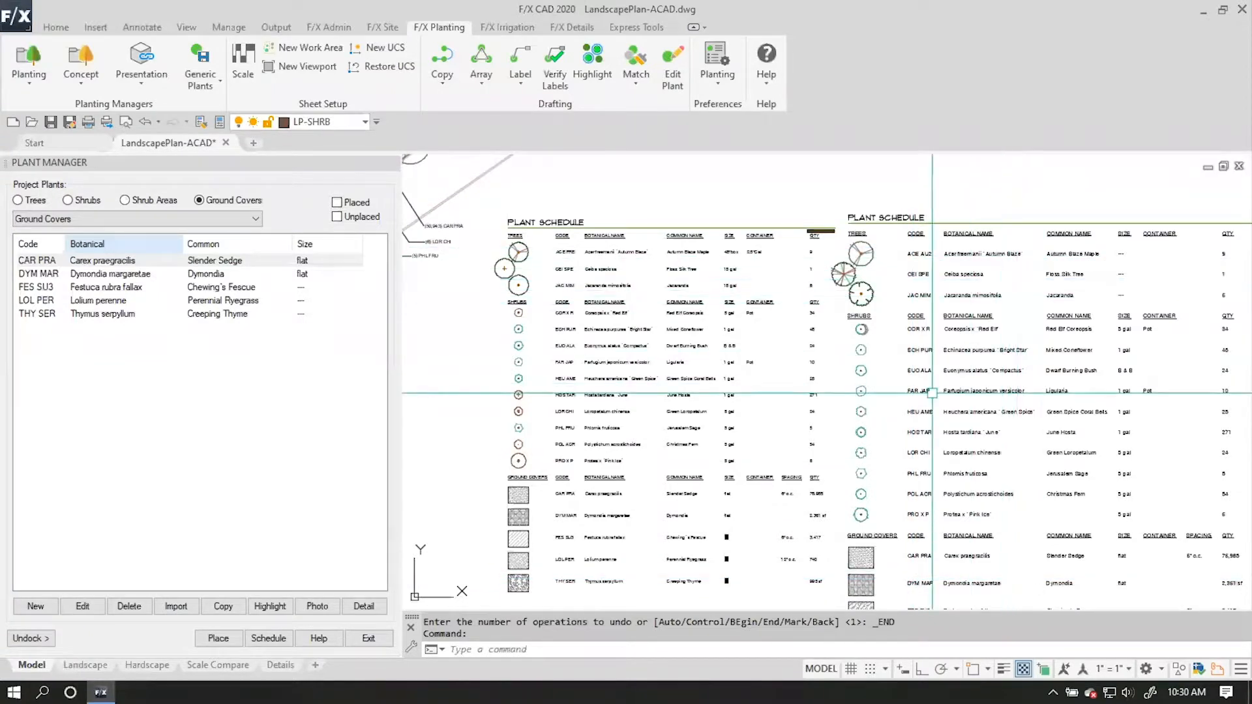
{"action": "scroll", "coordinate": [808, 331], "scroll_direction": "down", "scroll_amount": 4}
{"action": "scroll", "coordinate": [645, 341], "scroll_direction": "up", "scroll_amount": 2}
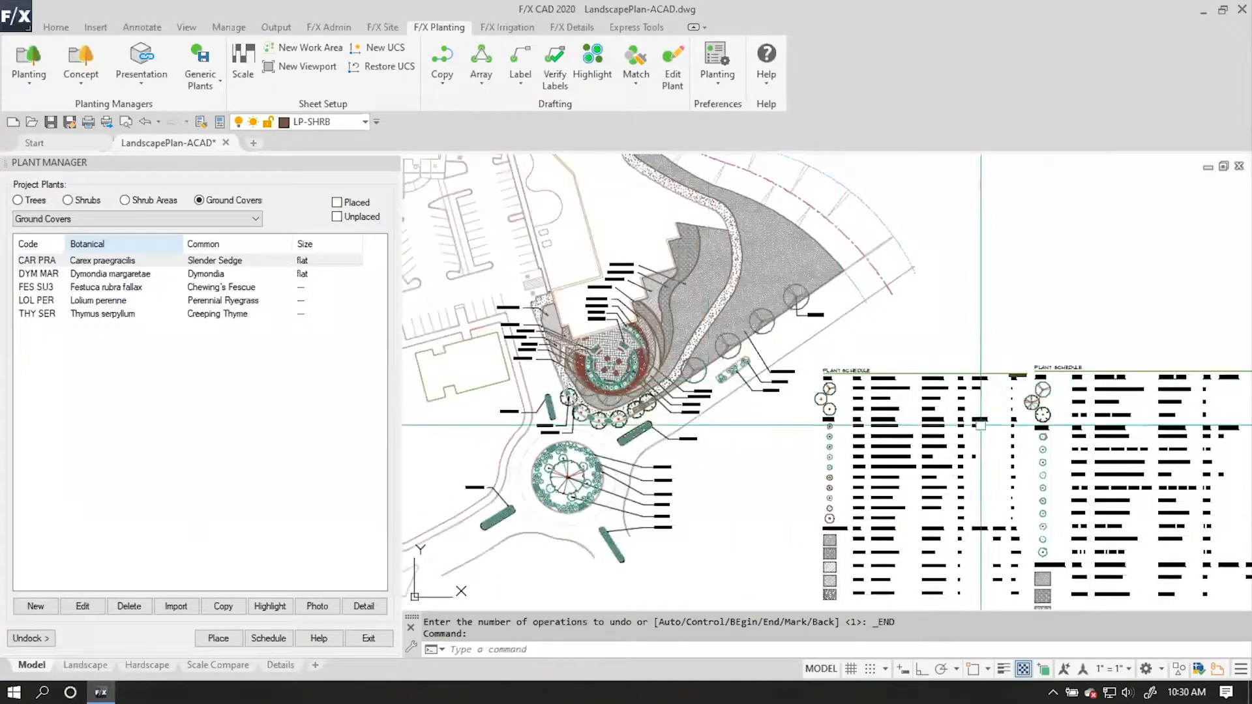
{"action": "scroll", "coordinate": [821, 434], "scroll_direction": "up", "scroll_amount": 2}
{"action": "mouse_move", "coordinate": [827, 501]}
{"action": "middle_mouse_down"}
{"action": "mouse_move", "coordinate": [936, 531]}
{"action": "mouse_move", "coordinate": [923, 406]}
{"action": "middle_mouse_up"}
{"action": "key", "text": "Escape"}
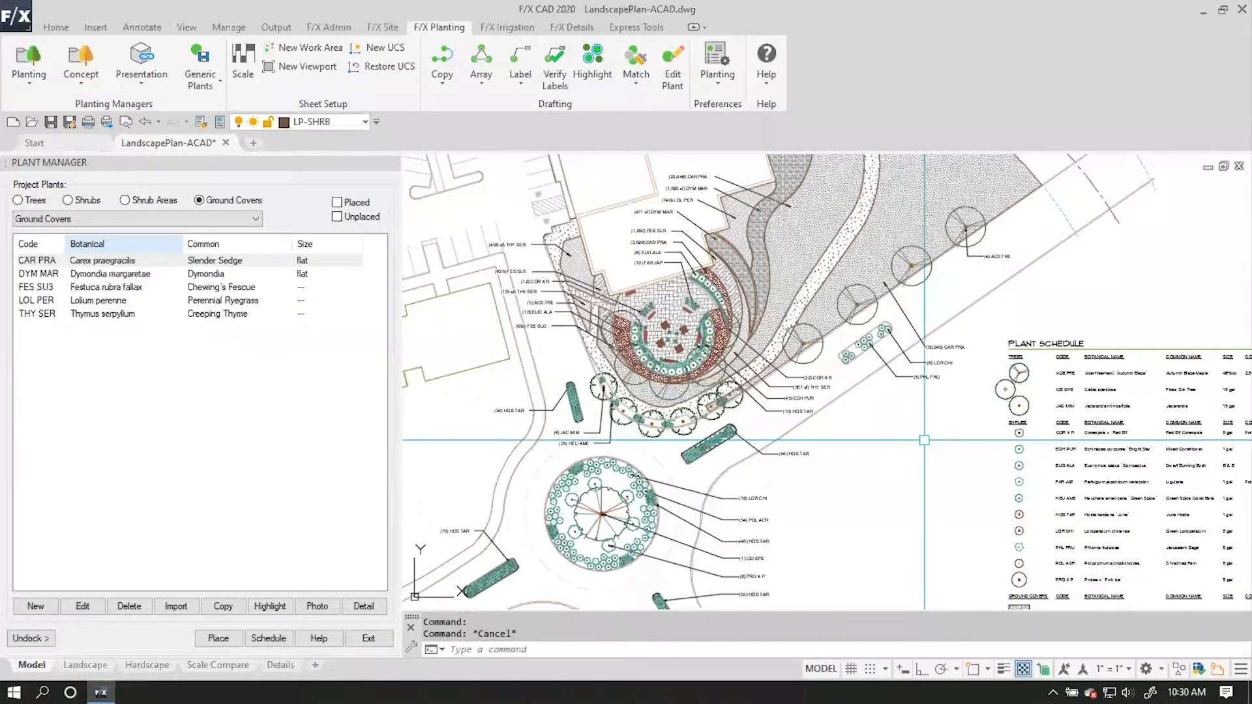
{"action": "middle_click_drag", "start_coordinate": [882, 463], "coordinate": [855, 431]}
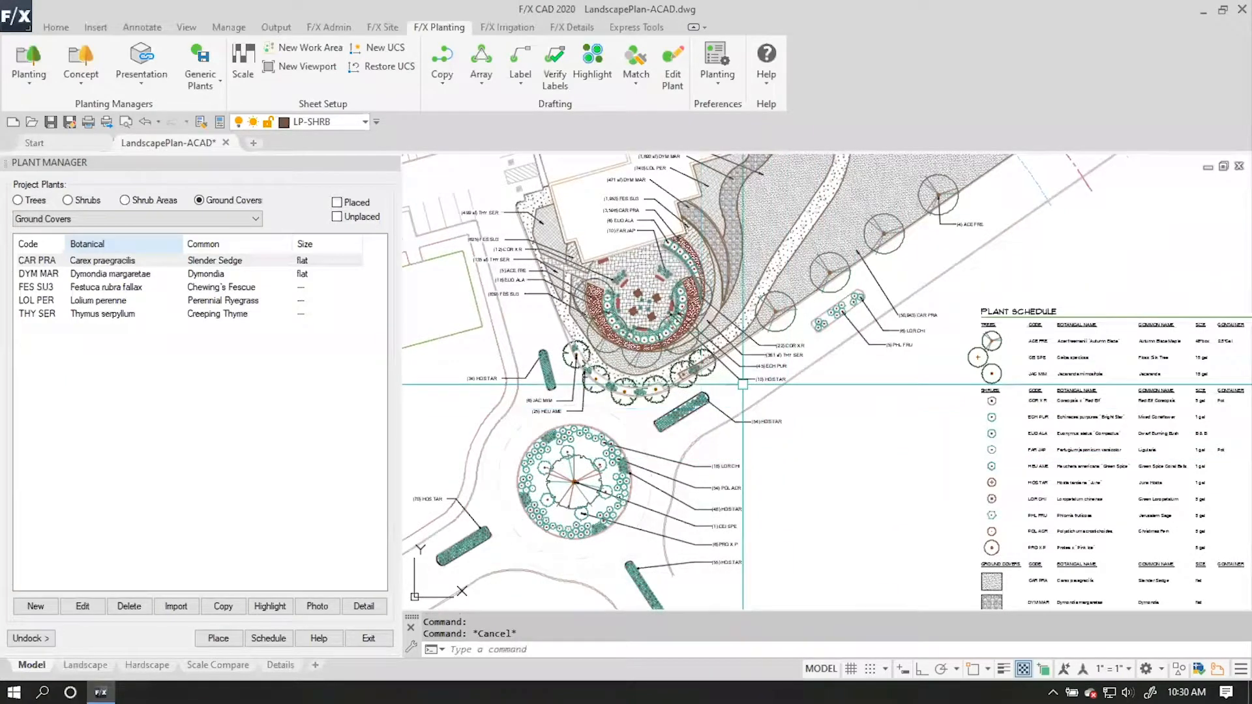
{"action": "middle_click_drag", "start_coordinate": [841, 409], "coordinate": [843, 411]}
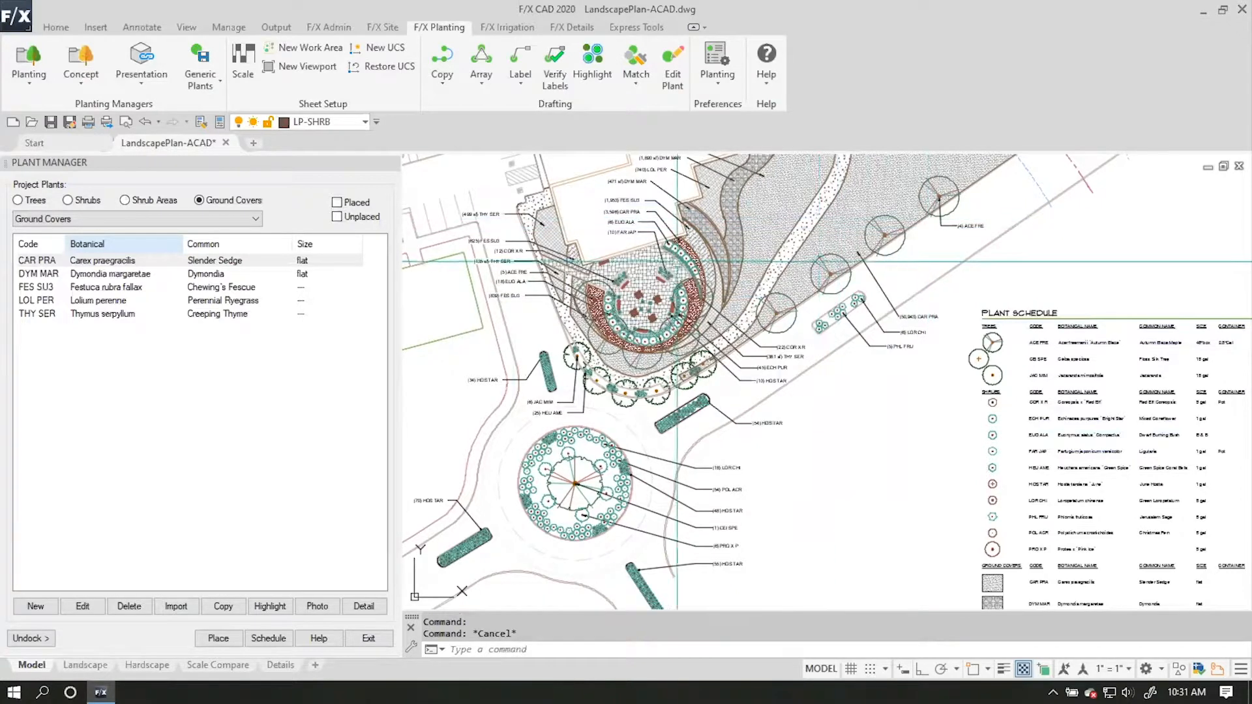
Erase the existing shrub, ground cover and tree callouts from the planting plan by selecting similar callouts, keeping the (4) ACE FRE callout.
{"action": "scroll", "coordinate": [493, 215], "scroll_direction": "up", "scroll_amount": 3}
{"action": "scroll", "coordinate": [531, 305], "scroll_direction": "down", "scroll_amount": 1}
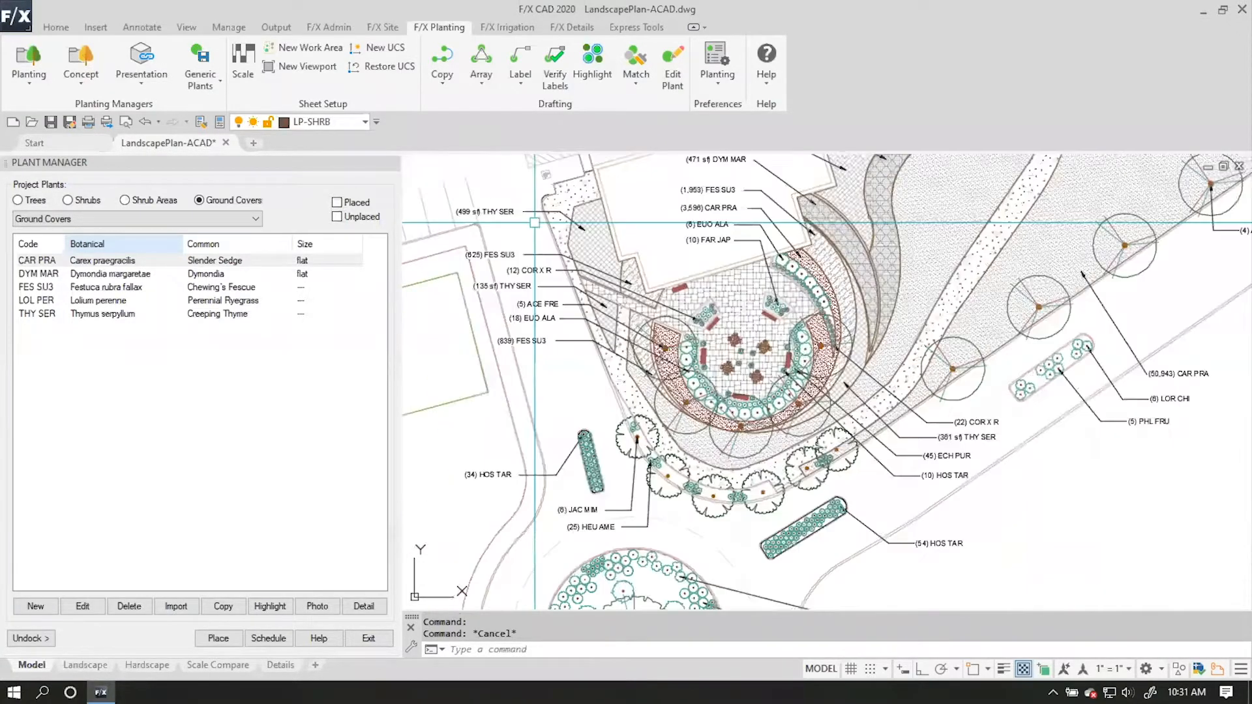
{"action": "right_click", "coordinate": [524, 277]}
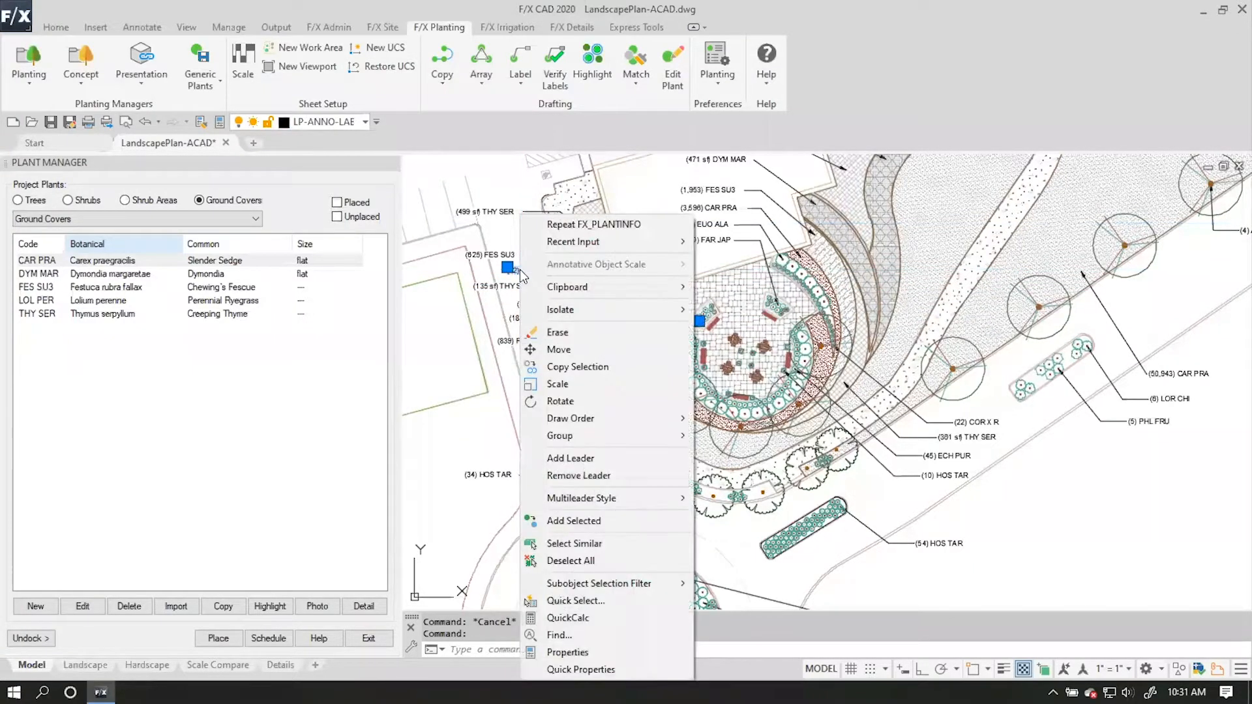
{"action": "left_click", "coordinate": [613, 546]}
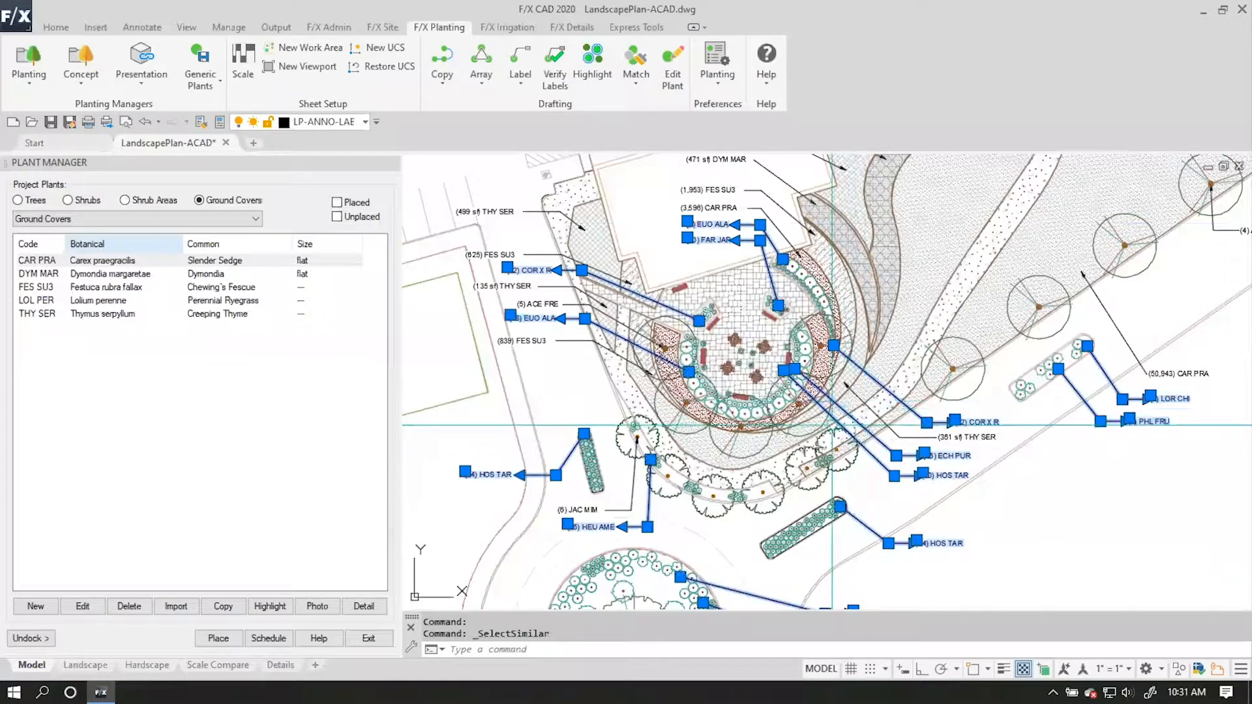
{"action": "middle_click_drag", "start_coordinate": [815, 300], "coordinate": [772, 323]}
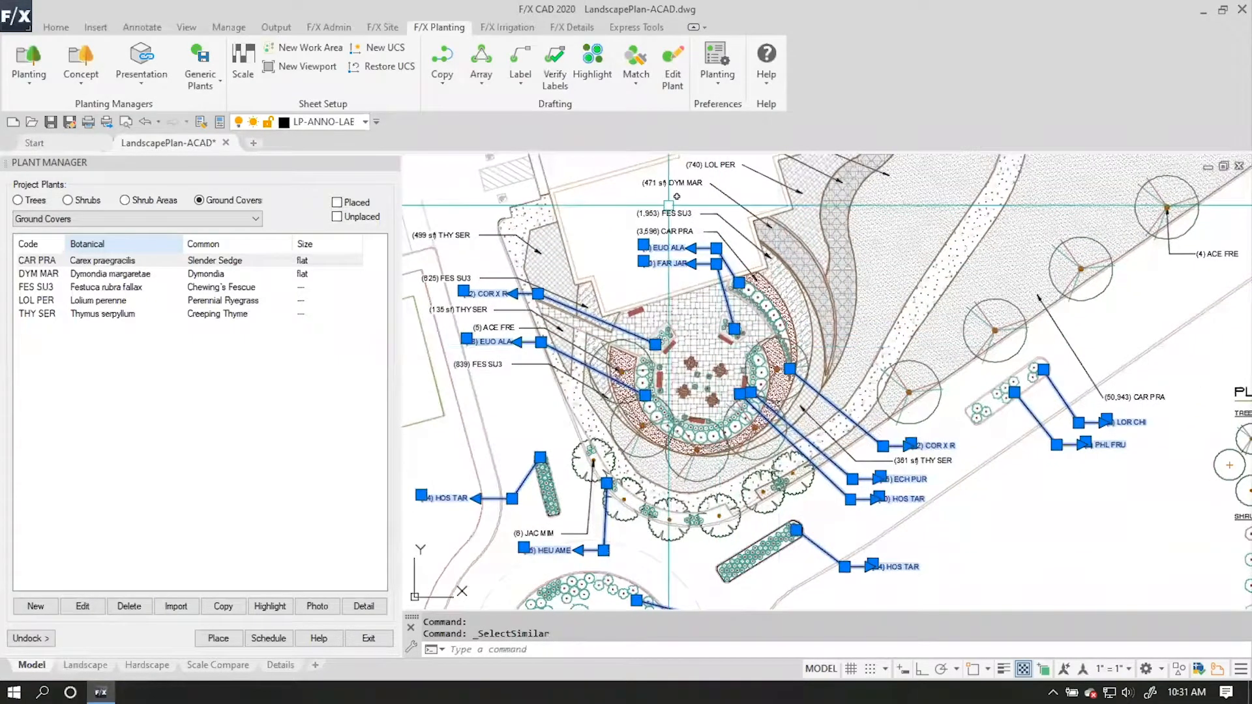
{"action": "right_click", "coordinate": [747, 282]}
{"action": "left_click", "coordinate": [812, 536]}
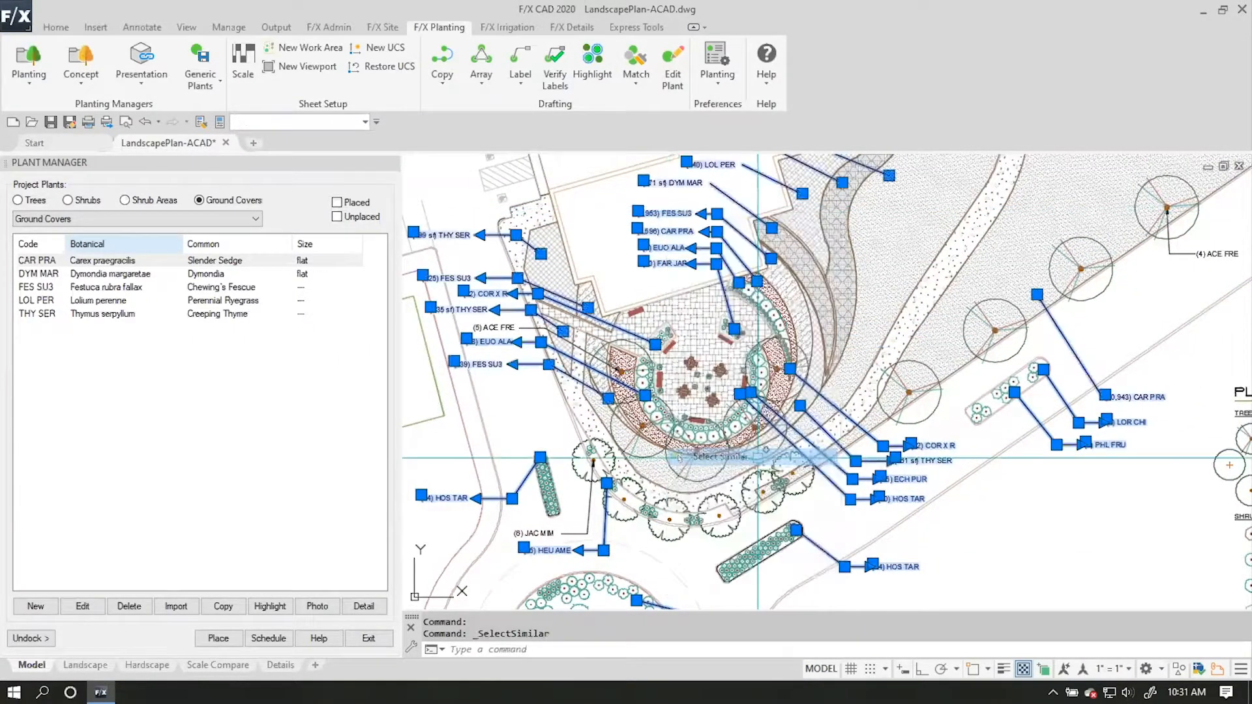
{"action": "scroll", "coordinate": [881, 376], "scroll_direction": "down", "scroll_amount": 2}
{"action": "mouse_move", "coordinate": [791, 453]}
{"action": "middle_mouse_down"}
{"action": "mouse_move", "coordinate": [719, 442]}
{"action": "mouse_move", "coordinate": [746, 314]}
{"action": "middle_mouse_up"}
{"action": "scroll", "coordinate": [631, 339], "scroll_direction": "up", "scroll_amount": 2}
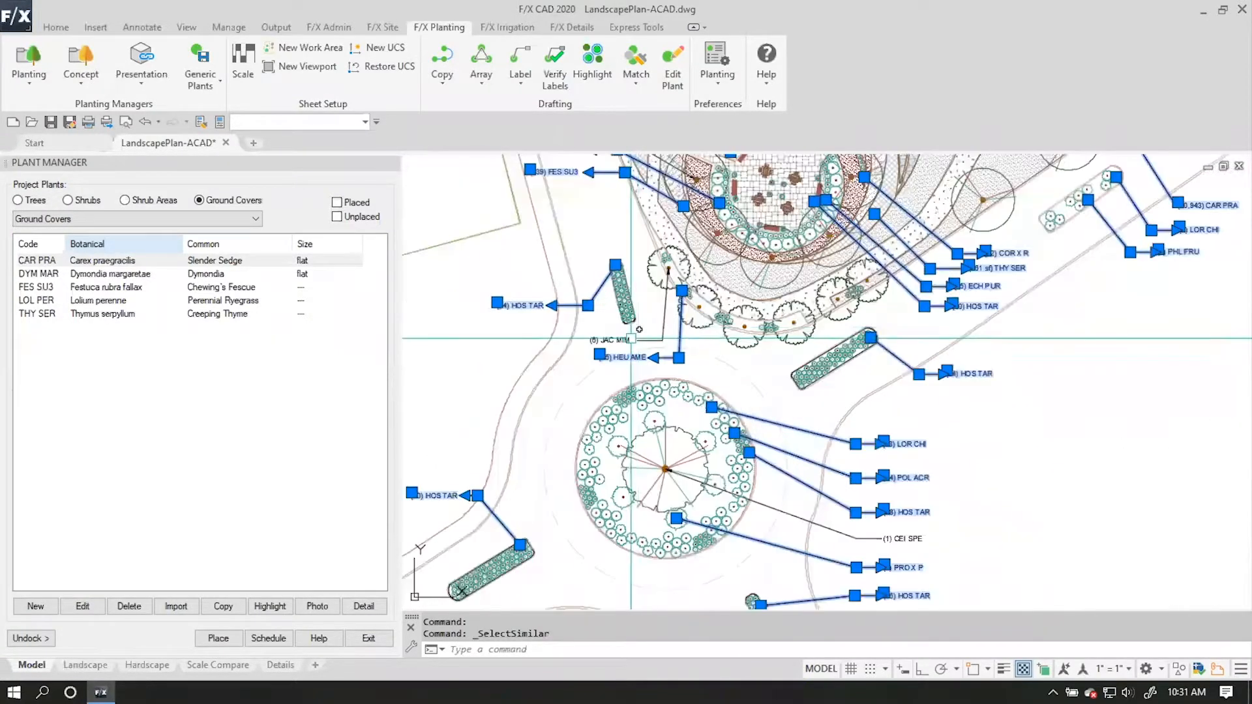
{"action": "scroll", "coordinate": [662, 339], "scroll_direction": "down", "scroll_amount": 2}
{"action": "middle_click_drag", "start_coordinate": [931, 381], "coordinate": [927, 503]}
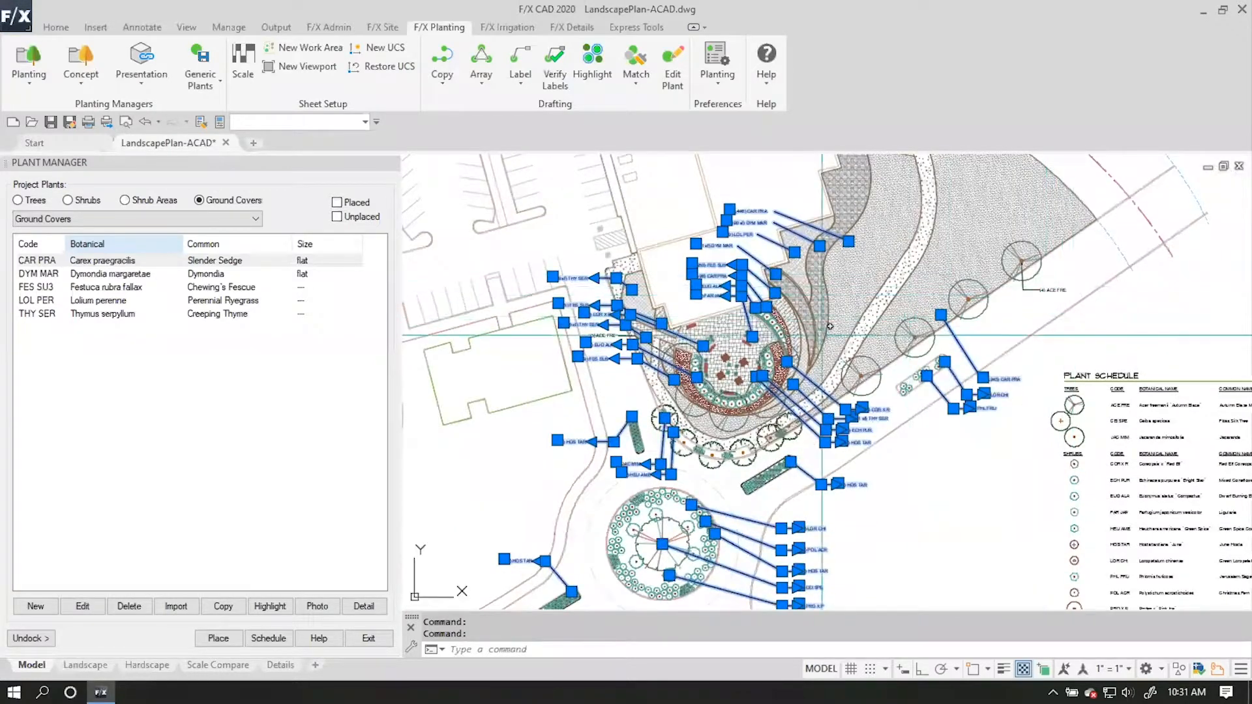
{"action": "scroll", "coordinate": [602, 331], "scroll_direction": "up", "scroll_amount": 2}
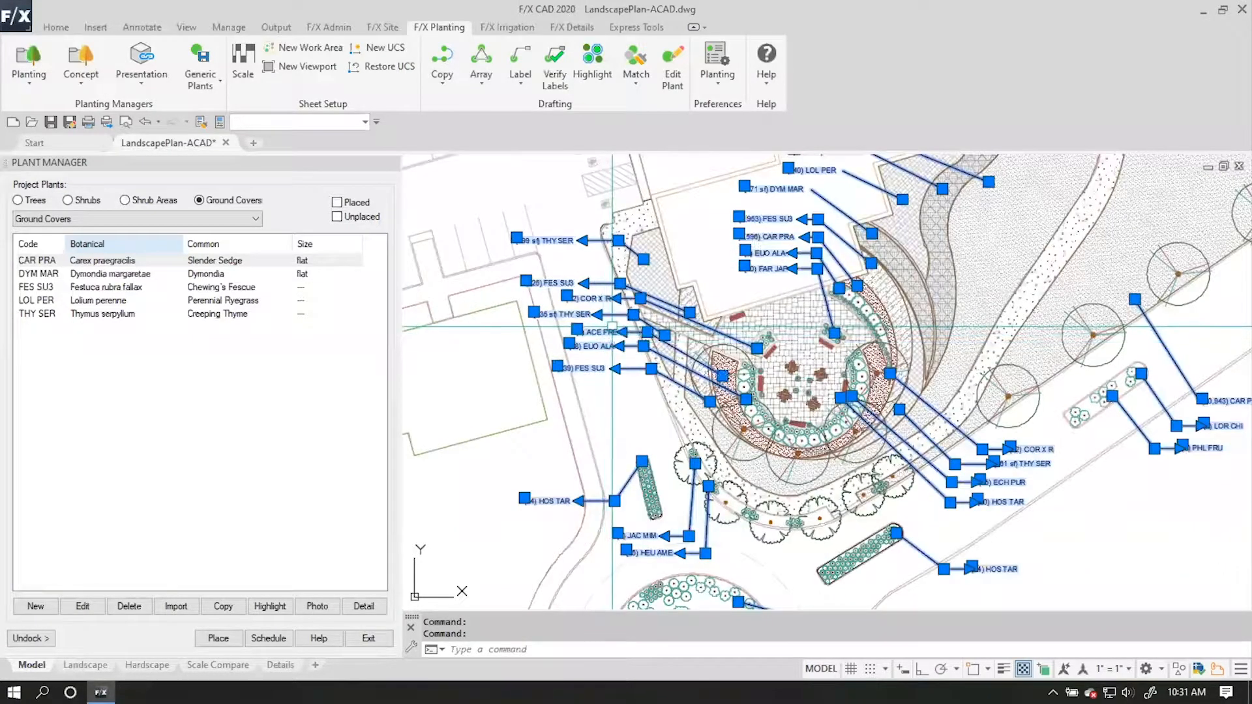
{"action": "key", "text": "Delete"}
Set the plant label style in the planting preferences to the multileader callout PLANT-MLABEL12, (QTY) GEN SPE.
{"action": "mouse_move", "coordinate": [931, 378]}
{"action": "middle_mouse_down"}
{"action": "mouse_move", "coordinate": [879, 300]}
{"action": "mouse_move", "coordinate": [834, 274]}
{"action": "middle_mouse_up"}
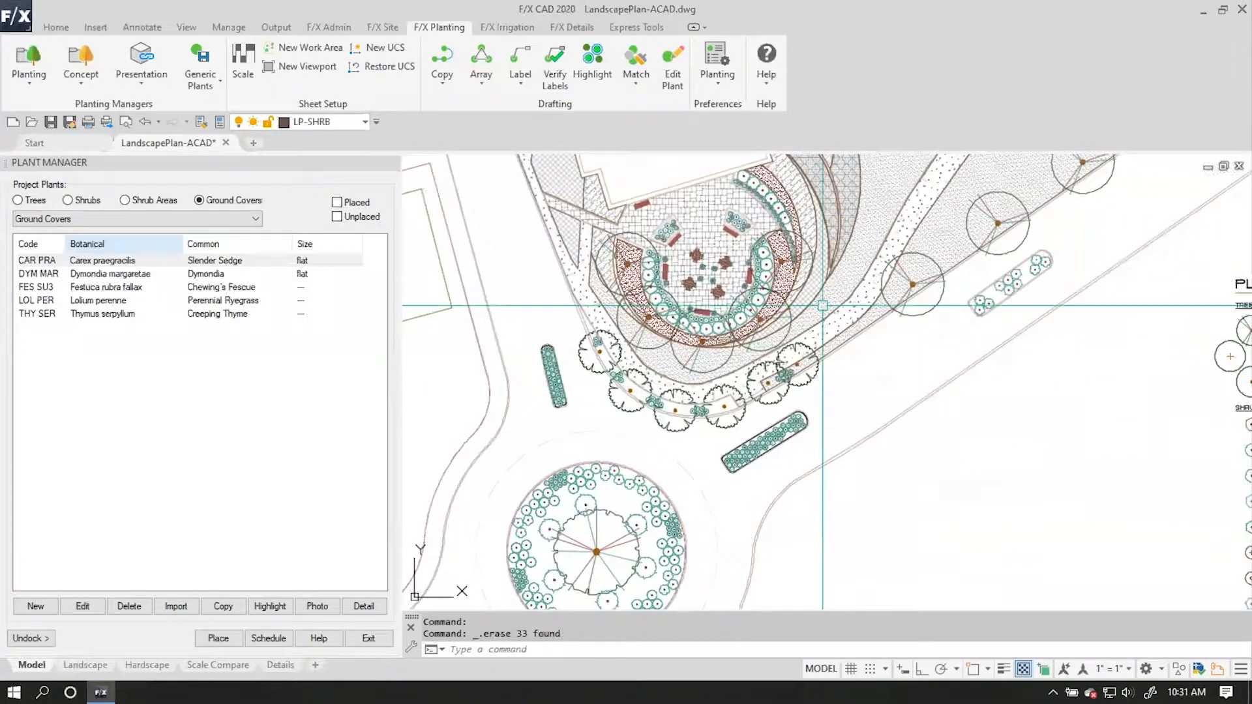
{"action": "middle_click_drag", "start_coordinate": [828, 328], "coordinate": [799, 393]}
{"action": "middle_click_drag", "start_coordinate": [673, 471], "coordinate": [685, 464]}
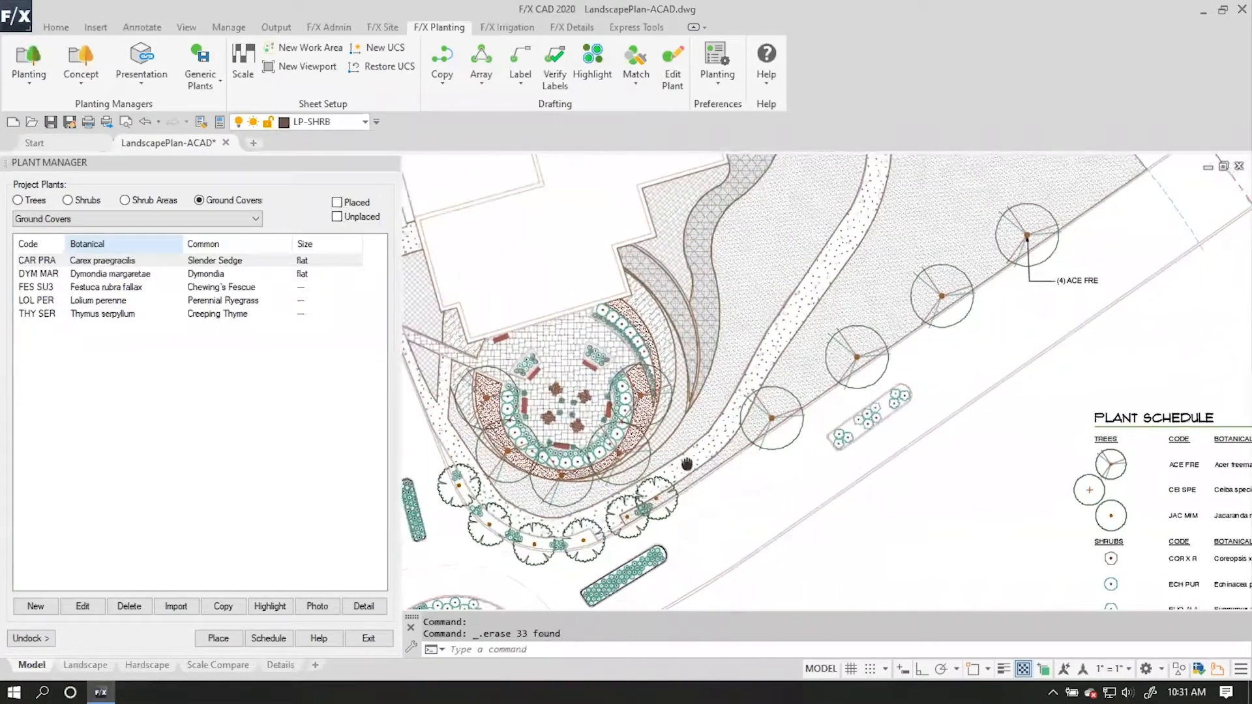
{"action": "left_click", "coordinate": [723, 57]}
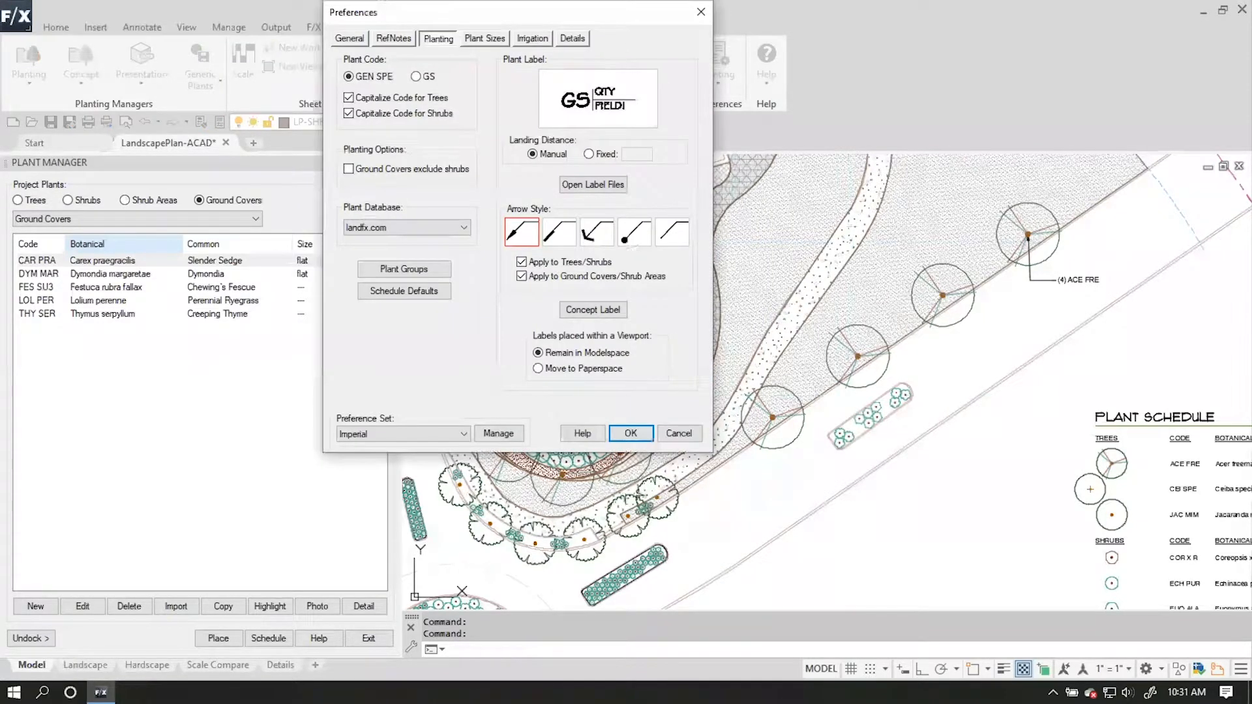
{"action": "left_click_drag", "start_coordinate": [625, 14], "coordinate": [676, 143]}
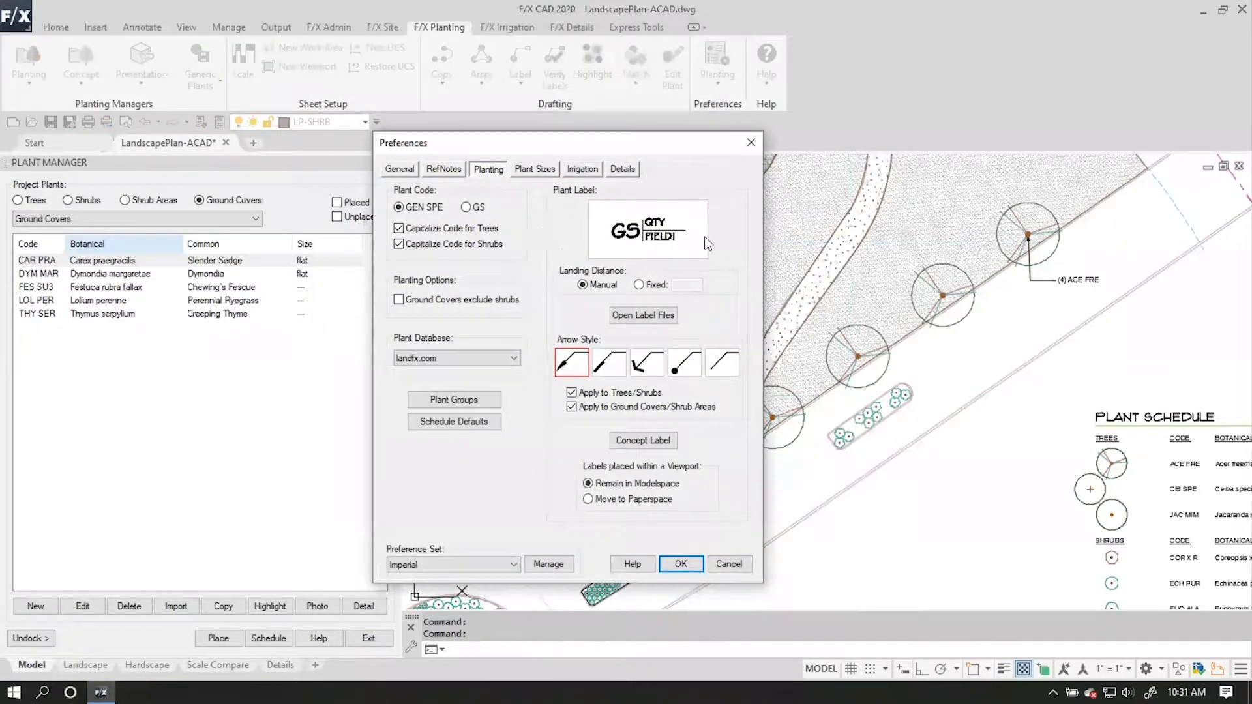
{"action": "left_click", "coordinate": [605, 214]}
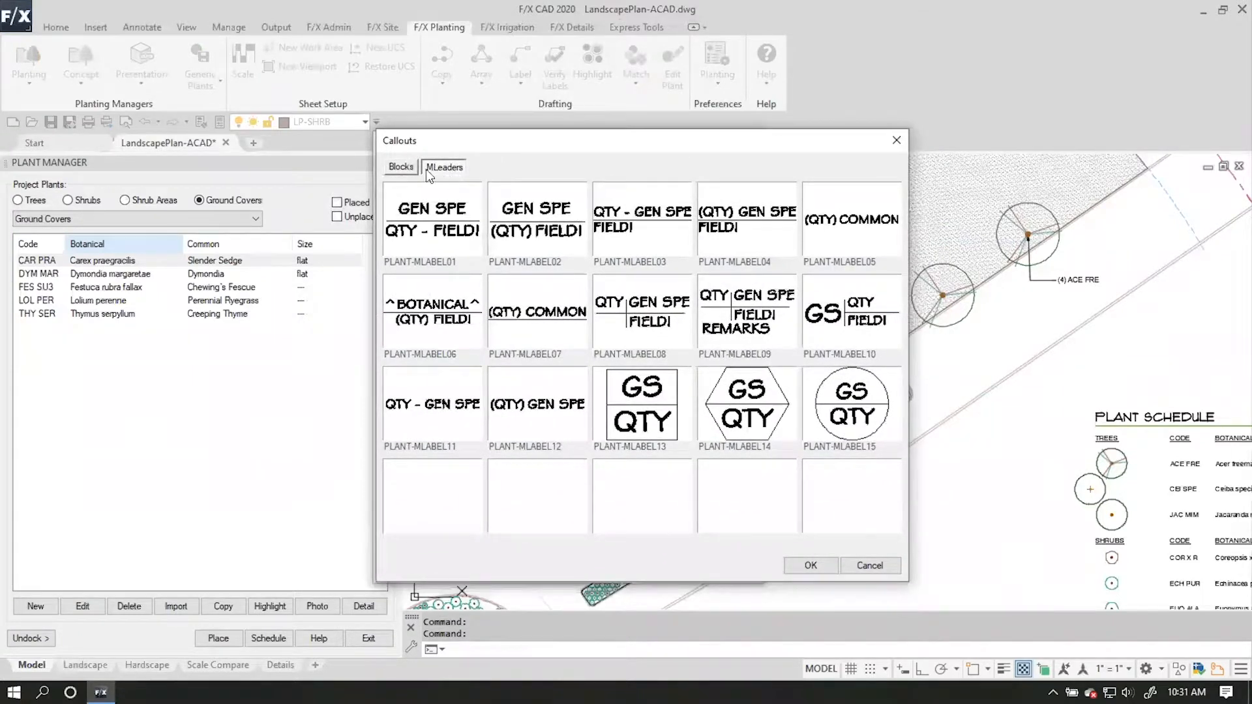
{"action": "left_click", "coordinate": [401, 167]}
{"action": "left_click", "coordinate": [430, 168]}
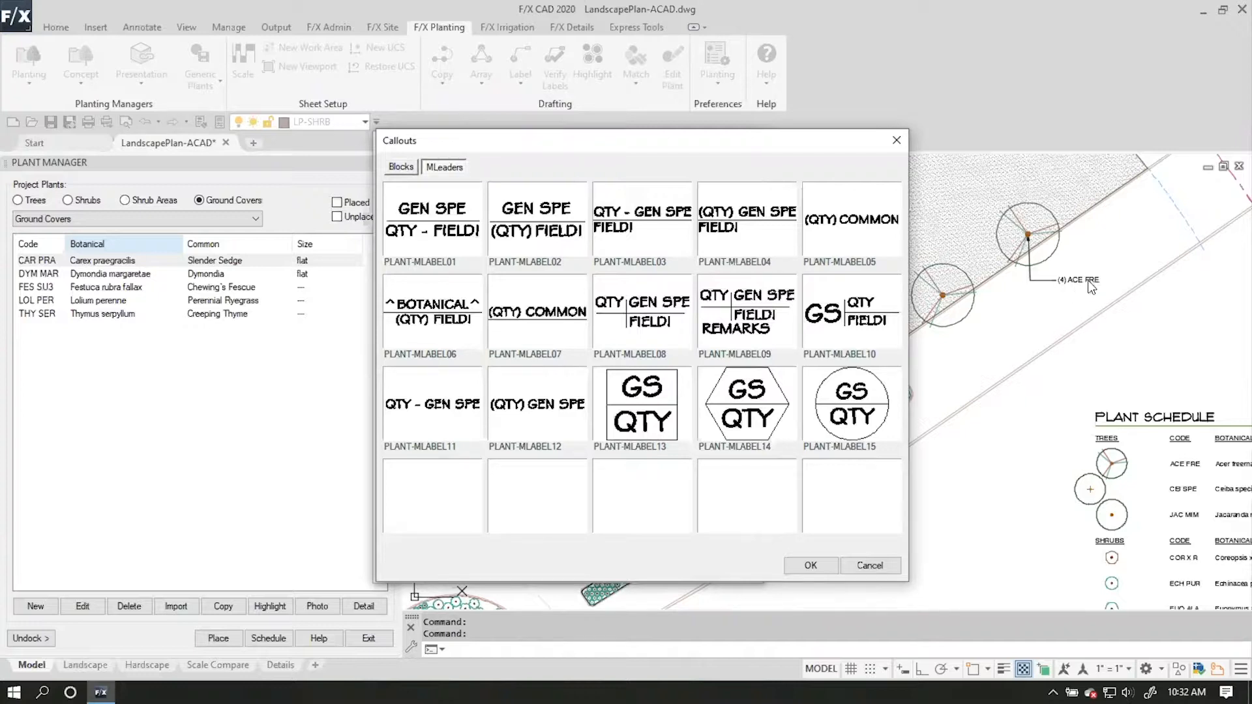
{"action": "left_click", "coordinate": [523, 413]}
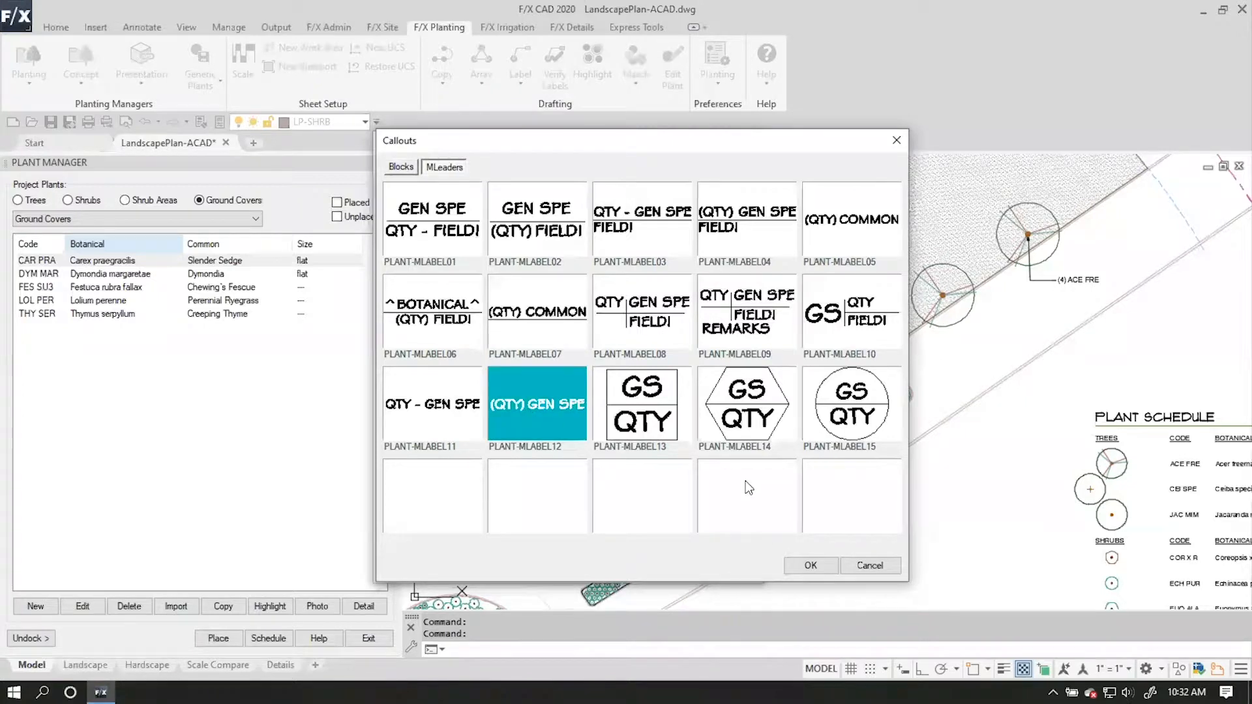
{"action": "left_click", "coordinate": [823, 563]}
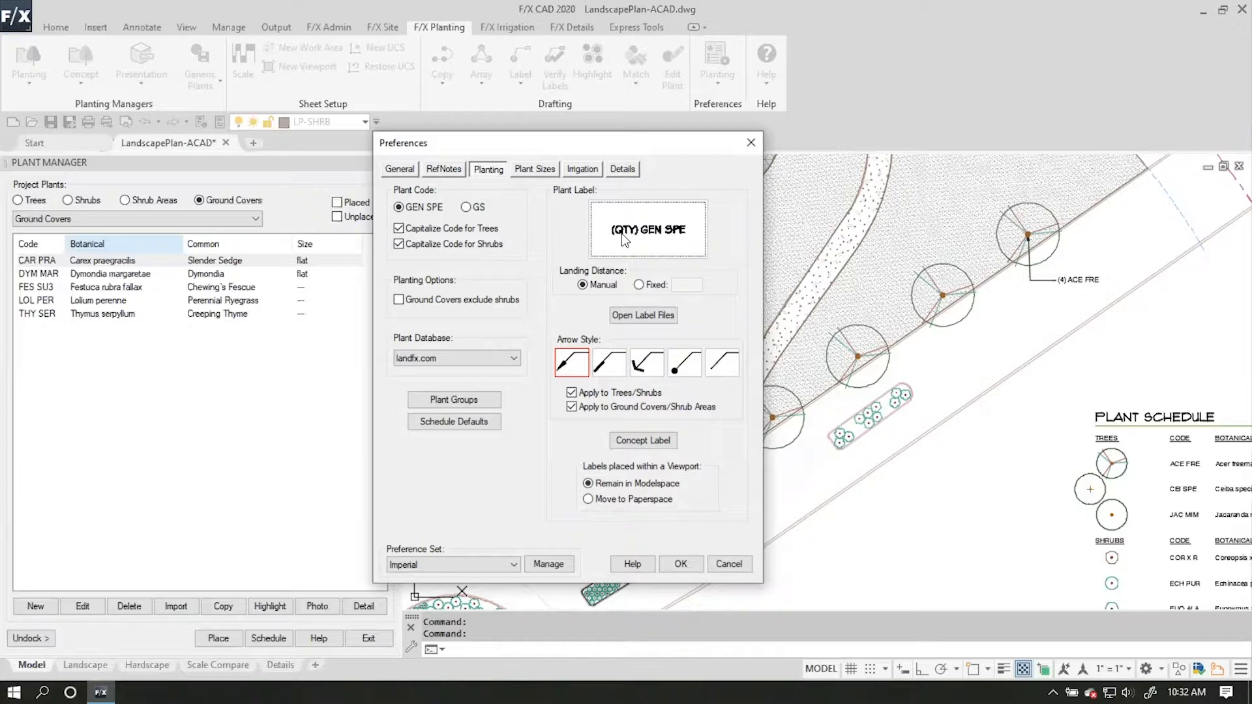
Open the label file of the chosen style and inspect the (QTY)_GEN_SPE attribute definition without changing it.
{"action": "left_click", "coordinate": [655, 315]}
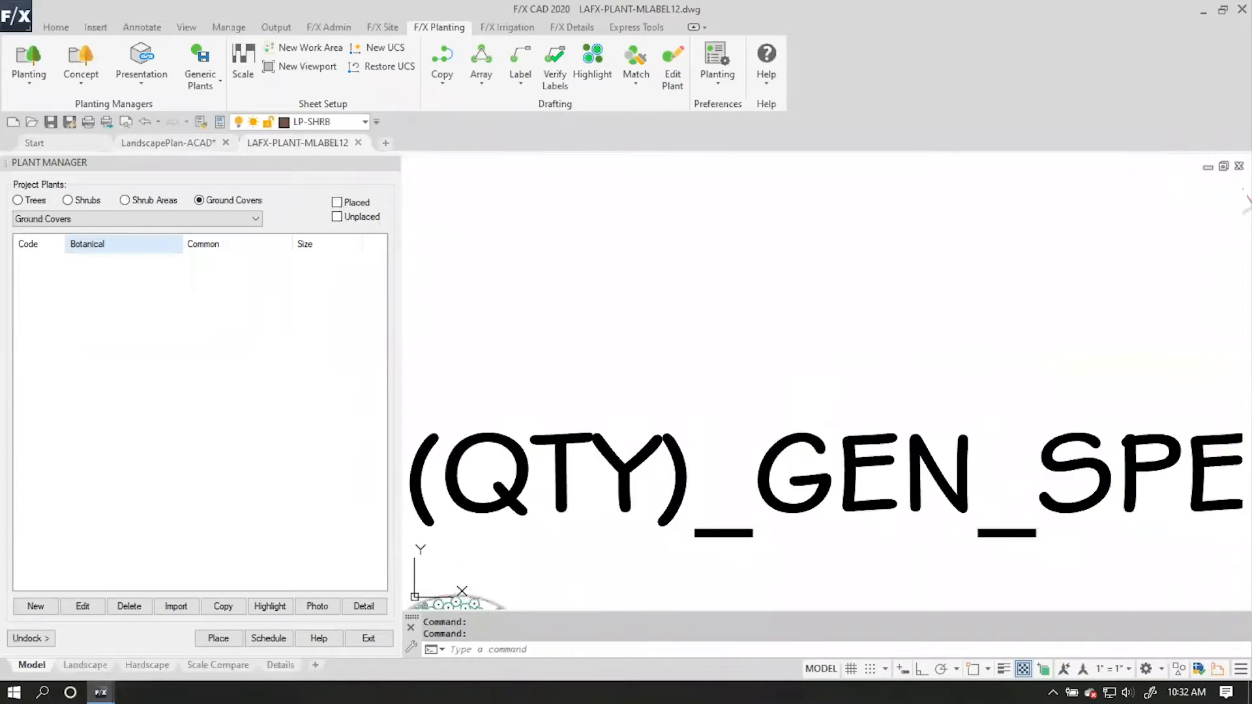
{"action": "scroll", "coordinate": [783, 404], "scroll_direction": "down", "scroll_amount": 3}
{"action": "middle_click_drag", "start_coordinate": [817, 441], "coordinate": [781, 319]}
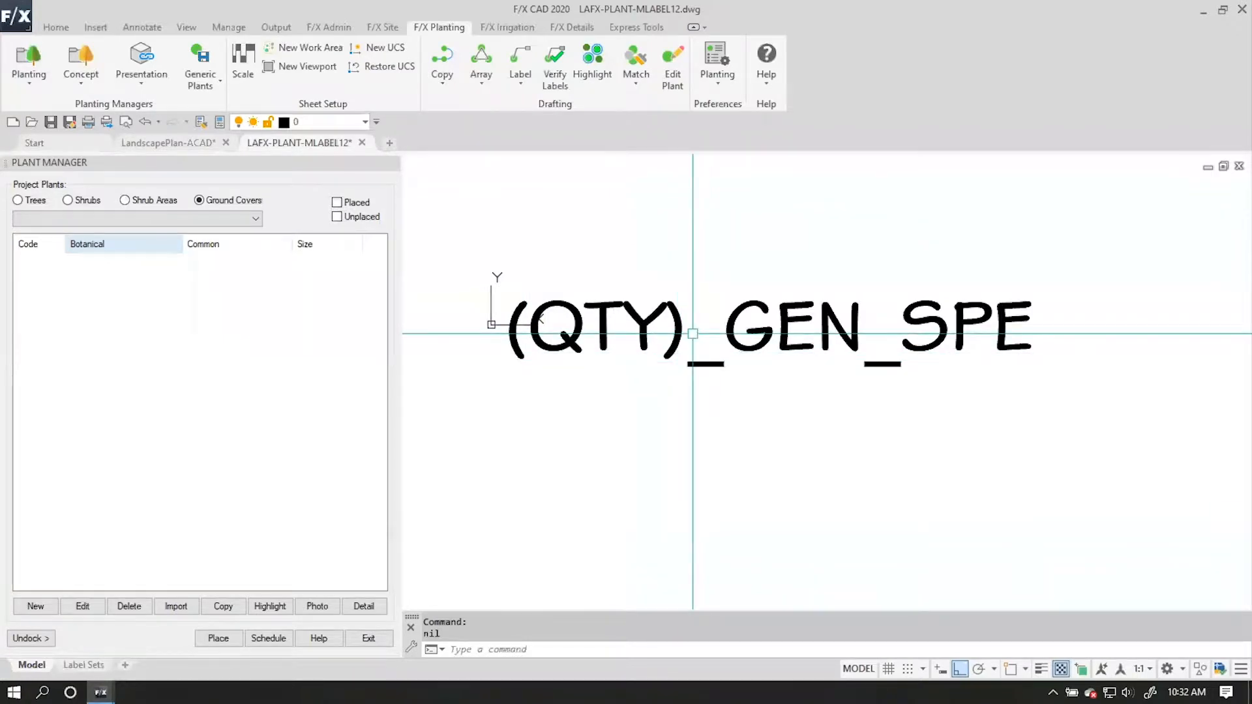
{"action": "double_click", "coordinate": [664, 319]}
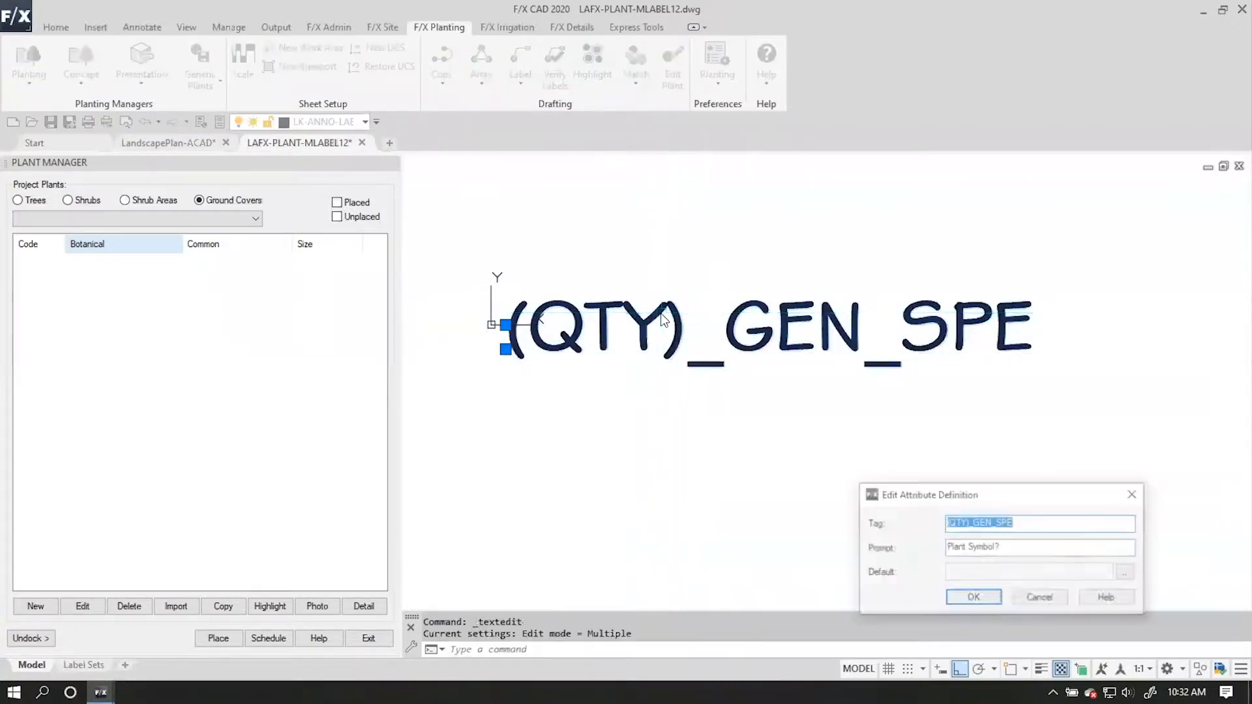
{"action": "mouse_move", "coordinate": [988, 495]}
{"action": "left_mouse_down"}
{"action": "mouse_move", "coordinate": [931, 461]}
{"action": "mouse_move", "coordinate": [628, 413]}
{"action": "left_mouse_up"}
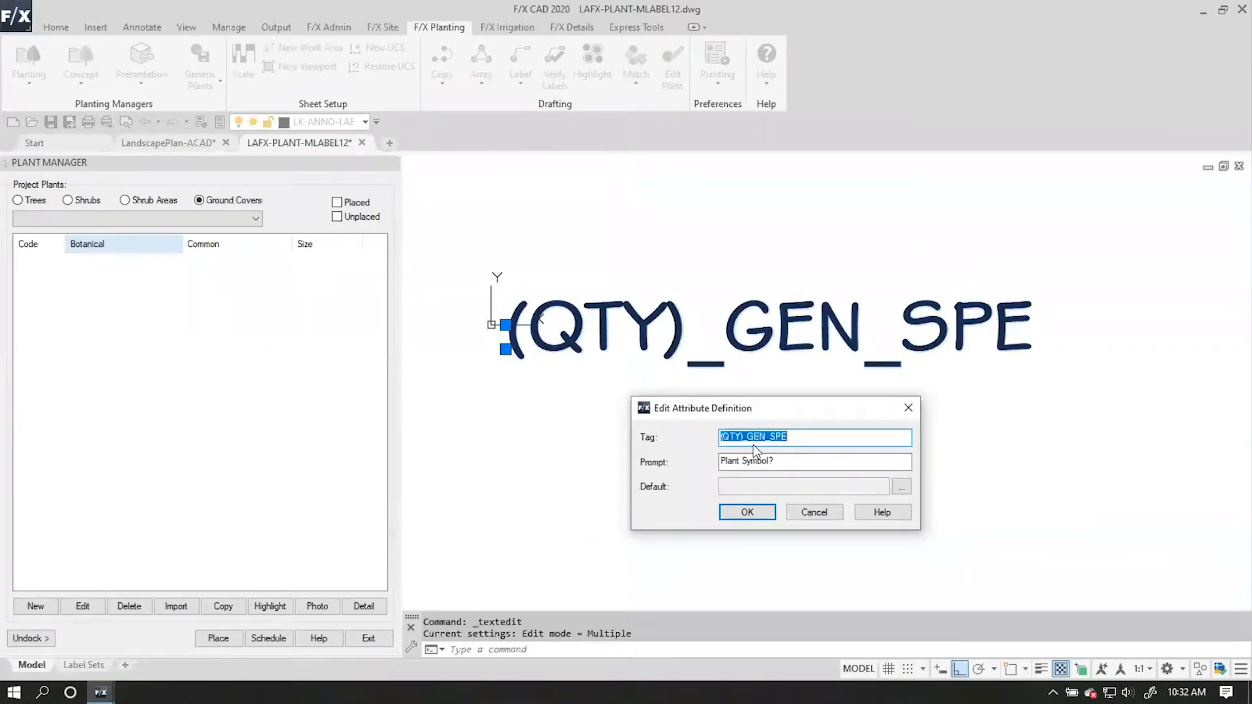
{"action": "left_click", "coordinate": [828, 515]}
{"action": "key", "text": "Return"}
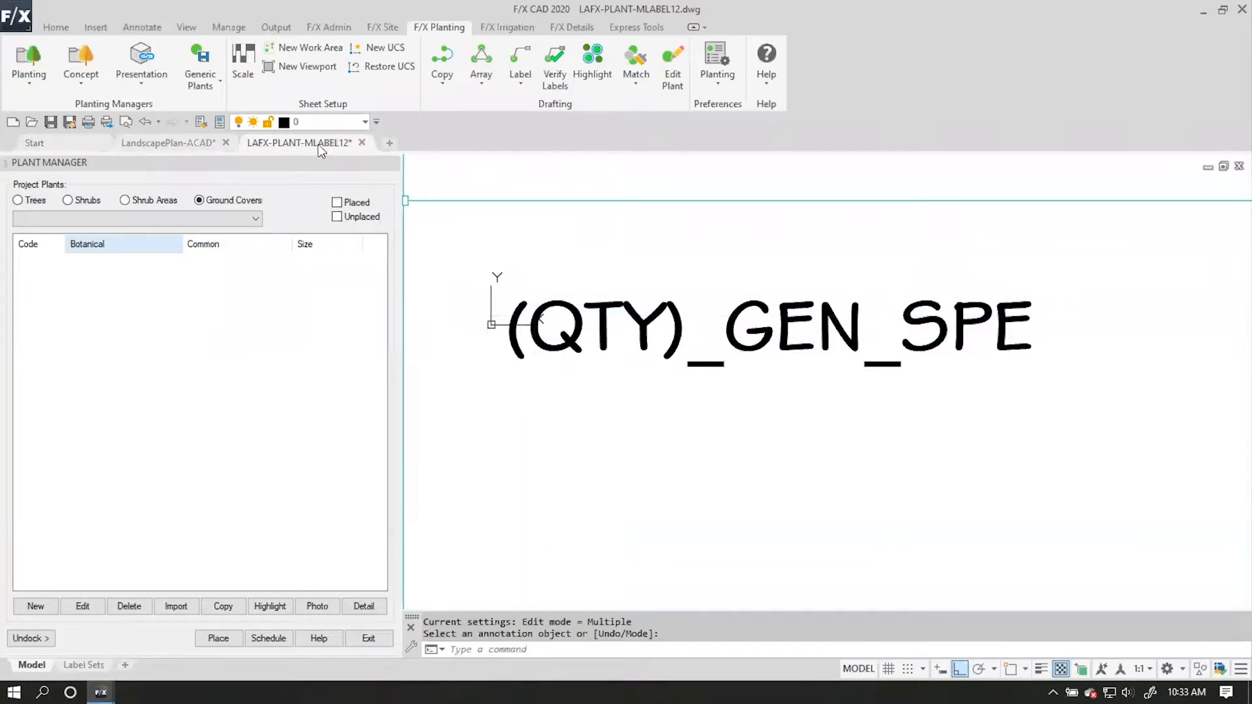
Close the label drawing without saving and recheck the plant label style in the planting preferences.
{"action": "mouse_move", "coordinate": [340, 146]}
{"action": "left_click", "coordinate": [362, 143]}
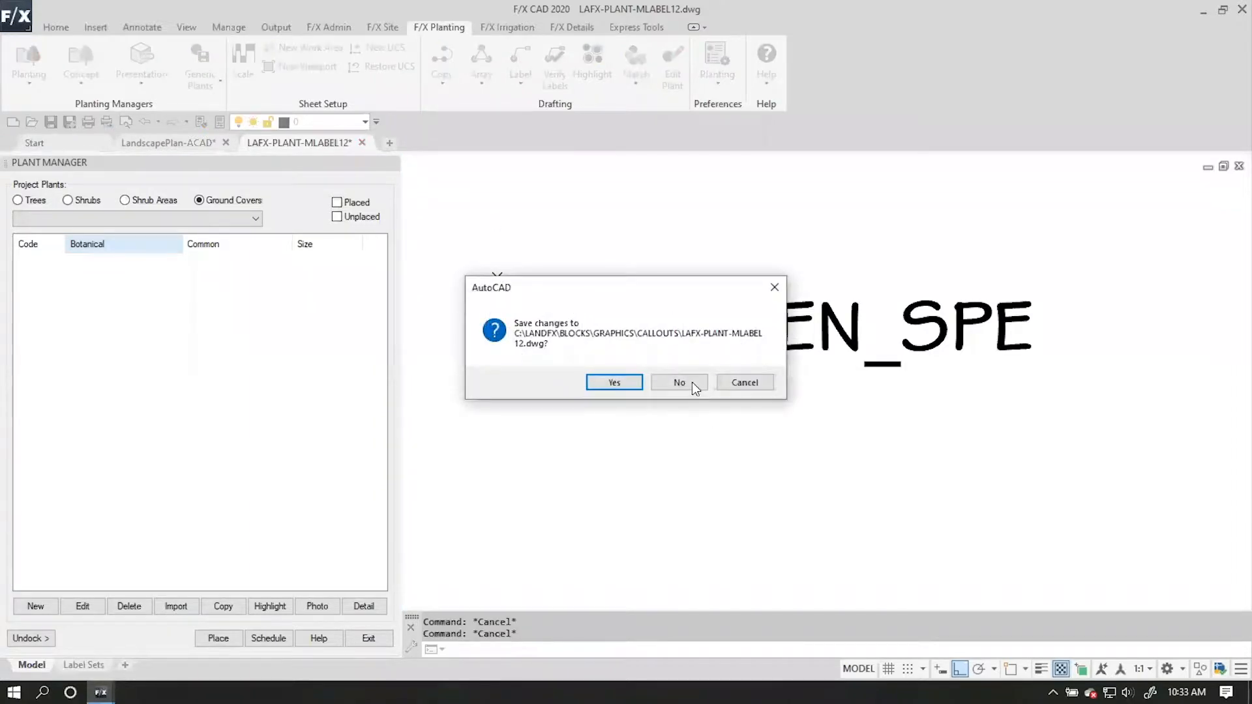
{"action": "left_click", "coordinate": [679, 382]}
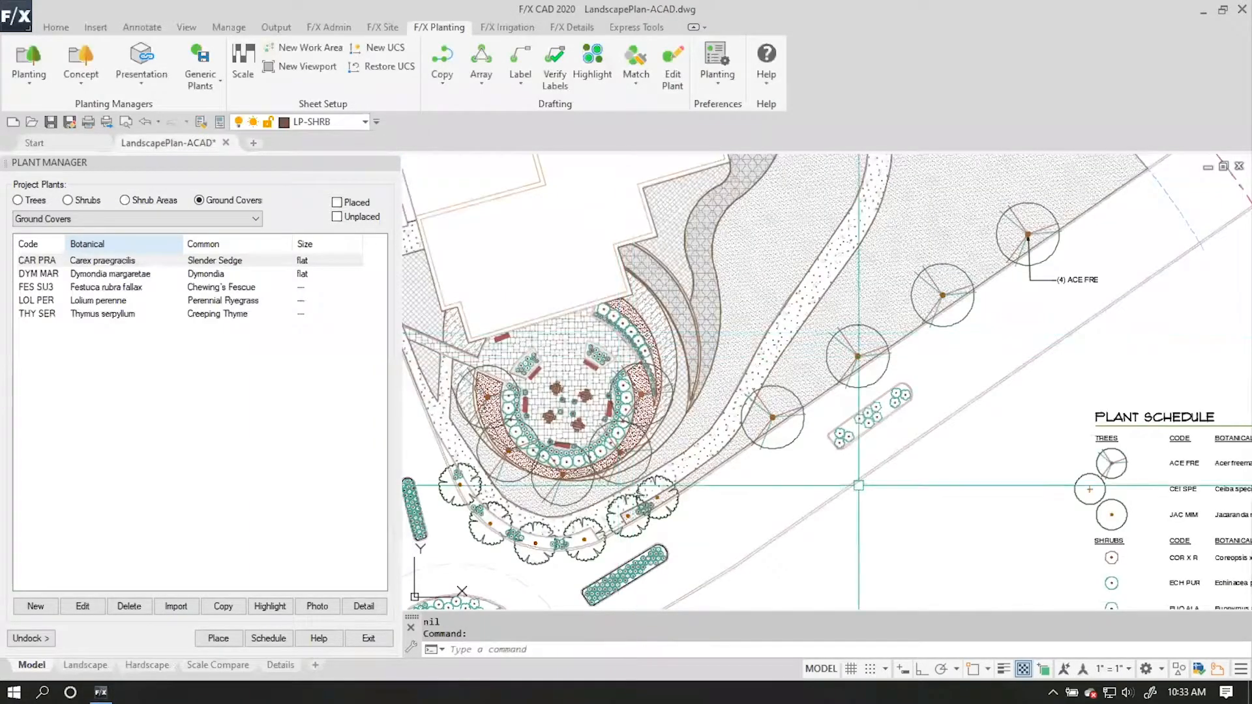
{"action": "middle_click_drag", "start_coordinate": [532, 291], "coordinate": [589, 235]}
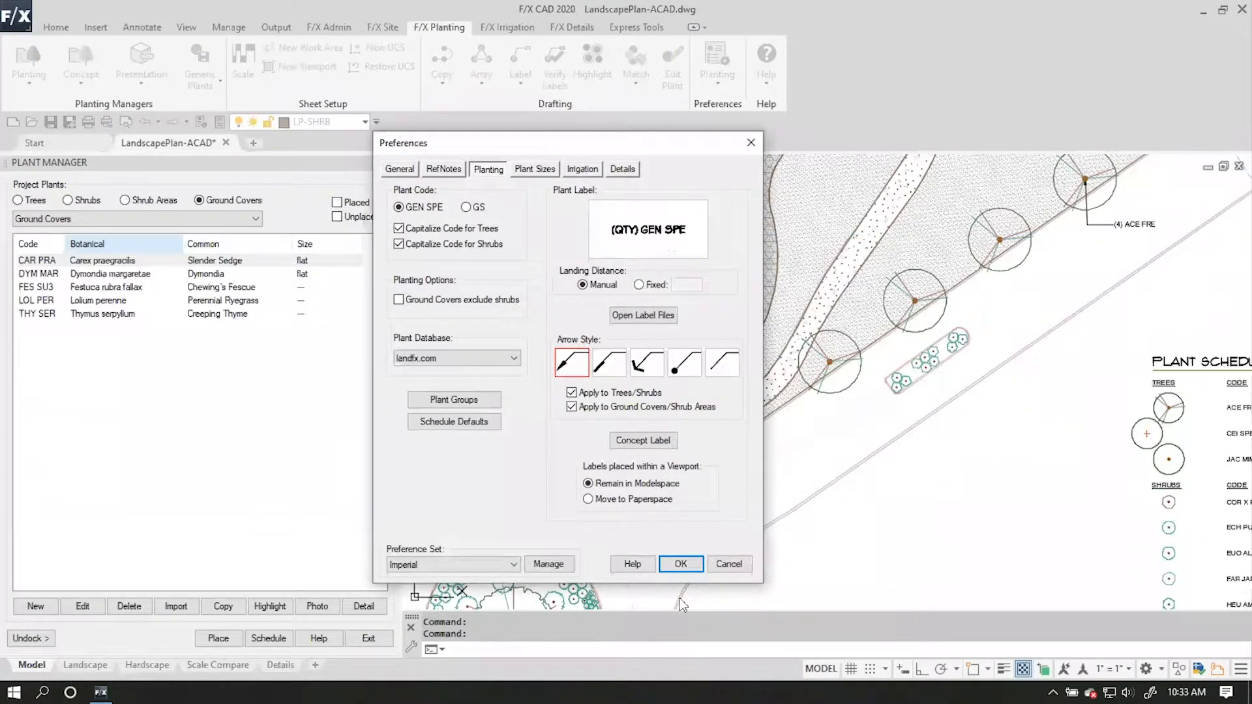
{"action": "left_click", "coordinate": [736, 570]}
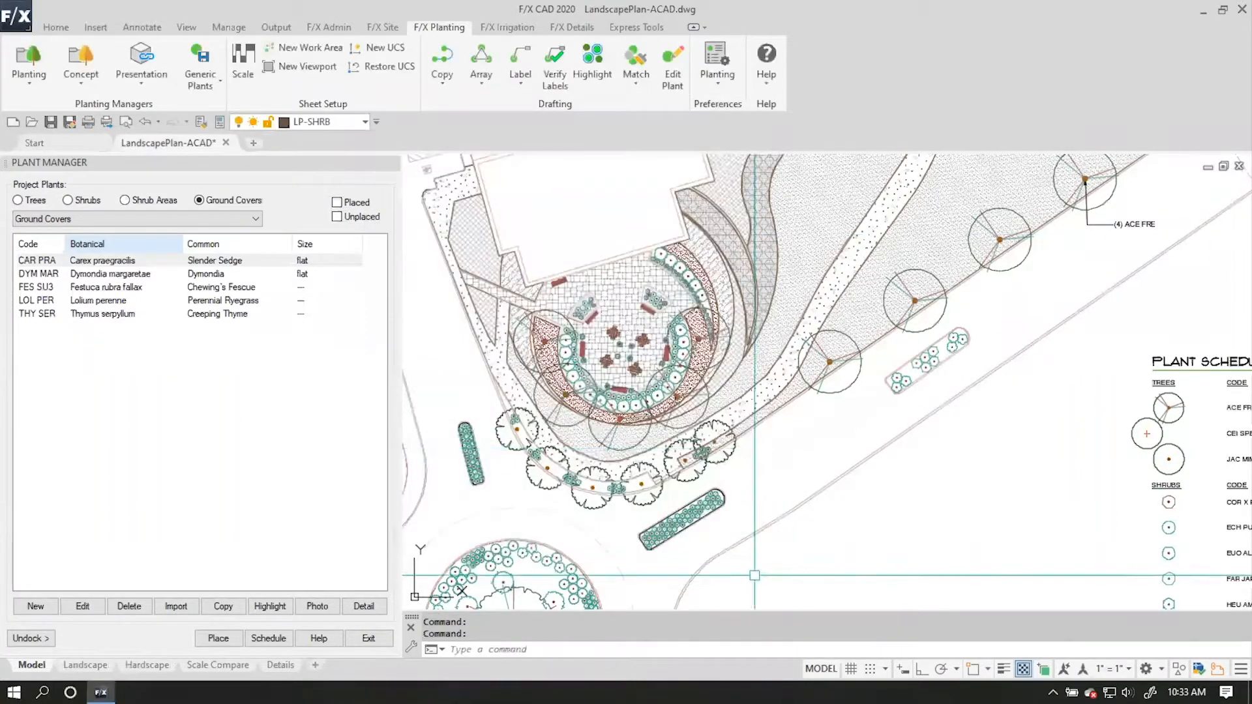
Label the row of four trees along the road as one windowed group, with an Ortho-aligned landing below the (4) ACE FRE callout.
{"action": "left_click", "coordinate": [525, 81]}
{"action": "left_click", "coordinate": [545, 146]}
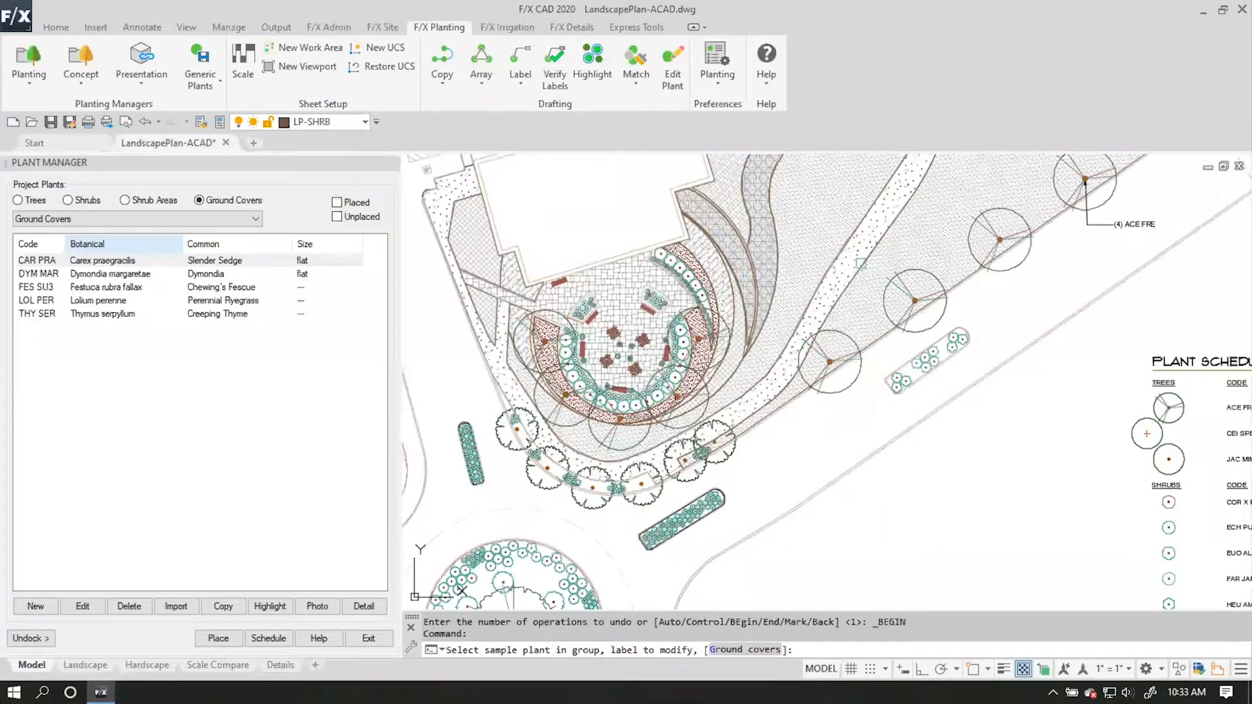
{"action": "mouse_move", "coordinate": [939, 329]}
{"action": "middle_mouse_down"}
{"action": "mouse_move", "coordinate": [755, 358]}
{"action": "mouse_move", "coordinate": [728, 416]}
{"action": "middle_mouse_up"}
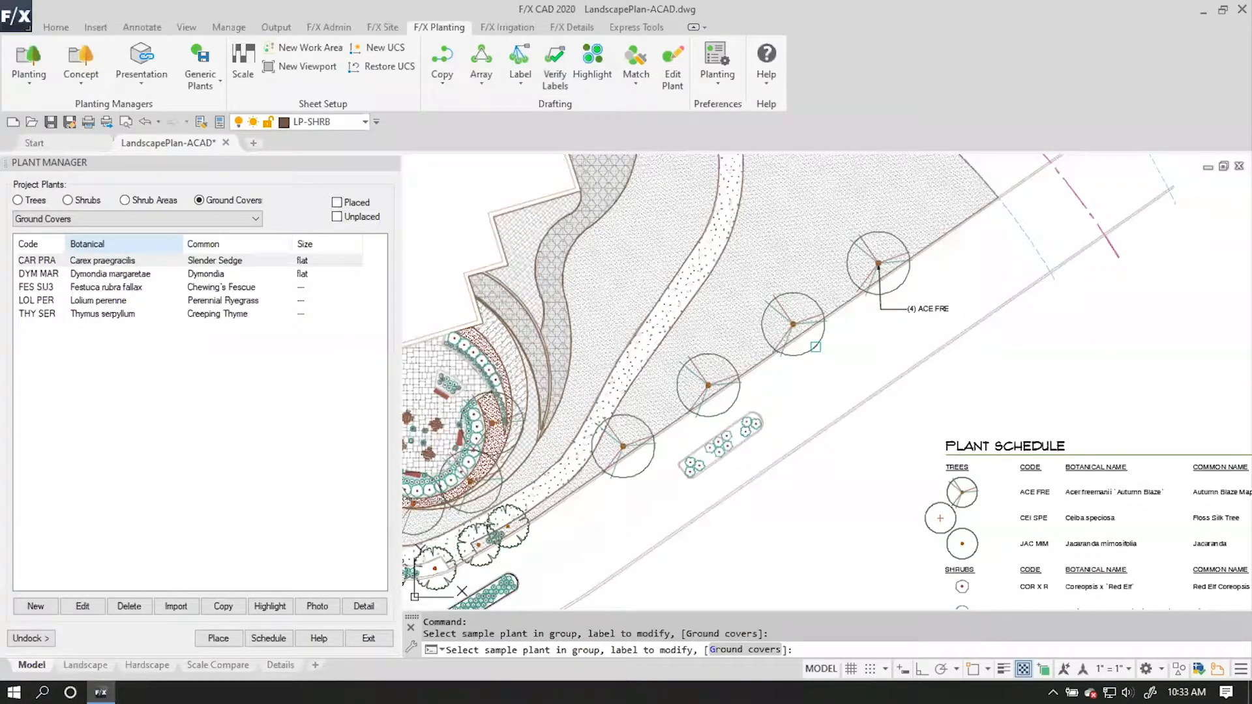
{"action": "left_click", "coordinate": [815, 346]}
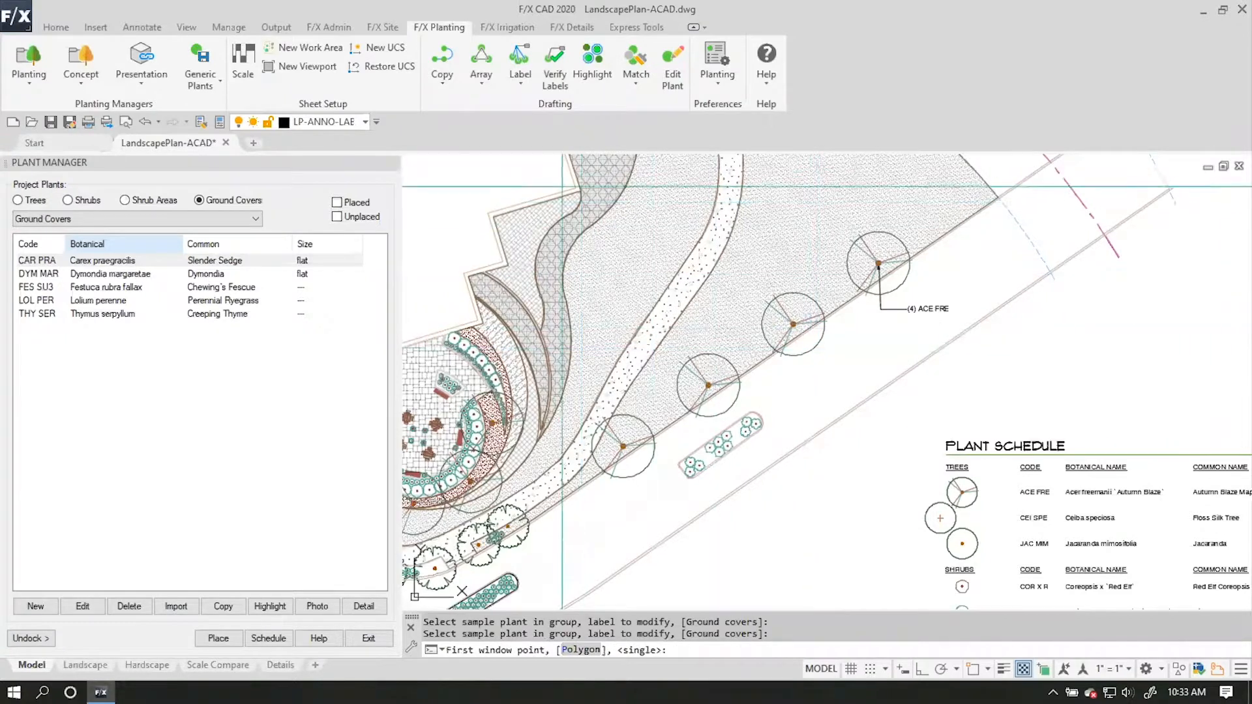
{"action": "left_click", "coordinate": [560, 172]}
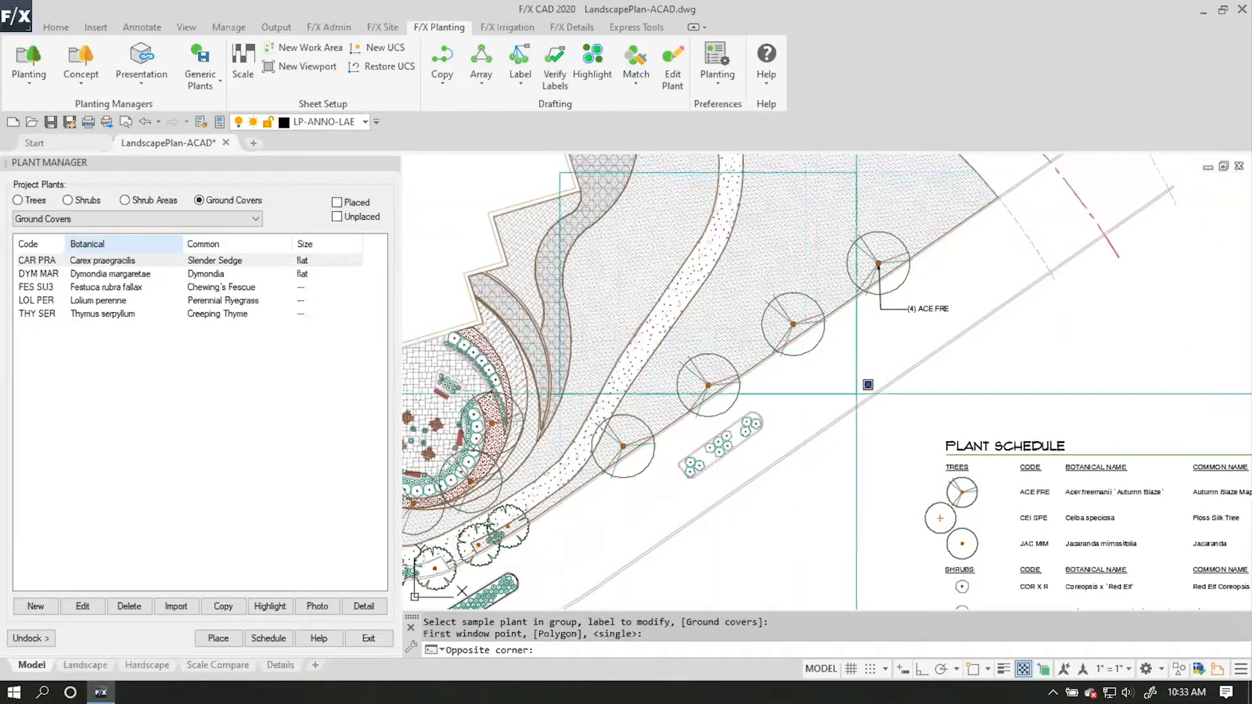
{"action": "left_click", "coordinate": [946, 516]}
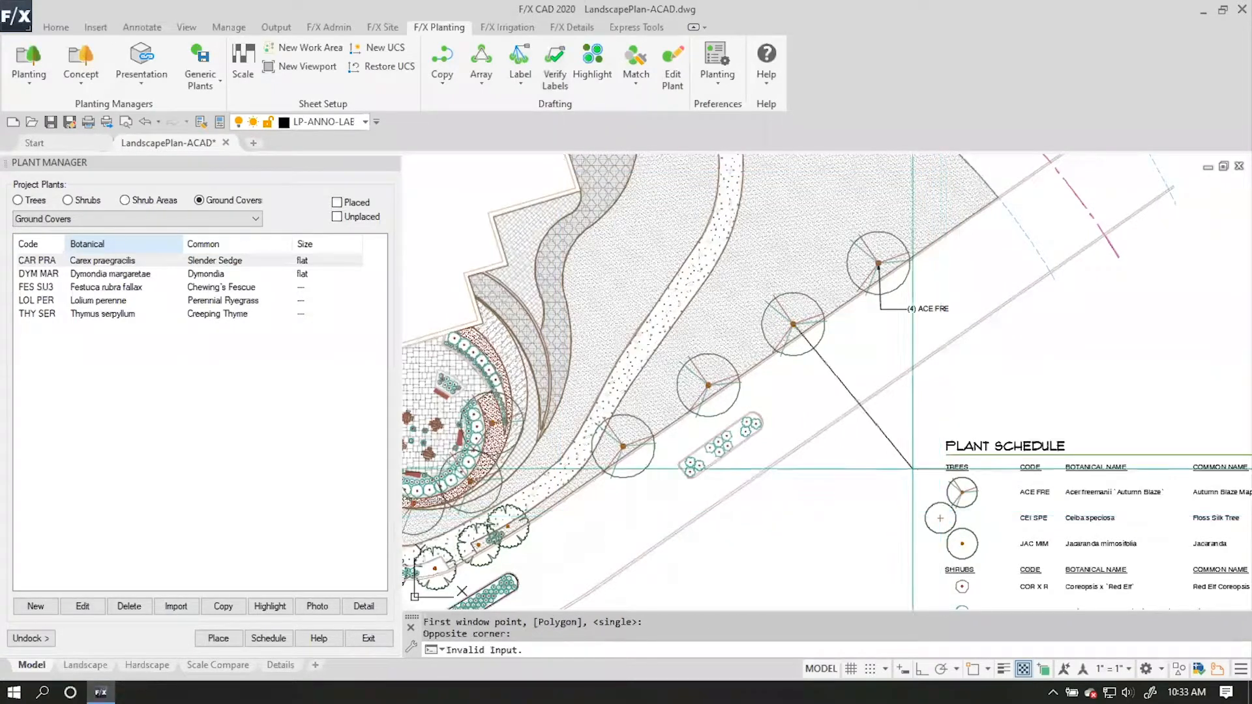
{"action": "key", "text": "F8"}
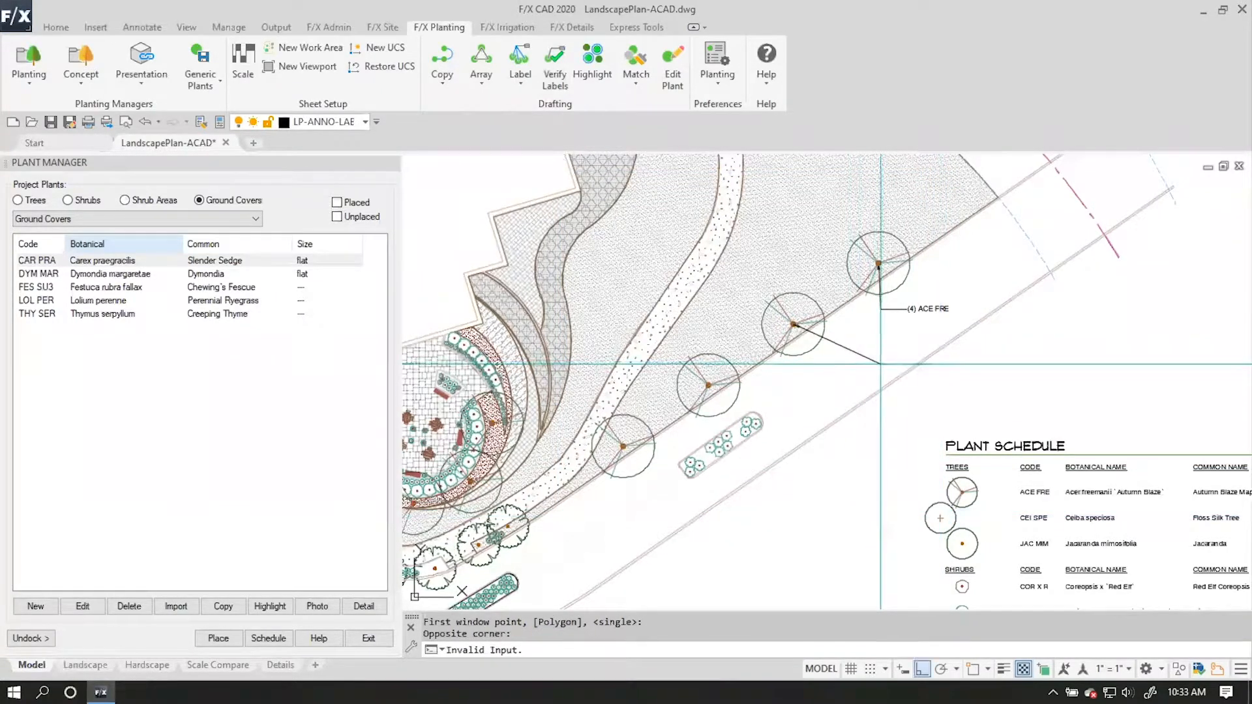
{"action": "left_click", "coordinate": [1038, 384]}
{"action": "key", "text": "Return"}
Compare the new tree group callout with the original (4) ACE FRE callout, checking quantity, plant code and text appearance.
{"action": "scroll", "coordinate": [939, 392], "scroll_direction": "up", "scroll_amount": 3}
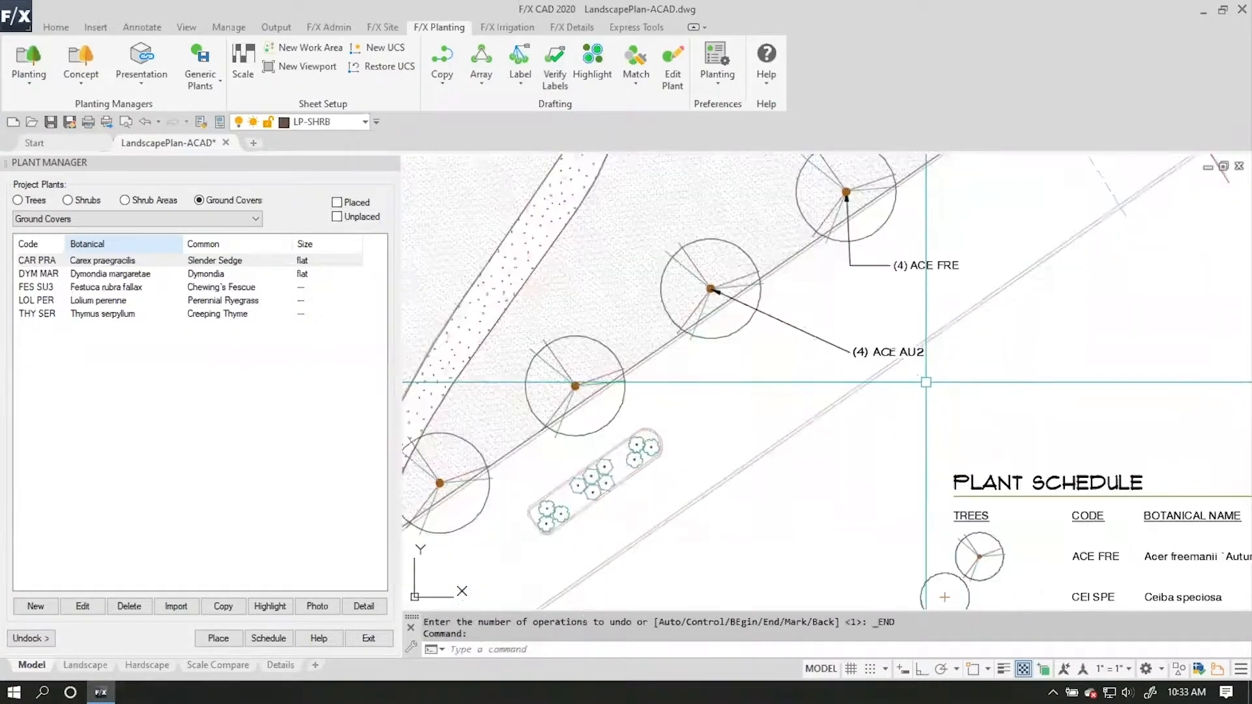
{"action": "scroll", "coordinate": [897, 352], "scroll_direction": "down", "scroll_amount": 2}
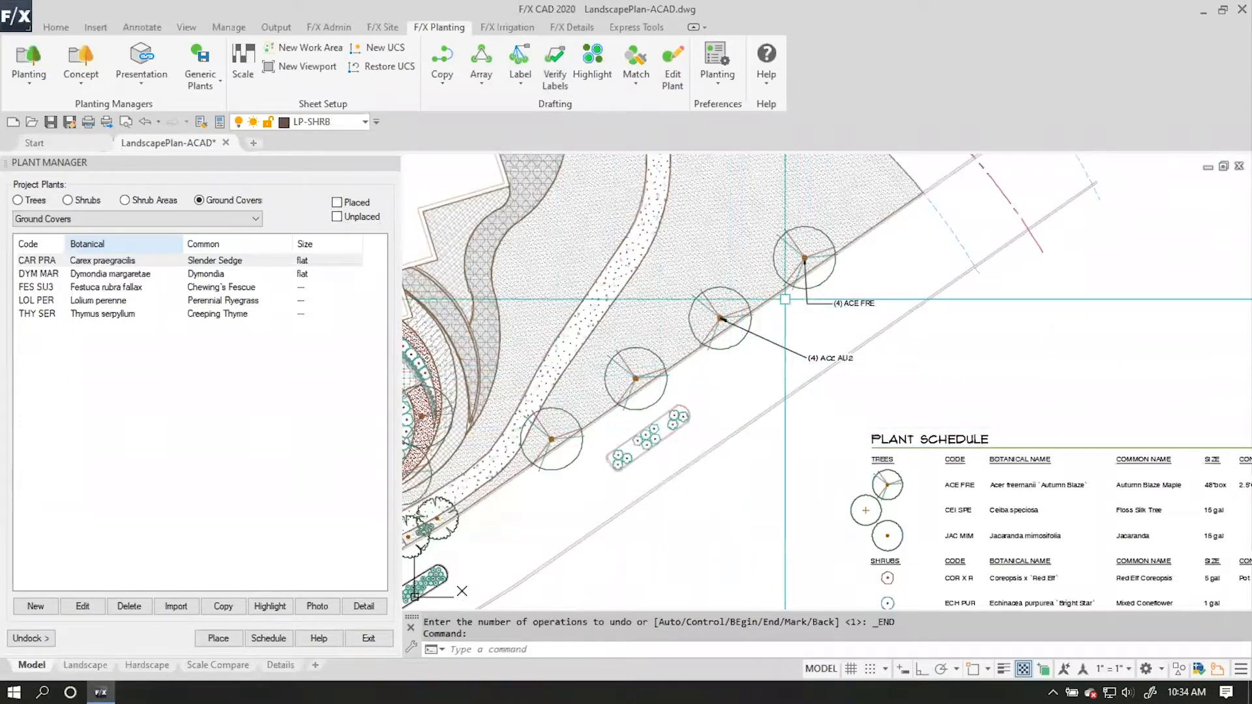
{"action": "scroll", "coordinate": [834, 367], "scroll_direction": "up", "scroll_amount": 2}
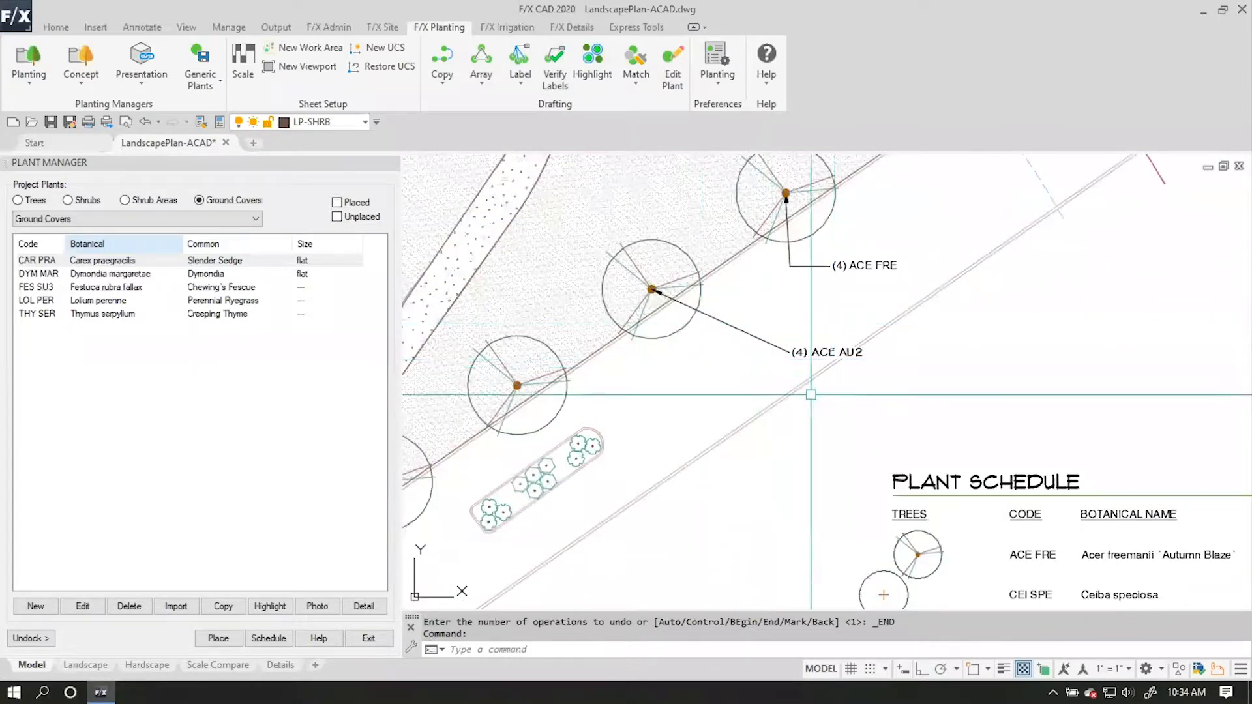
{"action": "scroll", "coordinate": [837, 339], "scroll_direction": "up", "scroll_amount": 2}
{"action": "middle_click_drag", "start_coordinate": [877, 383], "coordinate": [917, 374]}
{"action": "scroll", "coordinate": [918, 374], "scroll_direction": "down", "scroll_amount": 2}
{"action": "middle_click_drag", "start_coordinate": [842, 266], "coordinate": [808, 312]}
{"action": "scroll", "coordinate": [851, 352], "scroll_direction": "up", "scroll_amount": 2}
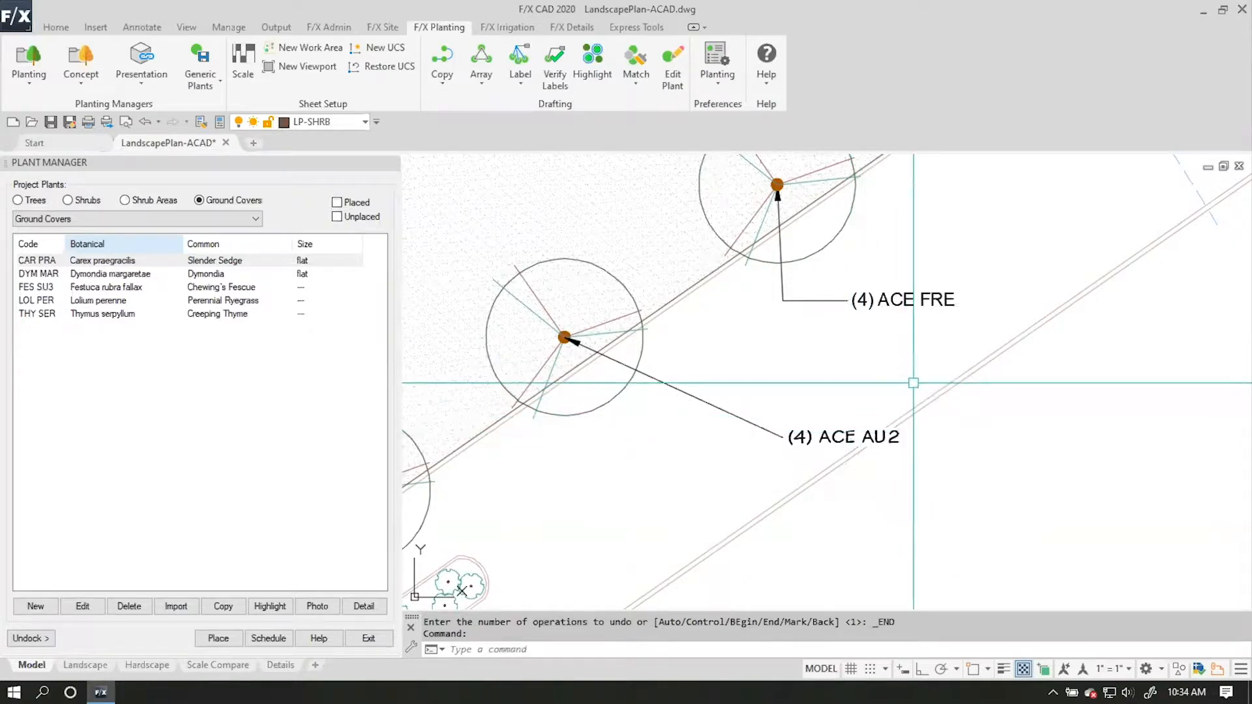
Inspect the original (4) ACE FRE callout's properties, checking its multileader, leader and text settings.
{"action": "left_click", "coordinate": [908, 299]}
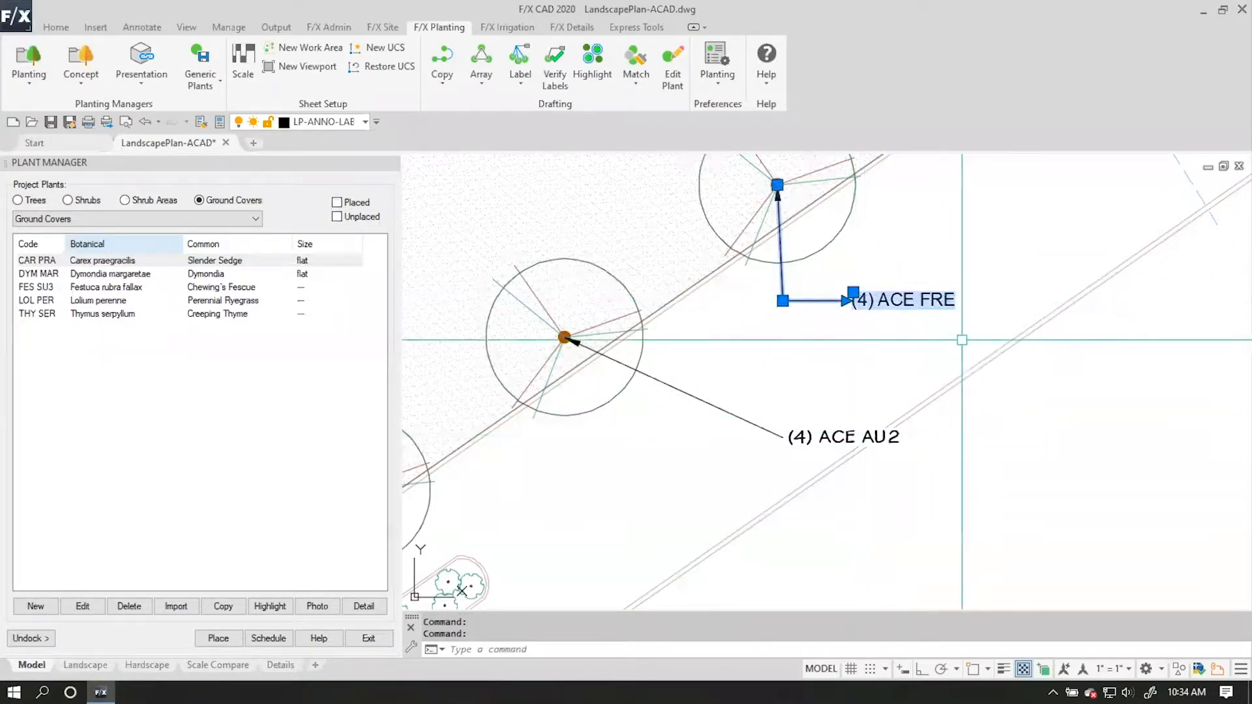
{"action": "type", "text": "PR"}
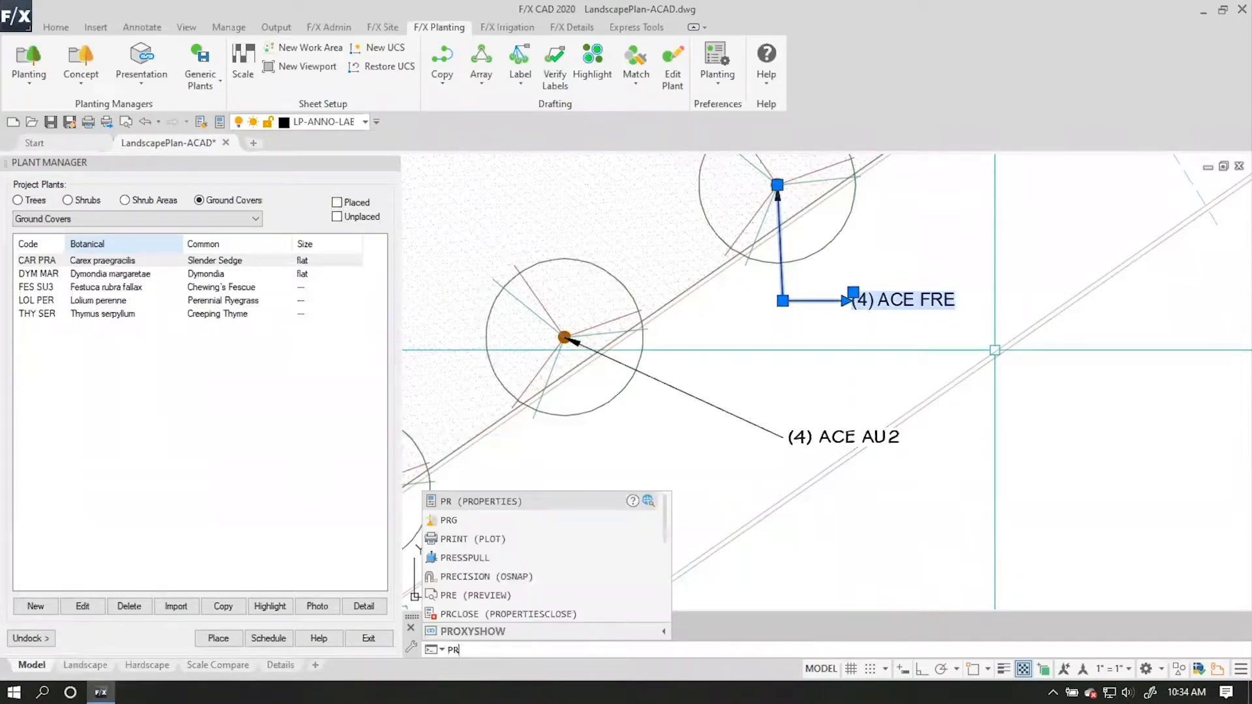
{"action": "key", "text": "Return"}
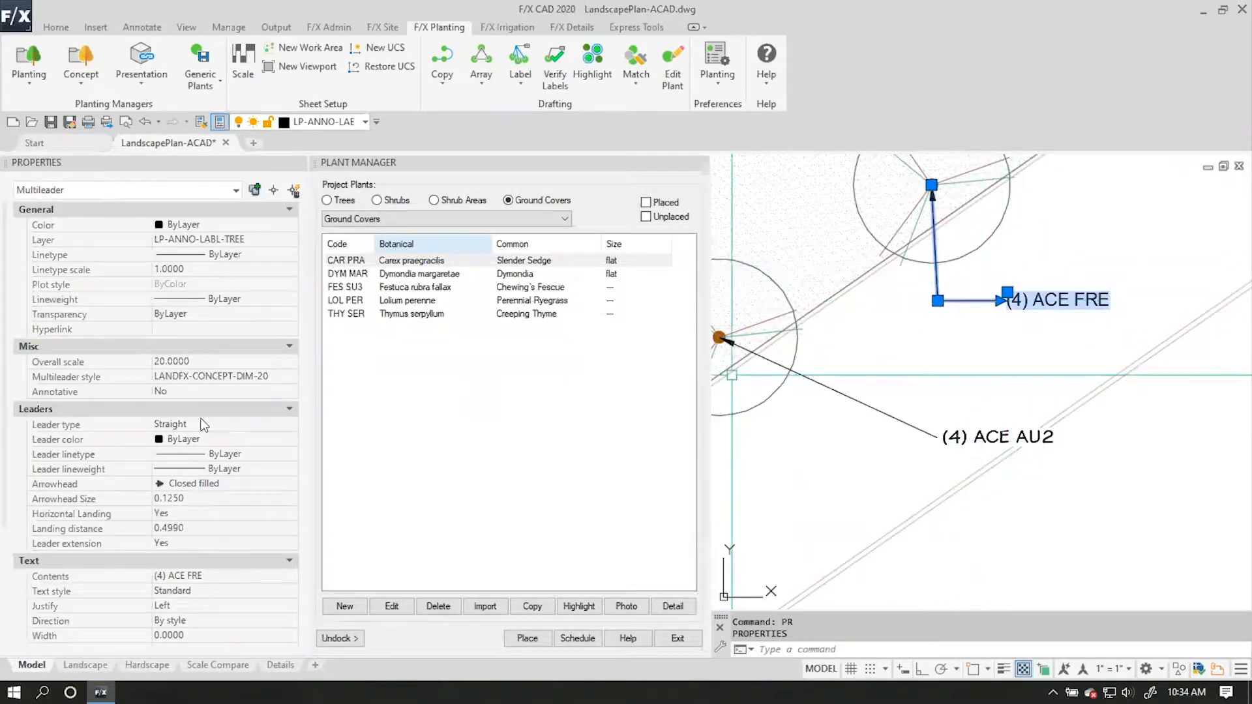
{"action": "scroll", "coordinate": [264, 600], "scroll_direction": "down", "scroll_amount": 2}
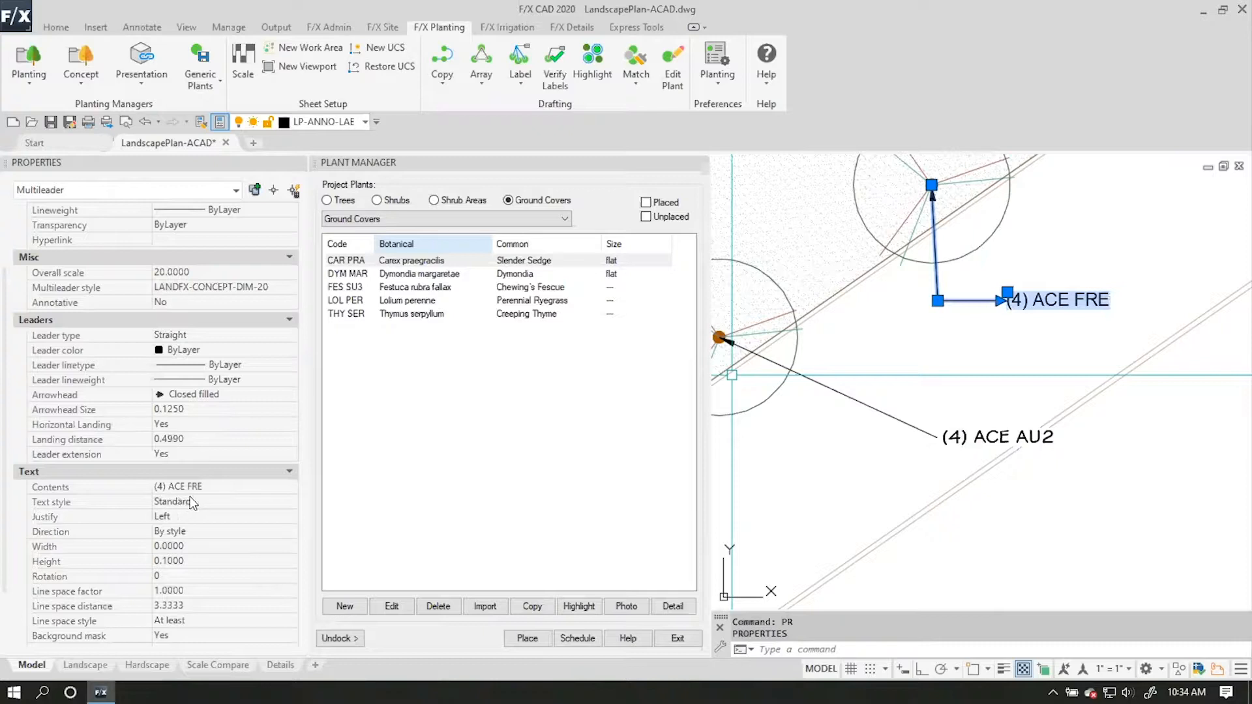
{"action": "left_click", "coordinate": [848, 479]}
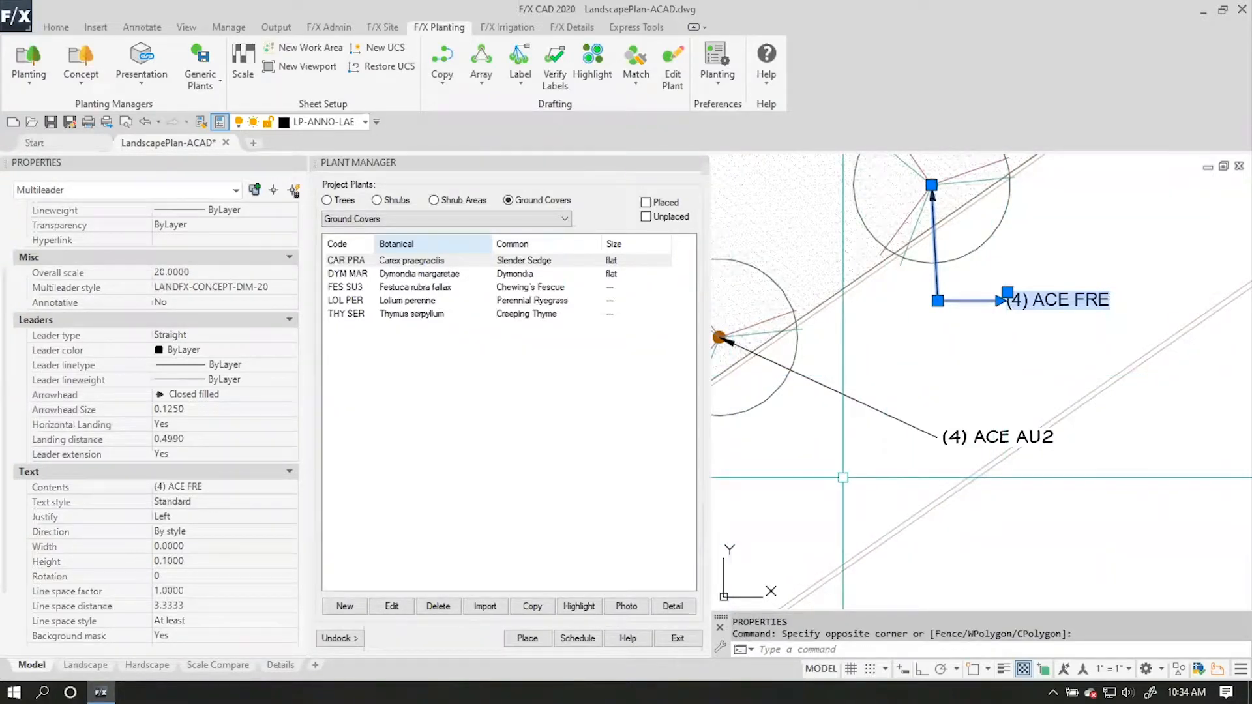
Compare the fonts of the Standard and PLANT CALLOUT text styles, and close the text style settings without changes.
{"action": "type", "text": "s"}
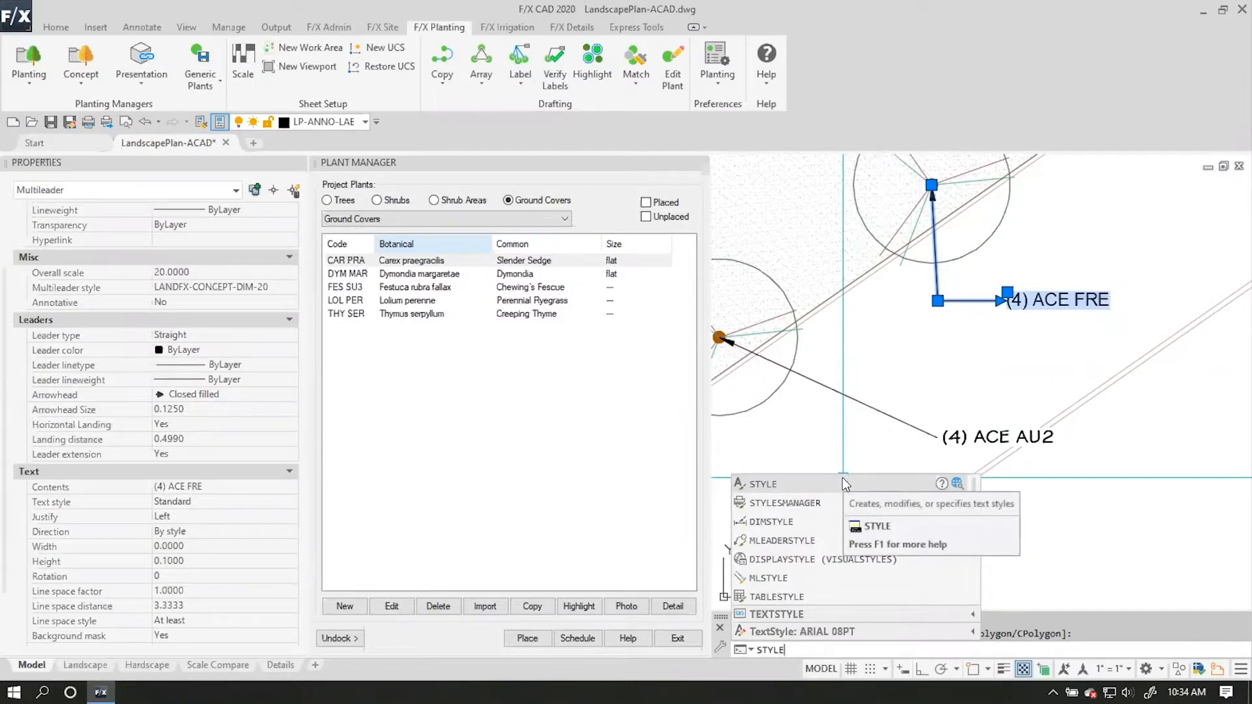
{"action": "key", "text": "Return"}
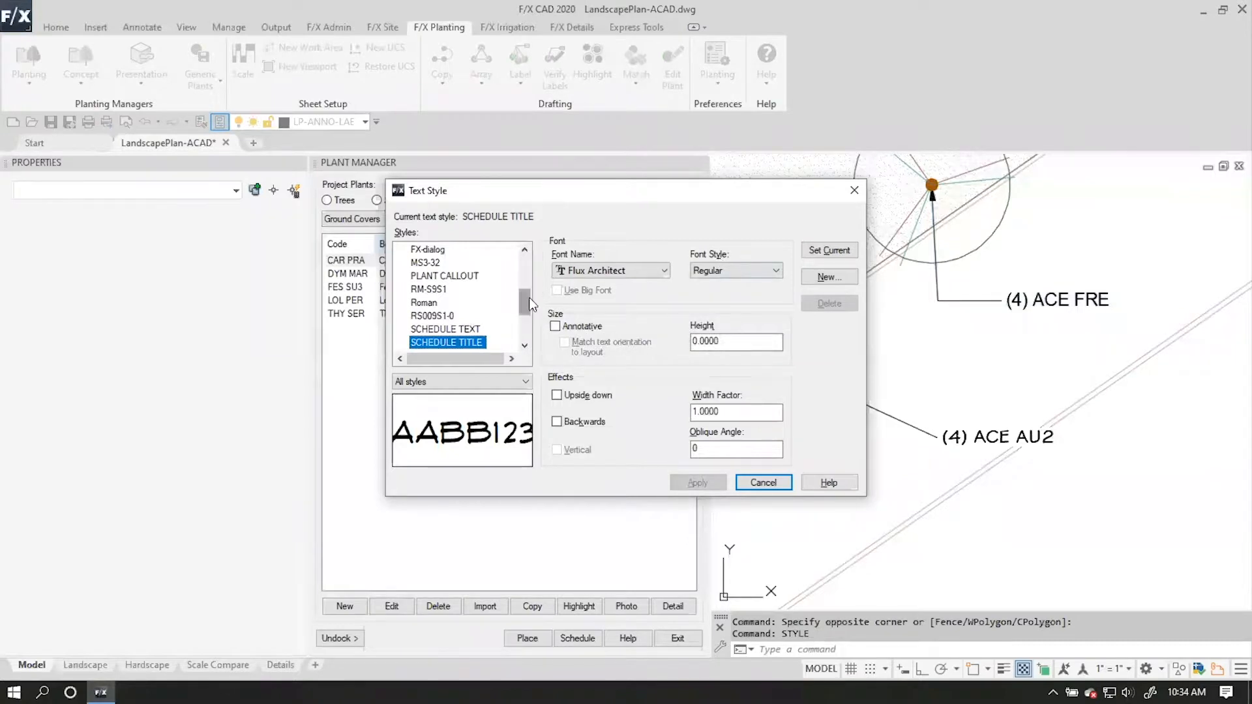
{"action": "left_click_drag", "start_coordinate": [524, 296], "coordinate": [526, 307]}
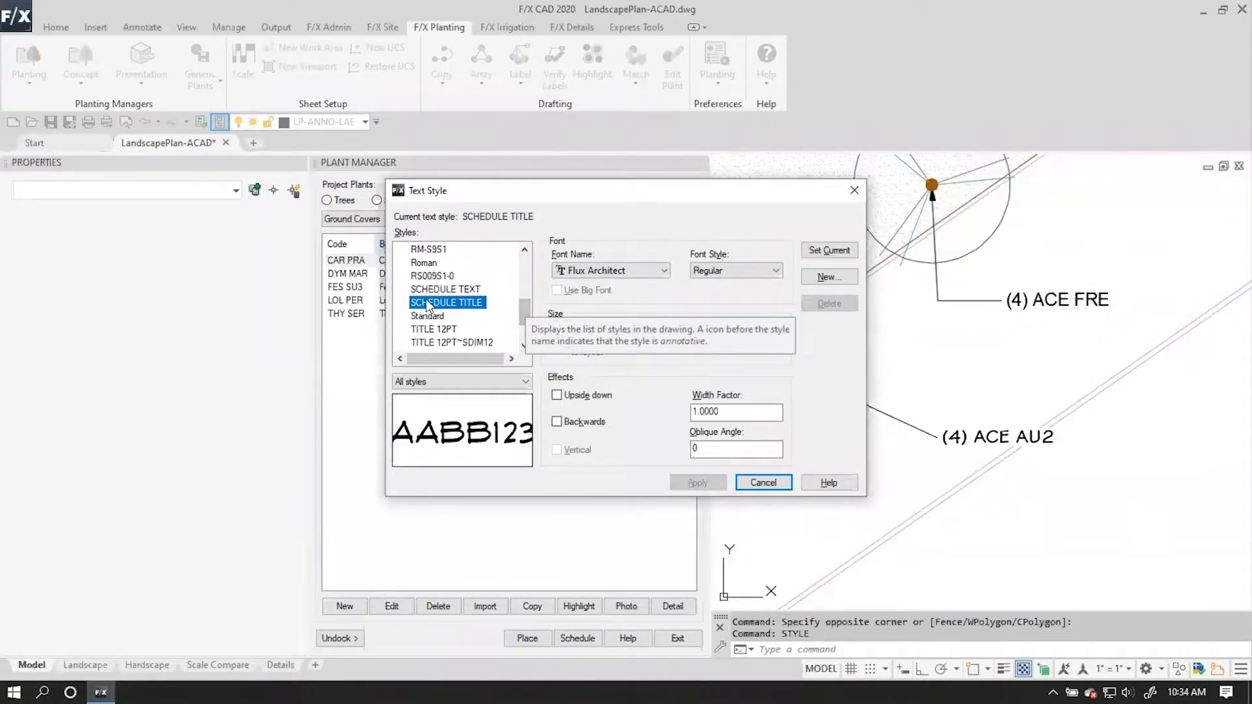
{"action": "left_click", "coordinate": [443, 317]}
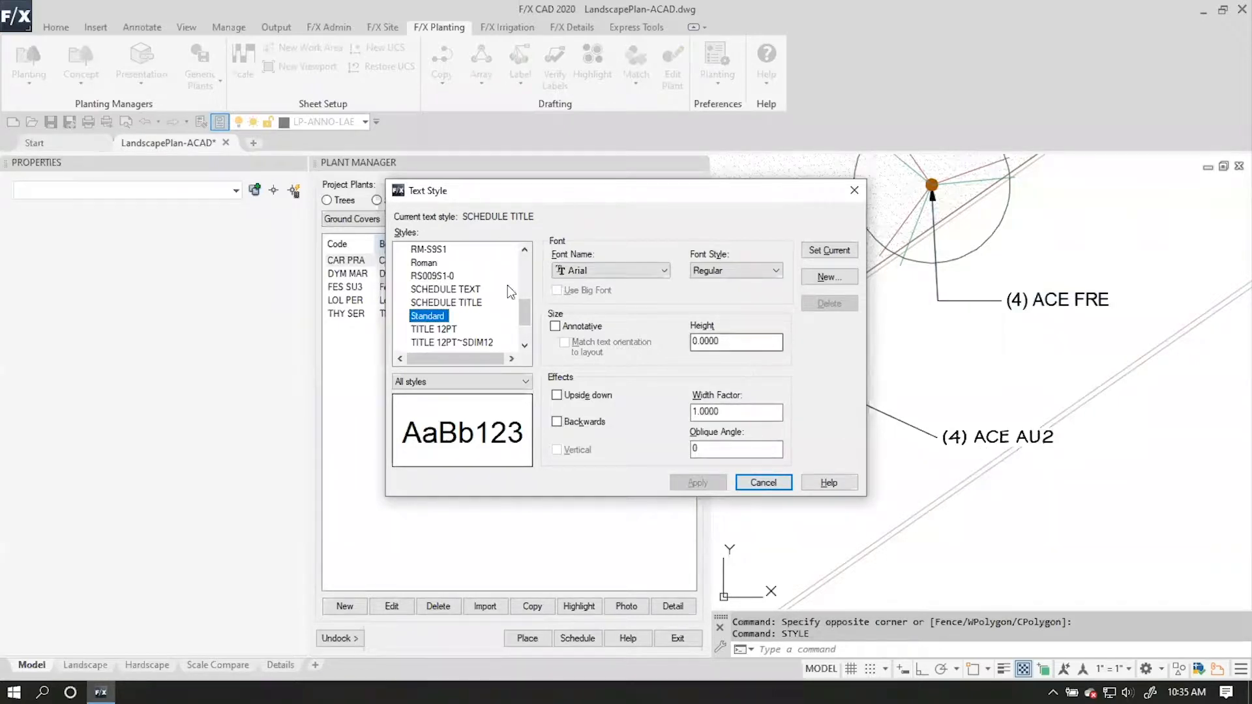
{"action": "left_click_drag", "start_coordinate": [524, 316], "coordinate": [524, 301]}
{"action": "scroll", "coordinate": [515, 298], "scroll_direction": "up", "scroll_amount": 2}
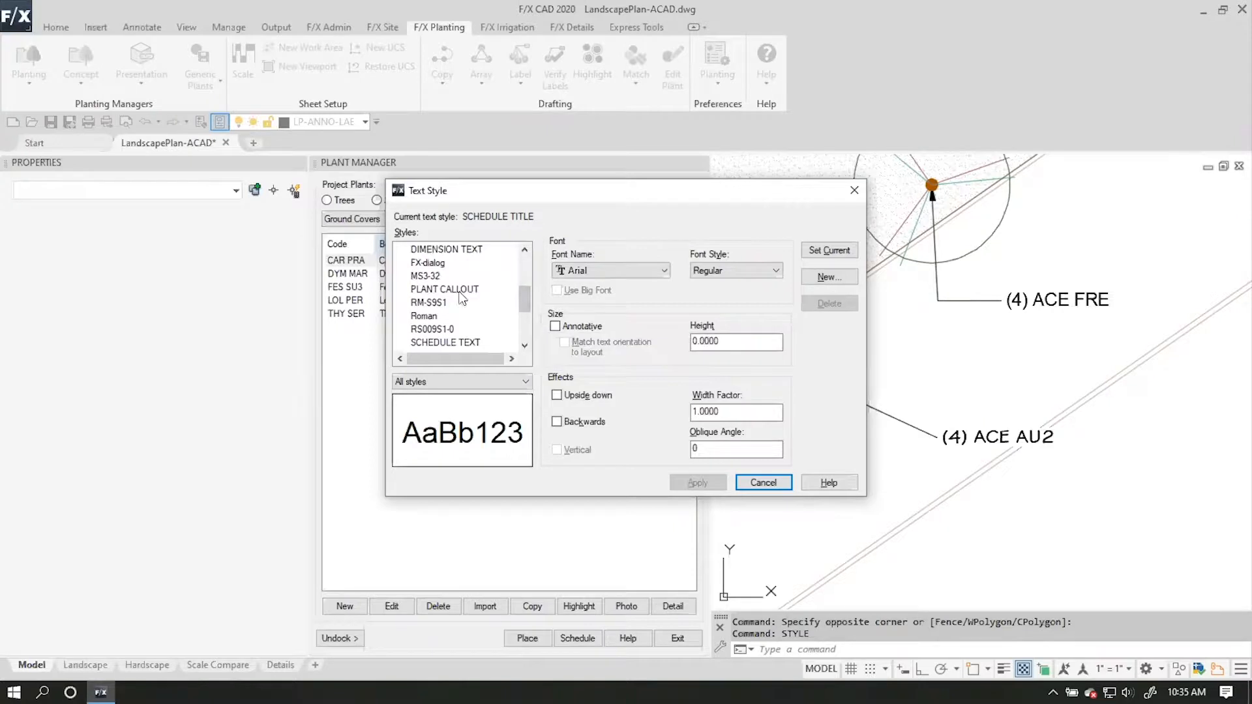
{"action": "left_click", "coordinate": [496, 290]}
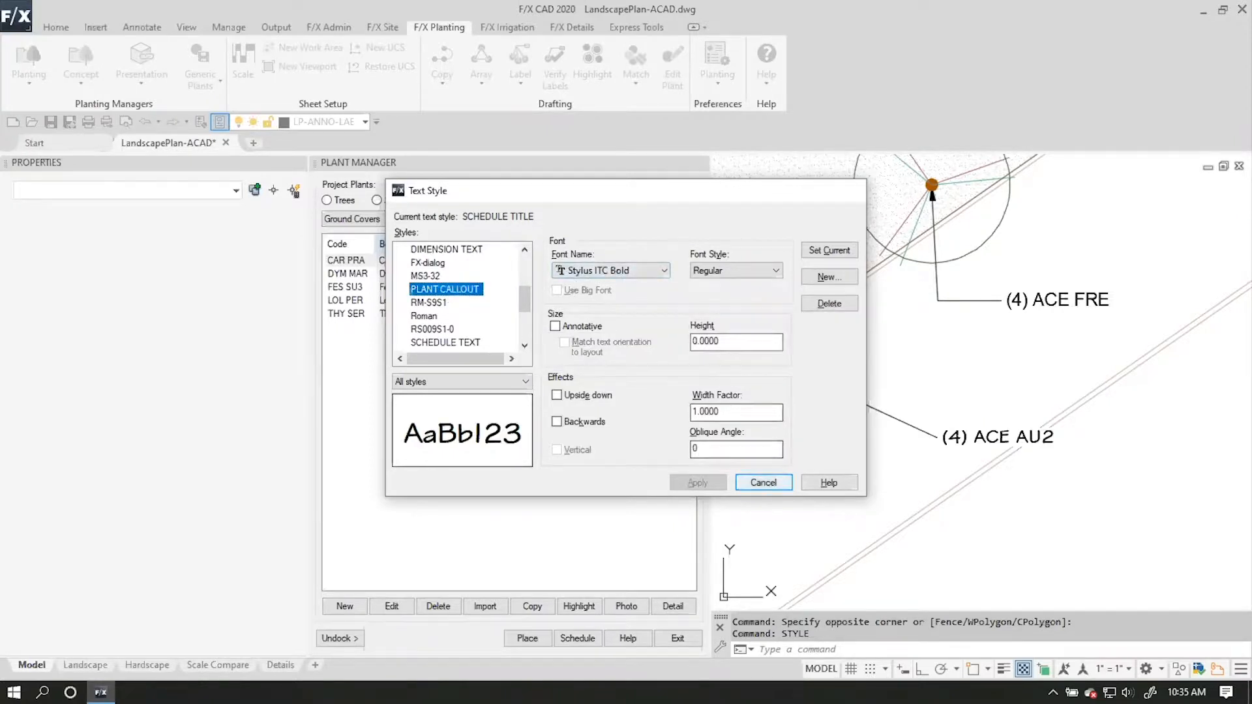
{"action": "left_click", "coordinate": [763, 483]}
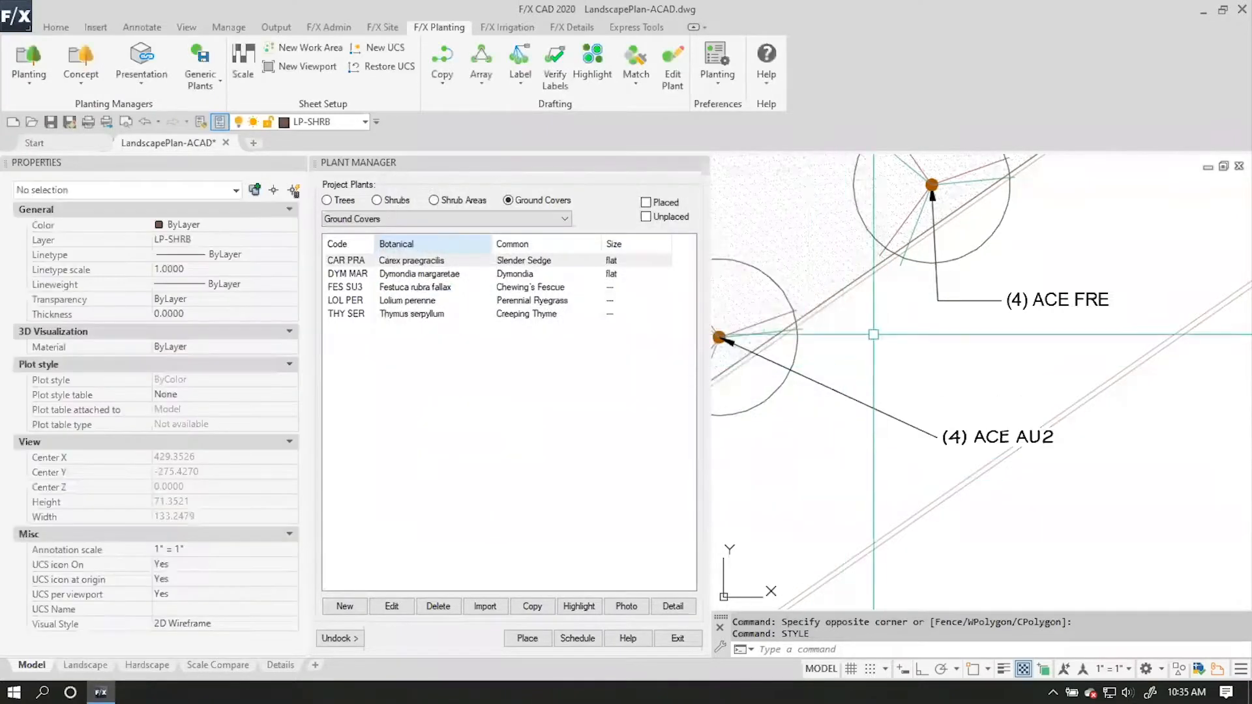
Set the PLANT CALLOUT text style's font to Arial in the general preferences and accept the preferences.
{"action": "left_click", "coordinate": [720, 60]}
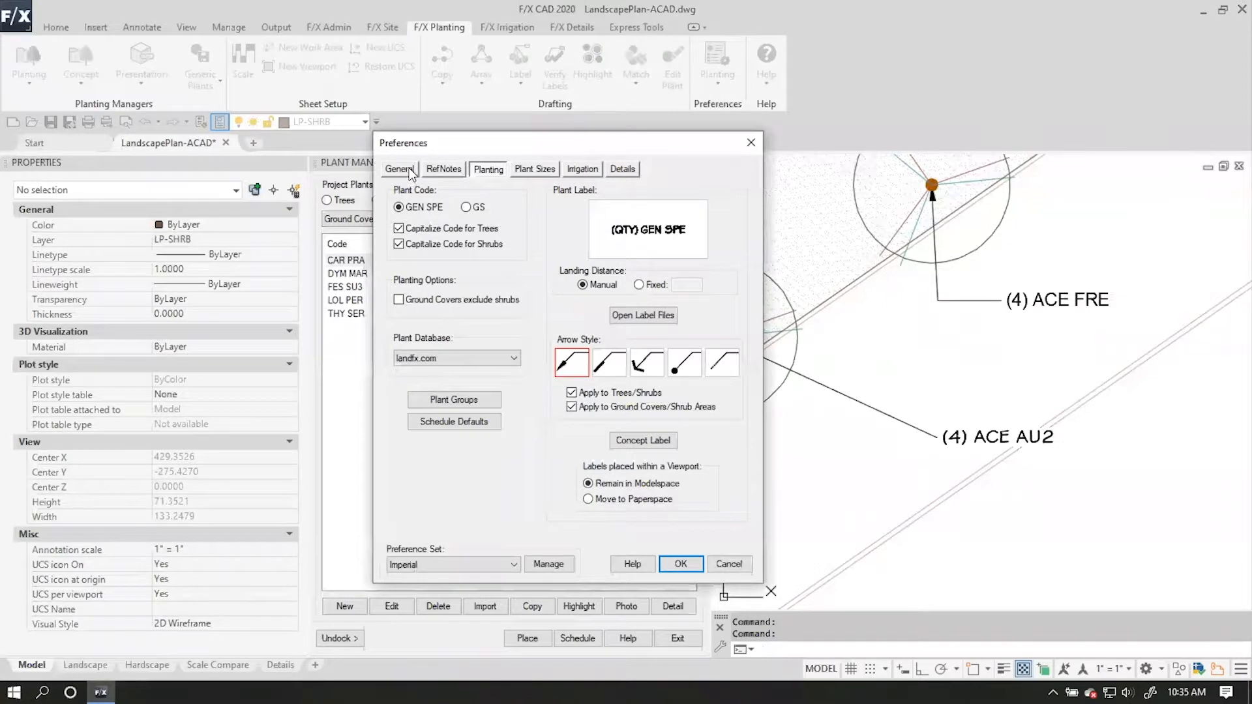
{"action": "left_click", "coordinate": [410, 171]}
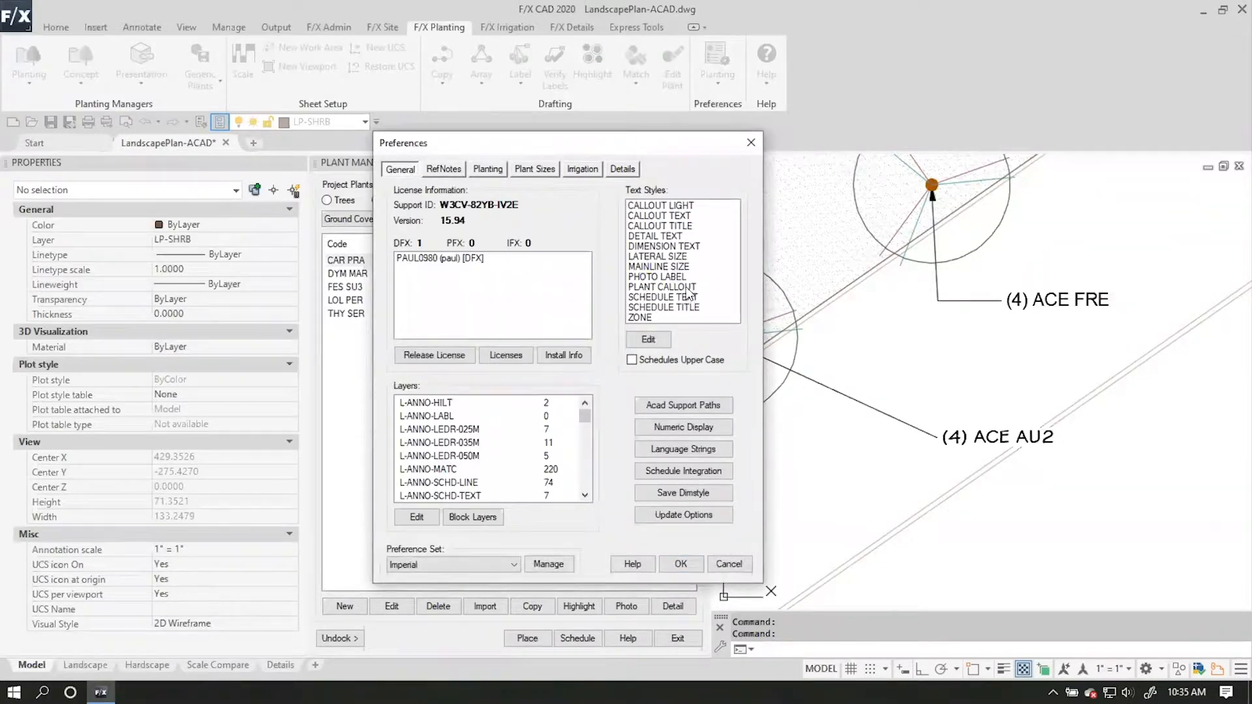
{"action": "left_click", "coordinate": [652, 342]}
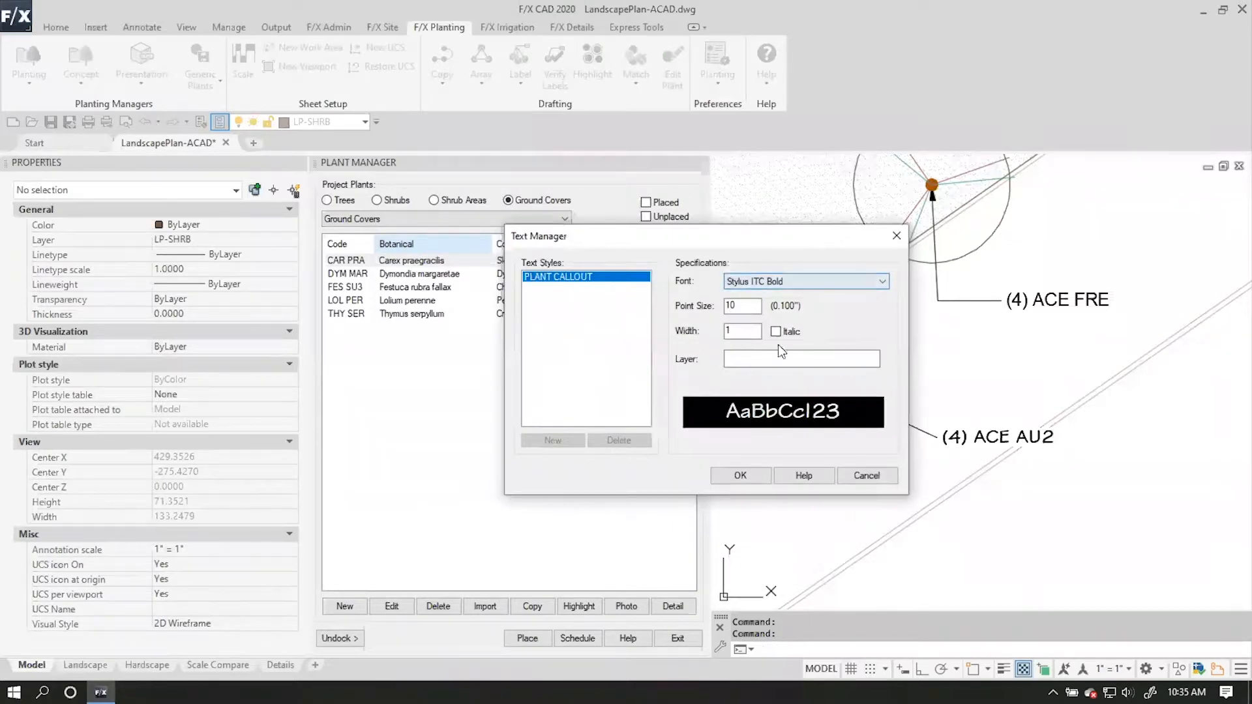
{"action": "left_click", "coordinate": [816, 283]}
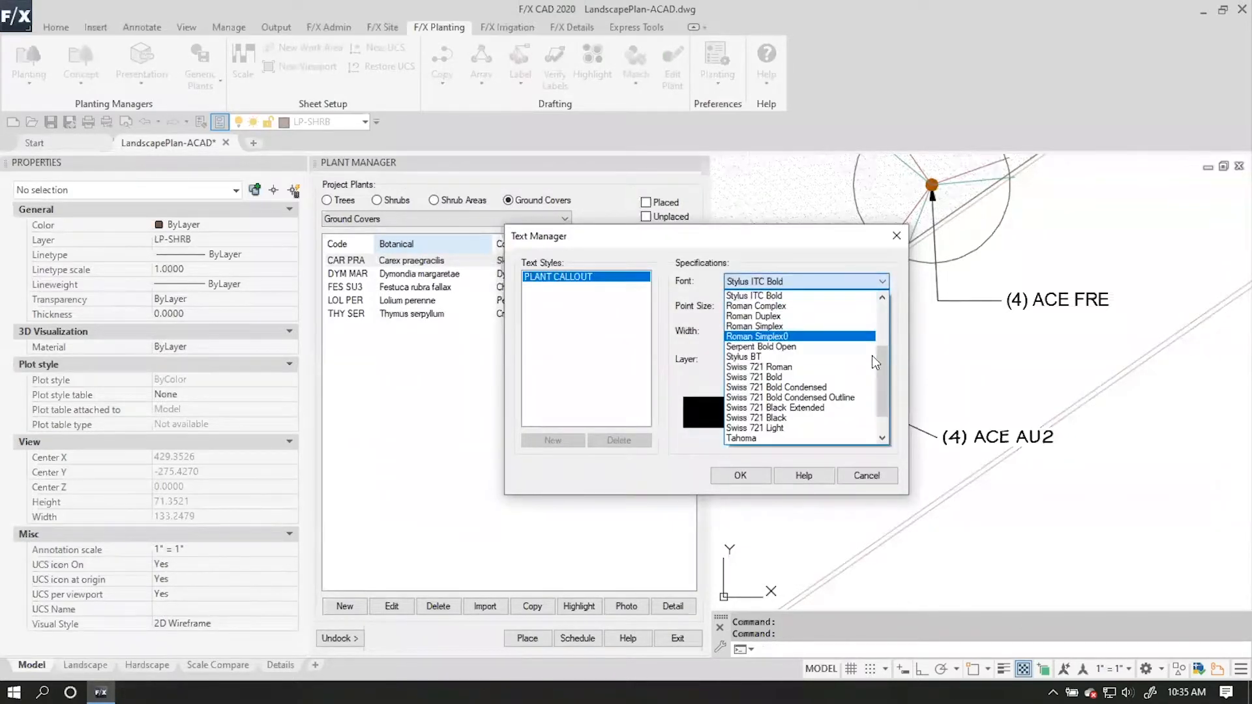
{"action": "left_click_drag", "start_coordinate": [880, 343], "coordinate": [883, 284]}
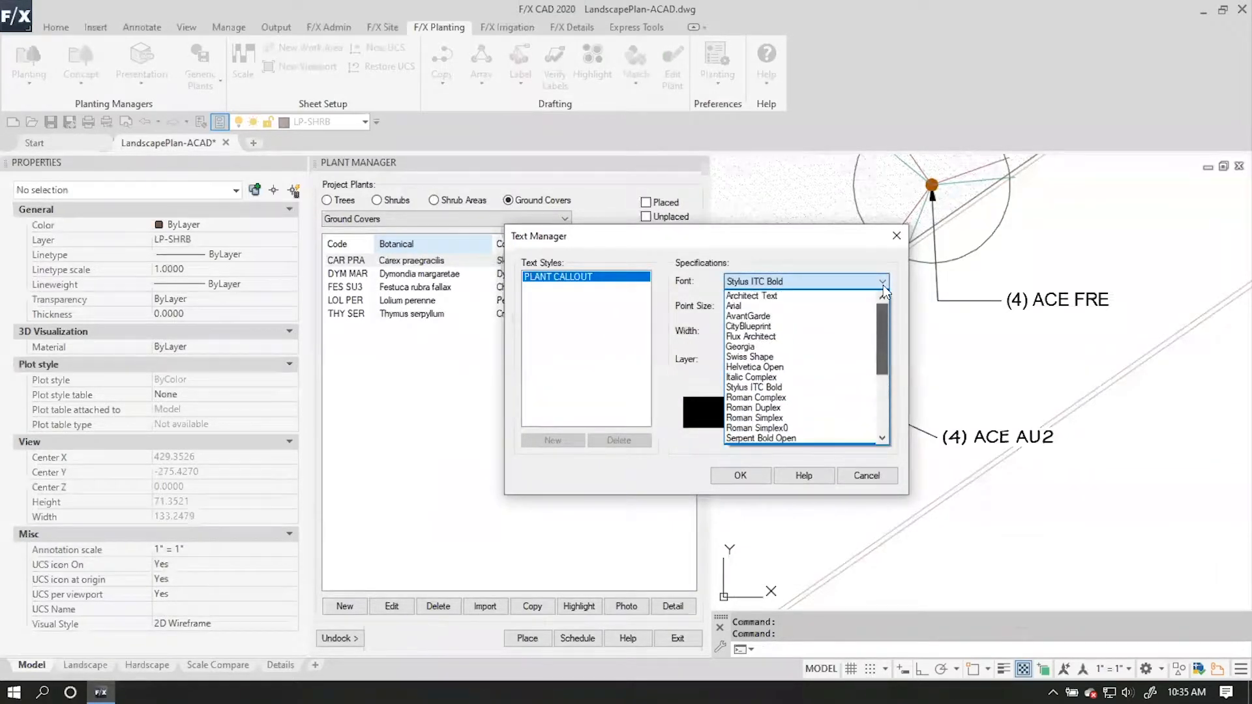
{"action": "left_click", "coordinate": [831, 306]}
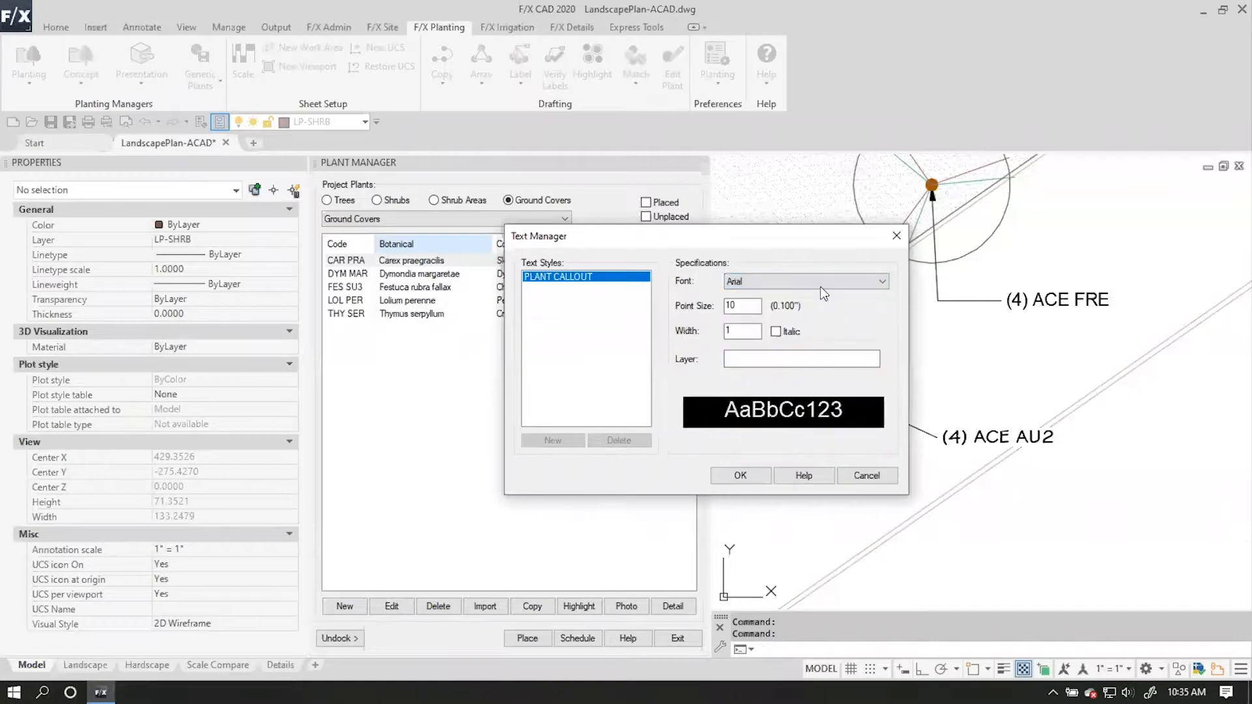
{"action": "left_click", "coordinate": [742, 473]}
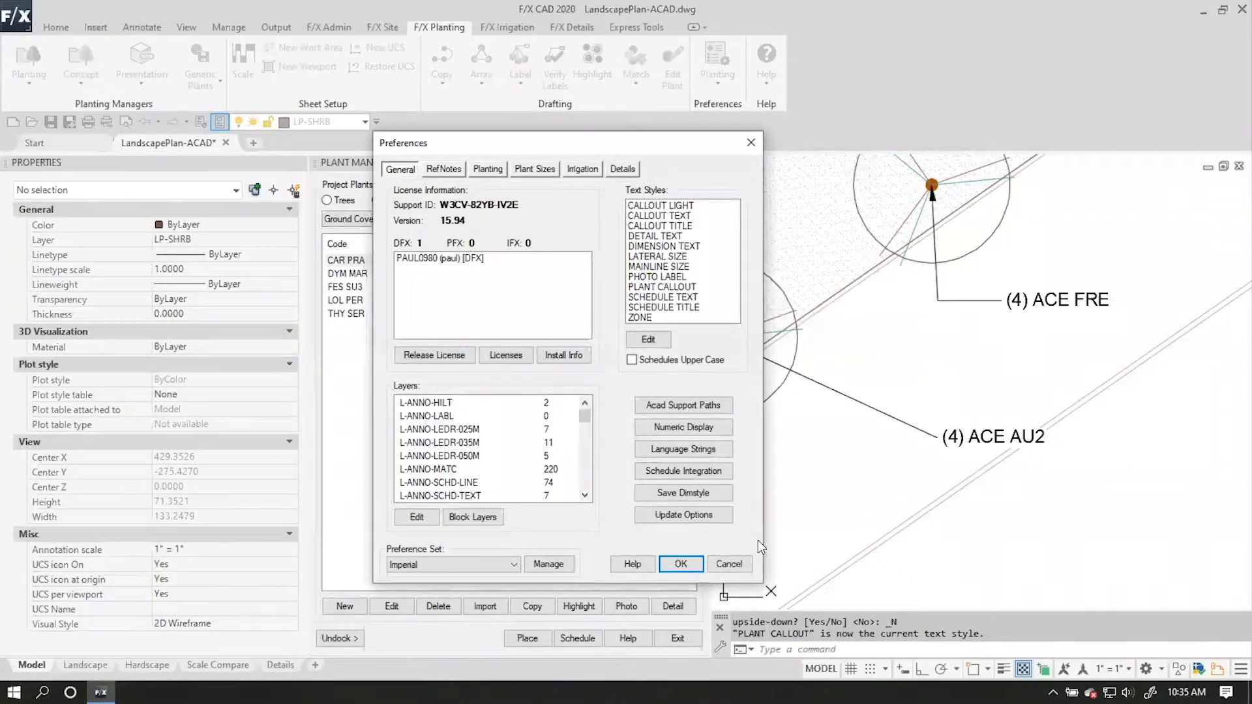
{"action": "left_click", "coordinate": [699, 565]}
Compare the tree codes in the two plant schedules, checking the code used for Acer freemanii 'Autumn Blaze'.
{"action": "scroll", "coordinate": [1057, 440], "scroll_direction": "down", "scroll_amount": 2}
{"action": "middle_click_drag", "start_coordinate": [1021, 452], "coordinate": [791, 262]}
{"action": "scroll", "coordinate": [818, 257], "scroll_direction": "up", "scroll_amount": 2}
{"action": "scroll", "coordinate": [922, 350], "scroll_direction": "down", "scroll_amount": 2}
{"action": "middle_click_drag", "start_coordinate": [1050, 419], "coordinate": [778, 361]}
{"action": "middle_click_drag", "start_coordinate": [1137, 402], "coordinate": [922, 384]}
{"action": "scroll", "coordinate": [922, 384], "scroll_direction": "down", "scroll_amount": 2}
{"action": "middle_click_drag", "start_coordinate": [1217, 458], "coordinate": [1020, 470]}
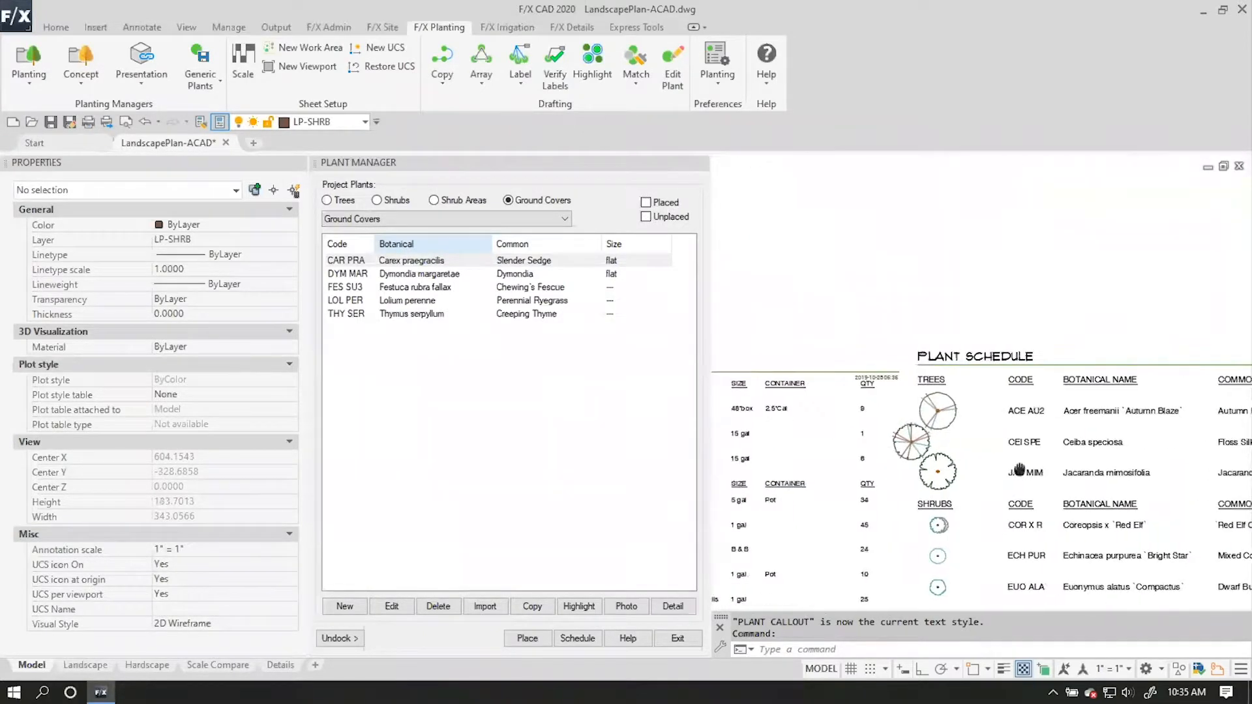
{"action": "scroll", "coordinate": [1092, 404], "scroll_direction": "up", "scroll_amount": 2}
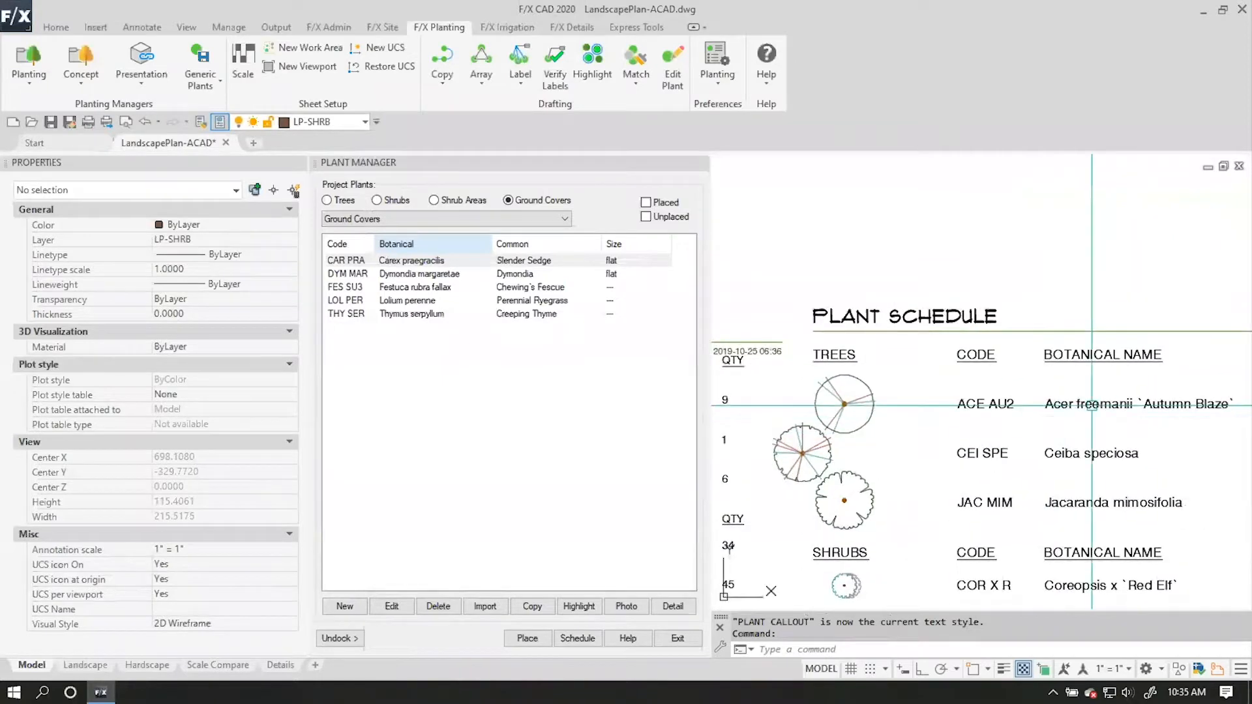
{"action": "scroll", "coordinate": [1127, 414], "scroll_direction": "down", "scroll_amount": 2}
{"action": "middle_click_drag", "start_coordinate": [883, 413], "coordinate": [1163, 433]}
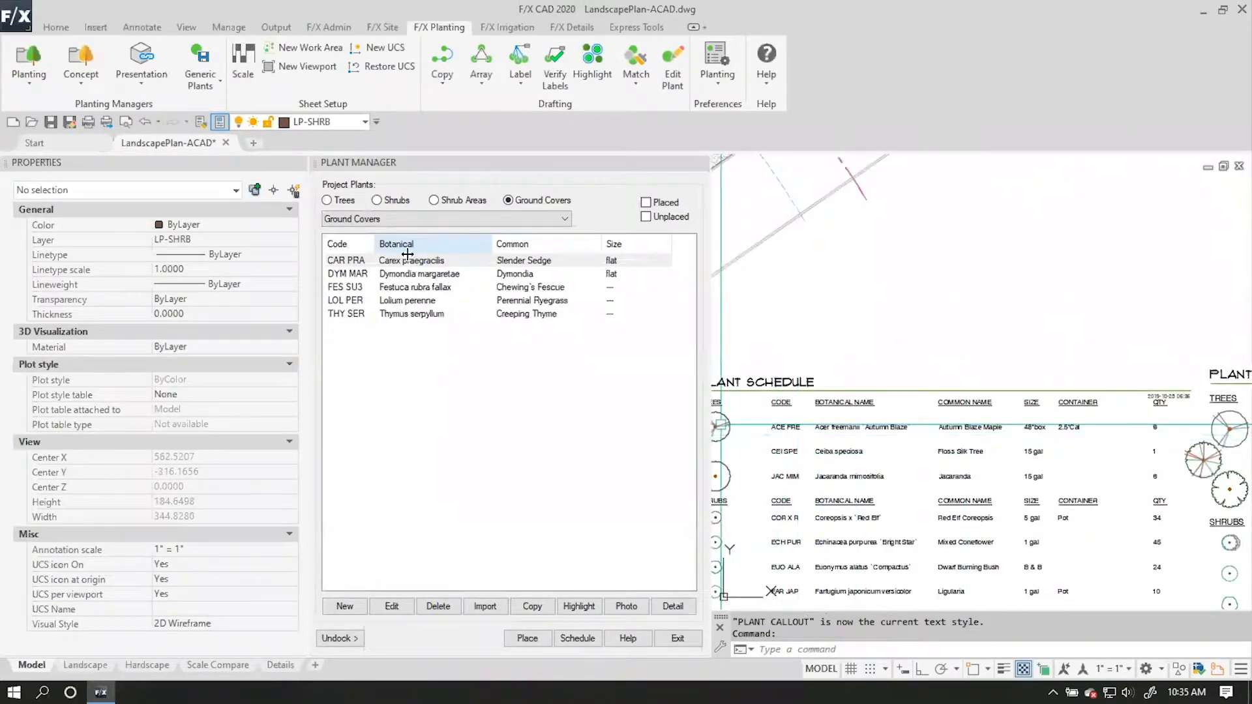
Change the plant code of the project tree Acer freemanii 'Autumn Blaze' to ACE FRE.
{"action": "left_click", "coordinate": [346, 201]}
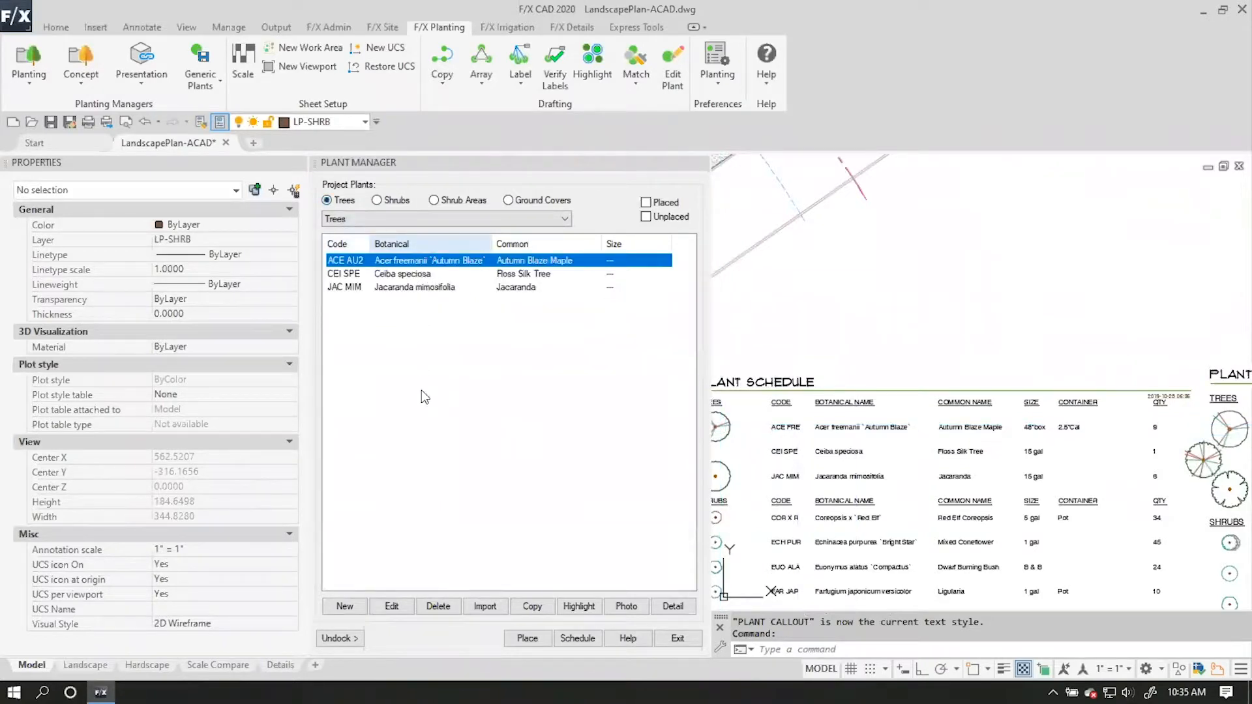
{"action": "left_click", "coordinate": [394, 607]}
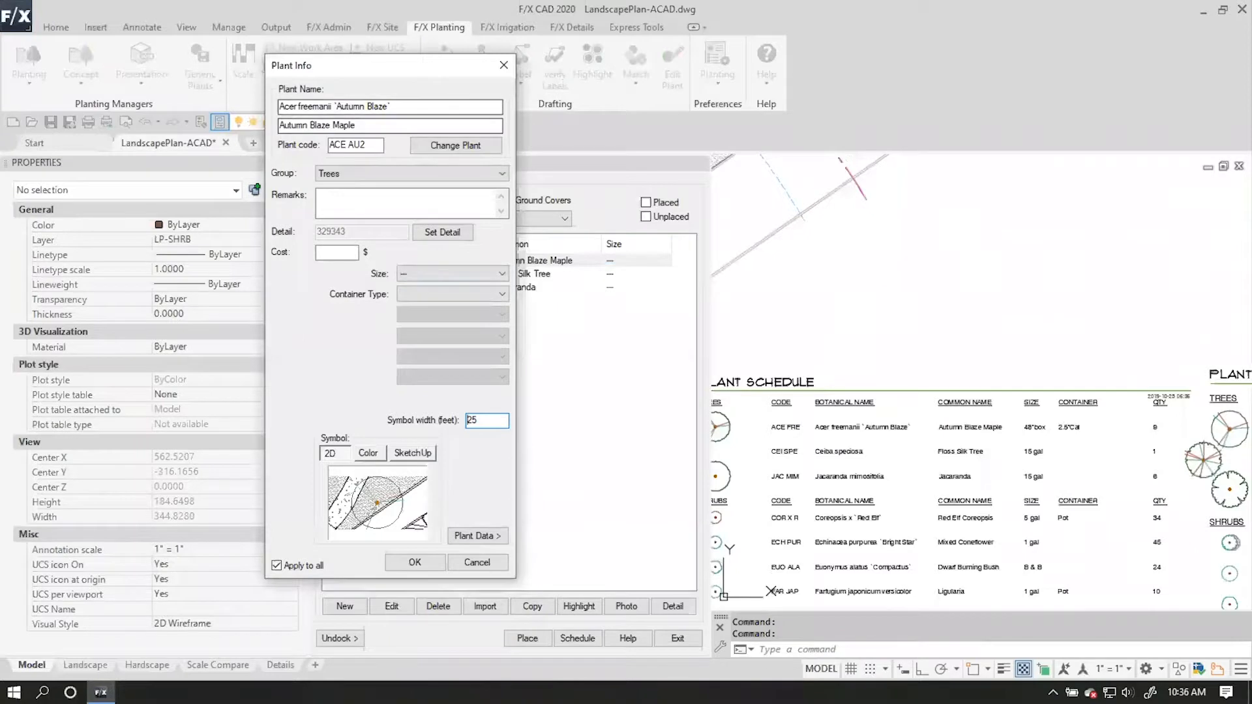
{"action": "left_click_drag", "start_coordinate": [434, 73], "coordinate": [862, 128]}
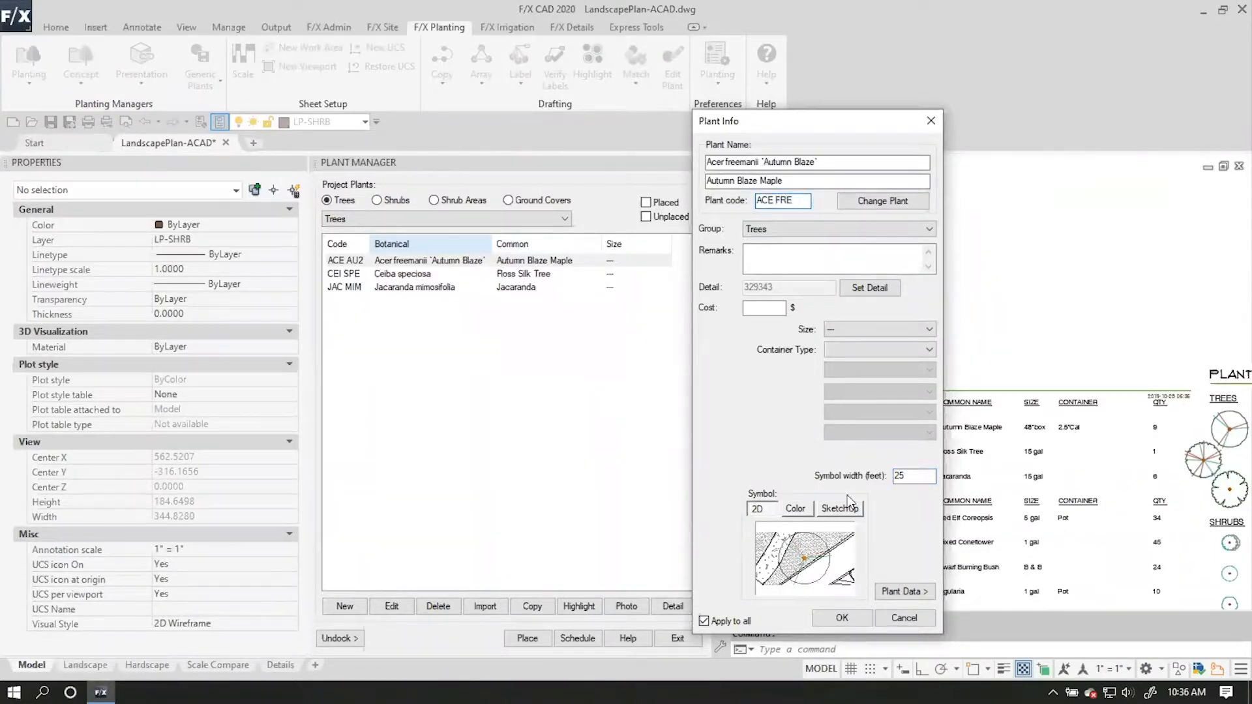
{"action": "left_click", "coordinate": [843, 617]}
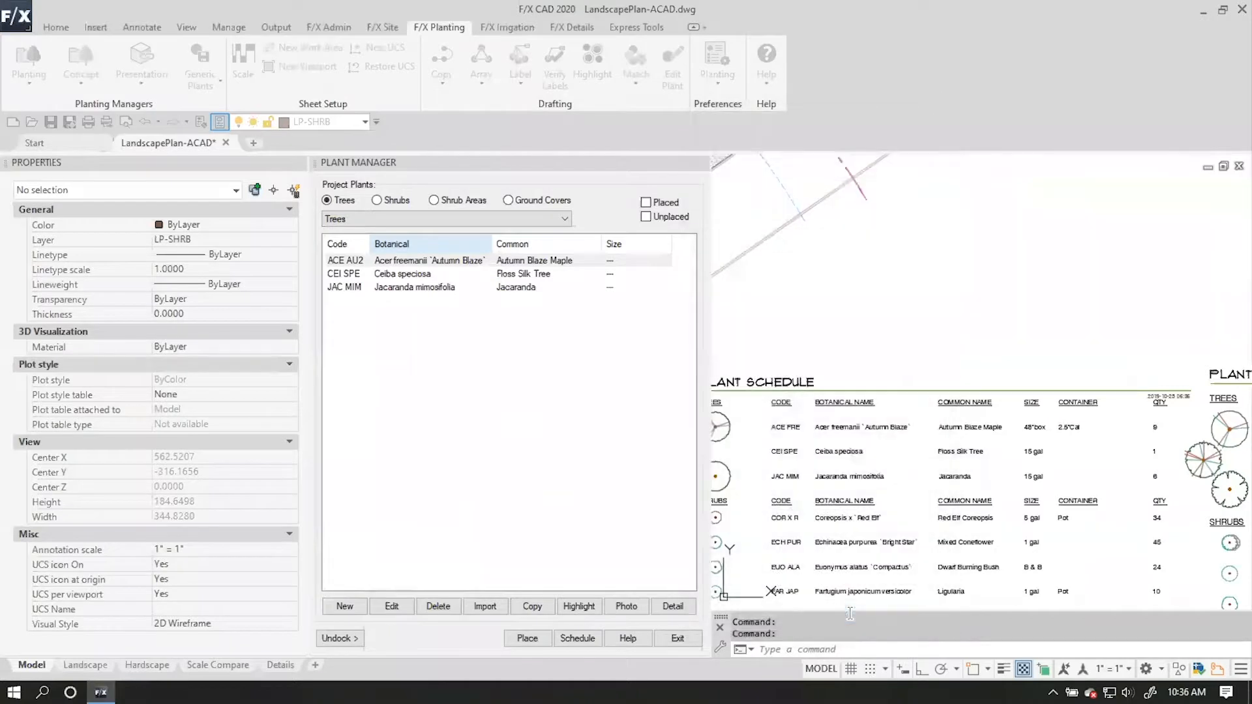
{"action": "left_click", "coordinate": [358, 264]}
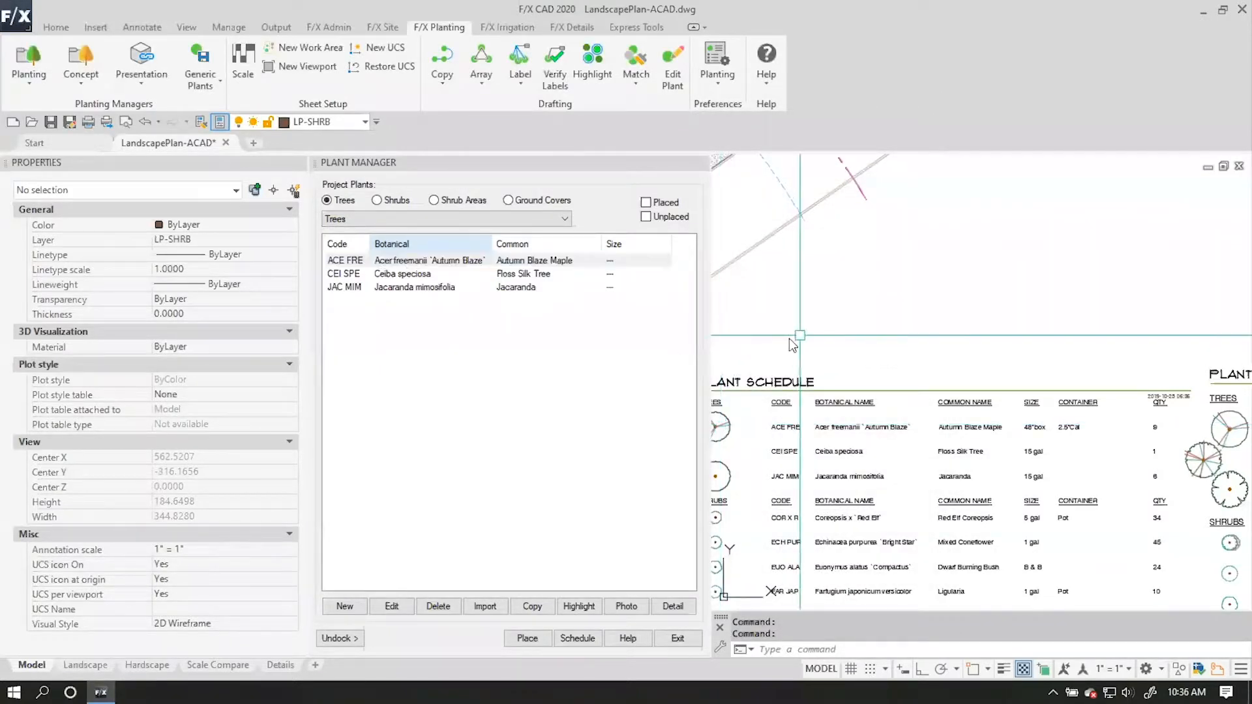
Check the new label against the original (4) ACE FRE callout by the road trees, and erase the original multileader.
{"action": "scroll", "coordinate": [885, 382], "scroll_direction": "down", "scroll_amount": 1}
{"action": "middle_click_drag", "start_coordinate": [812, 322], "coordinate": [892, 358]}
{"action": "scroll", "coordinate": [813, 354], "scroll_direction": "up", "scroll_amount": 6}
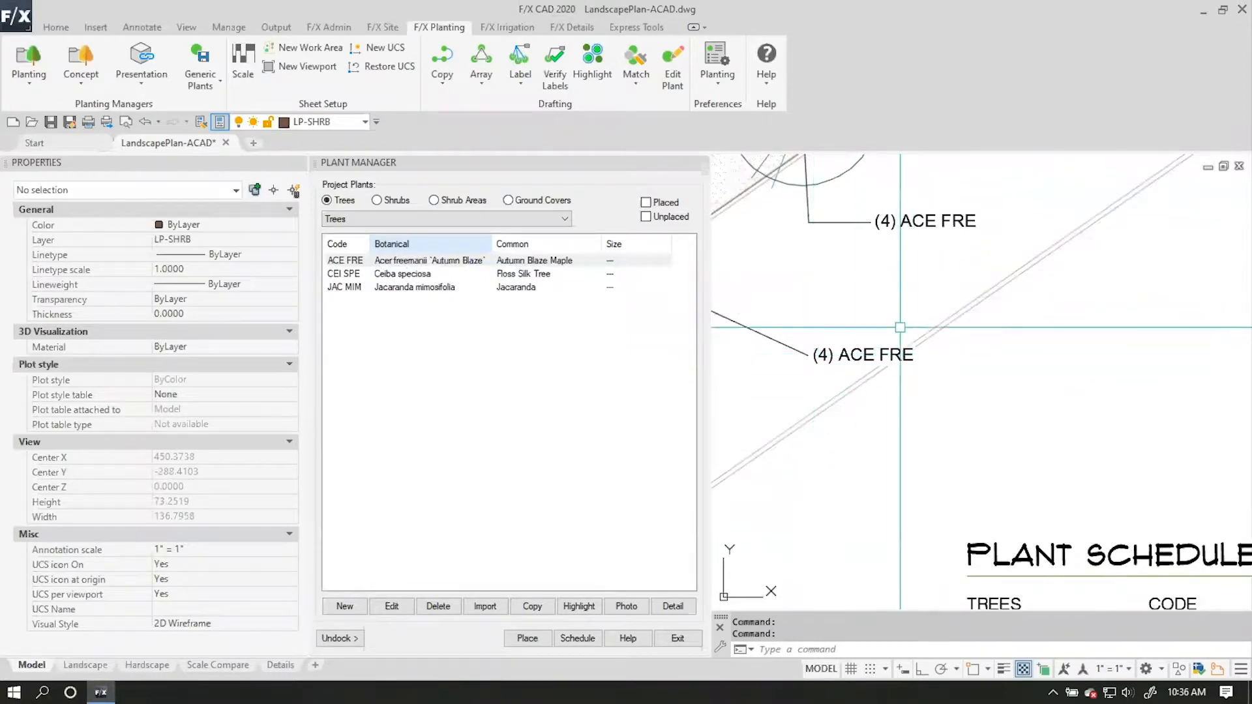
{"action": "middle_click_drag", "start_coordinate": [831, 305], "coordinate": [892, 360]}
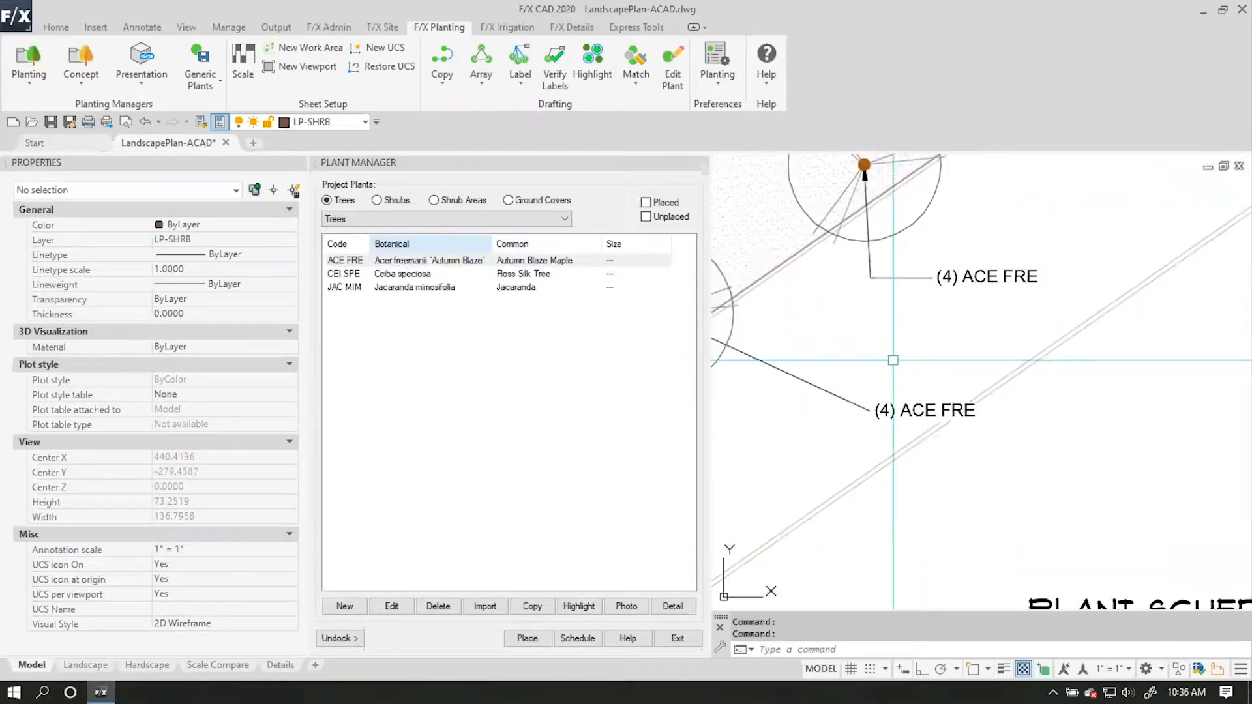
{"action": "left_click", "coordinate": [984, 312]}
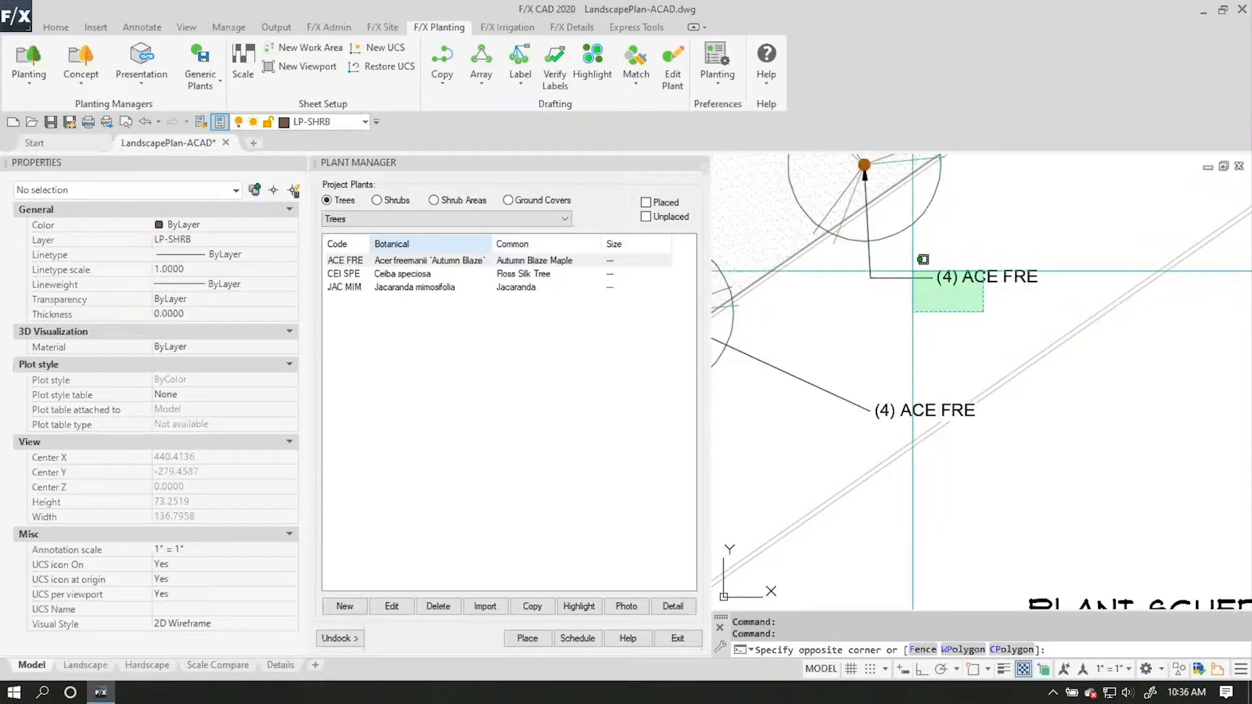
{"action": "left_click", "coordinate": [923, 260]}
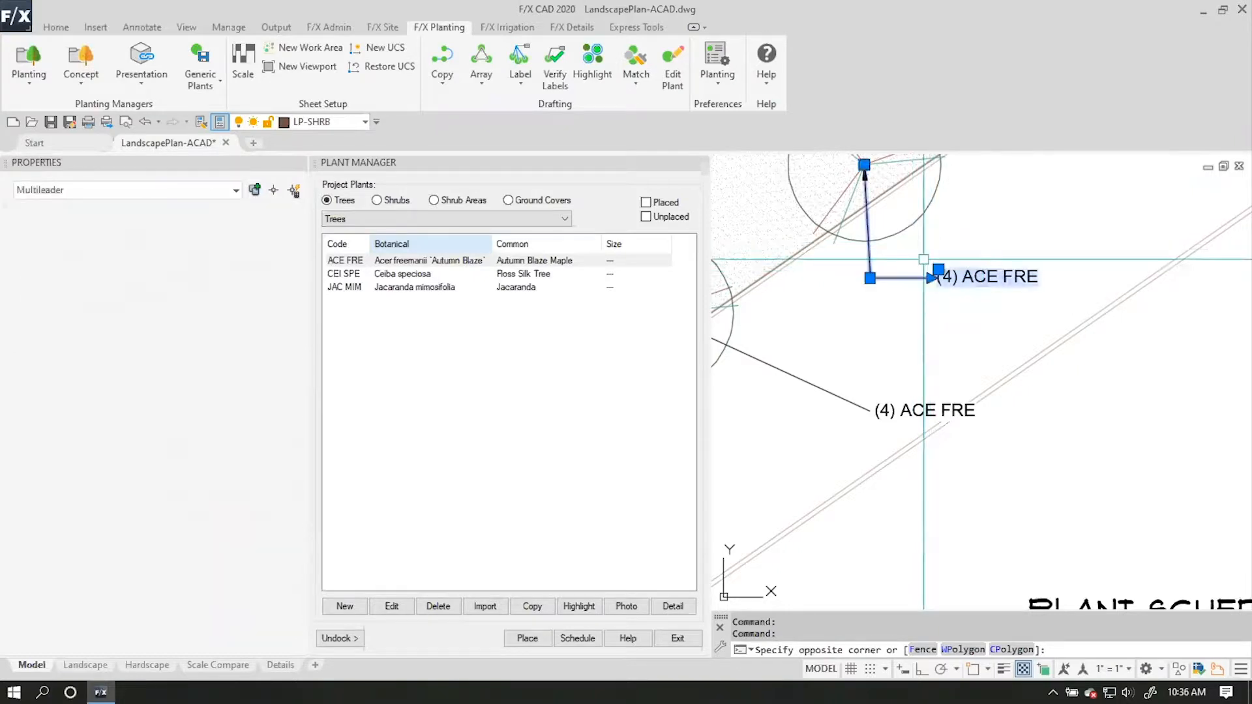
{"action": "key", "text": "Delete"}
Examine the roundabout's circular planting bed and the planting strips around it.
{"action": "scroll", "coordinate": [918, 308], "scroll_direction": "down", "scroll_amount": 2}
{"action": "scroll", "coordinate": [918, 308], "scroll_direction": "down", "scroll_amount": 6}
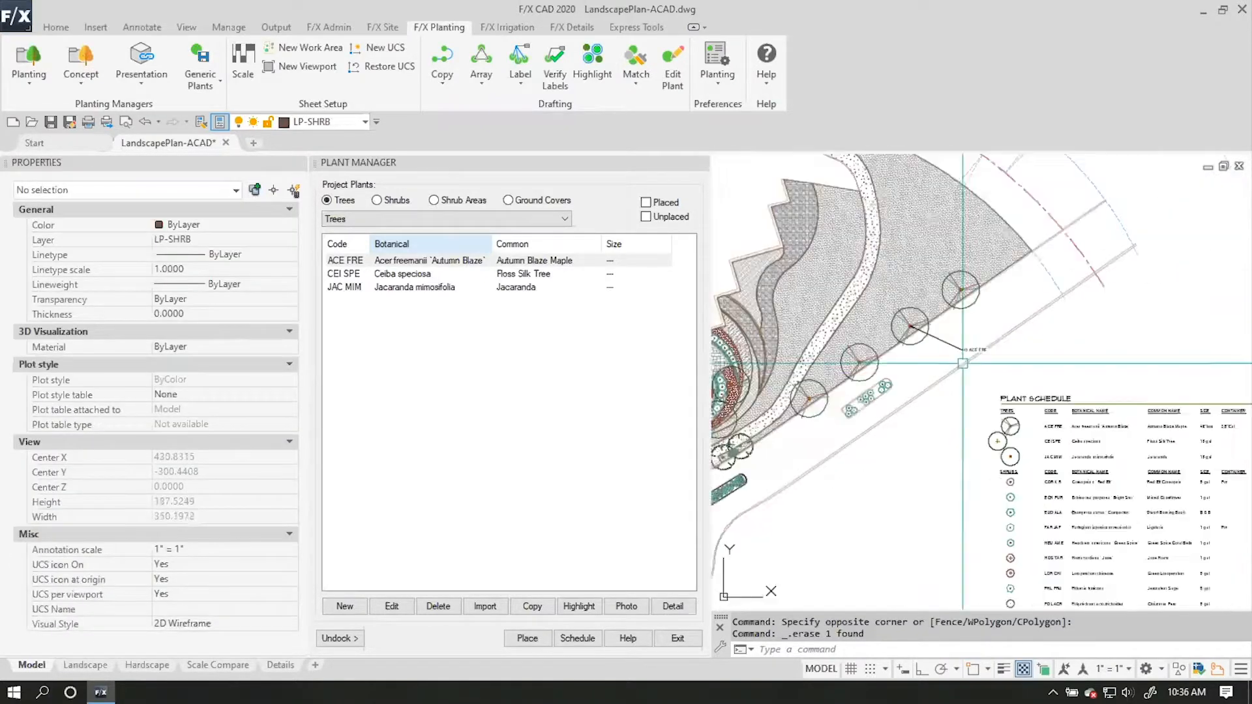
{"action": "scroll", "coordinate": [972, 280], "scroll_direction": "up", "scroll_amount": 4}
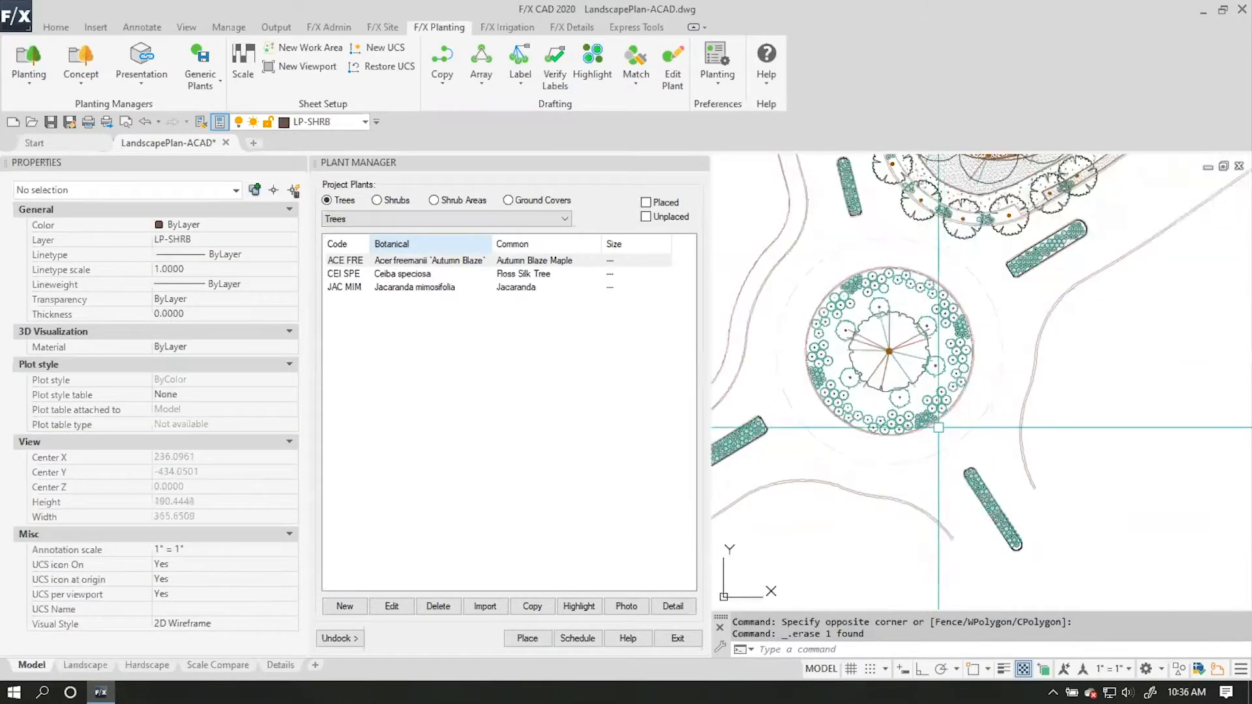
{"action": "scroll", "coordinate": [972, 280], "scroll_direction": "up", "scroll_amount": 1}
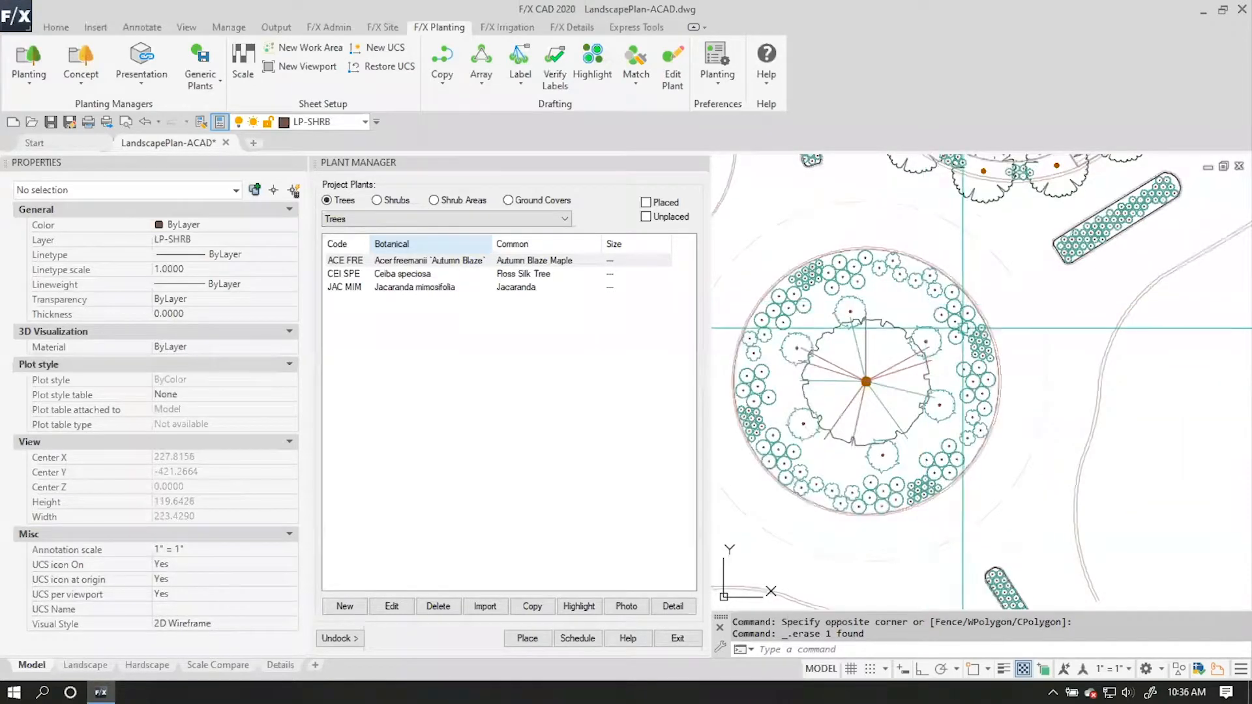
{"action": "scroll", "coordinate": [911, 313], "scroll_direction": "up", "scroll_amount": 1}
{"action": "scroll", "coordinate": [912, 313], "scroll_direction": "down", "scroll_amount": 6}
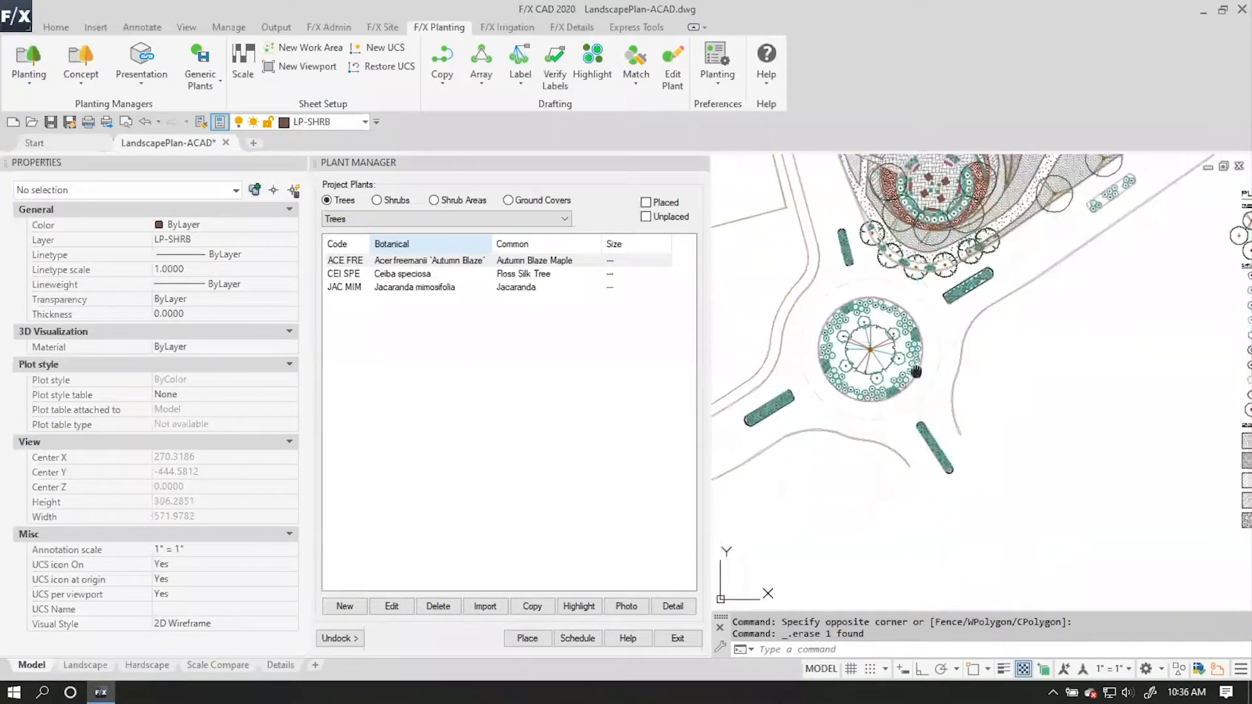
Label the POL ACR shrubs in the roundabout bed, counting them within a window around the whole bed and placing the callout east of it.
{"action": "scroll", "coordinate": [733, 435], "scroll_direction": "up", "scroll_amount": 2}
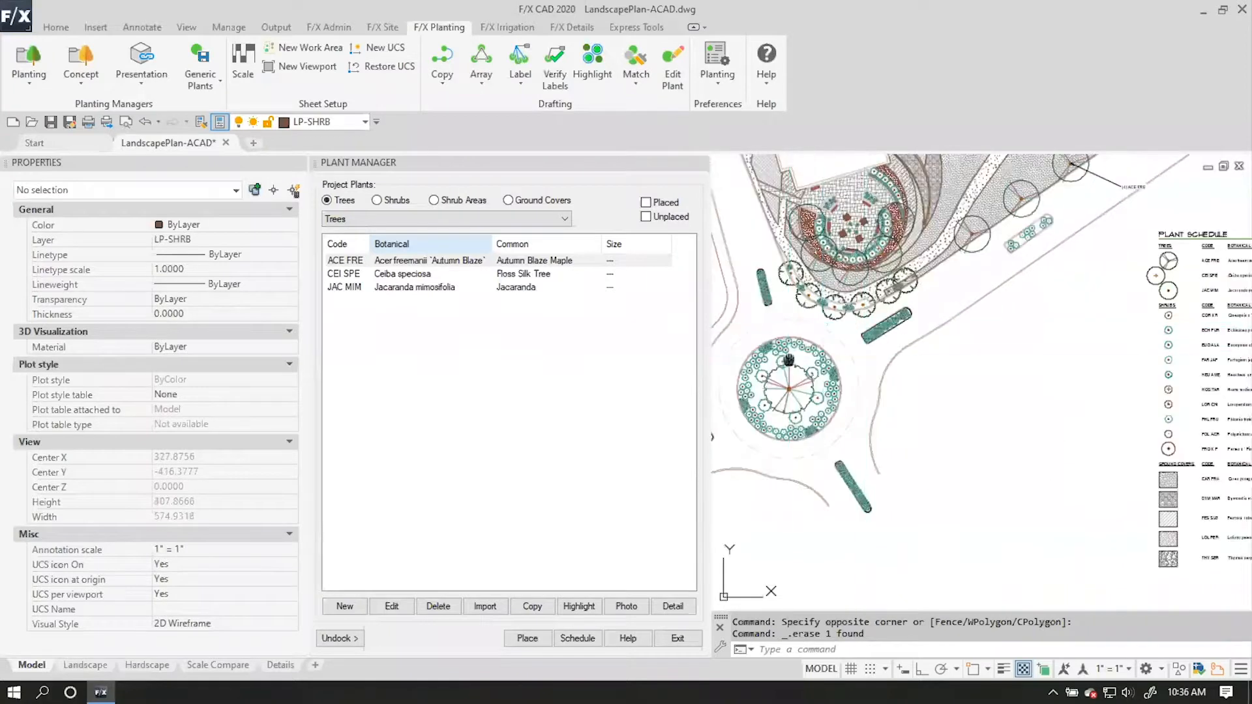
{"action": "left_click", "coordinate": [699, 164]}
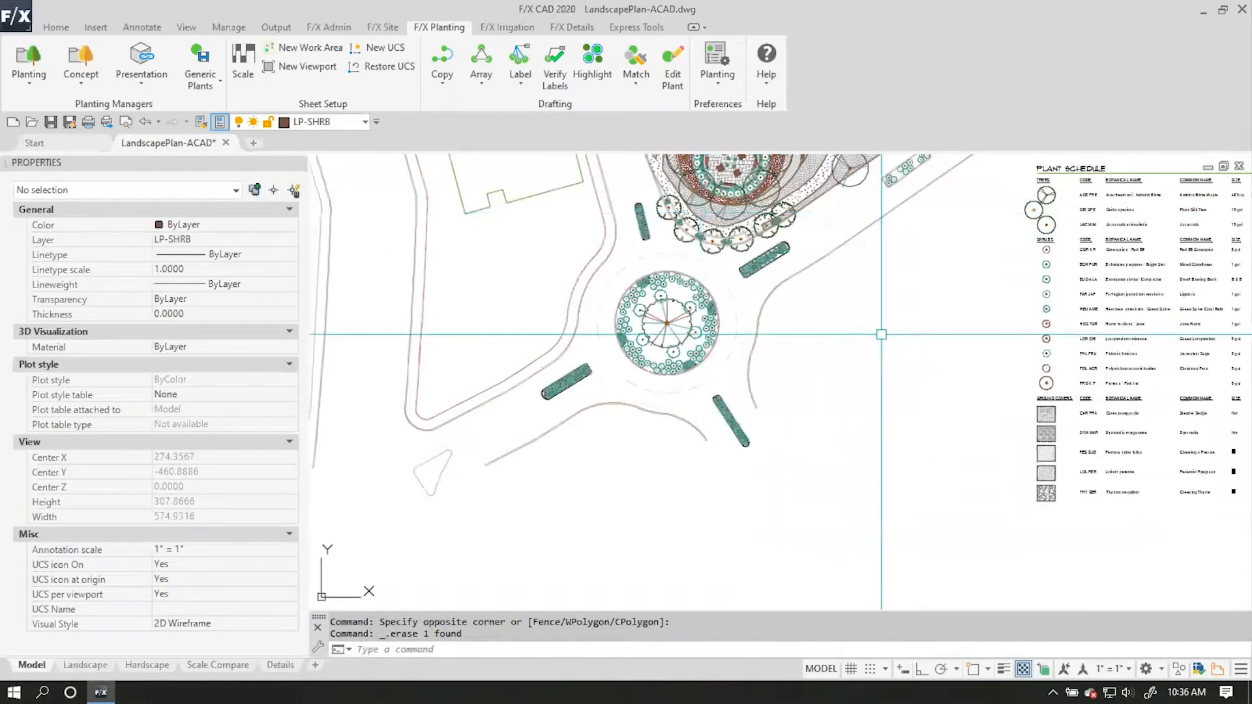
{"action": "scroll", "coordinate": [771, 326], "scroll_direction": "up", "scroll_amount": 2}
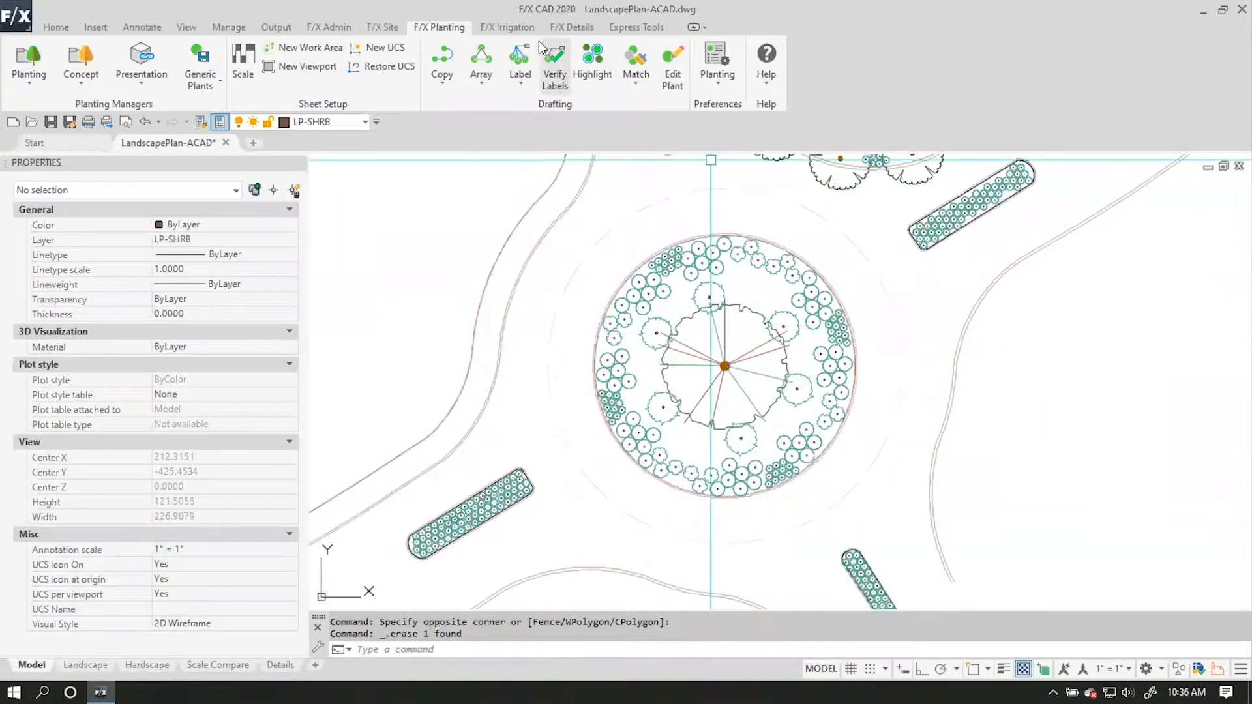
{"action": "left_click", "coordinate": [521, 62]}
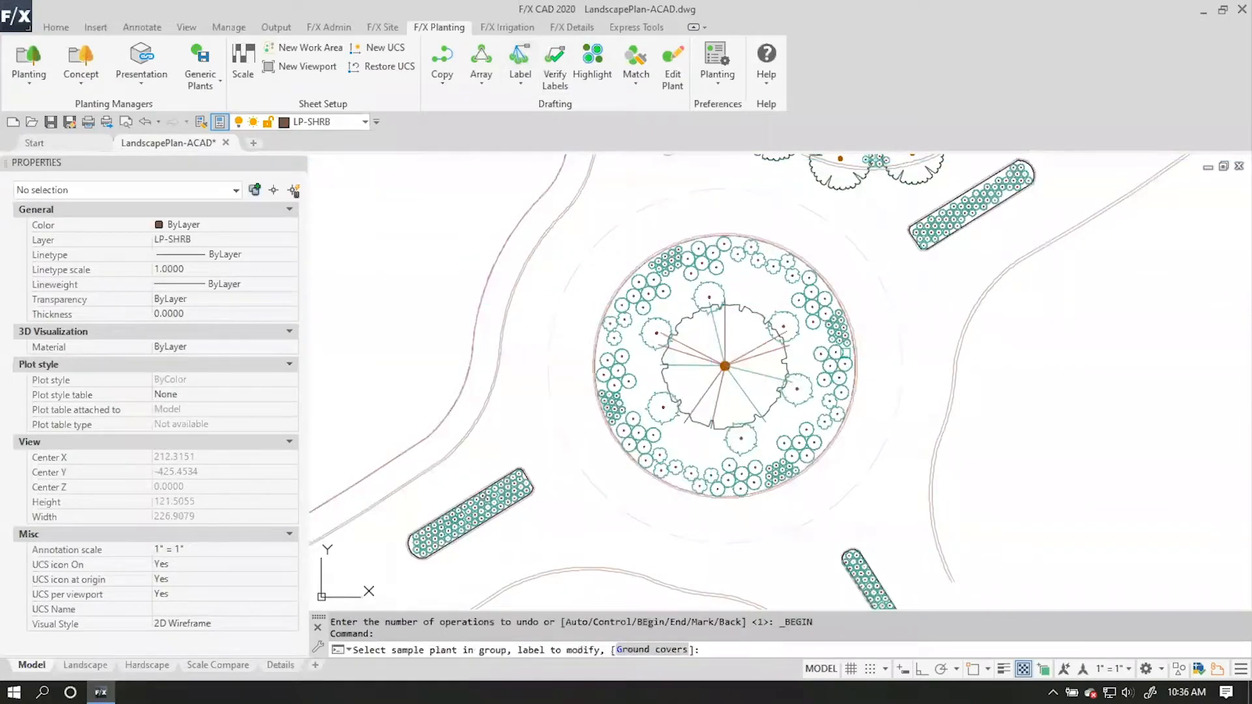
{"action": "left_click", "coordinate": [841, 356]}
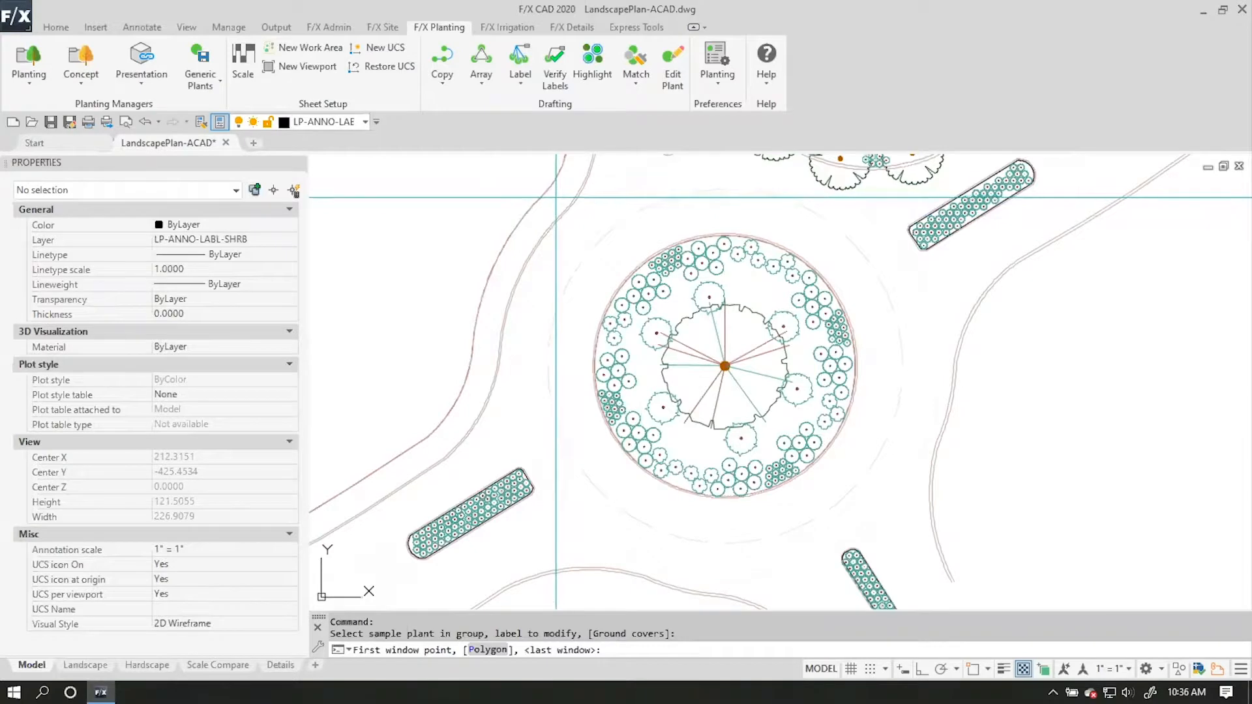
{"action": "left_click", "coordinate": [556, 197]}
{"action": "left_click", "coordinate": [943, 520]}
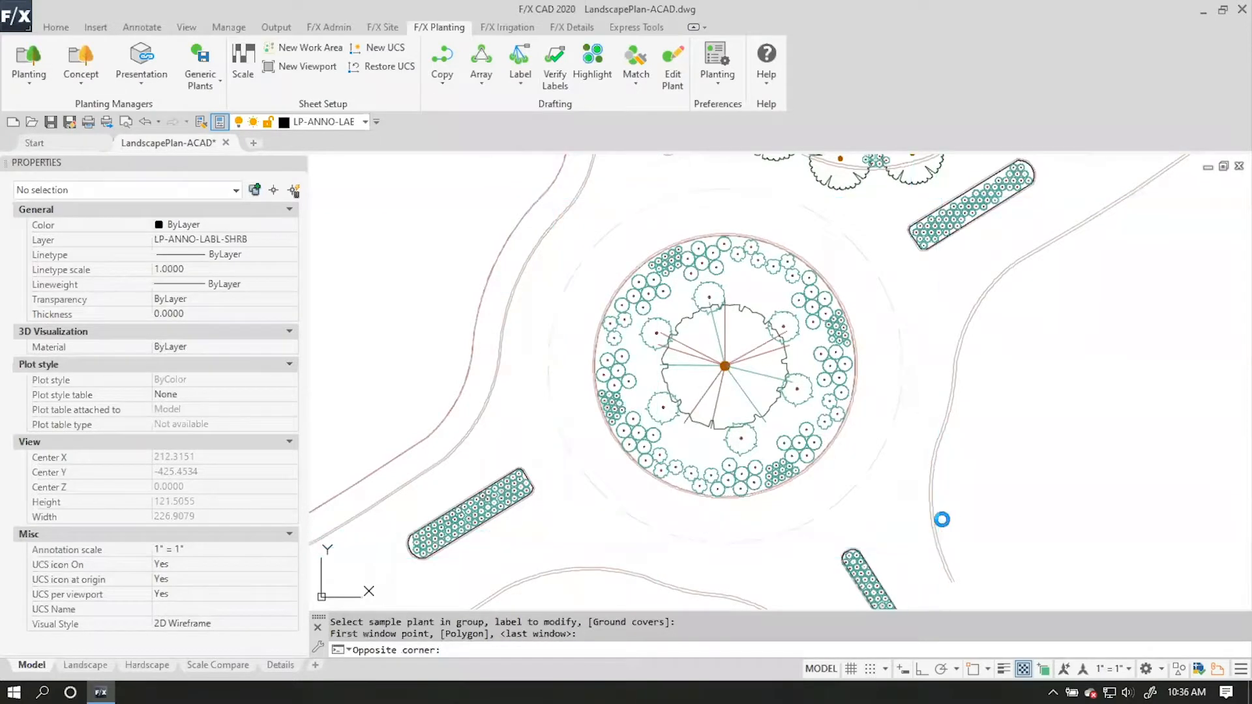
{"action": "key", "text": "F8"}
{"action": "left_click", "coordinate": [1005, 352]}
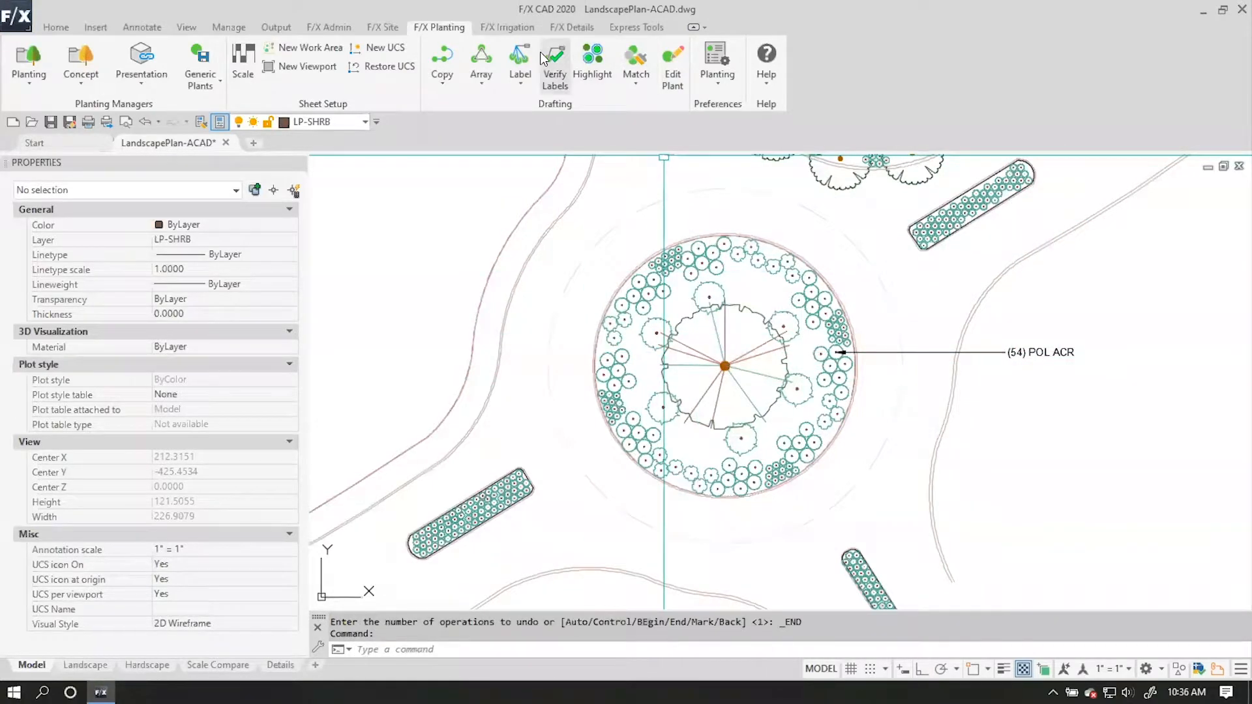
Label the HOS TAR shrubs in the roundabout bed, reusing the last window and placing the callout just above the POL ACR one.
{"action": "left_click", "coordinate": [516, 52]}
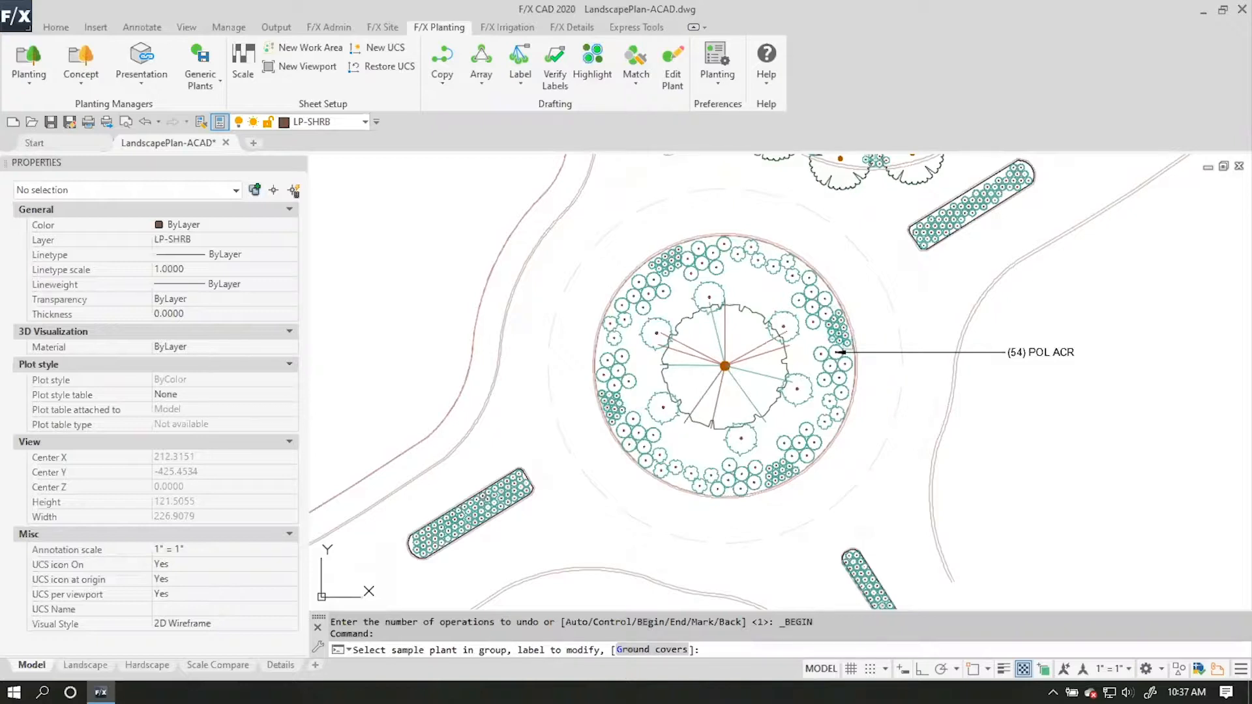
{"action": "left_click", "coordinate": [841, 335]}
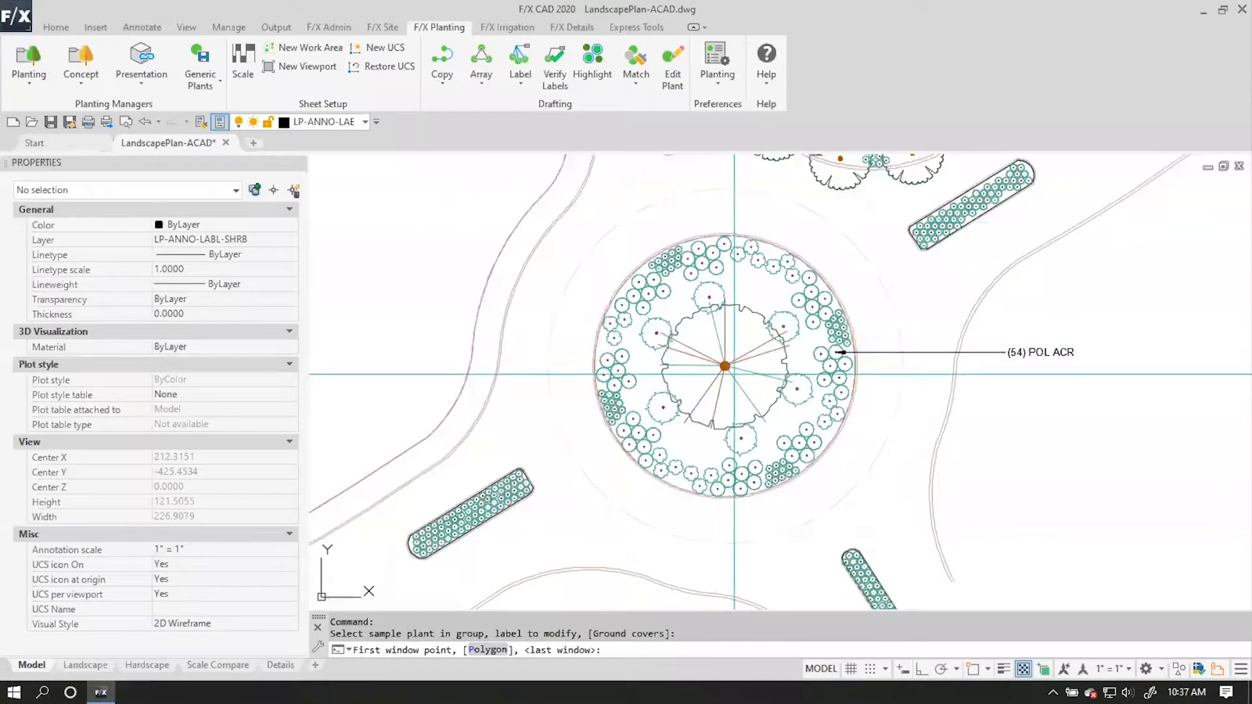
{"action": "right_click", "coordinate": [827, 397]}
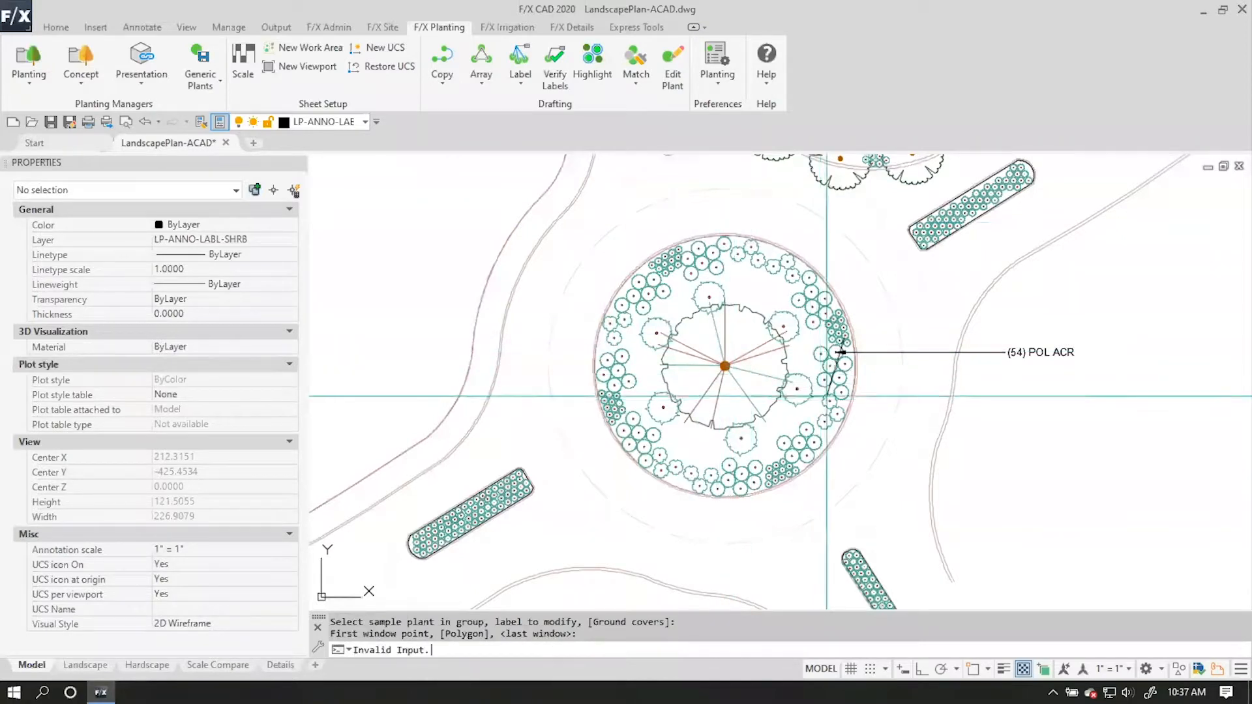
{"action": "key", "text": "F8"}
{"action": "left_click", "coordinate": [1003, 327]}
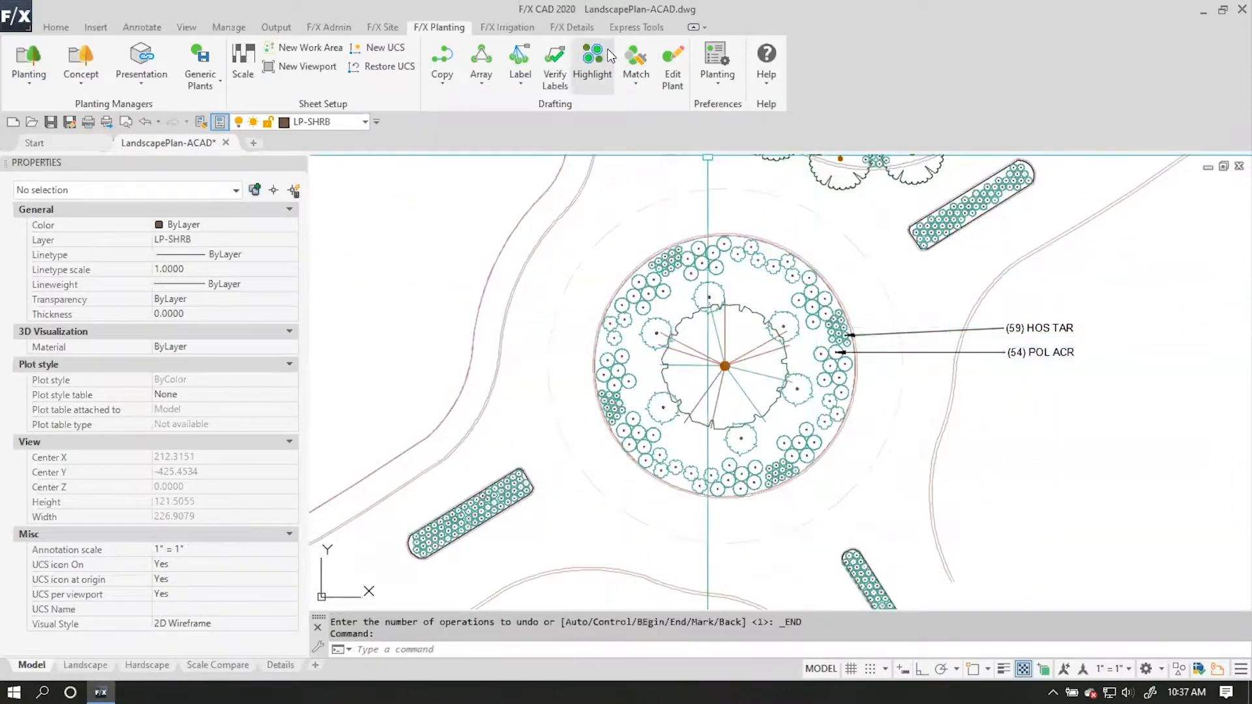
Label the LOR CHI shrubs at the roundabout bed's edge, reusing the last window and placing the callout below the POL ACR one.
{"action": "left_click", "coordinate": [520, 62]}
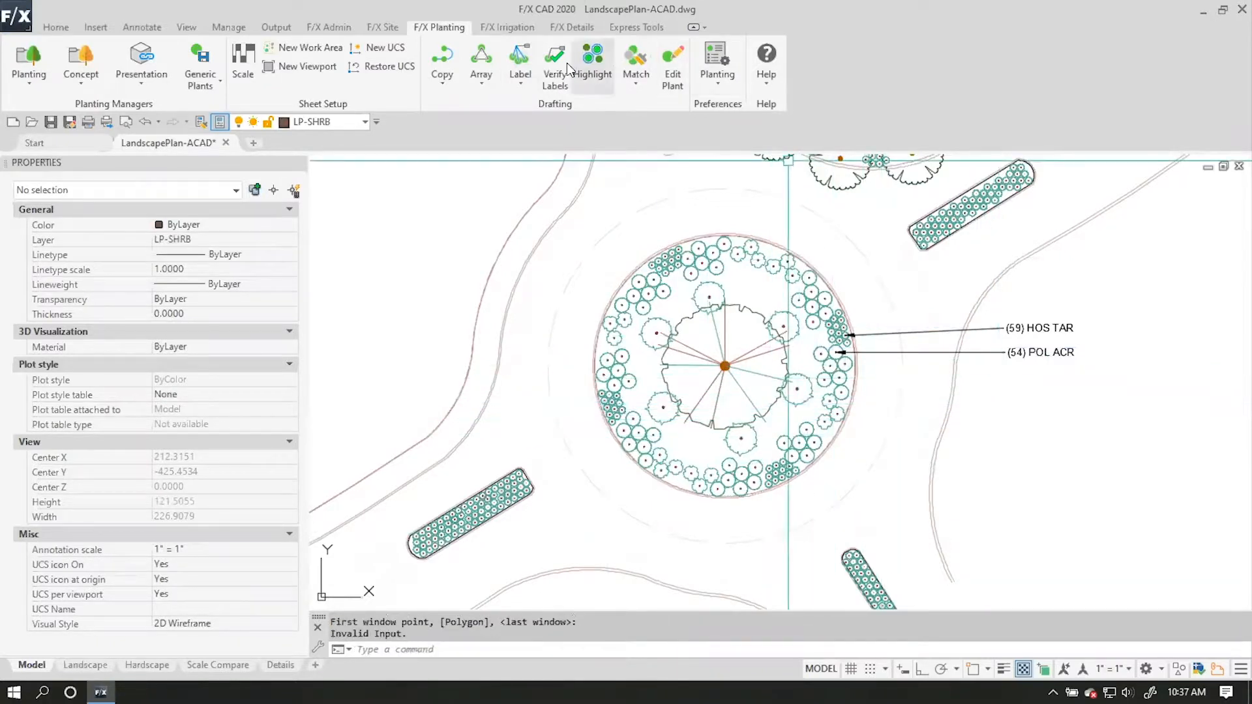
{"action": "key", "text": "Return"}
{"action": "left_click", "coordinate": [839, 414]}
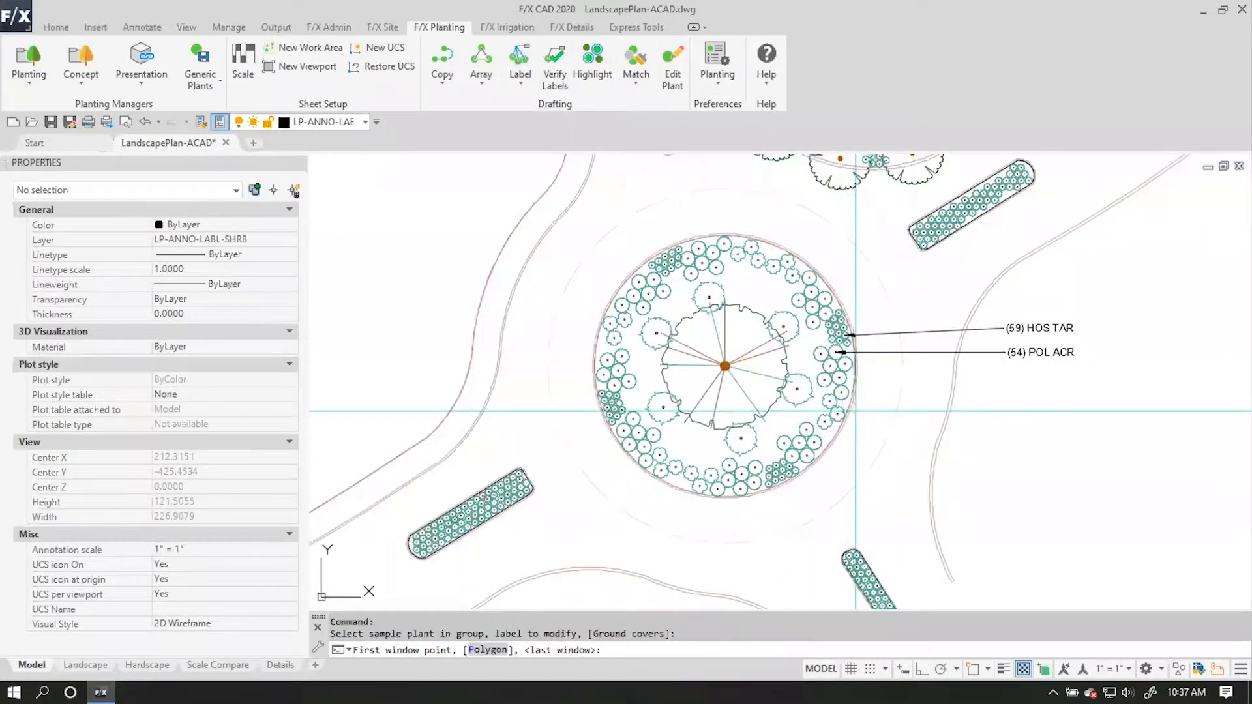
{"action": "key", "text": "Return"}
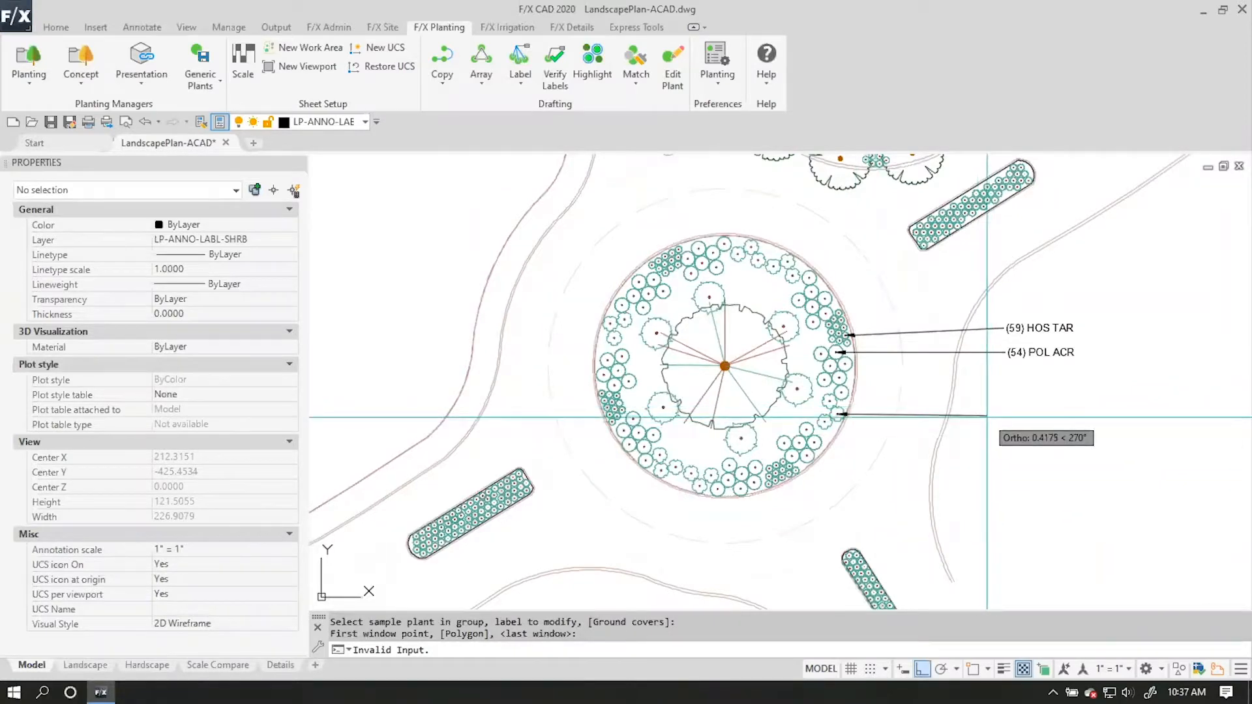
{"action": "left_click", "coordinate": [987, 415]}
Label the PRO X P shrubs around the roundabout's central tree, reusing the last window and placing the callout between POL ACR and LOR CHI.
{"action": "left_click", "coordinate": [520, 57]}
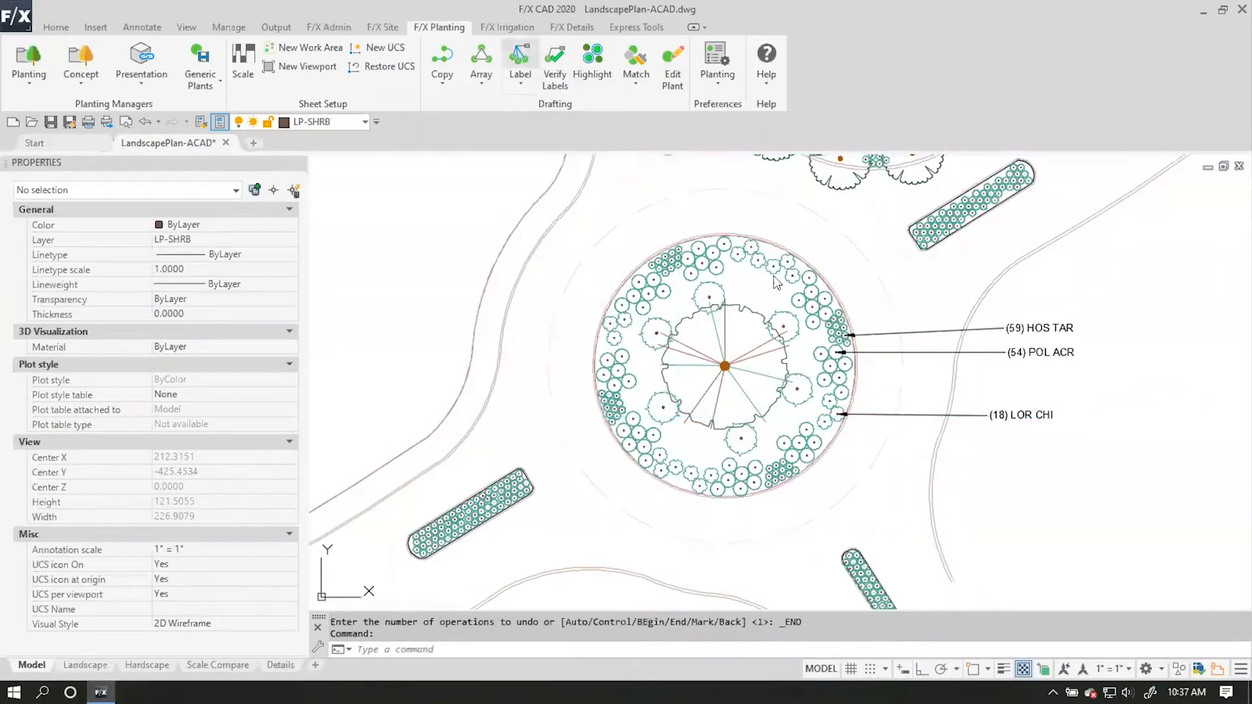
{"action": "left_click", "coordinate": [802, 395]}
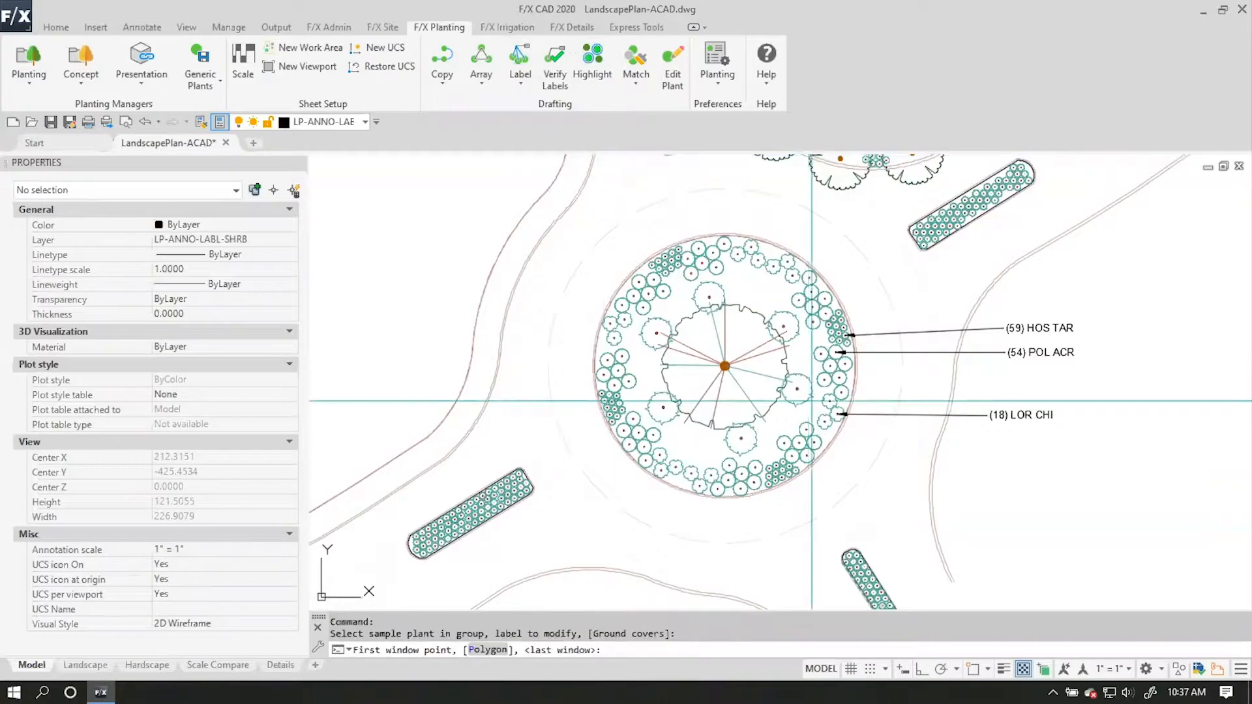
{"action": "key", "text": "Return"}
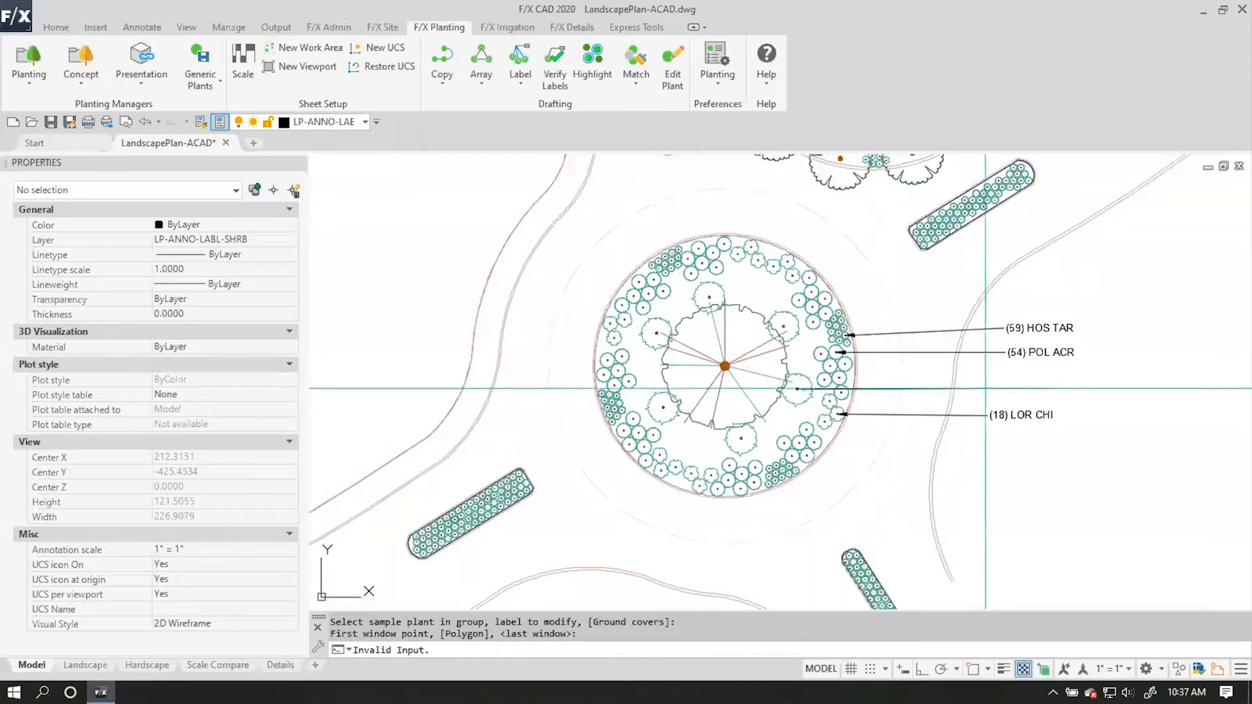
{"action": "left_click", "coordinate": [989, 389]}
{"action": "key", "text": "Return"}
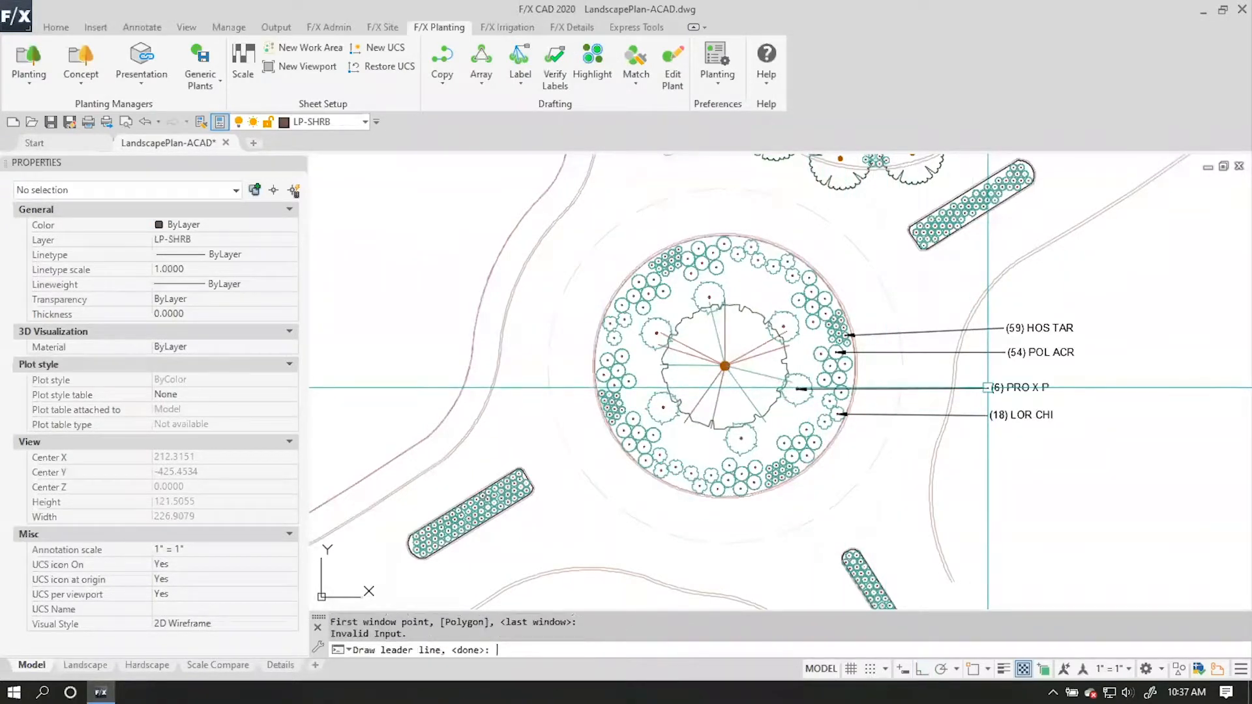
Label the CEI SPE tree at the roundabout's centre, reusing the last window and ending its leader southeast of the bed.
{"action": "left_click", "coordinate": [520, 62]}
{"action": "left_click", "coordinate": [729, 364]}
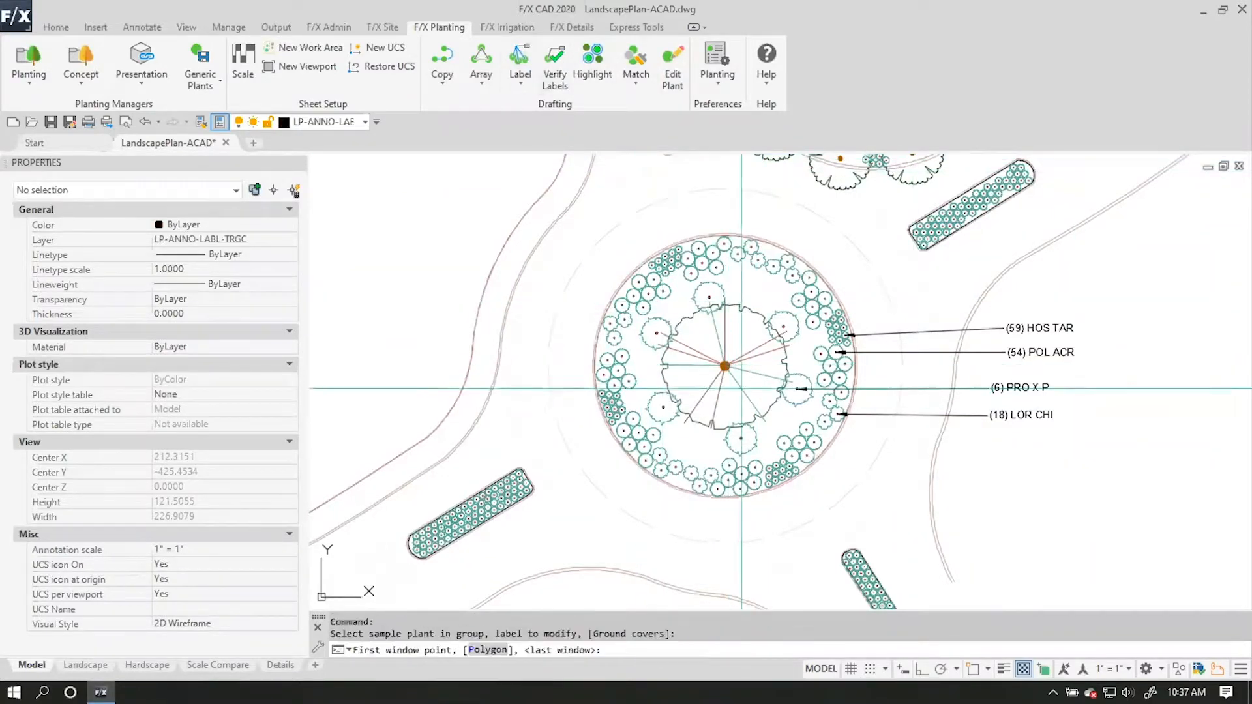
{"action": "key", "text": "Return"}
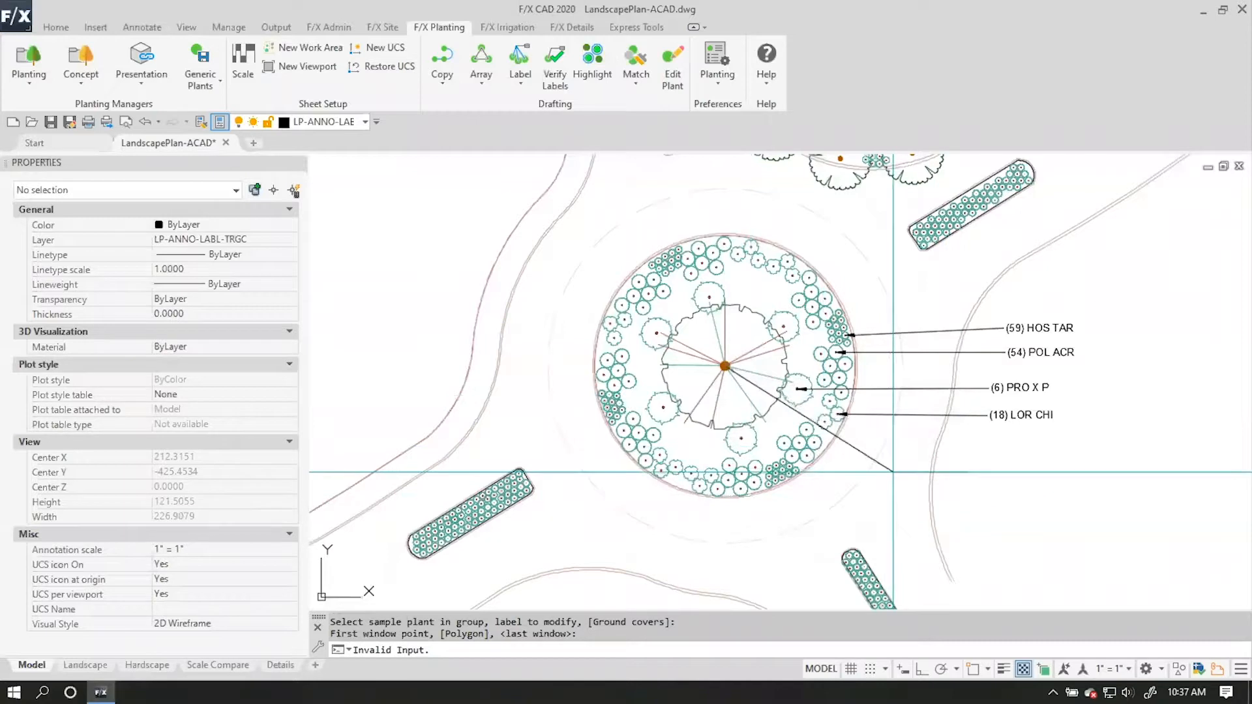
{"action": "left_click", "coordinate": [966, 481]}
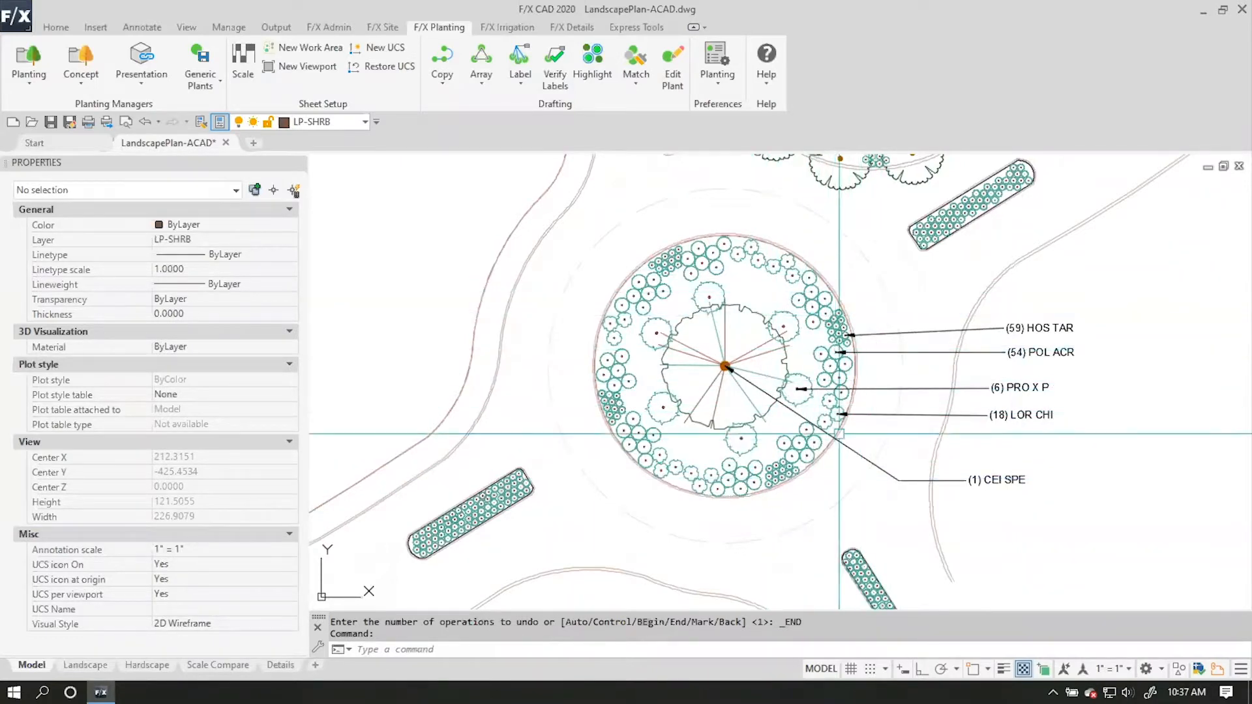
Label the HOS TAR shrubs in the planting strip southeast of the roundabout, using a window around that strip.
{"action": "mouse_move", "coordinate": [1023, 469]}
{"action": "middle_mouse_down"}
{"action": "mouse_move", "coordinate": [939, 414]}
{"action": "mouse_move", "coordinate": [912, 322]}
{"action": "middle_mouse_up"}
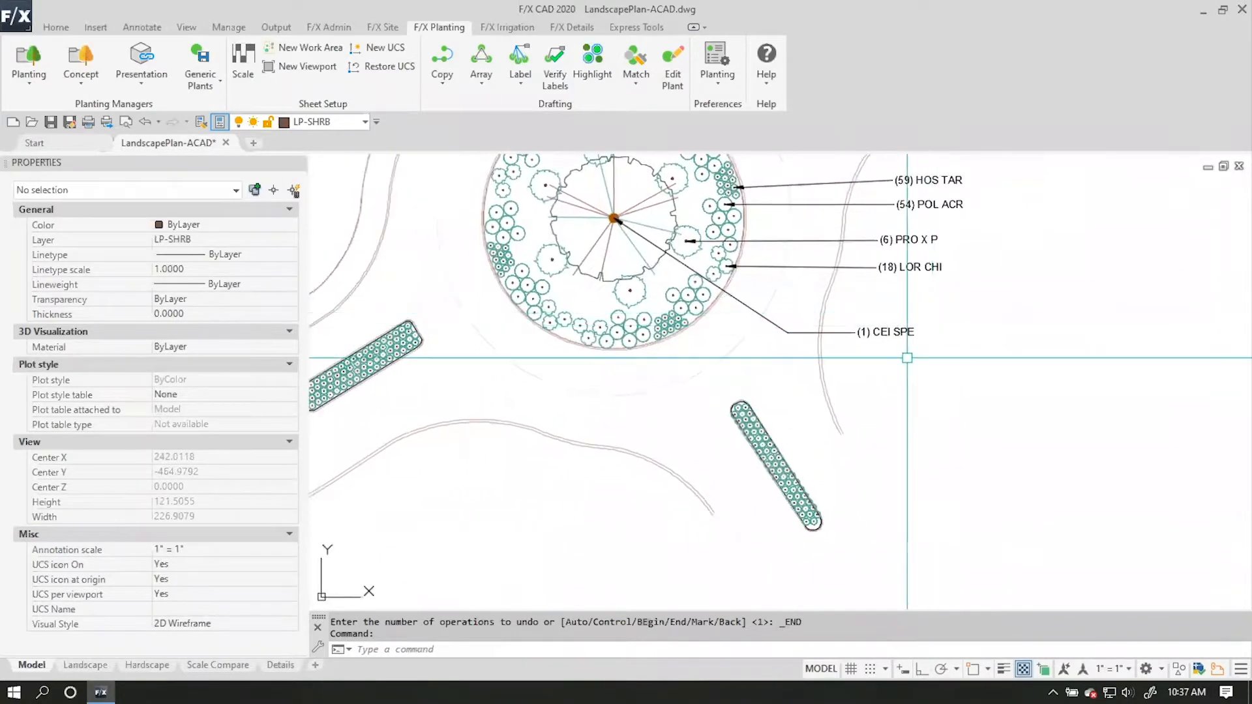
{"action": "left_click", "coordinate": [520, 62]}
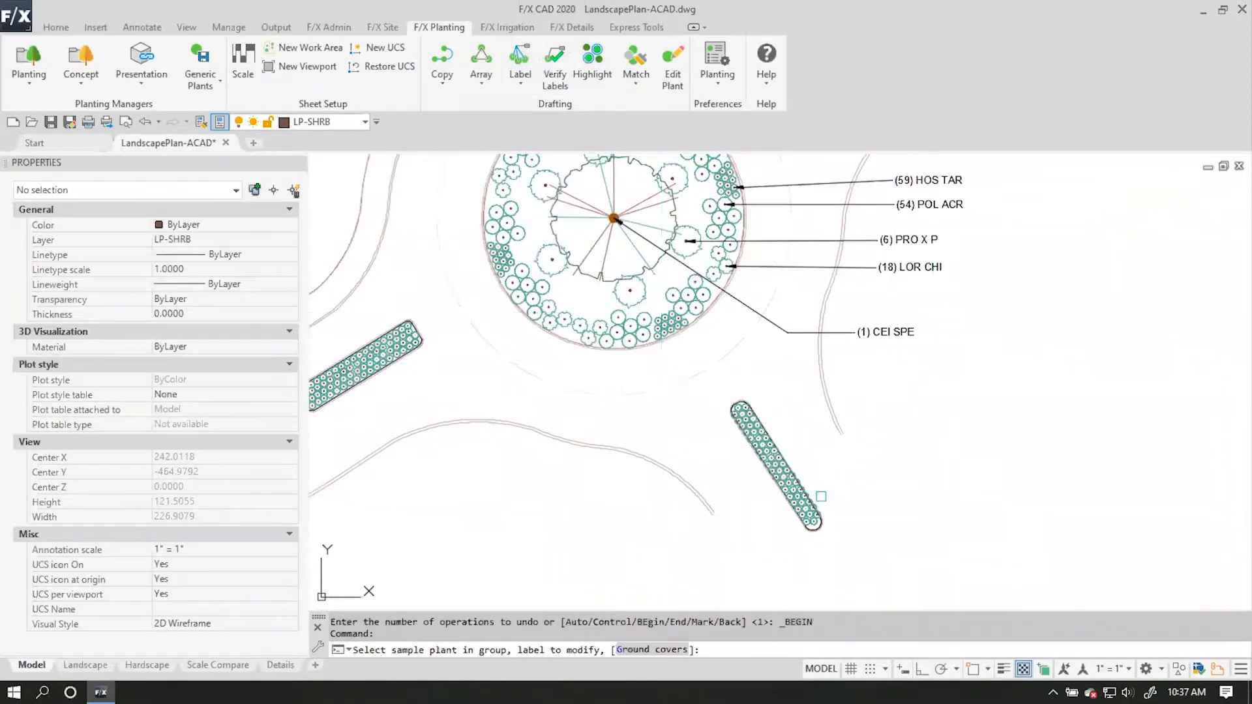
{"action": "left_click", "coordinate": [718, 381]}
{"action": "left_click", "coordinate": [914, 579]}
{"action": "left_click", "coordinate": [882, 424]}
{"action": "right_click", "coordinate": [885, 425]}
Label the HOS TAR shrubs in the planting strip southwest of the roundabout, placing the callout northwest of the strip.
{"action": "mouse_move", "coordinate": [701, 414]}
{"action": "middle_mouse_down"}
{"action": "mouse_move", "coordinate": [915, 447]}
{"action": "mouse_move", "coordinate": [1066, 453]}
{"action": "middle_mouse_up"}
{"action": "left_click", "coordinate": [521, 57]}
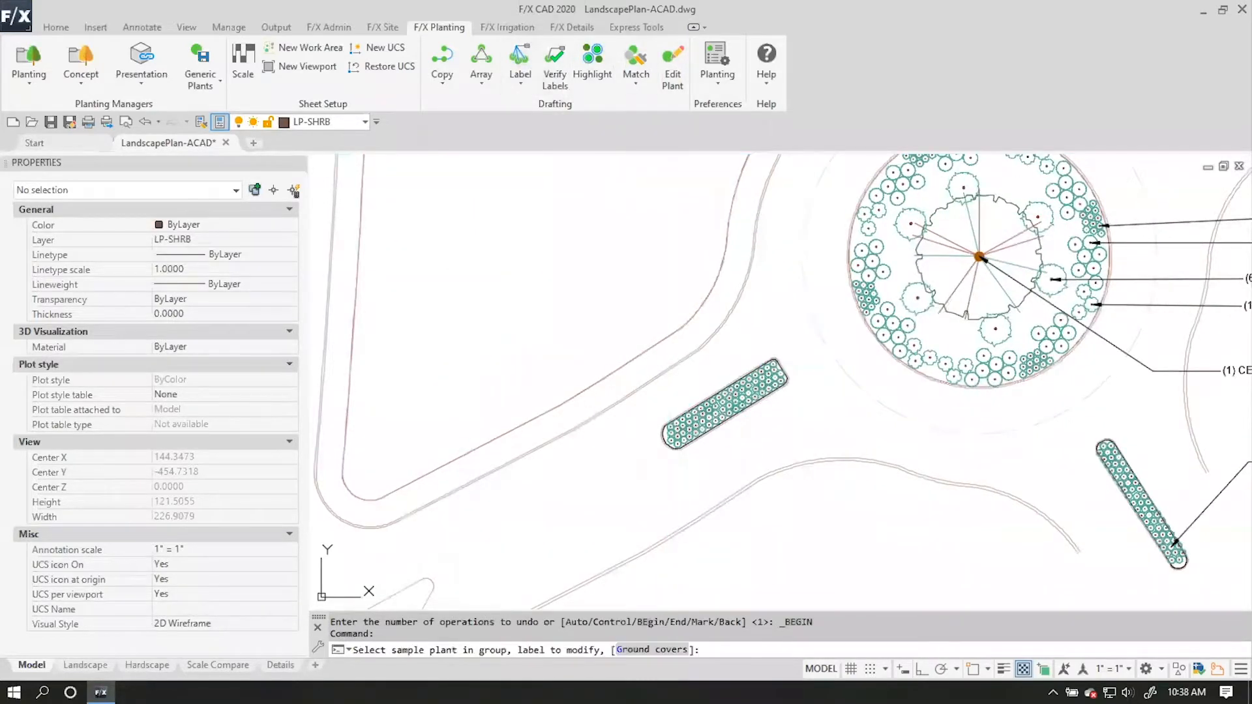
{"action": "left_click", "coordinate": [624, 327]}
{"action": "left_click", "coordinate": [795, 472]}
{"action": "left_click", "coordinate": [626, 306]}
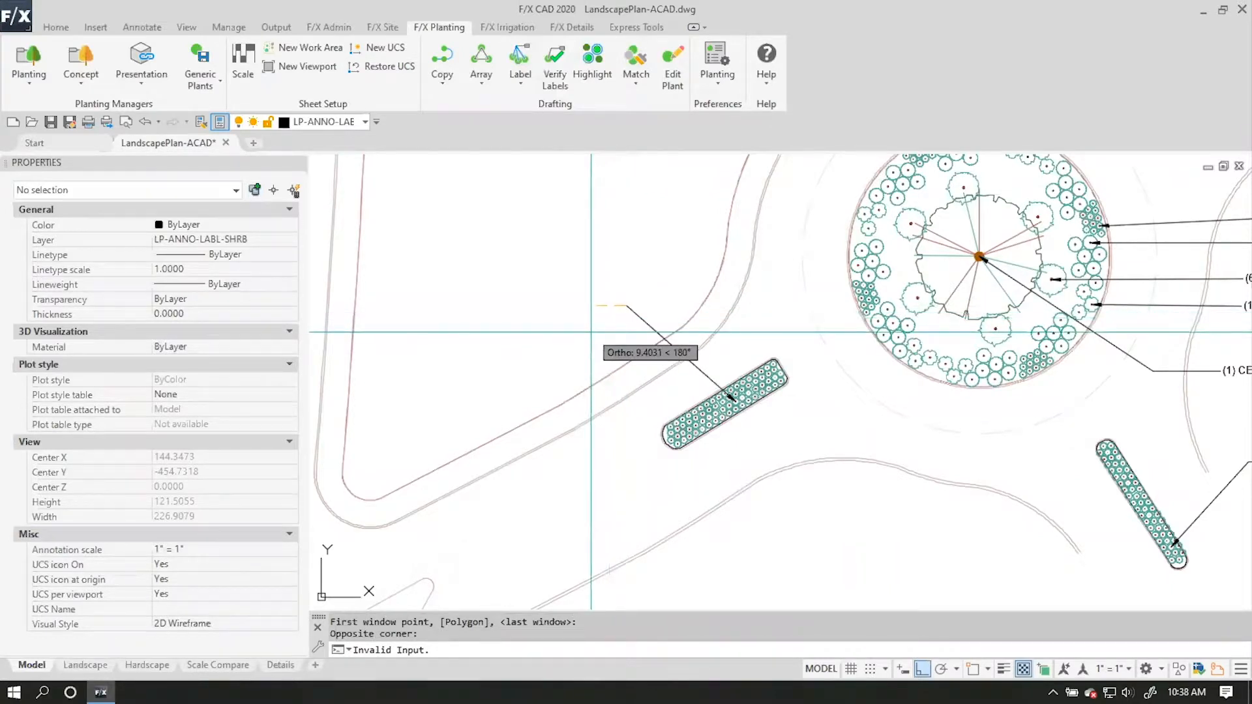
{"action": "left_click", "coordinate": [591, 305]}
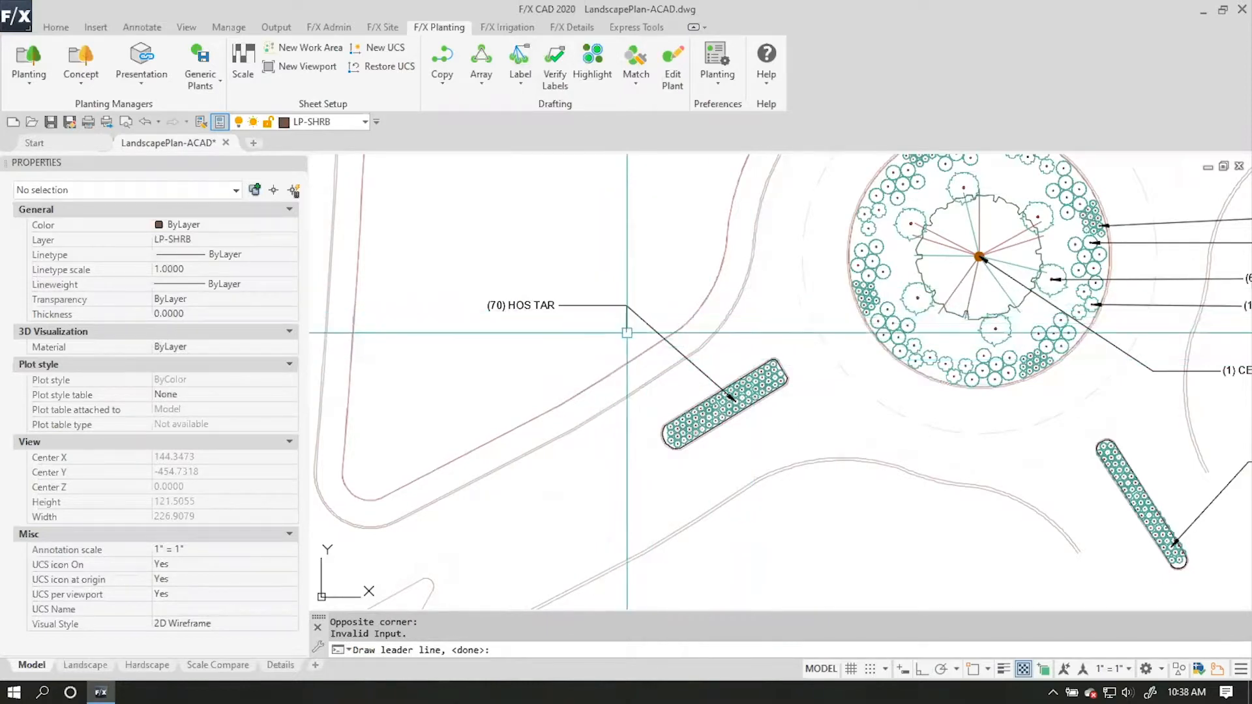
Add three extra leader lines from the southwest strip's HOS TAR label to other shrubs in that strip.
{"action": "scroll", "coordinate": [680, 383], "scroll_direction": "up", "scroll_amount": 2}
{"action": "scroll", "coordinate": [730, 417], "scroll_direction": "up", "scroll_amount": 4}
{"action": "scroll", "coordinate": [652, 398], "scroll_direction": "down", "scroll_amount": 4}
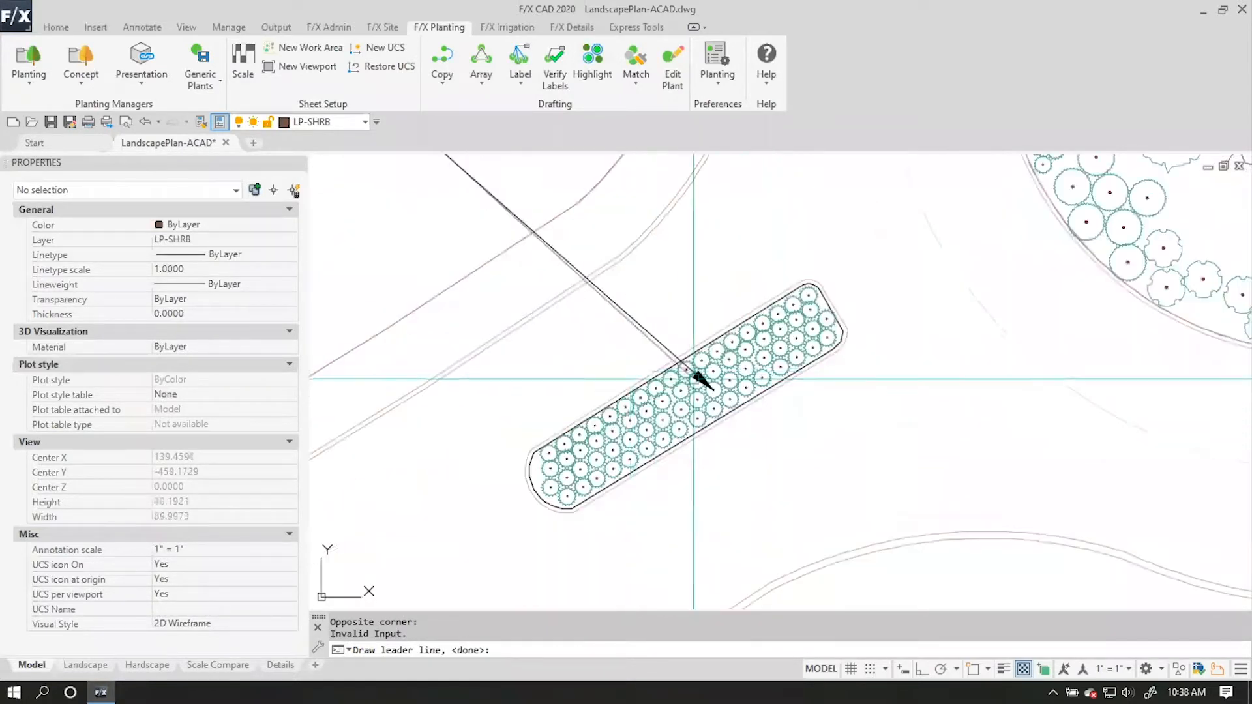
{"action": "scroll", "coordinate": [657, 346], "scroll_direction": "up", "scroll_amount": 2}
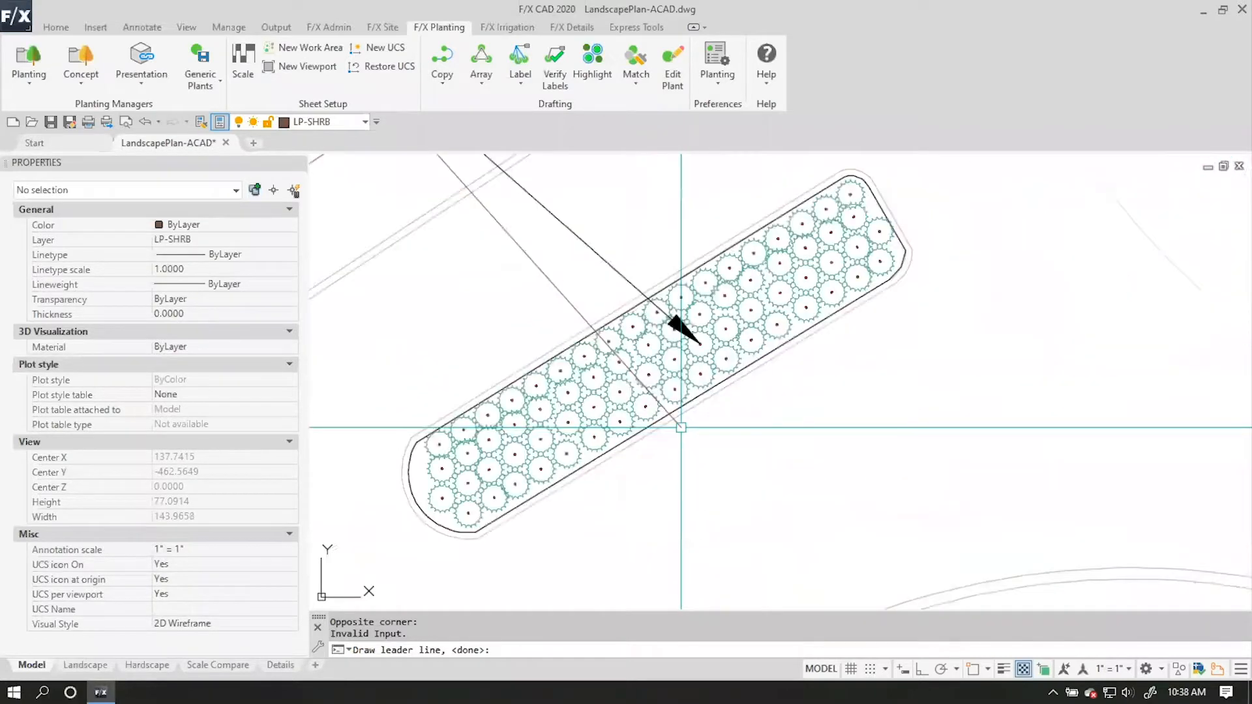
{"action": "left_click", "coordinate": [657, 346]}
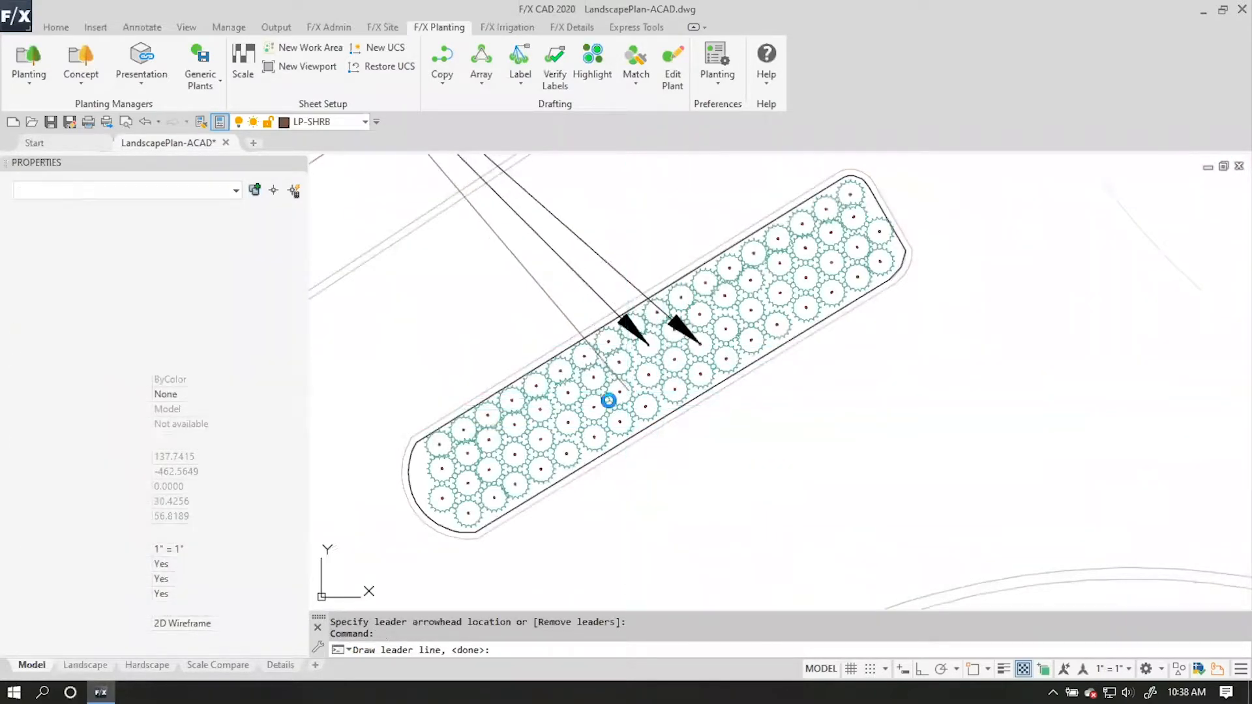
{"action": "left_click", "coordinate": [618, 390]}
{"action": "left_click", "coordinate": [563, 411]}
{"action": "key", "text": "Return"}
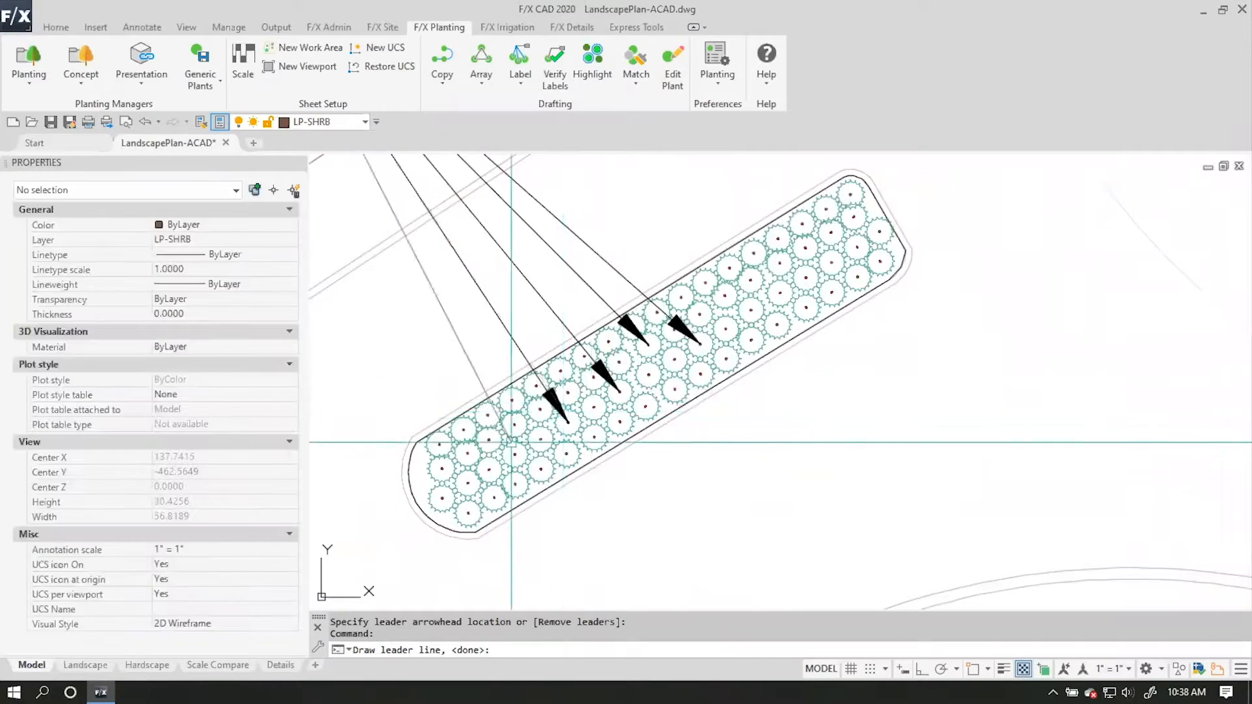
{"action": "scroll", "coordinate": [602, 356], "scroll_direction": "down", "scroll_amount": 3}
{"action": "scroll", "coordinate": [587, 346], "scroll_direction": "up", "scroll_amount": 5}
{"action": "scroll", "coordinate": [575, 337], "scroll_direction": "down", "scroll_amount": 7}
{"action": "left_click", "coordinate": [572, 333]}
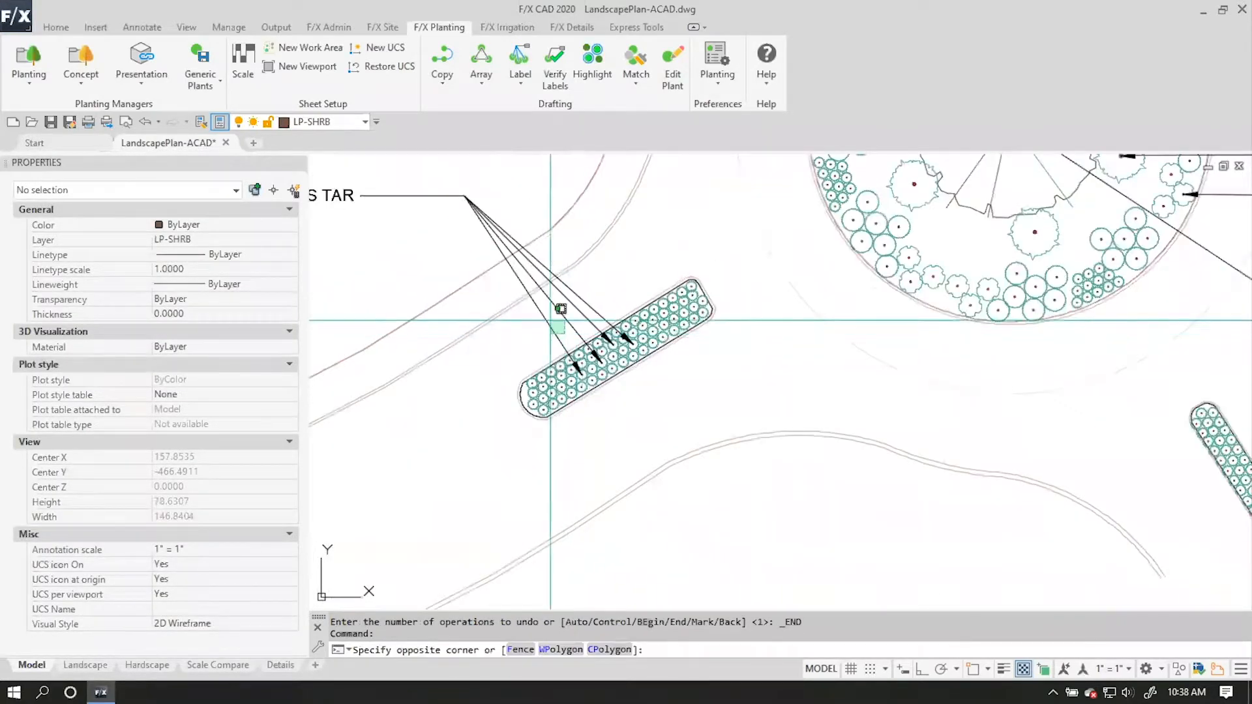
{"action": "left_click", "coordinate": [540, 320]}
{"action": "key", "text": "Escape"}
Label the HOS TAR shrubs in the planting strip northeast of the roundabout, using a window around that strip.
{"action": "scroll", "coordinate": [562, 332], "scroll_direction": "down", "scroll_amount": 6}
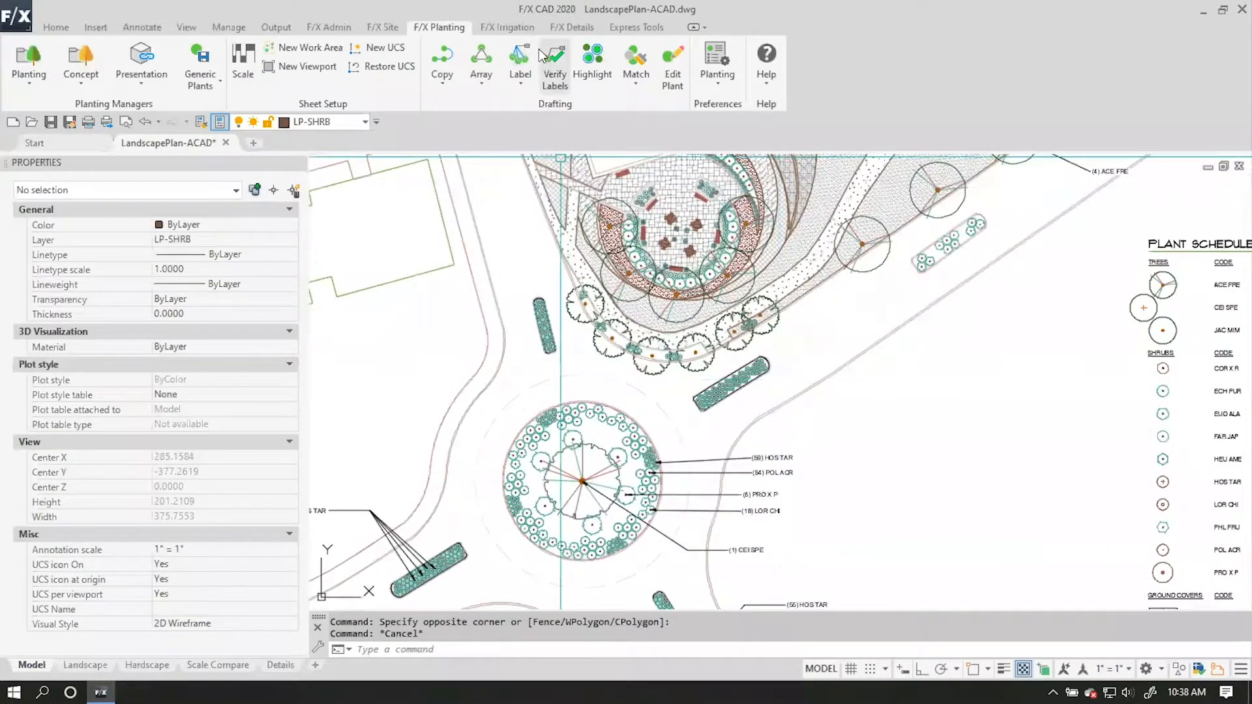
{"action": "left_click", "coordinate": [549, 86]}
{"action": "left_click", "coordinate": [733, 401]}
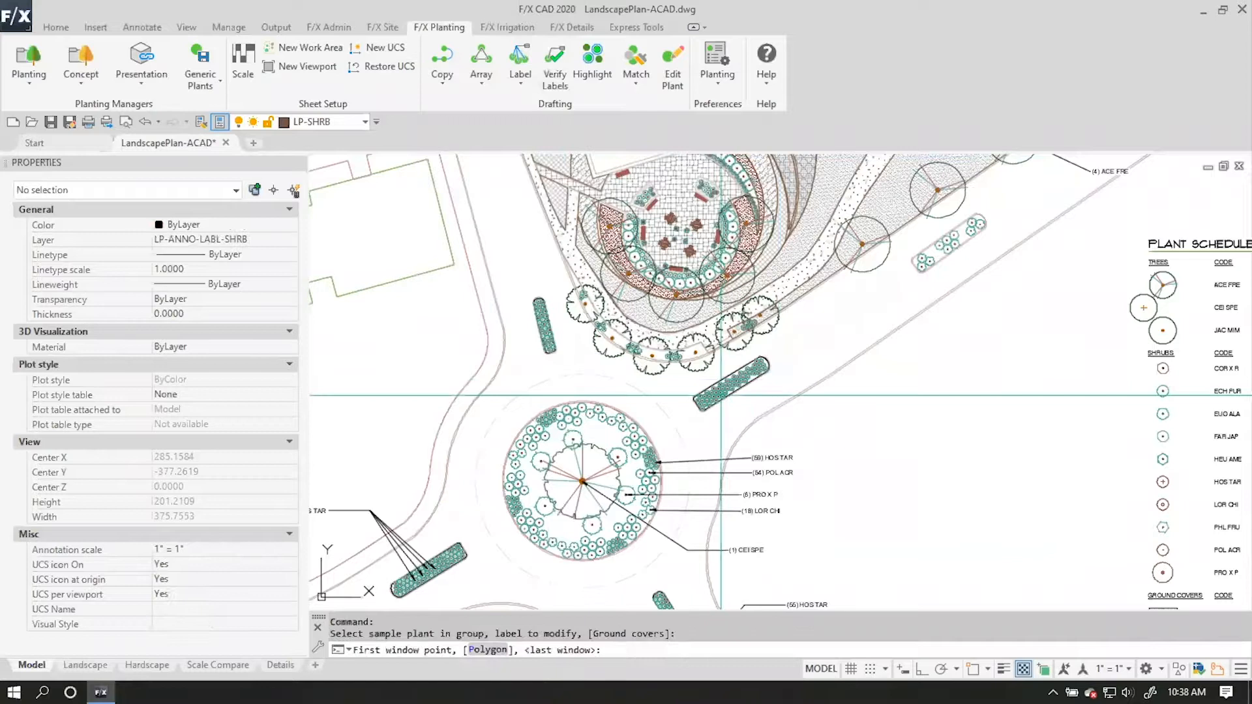
{"action": "scroll", "coordinate": [724, 375], "scroll_direction": "up", "scroll_amount": 4}
{"action": "scroll", "coordinate": [724, 375], "scroll_direction": "up", "scroll_amount": 2}
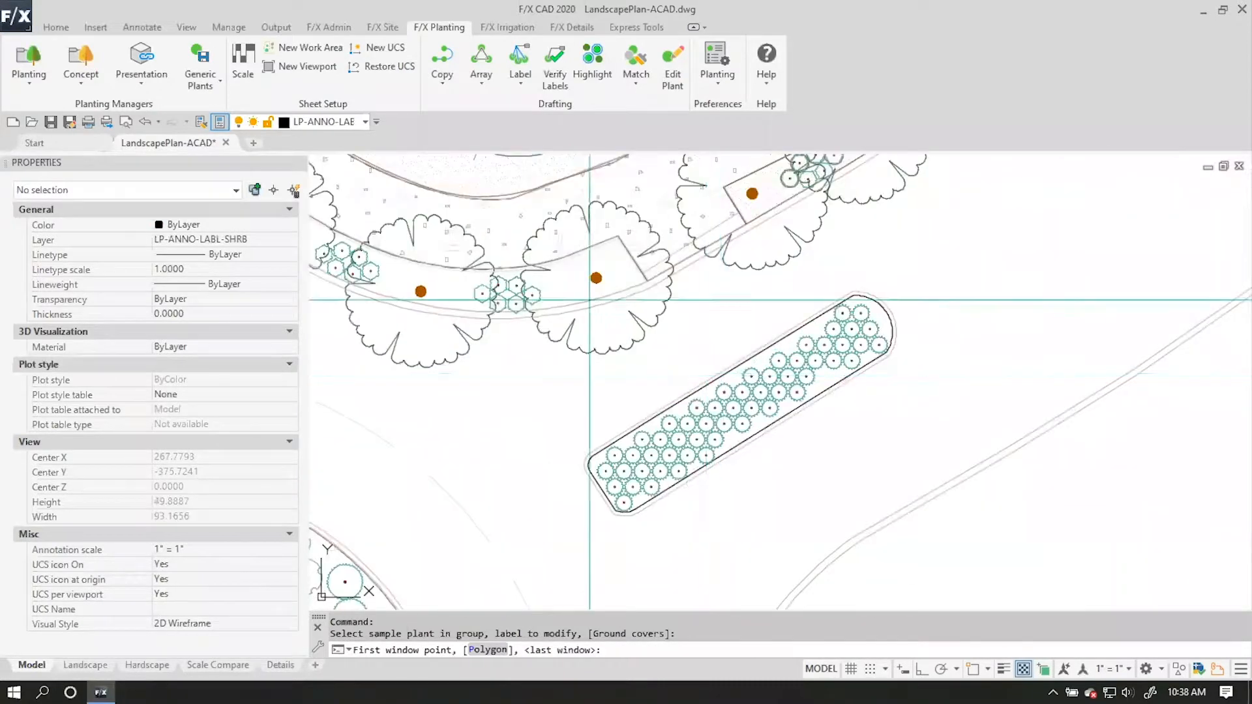
{"action": "left_click", "coordinate": [575, 273]}
{"action": "left_click", "coordinate": [936, 525]}
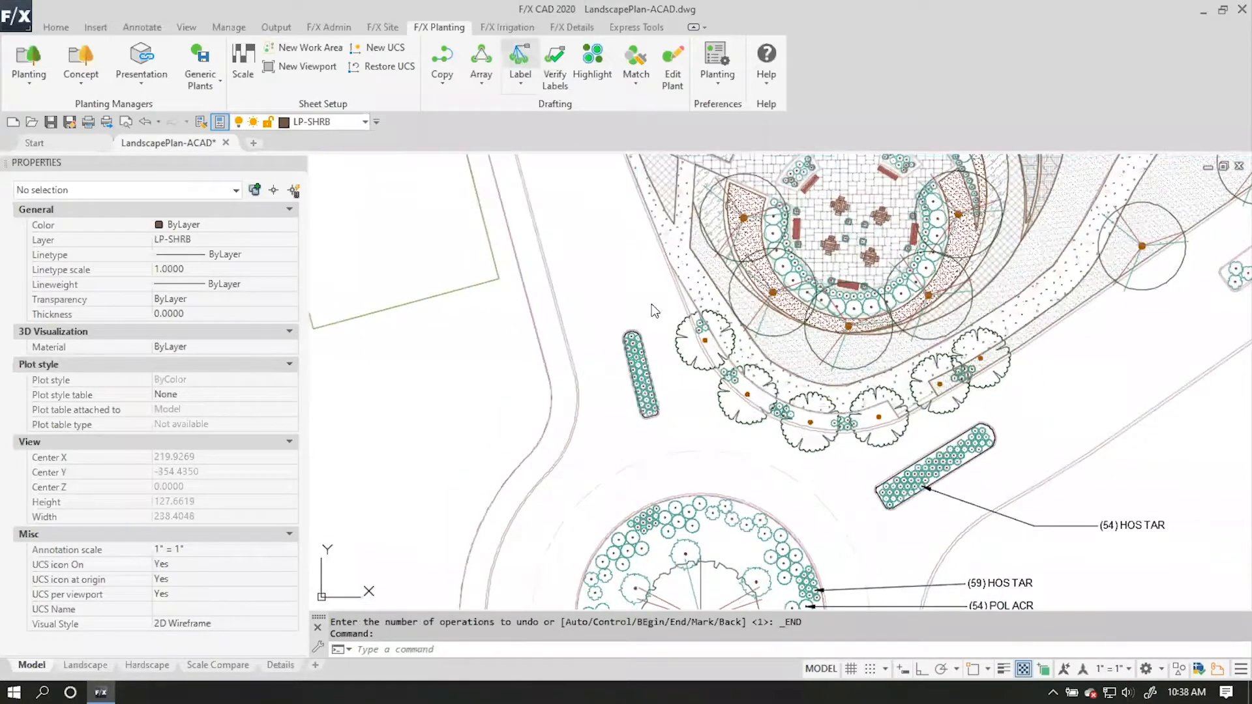
Label the HOS TAR shrubs in the planting strip northwest of the roundabout, placing the callout northwest of the strip.
{"action": "left_click", "coordinate": [597, 300]}
{"action": "left_click", "coordinate": [631, 375]}
{"action": "key", "text": "Return"}
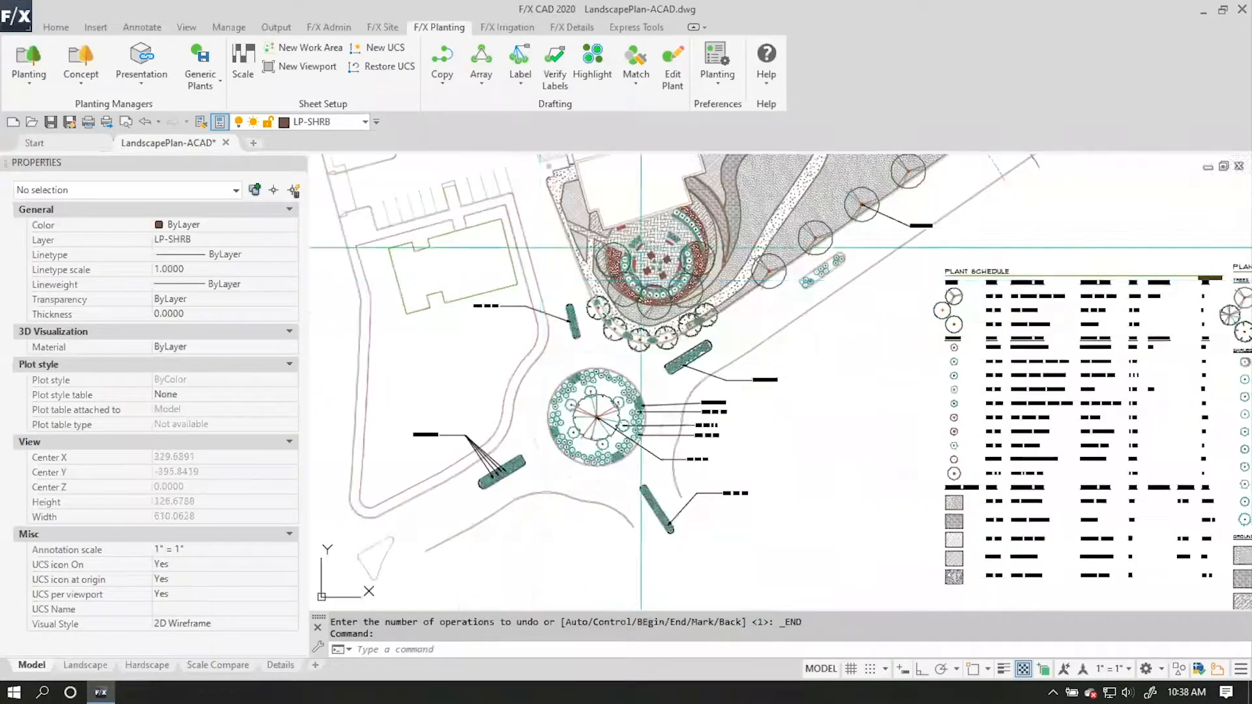
Label the PHL FRU shrubs in the small roadside strip southeast of the ACE FRE tree row, using a window around that strip.
{"action": "middle_click_drag", "start_coordinate": [641, 248], "coordinate": [563, 320]}
{"action": "scroll", "coordinate": [627, 406], "scroll_direction": "up", "scroll_amount": 2}
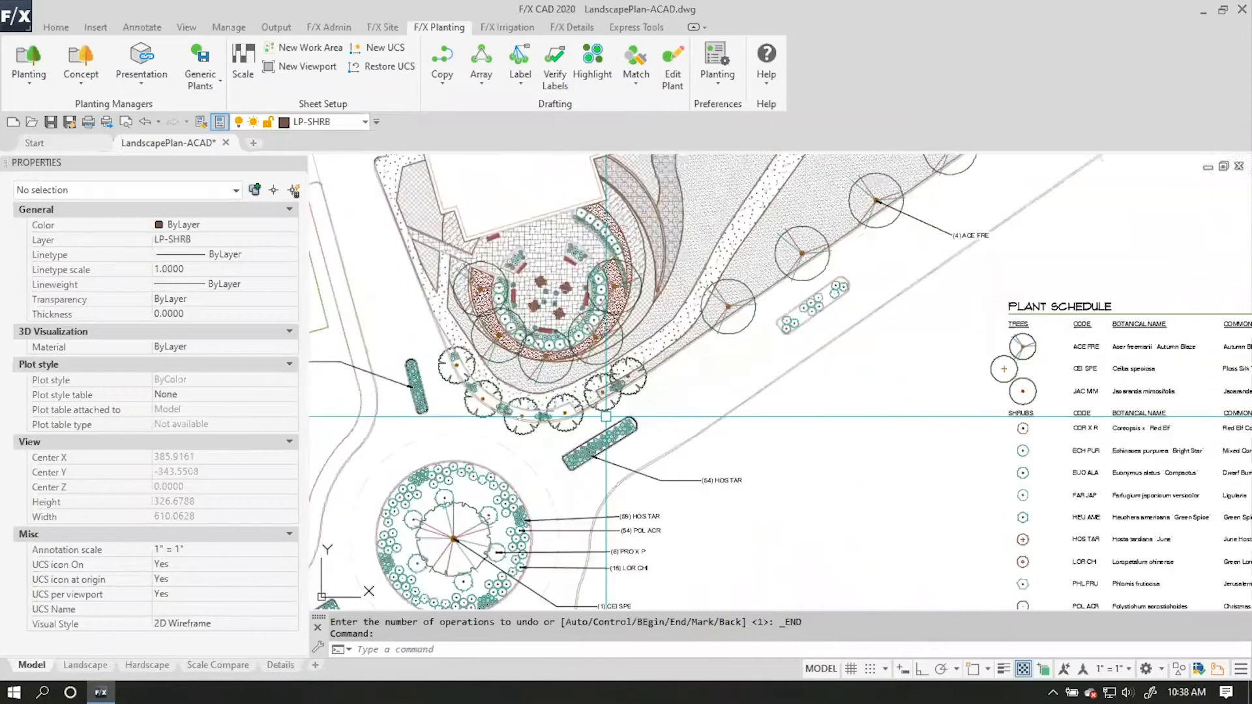
{"action": "scroll", "coordinate": [662, 372], "scroll_direction": "up", "scroll_amount": 2}
{"action": "middle_click_drag", "start_coordinate": [663, 372], "coordinate": [418, 556]}
{"action": "middle_click_drag", "start_coordinate": [555, 385], "coordinate": [704, 318]}
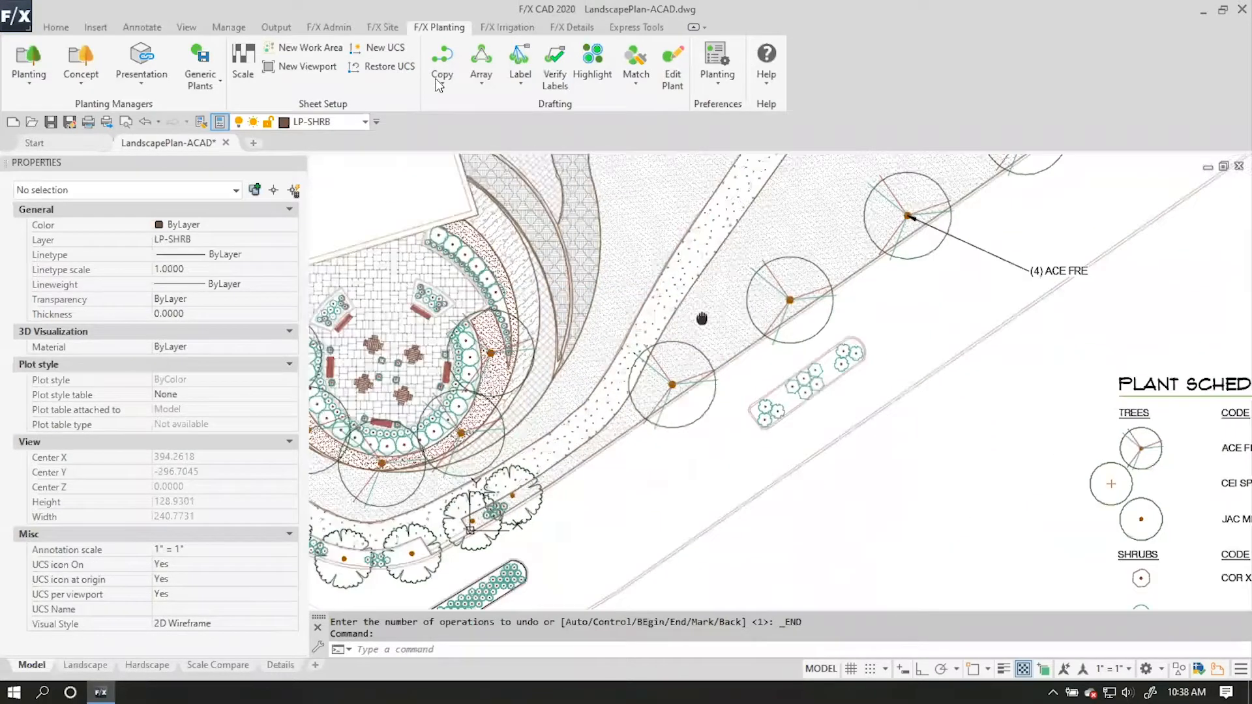
{"action": "left_click", "coordinate": [520, 57]}
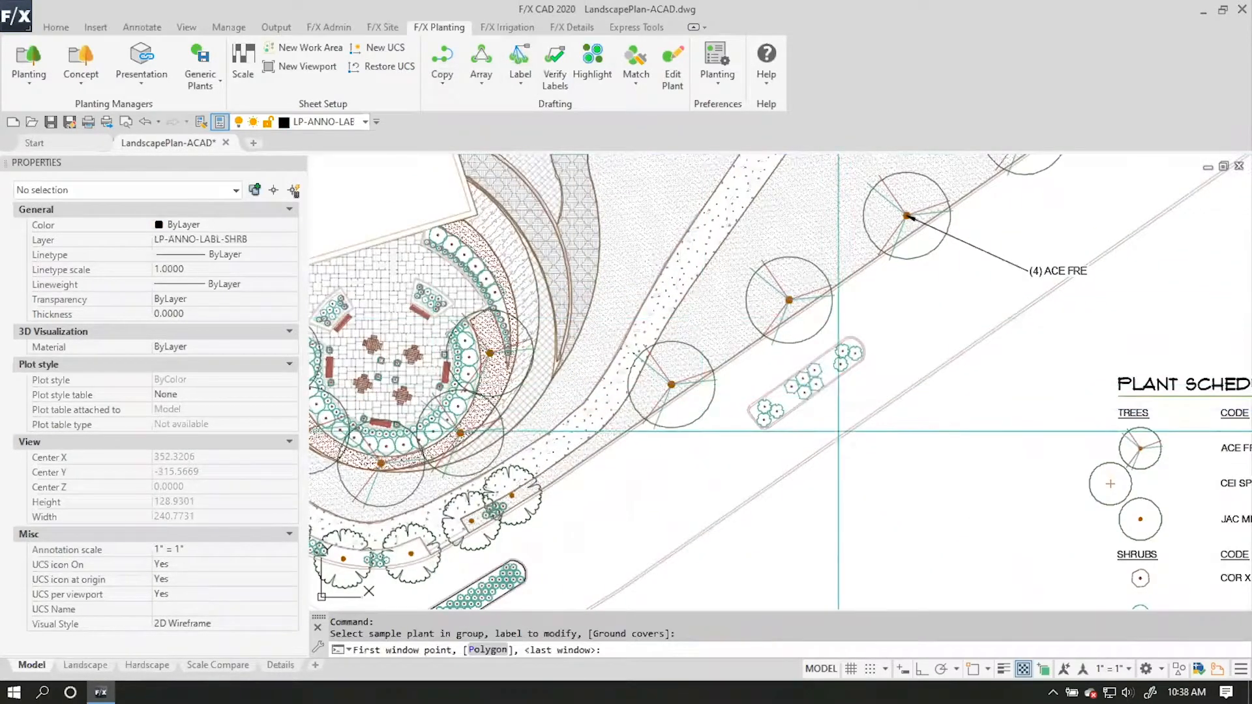
{"action": "left_click", "coordinate": [713, 316]}
{"action": "left_click", "coordinate": [916, 458]}
{"action": "left_click", "coordinate": [919, 452]}
{"action": "key", "text": "Return"}
Label the LOR CHI shrubs in the same roadside strip, placing the callout below the PHL FRU label.
{"action": "left_click", "coordinate": [776, 411]}
{"action": "left_click", "coordinate": [721, 307]}
{"action": "left_click", "coordinate": [877, 471]}
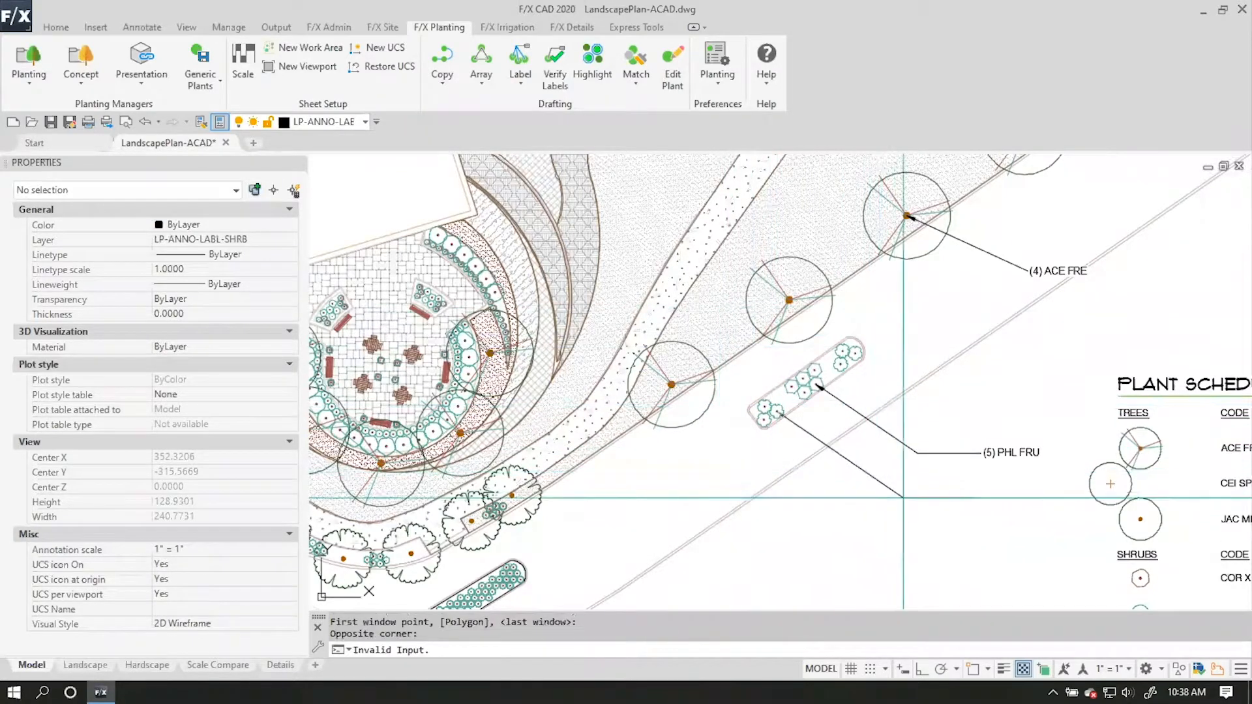
{"action": "left_click", "coordinate": [918, 509]}
{"action": "key", "text": "Return"}
{"action": "scroll", "coordinate": [822, 457], "scroll_direction": "down", "scroll_amount": 3}
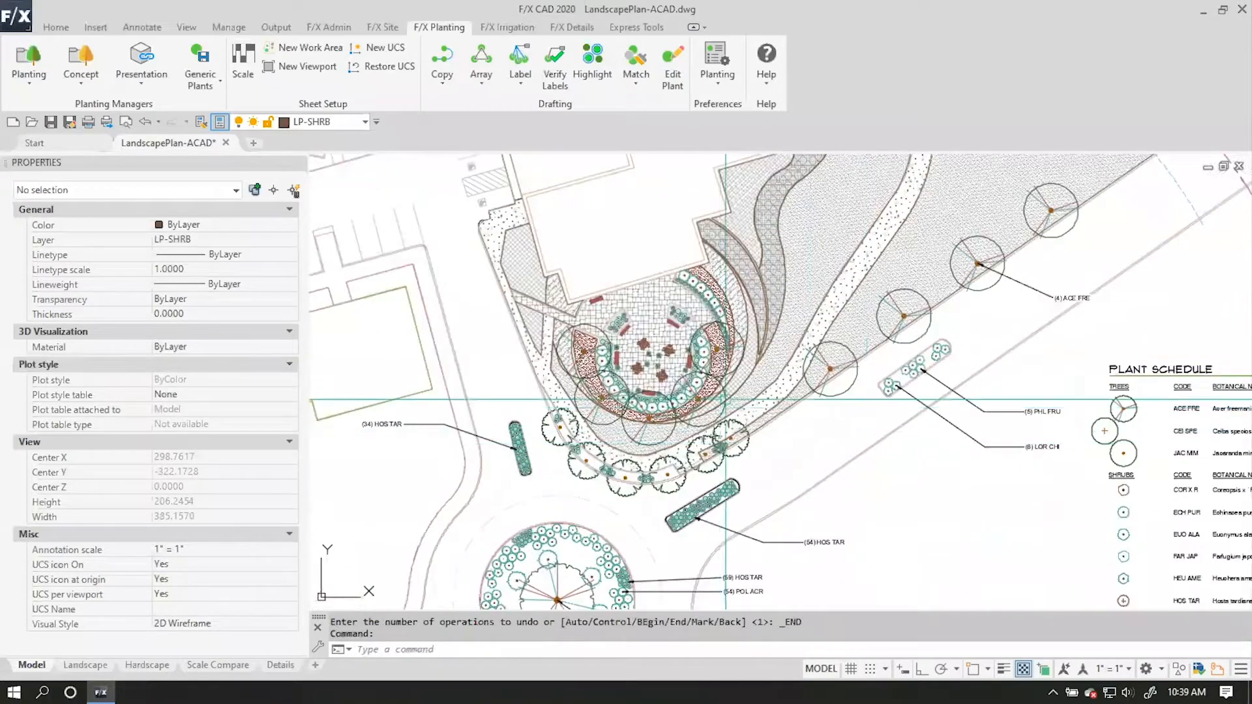
Label the JAC MIM trees in the curved row between plaza and roundabout, windowing the whole row and placing the callout northwest.
{"action": "middle_click_drag", "start_coordinate": [601, 390], "coordinate": [617, 348]}
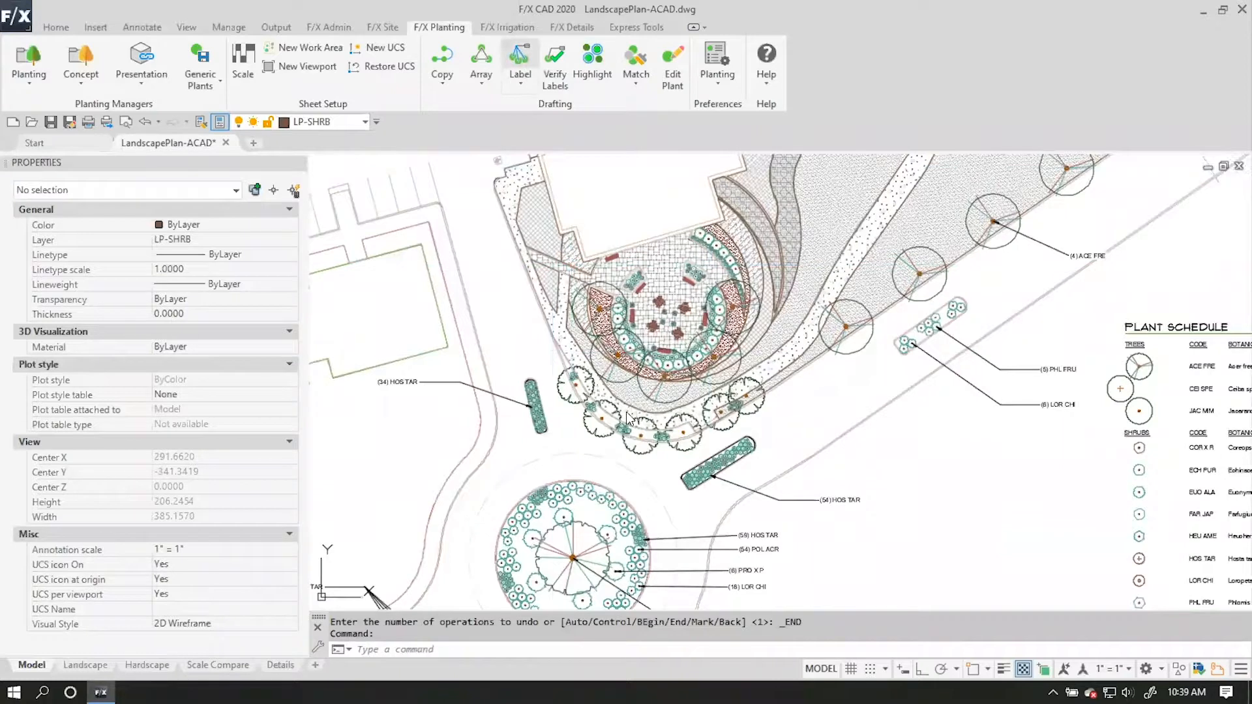
{"action": "scroll", "coordinate": [555, 388], "scroll_direction": "up", "scroll_amount": 2}
{"action": "left_click", "coordinate": [563, 376]}
{"action": "left_click", "coordinate": [540, 304]}
{"action": "left_click", "coordinate": [974, 530]}
{"action": "left_click", "coordinate": [521, 324]}
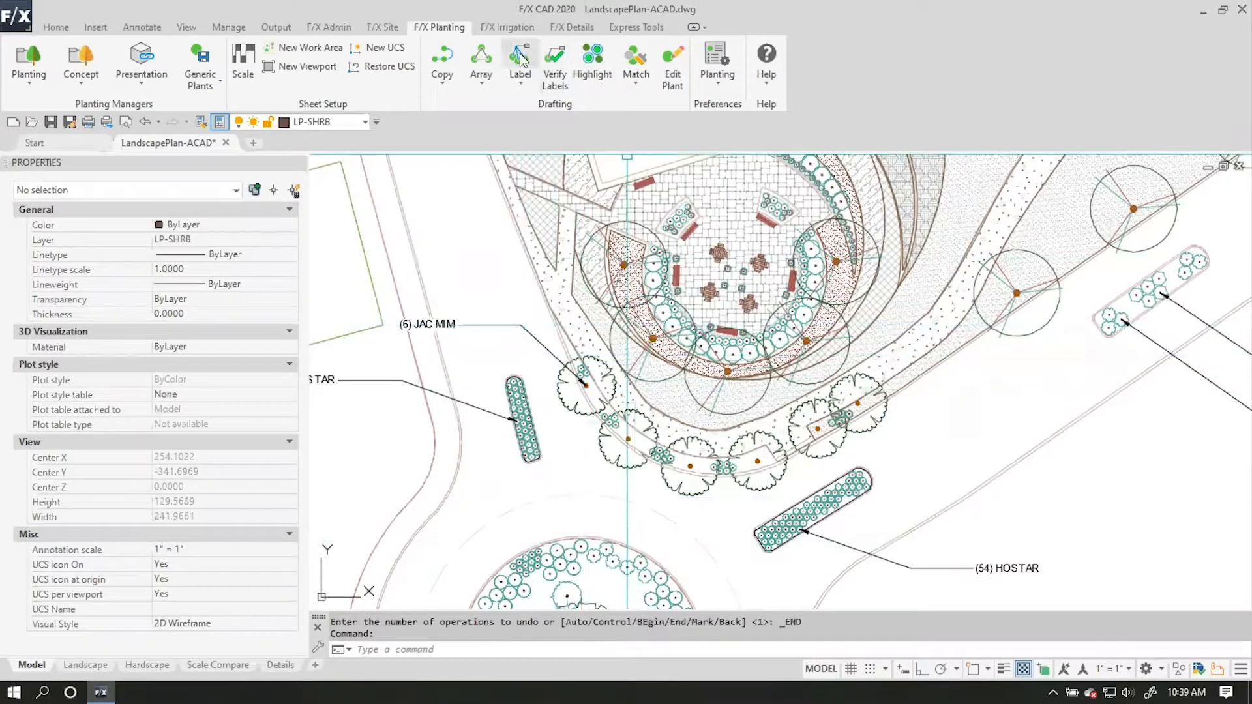
Label the HEU AME shrubs beneath the curved row of JAC MIM trees, placing the callout above the JAC MIM label.
{"action": "key", "text": "Return"}
{"action": "scroll", "coordinate": [572, 361], "scroll_direction": "up", "scroll_amount": 4}
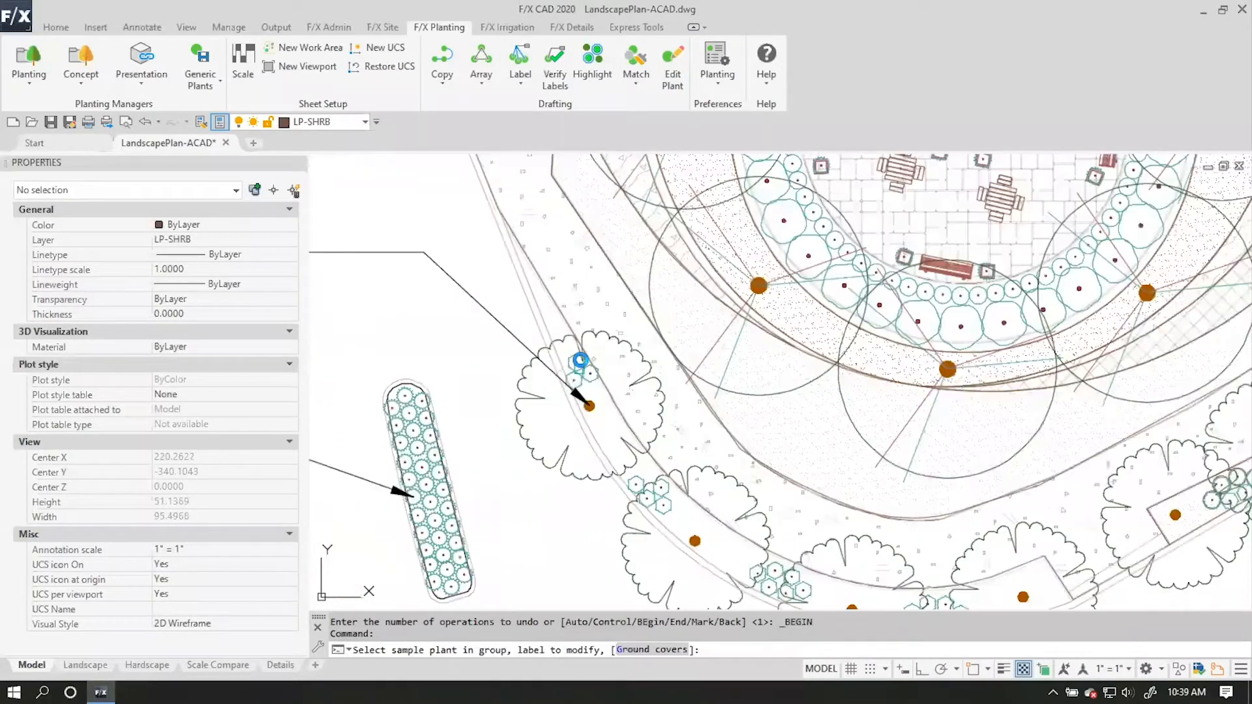
{"action": "left_click", "coordinate": [572, 358]}
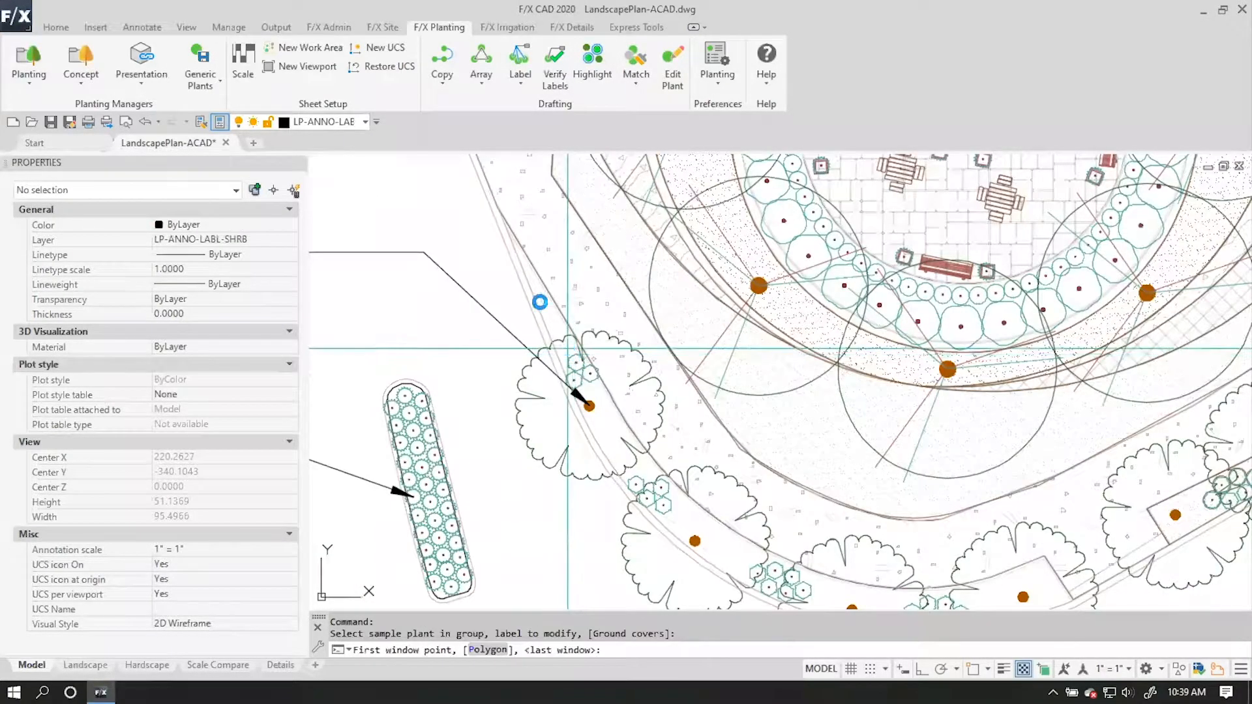
{"action": "left_click", "coordinate": [540, 300]}
{"action": "scroll", "coordinate": [921, 510], "scroll_direction": "down", "scroll_amount": 5}
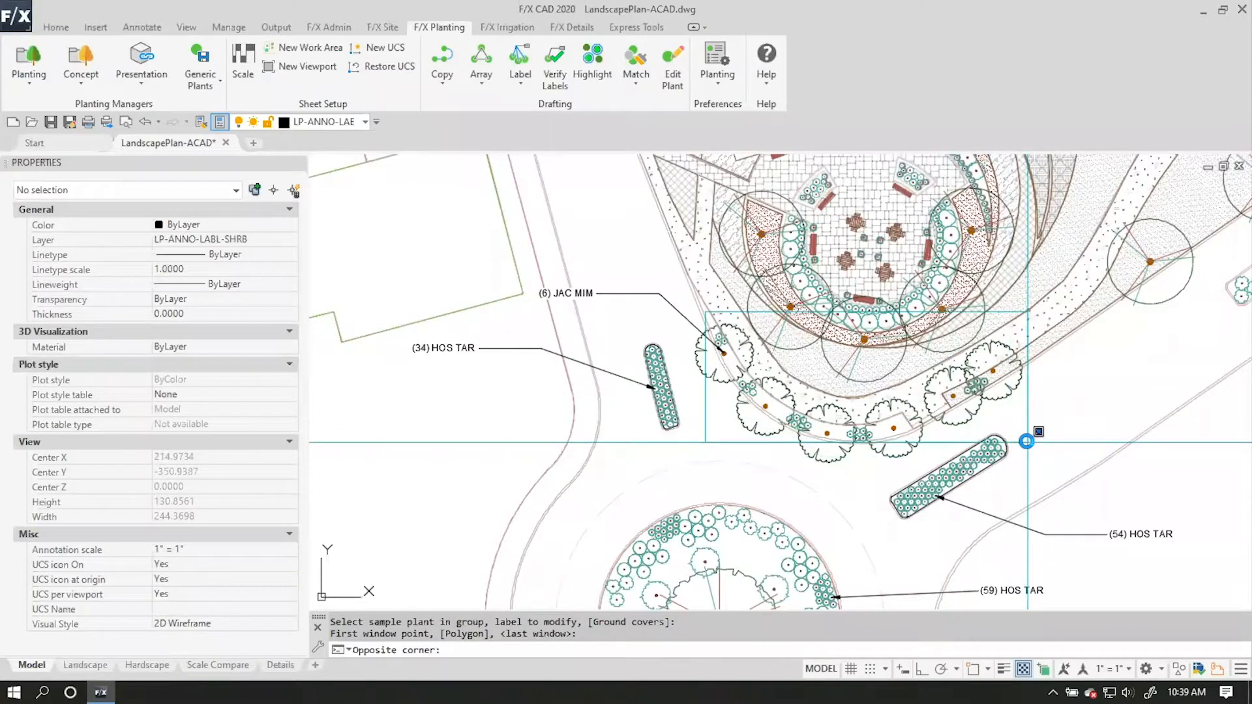
{"action": "left_click", "coordinate": [1026, 442]}
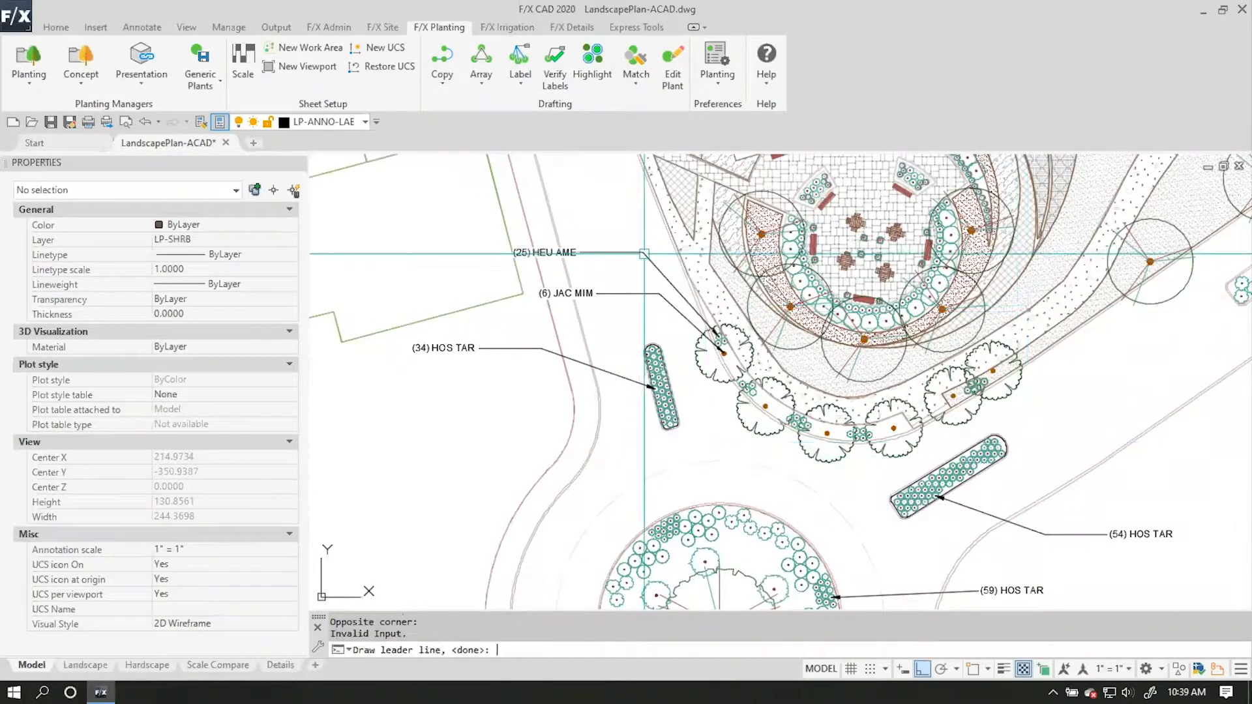
{"action": "key", "text": "Return"}
Label the ACE FRE trees around the plaza's curved planting bed, using a window around the plaza and a callout to the west.
{"action": "middle_click_drag", "start_coordinate": [712, 197], "coordinate": [622, 328]}
{"action": "left_click", "coordinate": [521, 57]}
{"action": "left_click", "coordinate": [701, 380]}
{"action": "left_click", "coordinate": [562, 251]}
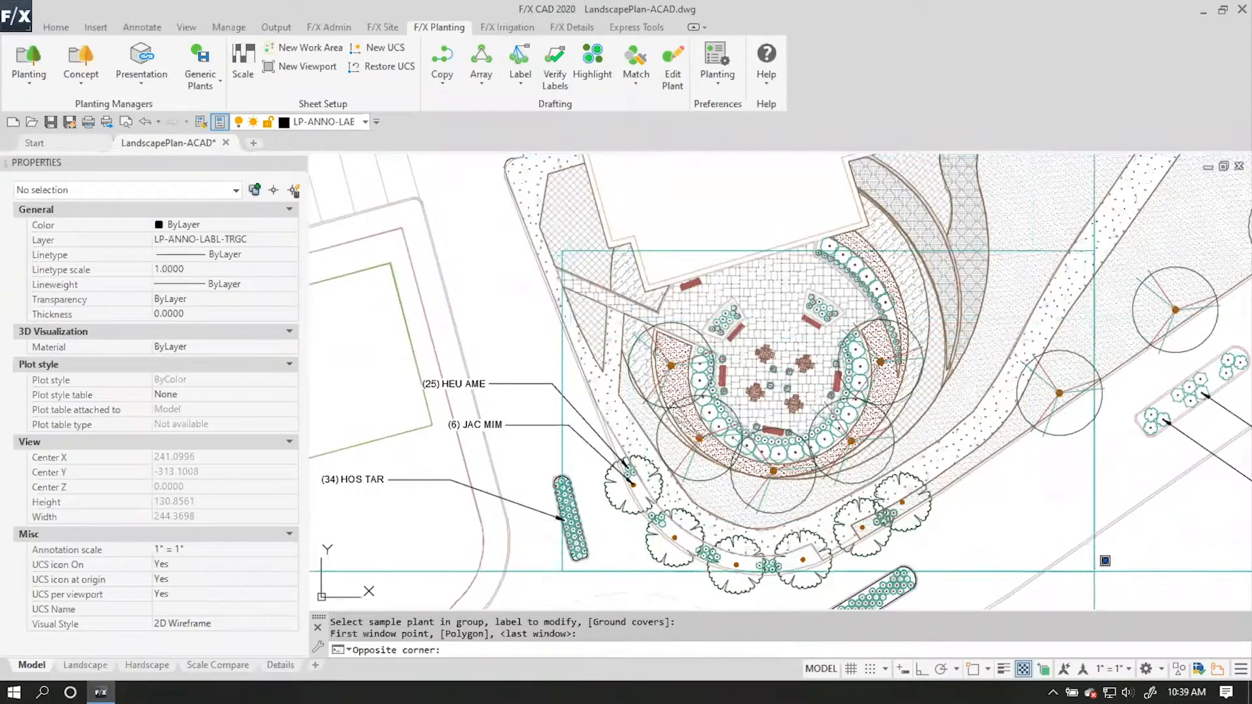
{"action": "left_click", "coordinate": [1081, 513]}
{"action": "left_click", "coordinate": [671, 366]}
{"action": "left_click", "coordinate": [551, 364]}
{"action": "key", "text": "Return"}
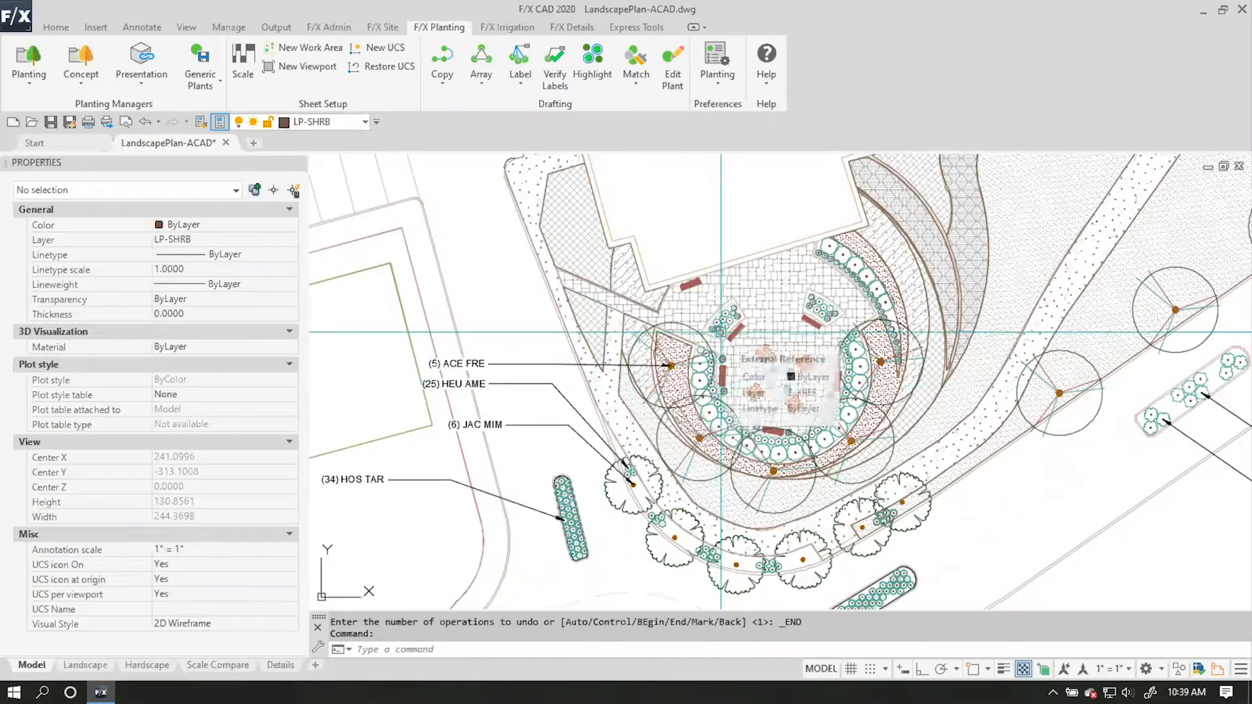
Label the ECH PUR shrubs along the inner edge of the plaza's U-shaped bed, placing the callout above the plaza's ACE FRE label.
{"action": "middle_click_drag", "start_coordinate": [660, 457], "coordinate": [565, 484]}
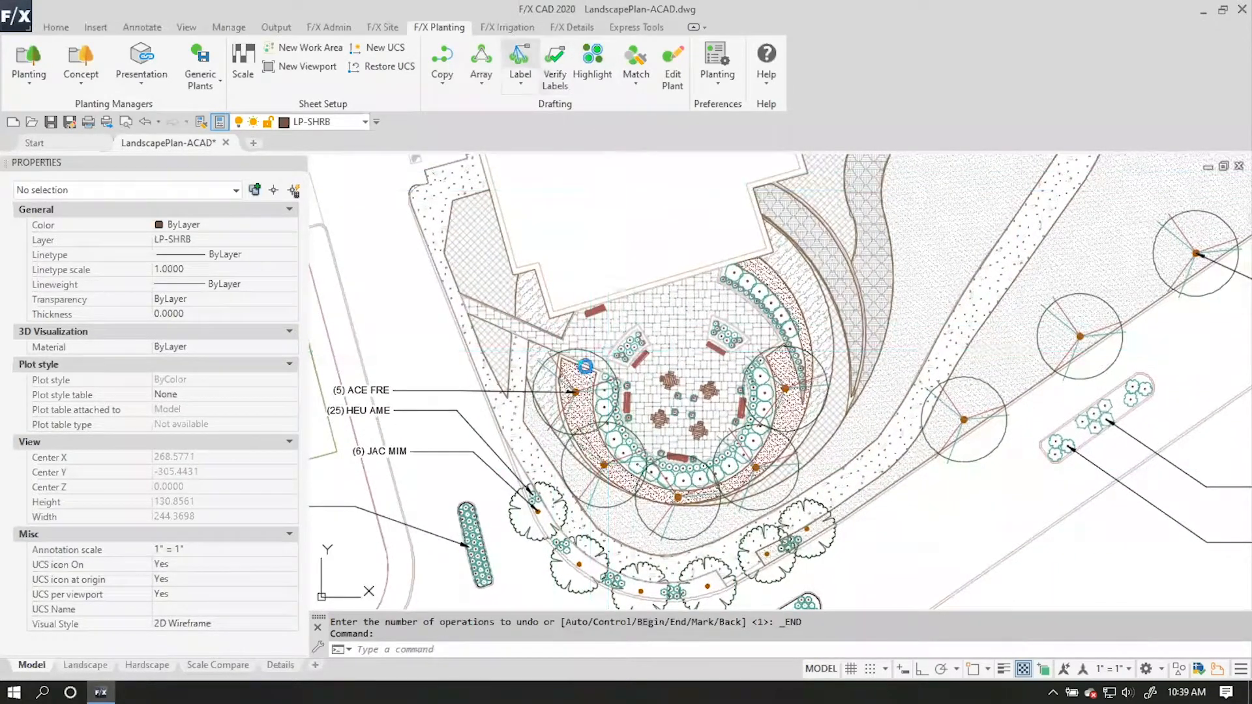
{"action": "scroll", "coordinate": [602, 383], "scroll_direction": "up", "scroll_amount": 2}
{"action": "left_click", "coordinate": [601, 383]}
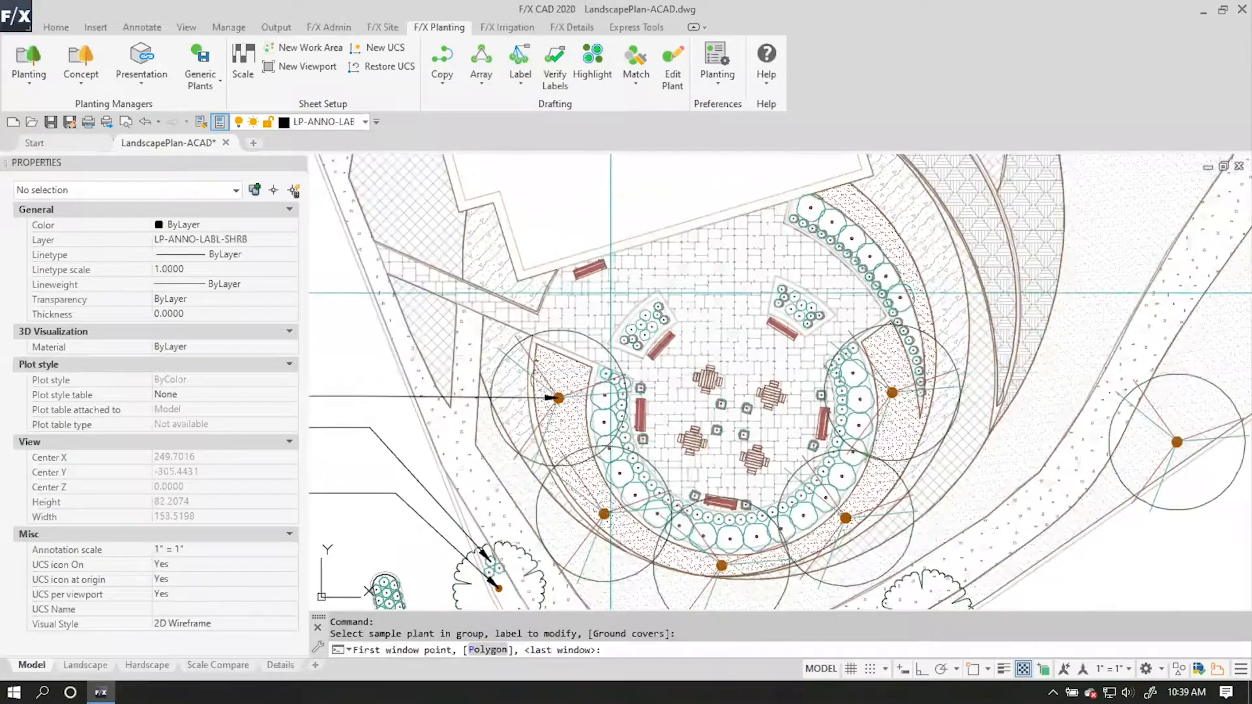
{"action": "left_click", "coordinate": [554, 183]}
{"action": "left_click", "coordinate": [950, 557]}
{"action": "middle_click_drag", "start_coordinate": [526, 345], "coordinate": [800, 355]}
{"action": "left_click", "coordinate": [657, 345]}
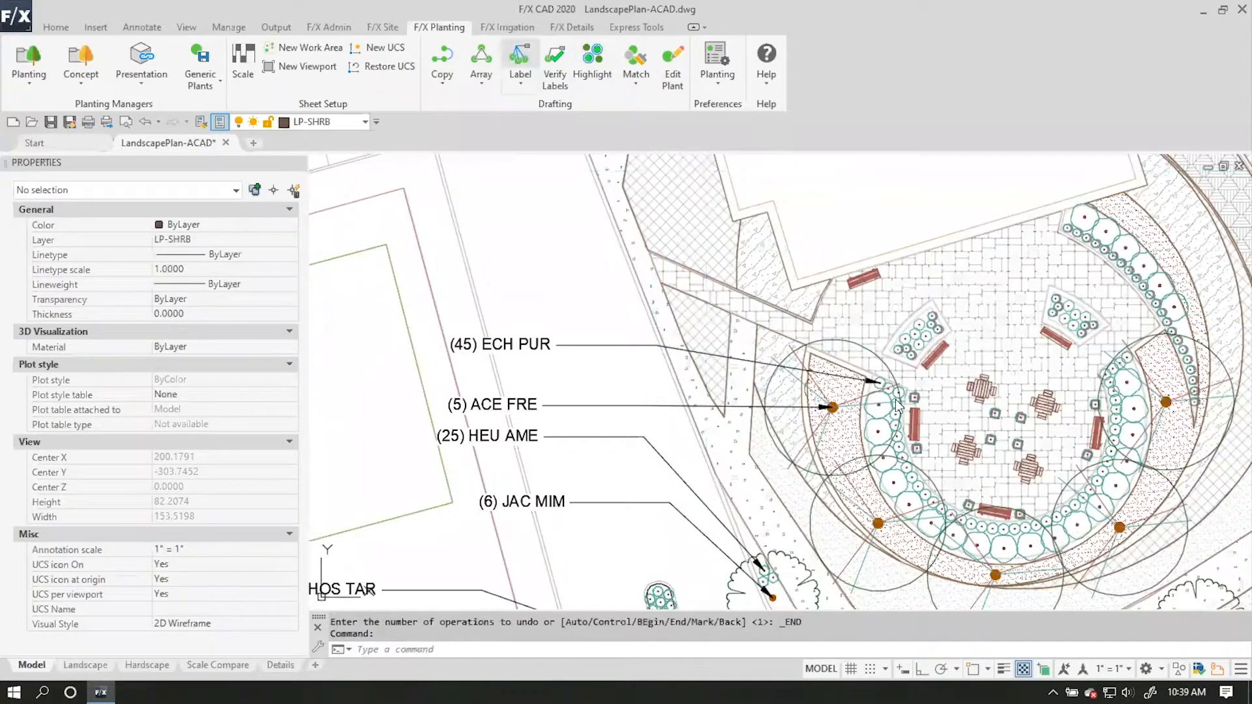
Label the COR X R shrubs in the curved bed northeast of the plaza, enclosing that bed with a polygon.
{"action": "left_click", "coordinate": [902, 349]}
{"action": "left_click", "coordinate": [840, 200]}
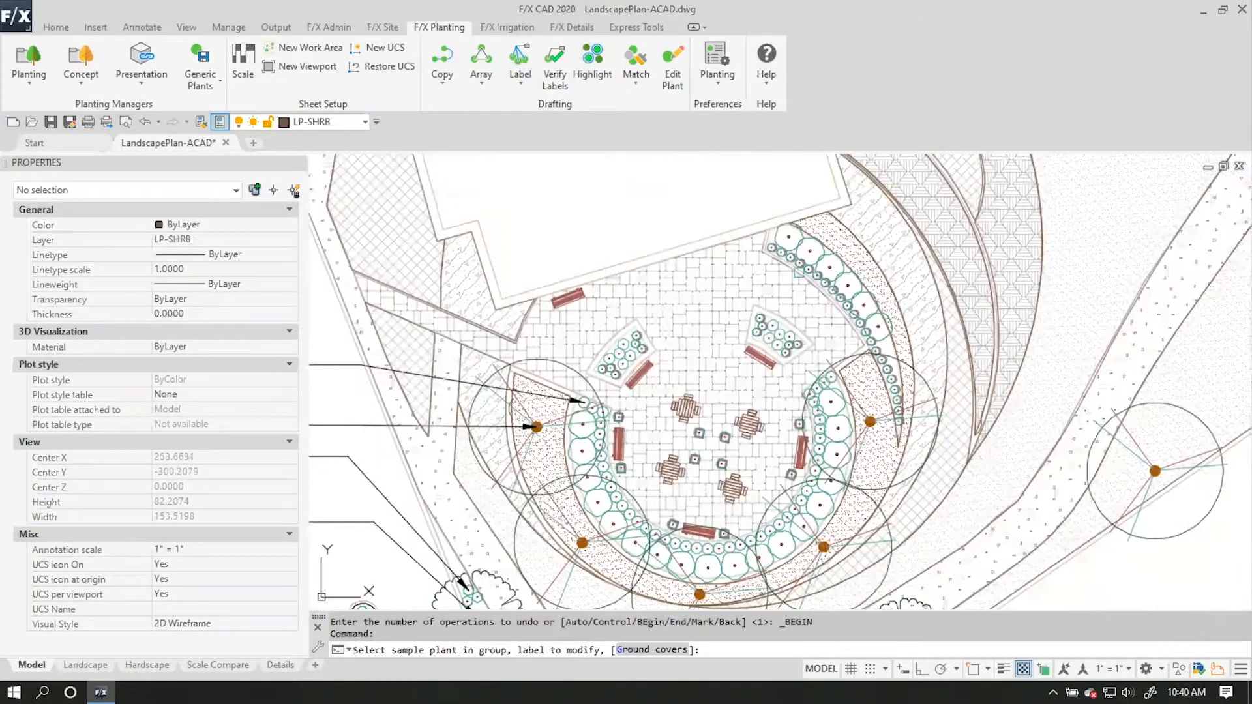
{"action": "left_click", "coordinate": [756, 231]}
{"action": "scroll", "coordinate": [764, 246], "scroll_direction": "down", "scroll_amount": 2}
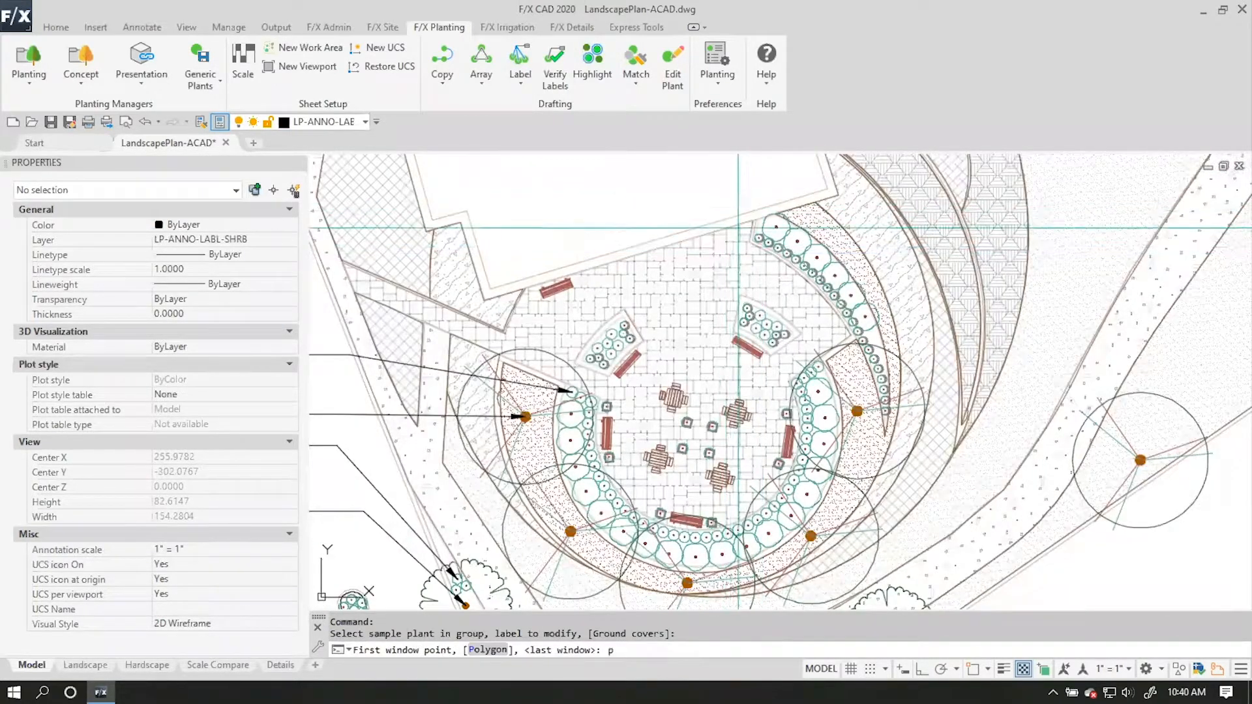
{"action": "type", "text": "p"}
{"action": "key", "text": "Return"}
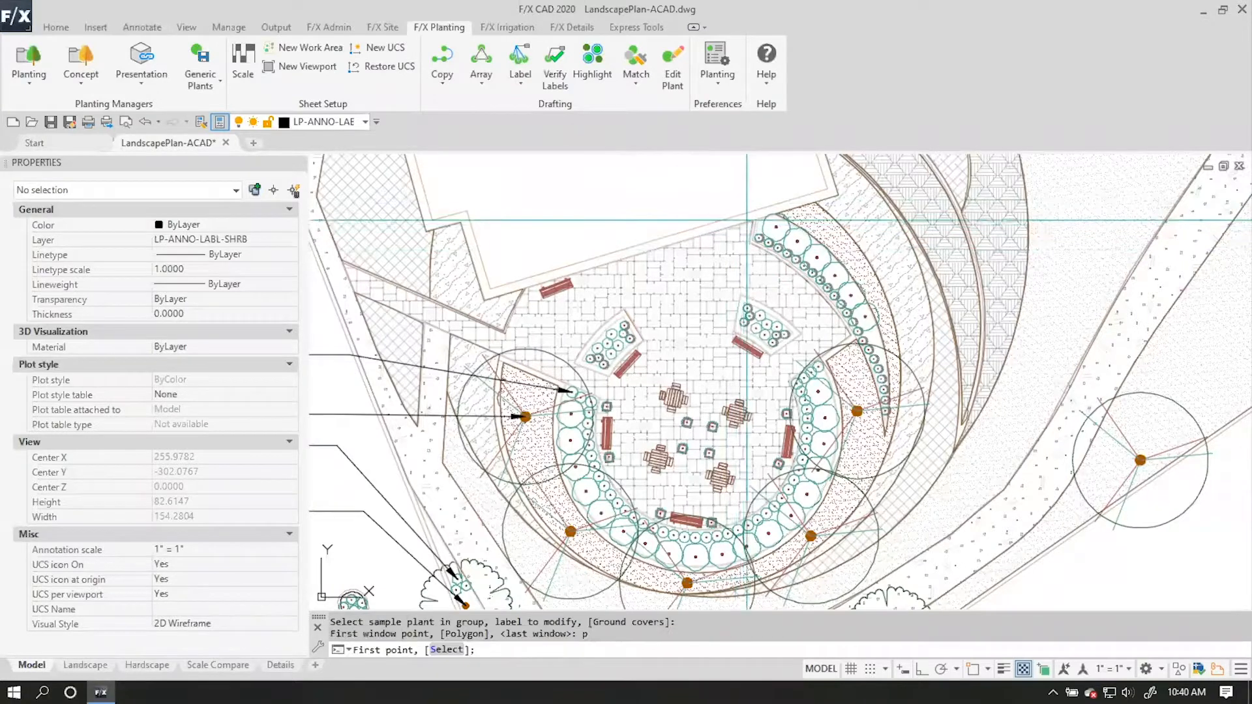
{"action": "left_click", "coordinate": [755, 192]}
{"action": "left_click", "coordinate": [743, 252]}
{"action": "left_click", "coordinate": [848, 339]}
{"action": "left_click", "coordinate": [877, 448]}
{"action": "left_click", "coordinate": [920, 411]}
{"action": "key", "text": "Return"}
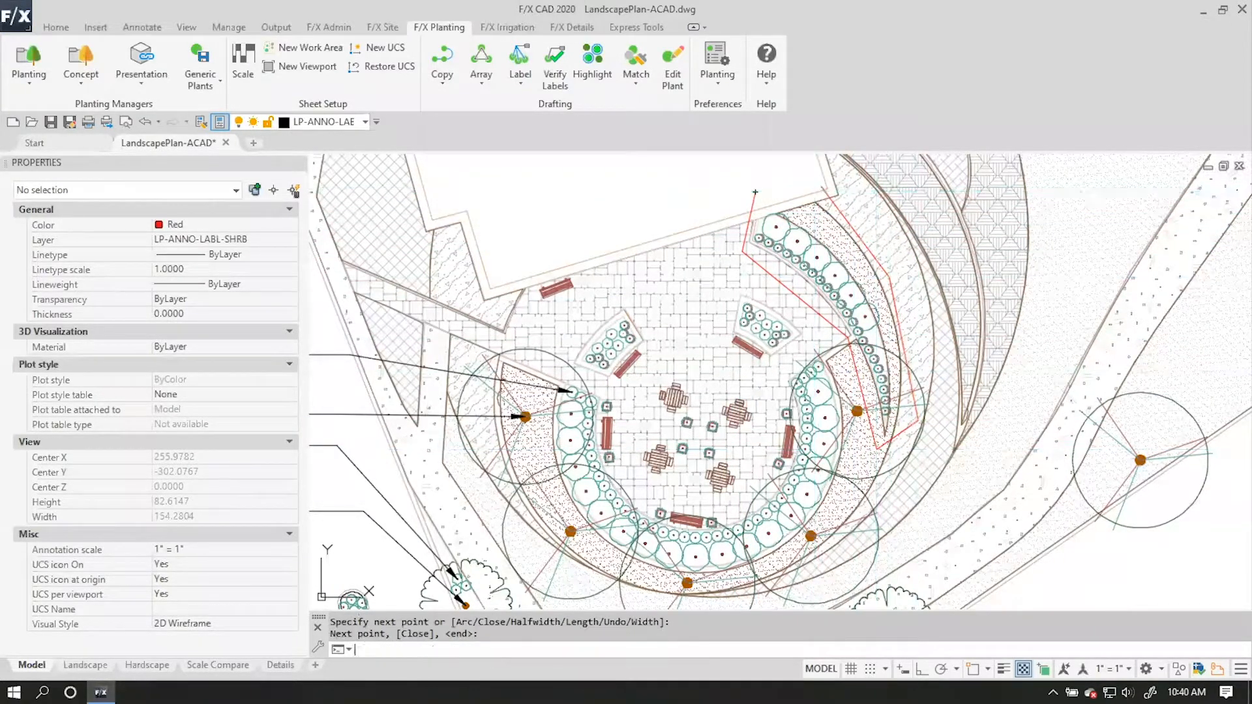
{"action": "left_click", "coordinate": [718, 186]}
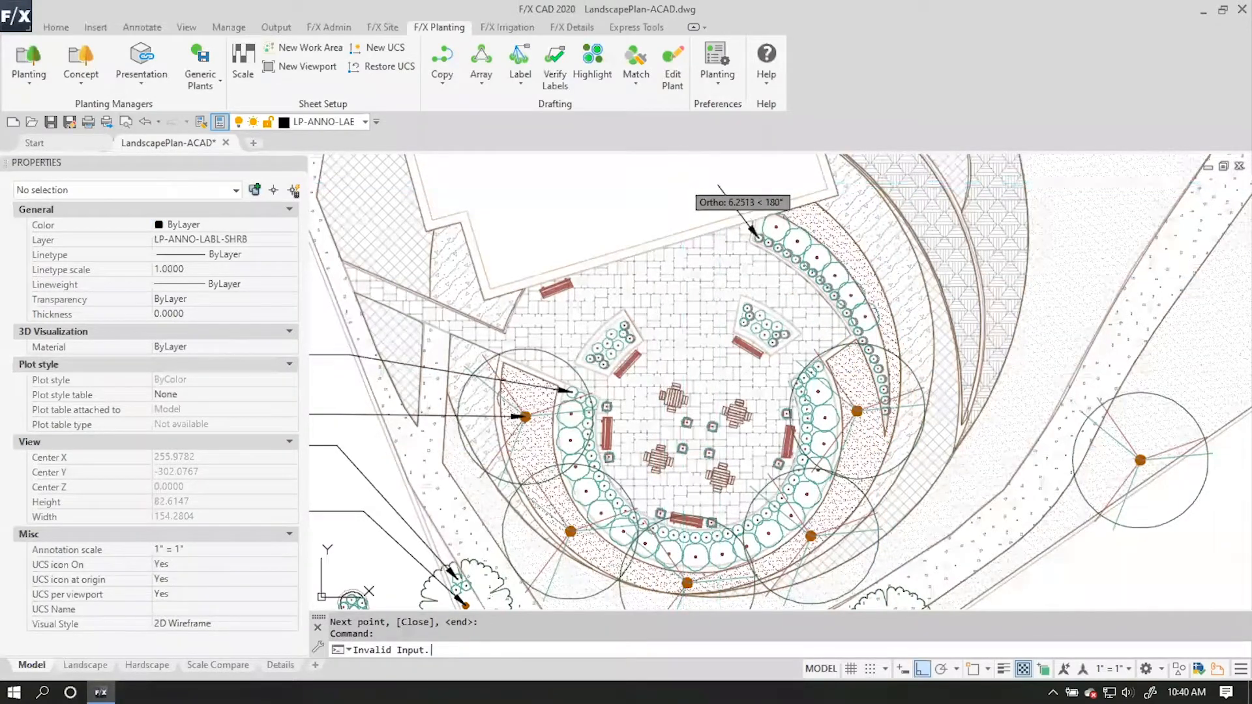
{"action": "key", "text": "Return"}
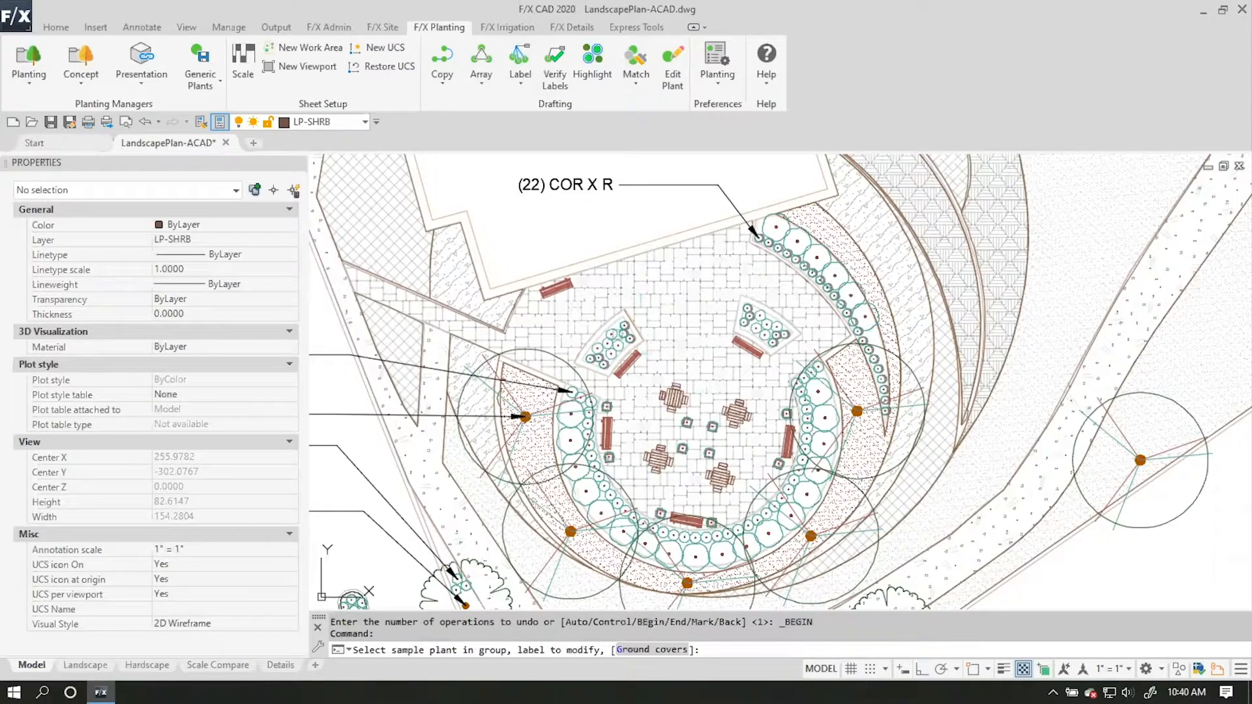
Label the COR X R shrubs in the two small beds on the plaza, enclosing both beds with a polygon and placing the callout northwest.
{"action": "left_click", "coordinate": [651, 649]}
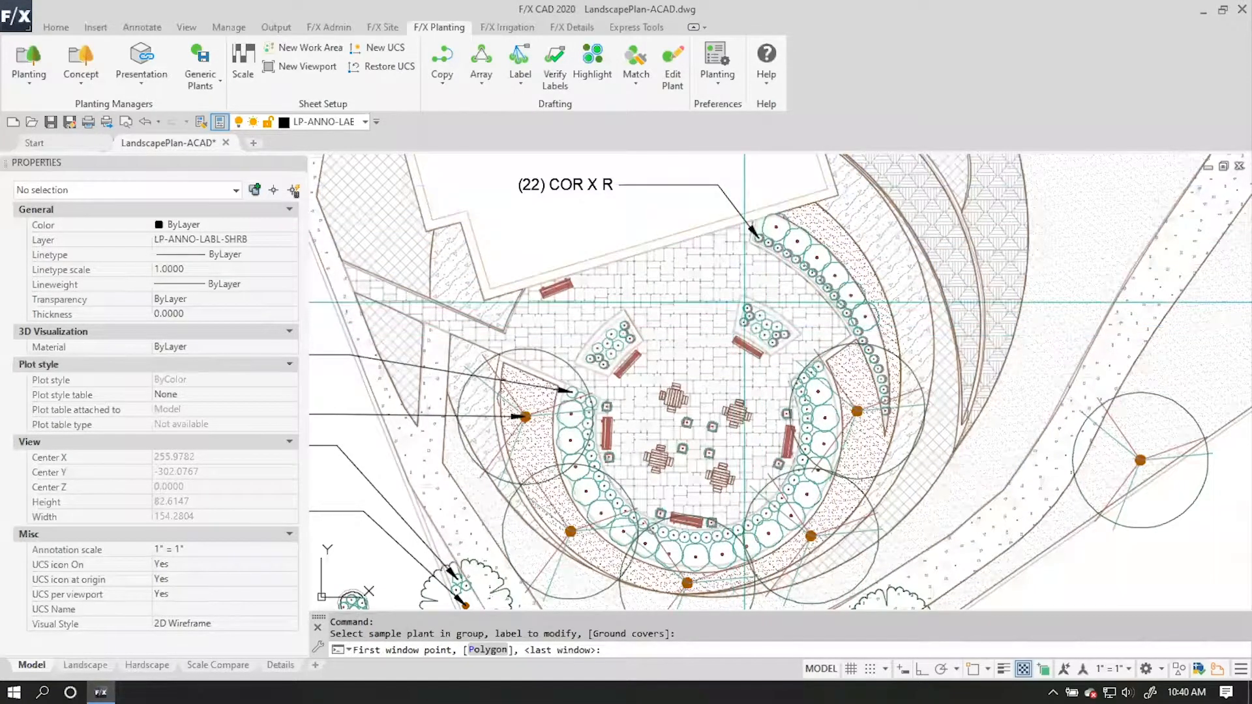
{"action": "type", "text": "p"}
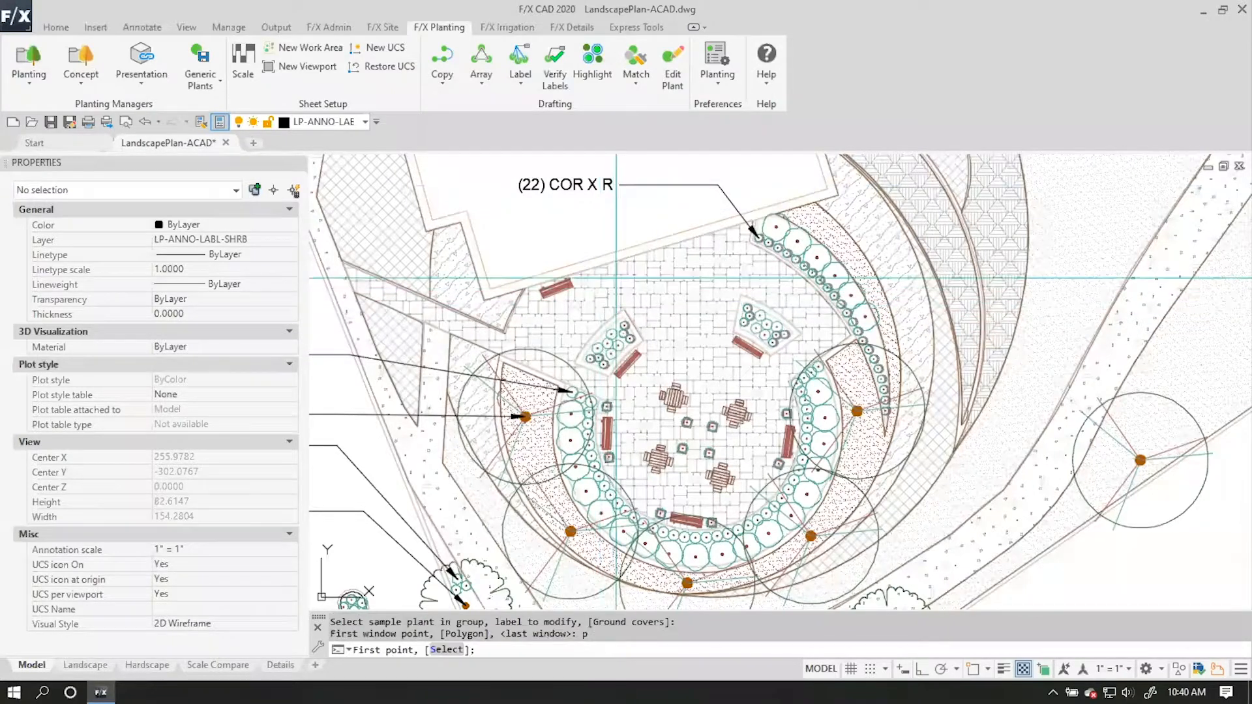
{"action": "key", "text": "Return"}
{"action": "left_click", "coordinate": [618, 265]}
{"action": "left_click", "coordinate": [562, 345]}
{"action": "left_click", "coordinate": [571, 386]}
{"action": "left_click", "coordinate": [703, 370]}
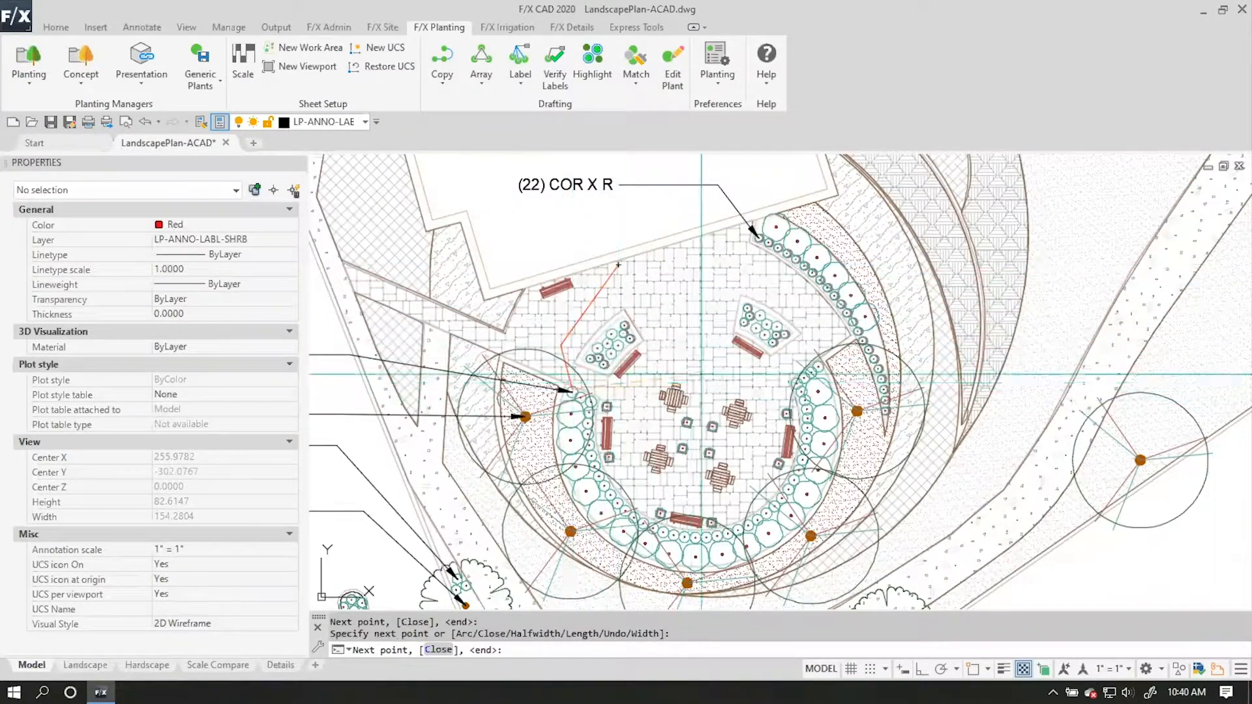
{"action": "left_click", "coordinate": [816, 322]}
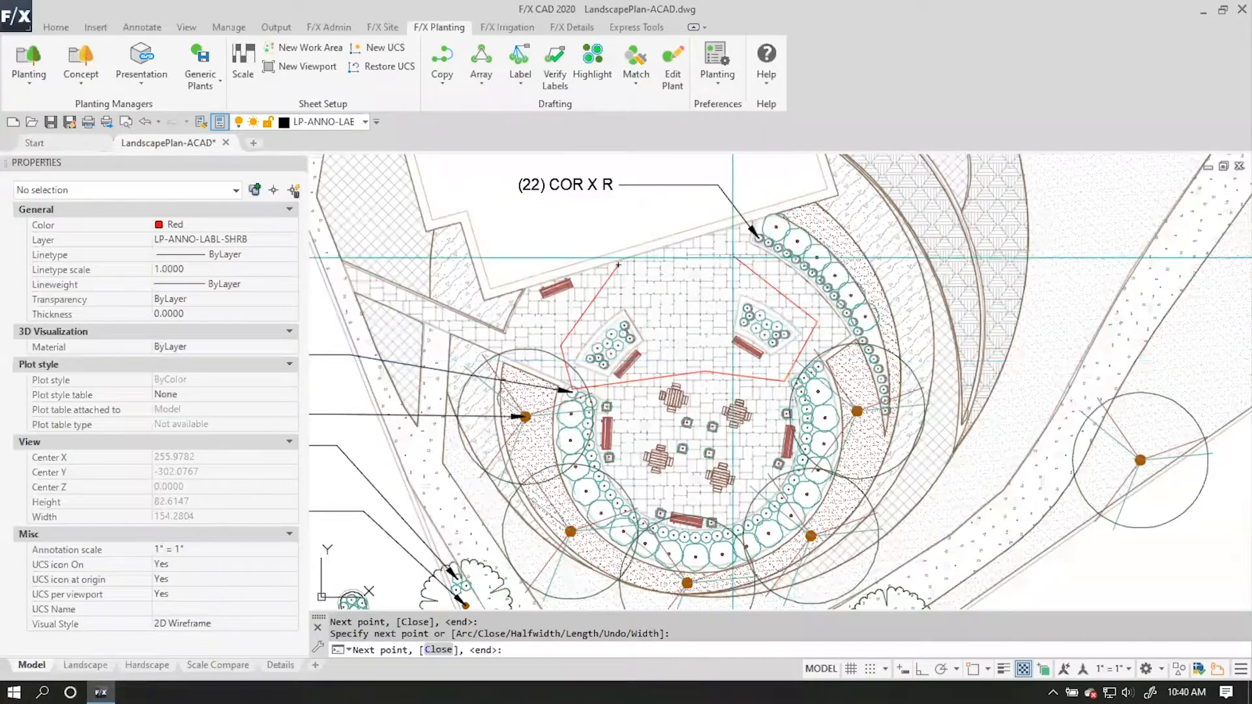
{"action": "key", "text": "Return"}
{"action": "left_click", "coordinate": [572, 235]}
{"action": "left_click", "coordinate": [557, 235]}
{"action": "key", "text": "Return"}
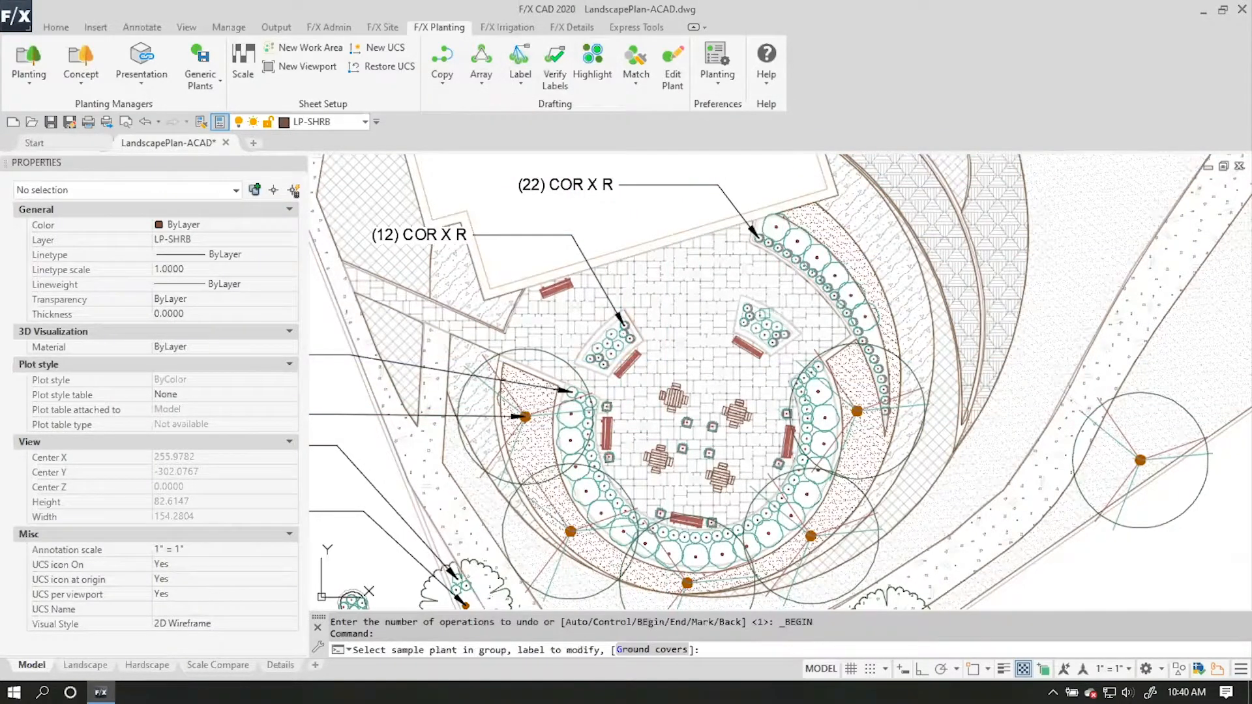
Label the HOS TAR plants scattered among the plaza furniture, using a window around the seating area and a callout to the northwest.
{"action": "left_click", "coordinate": [764, 313]}
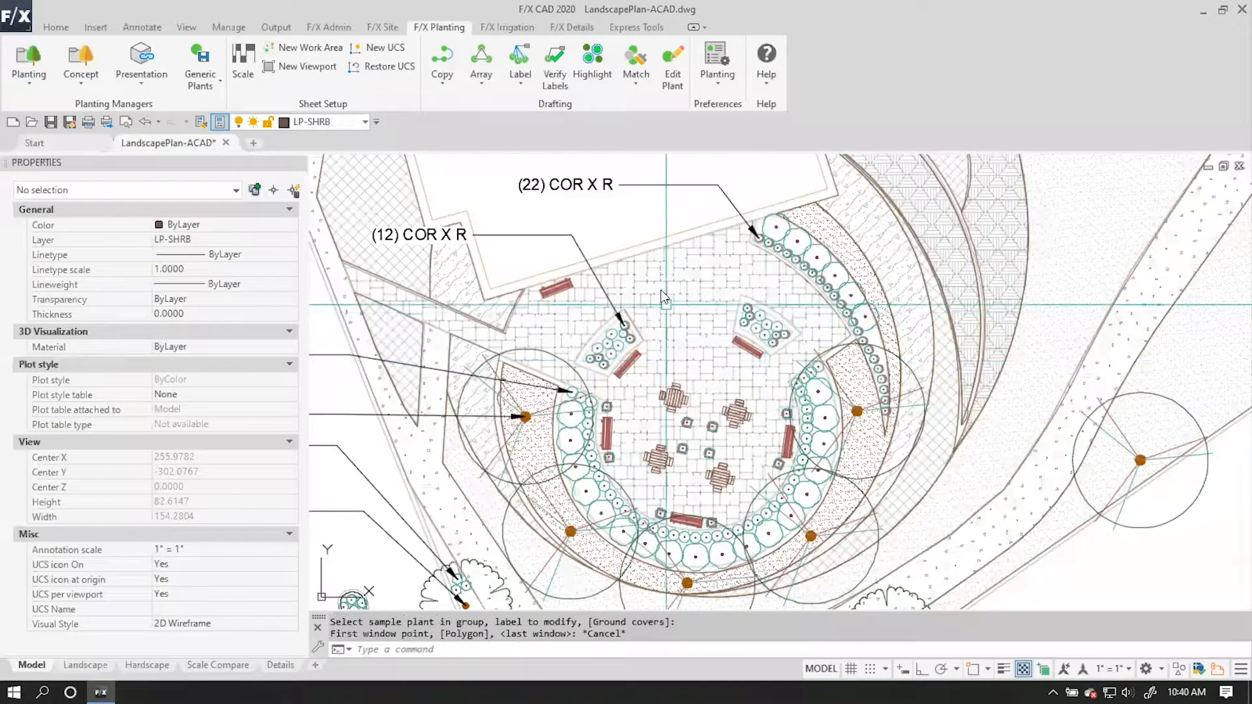
{"action": "left_click", "coordinate": [519, 58]}
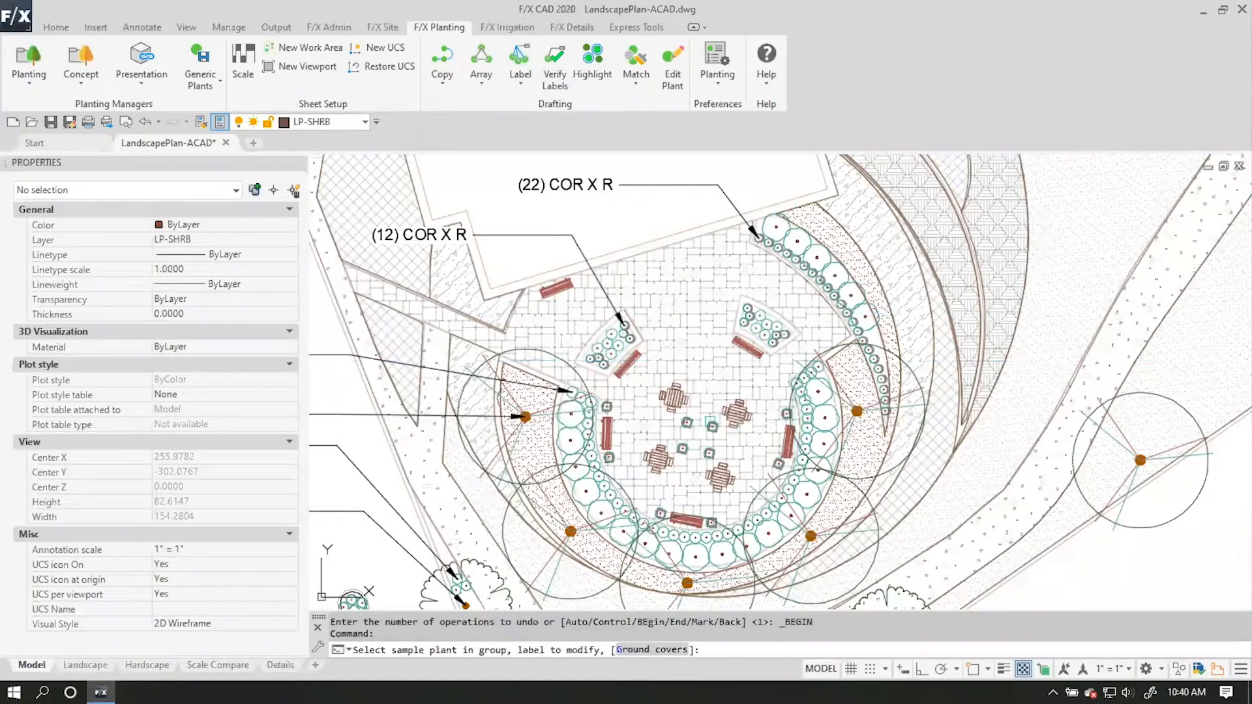
{"action": "left_click", "coordinate": [686, 421]}
{"action": "left_click", "coordinate": [550, 357]}
{"action": "left_click", "coordinate": [917, 547]}
{"action": "key", "text": "F8"}
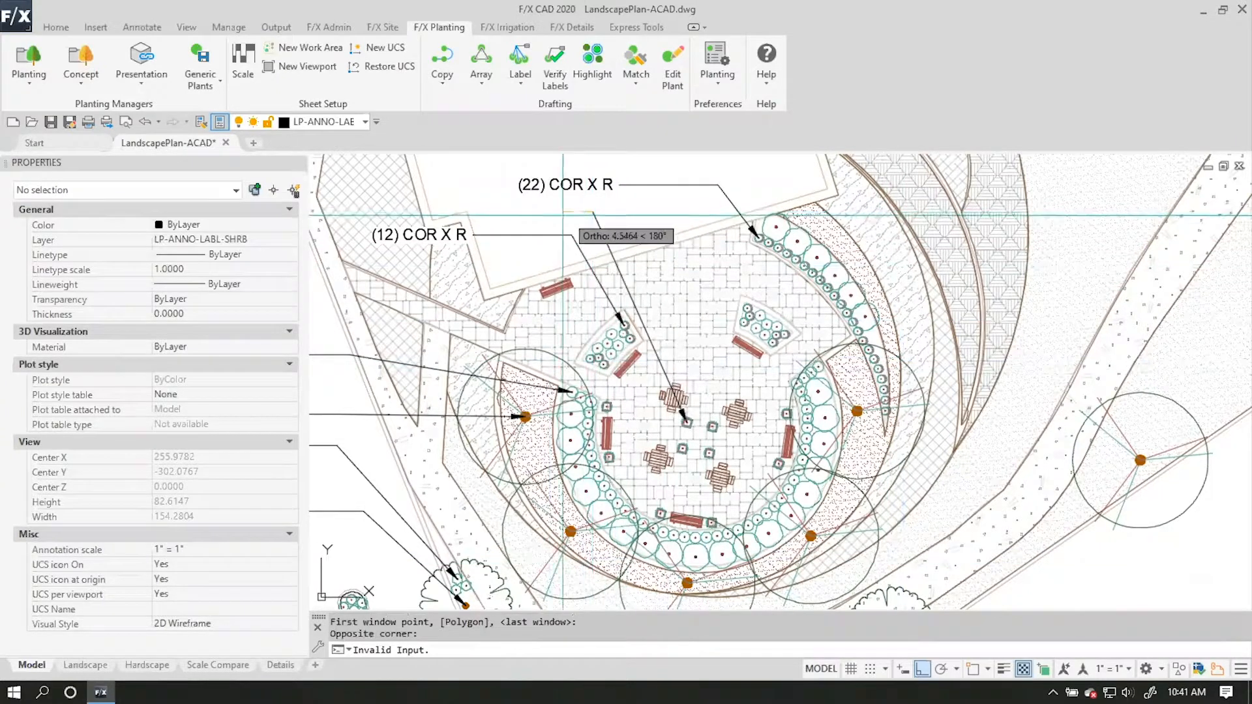
Label the CAR PRA ground cover west of the winding path and the adjoining DYM MAR ground cover beside the building.
{"action": "scroll", "coordinate": [710, 391], "scroll_direction": "down", "scroll_amount": 2}
{"action": "mouse_move", "coordinate": [705, 389]}
{"action": "middle_mouse_down"}
{"action": "mouse_move", "coordinate": [650, 328]}
{"action": "mouse_move", "coordinate": [540, 394]}
{"action": "middle_mouse_up"}
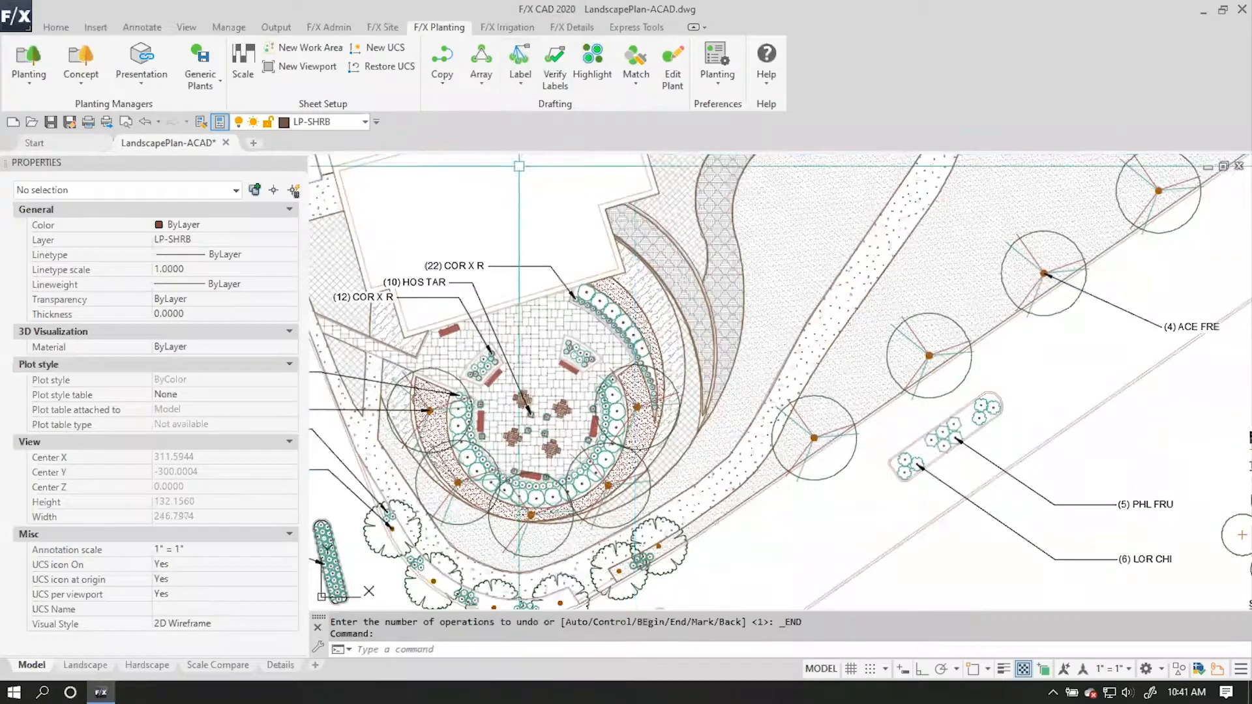
{"action": "mouse_move", "coordinate": [637, 244]}
{"action": "middle_mouse_down"}
{"action": "mouse_move", "coordinate": [541, 421]}
{"action": "mouse_move", "coordinate": [548, 502]}
{"action": "middle_mouse_up"}
{"action": "left_click", "coordinate": [515, 84]}
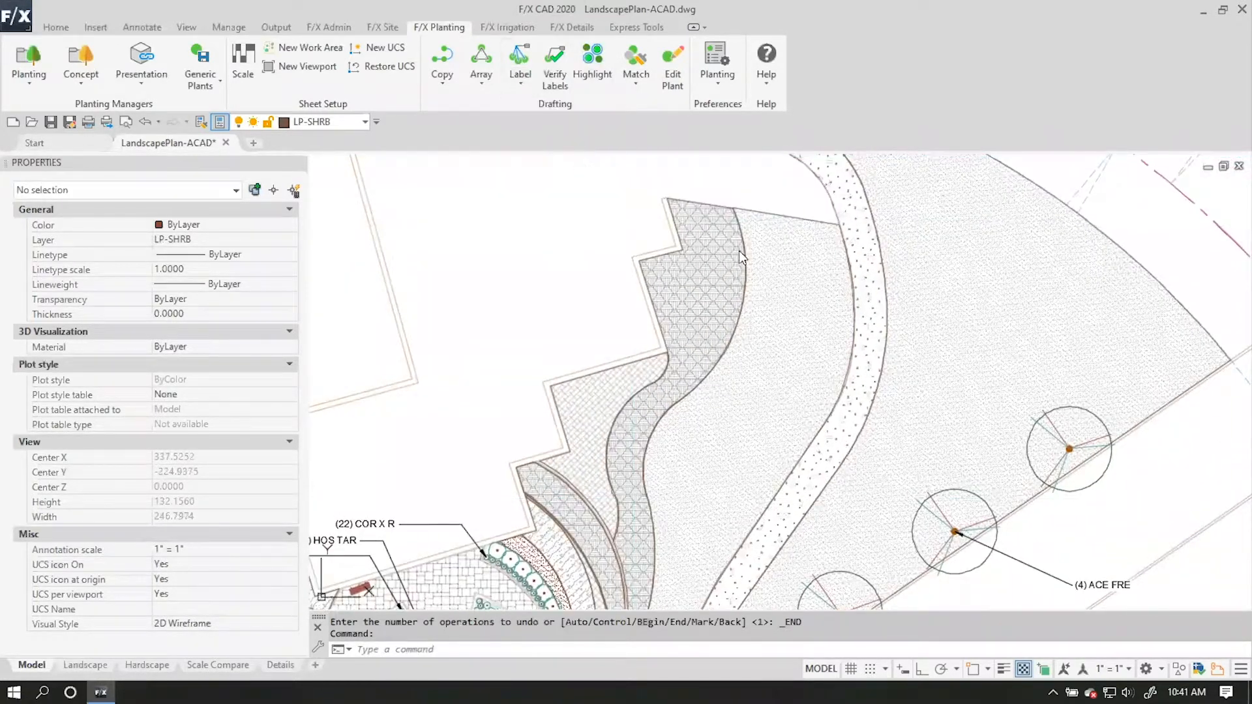
{"action": "left_click", "coordinate": [785, 248]}
{"action": "middle_click_drag", "start_coordinate": [716, 203], "coordinate": [762, 293]}
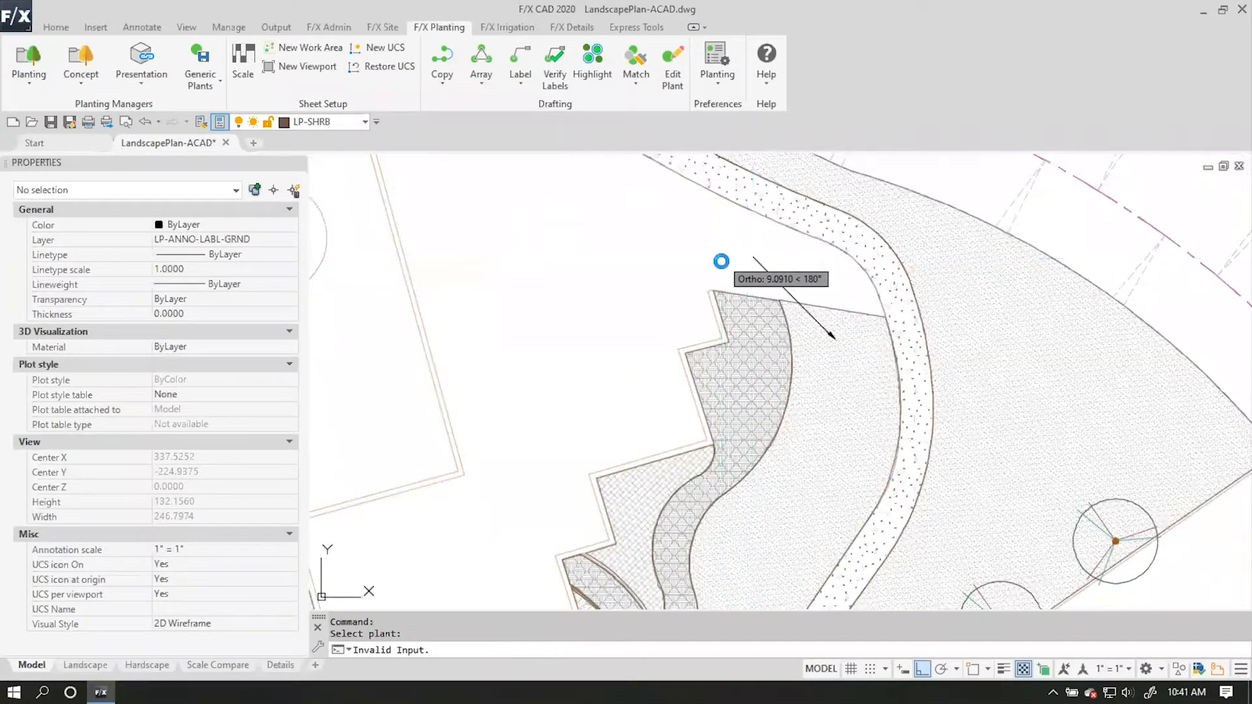
{"action": "left_click", "coordinate": [754, 257]}
{"action": "key", "text": "Return"}
{"action": "left_click", "coordinate": [757, 364]}
{"action": "left_click", "coordinate": [694, 302]}
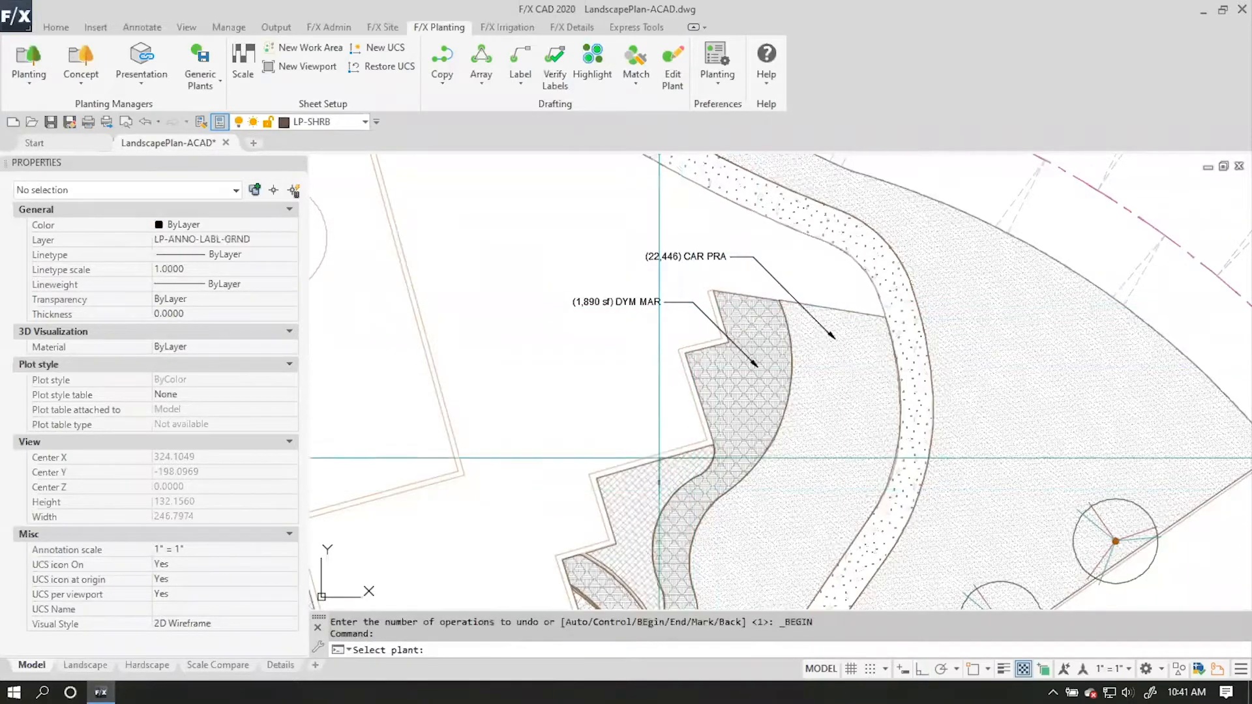
Label the LOL PER ground cover beside the building's stepped wall and the small DYM MAR bed south of it, with callouts to the northwest.
{"action": "left_click", "coordinate": [618, 407]}
{"action": "left_click", "coordinate": [589, 407]}
{"action": "scroll", "coordinate": [611, 402], "scroll_direction": "down", "scroll_amount": 2}
{"action": "middle_click_drag", "start_coordinate": [611, 403], "coordinate": [626, 248]}
{"action": "scroll", "coordinate": [634, 376], "scroll_direction": "up", "scroll_amount": 2}
{"action": "key", "text": "Return"}
{"action": "left_click", "coordinate": [622, 365]}
{"action": "left_click", "coordinate": [579, 304]}
{"action": "left_click", "coordinate": [572, 304]}
Label the curved FES SU3 band and the adjacent CAR PRA band northeast of the plaza, placing both callouts to the northwest.
{"action": "left_click", "coordinate": [607, 401]}
{"action": "left_click", "coordinate": [552, 354]}
{"action": "left_click", "coordinate": [545, 354]}
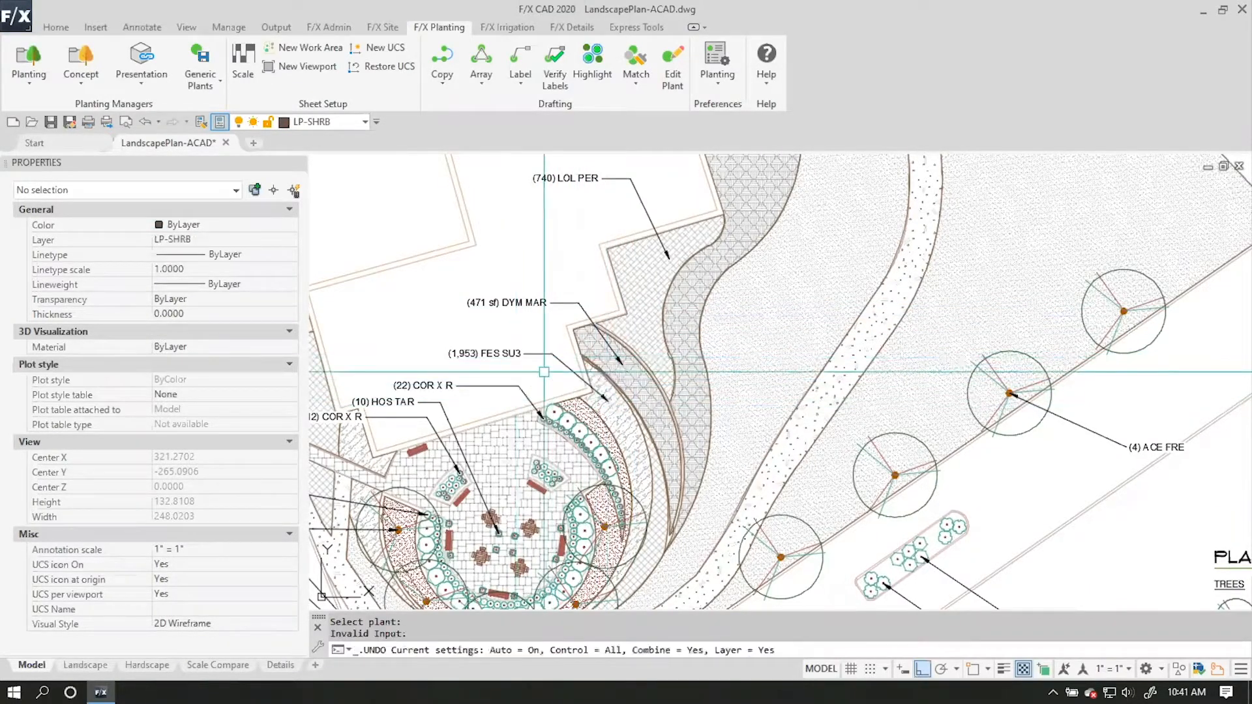
{"action": "left_click", "coordinate": [585, 412]}
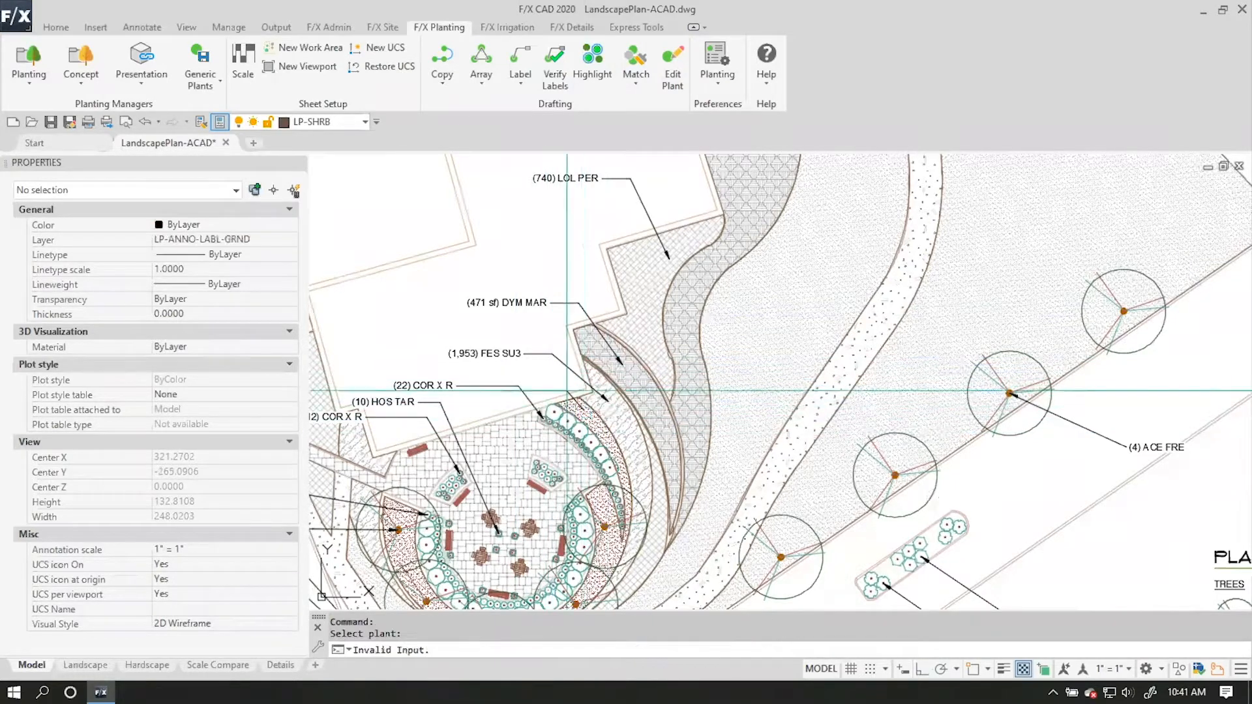
{"action": "left_click", "coordinate": [522, 373]}
{"action": "left_click", "coordinate": [520, 373]}
Label the THY SER ground cover east of the plaza, placing its callout to the southeast beyond the street edge.
{"action": "mouse_move", "coordinate": [709, 478]}
{"action": "middle_mouse_down"}
{"action": "mouse_move", "coordinate": [662, 401]}
{"action": "mouse_move", "coordinate": [651, 340]}
{"action": "mouse_move", "coordinate": [661, 401]}
{"action": "mouse_move", "coordinate": [711, 319]}
{"action": "middle_mouse_up"}
{"action": "key", "text": "Return"}
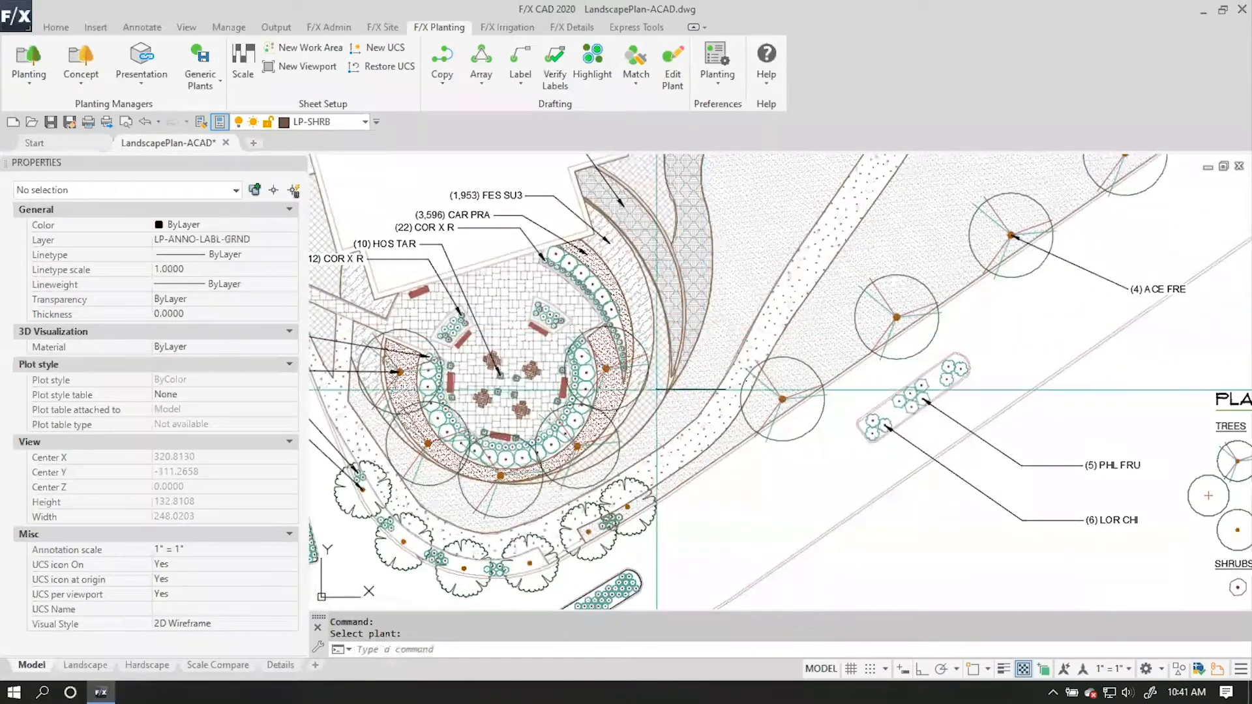
{"action": "left_click", "coordinate": [874, 561]}
Label the two THY SER ground cover areas northwest of the plaza beside the building, placing both callouts to the west.
{"action": "middle_click_drag", "start_coordinate": [732, 460], "coordinate": [981, 390]}
{"action": "middle_click_drag", "start_coordinate": [585, 281], "coordinate": [607, 416]}
{"action": "key", "text": "Return"}
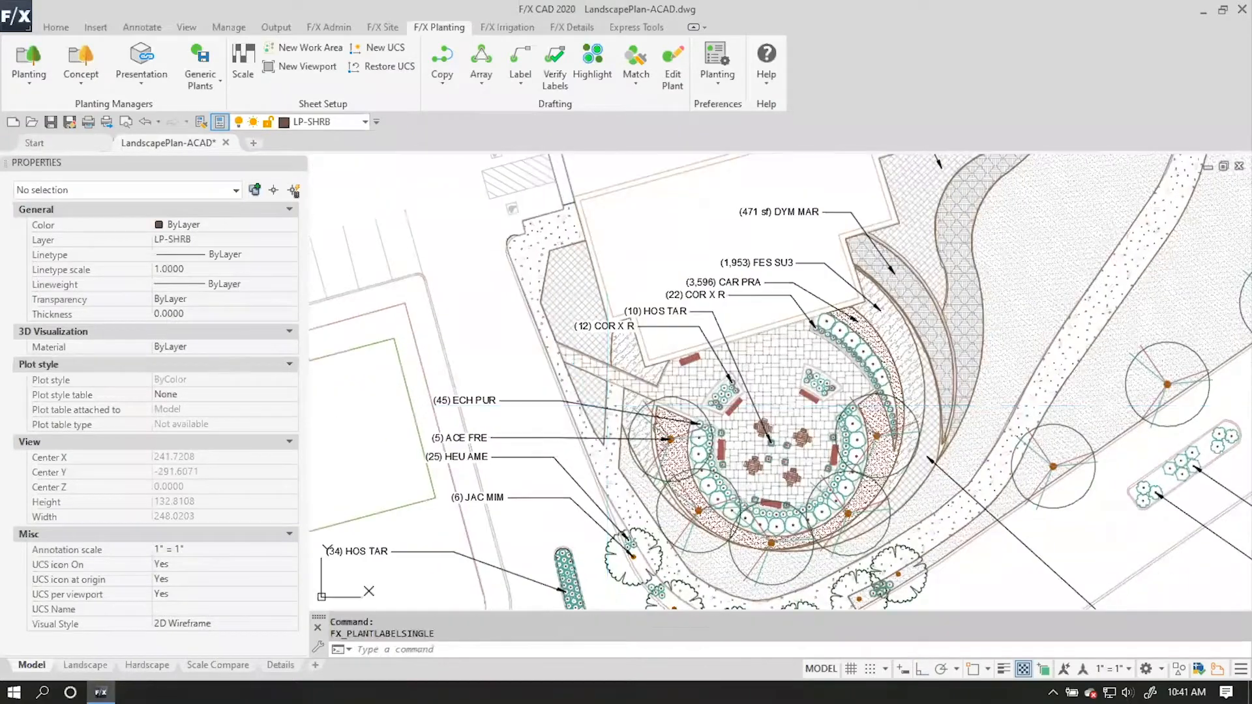
{"action": "left_click", "coordinate": [529, 356]}
{"action": "left_click", "coordinate": [515, 357]}
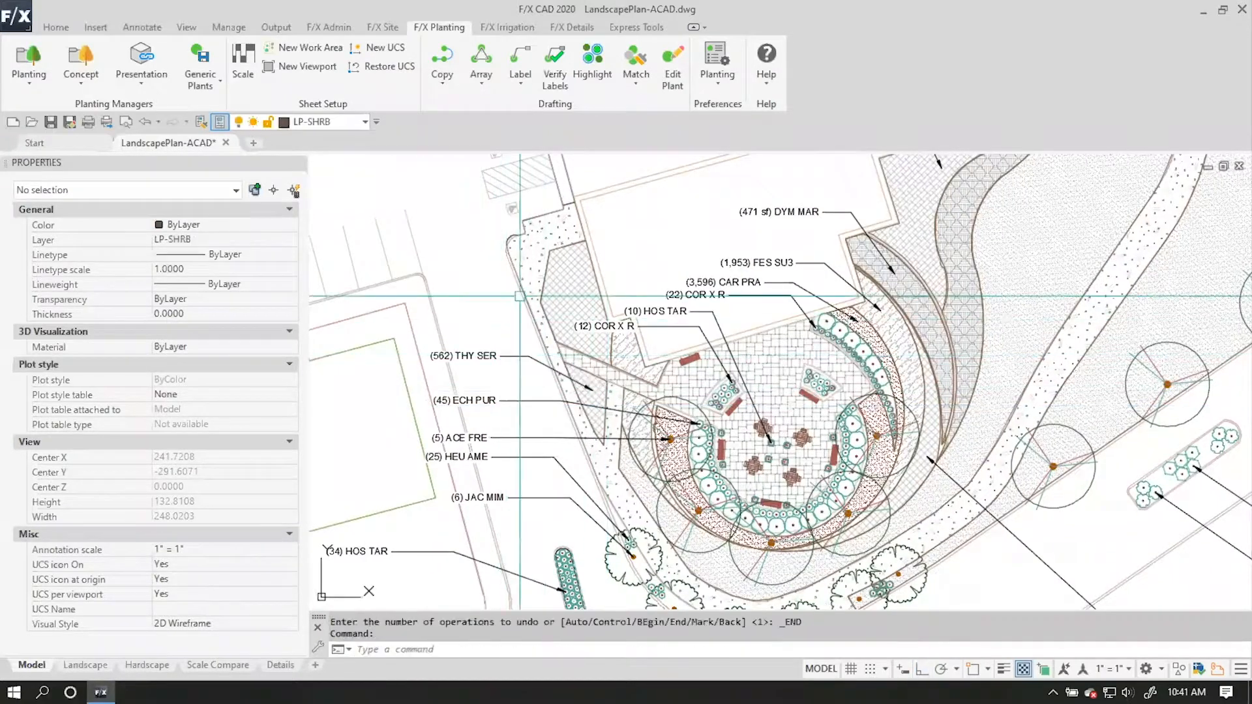
{"action": "left_click", "coordinate": [570, 307]}
{"action": "left_click", "coordinate": [512, 278]}
Label the CAR PRA ground cover ringing the plaza's southeast side, placing the callout to the southeast.
{"action": "scroll", "coordinate": [701, 448], "scroll_direction": "down", "scroll_amount": 2}
{"action": "mouse_move", "coordinate": [701, 447]}
{"action": "middle_mouse_down"}
{"action": "mouse_move", "coordinate": [557, 280]}
{"action": "mouse_move", "coordinate": [479, 308]}
{"action": "mouse_move", "coordinate": [493, 297]}
{"action": "middle_mouse_up"}
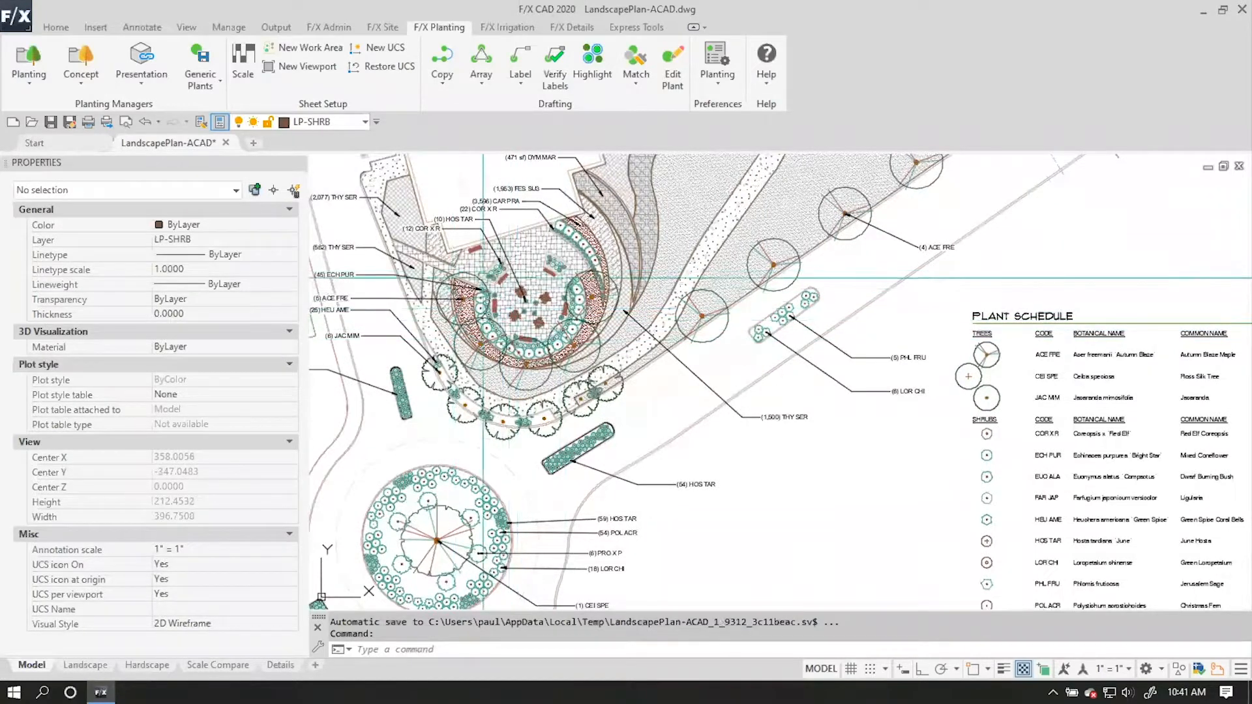
{"action": "key", "text": "Return"}
{"action": "scroll", "coordinate": [562, 307], "scroll_direction": "up", "scroll_amount": 4}
{"action": "left_click", "coordinate": [626, 354]}
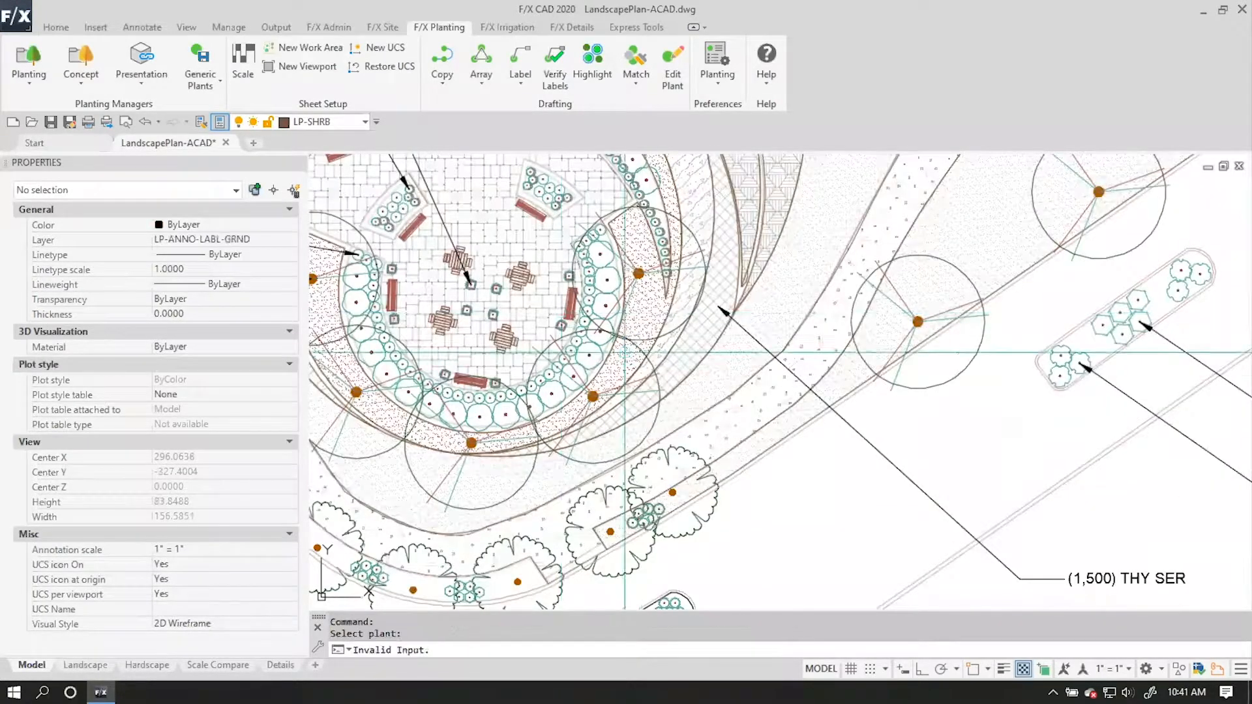
{"action": "left_click", "coordinate": [787, 535]}
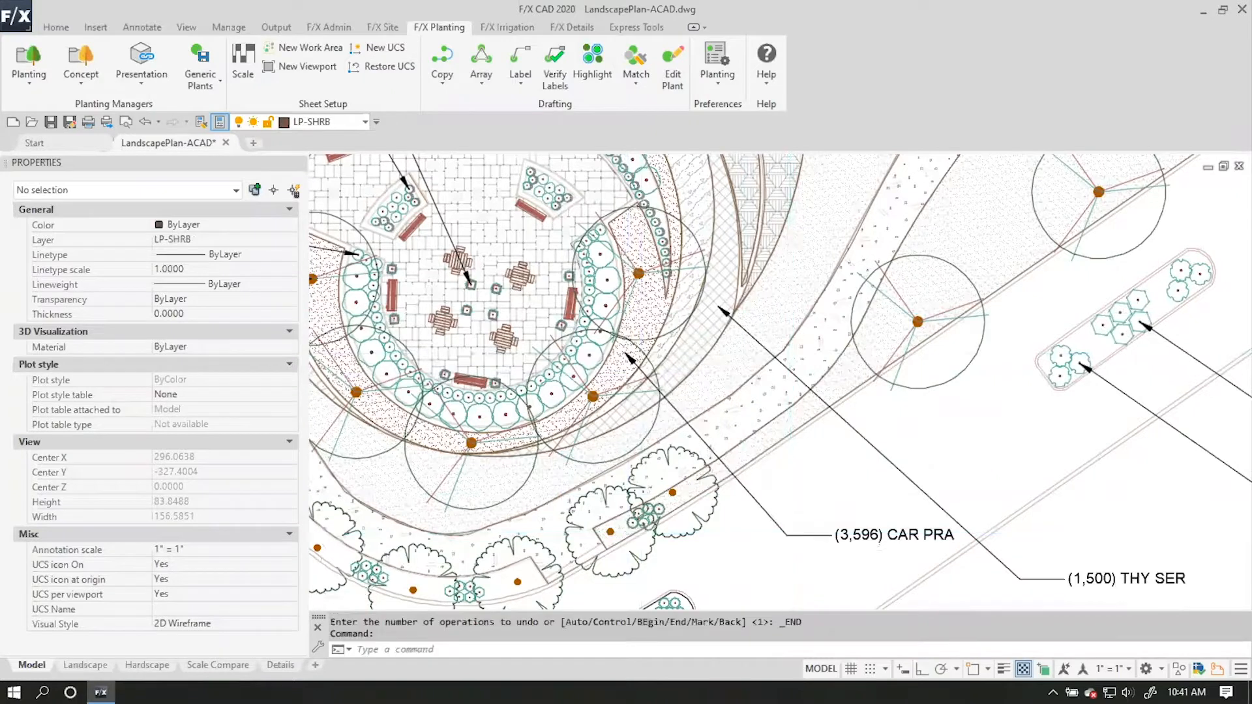
Verify the plant labels across the drawing to highlight unlabeled plants and plants labeled more than once.
{"action": "scroll", "coordinate": [792, 466], "scroll_direction": "down", "scroll_amount": 2}
{"action": "middle_click_drag", "start_coordinate": [754, 433], "coordinate": [691, 198]}
{"action": "scroll", "coordinate": [732, 338], "scroll_direction": "down", "scroll_amount": 2}
{"action": "scroll", "coordinate": [721, 374], "scroll_direction": "down", "scroll_amount": 2}
{"action": "mouse_move", "coordinate": [750, 393]}
{"action": "middle_mouse_down"}
{"action": "mouse_move", "coordinate": [693, 397]}
{"action": "mouse_move", "coordinate": [677, 464]}
{"action": "mouse_move", "coordinate": [683, 499]}
{"action": "mouse_move", "coordinate": [721, 537]}
{"action": "middle_mouse_up"}
{"action": "scroll", "coordinate": [644, 459], "scroll_direction": "up", "scroll_amount": 2}
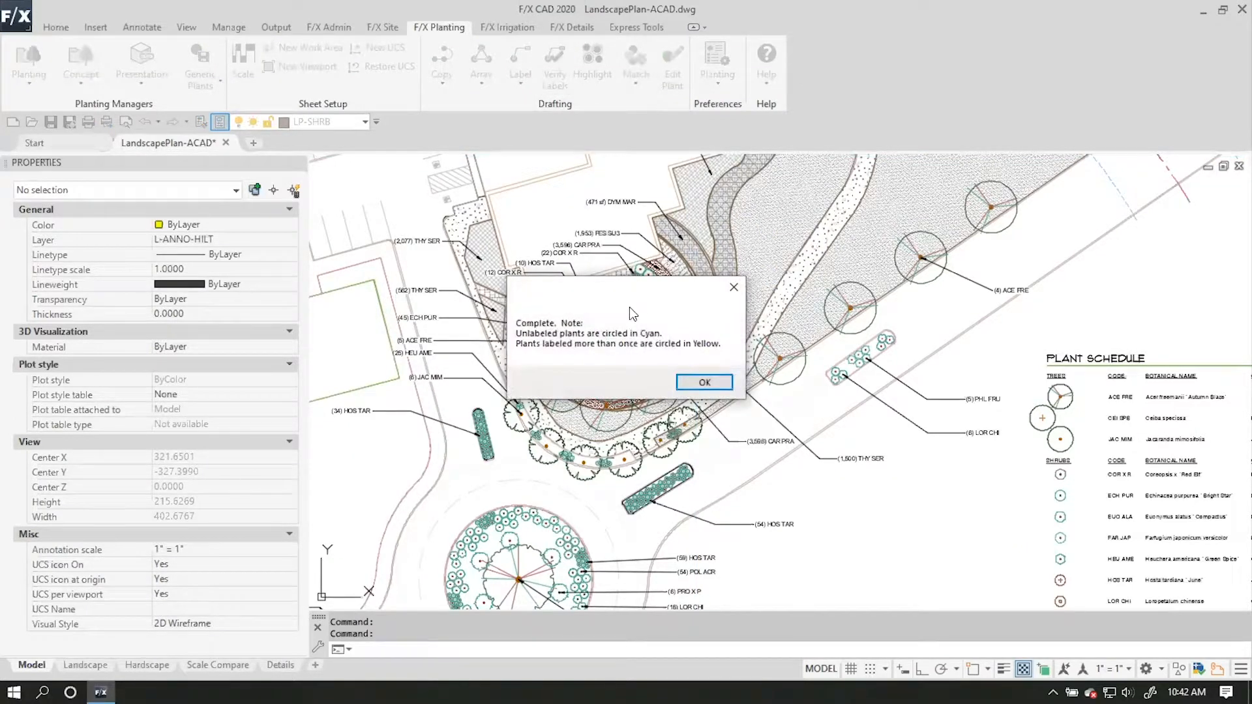
{"action": "left_click", "coordinate": [710, 381]}
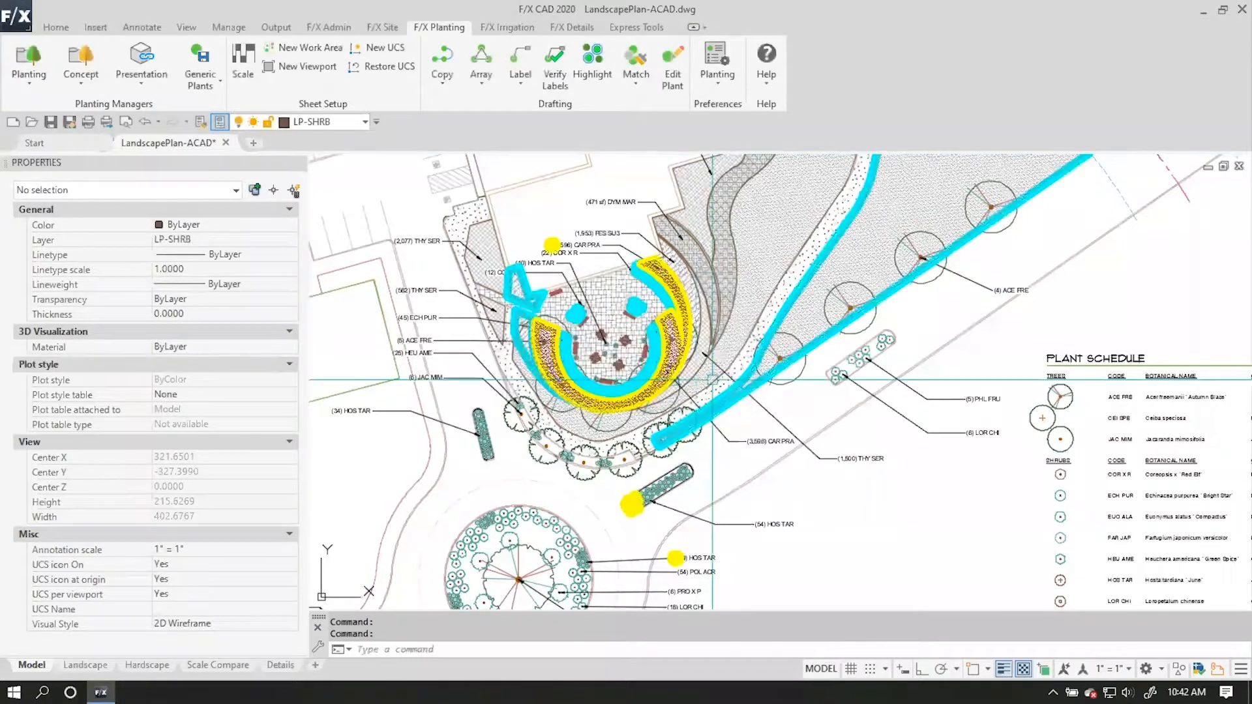
Label the large unlabeled CAR PRA ground cover east of the winding path, placing the callout to the southeast.
{"action": "mouse_move", "coordinate": [873, 358]}
{"action": "middle_mouse_down"}
{"action": "mouse_move", "coordinate": [717, 516]}
{"action": "mouse_move", "coordinate": [734, 499]}
{"action": "middle_mouse_up"}
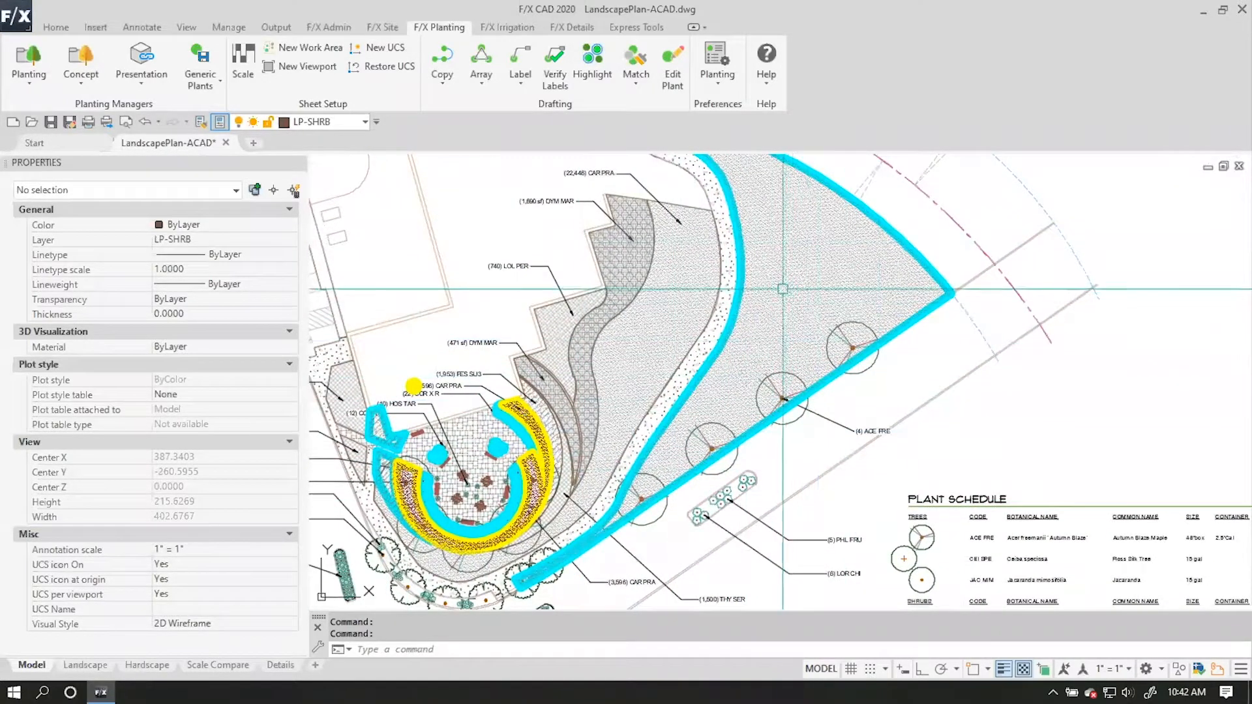
{"action": "left_click", "coordinate": [519, 60]}
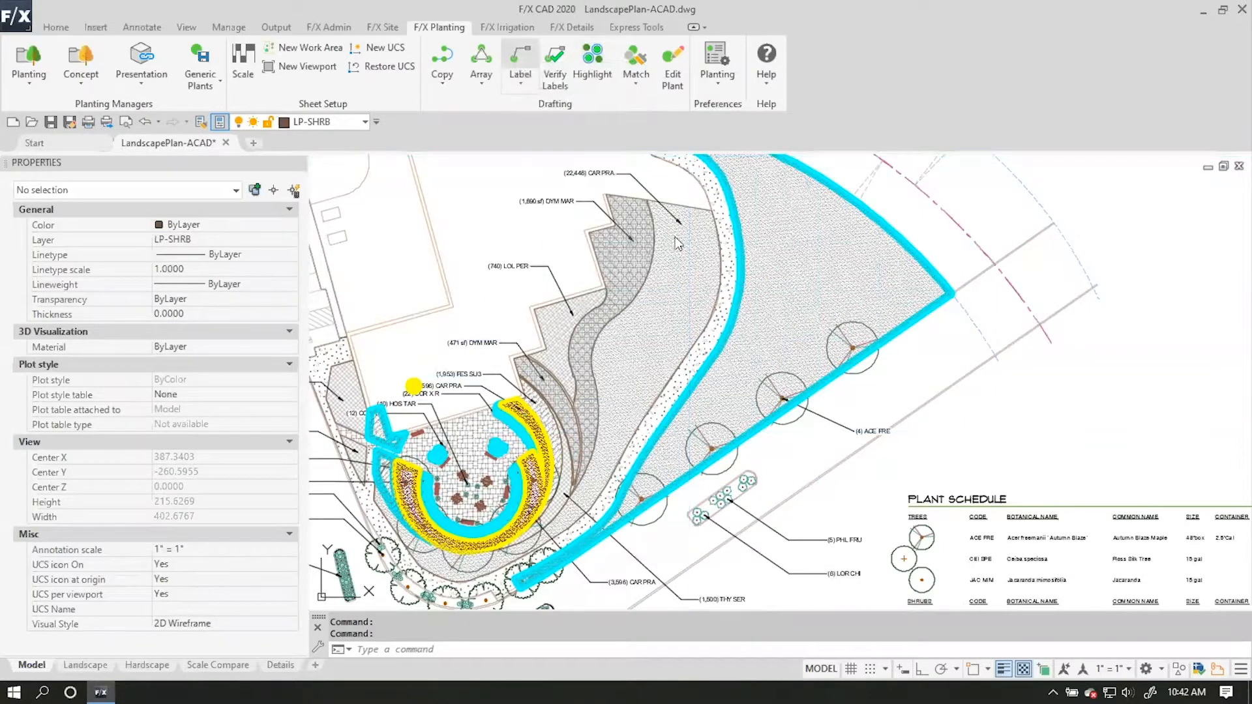
{"action": "left_click", "coordinate": [802, 349]}
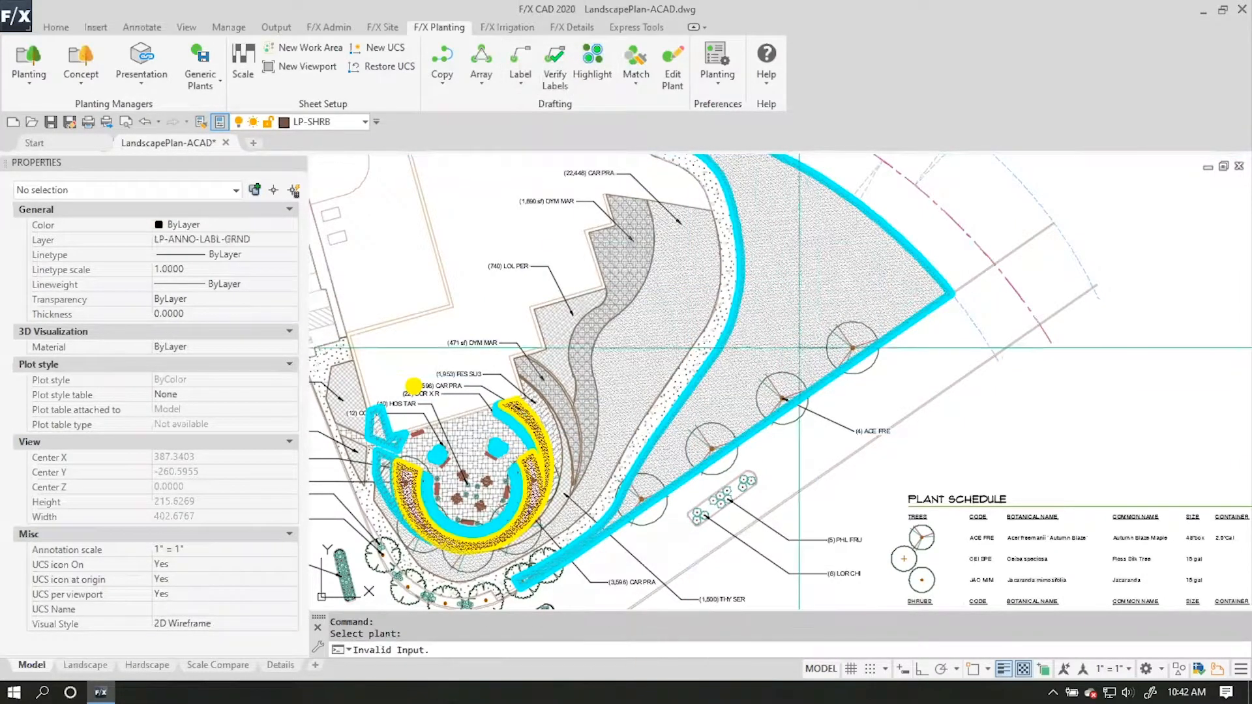
{"action": "key", "text": "Escape"}
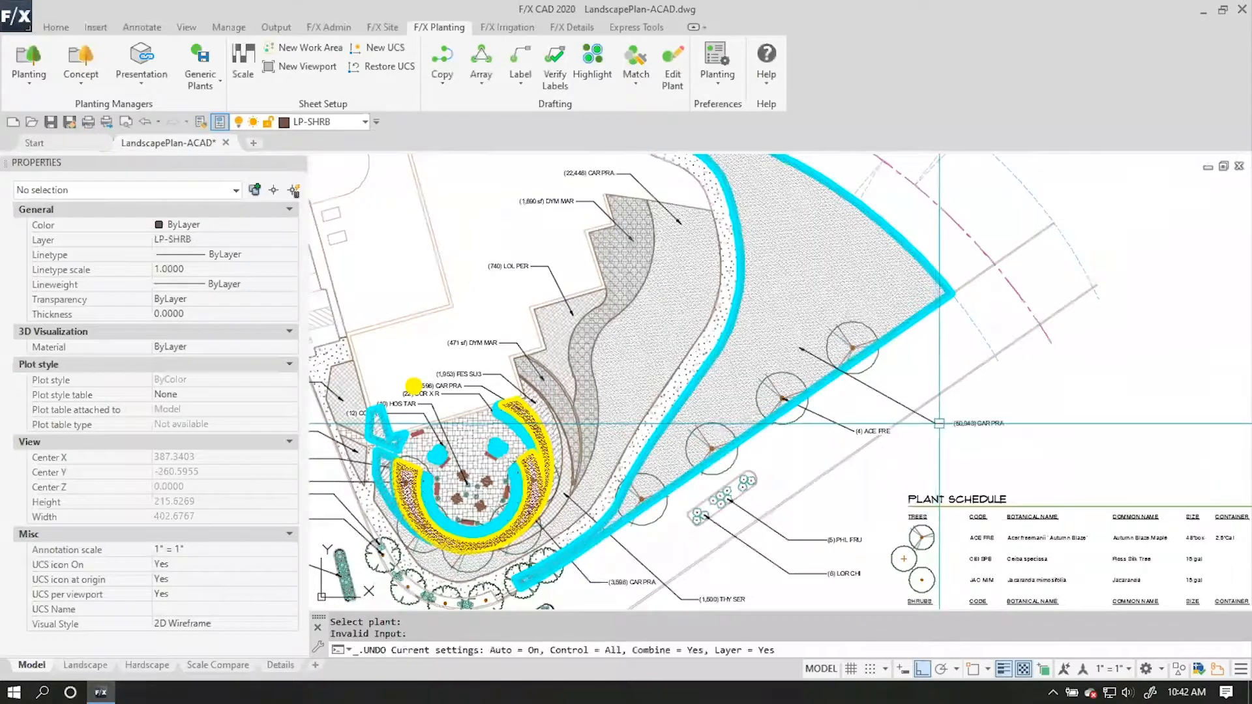
Label the two unlabeled FES SU3 ground cover areas on the plaza's west side, placing both callouts to the west.
{"action": "scroll", "coordinate": [525, 346], "scroll_direction": "up", "scroll_amount": 4}
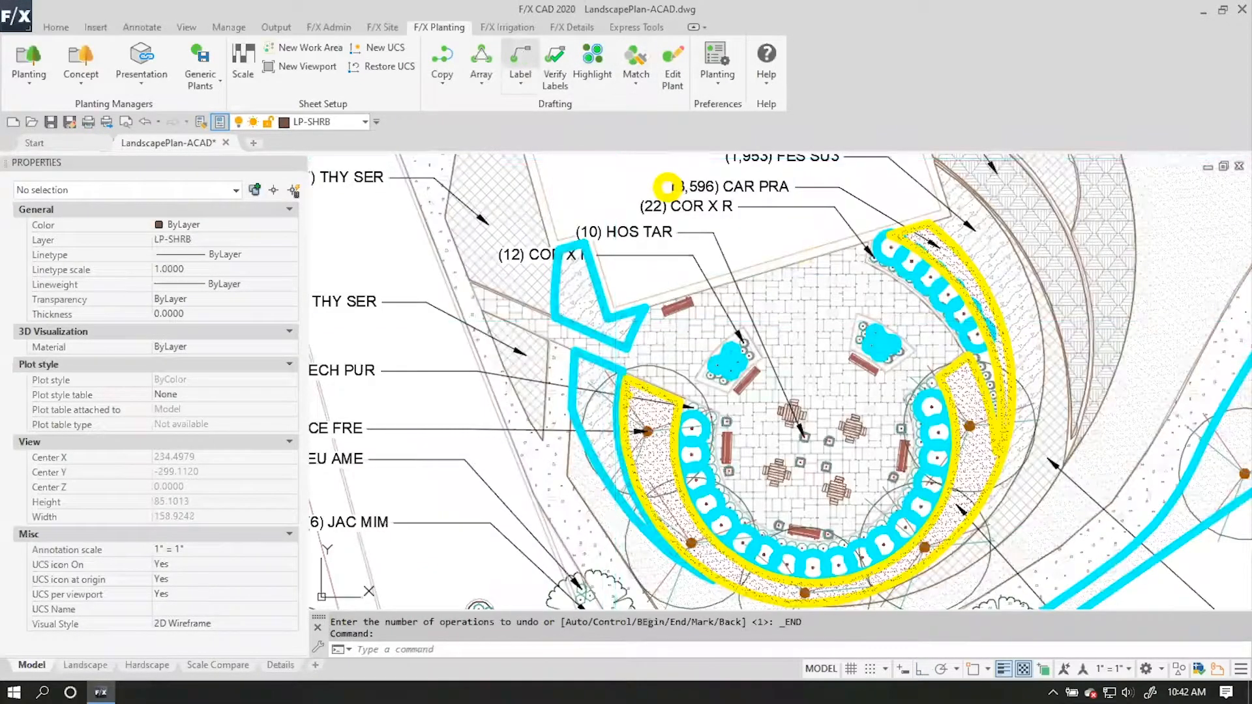
{"action": "left_click", "coordinate": [576, 302]}
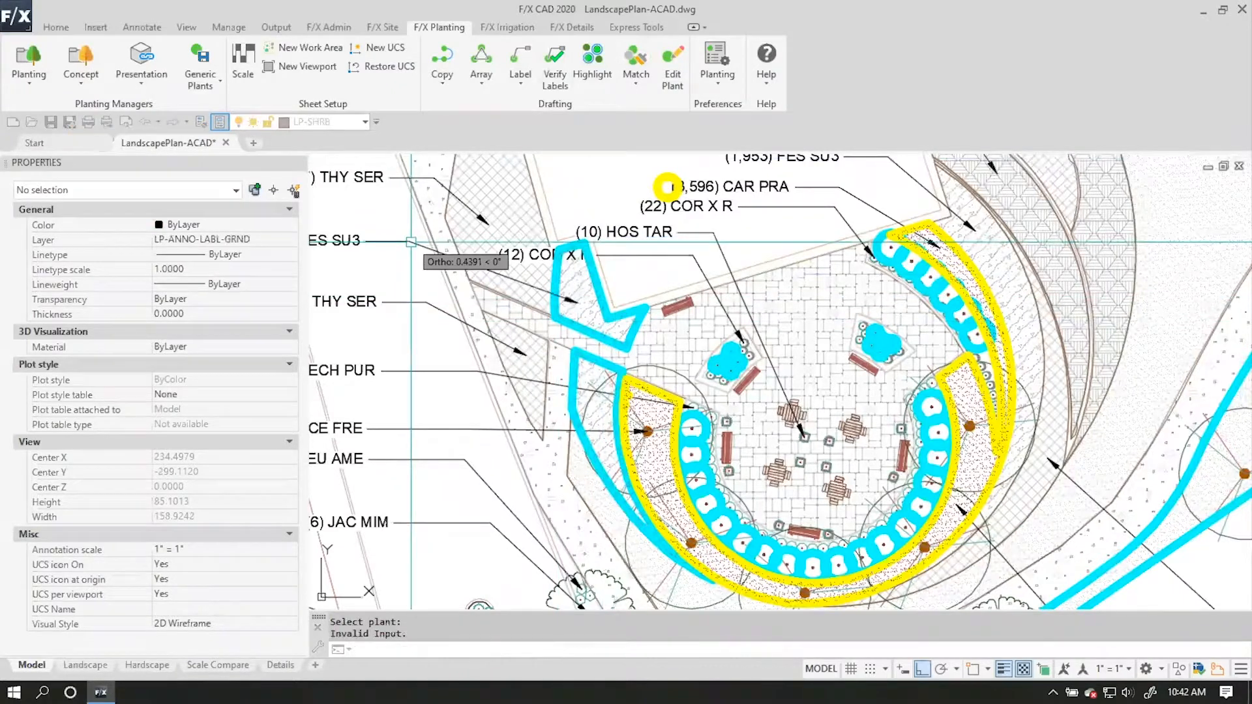
{"action": "key", "text": "Escape"}
{"action": "mouse_move", "coordinate": [602, 420]}
{"action": "middle_mouse_down"}
{"action": "mouse_move", "coordinate": [624, 333]}
{"action": "mouse_move", "coordinate": [655, 288]}
{"action": "middle_mouse_up"}
{"action": "left_click", "coordinate": [655, 285]}
{"action": "left_click", "coordinate": [504, 268]}
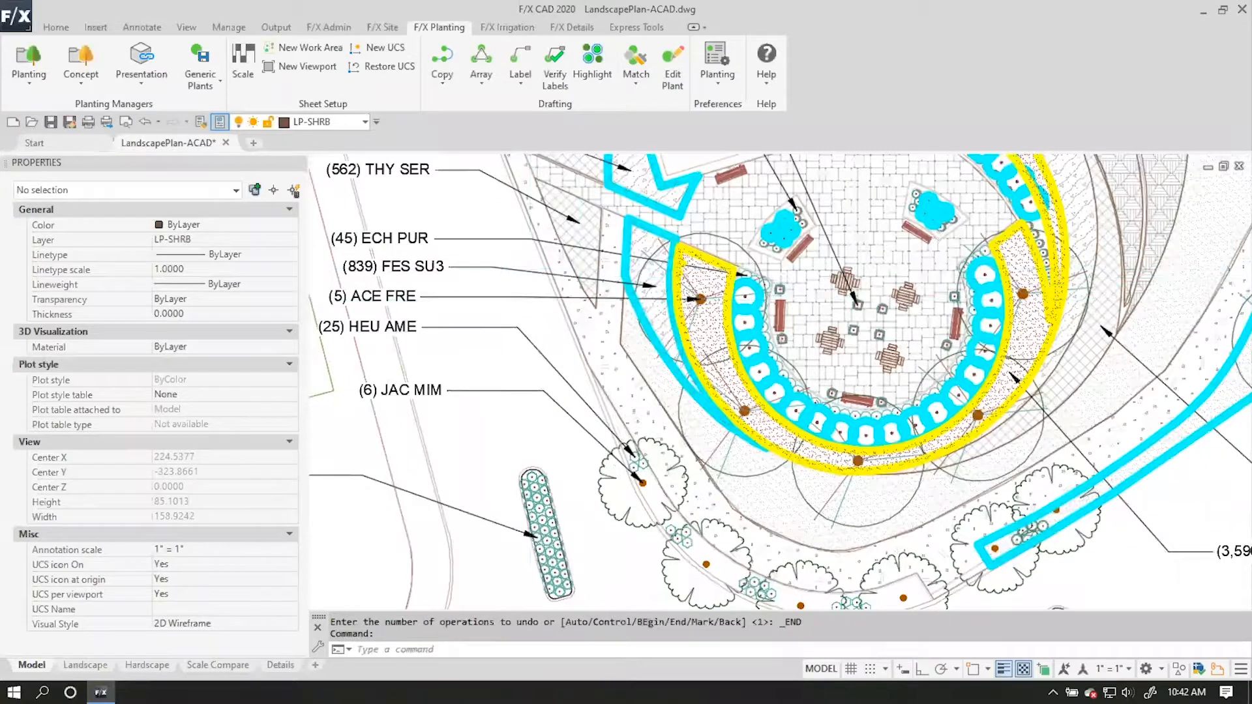
{"action": "scroll", "coordinate": [592, 281], "scroll_direction": "down", "scroll_amount": 4}
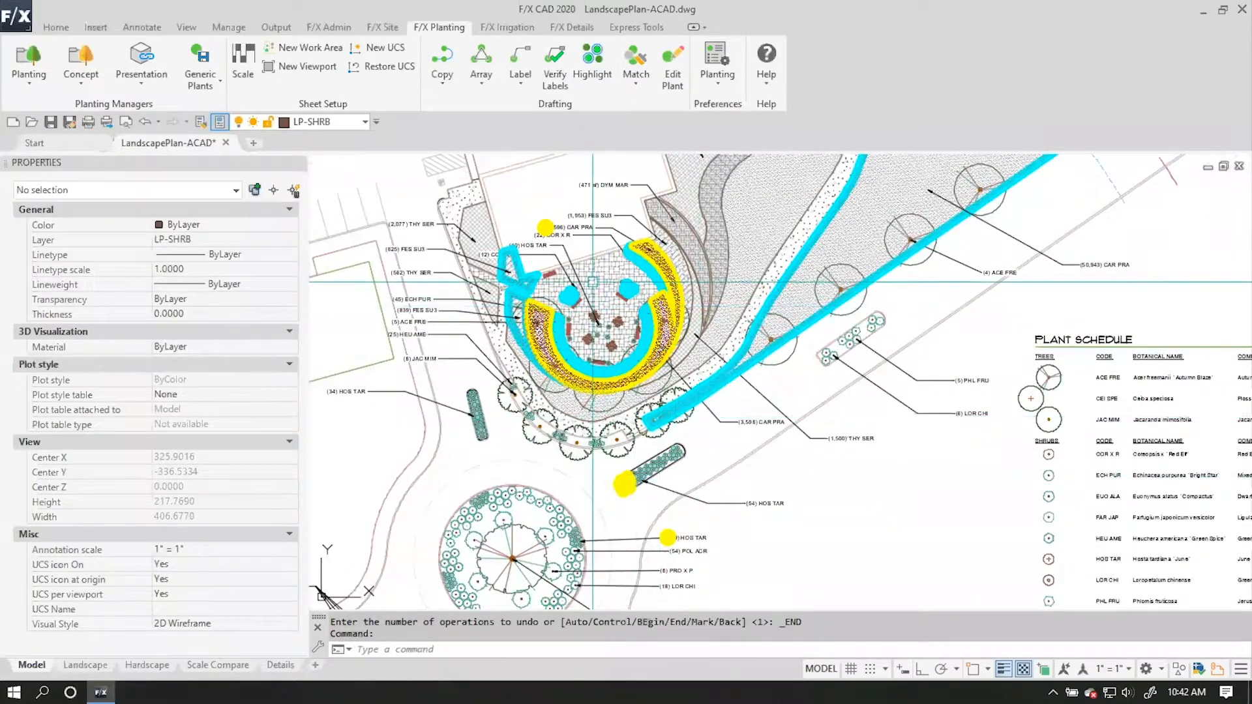
{"action": "scroll", "coordinate": [592, 281], "scroll_direction": "up", "scroll_amount": 10}
{"action": "key", "text": "Return"}
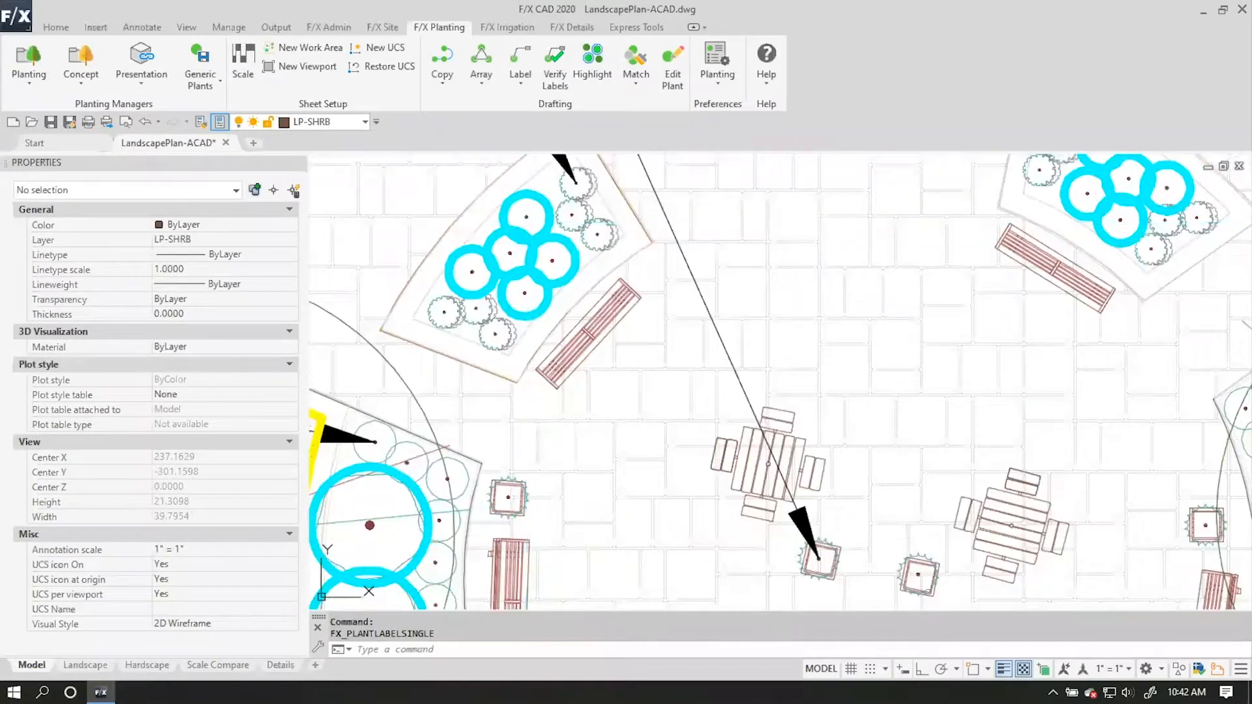
{"action": "scroll", "coordinate": [473, 307], "scroll_direction": "down", "scroll_amount": 5}
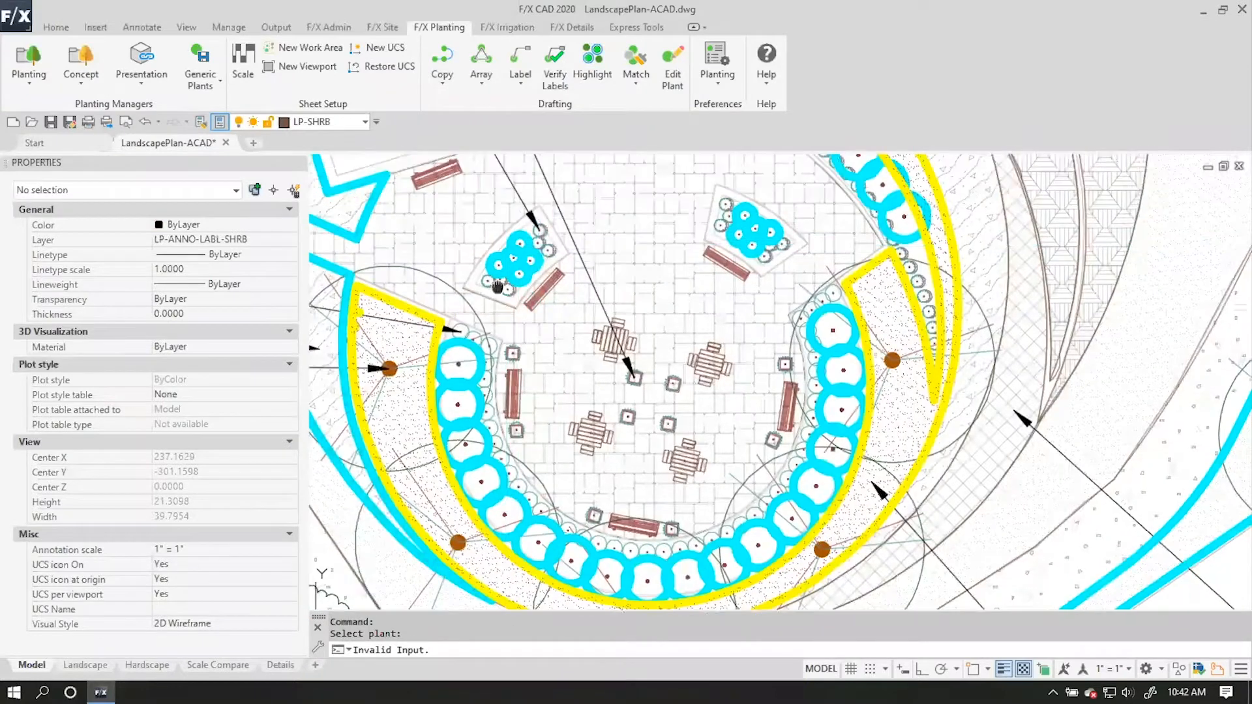
{"action": "key", "text": "Escape"}
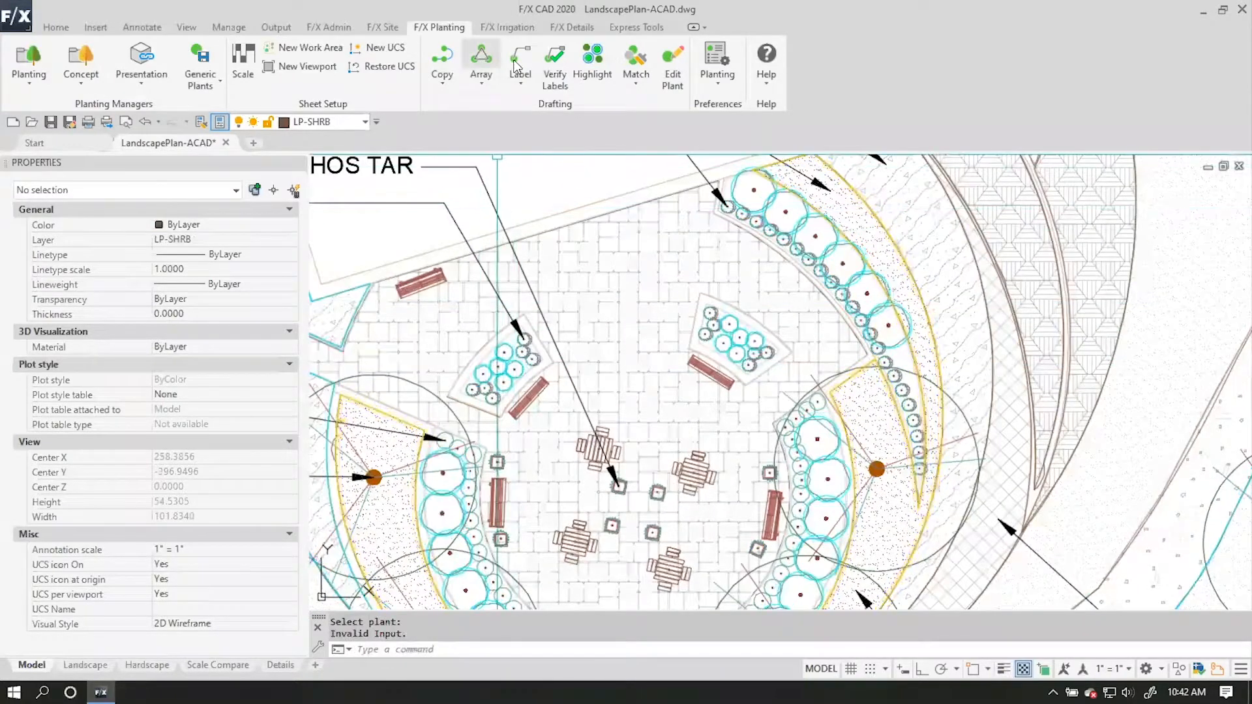
Label the FAR JAP shrubs in the two small plaza beds as one group, using a window around both beds and a callout to the northwest.
{"action": "left_click", "coordinate": [521, 83]}
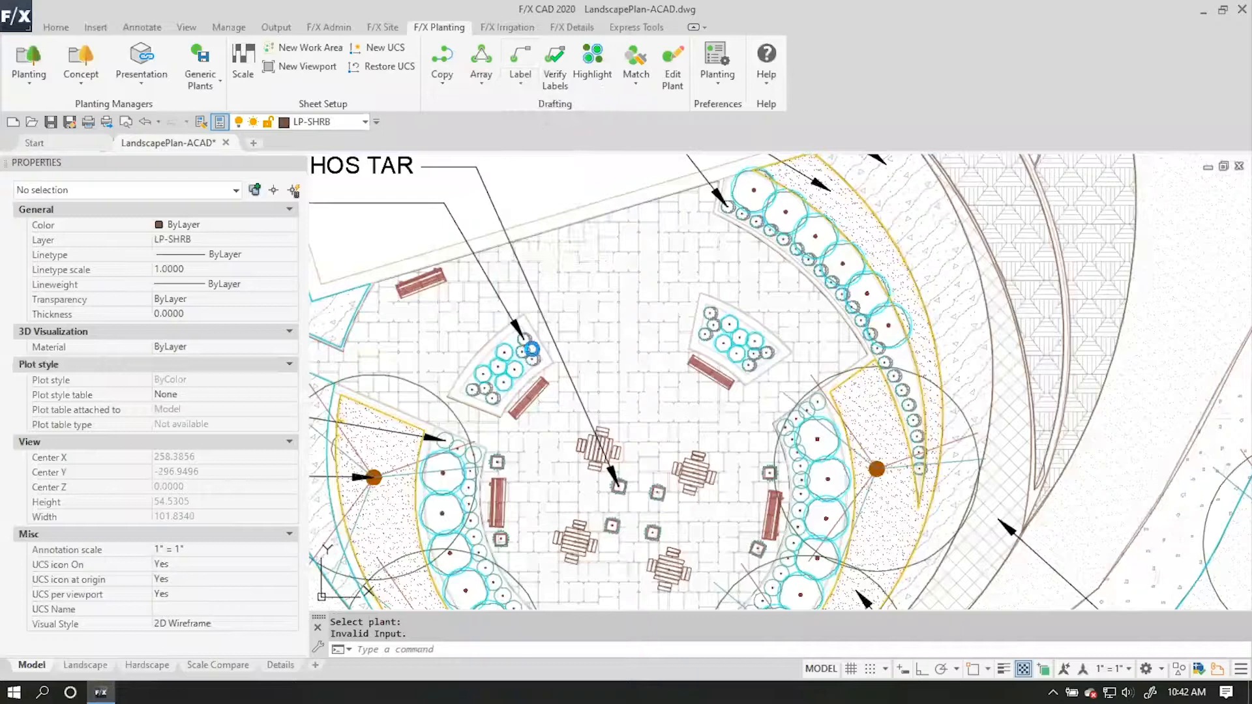
{"action": "left_click", "coordinate": [508, 350]}
{"action": "left_click", "coordinate": [418, 259]}
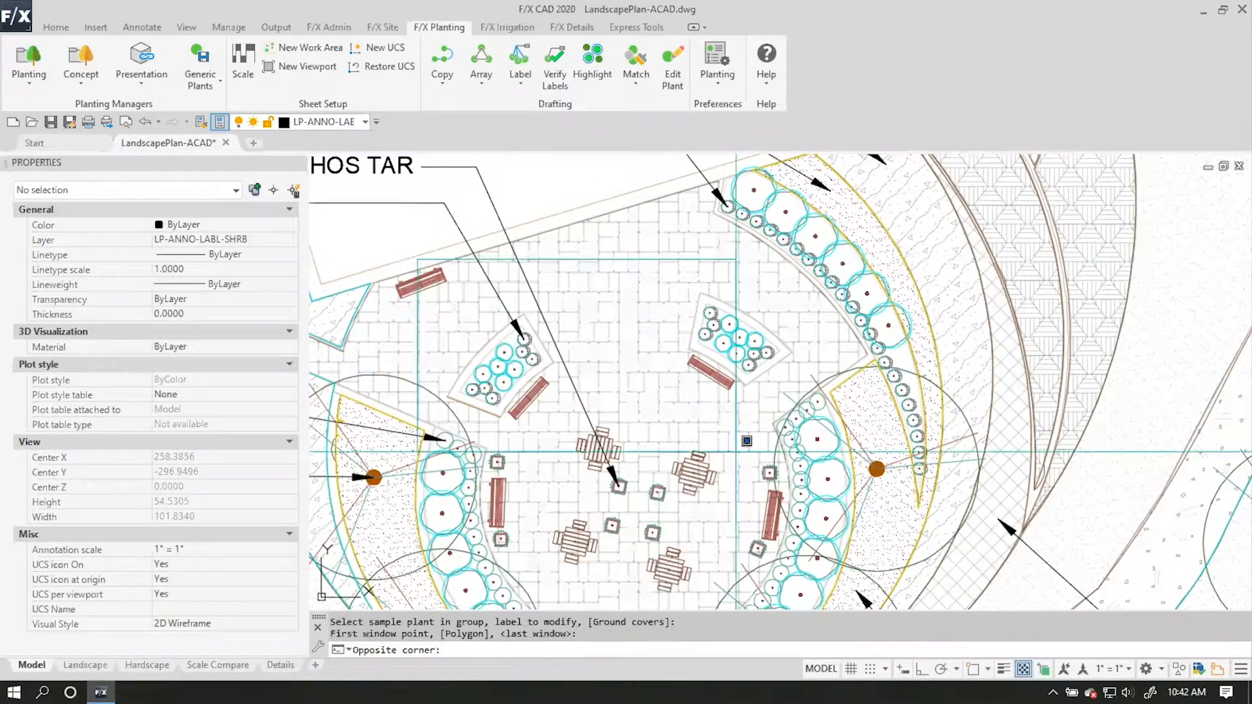
{"action": "left_click", "coordinate": [778, 441]}
{"action": "mouse_move", "coordinate": [636, 381]}
{"action": "middle_mouse_down"}
{"action": "mouse_move", "coordinate": [670, 424]}
{"action": "mouse_move", "coordinate": [918, 499]}
{"action": "middle_mouse_up"}
{"action": "middle_click_drag", "start_coordinate": [473, 382], "coordinate": [654, 402]}
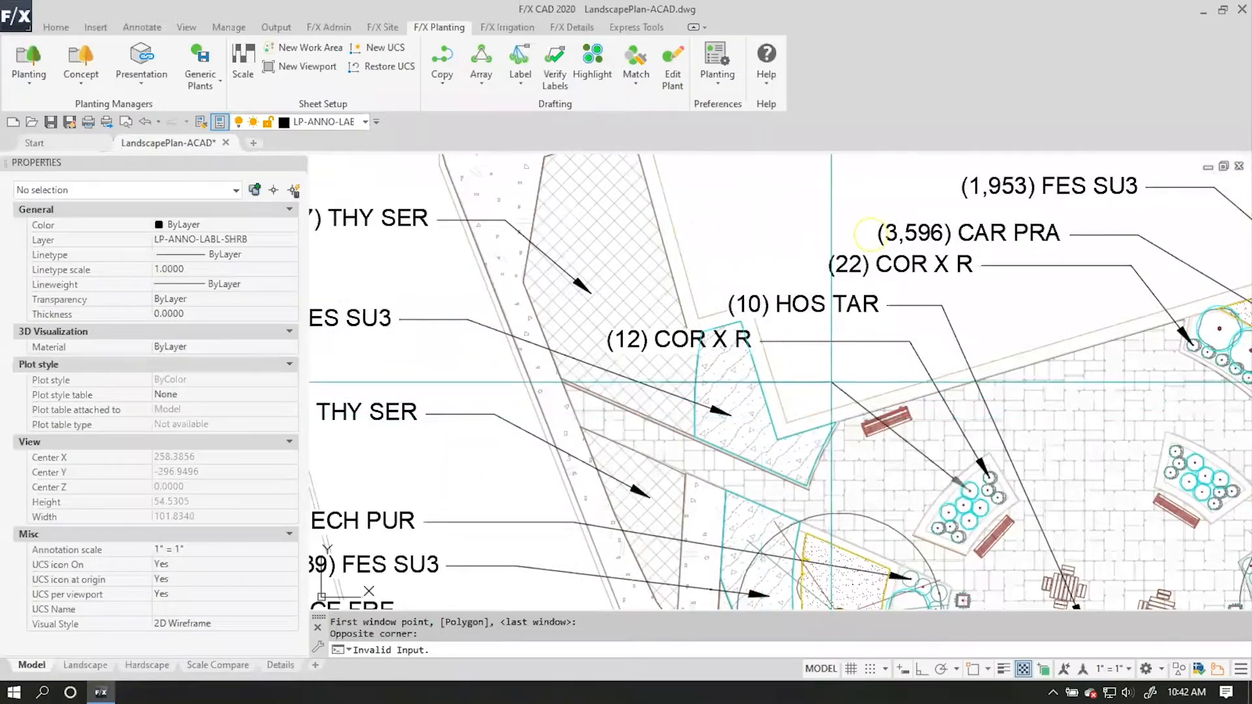
{"action": "left_click", "coordinate": [866, 378]}
{"action": "middle_click_drag", "start_coordinate": [867, 378], "coordinate": [736, 260]}
{"action": "scroll", "coordinate": [811, 410], "scroll_direction": "down", "scroll_amount": 2}
{"action": "key", "text": "Return"}
Delete the duplicate CAR PRA callout north of the plaza, above the COR X R callout.
{"action": "mouse_move", "coordinate": [987, 496]}
{"action": "middle_mouse_down"}
{"action": "mouse_move", "coordinate": [892, 390]}
{"action": "mouse_move", "coordinate": [734, 319]}
{"action": "middle_mouse_up"}
{"action": "mouse_move", "coordinate": [902, 226]}
{"action": "middle_mouse_down"}
{"action": "mouse_move", "coordinate": [864, 241]}
{"action": "mouse_move", "coordinate": [767, 358]}
{"action": "middle_mouse_up"}
{"action": "mouse_move", "coordinate": [674, 536]}
{"action": "middle_mouse_down"}
{"action": "mouse_move", "coordinate": [702, 528]}
{"action": "mouse_move", "coordinate": [764, 637]}
{"action": "middle_mouse_up"}
{"action": "left_click", "coordinate": [517, 280]}
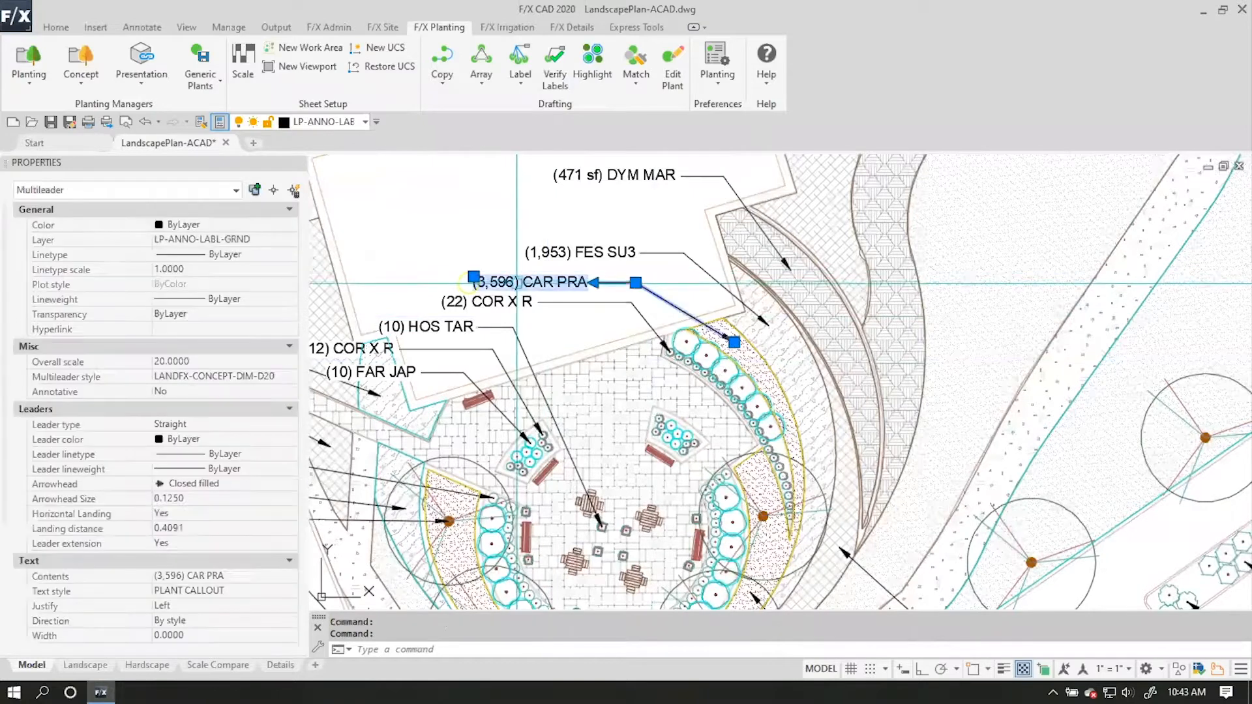
{"action": "key", "text": "Delete"}
Redefine the plant group of the circular island's HOS TAR callout, using a window around the whole island.
{"action": "middle_click_drag", "start_coordinate": [691, 409], "coordinate": [661, 286]}
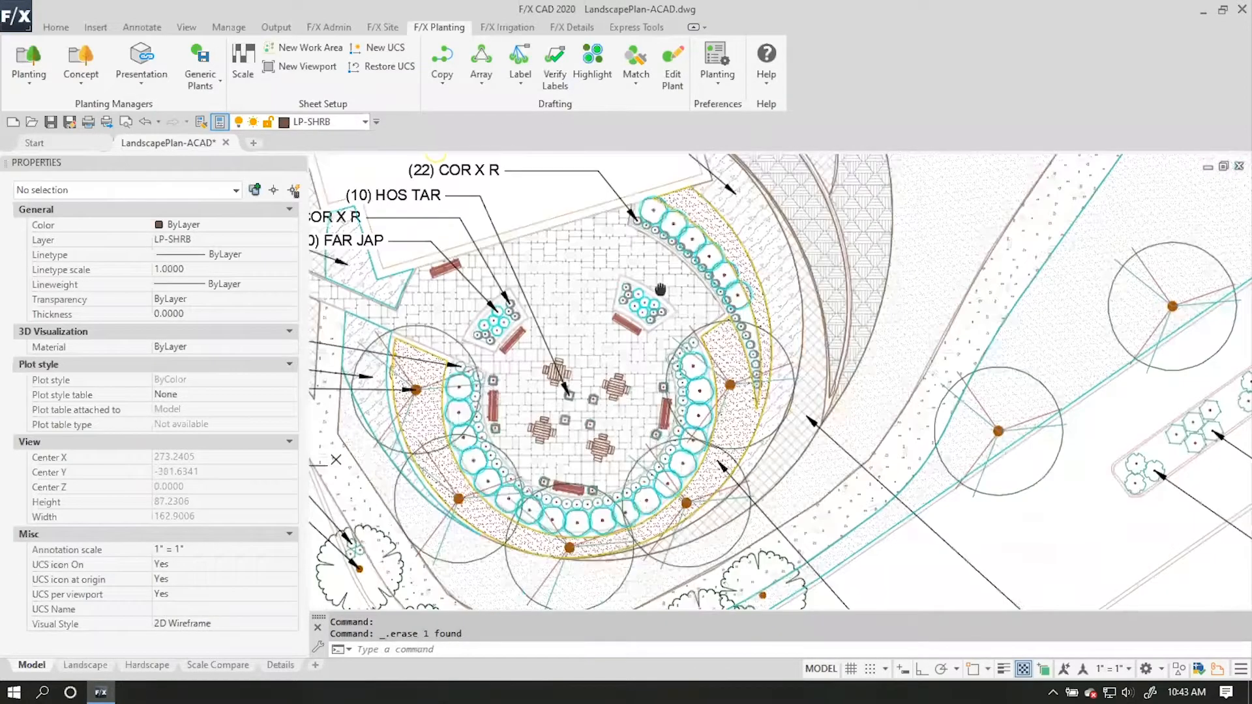
{"action": "scroll", "coordinate": [660, 286], "scroll_direction": "down", "scroll_amount": 2}
{"action": "middle_click_drag", "start_coordinate": [908, 487], "coordinate": [871, 321]}
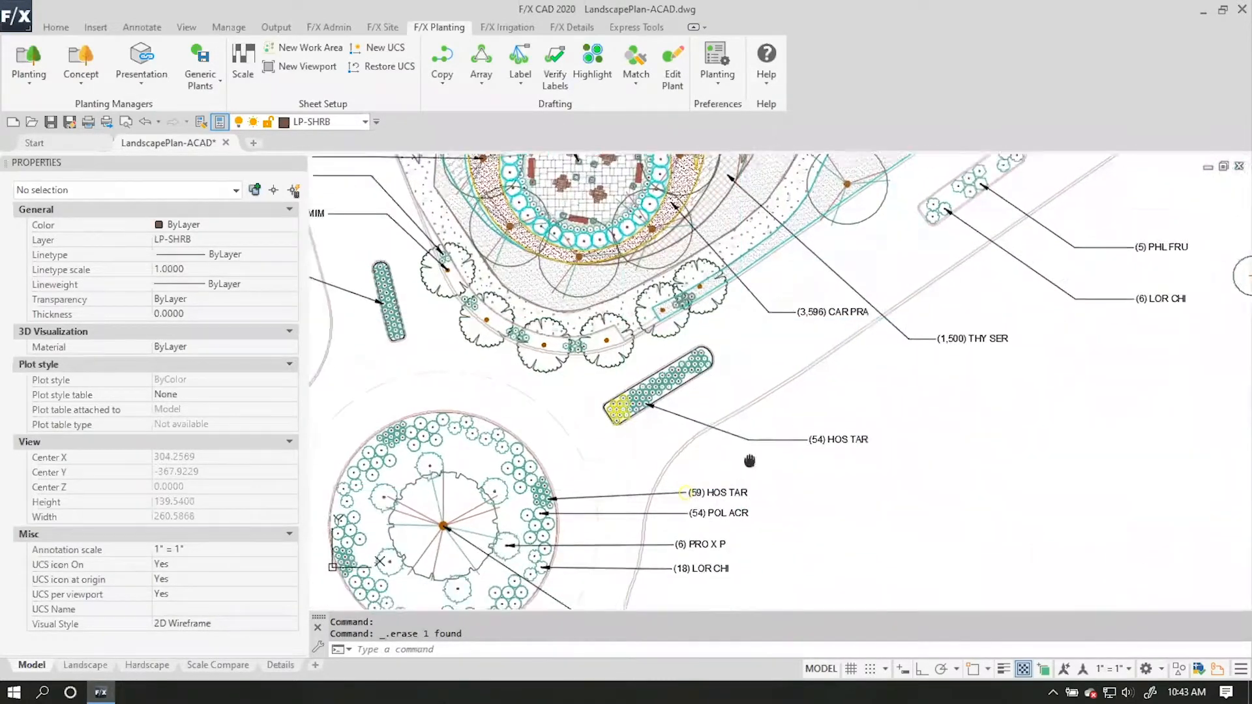
{"action": "scroll", "coordinate": [733, 514], "scroll_direction": "up", "scroll_amount": 2}
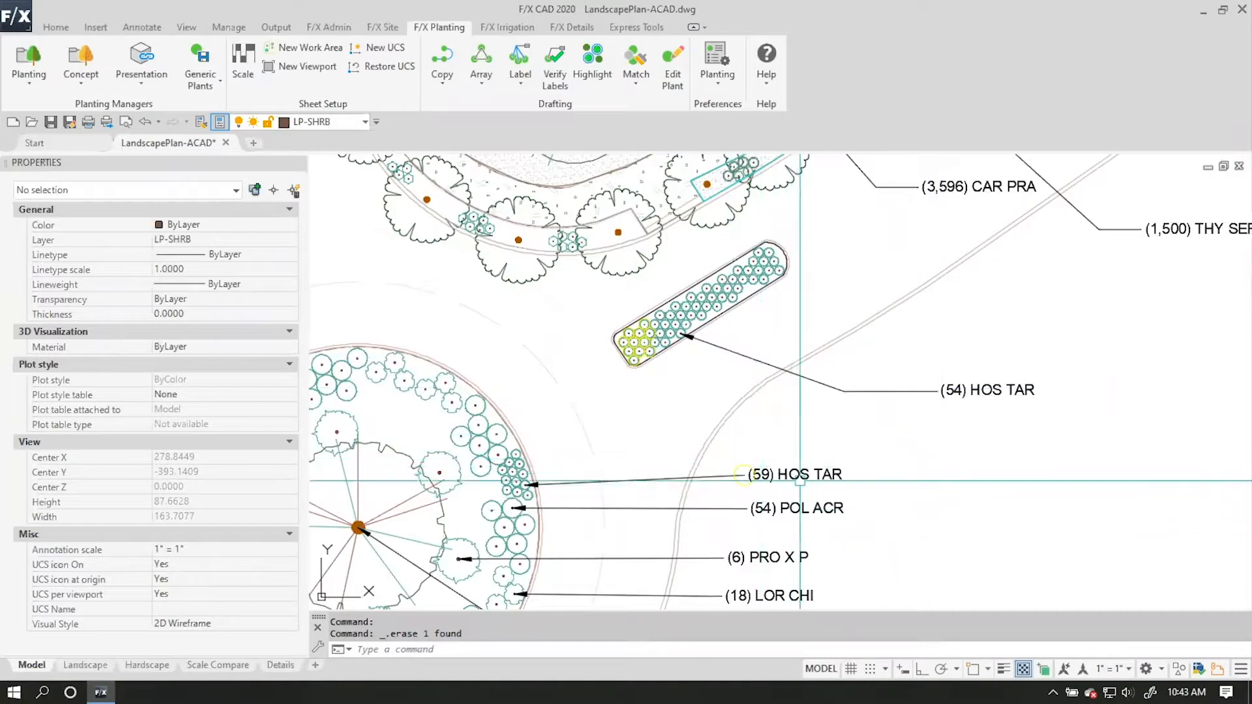
{"action": "middle_click_drag", "start_coordinate": [743, 475], "coordinate": [825, 353]}
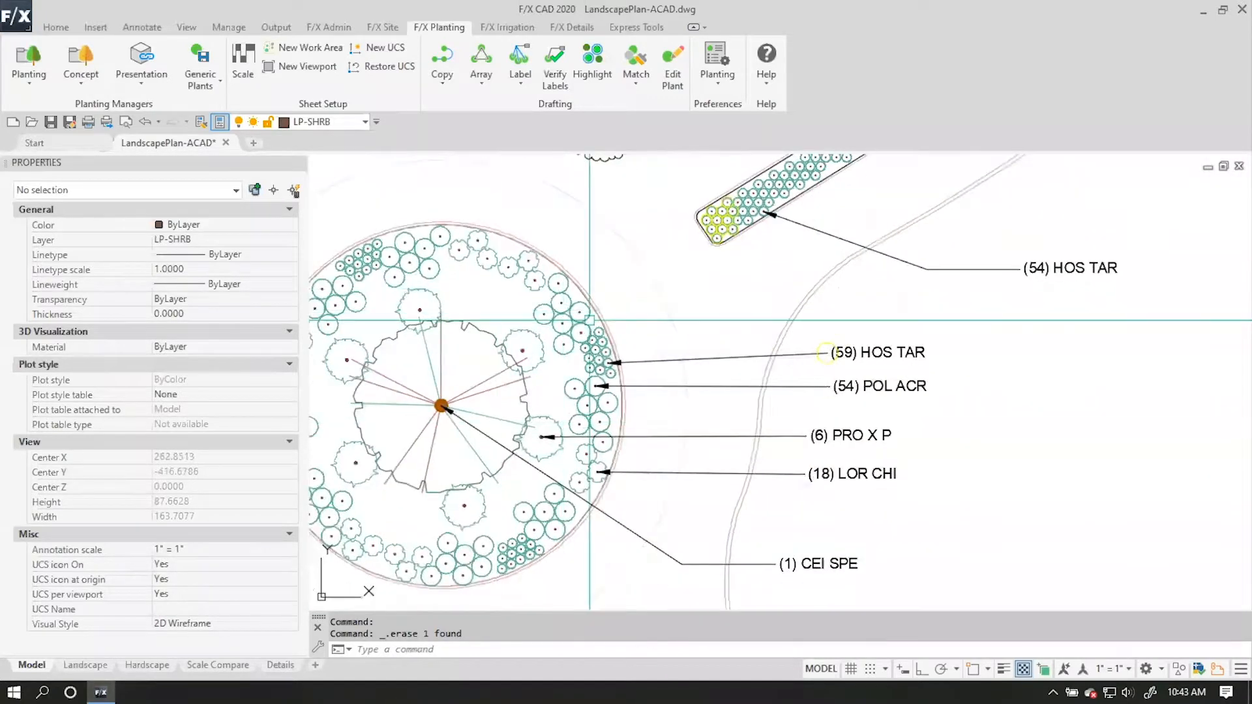
{"action": "middle_click_drag", "start_coordinate": [866, 296], "coordinate": [828, 380]}
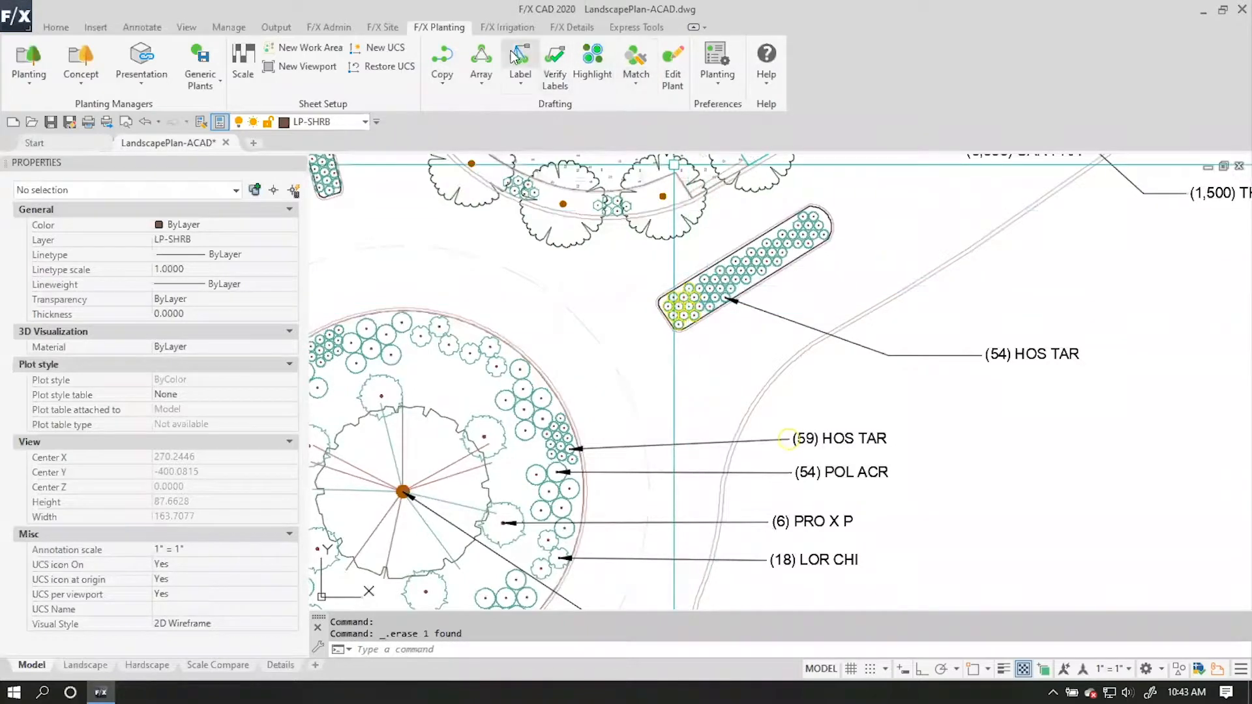
{"action": "key", "text": "ctrl+z"}
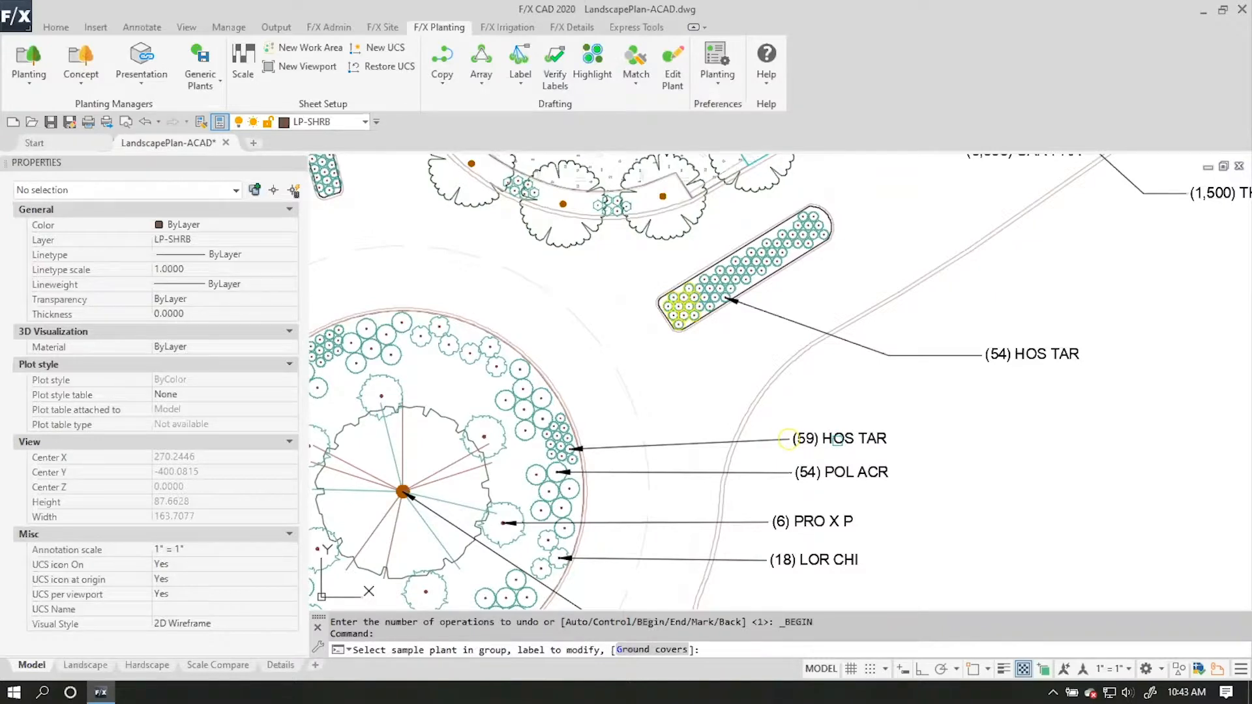
{"action": "left_click", "coordinate": [838, 441]}
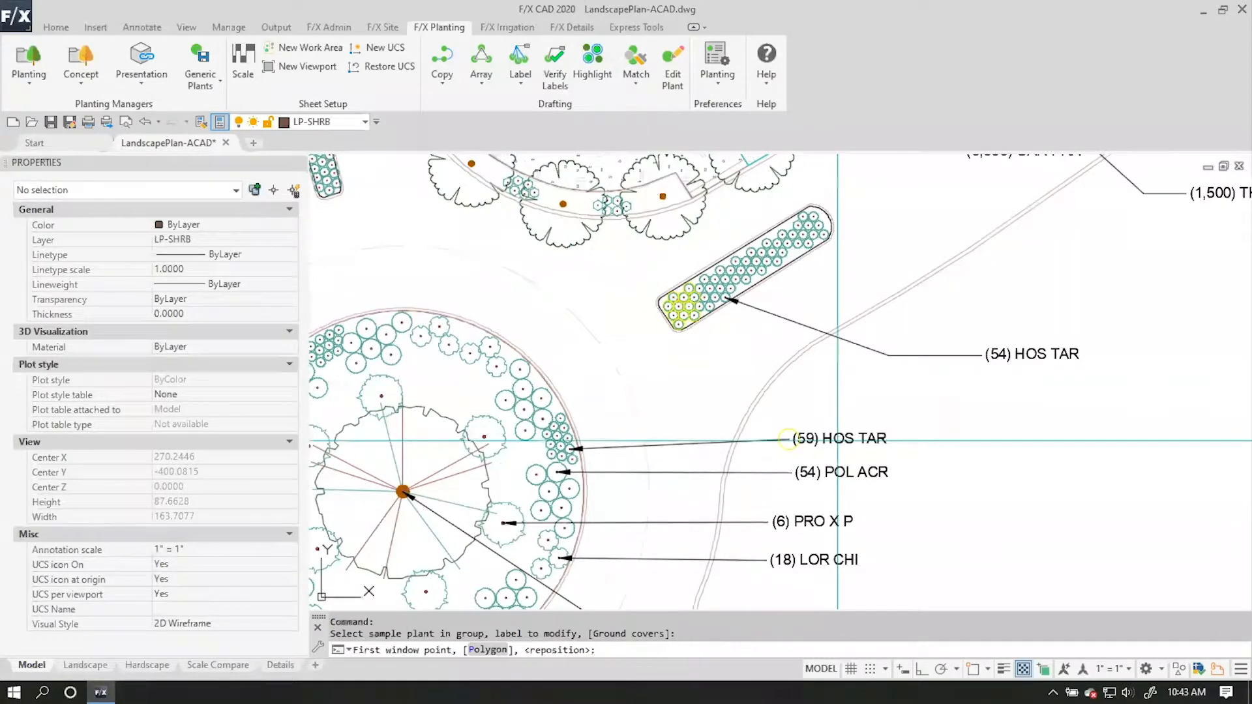
{"action": "middle_click_drag", "start_coordinate": [667, 450], "coordinate": [860, 297]}
{"action": "middle_click_drag", "start_coordinate": [510, 262], "coordinate": [520, 294]}
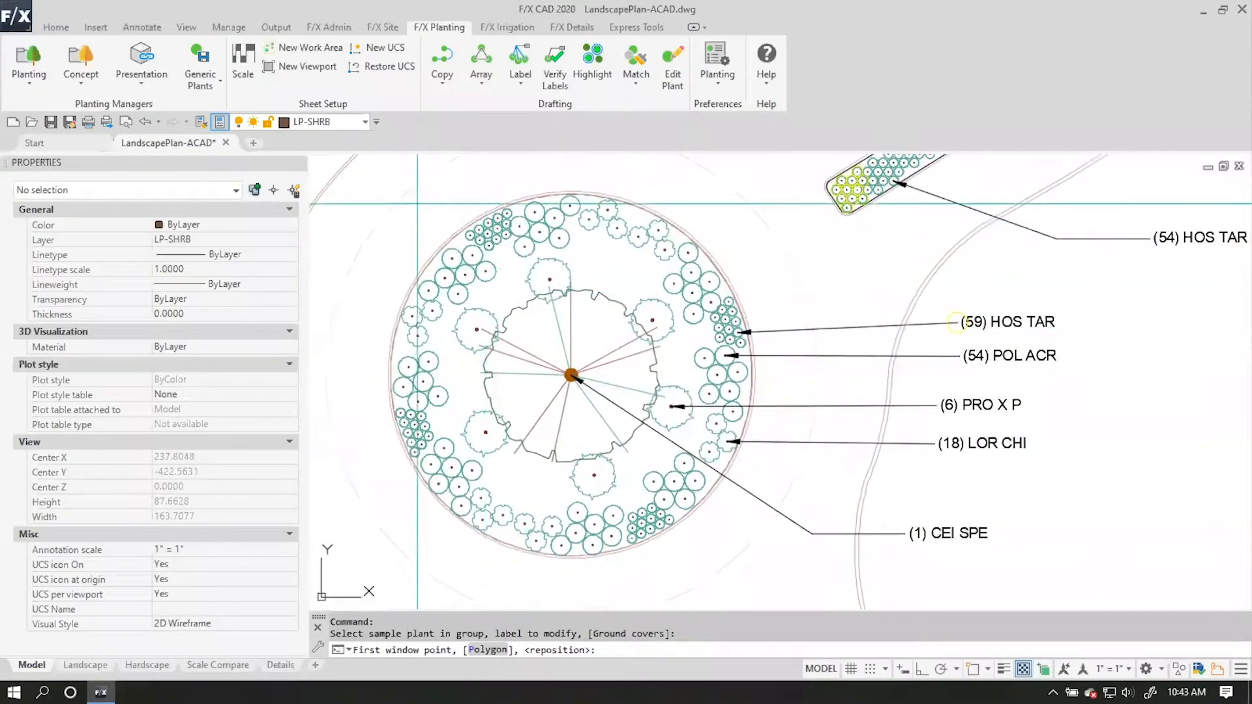
{"action": "left_click", "coordinate": [365, 174]}
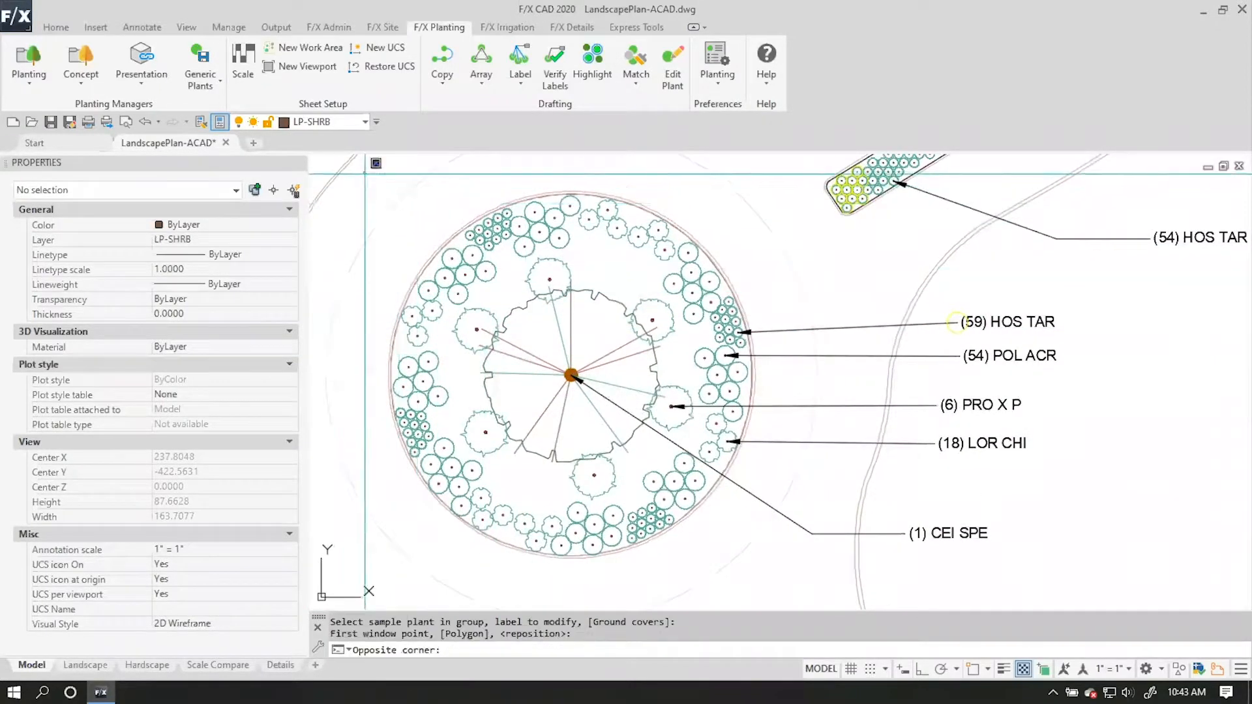
{"action": "left_click", "coordinate": [790, 567]}
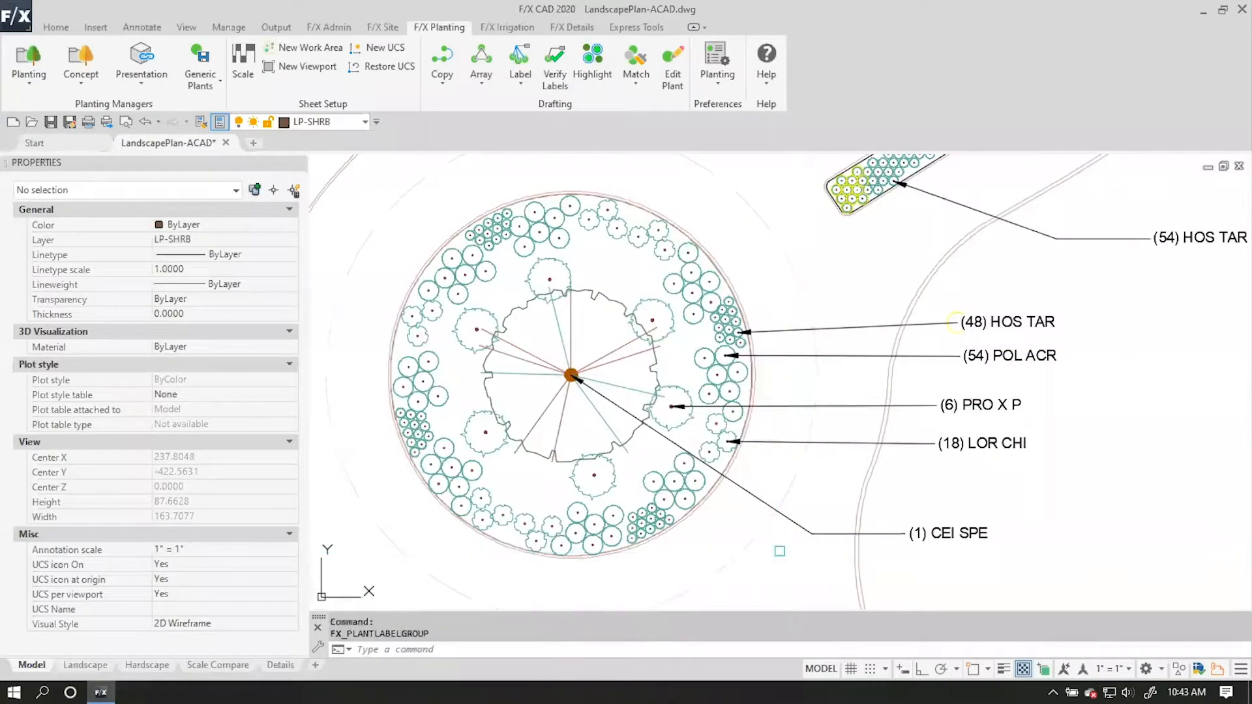
Verify the labels of all plants across the whole plan to find unlabeled ones.
{"action": "key", "text": "Return"}
{"action": "scroll", "coordinate": [835, 397], "scroll_direction": "down", "scroll_amount": 5}
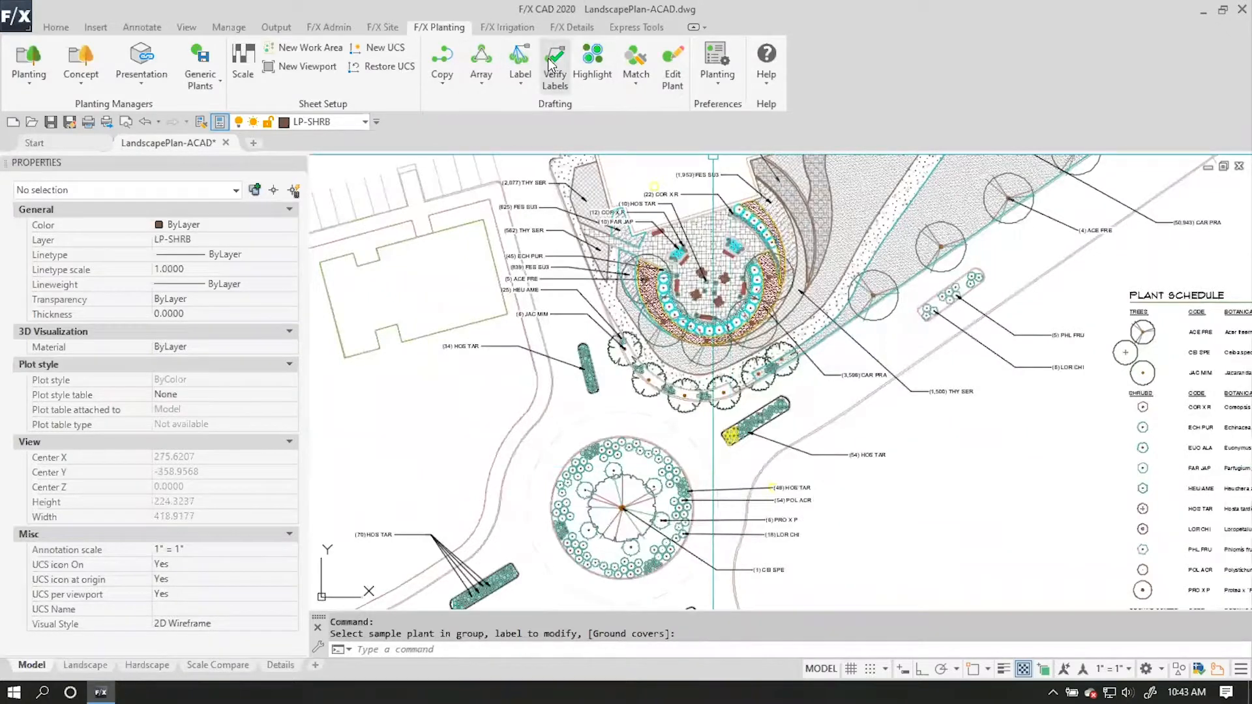
{"action": "left_click", "coordinate": [783, 326]}
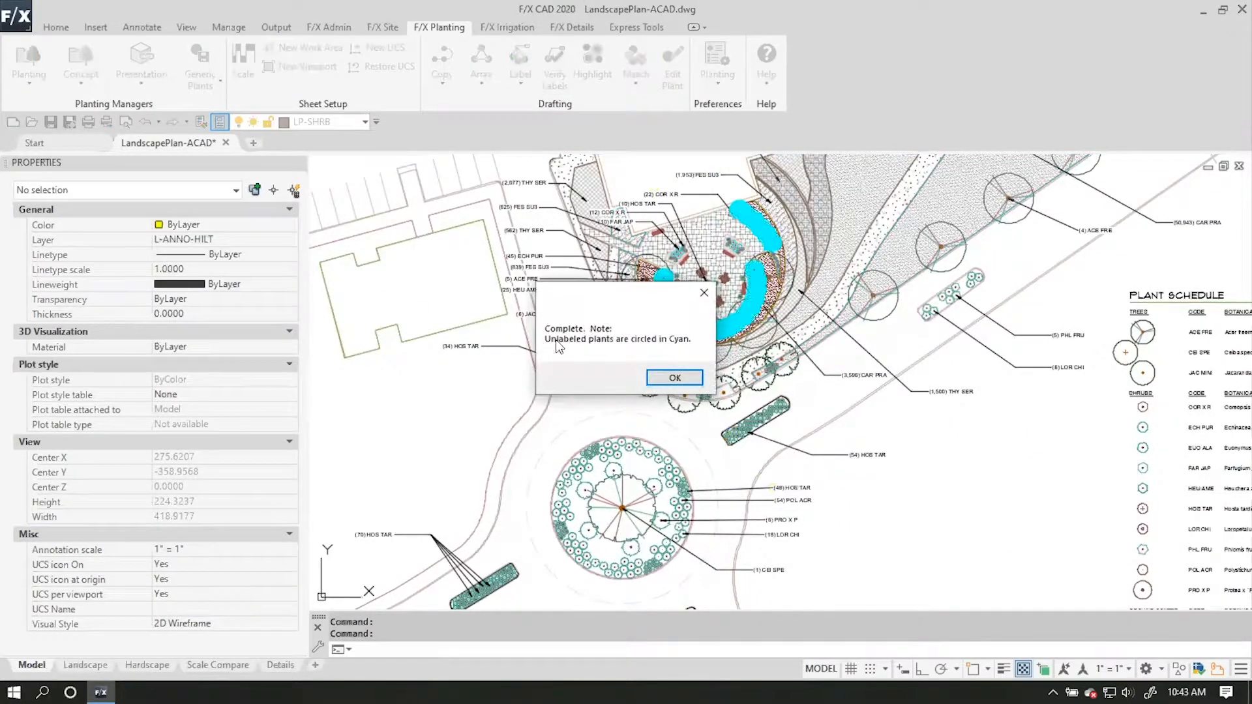
{"action": "left_click", "coordinate": [673, 378]}
Label the unlabeled EUO ALA shrubs around the plaza as one group, using a window around the plaza and a callout above the COR X R one.
{"action": "scroll", "coordinate": [760, 254], "scroll_direction": "up", "scroll_amount": 5}
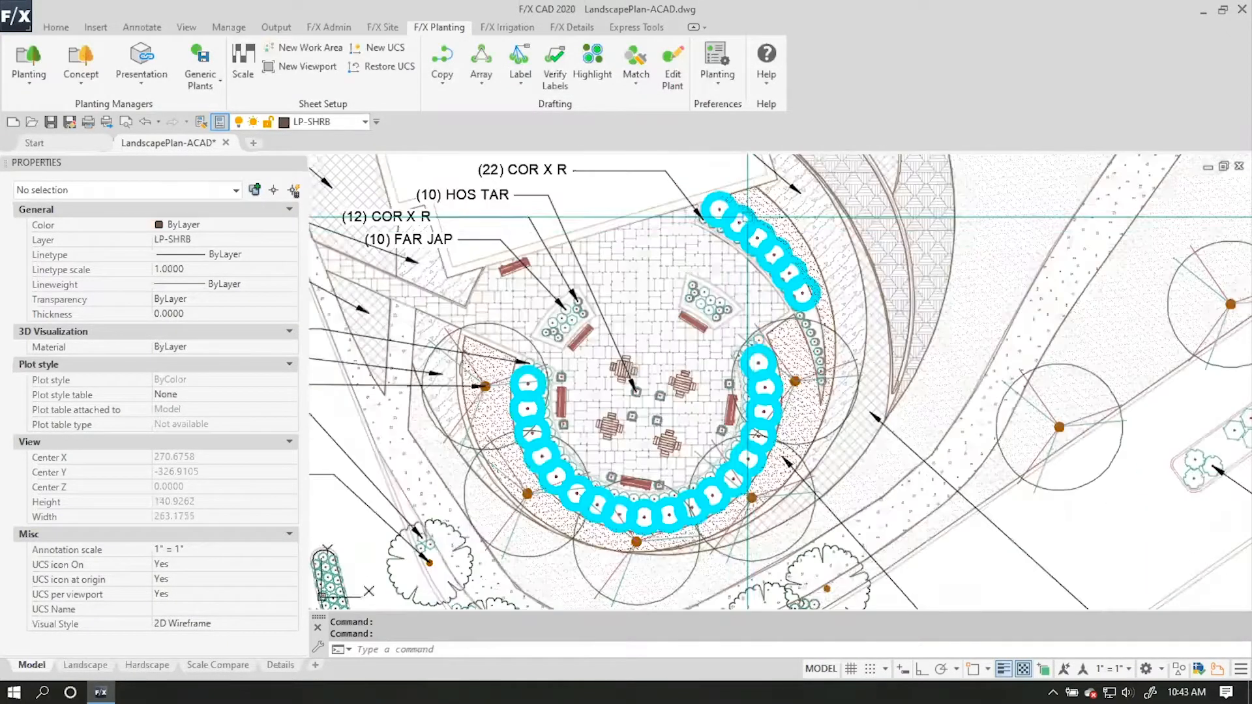
{"action": "scroll", "coordinate": [760, 254], "scroll_direction": "down", "scroll_amount": 3}
{"action": "middle_click_drag", "start_coordinate": [620, 208], "coordinate": [637, 288]}
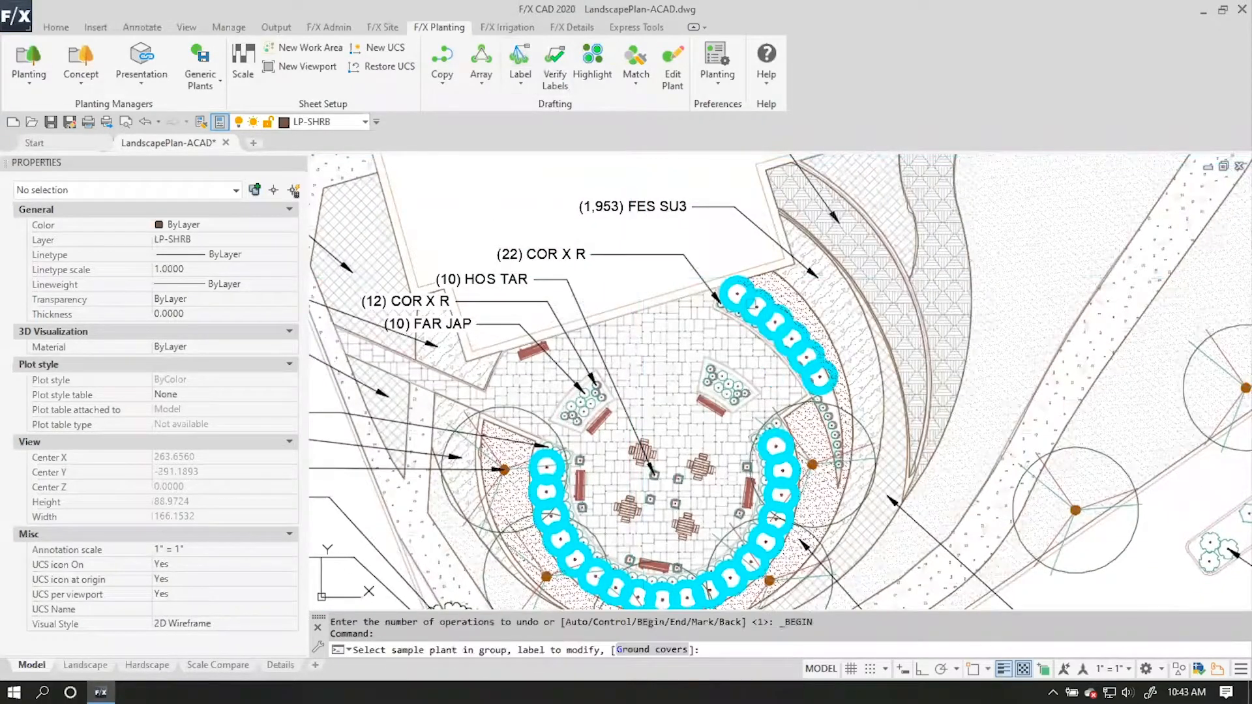
{"action": "left_click", "coordinate": [737, 292]}
{"action": "scroll", "coordinate": [737, 292], "scroll_direction": "down", "scroll_amount": 2}
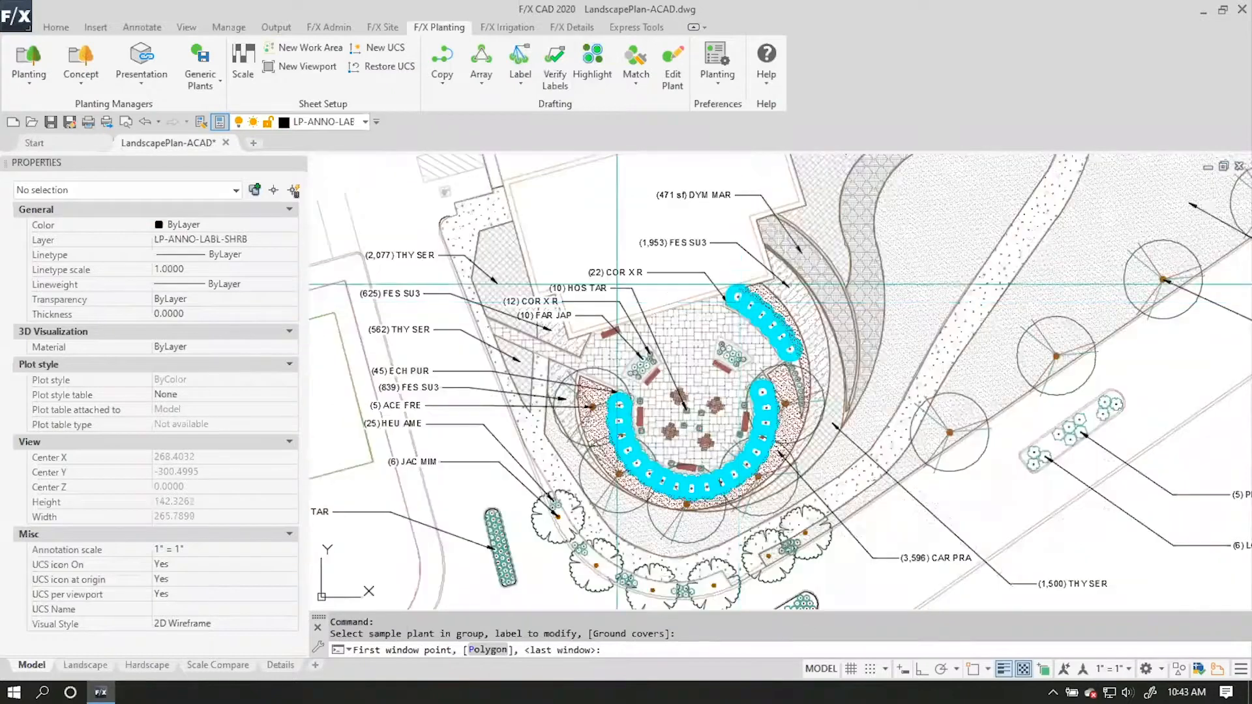
{"action": "left_click", "coordinate": [574, 251]}
{"action": "left_click", "coordinate": [829, 516]}
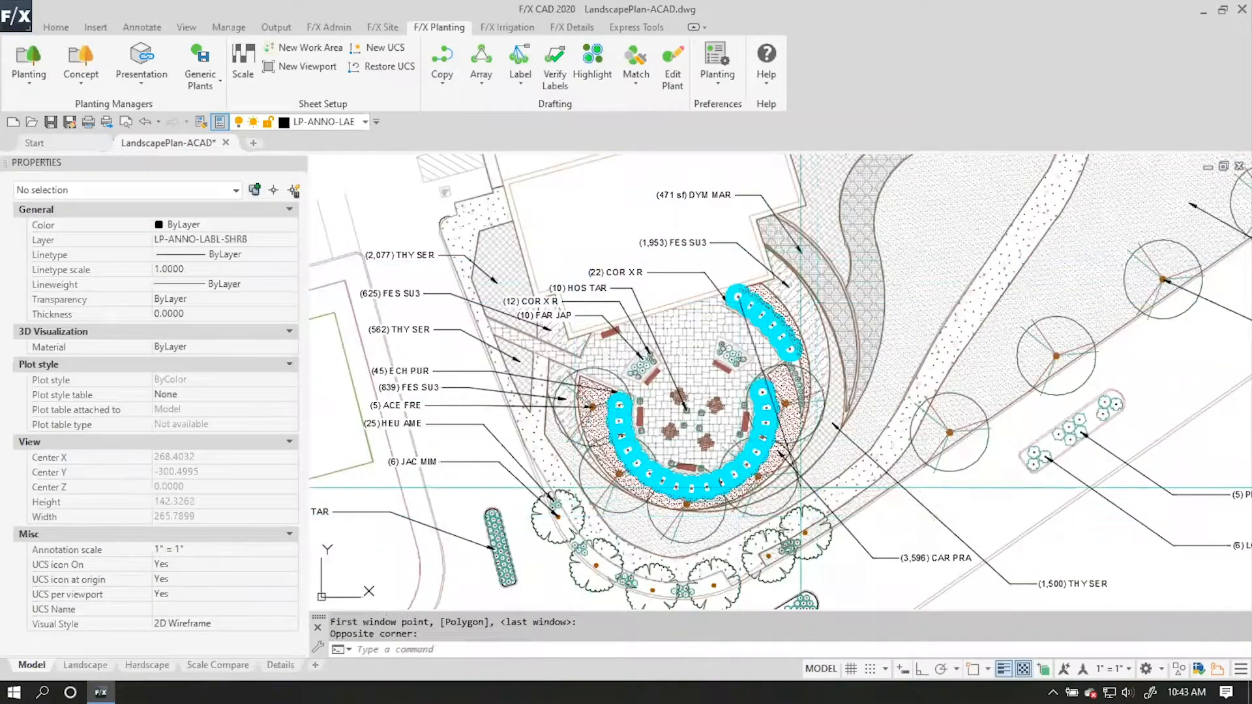
{"action": "key", "text": "F8"}
{"action": "left_click", "coordinate": [588, 255]}
{"action": "key", "text": "F8"}
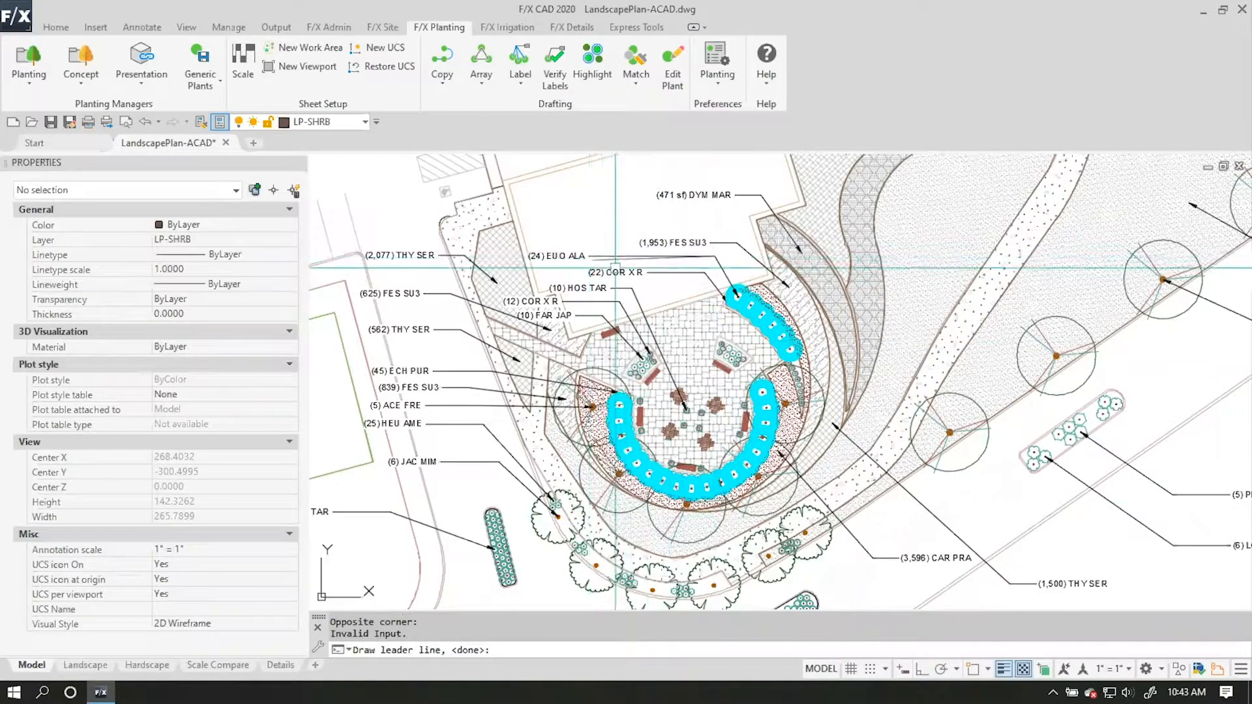
{"action": "key", "text": "Return"}
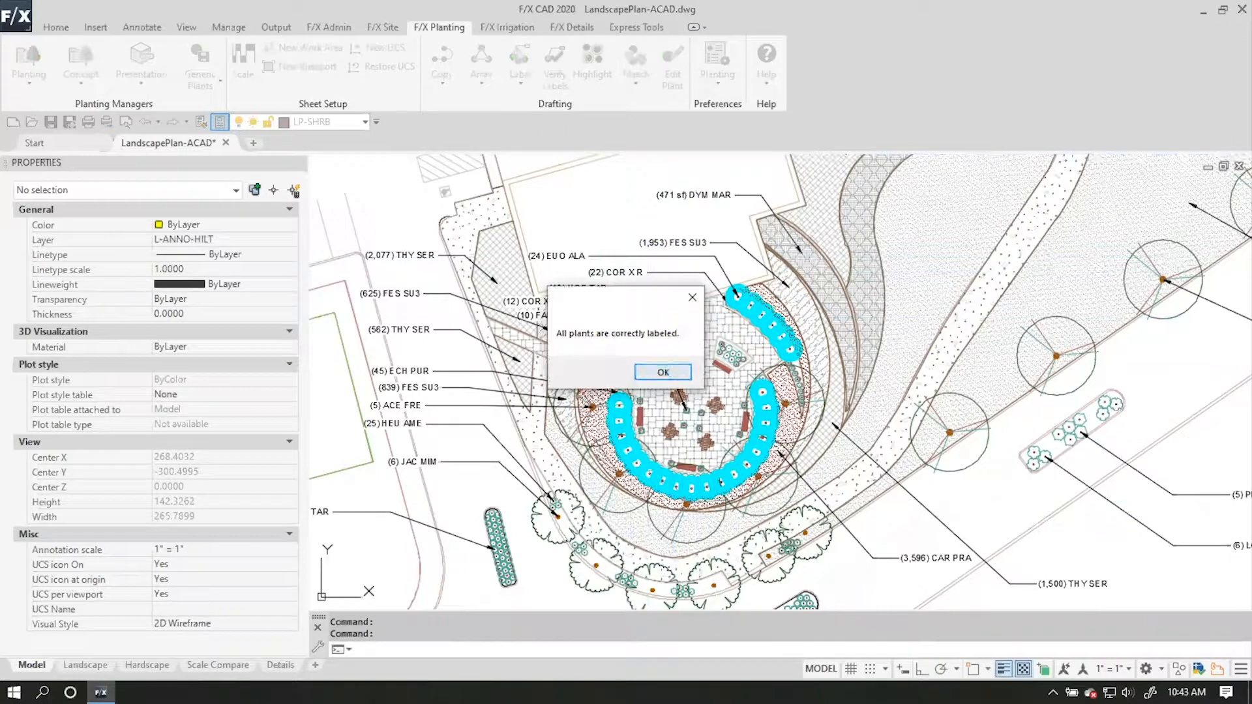
Verify the plant labels once more and look over the plaza, the circular island and their callouts.
{"action": "left_click", "coordinate": [667, 372]}
{"action": "scroll", "coordinate": [695, 390], "scroll_direction": "down", "scroll_amount": 2}
{"action": "mouse_move", "coordinate": [824, 461]}
{"action": "middle_mouse_down"}
{"action": "mouse_move", "coordinate": [776, 406]}
{"action": "mouse_move", "coordinate": [692, 349]}
{"action": "middle_mouse_up"}
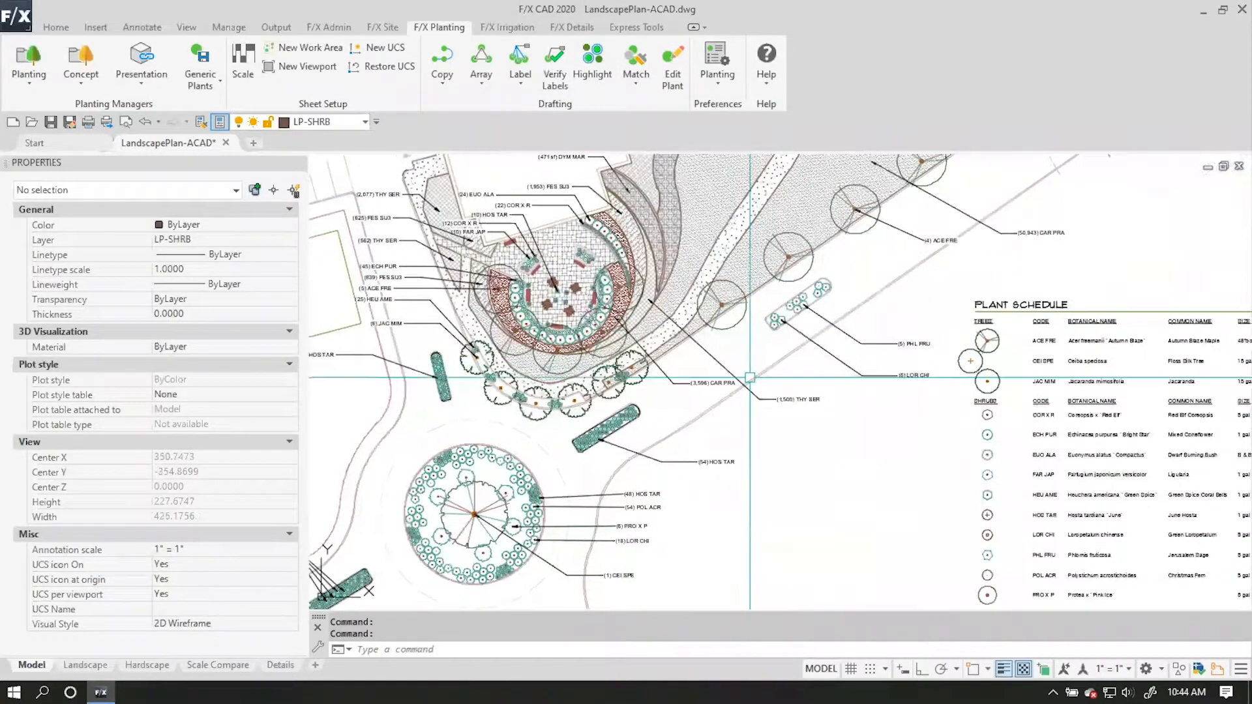
{"action": "middle_click_drag", "start_coordinate": [682, 397], "coordinate": [771, 441]}
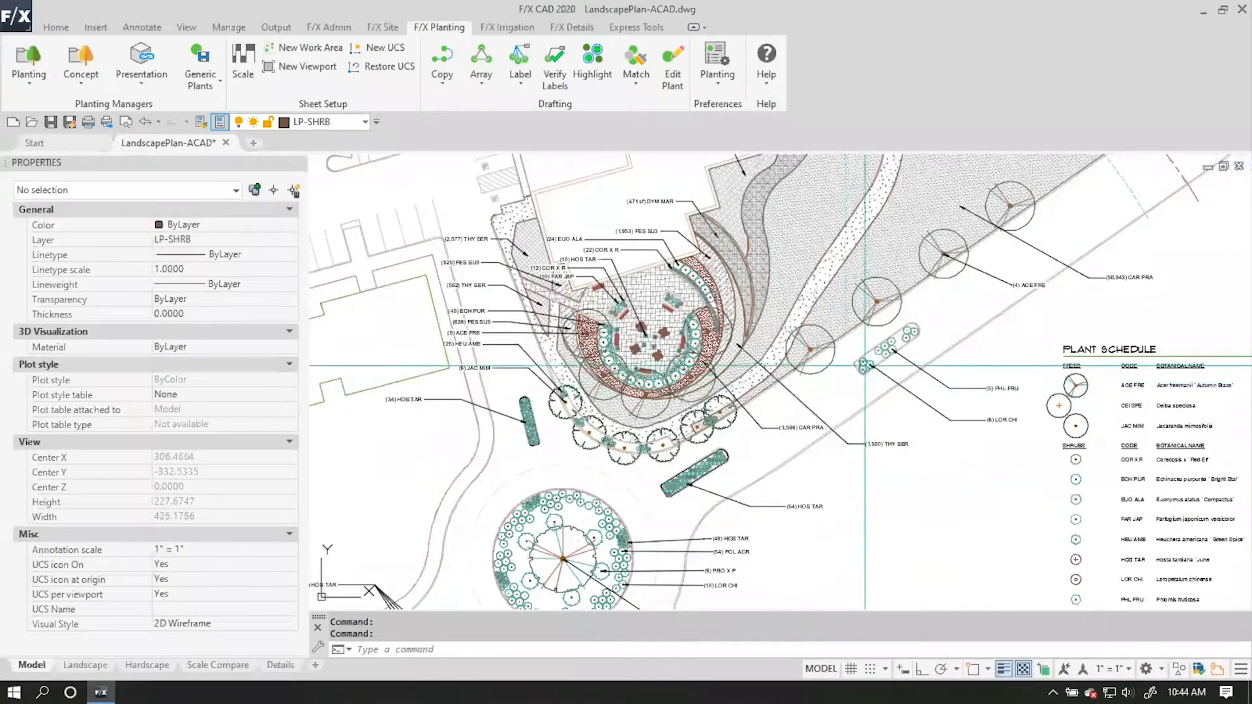
Move the ECH PUR callout west of the plaza slightly up, away from the FES SU3 callout below it.
{"action": "scroll", "coordinate": [466, 277], "scroll_direction": "up", "scroll_amount": 4}
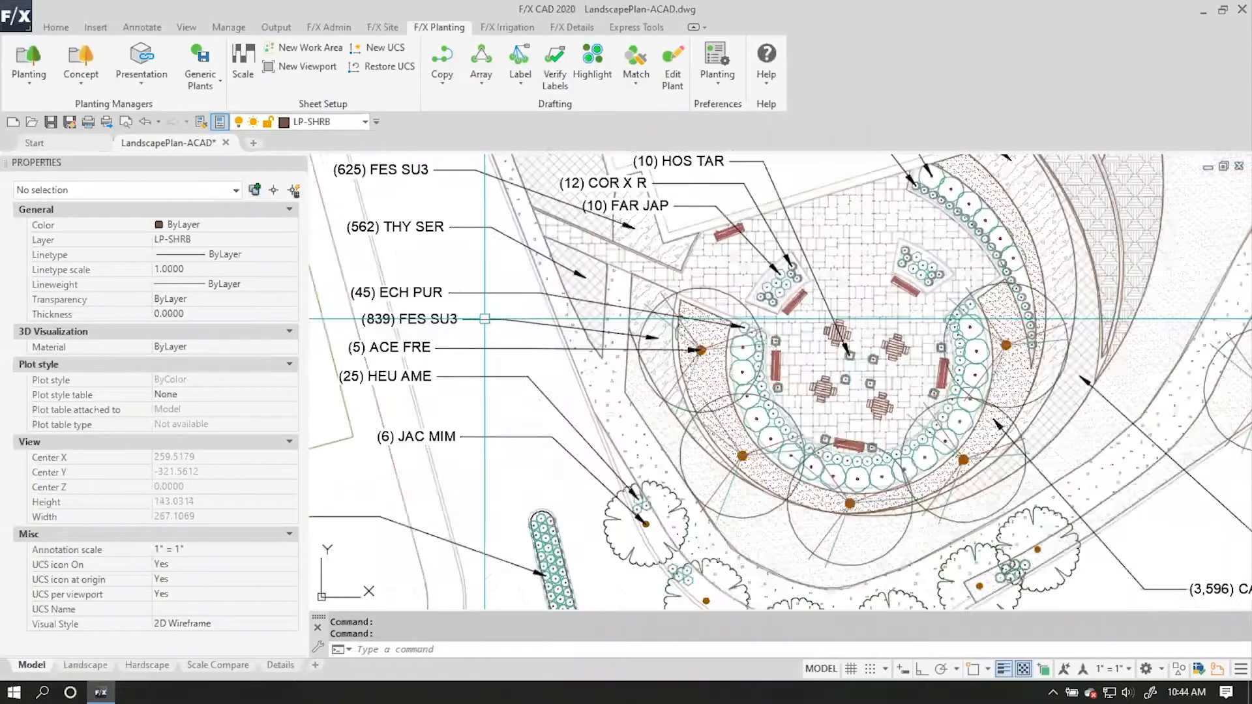
{"action": "left_click", "coordinate": [624, 369]}
{"action": "left_click", "coordinate": [608, 364]}
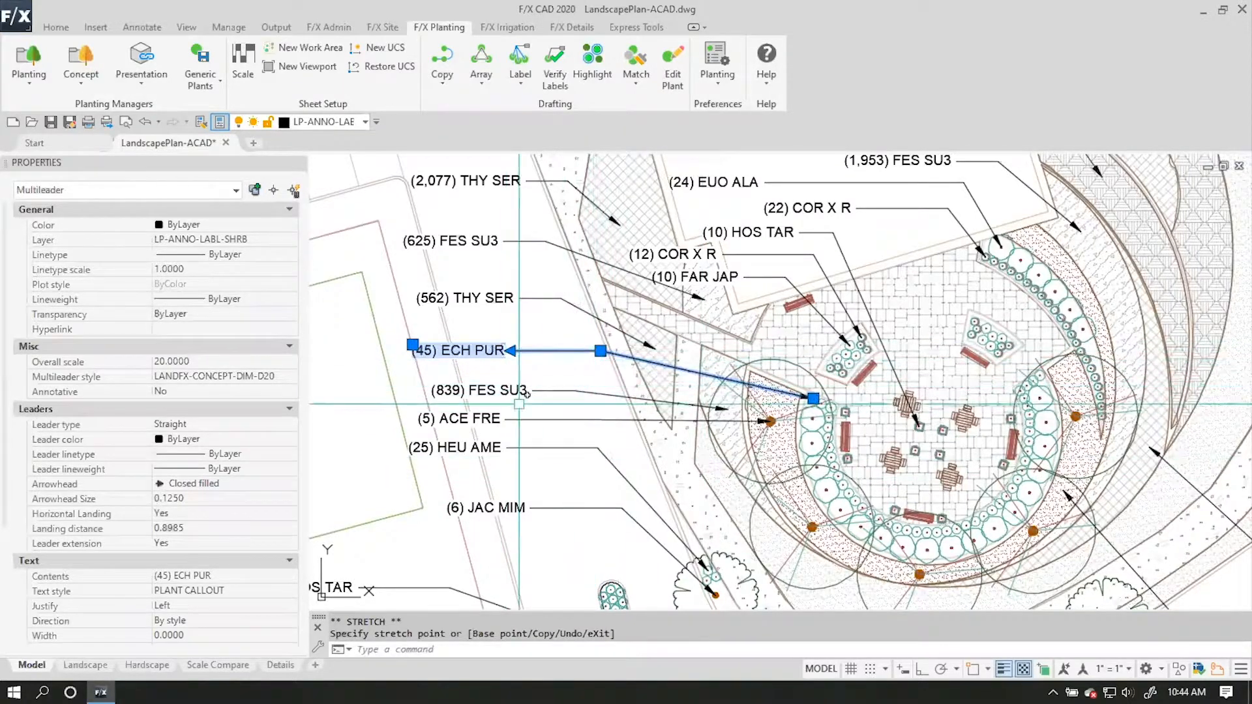
{"action": "scroll", "coordinate": [708, 478], "scroll_direction": "down", "scroll_amount": 2}
{"action": "scroll", "coordinate": [615, 431], "scroll_direction": "up", "scroll_amount": 2}
{"action": "key", "text": "Escape"}
{"action": "scroll", "coordinate": [615, 431], "scroll_direction": "down", "scroll_amount": 2}
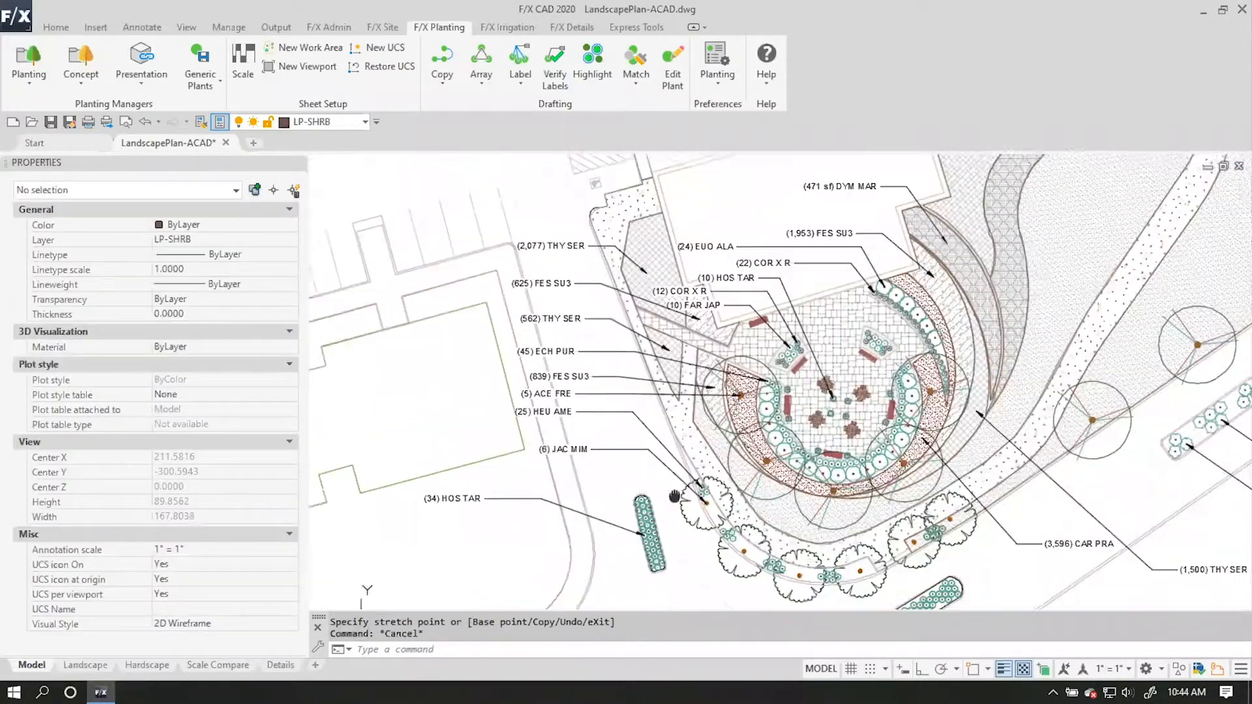
Align the eight callouts west of the plaza to the JAC MIM callout along a slanted line, using current spacing.
{"action": "left_click", "coordinate": [142, 28]}
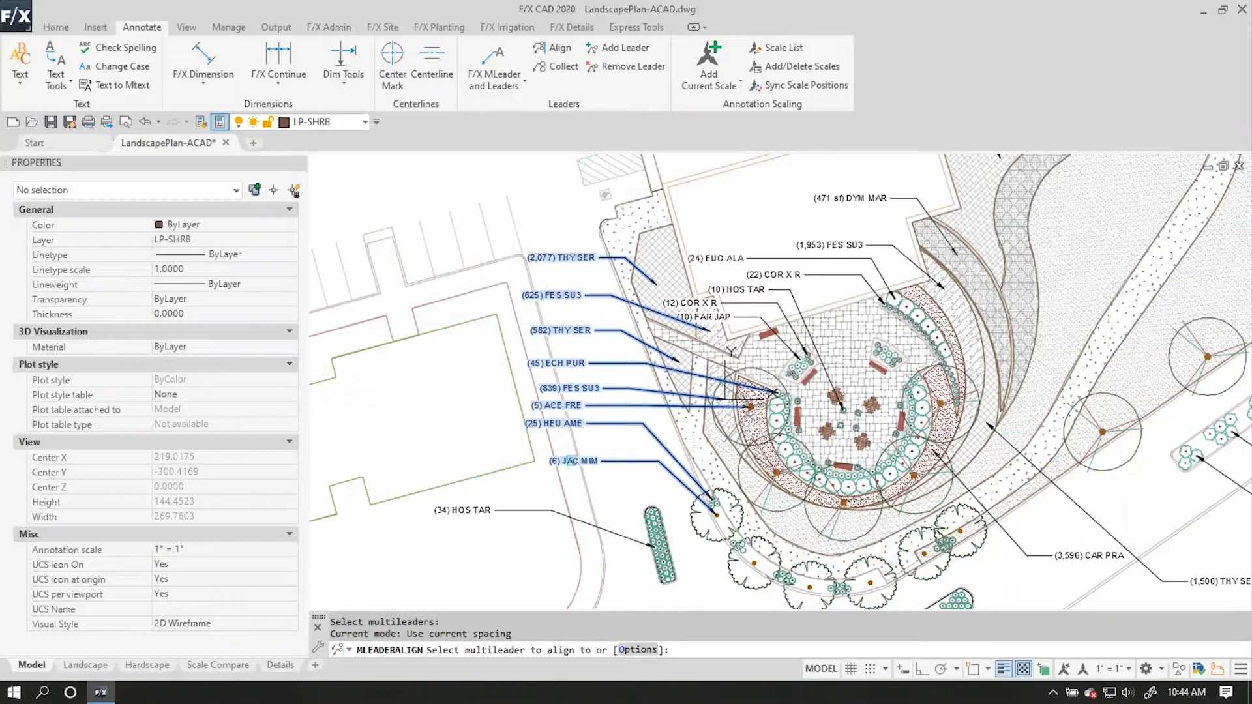
{"action": "left_click", "coordinate": [570, 461]}
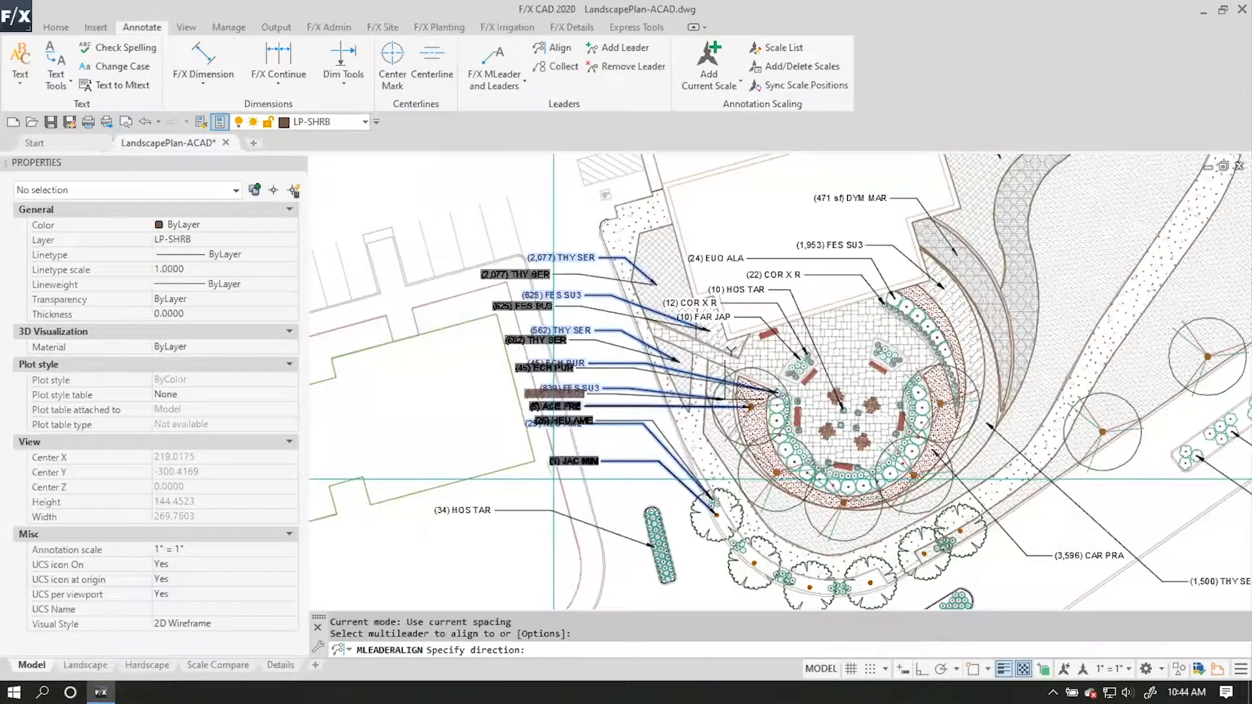
{"action": "left_click", "coordinate": [553, 479]}
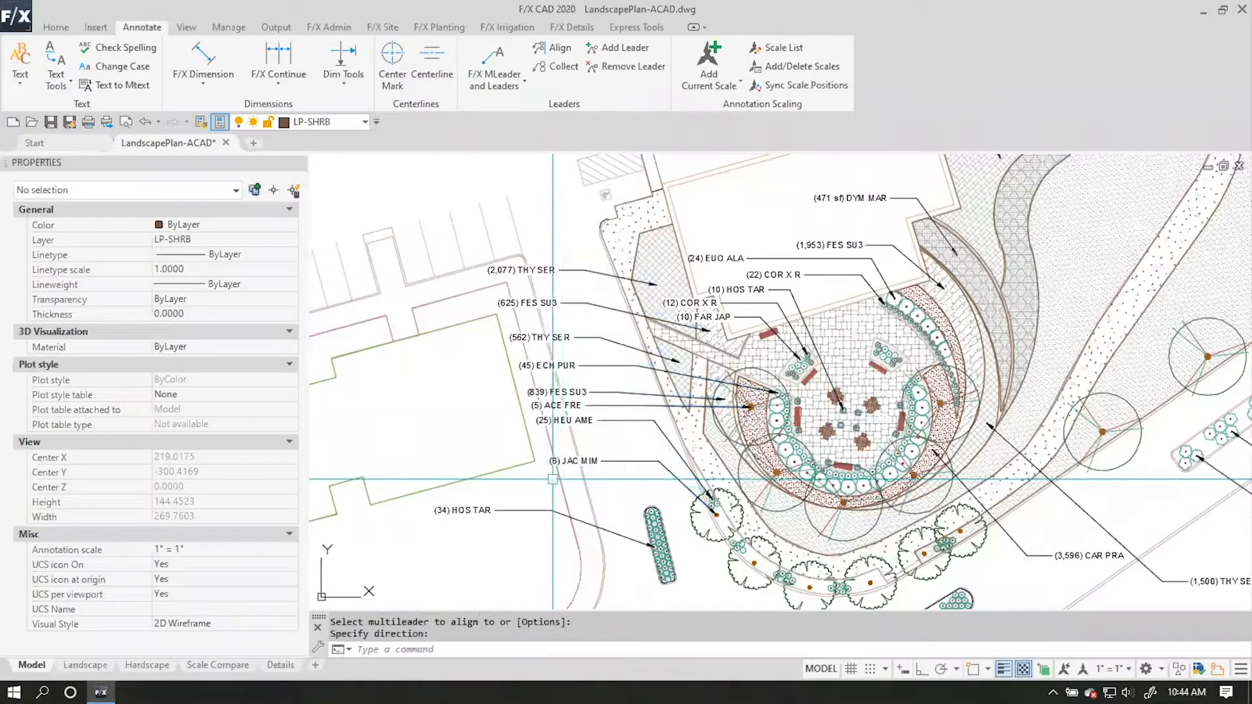
Move the CAR PRA callout southeast of the plaza to just below the THY SER callout.
{"action": "middle_click_drag", "start_coordinate": [706, 528], "coordinate": [565, 395]}
{"action": "scroll", "coordinate": [588, 419], "scroll_direction": "down", "scroll_amount": 2}
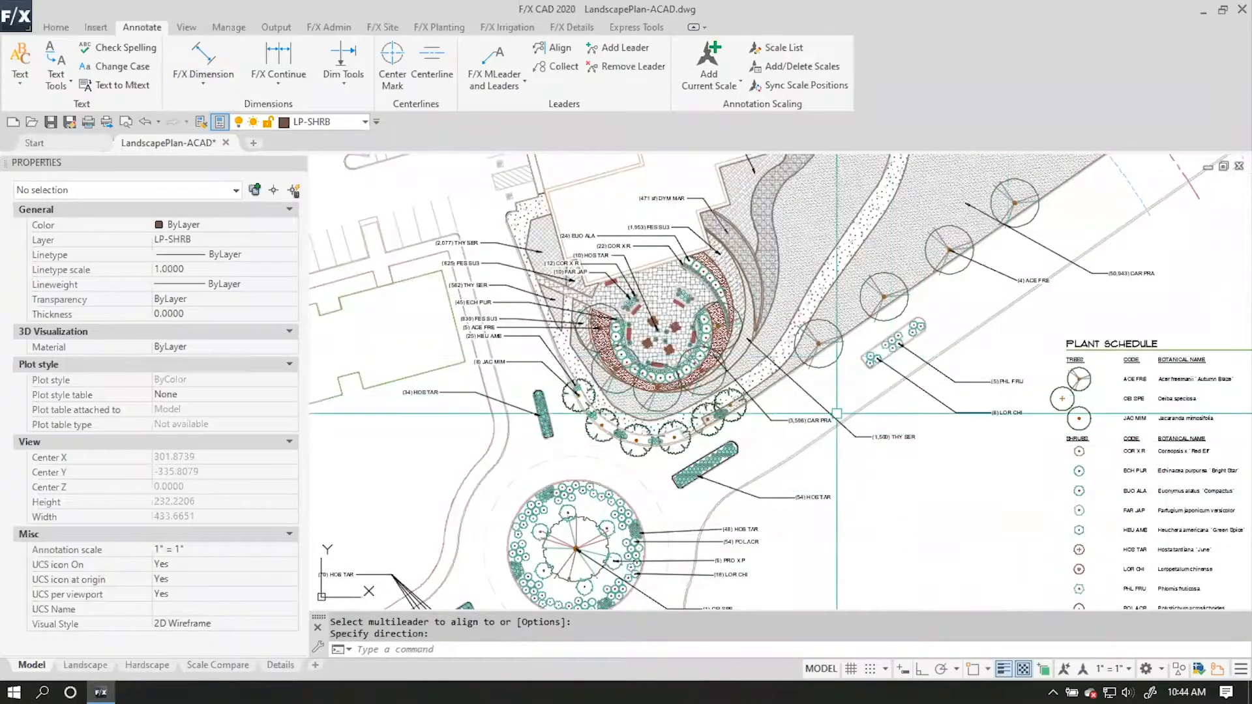
{"action": "left_click", "coordinate": [769, 420]}
{"action": "scroll", "coordinate": [764, 418], "scroll_direction": "up", "scroll_amount": 2}
{"action": "scroll", "coordinate": [764, 418], "scroll_direction": "up", "scroll_amount": 2}
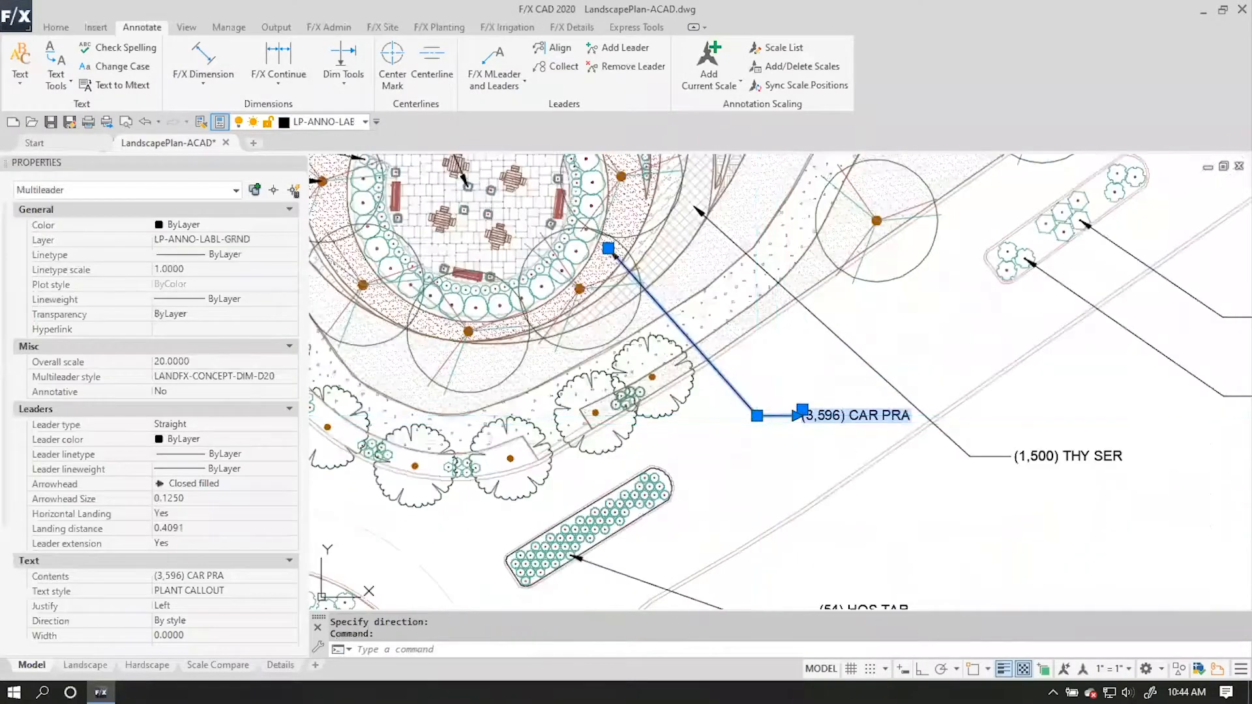
{"action": "left_click", "coordinate": [766, 418]}
{"action": "key", "text": "space"}
{"action": "mouse_move", "coordinate": [949, 544]}
{"action": "middle_mouse_down"}
{"action": "mouse_move", "coordinate": [852, 402]}
{"action": "mouse_move", "coordinate": [847, 461]}
{"action": "middle_mouse_up"}
{"action": "scroll", "coordinate": [852, 404], "scroll_direction": "down", "scroll_amount": 4}
{"action": "key", "text": "Escape"}
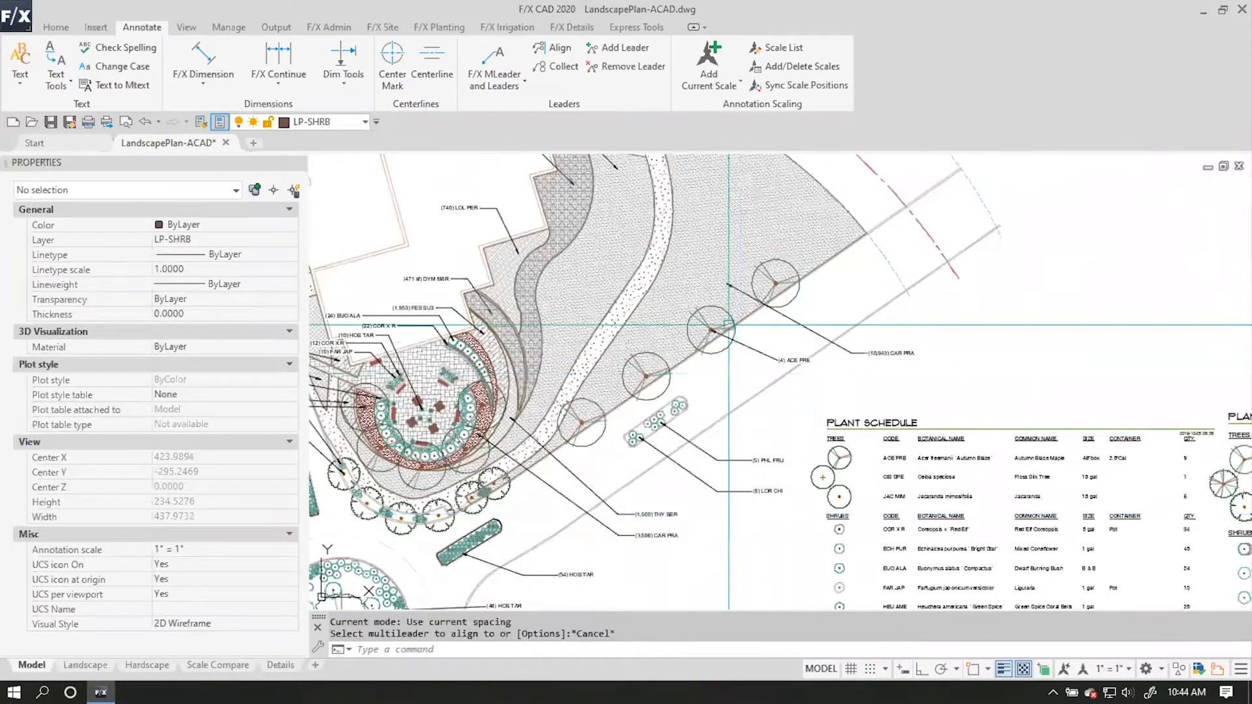
Review the whole labeled plan together with the two plant schedules beside it.
{"action": "scroll", "coordinate": [812, 374], "scroll_direction": "down", "scroll_amount": 2}
{"action": "key", "text": "Escape"}
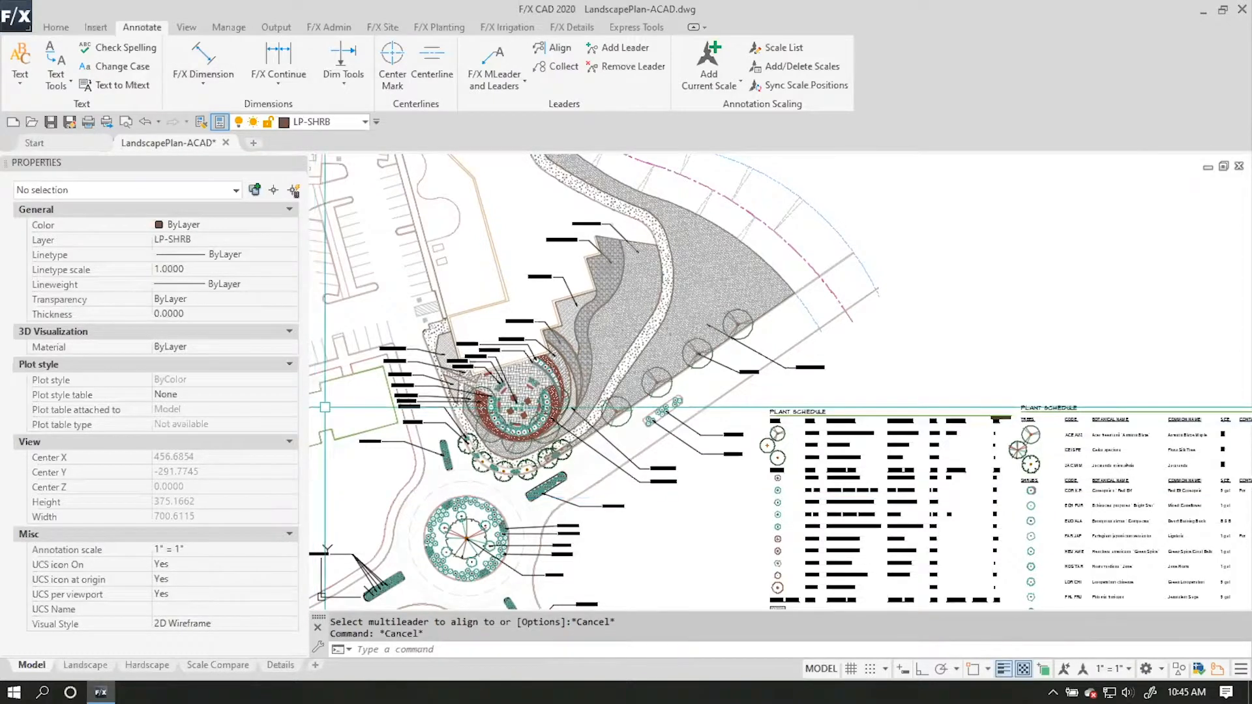
{"action": "scroll", "coordinate": [427, 336], "scroll_direction": "down", "scroll_amount": 2}
{"action": "middle_click_drag", "start_coordinate": [504, 409], "coordinate": [510, 383]}
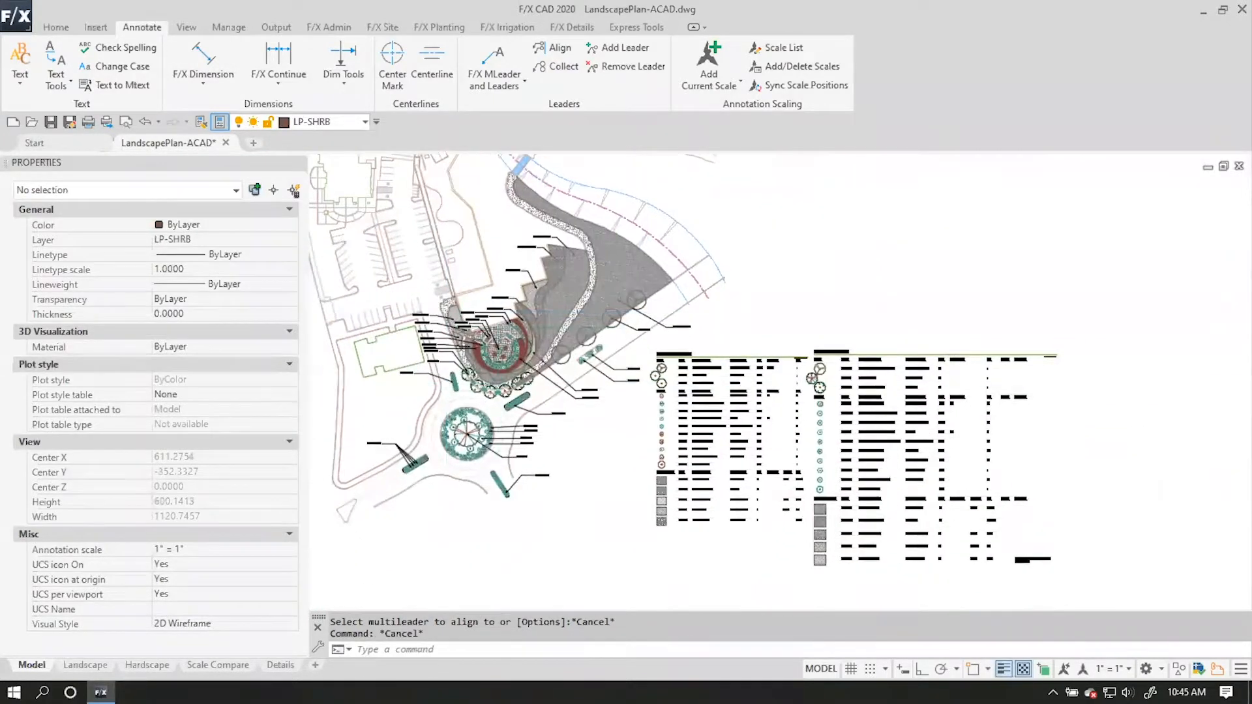
{"action": "scroll", "coordinate": [510, 384], "scroll_direction": "up", "scroll_amount": 2}
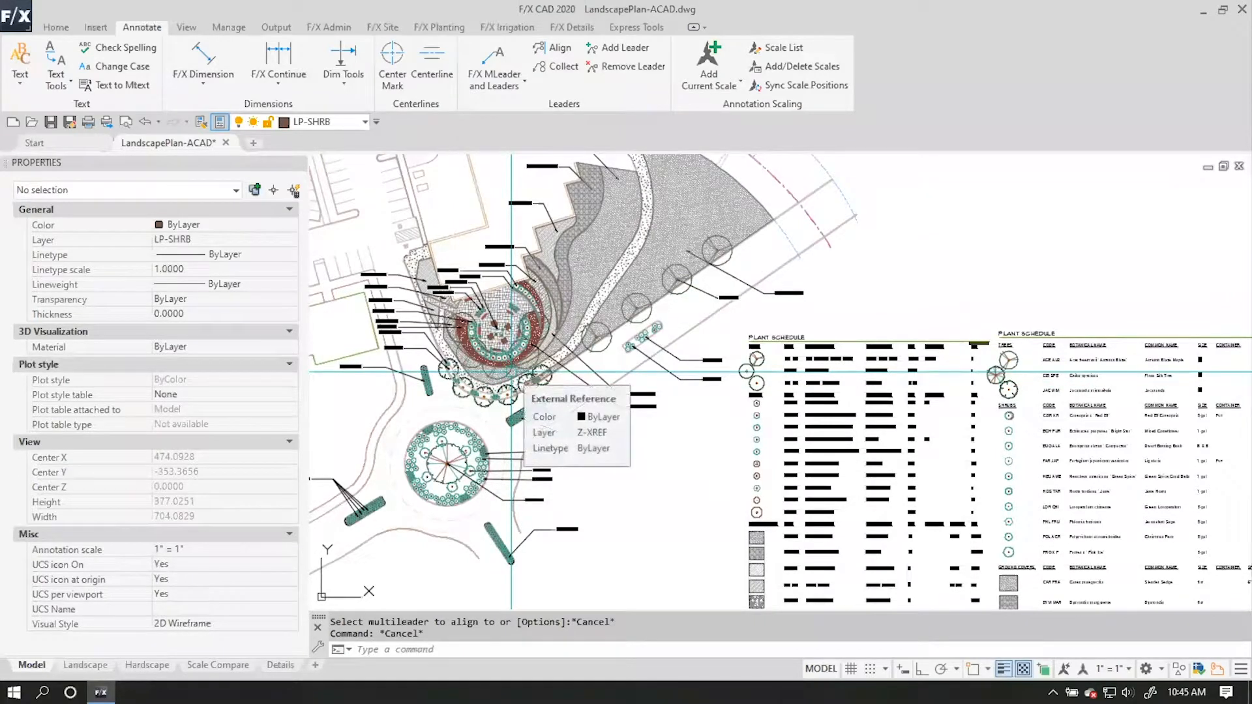
{"action": "key", "text": "Escape"}
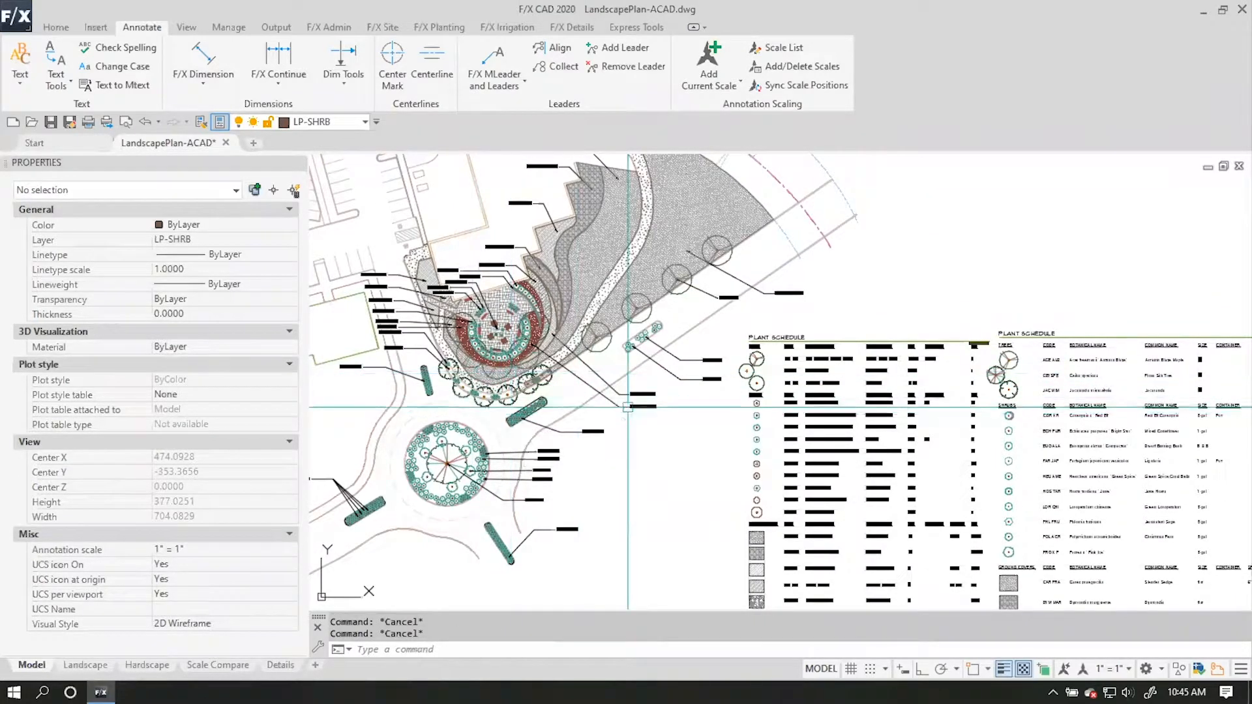
{"action": "middle_click_drag", "start_coordinate": [786, 507], "coordinate": [730, 442]}
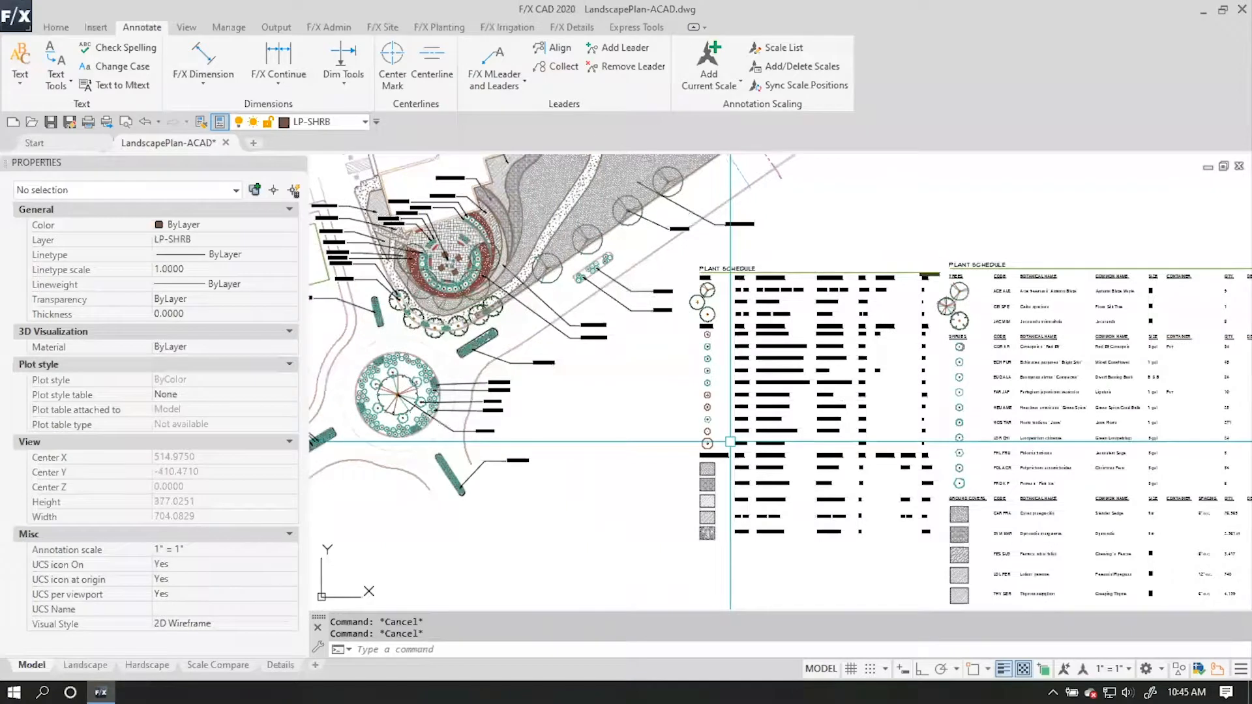
{"action": "middle_click_drag", "start_coordinate": [622, 410], "coordinate": [776, 473]}
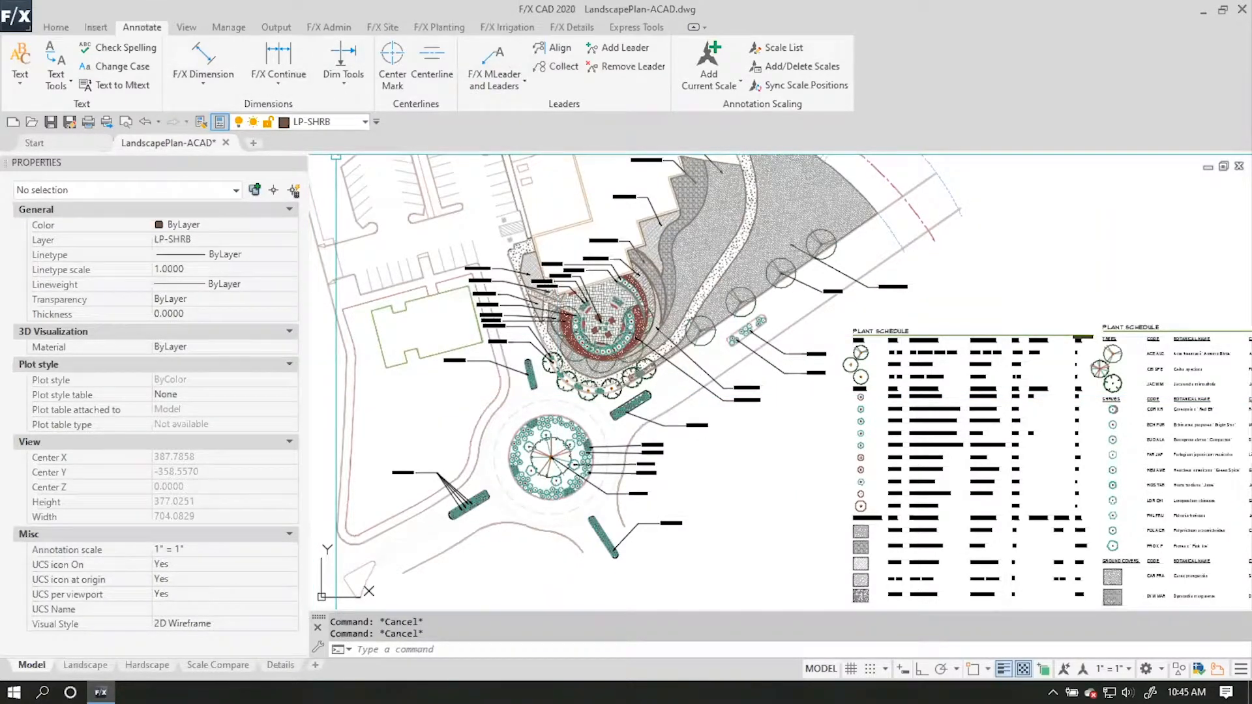
Open the planting preferences and show the general settings with text styles and layers.
{"action": "left_click", "coordinate": [439, 27]}
{"action": "left_click", "coordinate": [730, 60]}
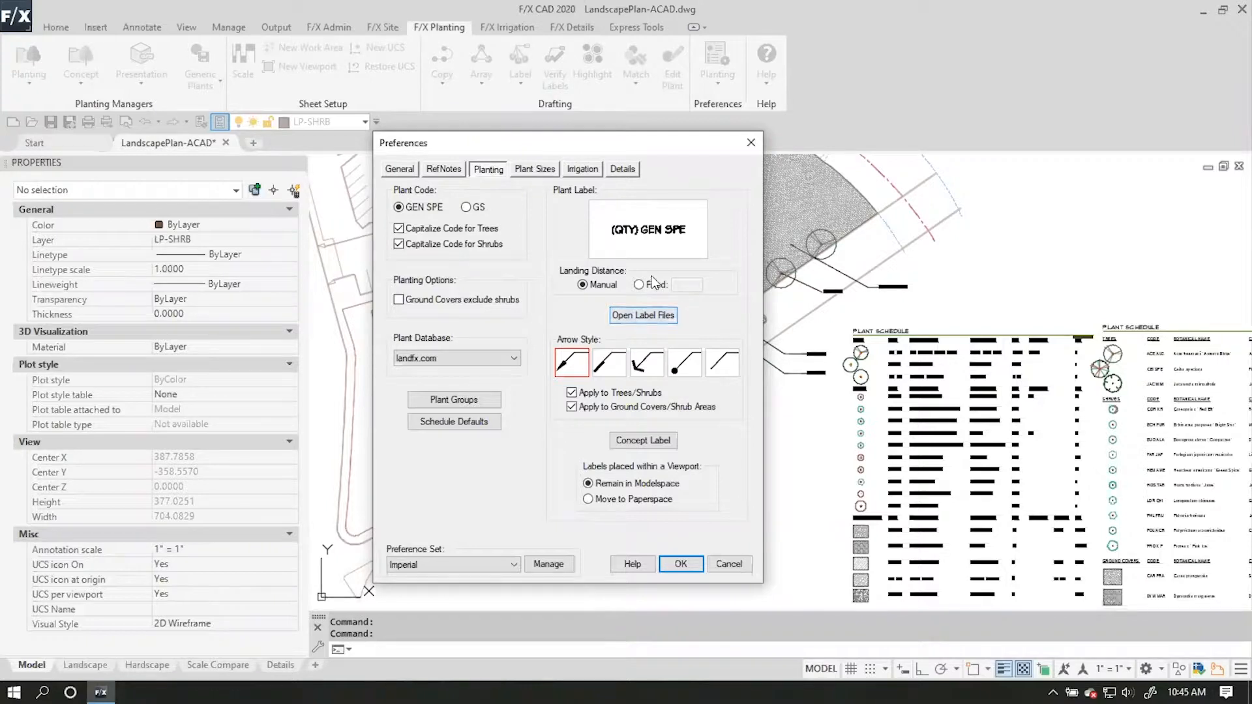
{"action": "left_click", "coordinate": [405, 171]}
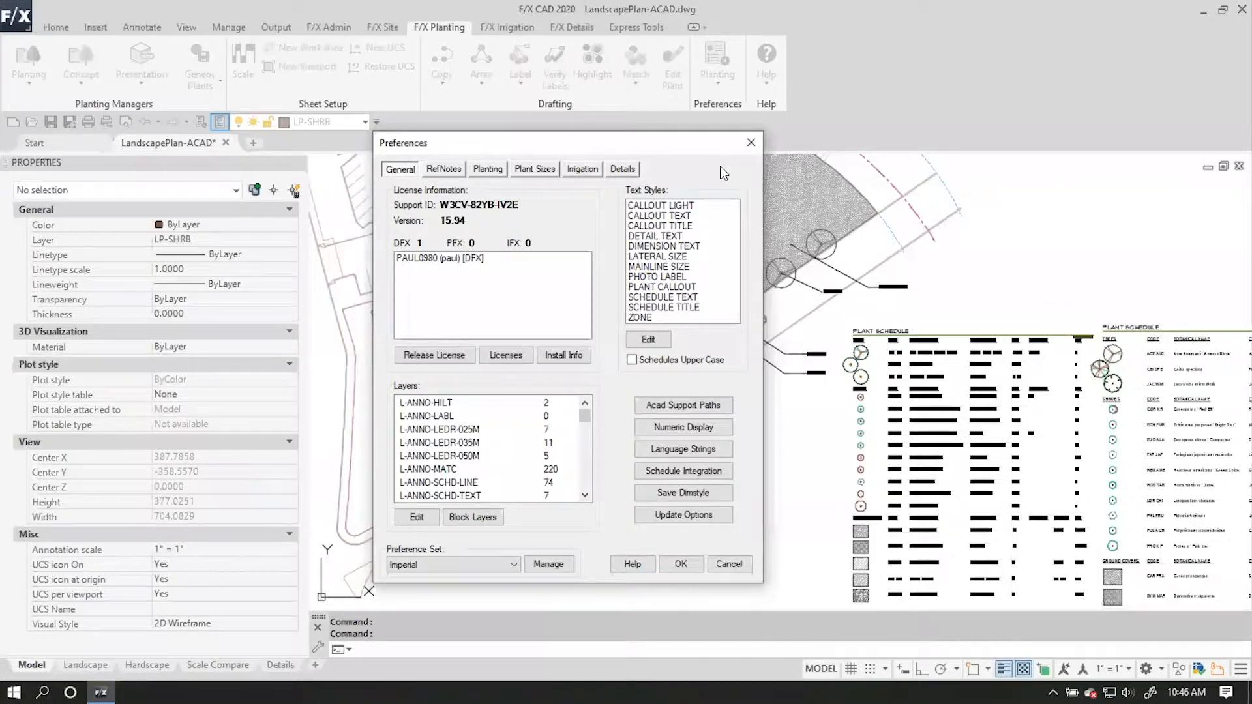
Look through the callout text styles and the full list of default layers with their colors.
{"action": "left_click", "coordinate": [661, 206]}
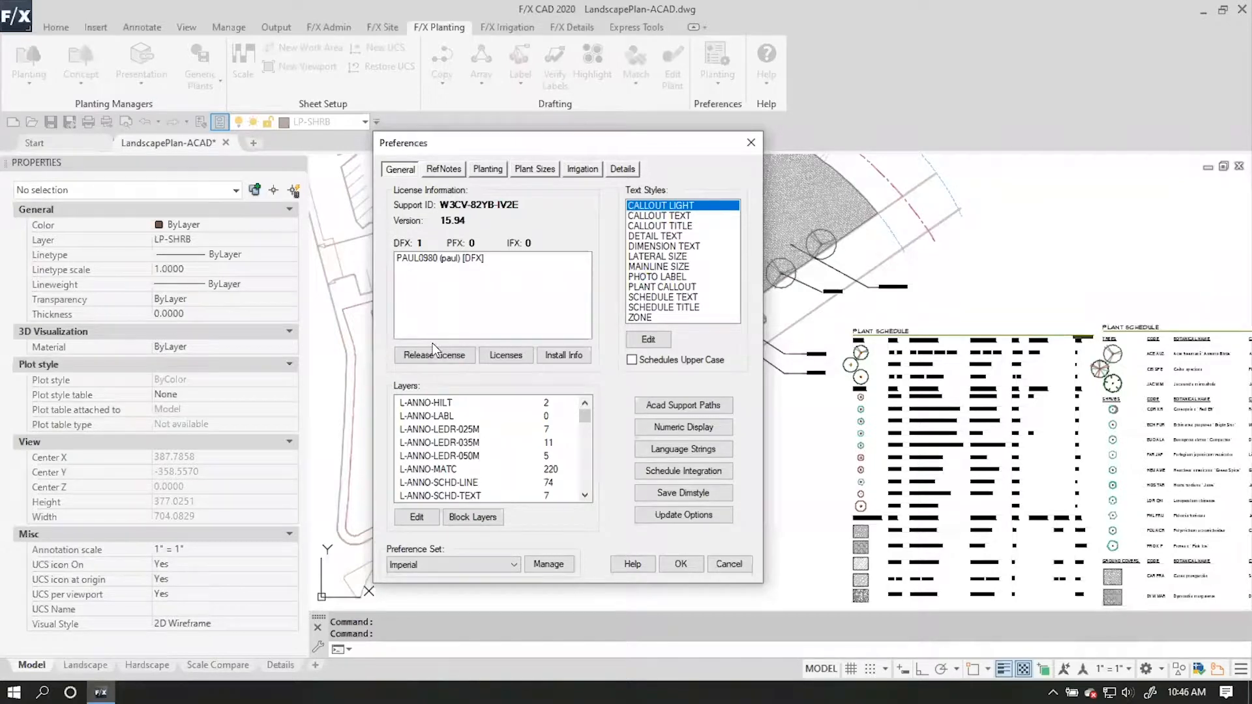
{"action": "mouse_move", "coordinate": [582, 415]}
{"action": "left_mouse_down"}
{"action": "mouse_move", "coordinate": [587, 443]}
{"action": "mouse_move", "coordinate": [584, 419]}
{"action": "left_mouse_up"}
{"action": "mouse_move", "coordinate": [581, 421]}
{"action": "left_mouse_down"}
{"action": "mouse_move", "coordinate": [594, 484]}
{"action": "mouse_move", "coordinate": [581, 415]}
{"action": "mouse_move", "coordinate": [583, 431]}
{"action": "left_mouse_up"}
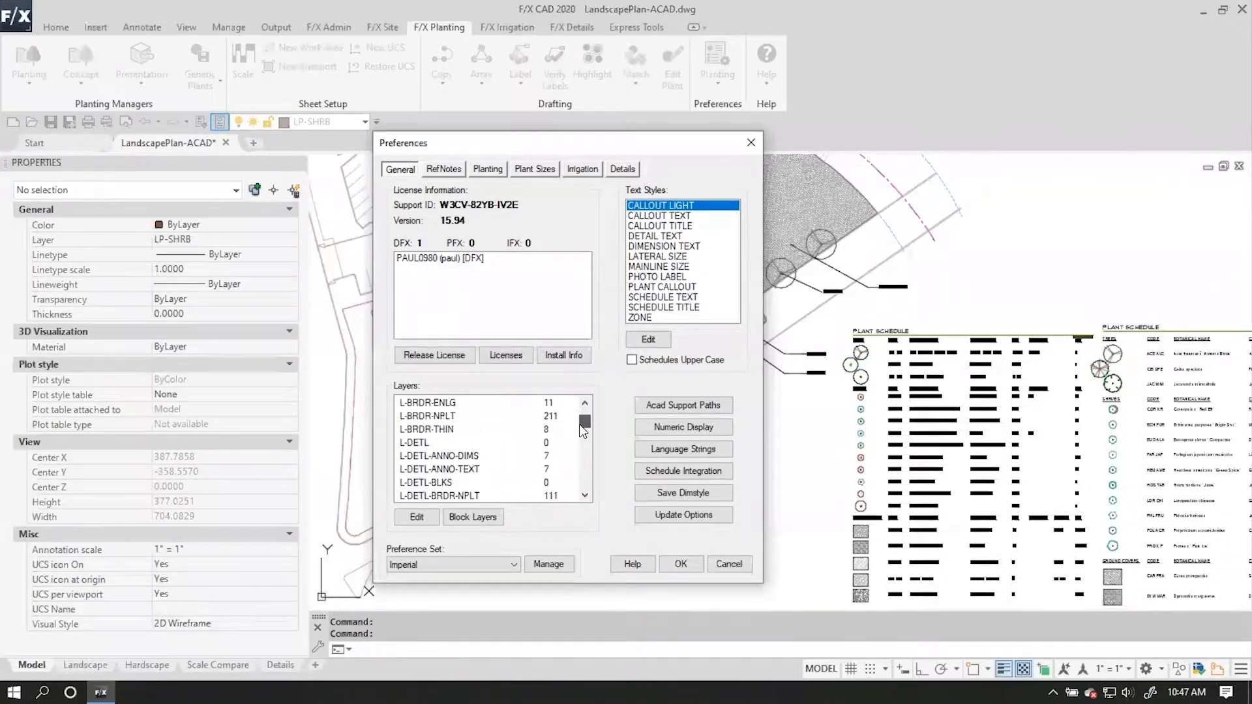
{"action": "scroll", "coordinate": [511, 468], "scroll_direction": "down", "scroll_amount": 8}
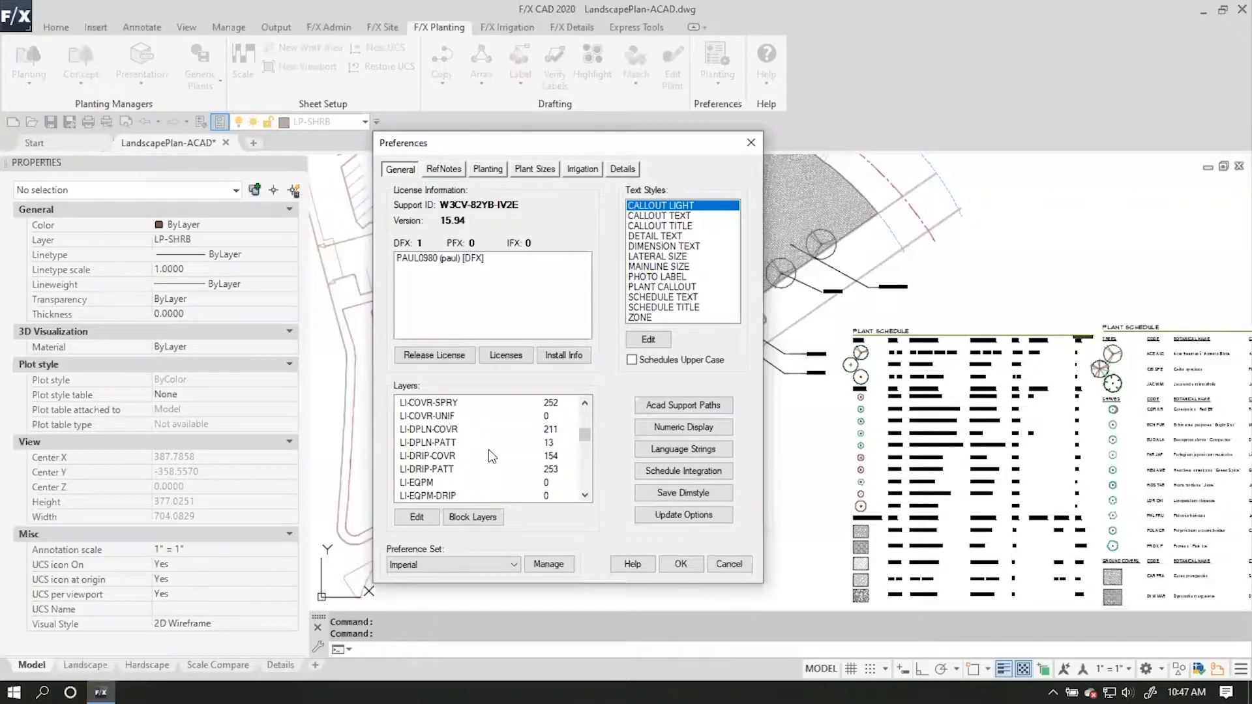
{"action": "scroll", "coordinate": [486, 447], "scroll_direction": "down", "scroll_amount": 10}
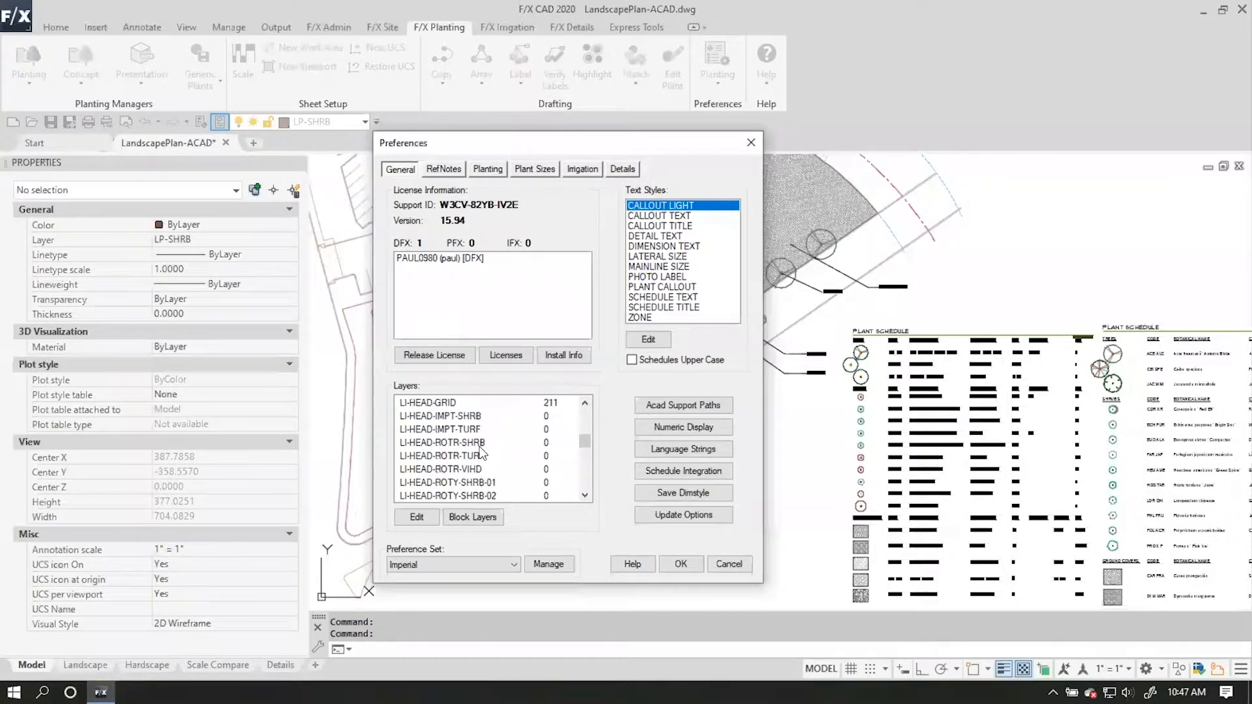
{"action": "scroll", "coordinate": [469, 476], "scroll_direction": "down", "scroll_amount": 1}
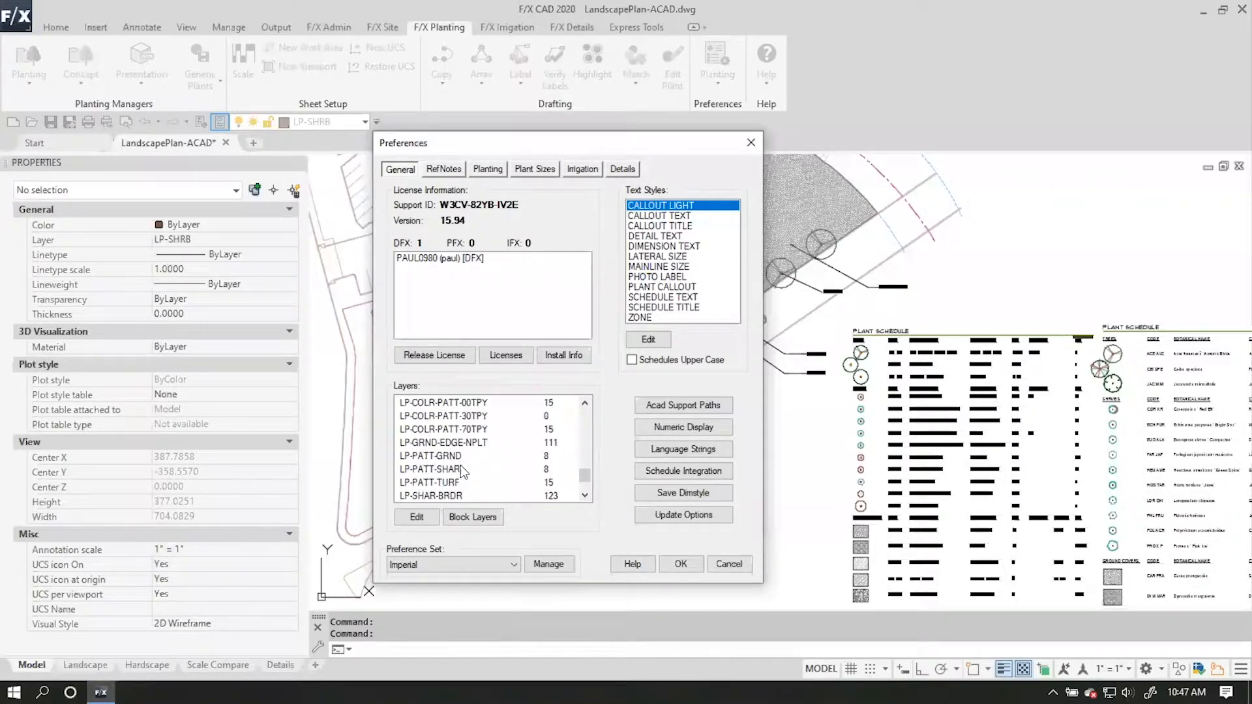
{"action": "scroll", "coordinate": [441, 470], "scroll_direction": "down", "scroll_amount": 5}
{"action": "scroll", "coordinate": [472, 480], "scroll_direction": "up", "scroll_amount": 20}
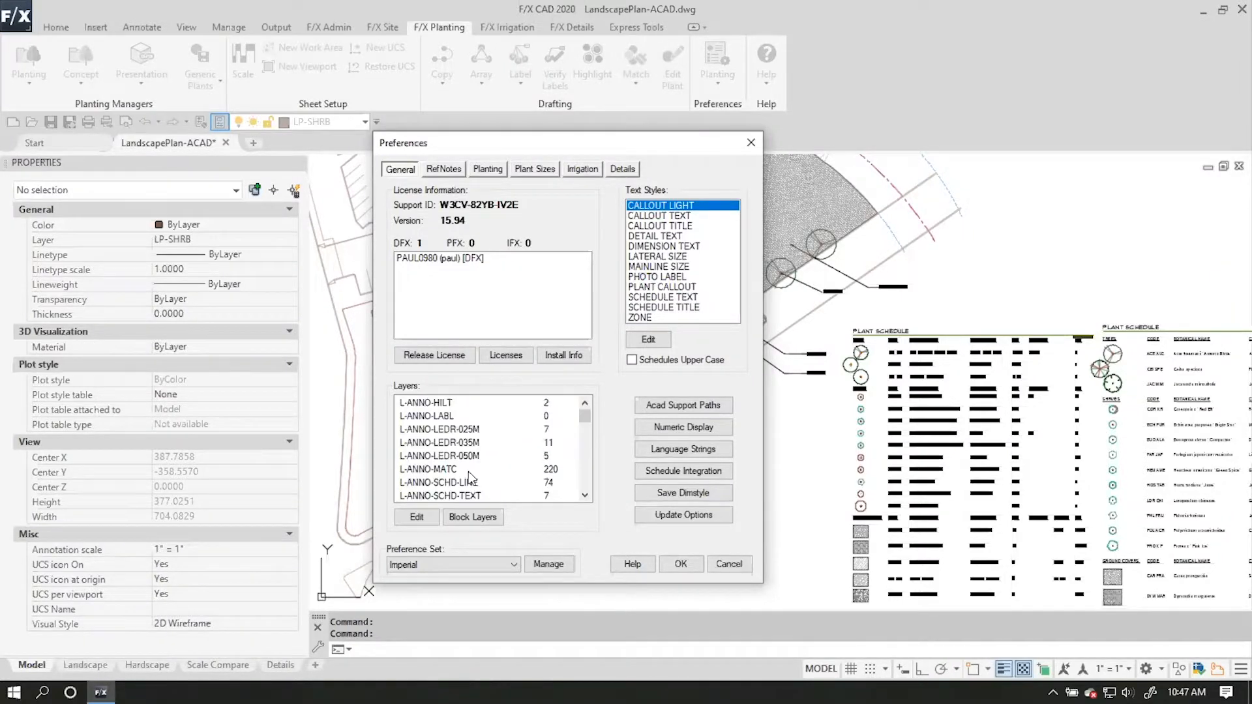
Open the L-ANNO-LABL layer for editing, examine its description, color, linetype and plot options, and accept it as is.
{"action": "left_click", "coordinate": [464, 415]}
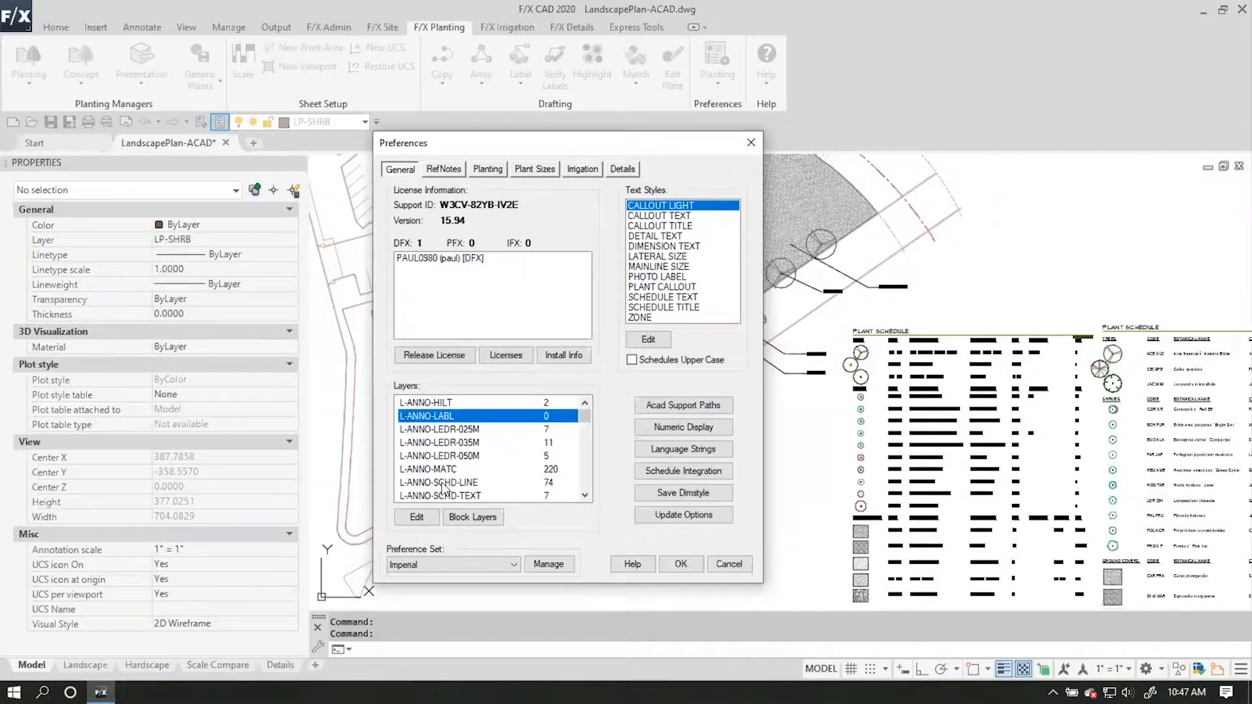
{"action": "left_click", "coordinate": [423, 513]}
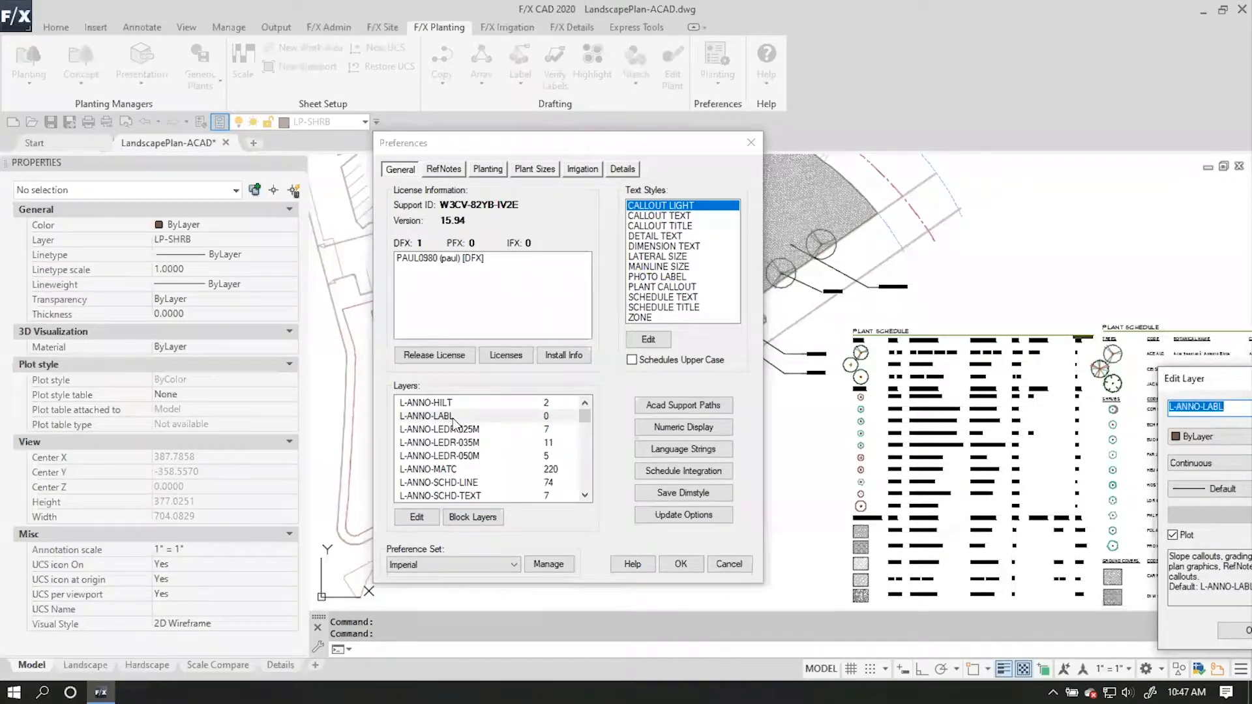
{"action": "left_click_drag", "start_coordinate": [1194, 379], "coordinate": [515, 227]}
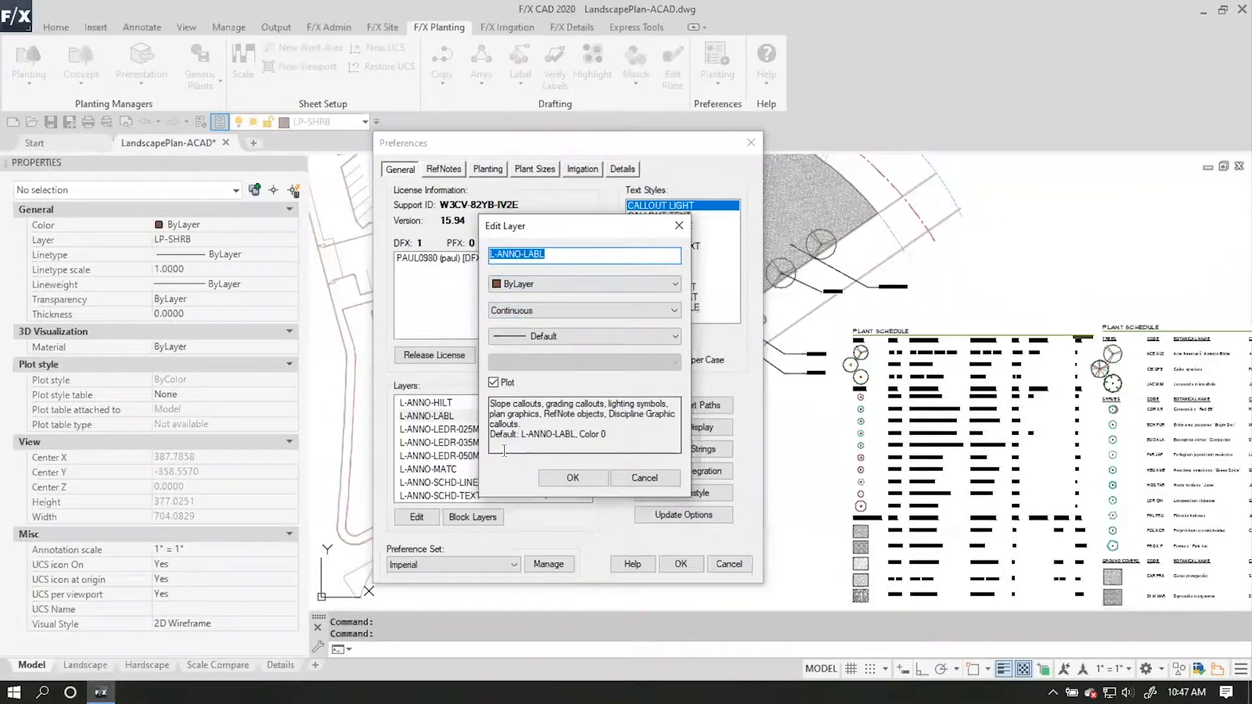
{"action": "left_click_drag", "start_coordinate": [609, 435], "coordinate": [474, 439]}
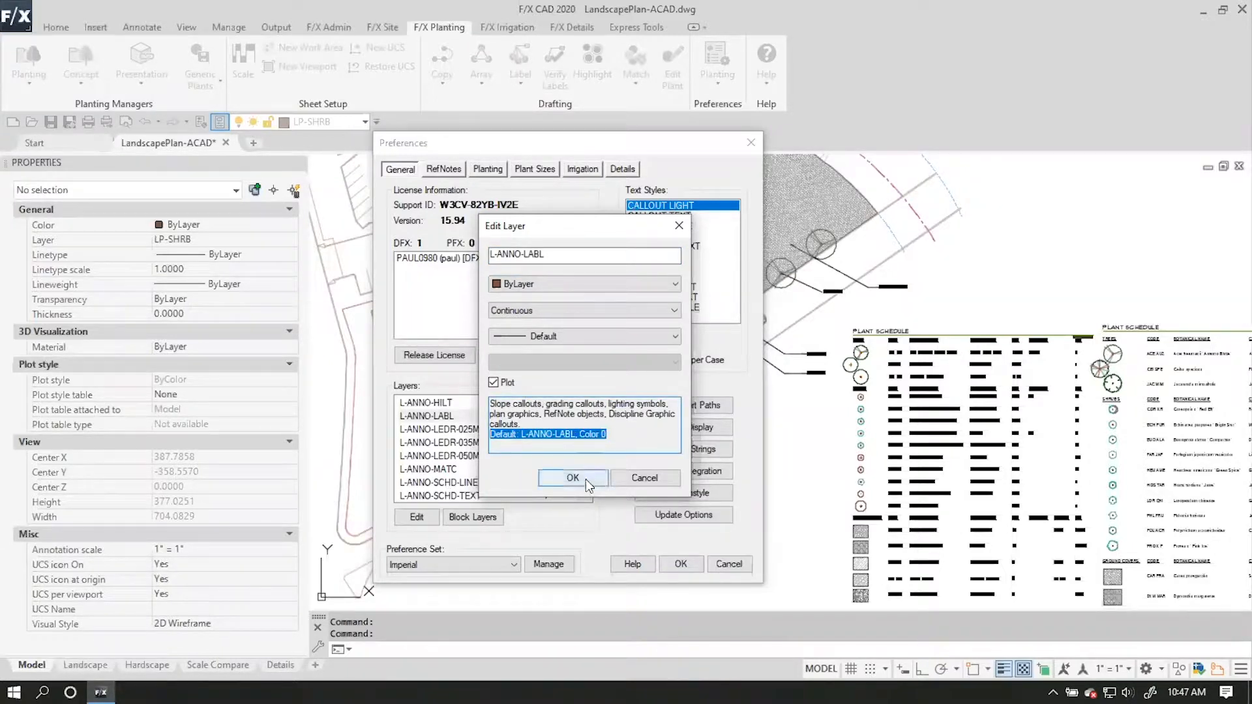
{"action": "left_click", "coordinate": [549, 283]}
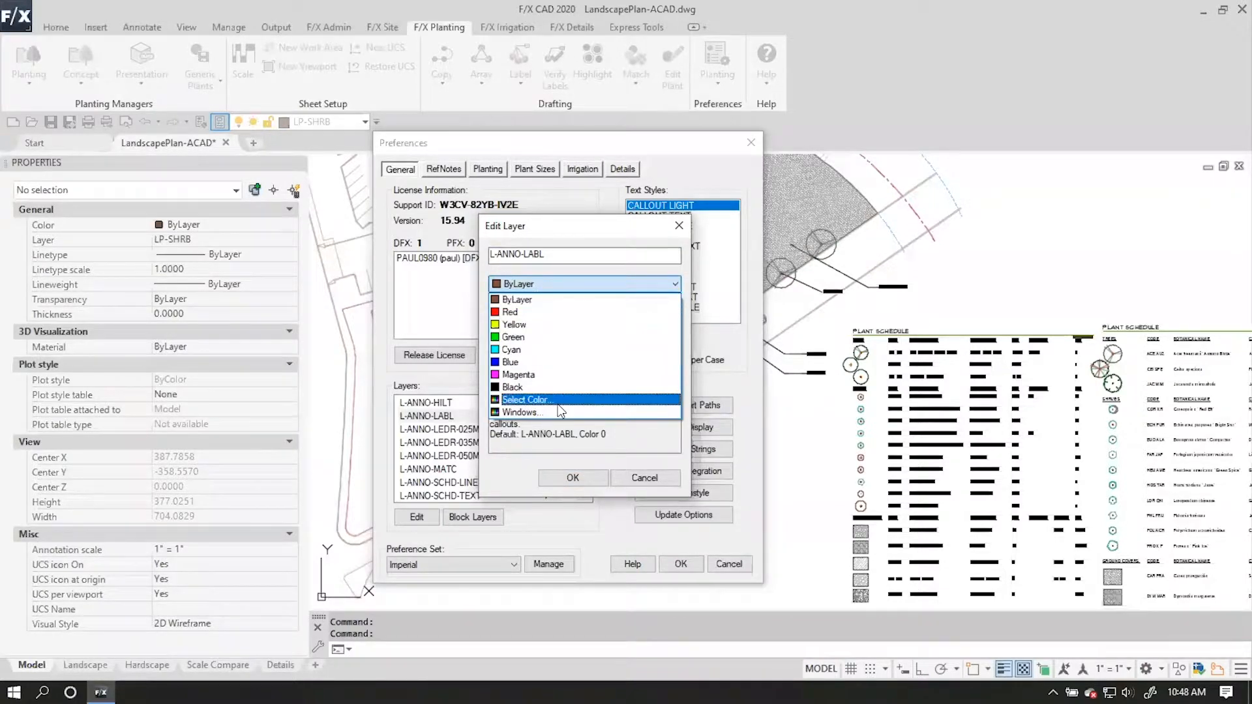
{"action": "left_click", "coordinate": [518, 299]}
{"action": "left_click", "coordinate": [536, 311]}
{"action": "left_click", "coordinate": [532, 308]}
{"action": "left_click", "coordinate": [493, 382]}
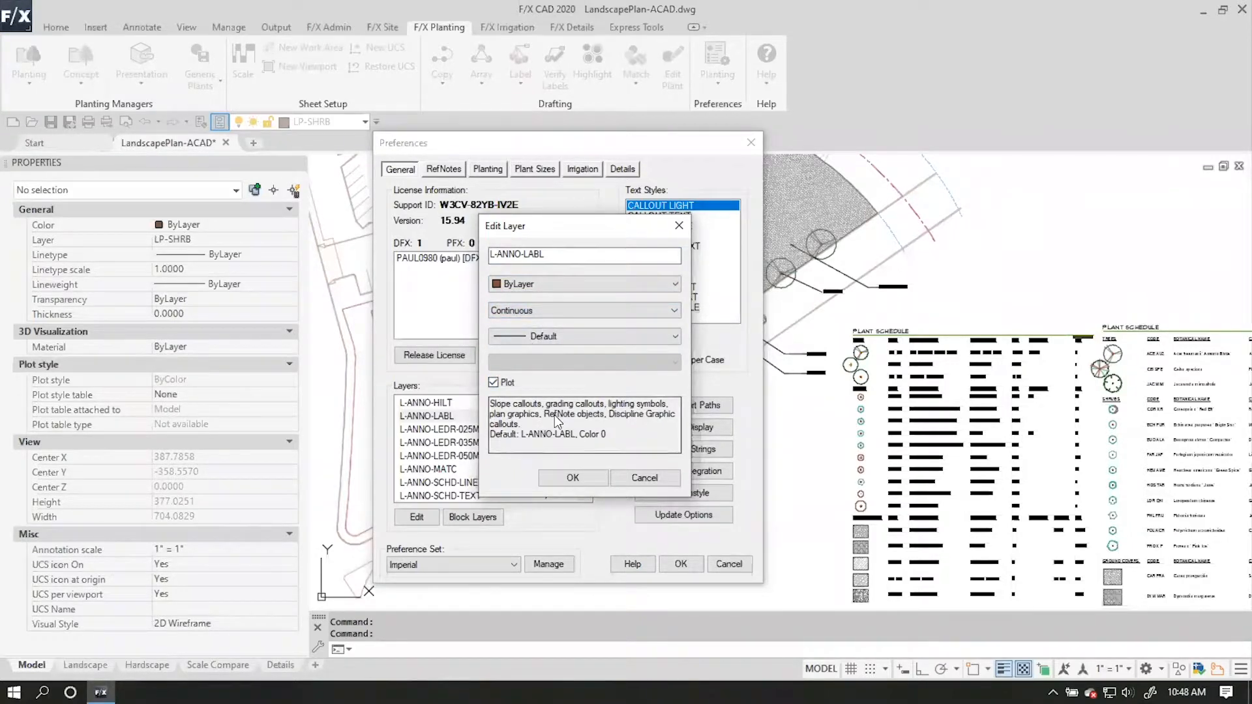
{"action": "left_click", "coordinate": [569, 480]}
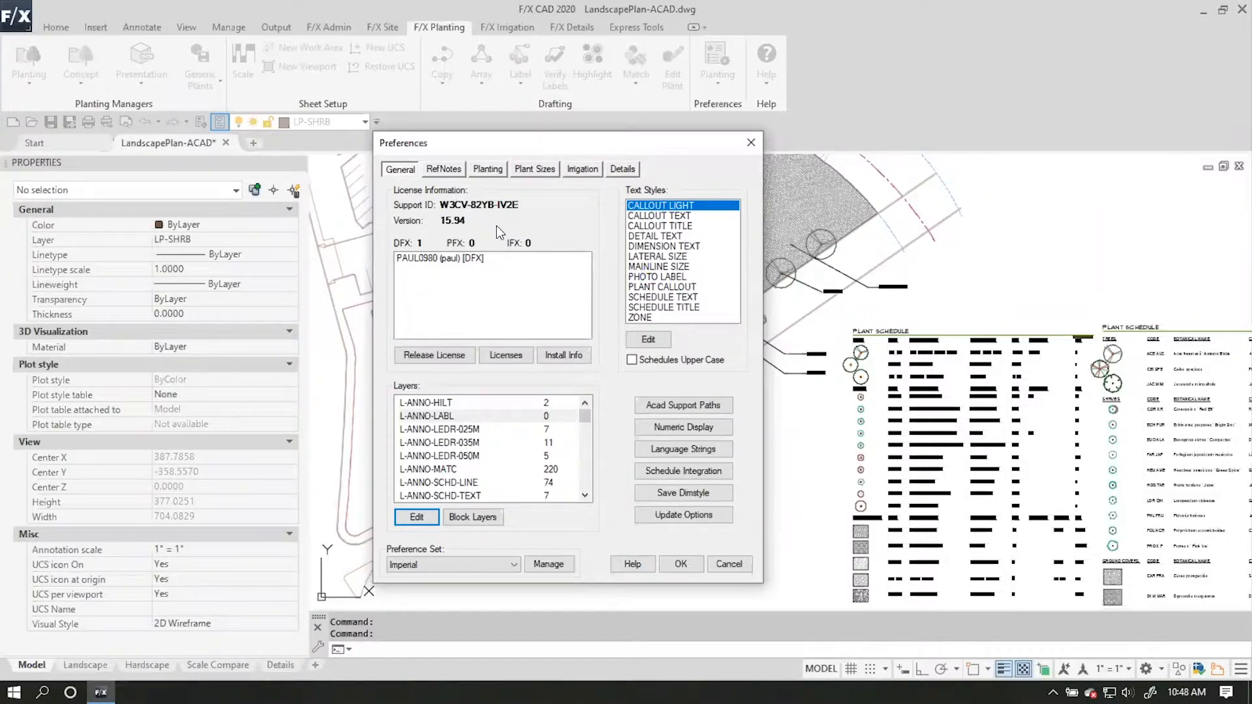
Examine the block layer color mapping and the settings of color 1, and close the mapping without changes.
{"action": "left_click", "coordinate": [480, 511]}
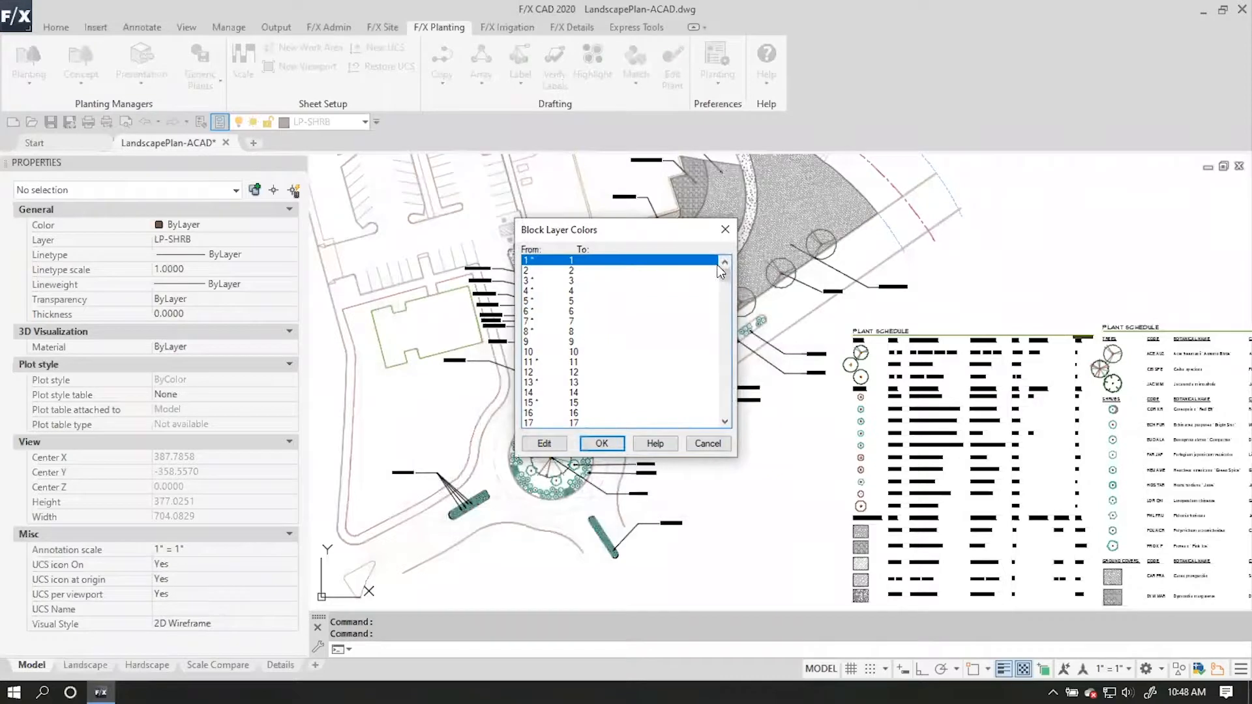
{"action": "left_click", "coordinate": [685, 291]}
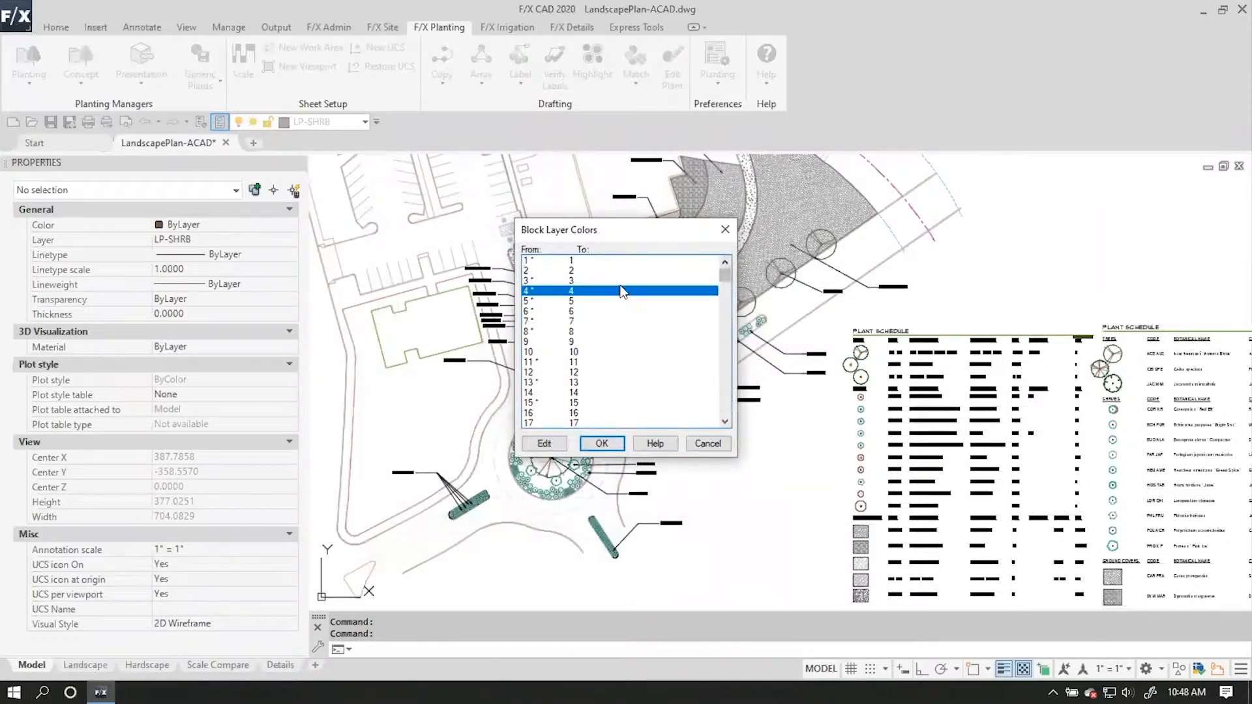
{"action": "left_click", "coordinate": [553, 262]}
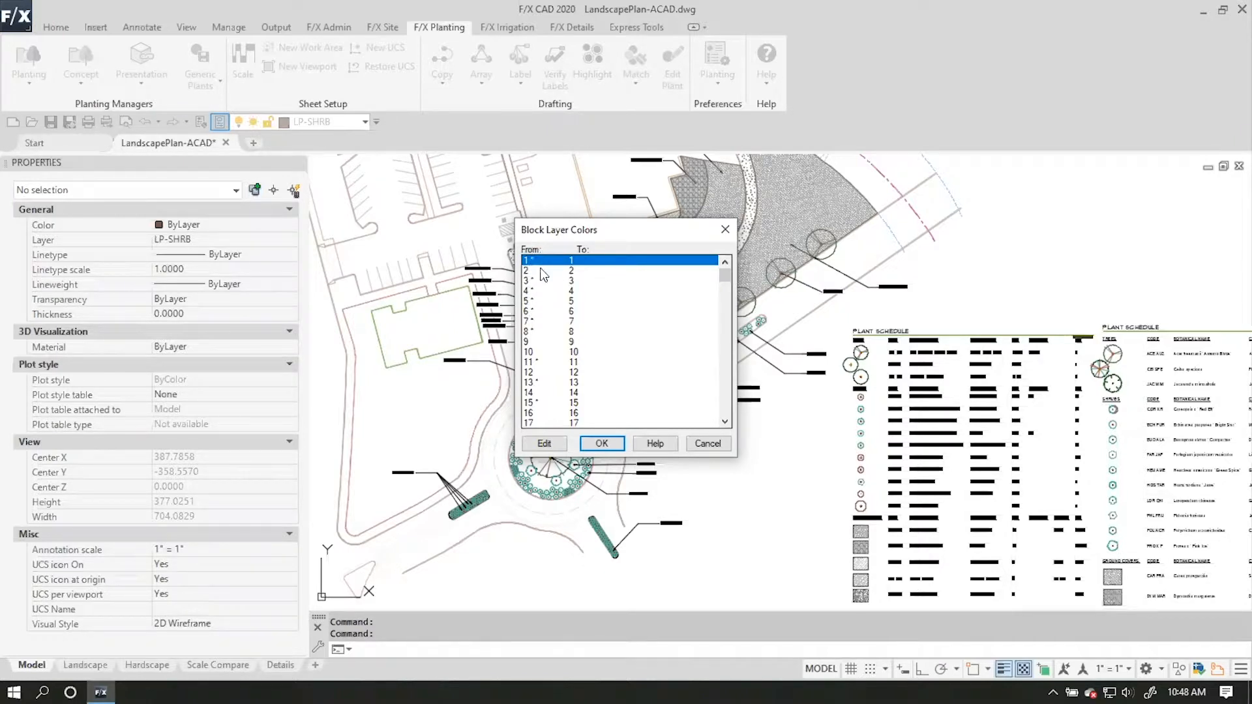
{"action": "left_click", "coordinate": [546, 444]}
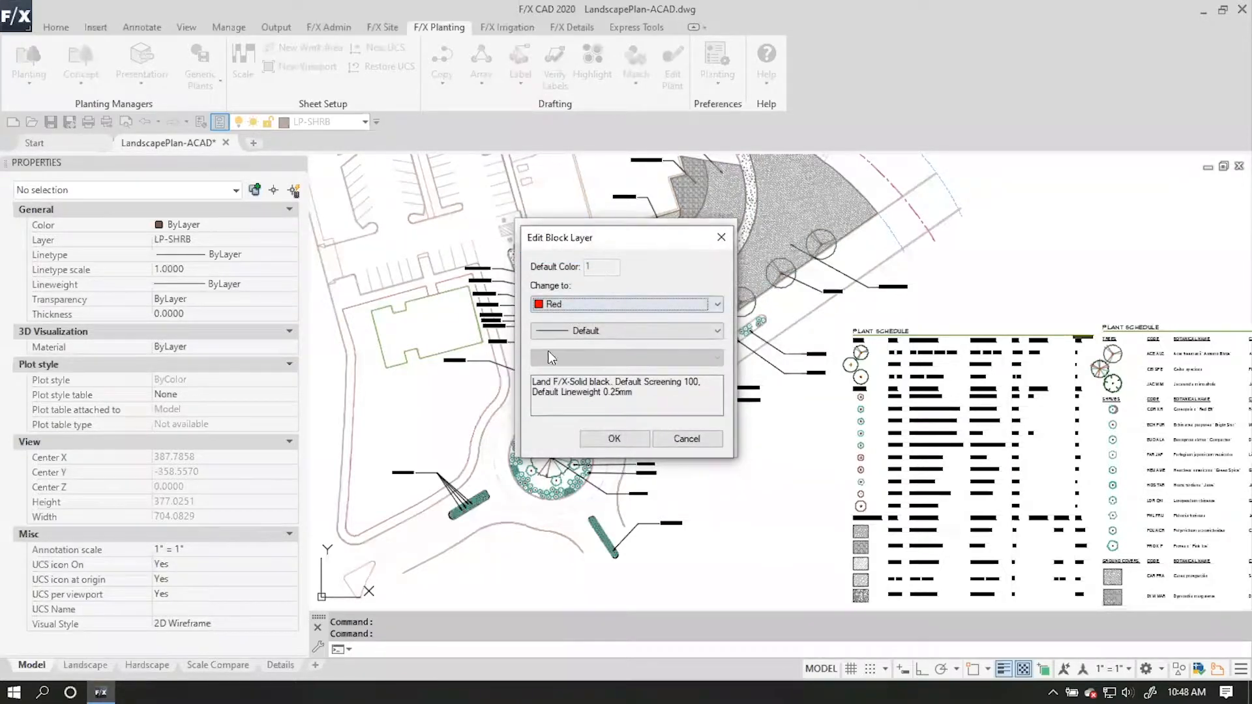
{"action": "left_click", "coordinate": [683, 439]}
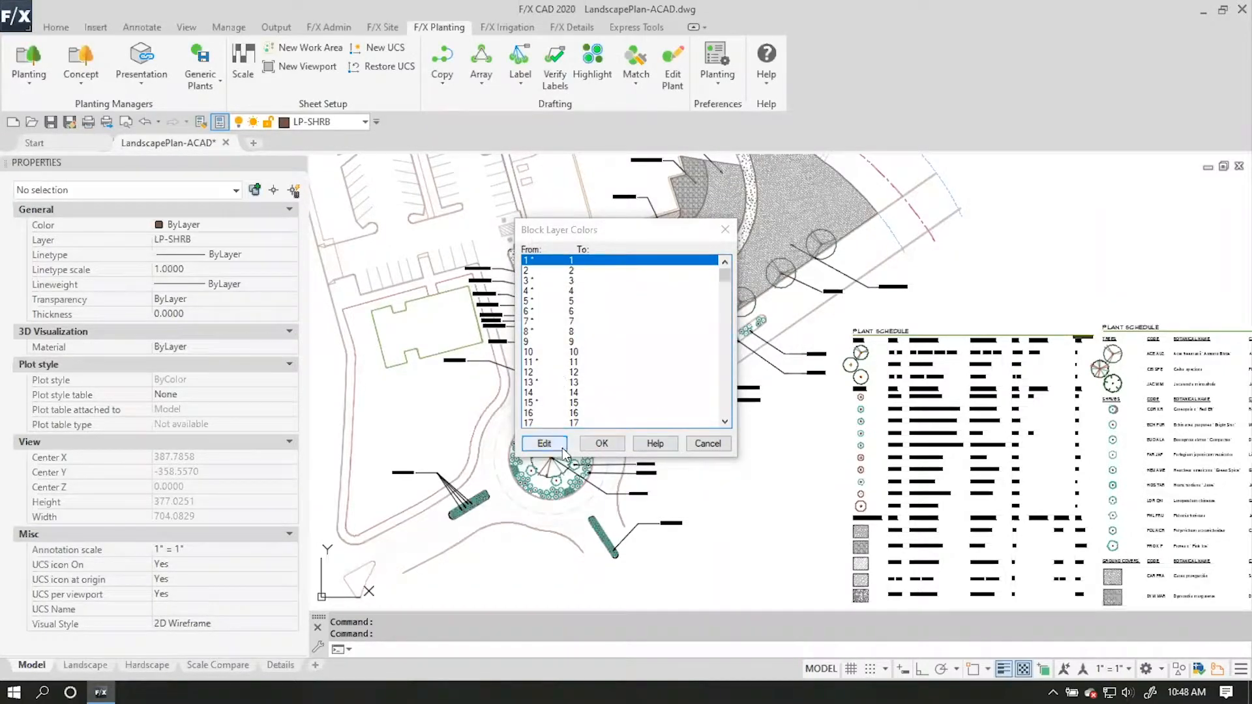
{"action": "left_click", "coordinate": [600, 444]}
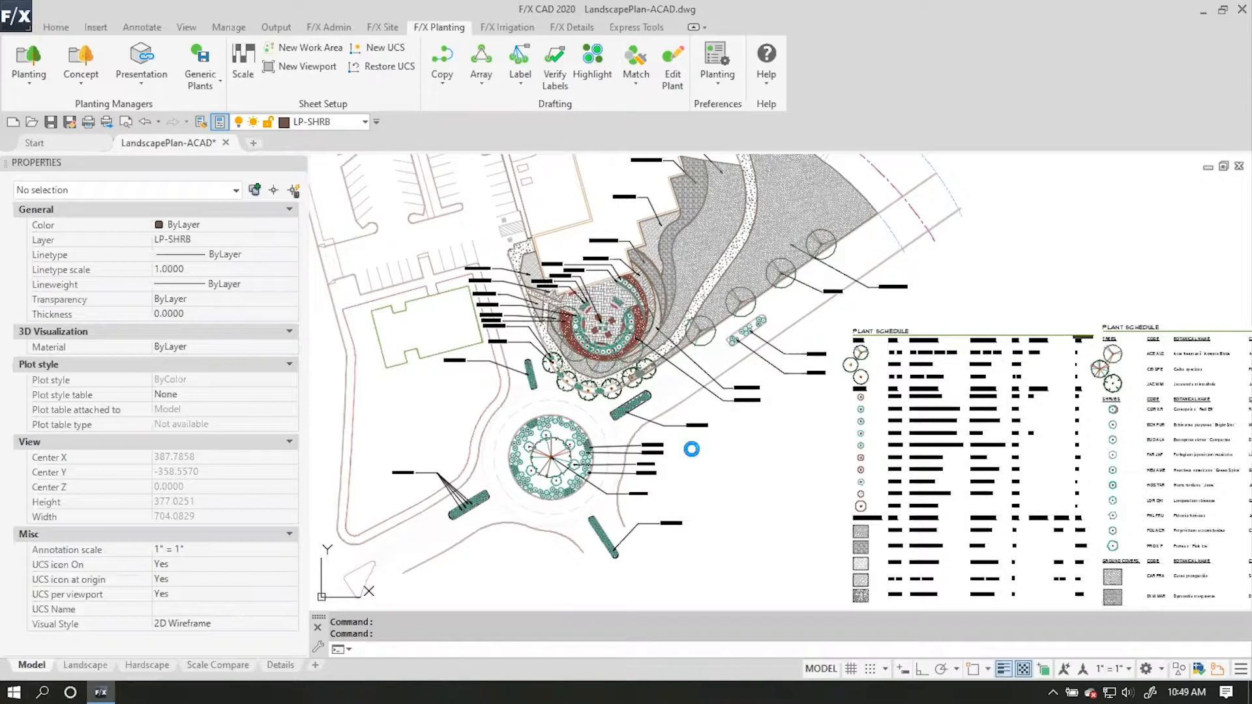
{"action": "key", "text": "Escape"}
{"action": "key", "text": "Escape"}
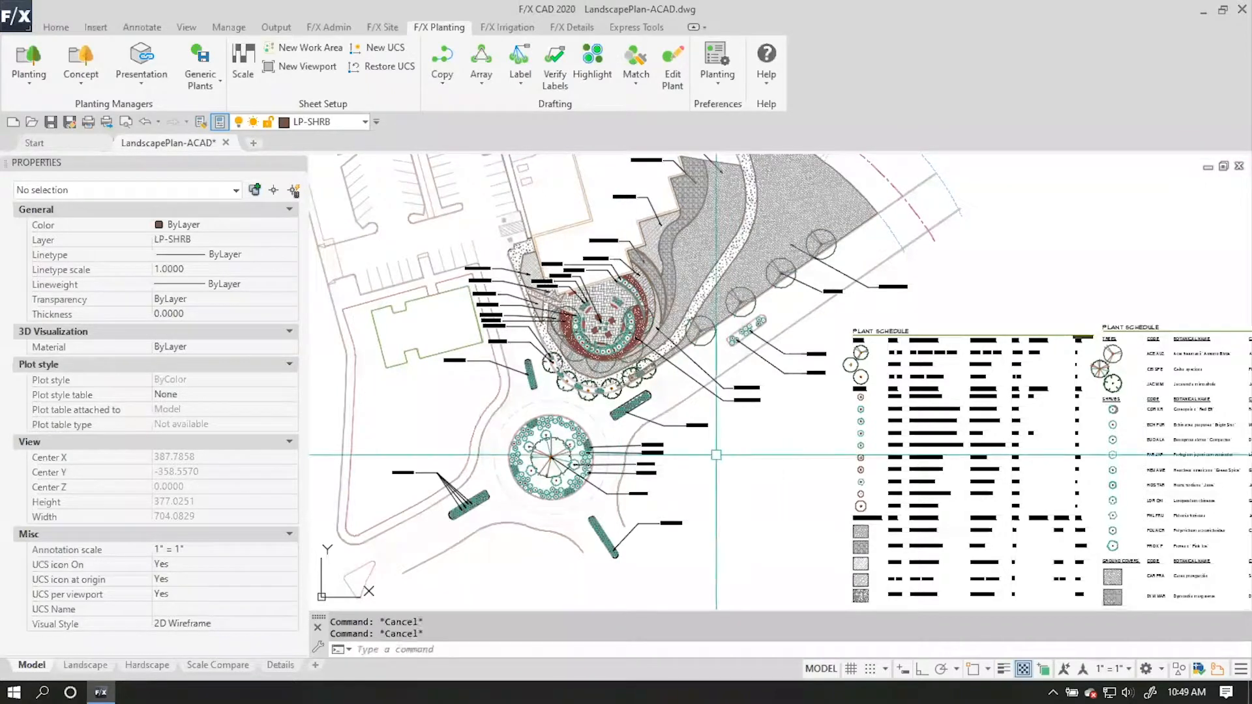
Reopen the planting preferences and return to the general settings.
{"action": "left_click", "coordinate": [710, 59]}
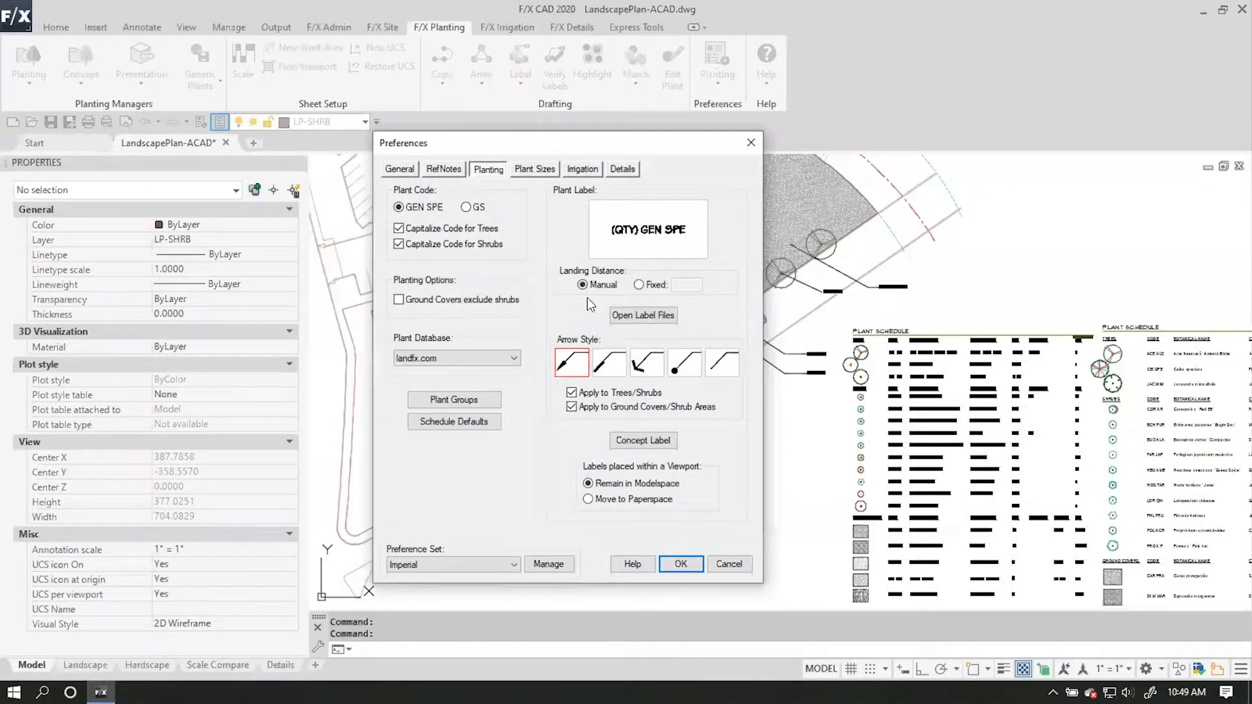
{"action": "left_click", "coordinate": [399, 169]}
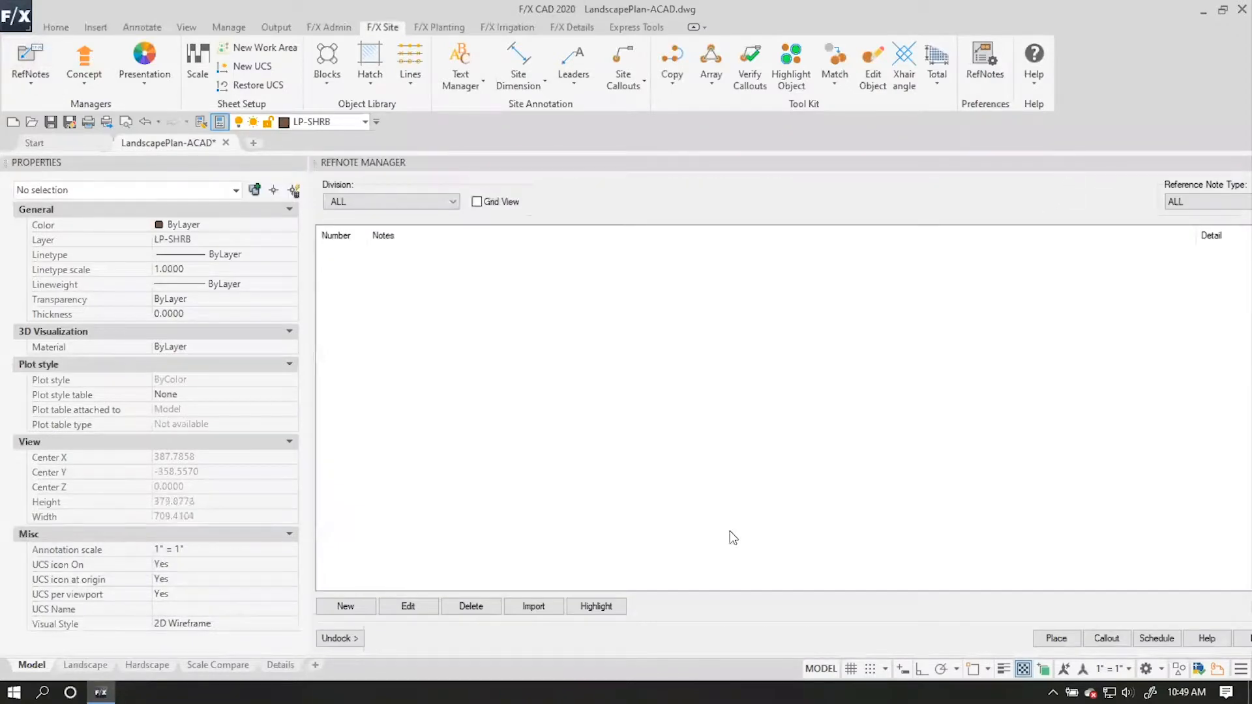
Undock the RefNotes manager and start a new reference note of type Area / Volume.
{"action": "left_click", "coordinate": [341, 639]}
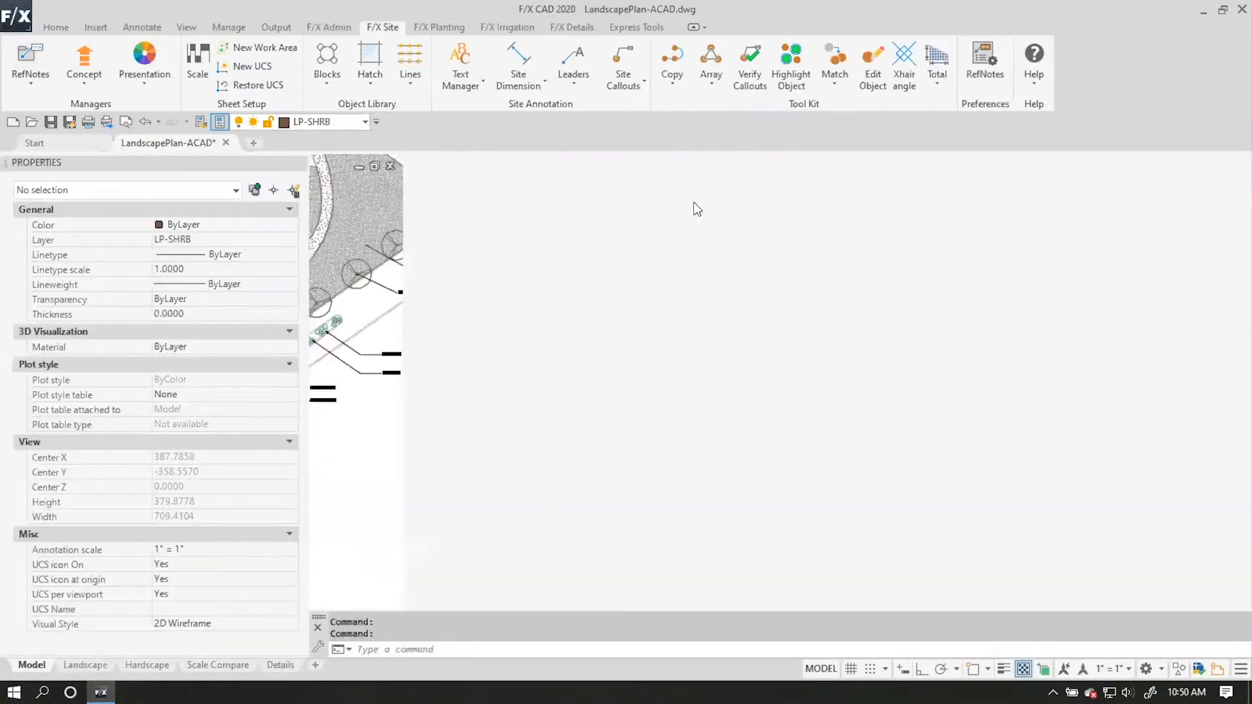
{"action": "left_click_drag", "start_coordinate": [664, 155], "coordinate": [577, 172]}
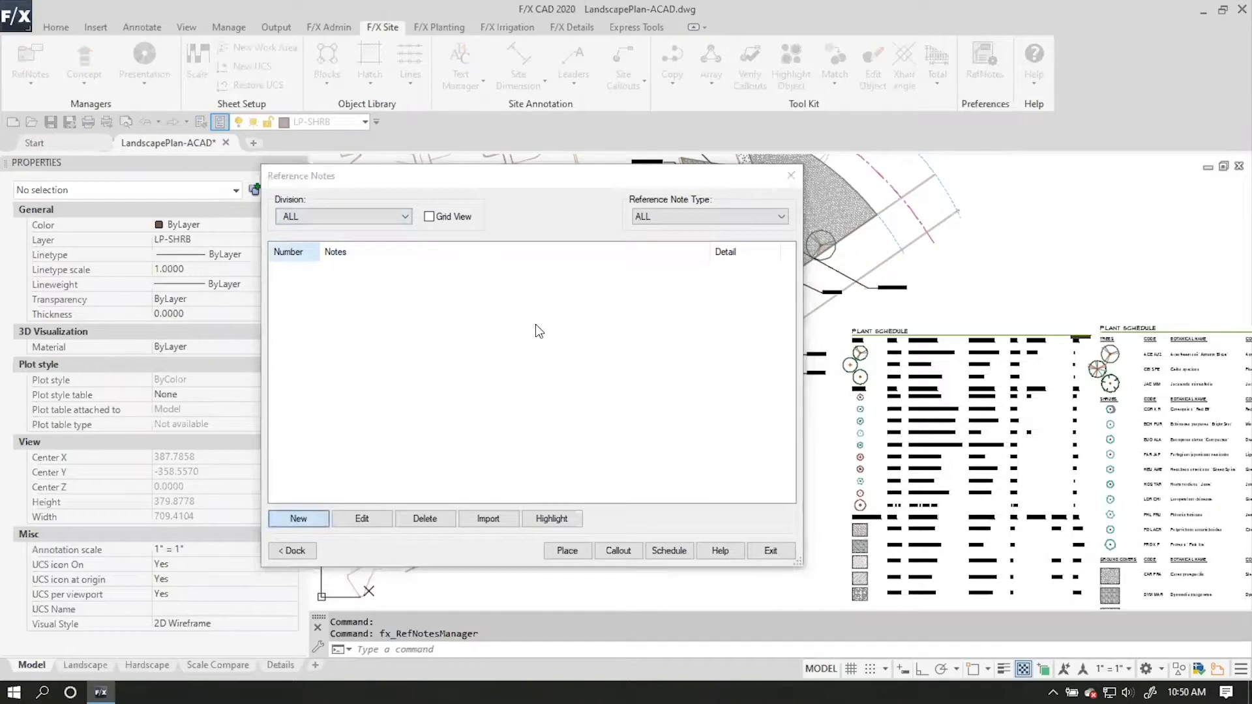
{"action": "key", "text": "Return"}
{"action": "left_click_drag", "start_coordinate": [403, 203], "coordinate": [426, 102]}
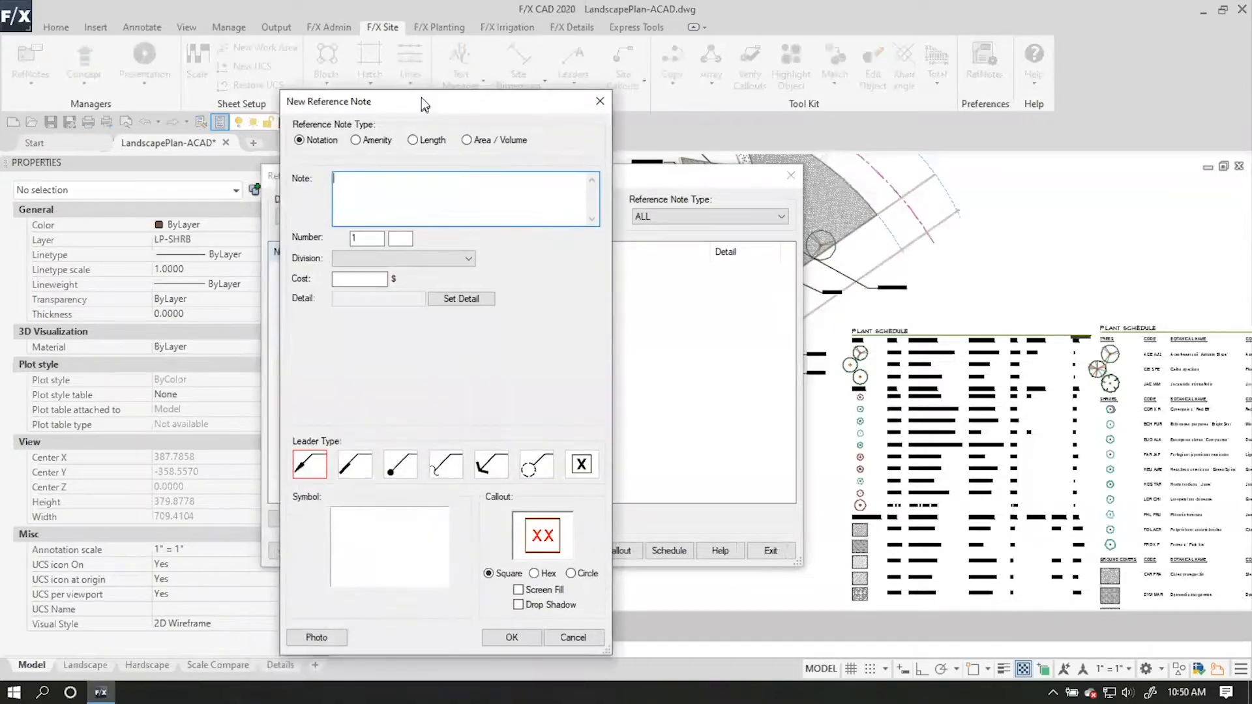
{"action": "left_click", "coordinate": [467, 139]}
Choose the Generic / Custom manufacturer and assign the ANSI37_1 site hatch to the reference note.
{"action": "left_click_drag", "start_coordinate": [669, 375], "coordinate": [414, 115]}
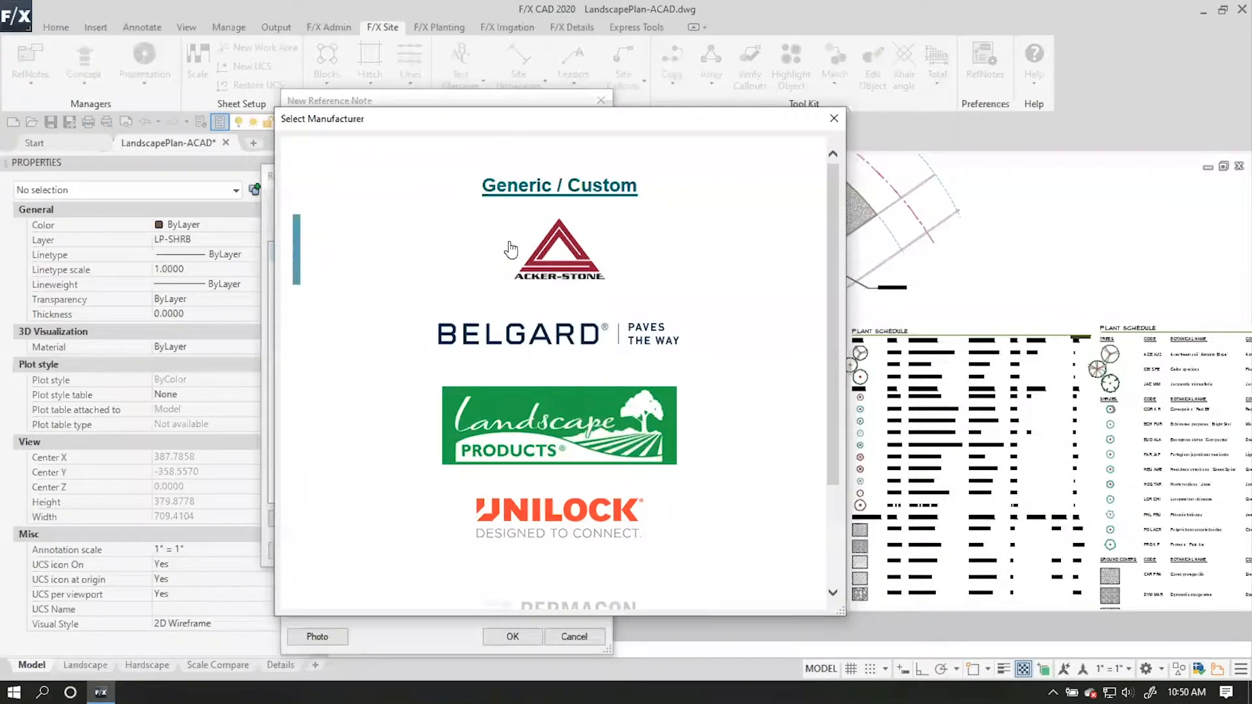
{"action": "scroll", "coordinate": [636, 430], "scroll_direction": "down", "scroll_amount": 2}
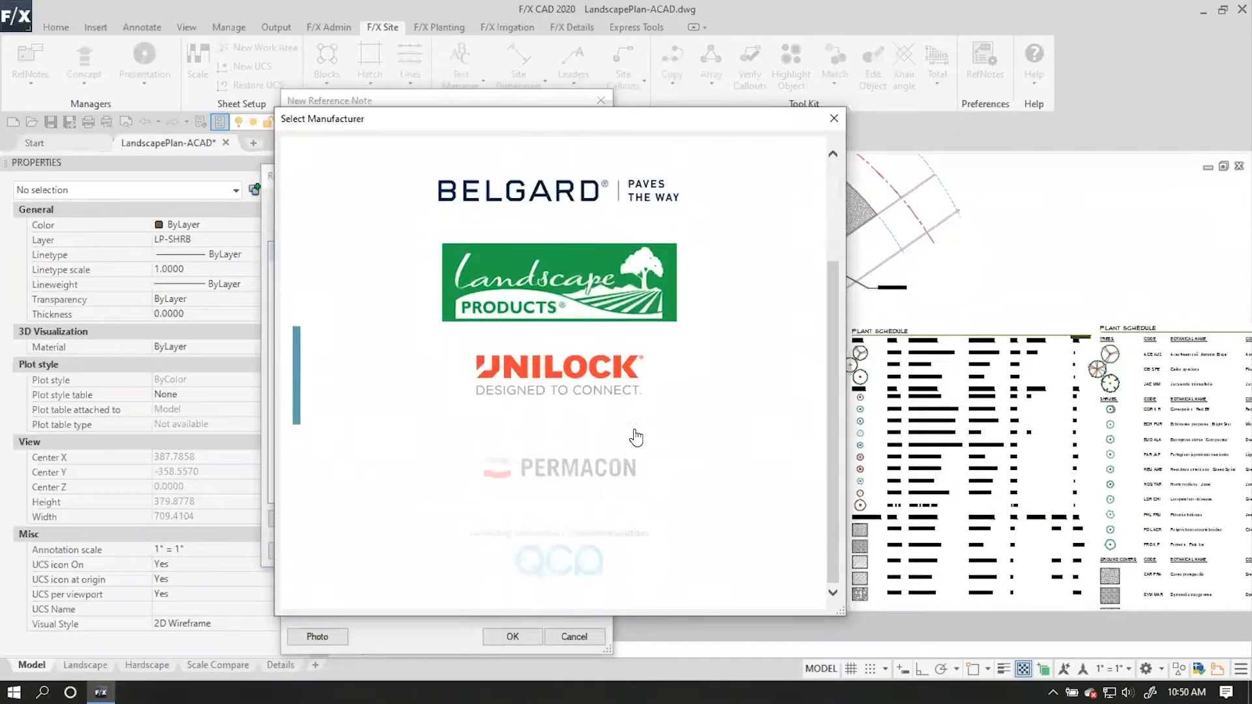
{"action": "scroll", "coordinate": [633, 427], "scroll_direction": "up", "scroll_amount": 2}
{"action": "left_click", "coordinate": [595, 186]}
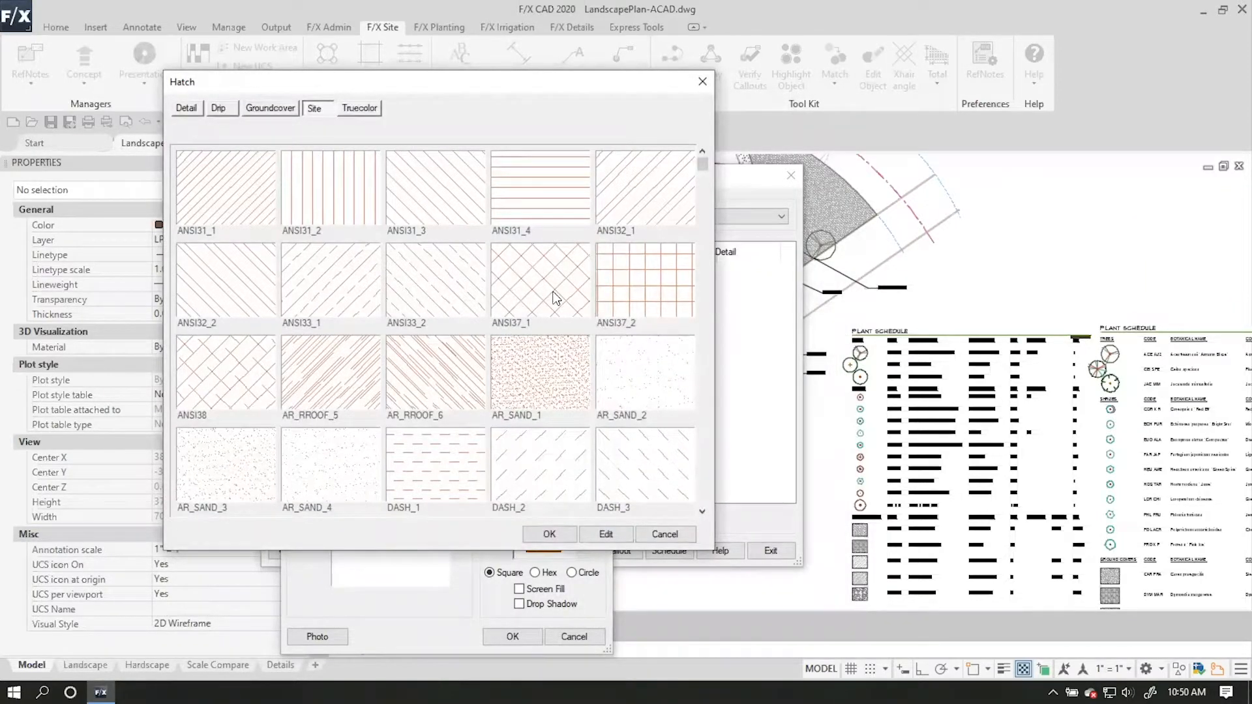
{"action": "left_click", "coordinate": [556, 297]}
{"action": "left_click", "coordinate": [550, 530]}
Enter "Concrete" as the note text and save the new reference note.
{"action": "left_click", "coordinate": [525, 633]}
{"action": "left_click", "coordinate": [528, 405]}
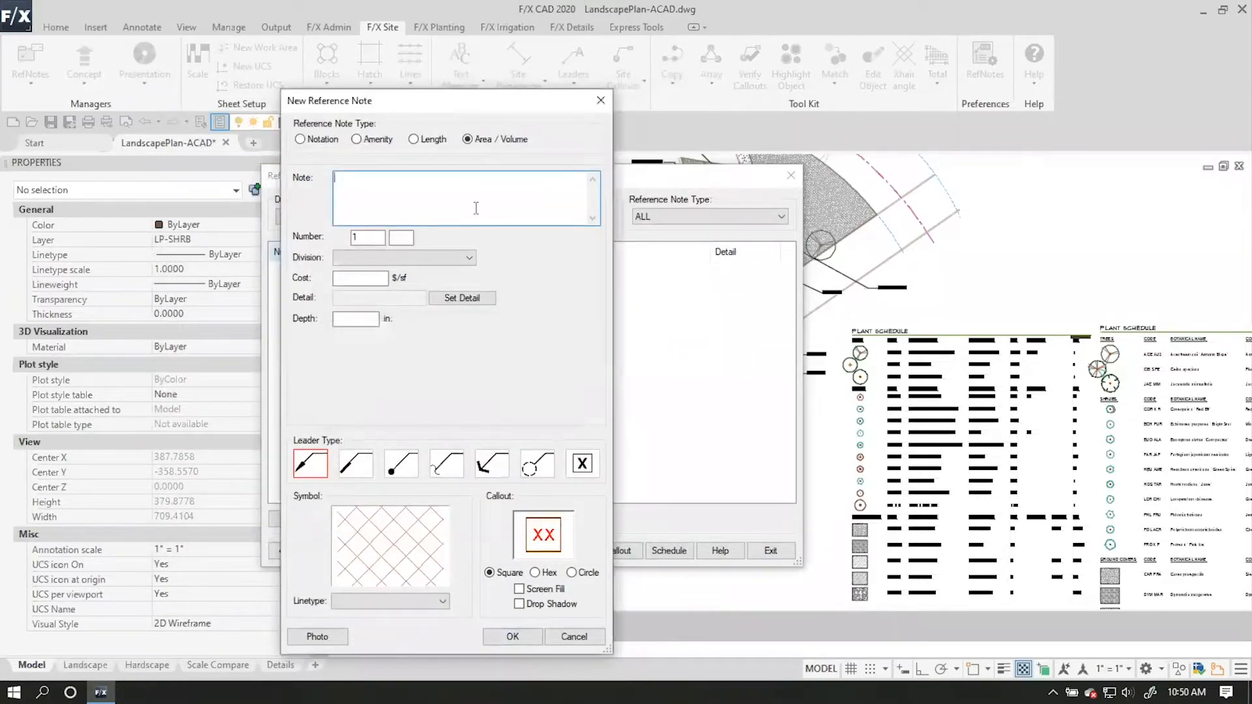
{"action": "type", "text": "Concrete"}
{"action": "left_click", "coordinate": [509, 642]}
Start placing the Concrete hatch and try to pick a boundary polyline around the walkway northwest of the plaza.
{"action": "left_click", "coordinate": [565, 551]}
{"action": "scroll", "coordinate": [524, 235], "scroll_direction": "up", "scroll_amount": 2}
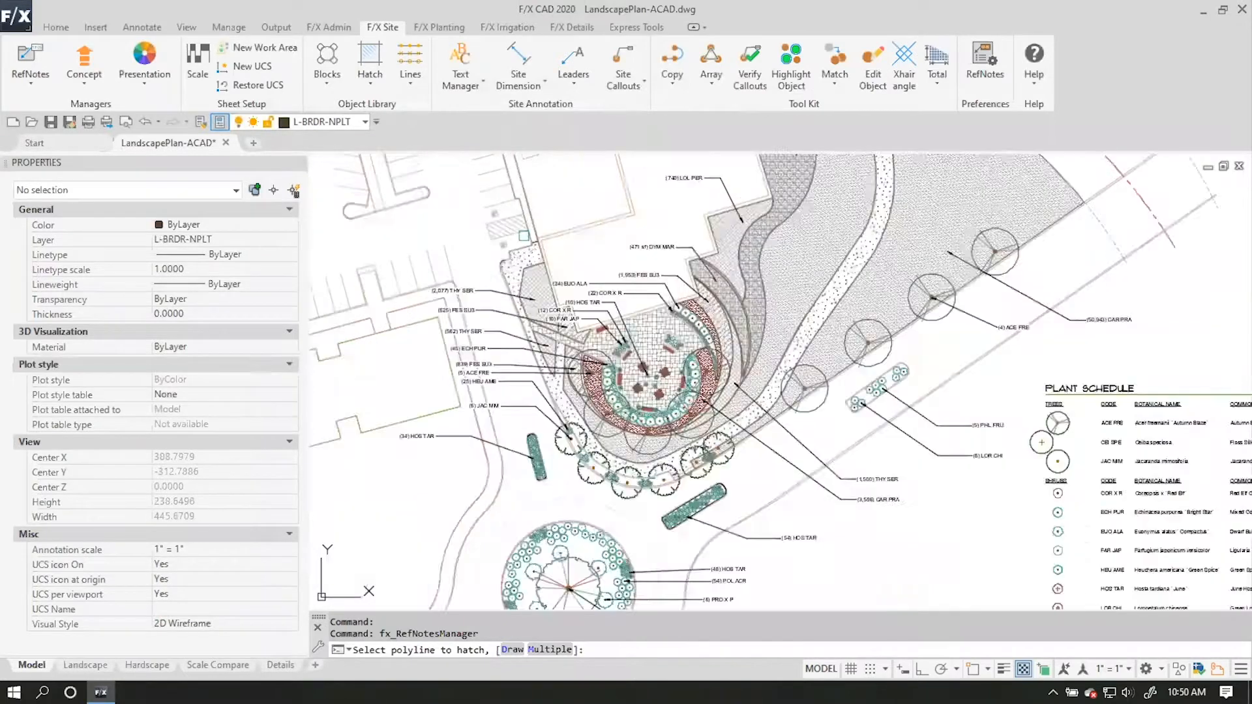
{"action": "scroll", "coordinate": [525, 271], "scroll_direction": "up", "scroll_amount": 5}
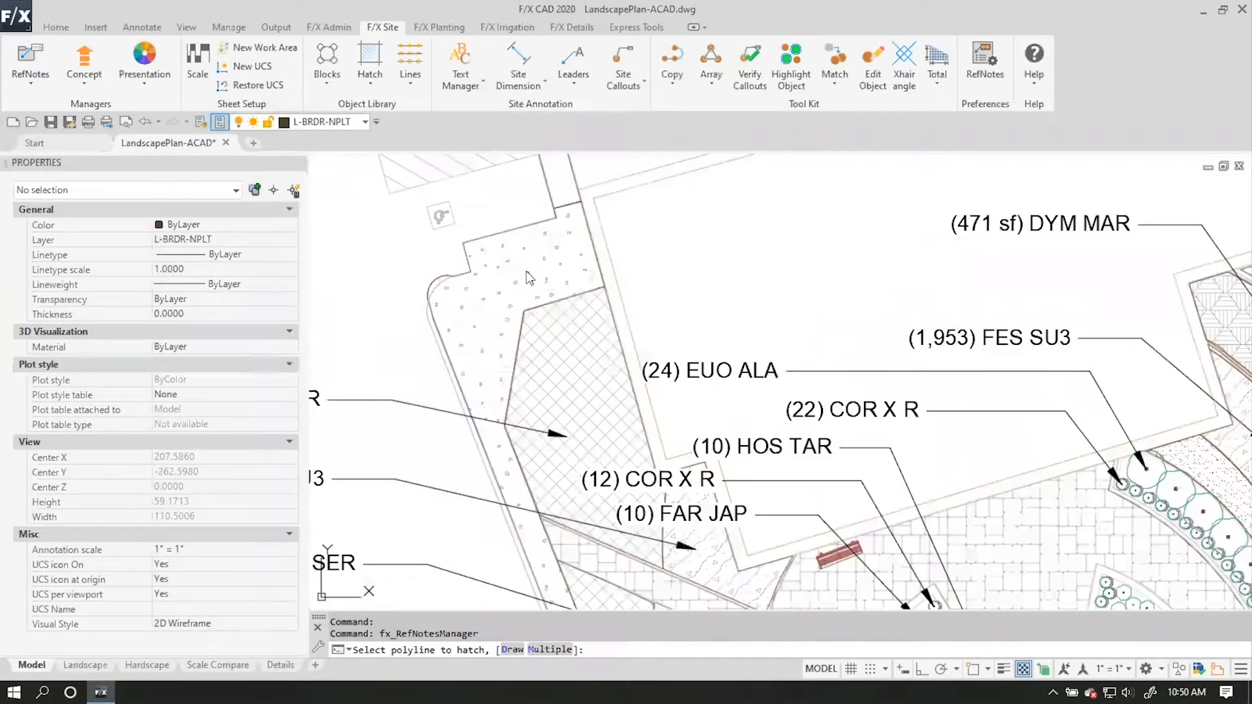
{"action": "left_click", "coordinate": [529, 278]}
{"action": "left_click", "coordinate": [644, 371]}
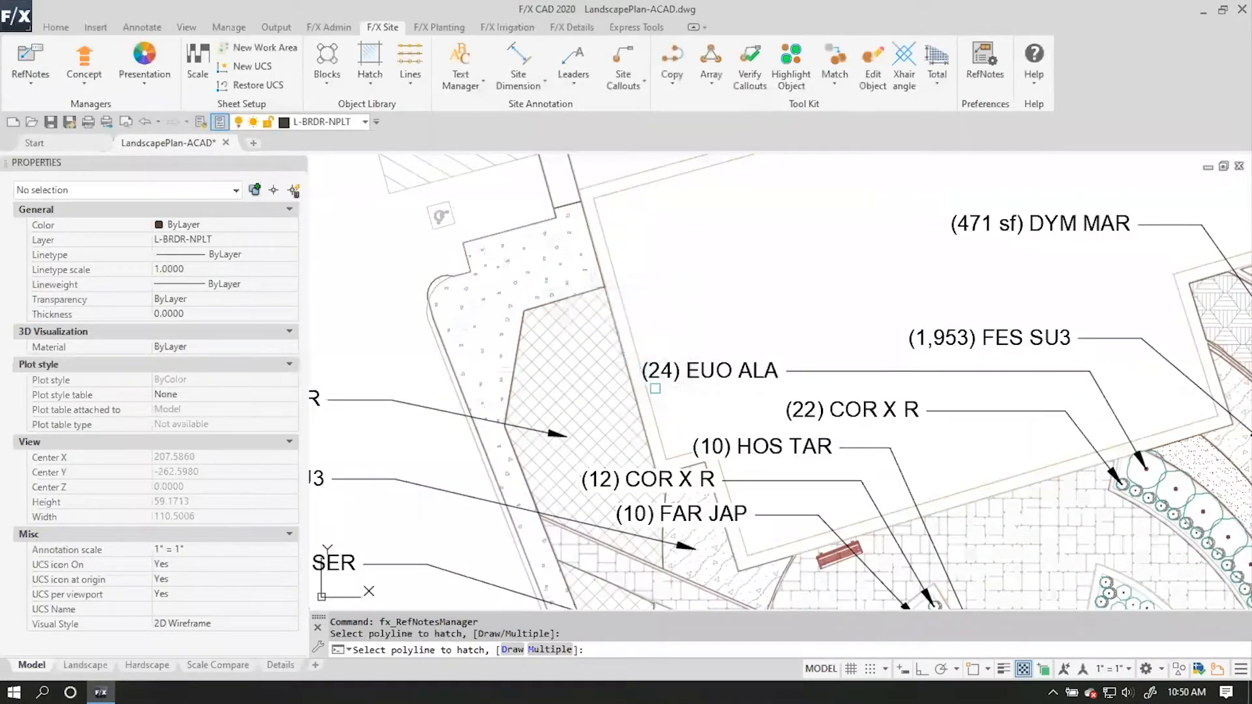
Try to pick a boundary polyline at the paved plaza for the Concrete hatch.
{"action": "scroll", "coordinate": [625, 316], "scroll_direction": "down", "scroll_amount": 2}
{"action": "middle_click_drag", "start_coordinate": [625, 316], "coordinate": [491, 228]}
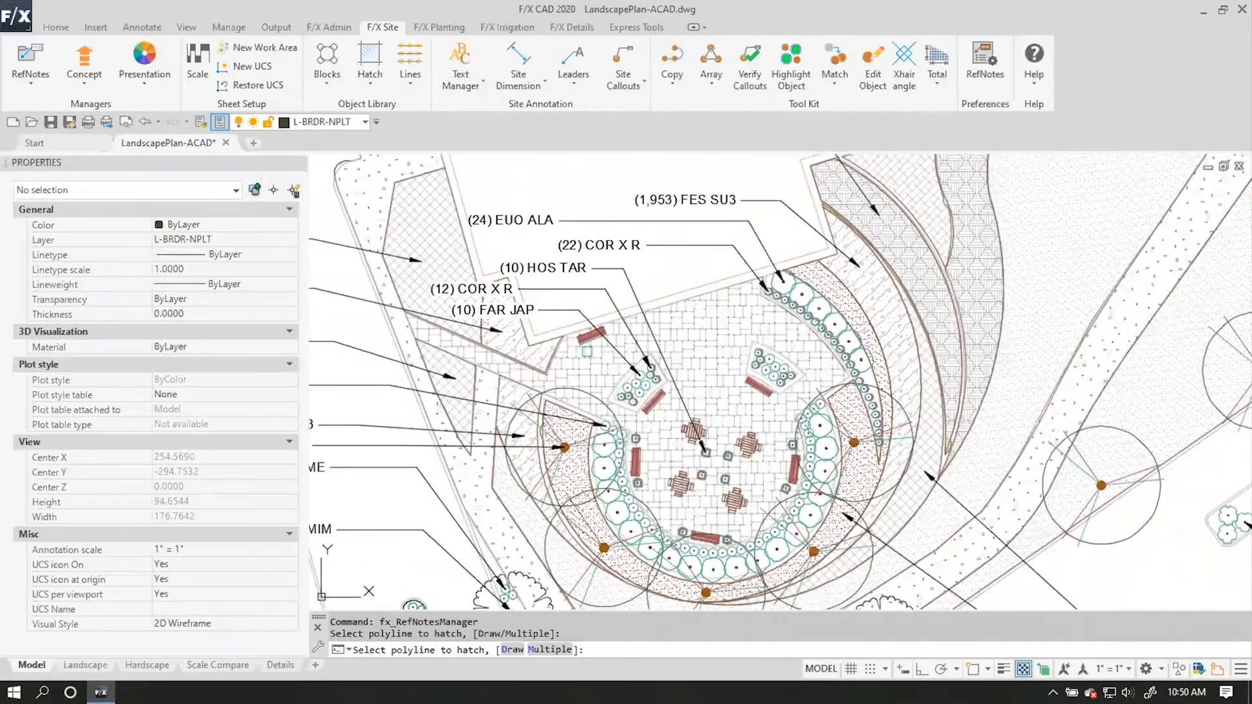
{"action": "left_click", "coordinate": [606, 358]}
{"action": "left_click", "coordinate": [636, 372]}
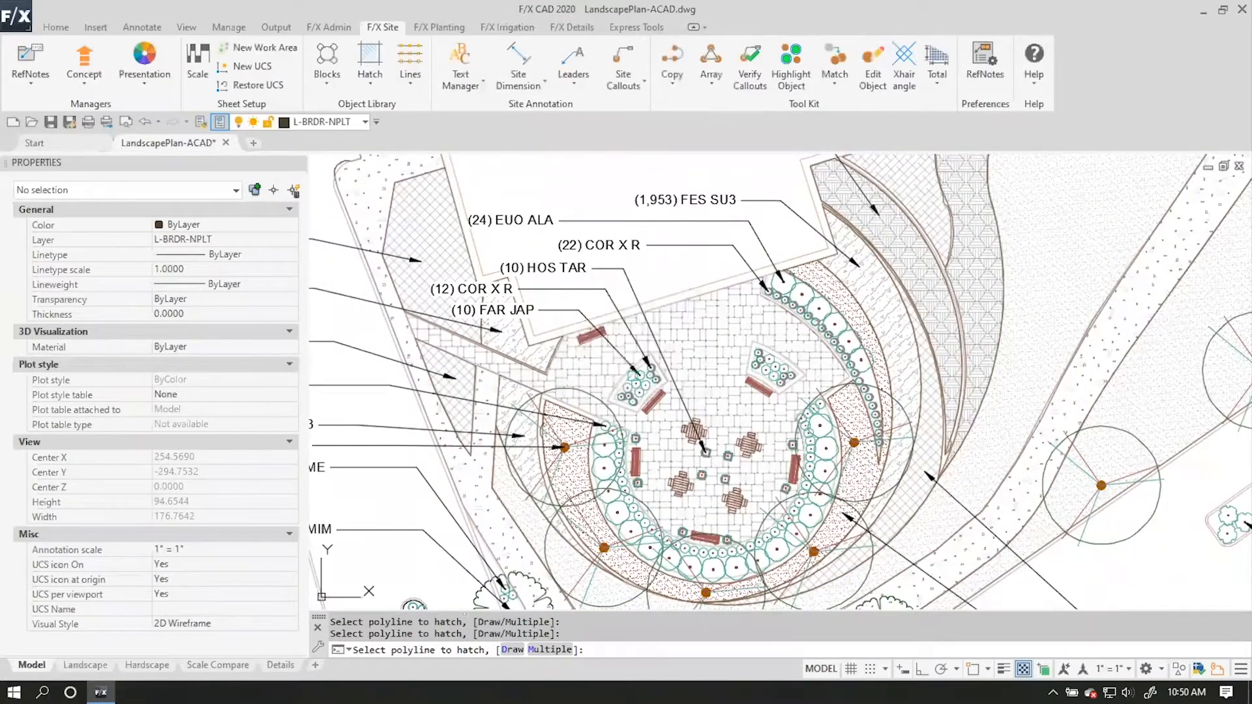
{"action": "scroll", "coordinate": [628, 382], "scroll_direction": "down", "scroll_amount": 4}
{"action": "middle_click_drag", "start_coordinate": [623, 387], "coordinate": [662, 416]}
{"action": "scroll", "coordinate": [613, 331], "scroll_direction": "up", "scroll_amount": 4}
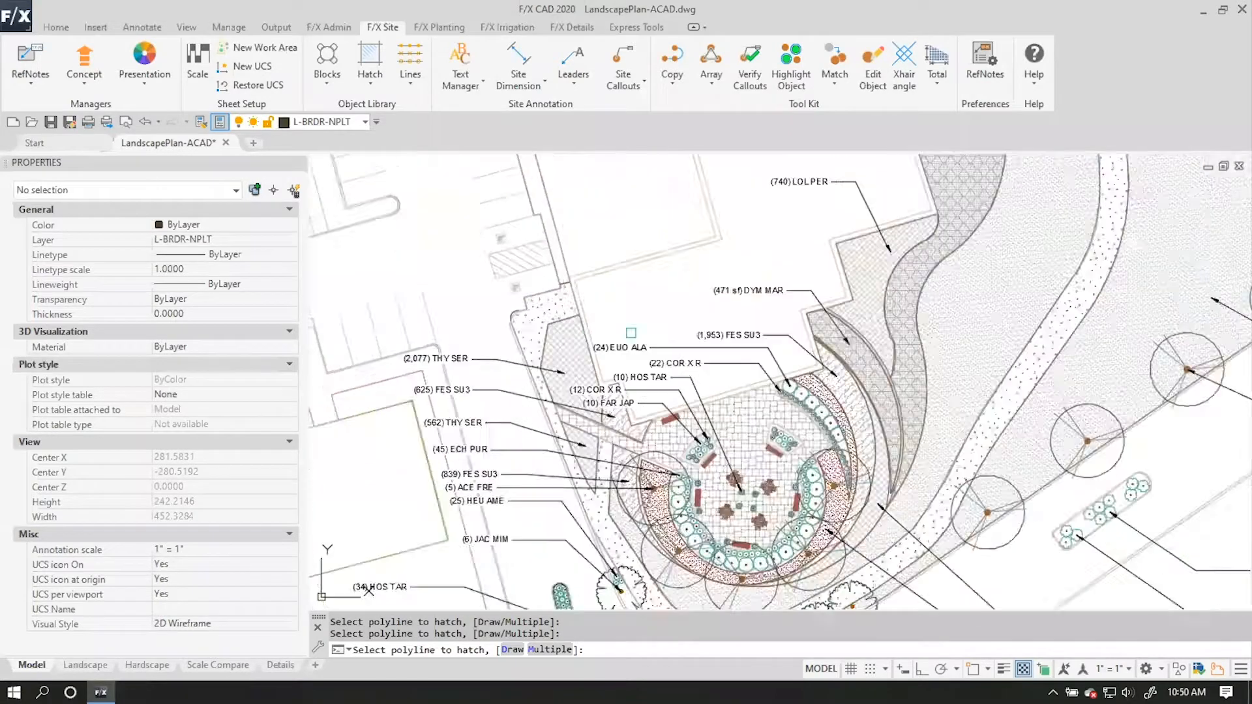
{"action": "key", "text": "Escape"}
{"action": "left_click", "coordinate": [502, 267]}
{"action": "key", "text": "Escape"}
{"action": "scroll", "coordinate": [515, 307], "scroll_direction": "up", "scroll_amount": 2}
{"action": "left_click", "coordinate": [503, 267]}
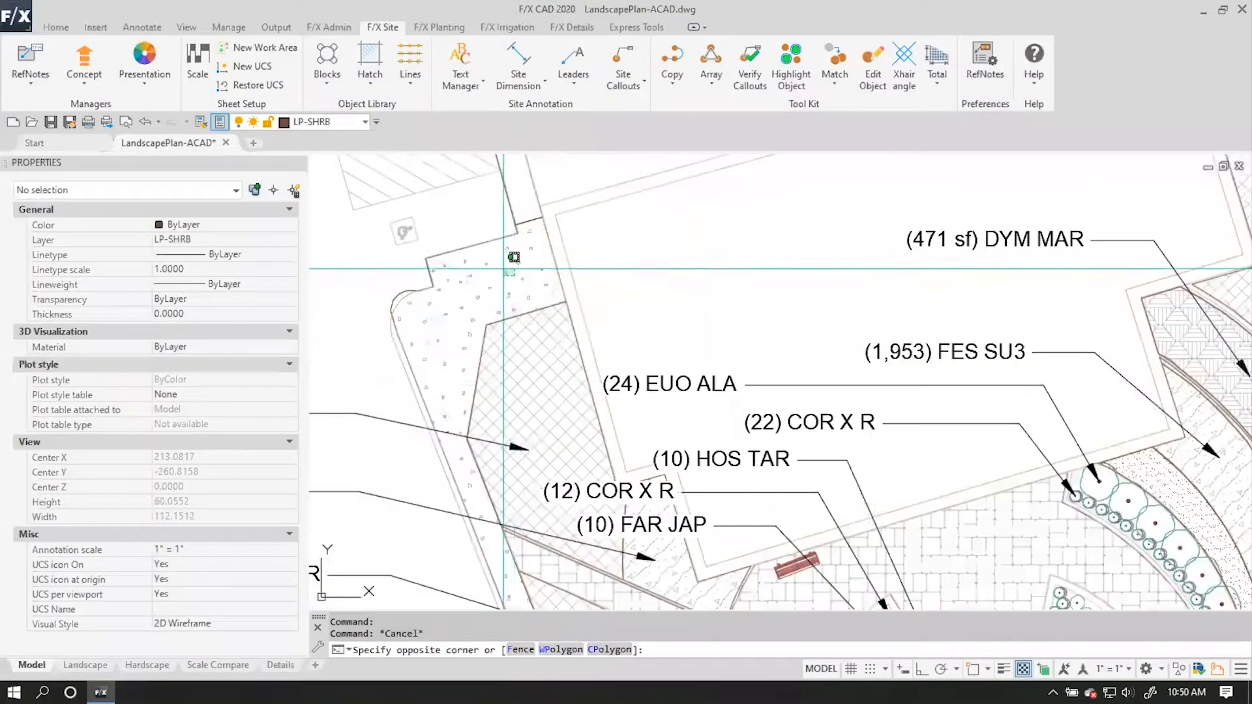
{"action": "left_click", "coordinate": [504, 266]}
{"action": "key", "text": "Escape"}
{"action": "scroll", "coordinate": [398, 316], "scroll_direction": "up", "scroll_amount": 2}
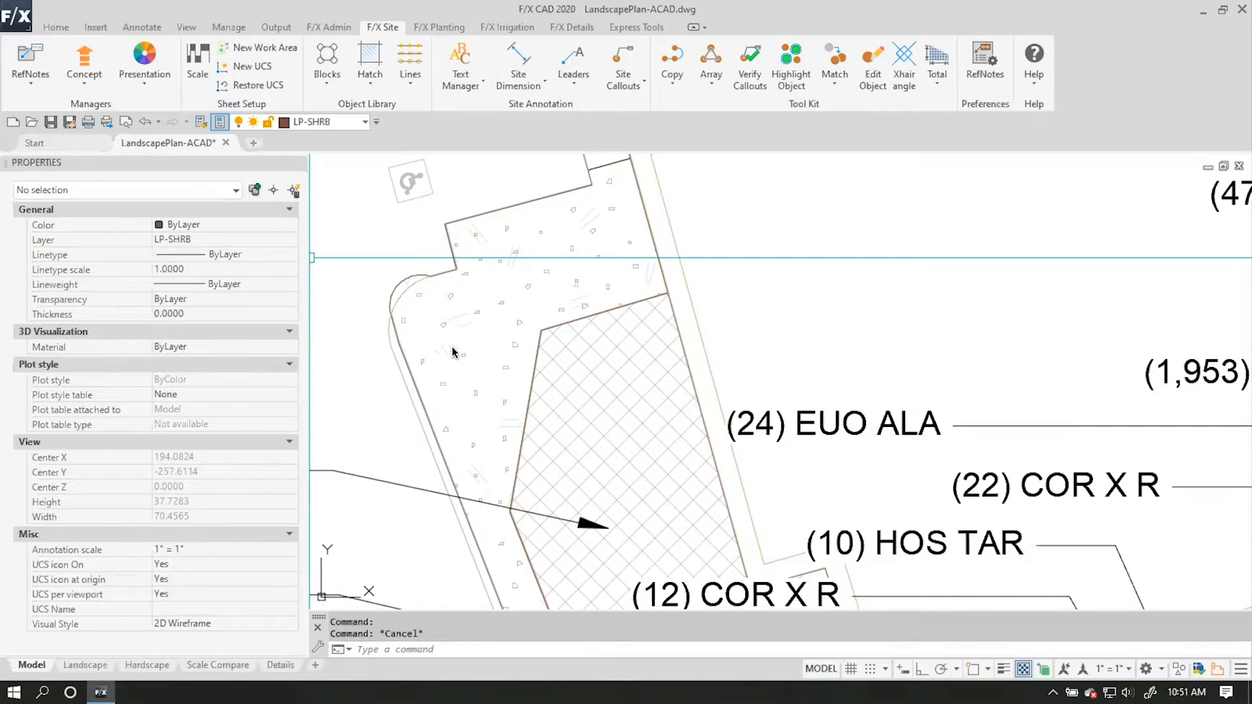
Place the Concrete reference note hatch by drawing a four-sided boundary in the open parking area beside the striped accessible aisle.
{"action": "mouse_move", "coordinate": [408, 284]}
{"action": "middle_mouse_down"}
{"action": "mouse_move", "coordinate": [384, 264]}
{"action": "mouse_move", "coordinate": [422, 327]}
{"action": "mouse_move", "coordinate": [646, 457]}
{"action": "middle_mouse_up"}
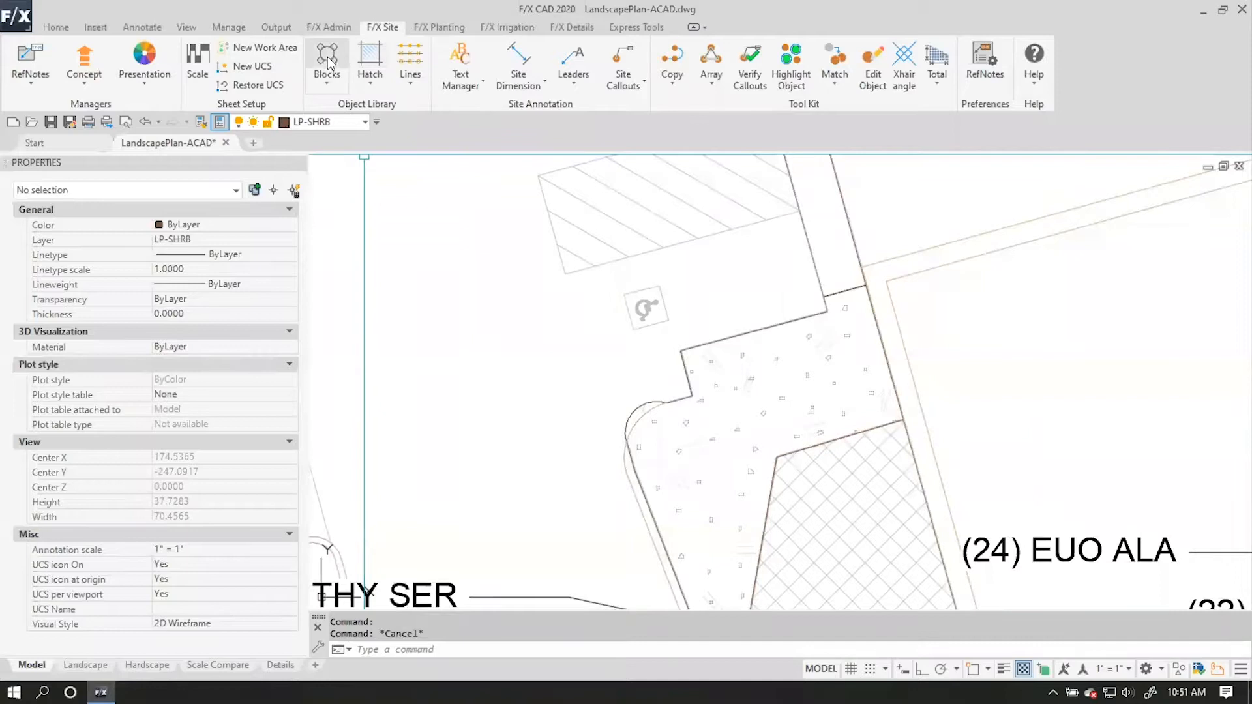
{"action": "left_click", "coordinate": [744, 435]}
{"action": "left_click", "coordinate": [24, 58]}
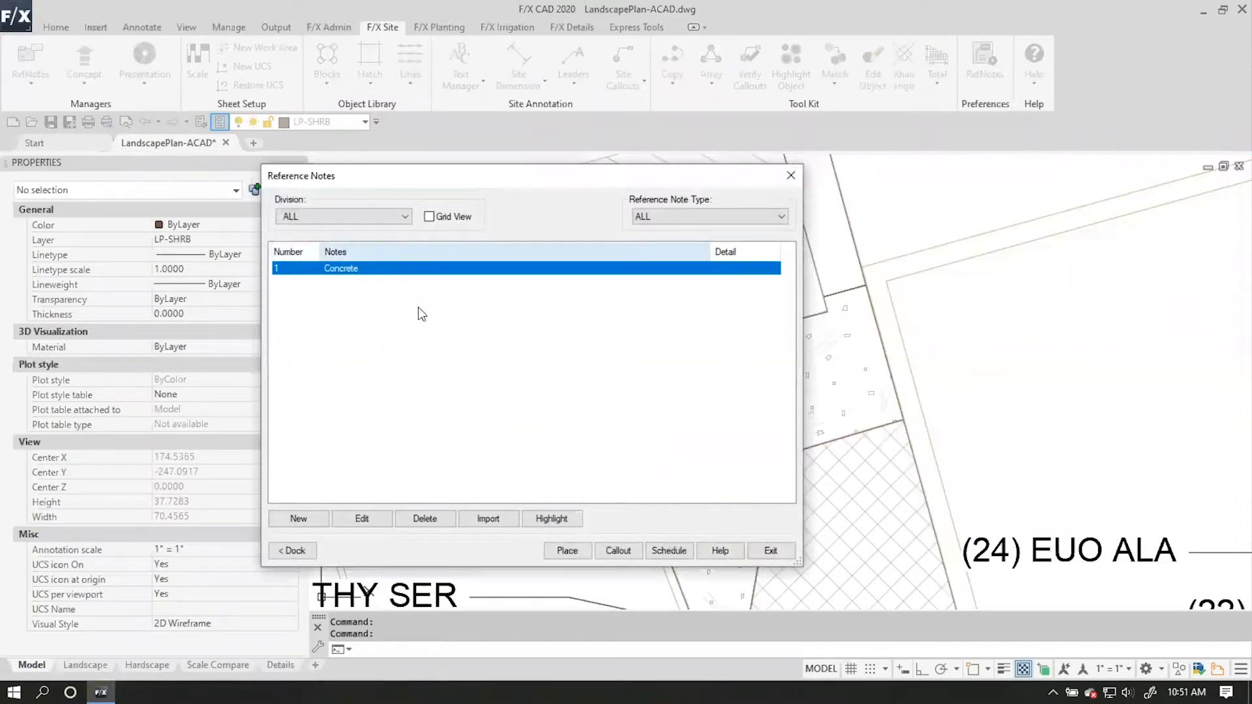
{"action": "left_click", "coordinate": [566, 552]}
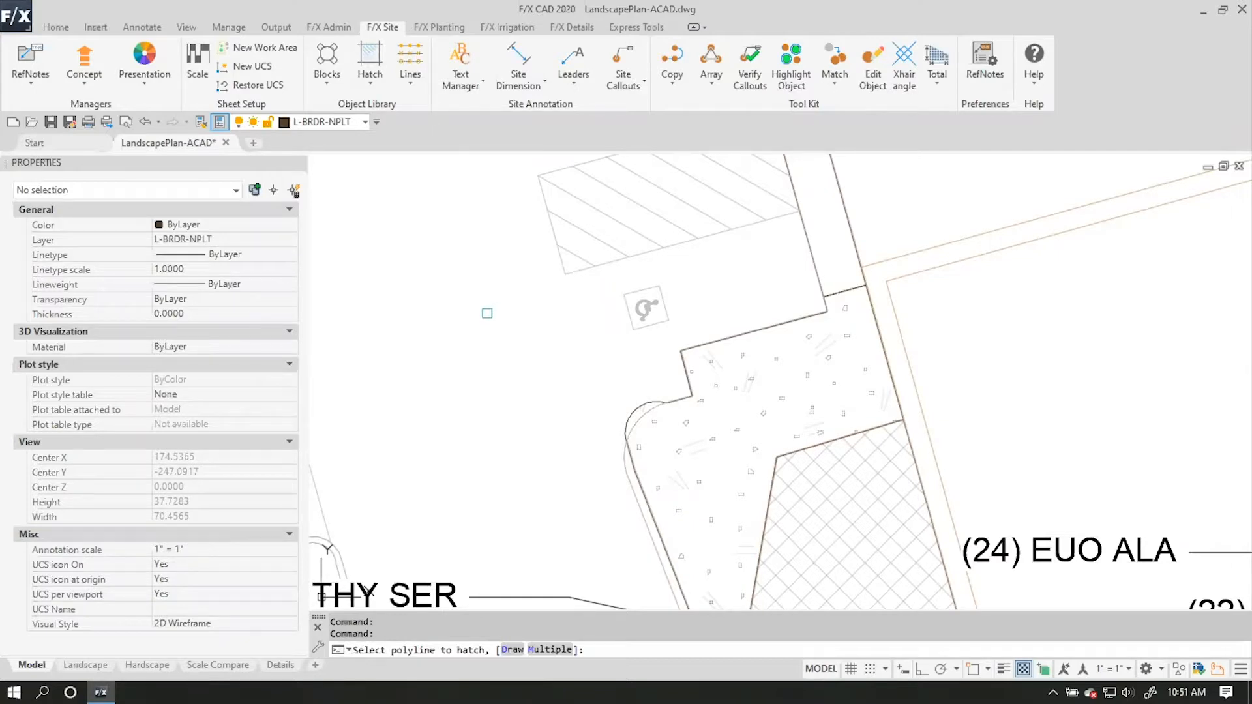
{"action": "right_click", "coordinate": [487, 313]}
{"action": "left_click", "coordinate": [535, 313]}
{"action": "left_click", "coordinate": [500, 187]}
{"action": "left_click", "coordinate": [392, 214]}
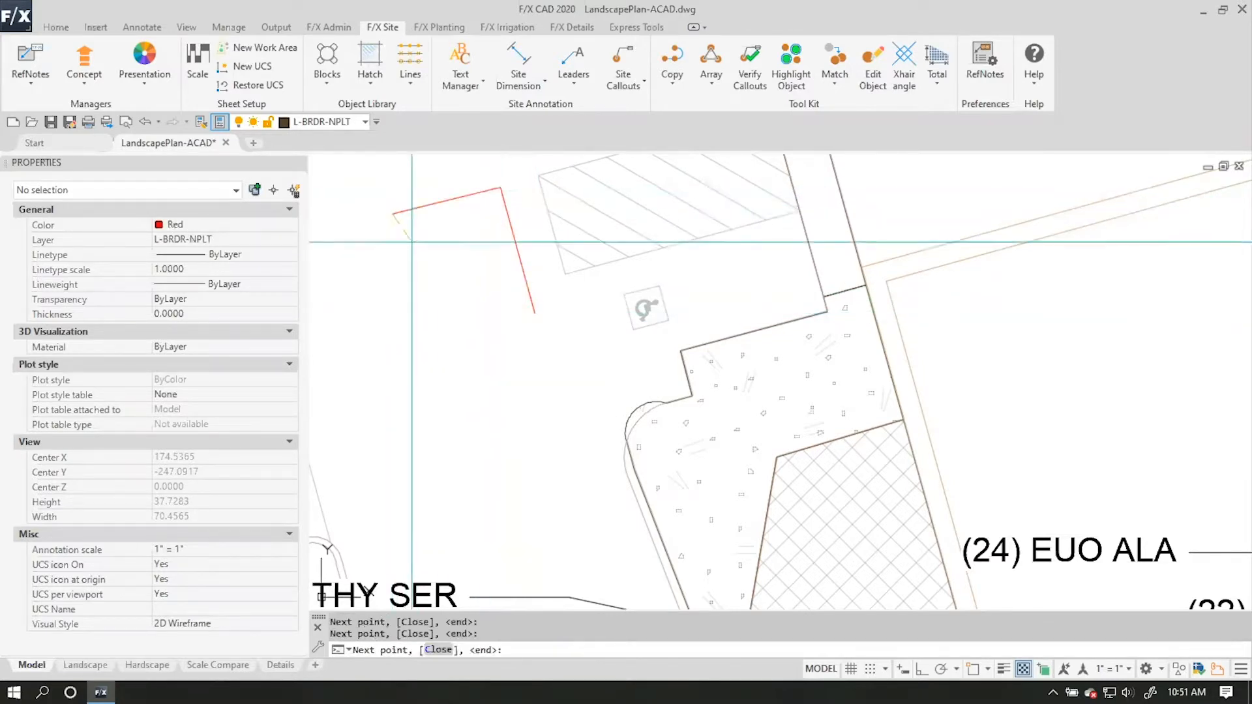
{"action": "left_click", "coordinate": [427, 346]}
{"action": "key", "text": "Return"}
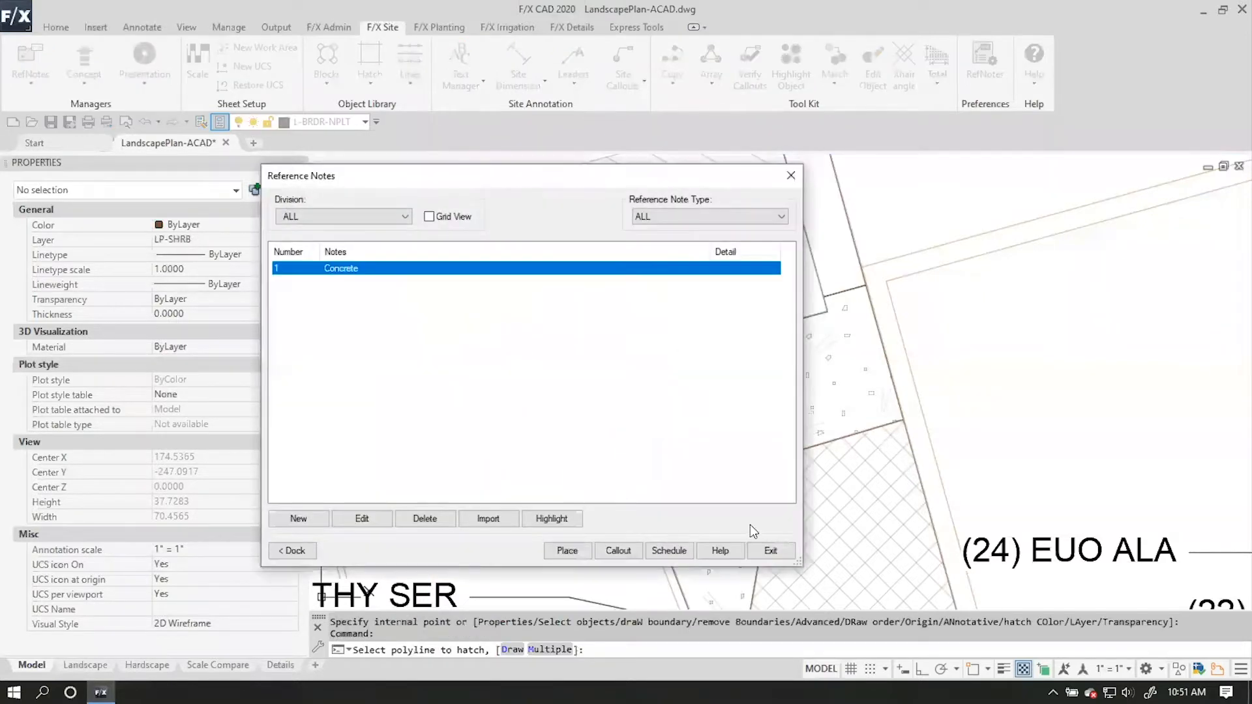
{"action": "left_click", "coordinate": [768, 551]}
{"action": "middle_click_drag", "start_coordinate": [508, 320], "coordinate": [802, 465]}
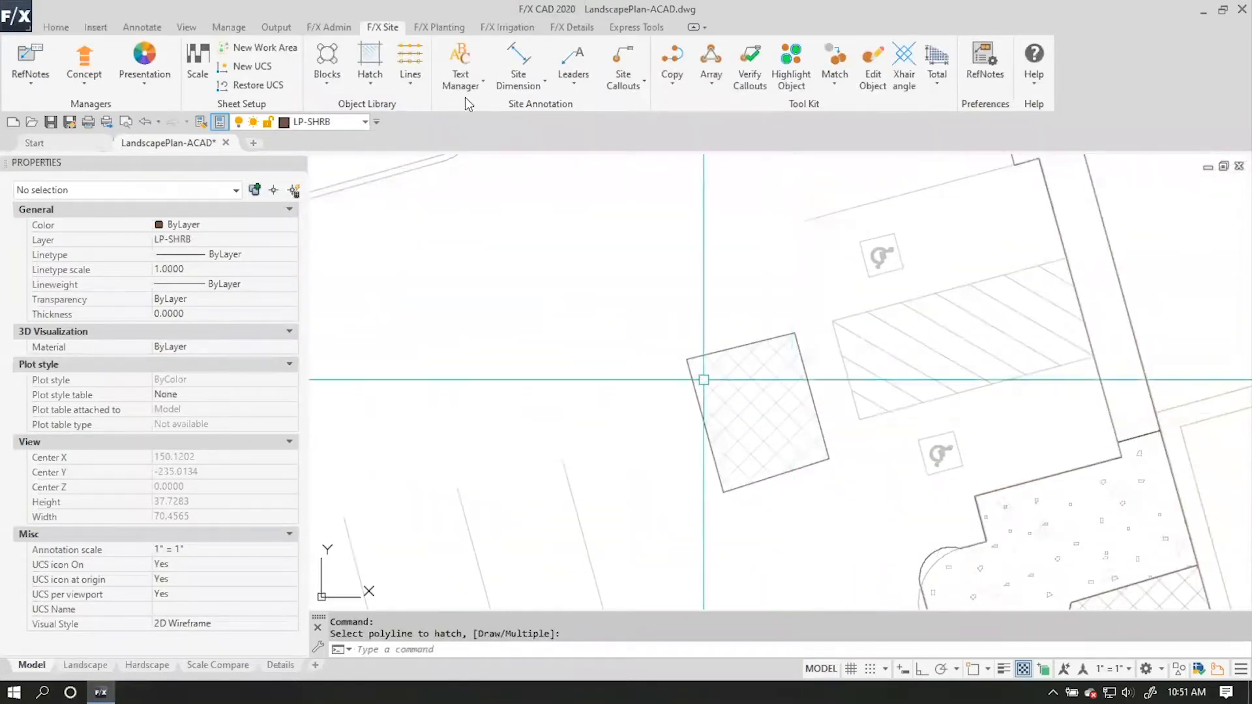
{"action": "left_click", "coordinate": [624, 80]}
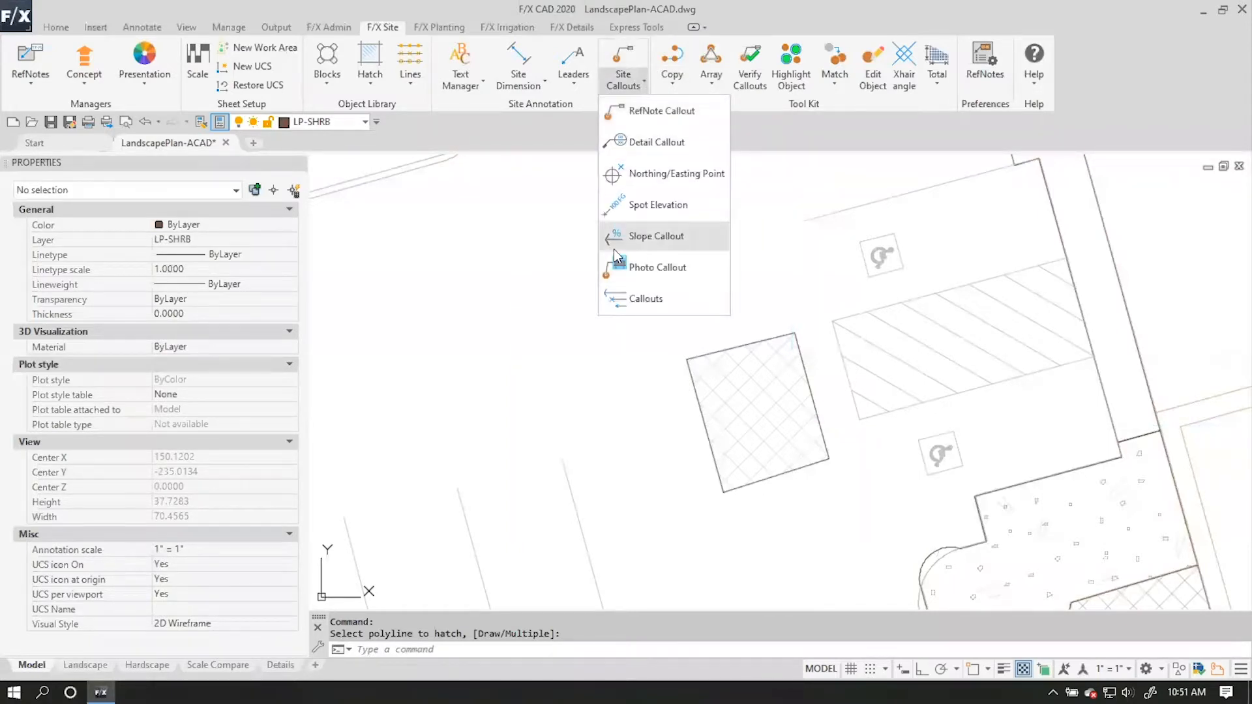
{"action": "left_click", "coordinate": [333, 79]}
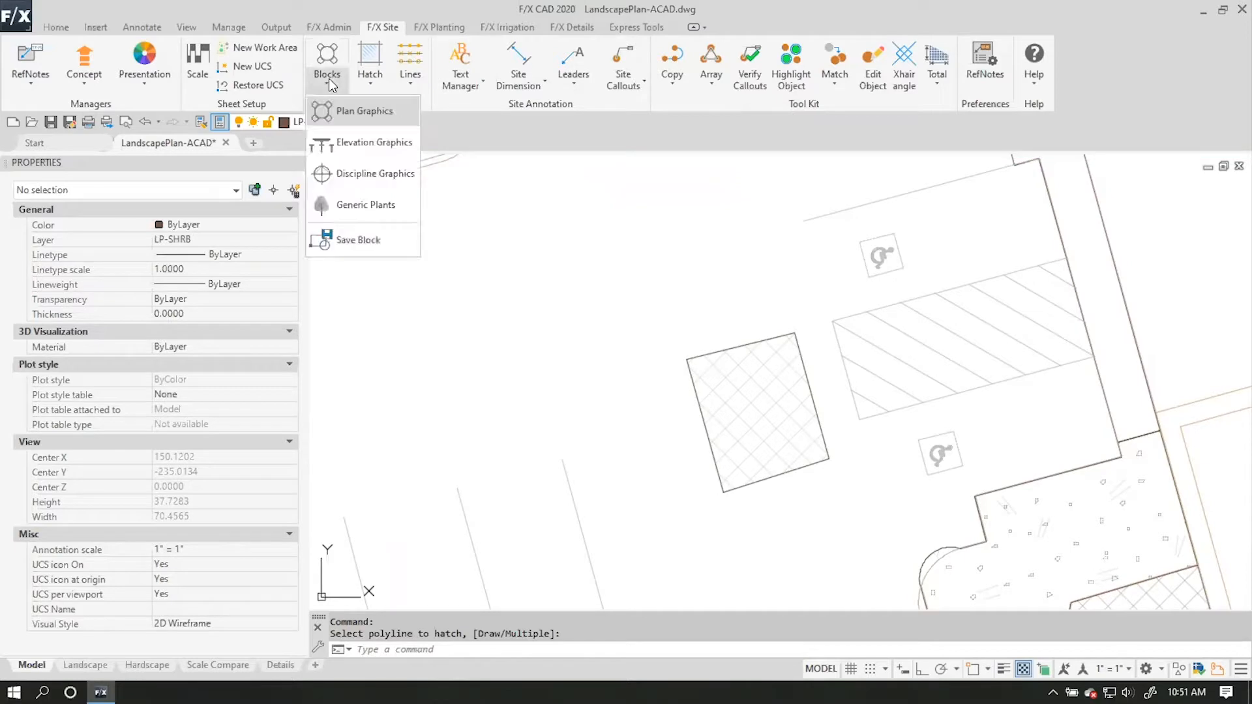
{"action": "left_click", "coordinate": [467, 196]}
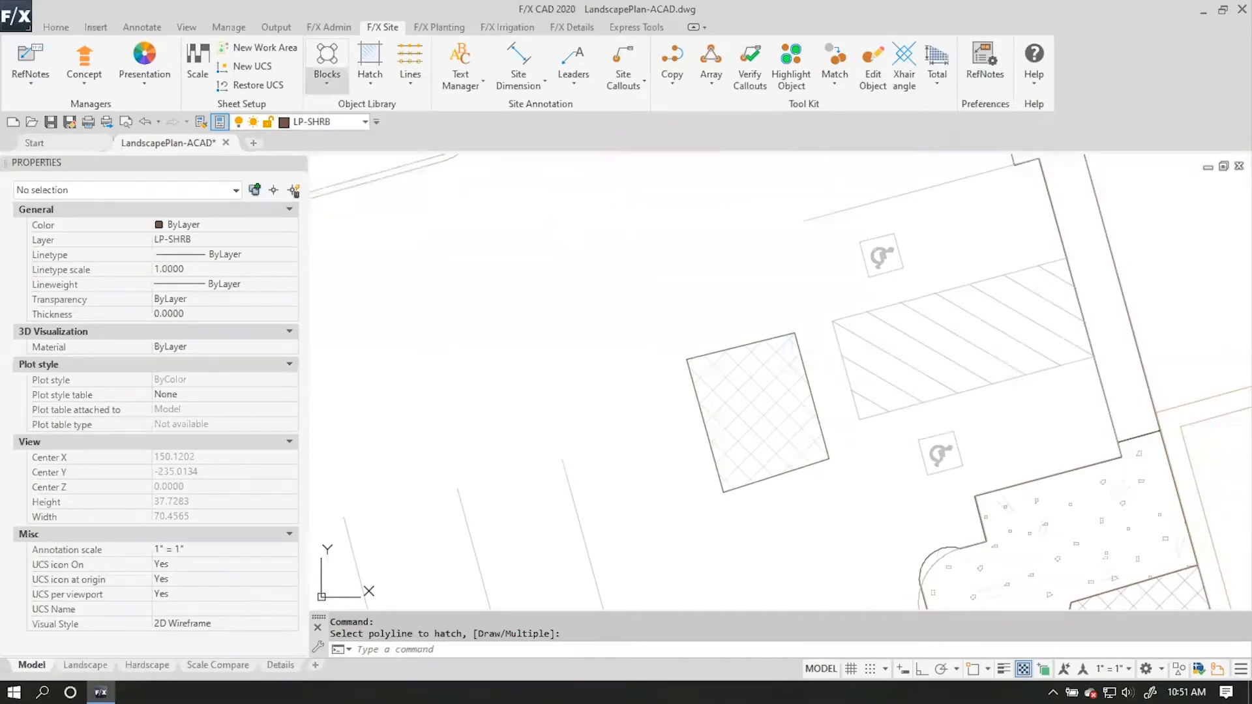
{"action": "left_click", "coordinate": [521, 190]}
{"action": "left_click", "coordinate": [521, 191]}
Place a reference note callout on the Concrete hatch, with the arrow inside its upper-left corner and the leader running up-left.
{"action": "left_click", "coordinate": [51, 88]}
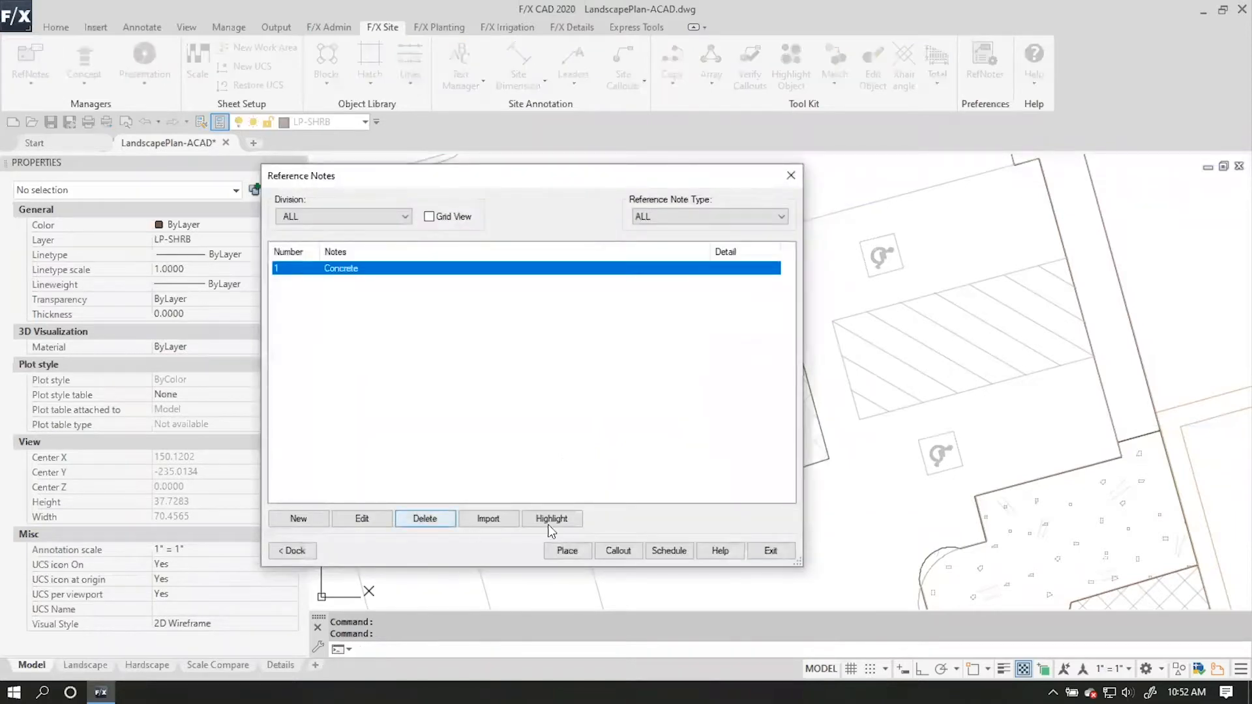
{"action": "left_click", "coordinate": [619, 550]}
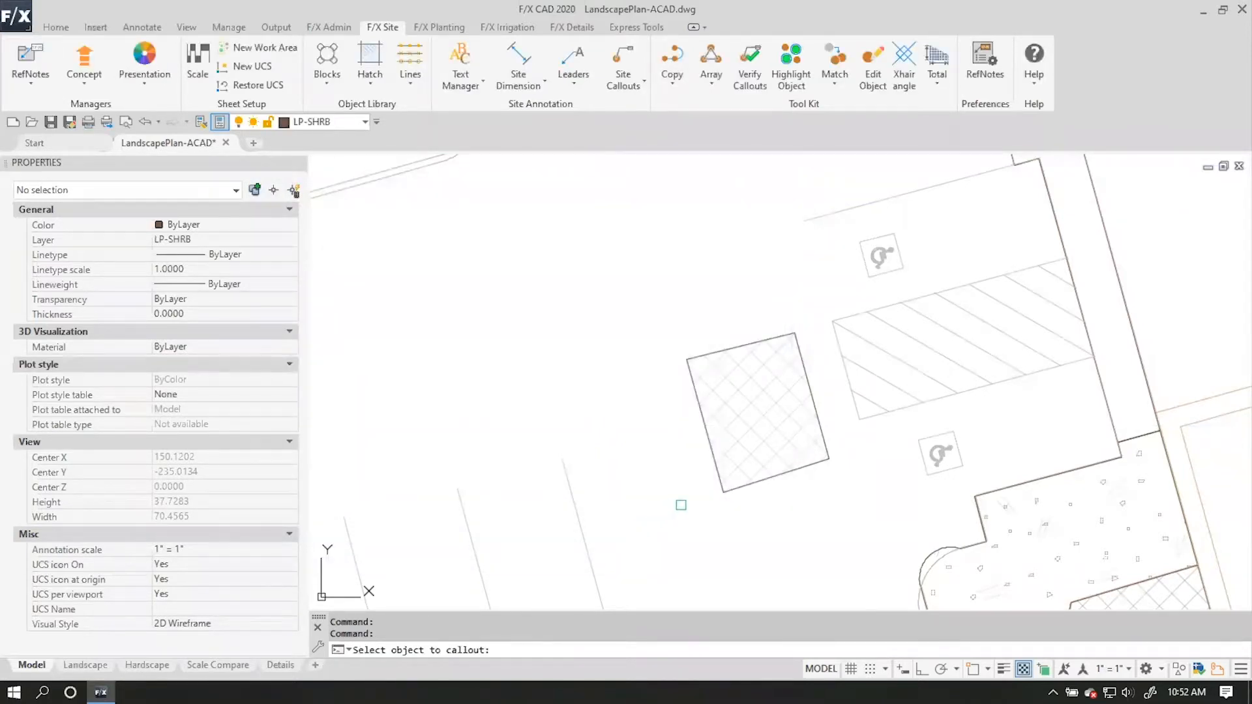
{"action": "left_click", "coordinate": [748, 399]}
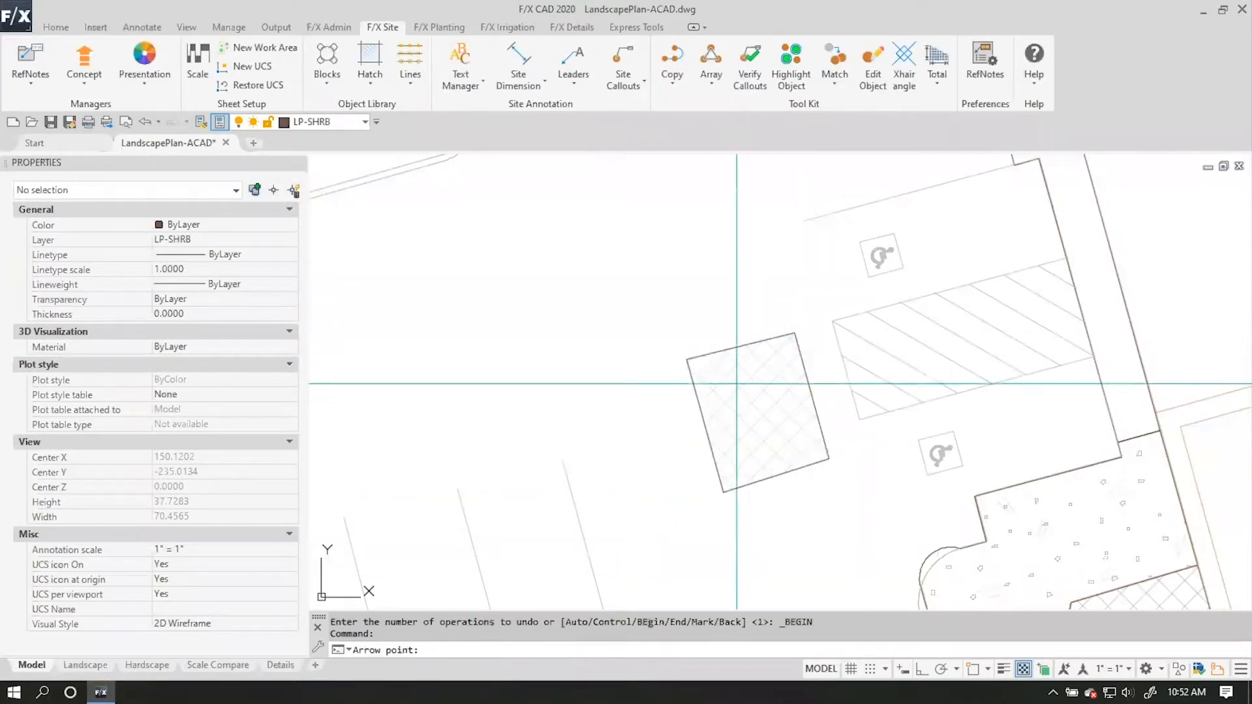
{"action": "left_click", "coordinate": [725, 373]}
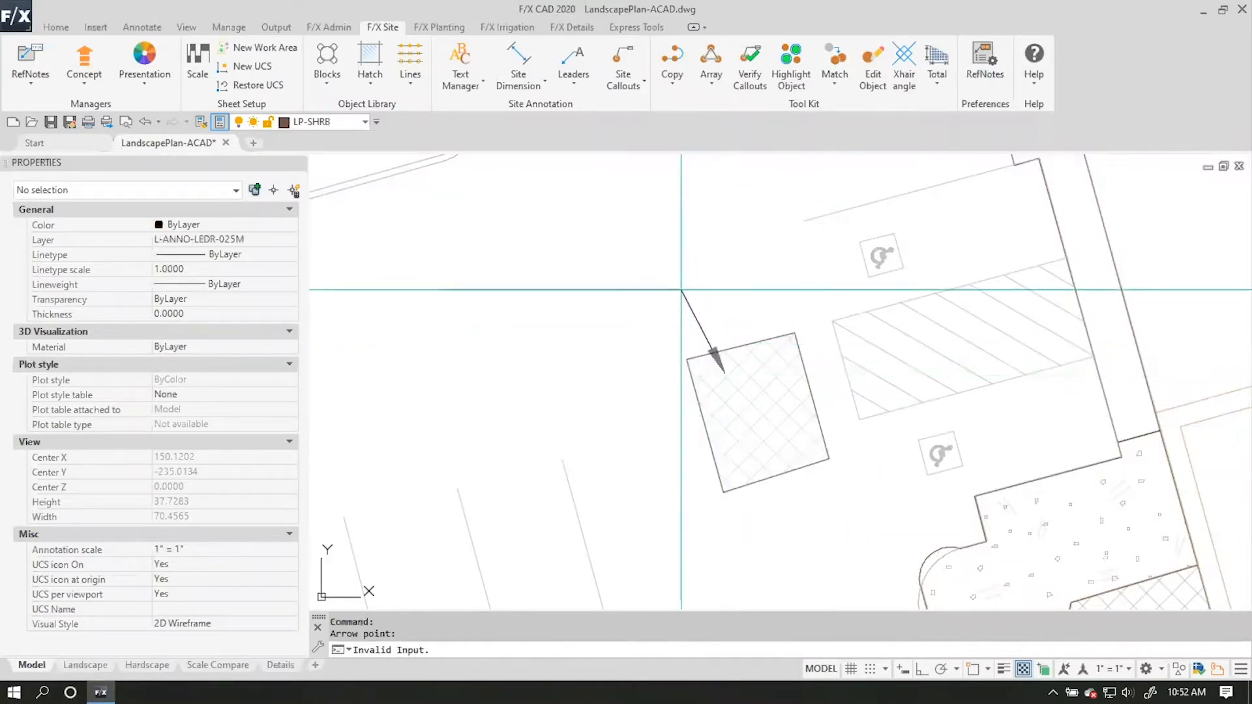
{"action": "left_click", "coordinate": [600, 263]}
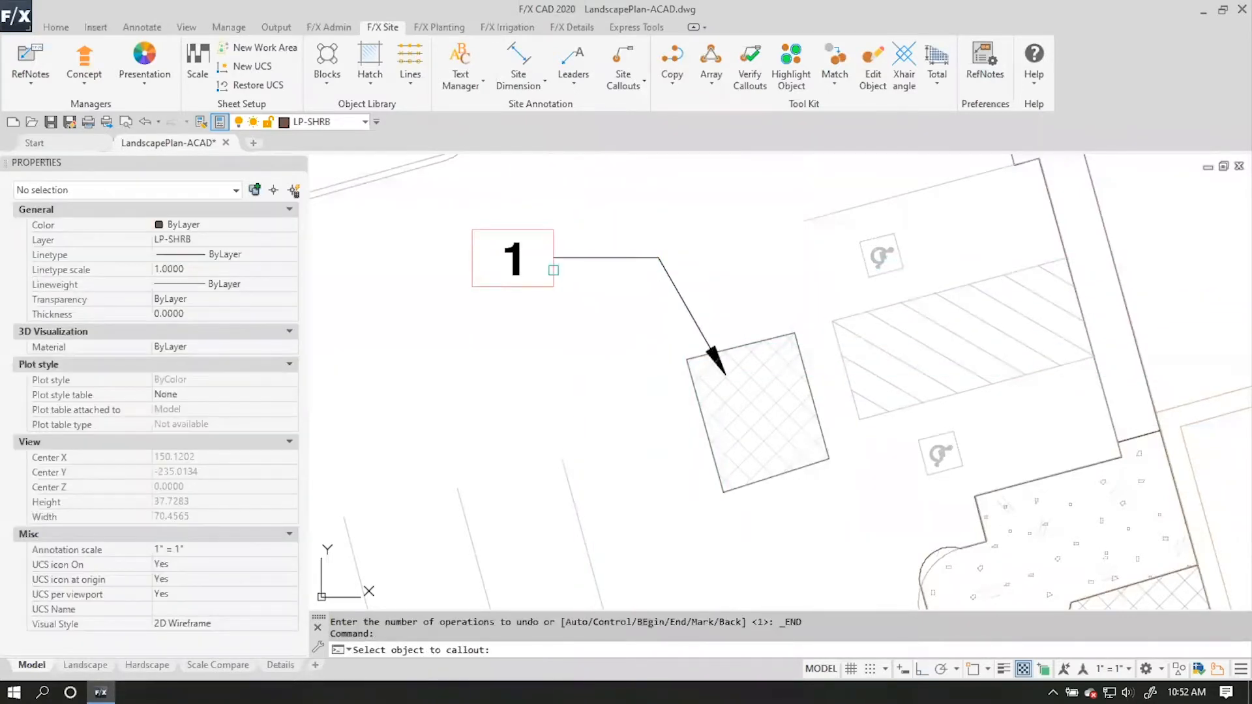
{"action": "key", "text": "Return"}
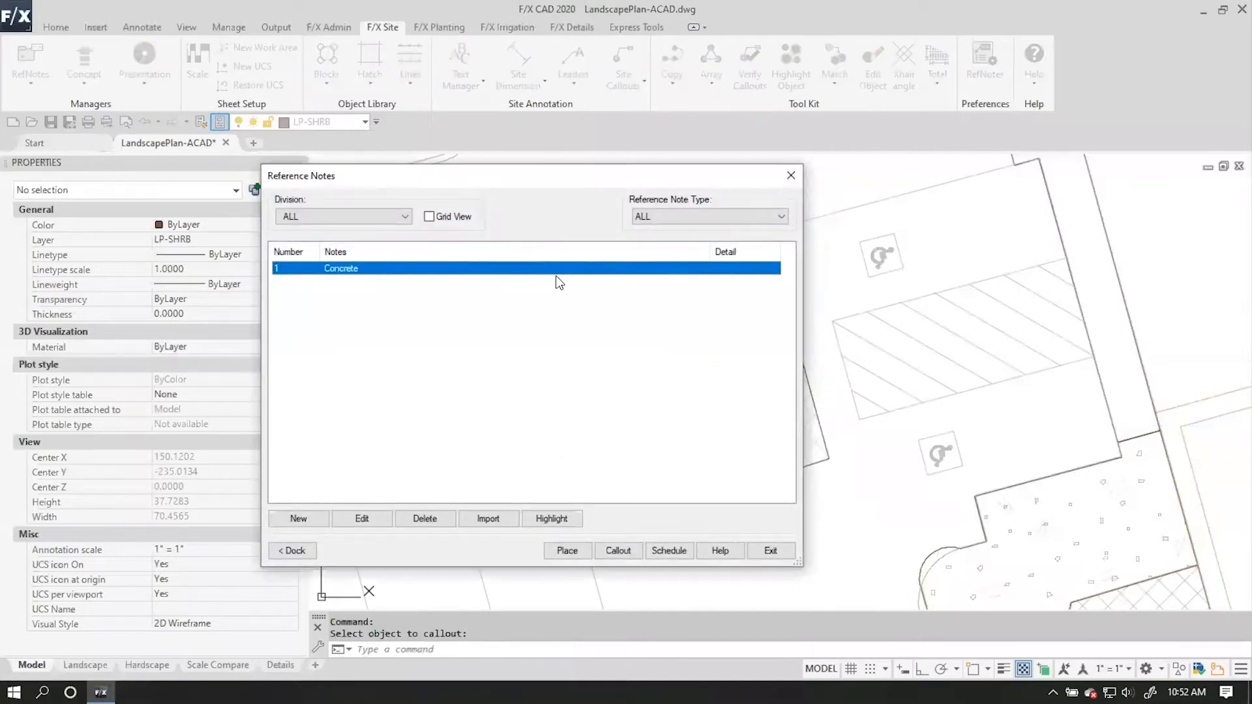
{"action": "left_click", "coordinate": [770, 550]}
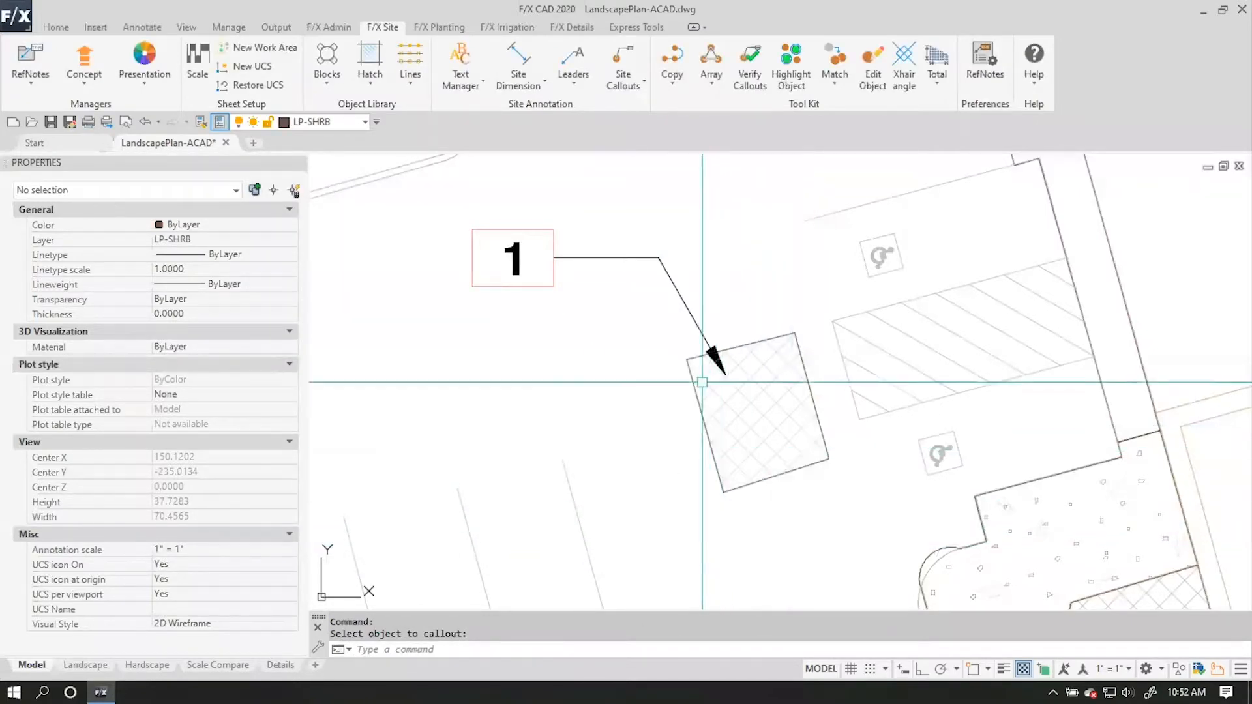
Add an AREA callout to the Concrete hatch boundary, placing its label just below the reference note callout.
{"action": "left_click", "coordinate": [632, 86]}
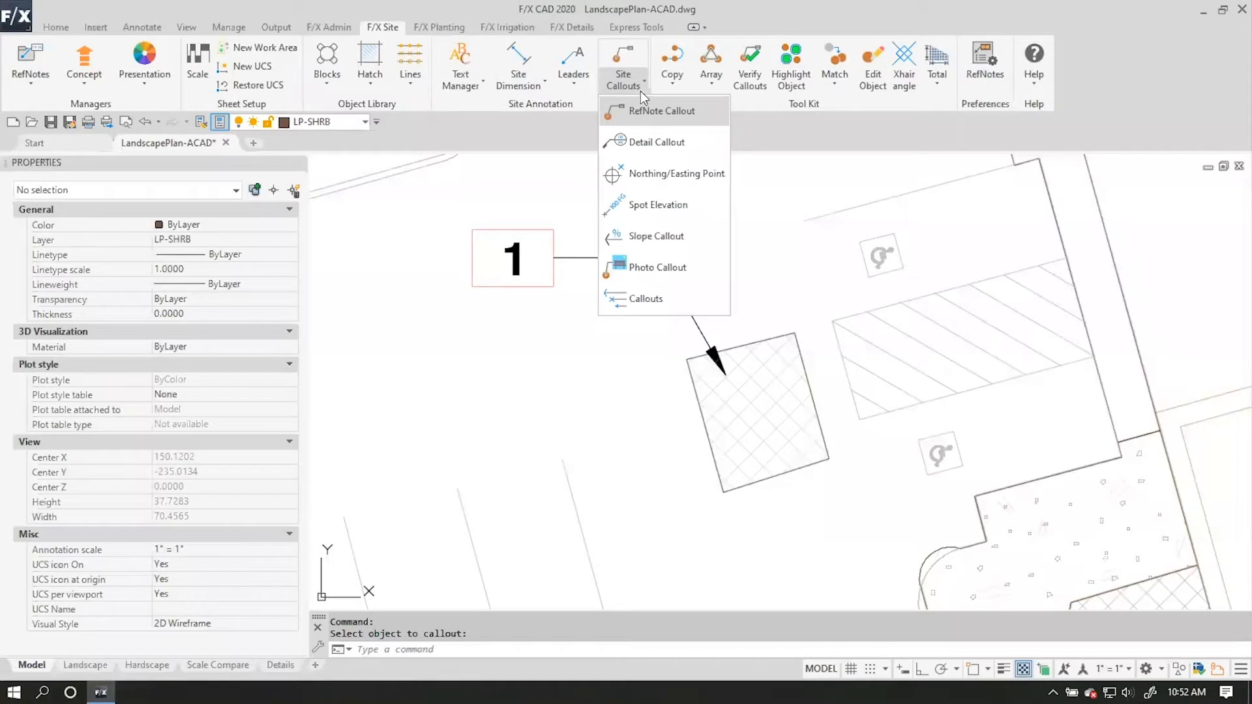
{"action": "left_click", "coordinate": [646, 299]}
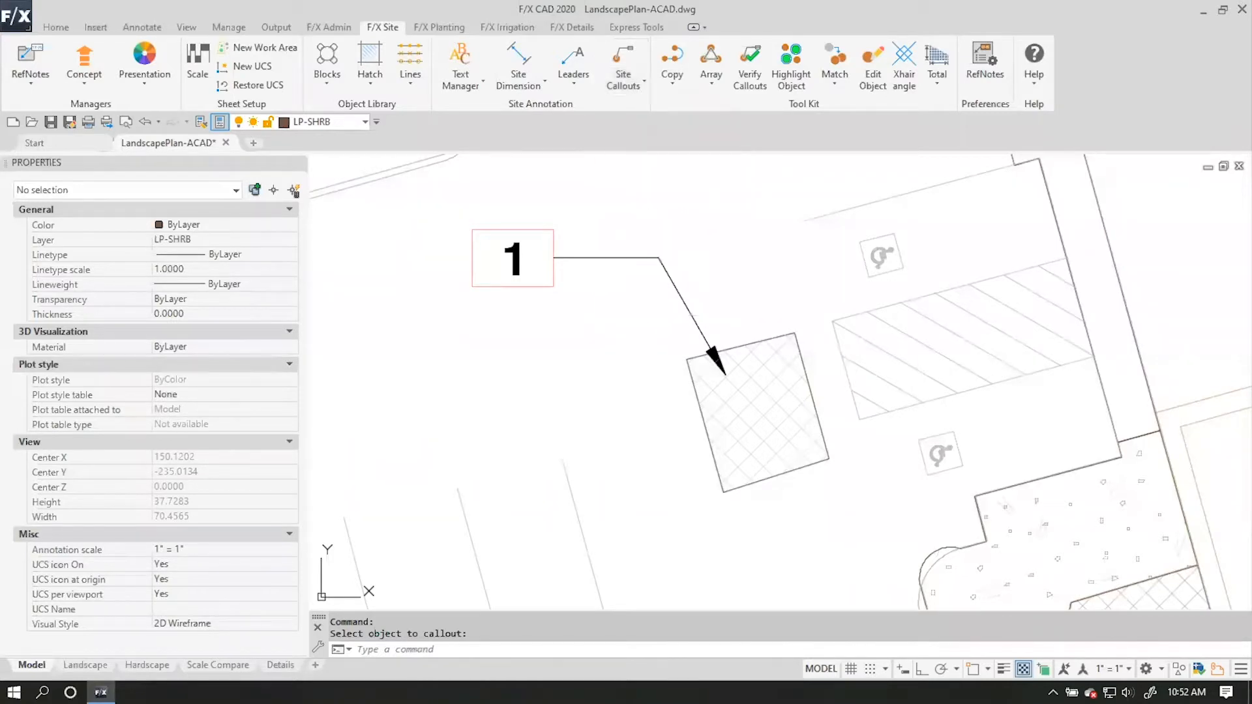
{"action": "left_click", "coordinate": [676, 300]}
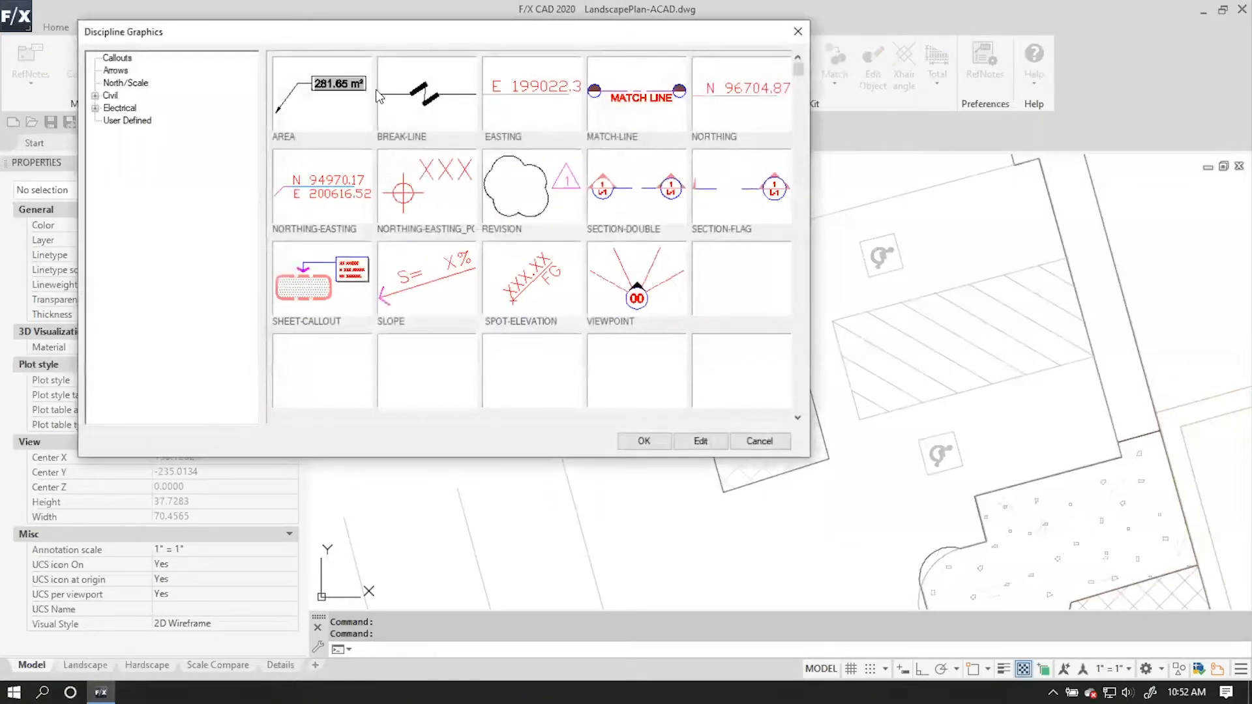
{"action": "left_click", "coordinate": [326, 91]}
{"action": "left_click", "coordinate": [643, 439]}
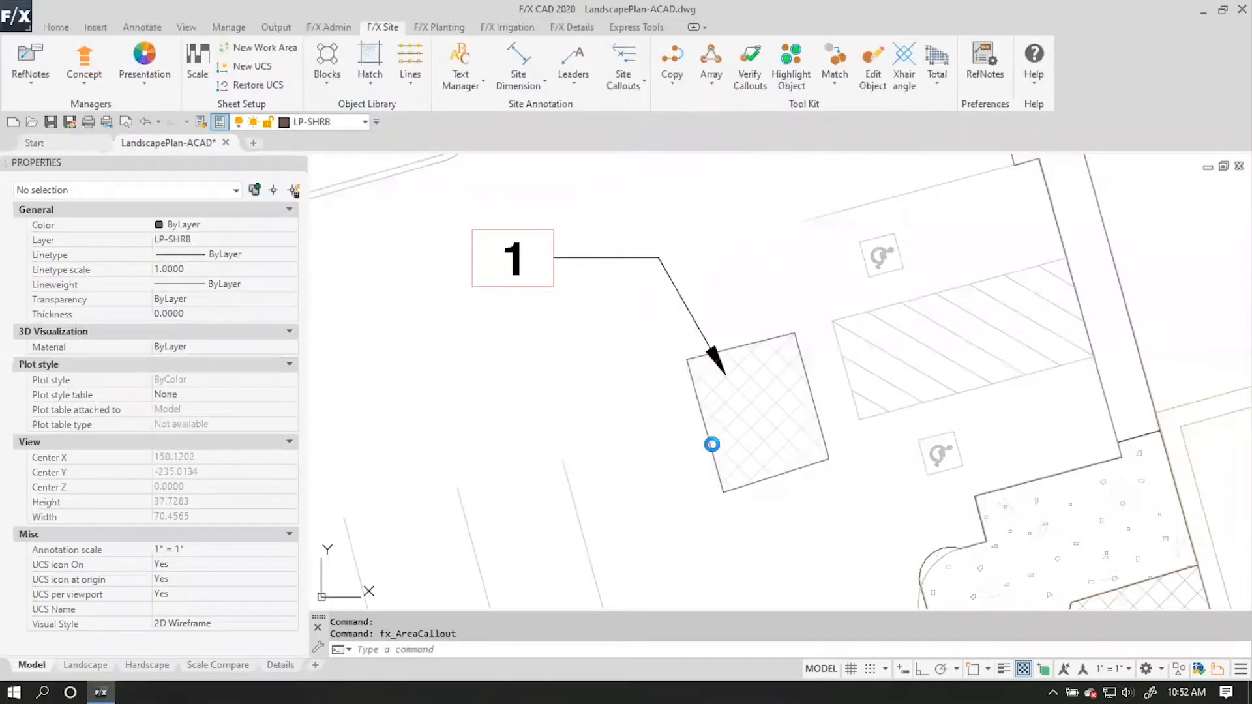
{"action": "left_click", "coordinate": [707, 429]}
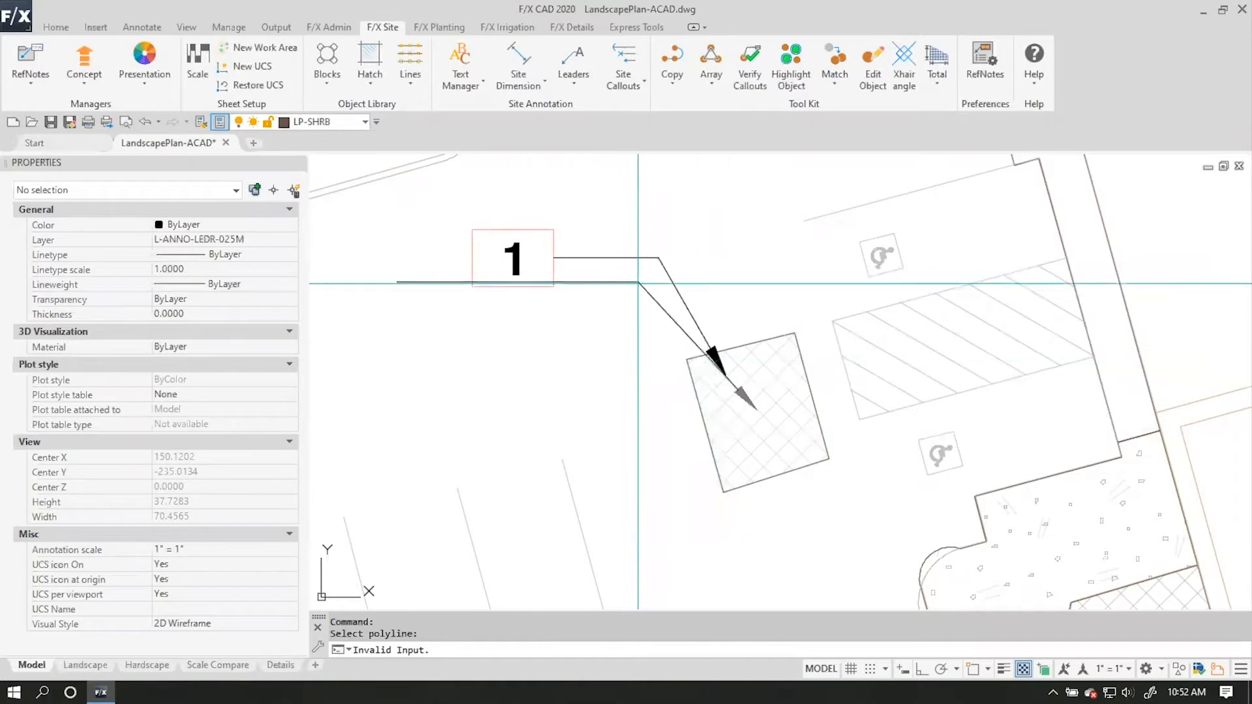
{"action": "left_click", "coordinate": [607, 303]}
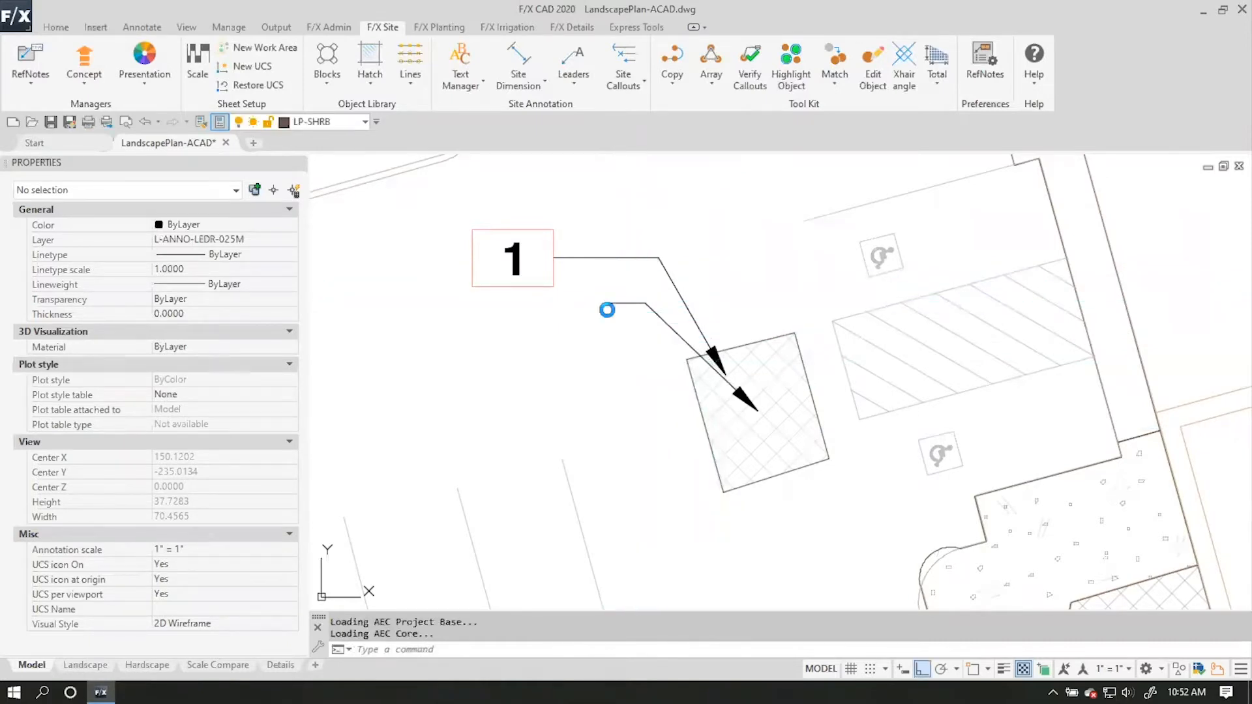
Stretch the area callout's landing down and to the left so its label sits clear below the number callout.
{"action": "left_click", "coordinate": [605, 303]}
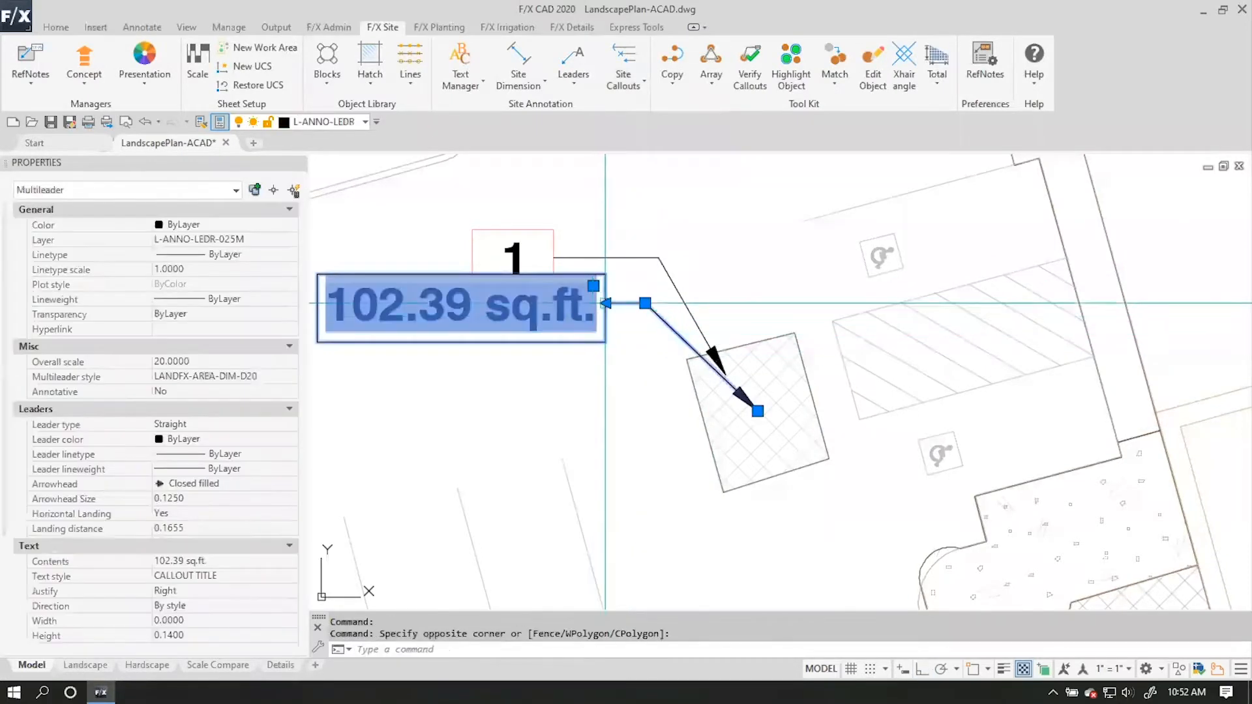
{"action": "left_click", "coordinate": [605, 303]}
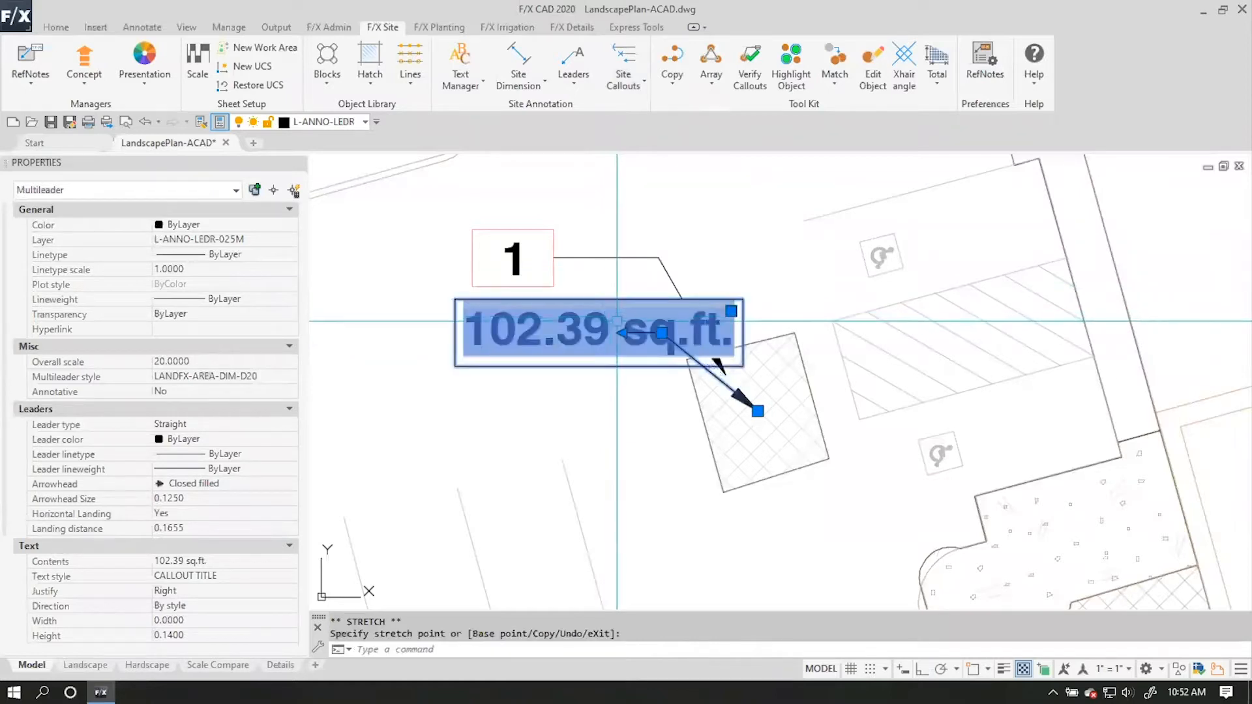
{"action": "left_click", "coordinate": [531, 341]}
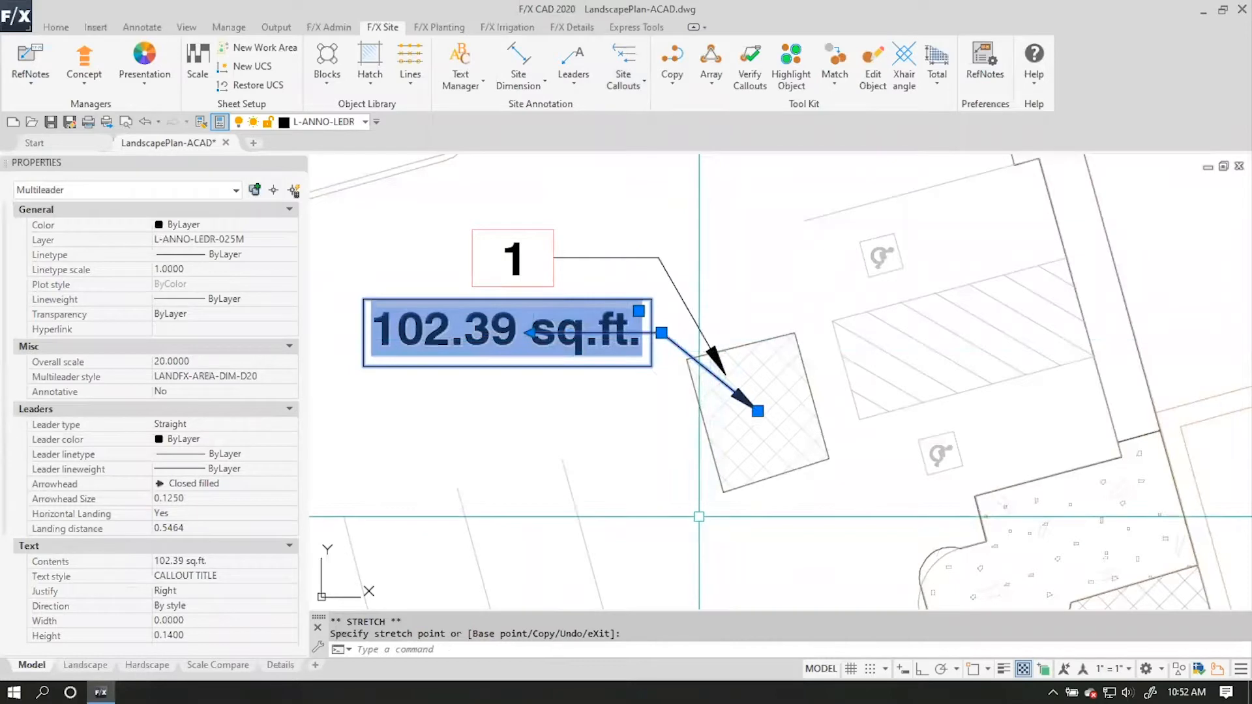
{"action": "key", "text": "Escape"}
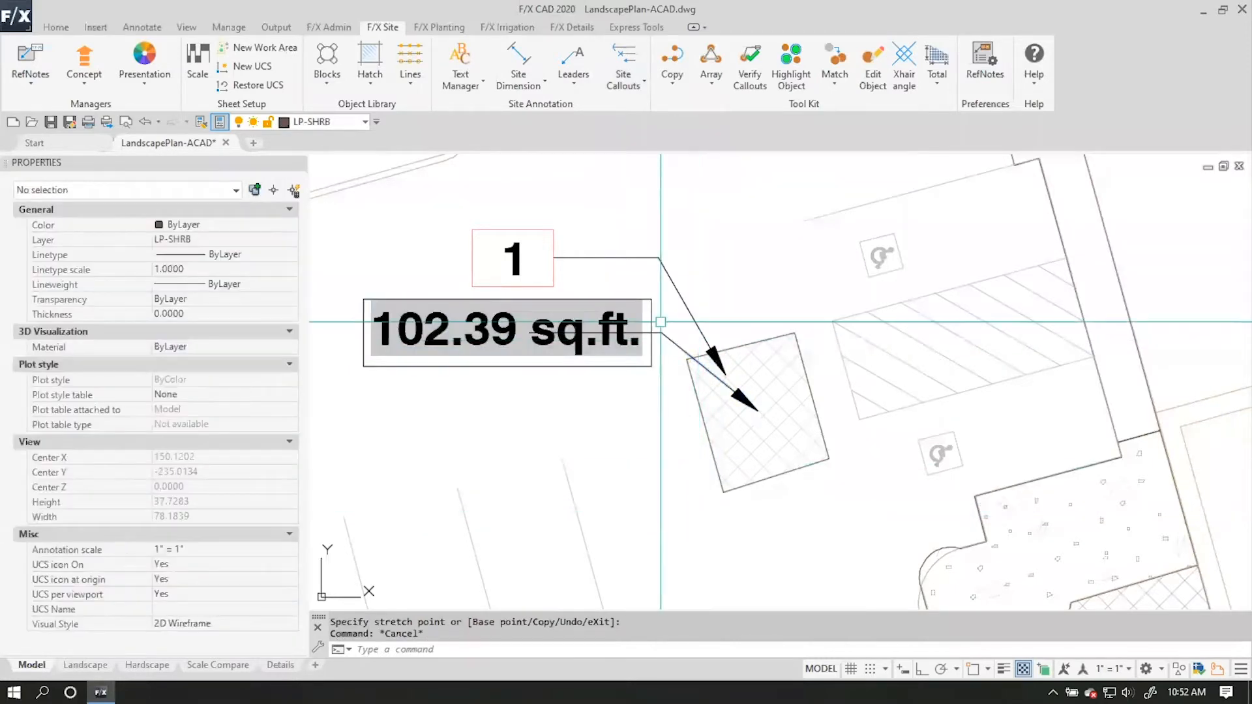
{"action": "left_click", "coordinate": [660, 321]}
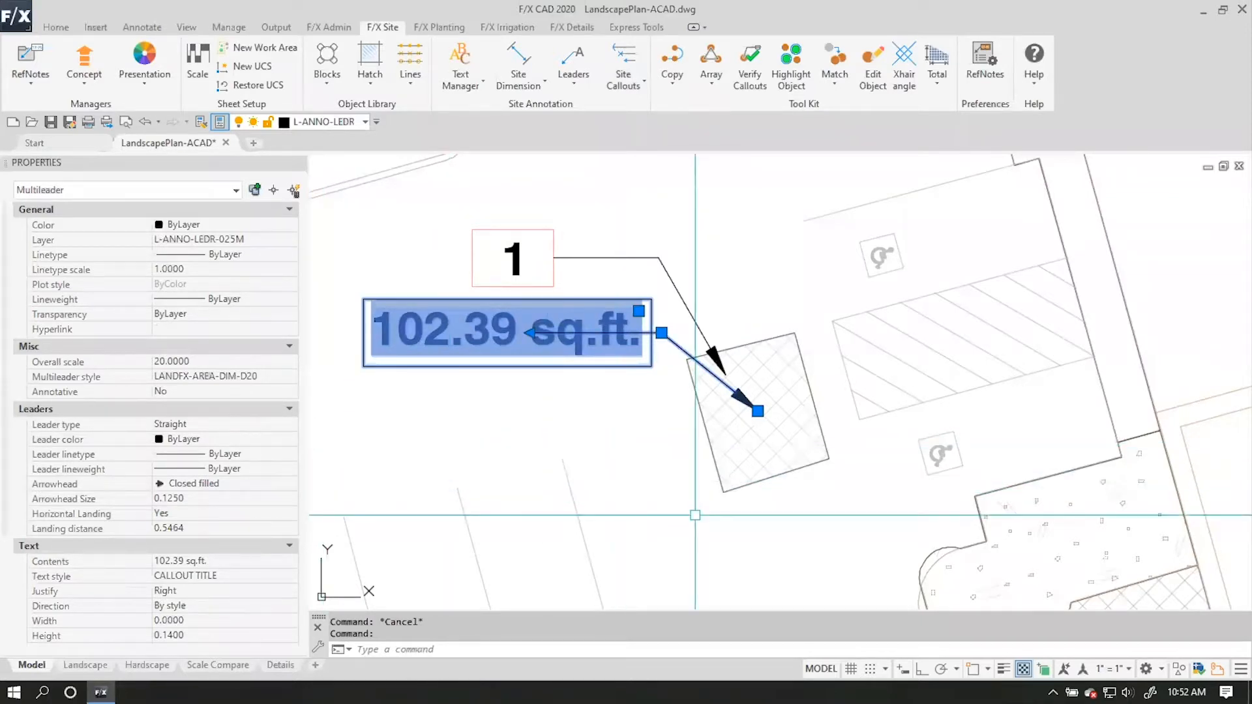
{"action": "key", "text": "Escape"}
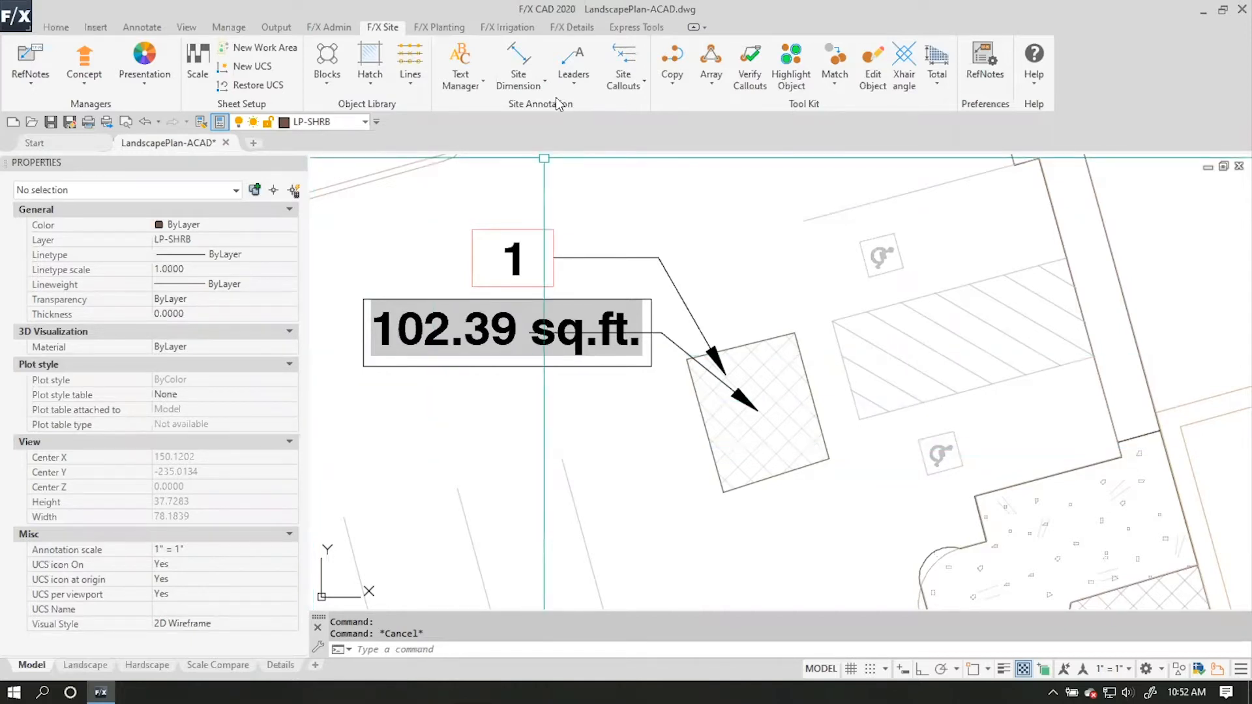
{"action": "left_click", "coordinate": [624, 57]}
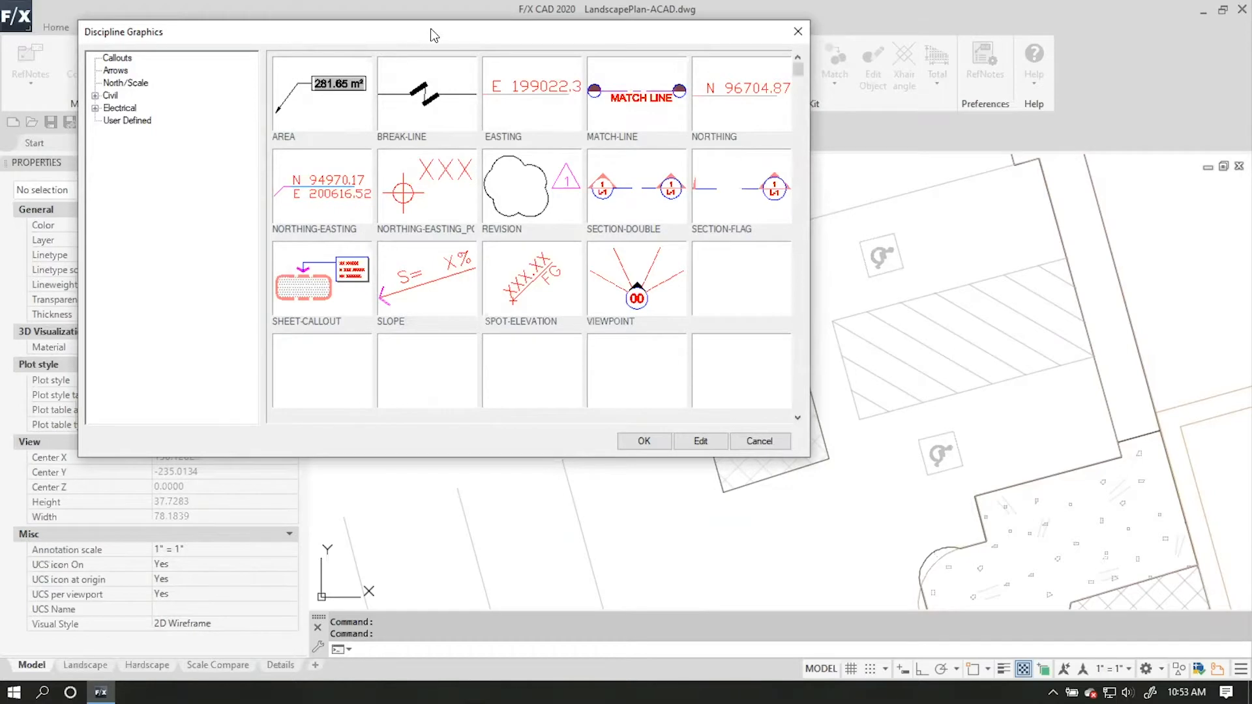
{"action": "left_click_drag", "start_coordinate": [434, 35], "coordinate": [538, 136]}
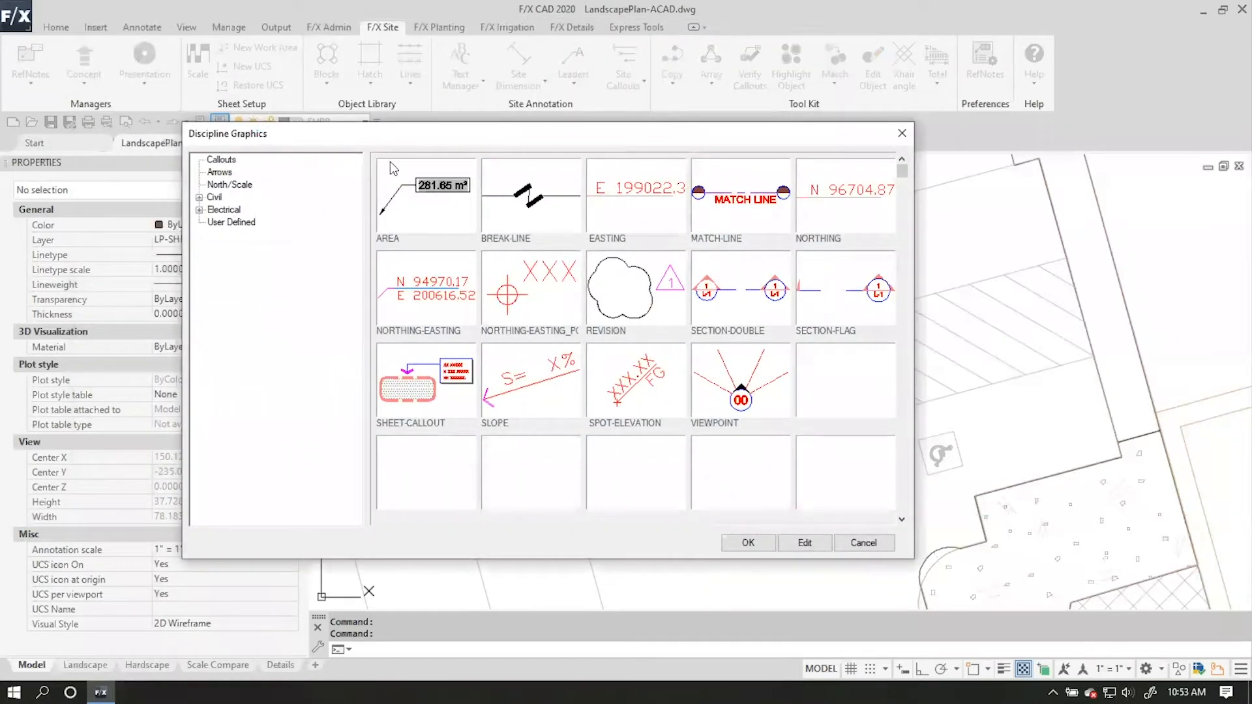
{"action": "left_click", "coordinate": [225, 160]}
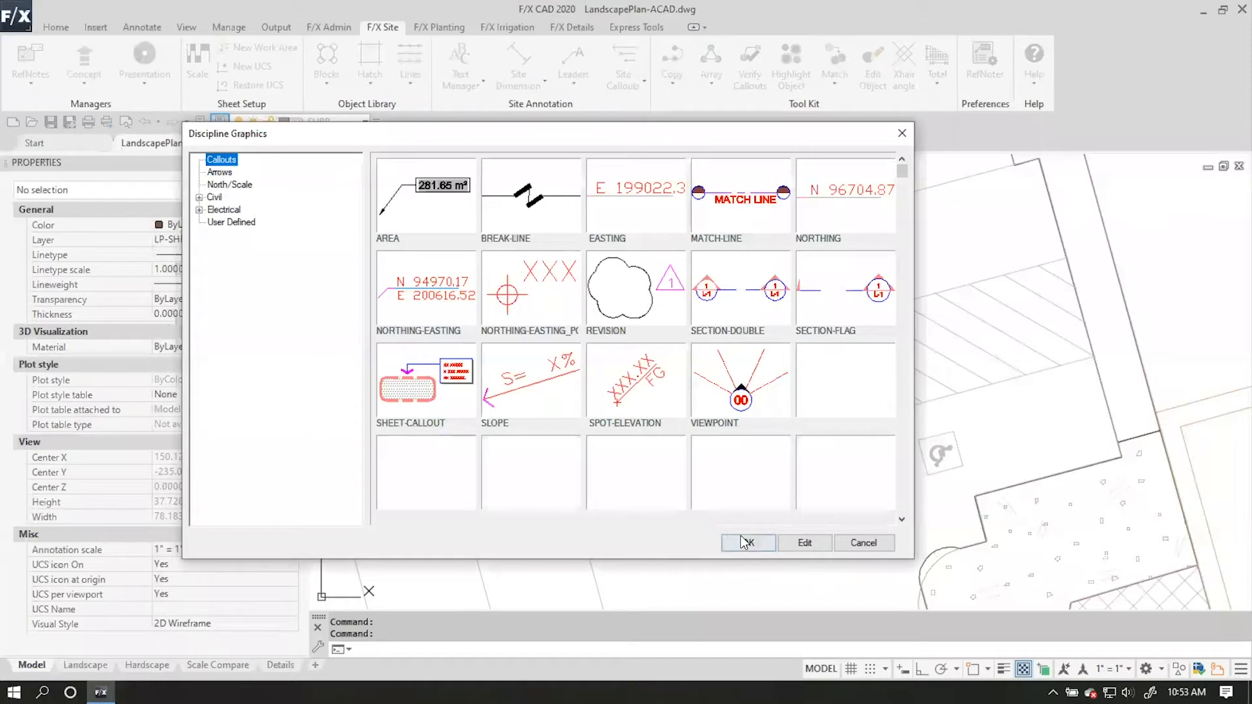
{"action": "left_click", "coordinate": [427, 205]}
{"action": "left_click", "coordinate": [747, 543]}
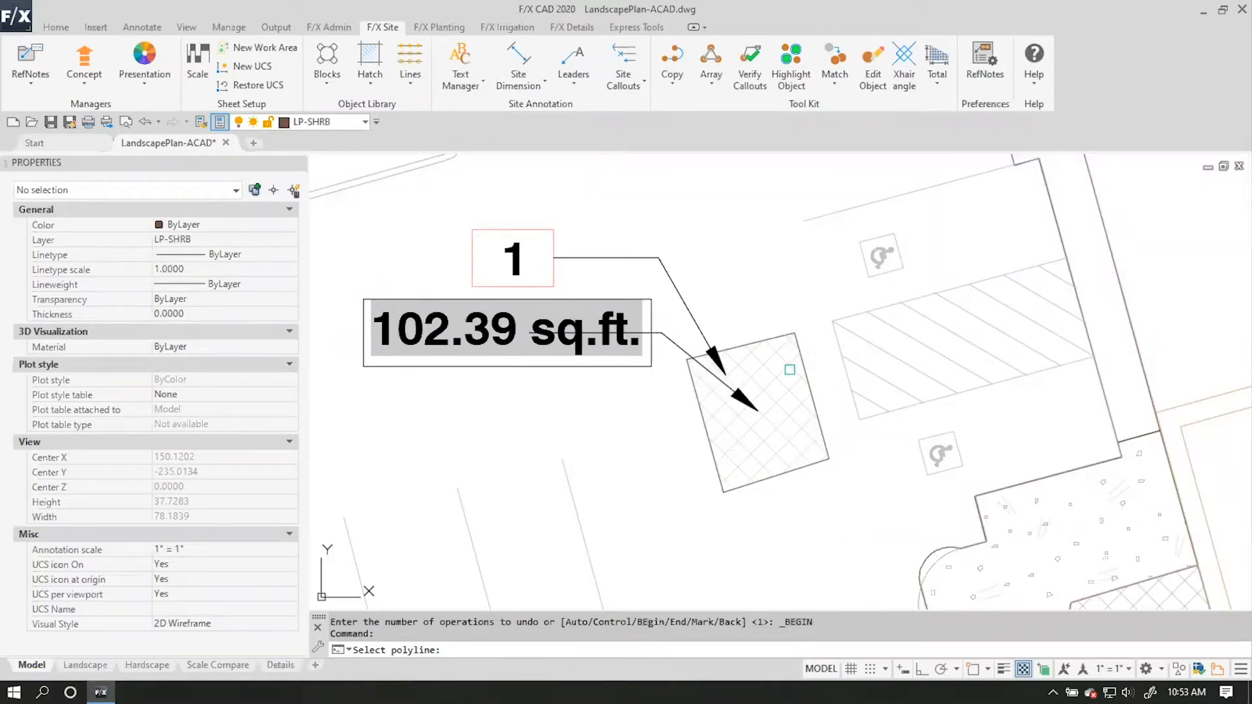
{"action": "key", "text": "Escape"}
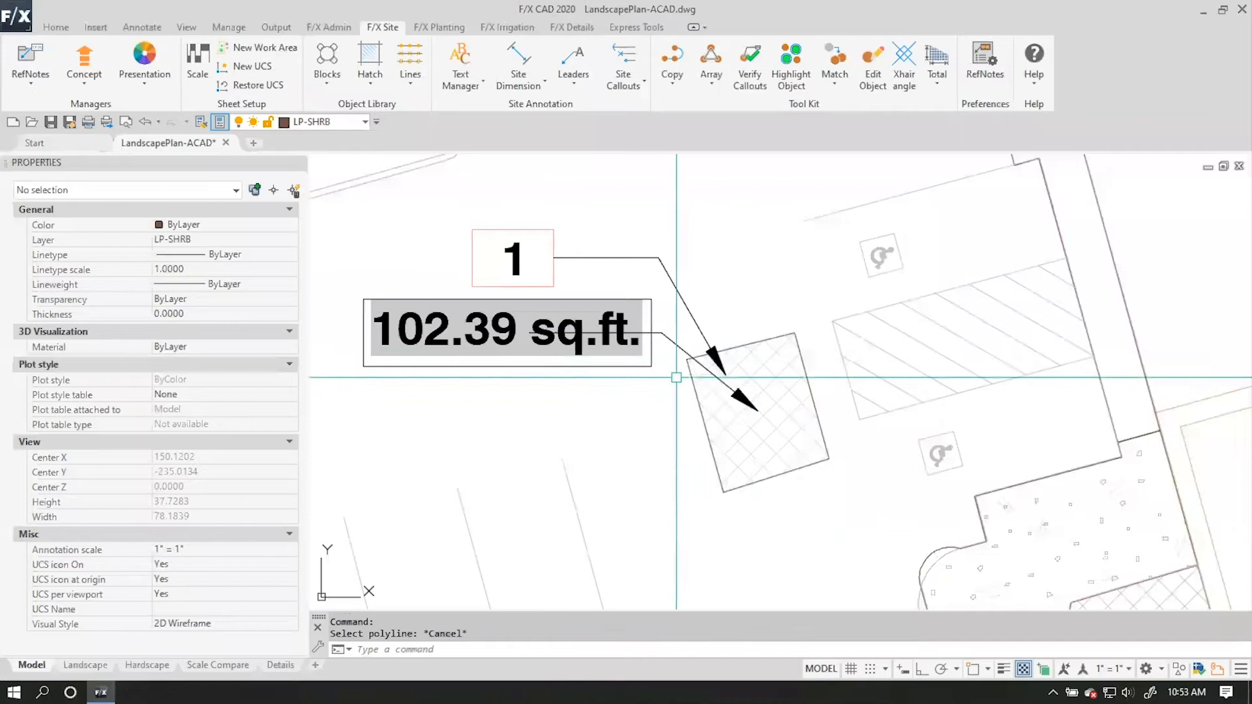
Remove the leader from the Concrete hatch's area callout.
{"action": "left_click", "coordinate": [671, 341]}
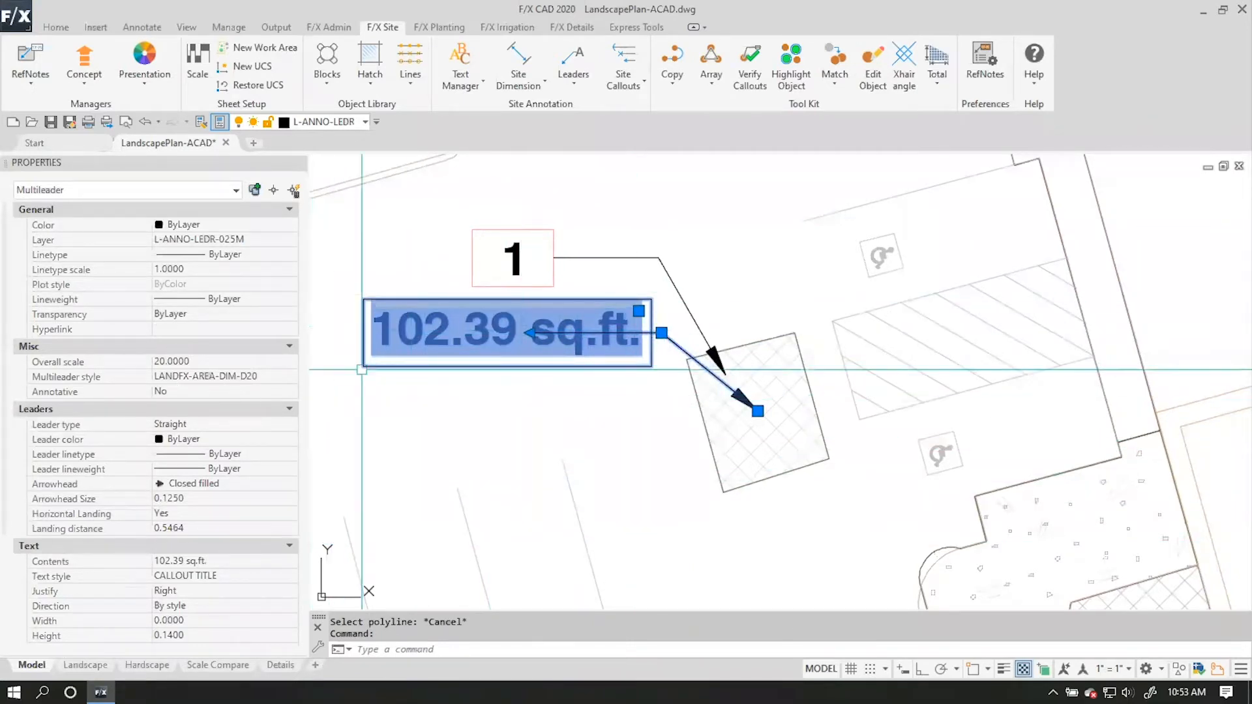
{"action": "right_click", "coordinate": [536, 362]}
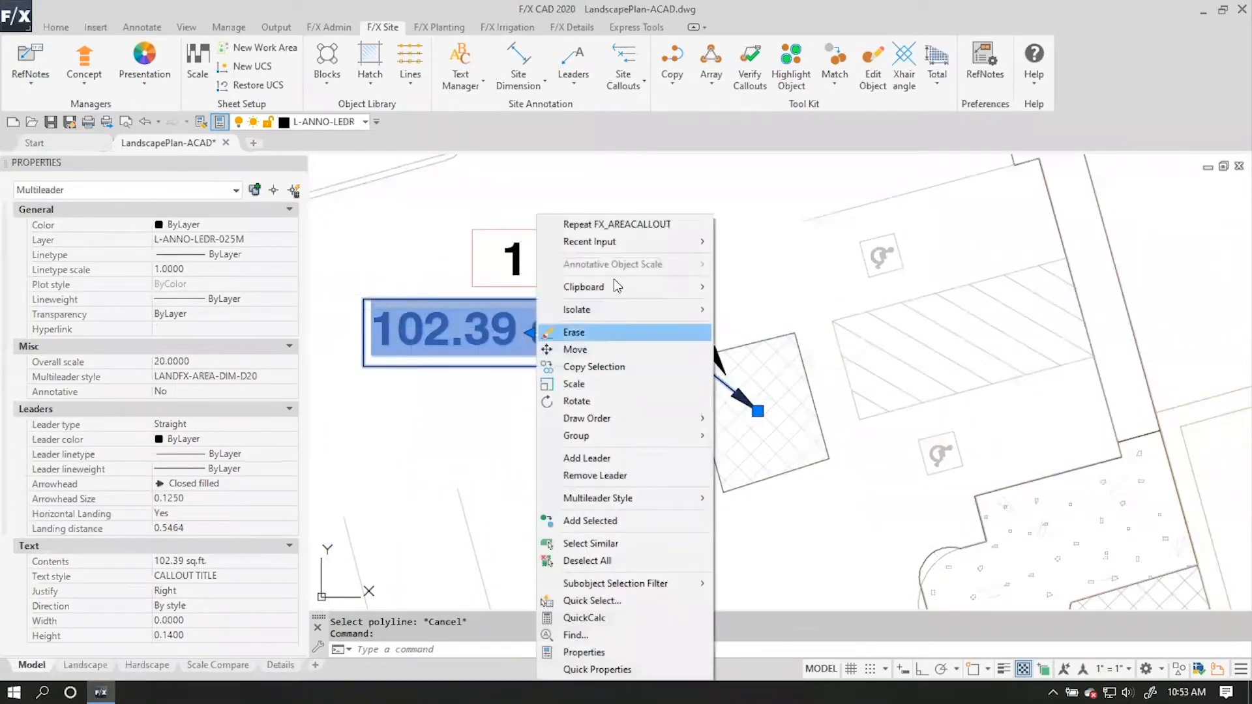
{"action": "left_click", "coordinate": [642, 474]}
{"action": "key", "text": "Escape"}
{"action": "left_click", "coordinate": [742, 346]}
{"action": "left_click", "coordinate": [545, 333]}
{"action": "right_click", "coordinate": [555, 337]}
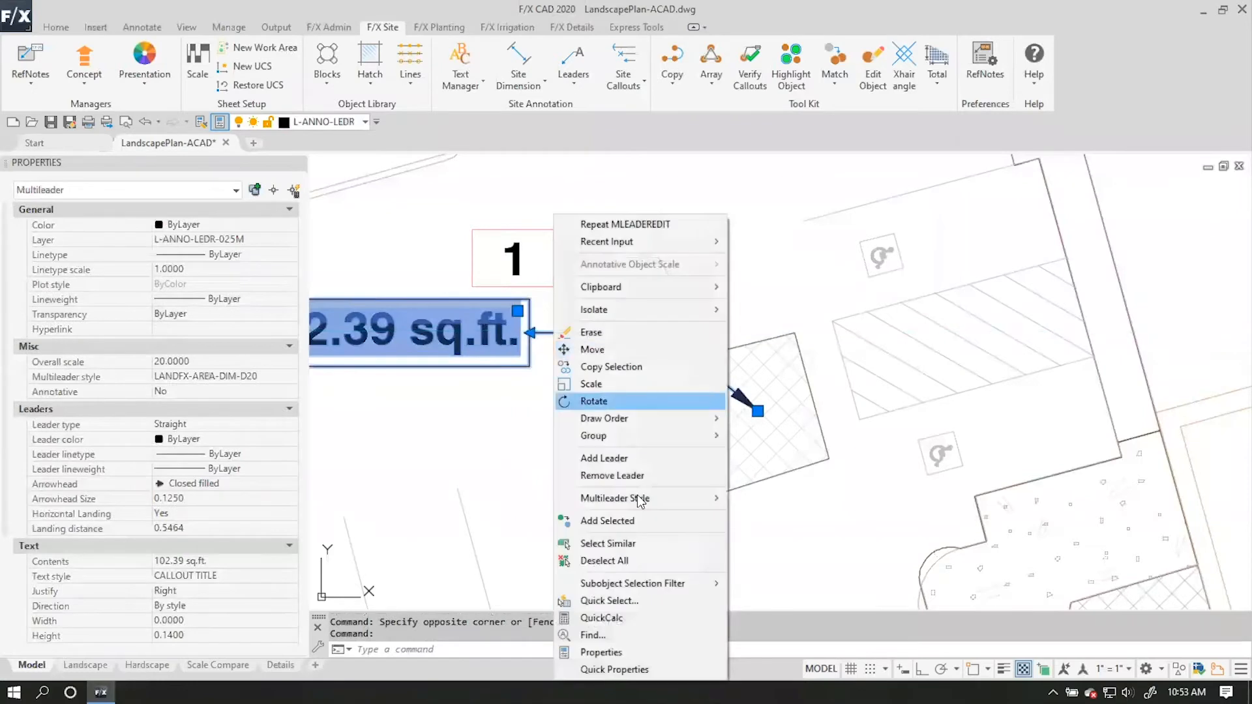
{"action": "left_click", "coordinate": [626, 476]}
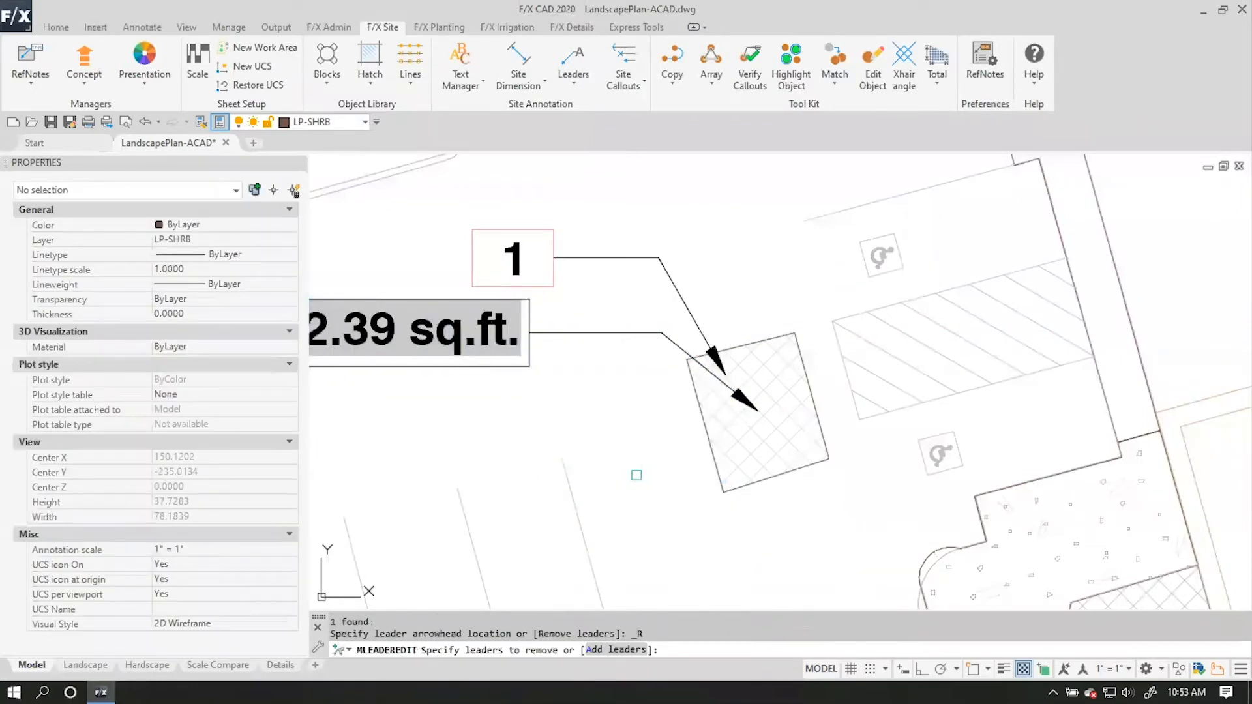
{"action": "left_click", "coordinate": [624, 333]}
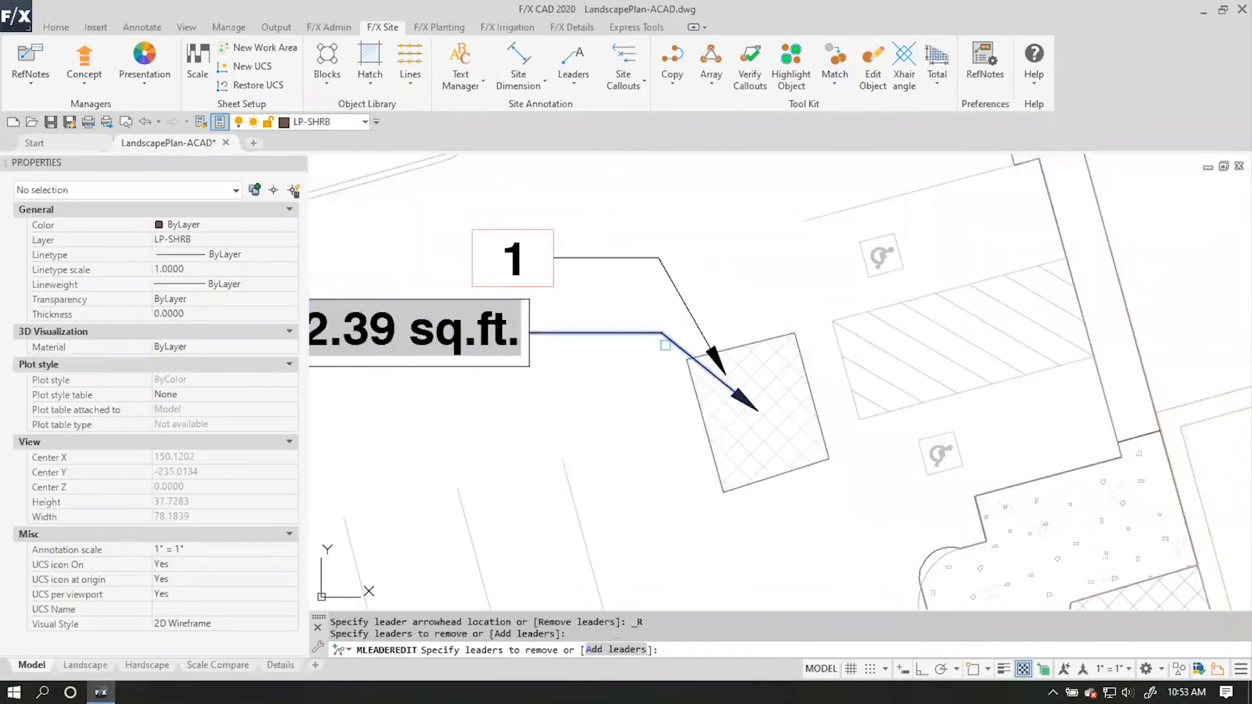
{"action": "key", "text": "Return"}
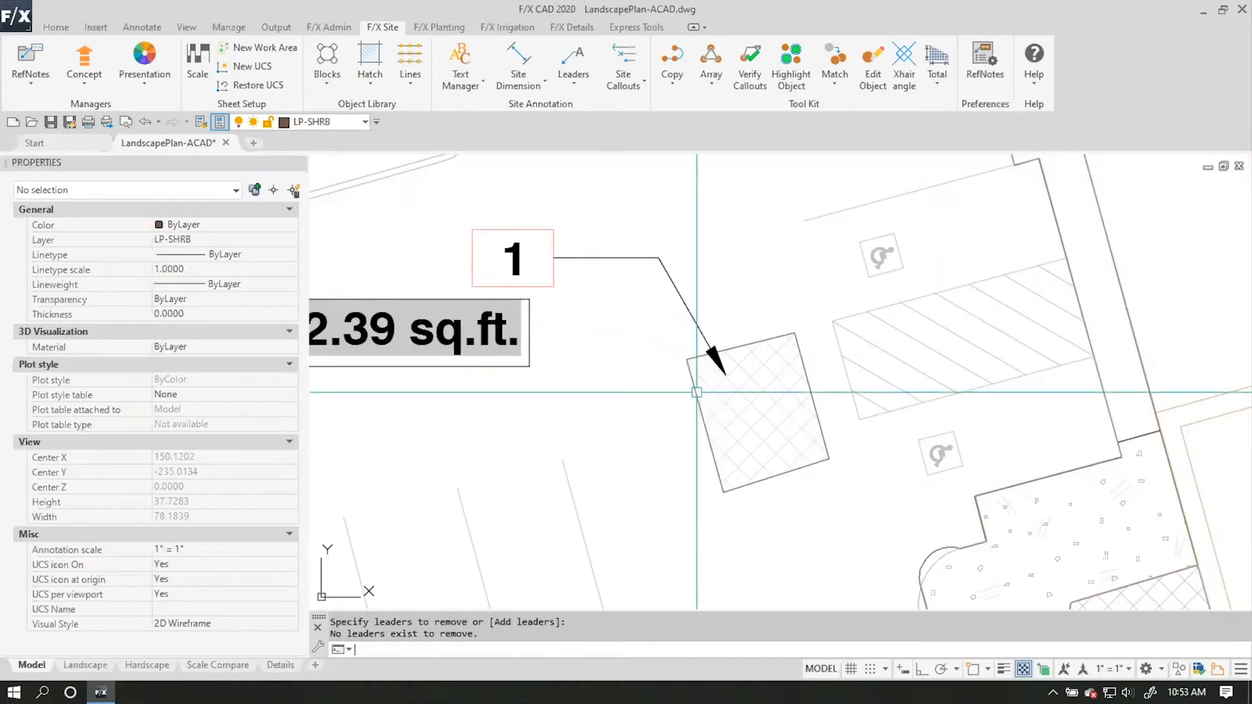
Move the area label so it sits directly below the number 1 reference note callout, close to the Concrete hatch.
{"action": "left_click", "coordinate": [456, 352]}
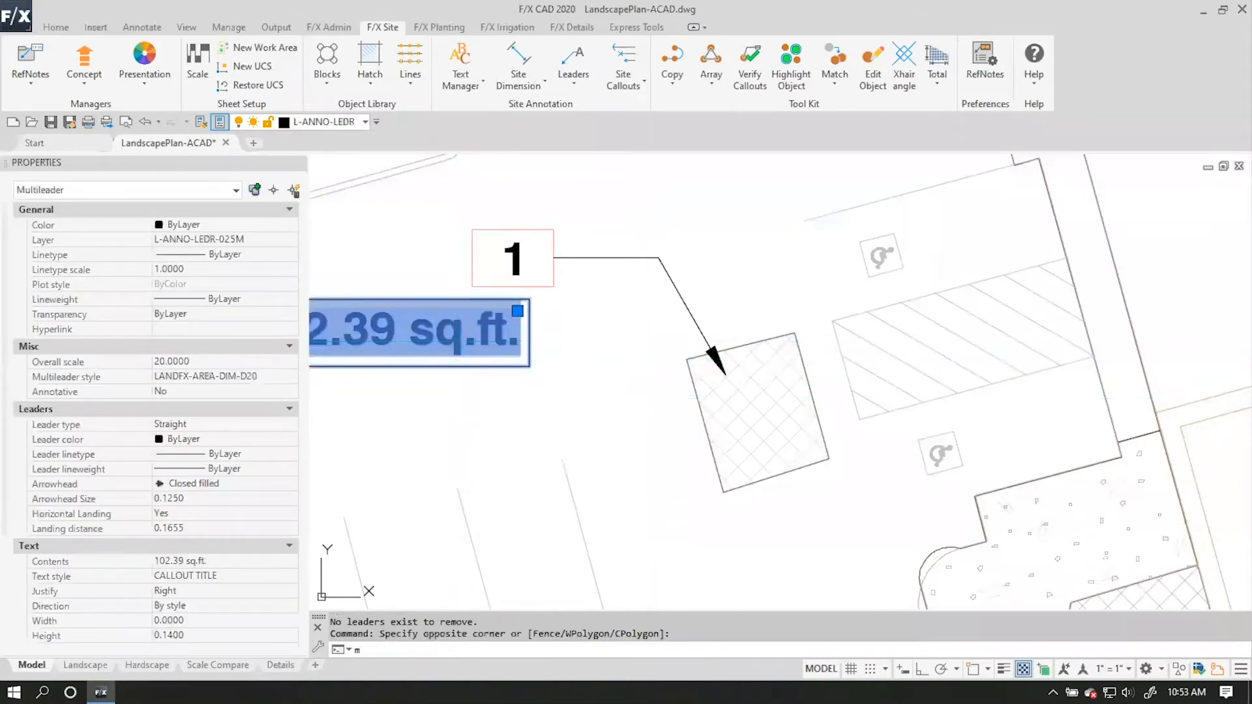
{"action": "type", "text": "m"}
{"action": "key", "text": "Return"}
{"action": "left_click", "coordinate": [470, 421]}
{"action": "left_click", "coordinate": [605, 415]}
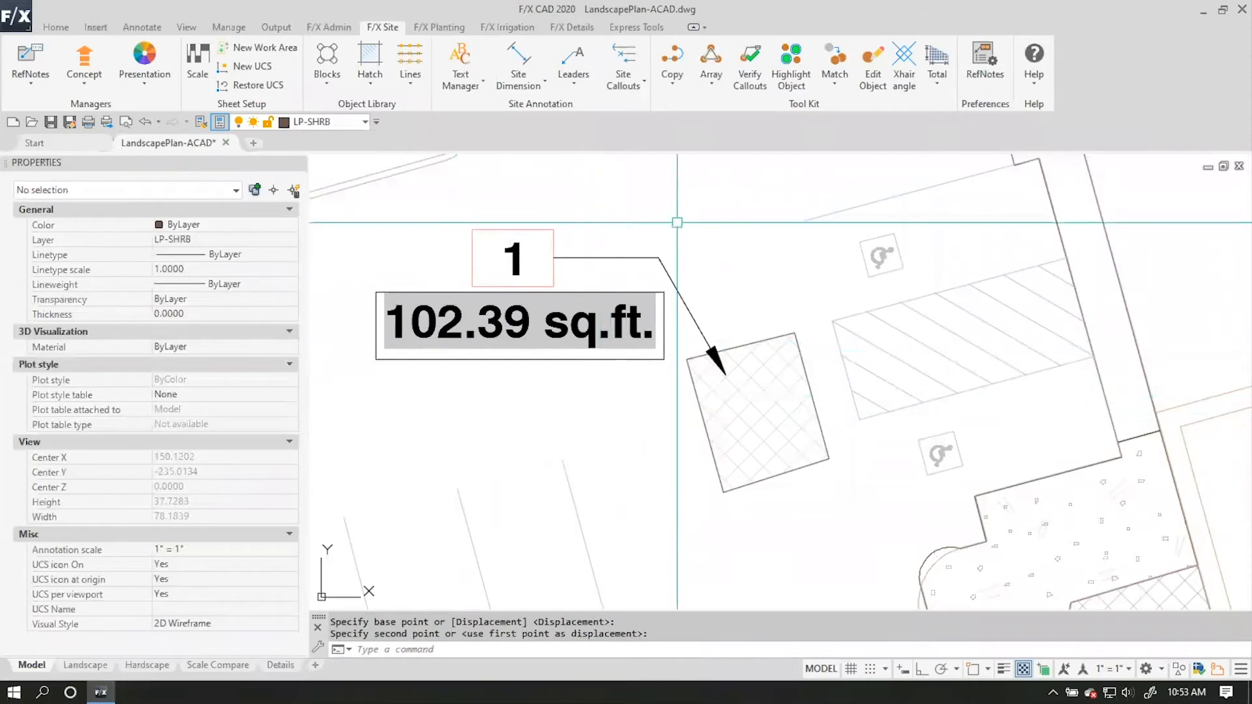
{"action": "key", "text": "Escape"}
{"action": "middle_click_drag", "start_coordinate": [706, 248], "coordinate": [721, 342]}
{"action": "scroll", "coordinate": [805, 404], "scroll_direction": "down", "scroll_amount": 2}
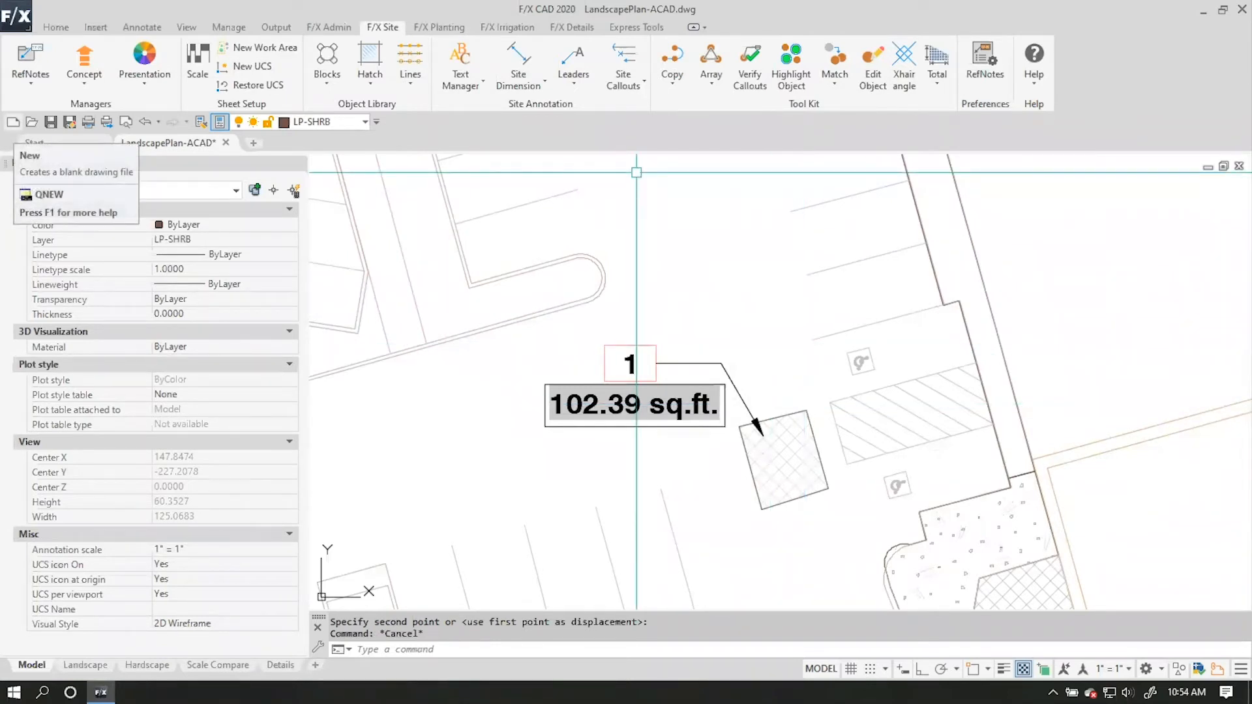
{"action": "left_click", "coordinate": [737, 574]}
{"action": "middle_click_drag", "start_coordinate": [765, 569], "coordinate": [497, 317]}
{"action": "left_click", "coordinate": [704, 320]}
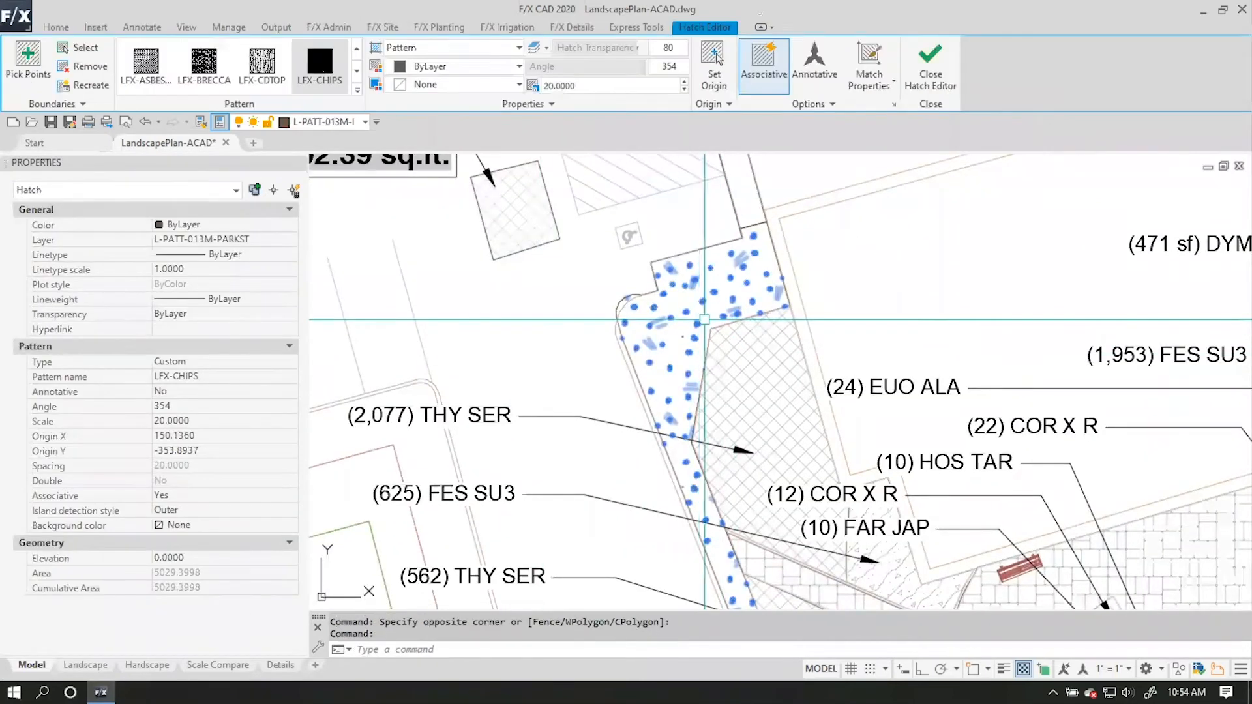
{"action": "left_click", "coordinate": [146, 62]}
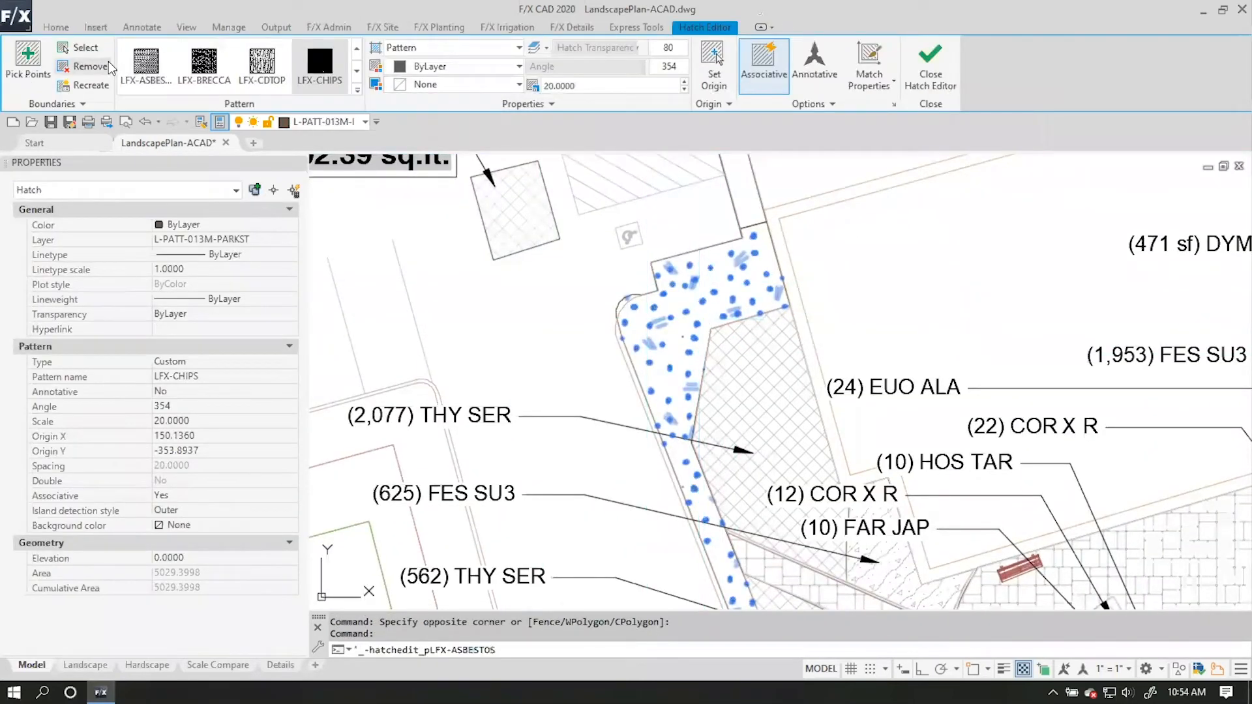
{"action": "left_click", "coordinate": [78, 86]}
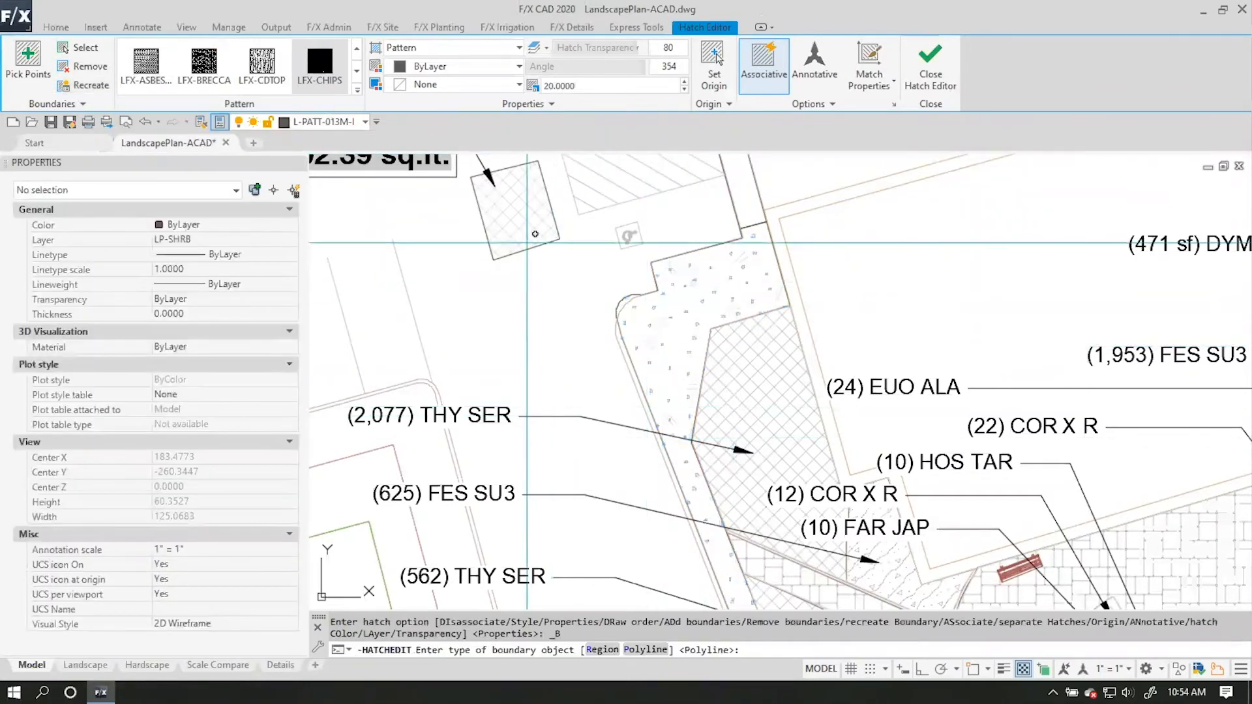
{"action": "middle_click_drag", "start_coordinate": [479, 283], "coordinate": [581, 363]}
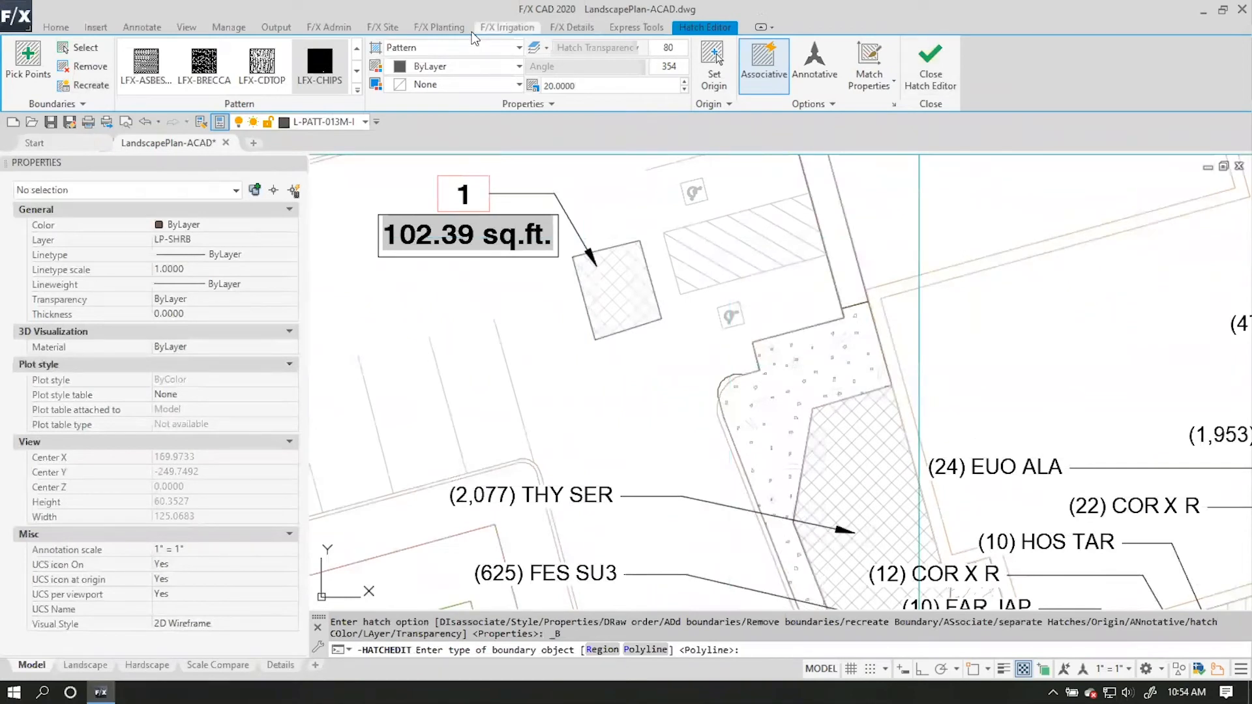
{"action": "left_click", "coordinate": [393, 31]}
{"action": "left_click", "coordinate": [623, 62]}
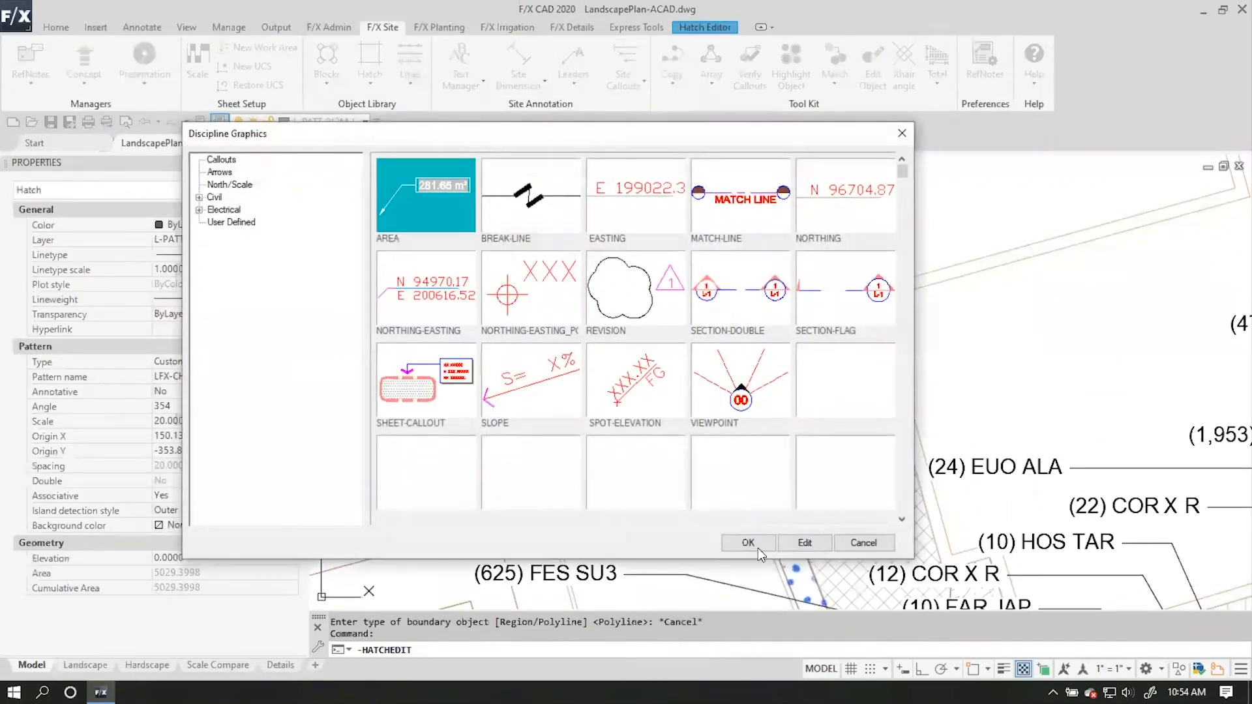
{"action": "left_click", "coordinate": [758, 548]}
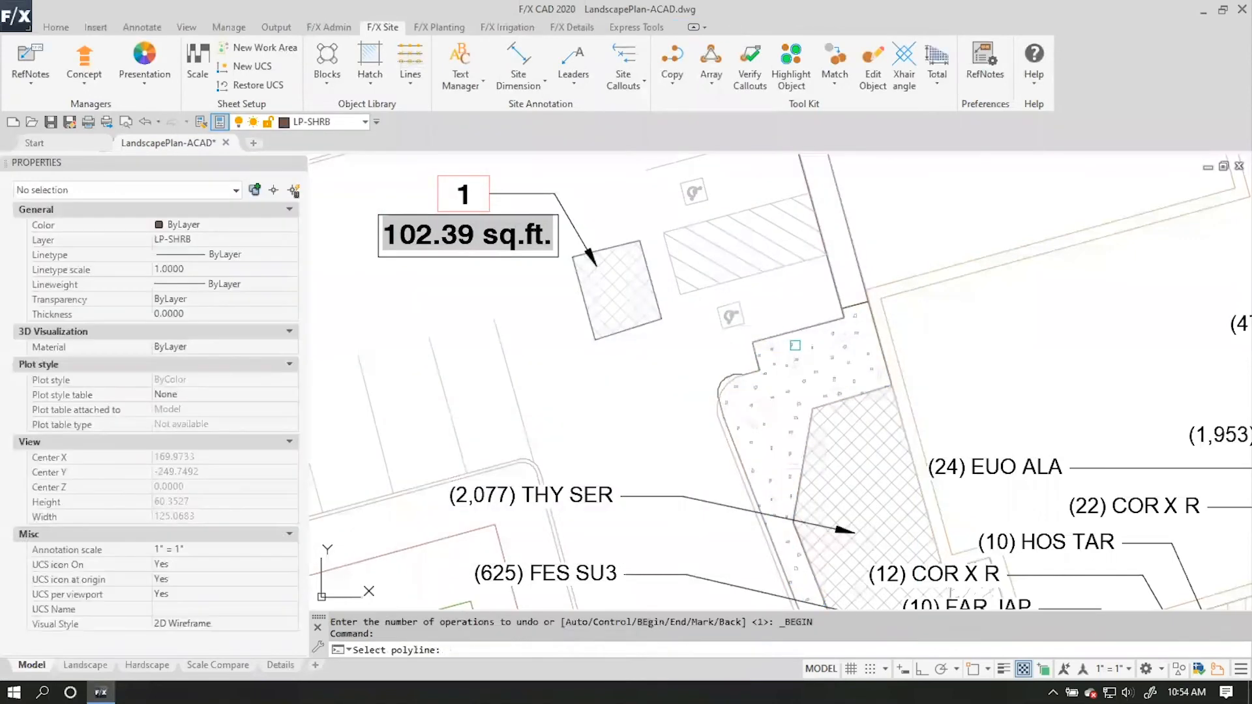
{"action": "key", "text": "Escape"}
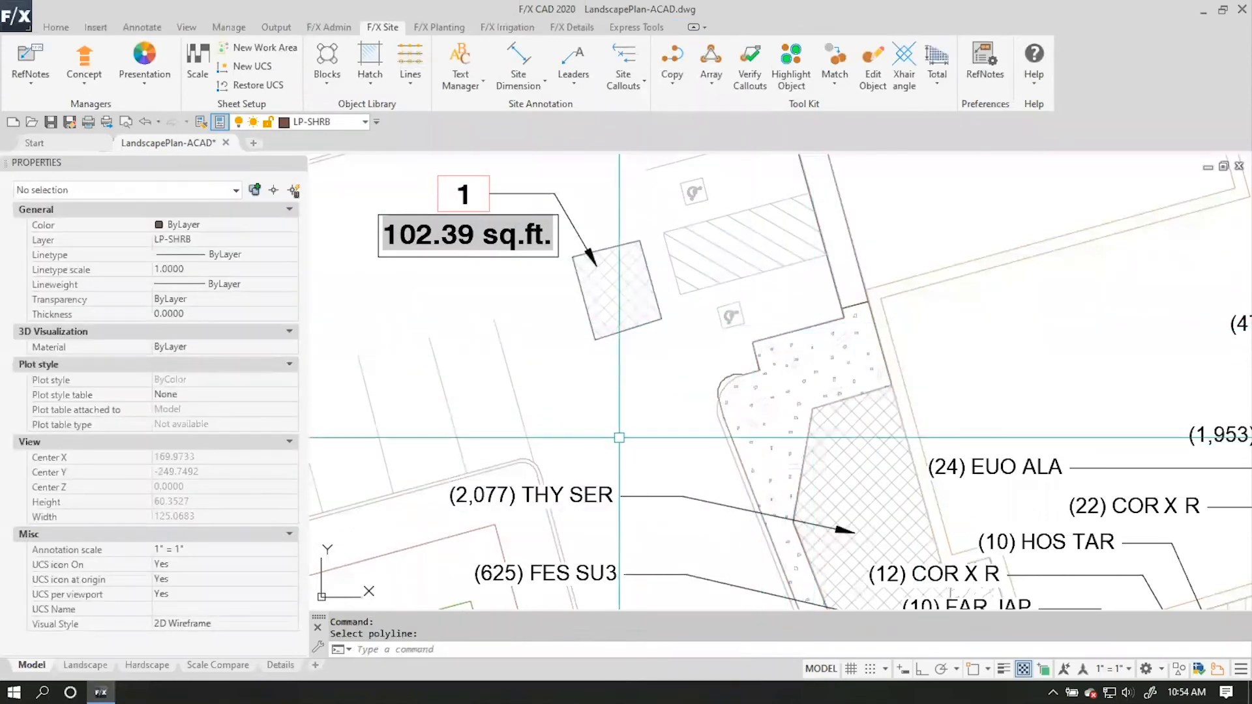
Select the LFX-CHIPS hatch in the strip beside the accessible parking and inspect its pattern and area properties.
{"action": "middle_click_drag", "start_coordinate": [837, 462], "coordinate": [783, 410]}
{"action": "left_click", "coordinate": [729, 318]}
{"action": "left_click", "coordinate": [721, 301]}
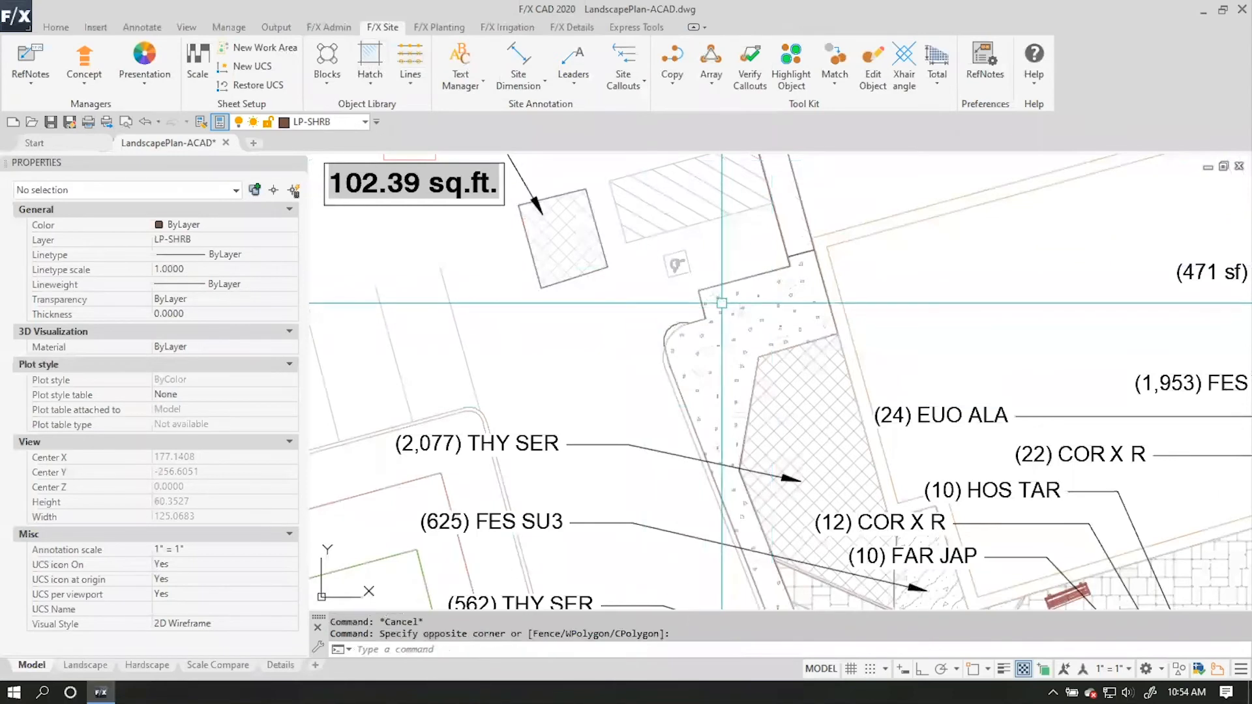
{"action": "left_click", "coordinate": [720, 302]}
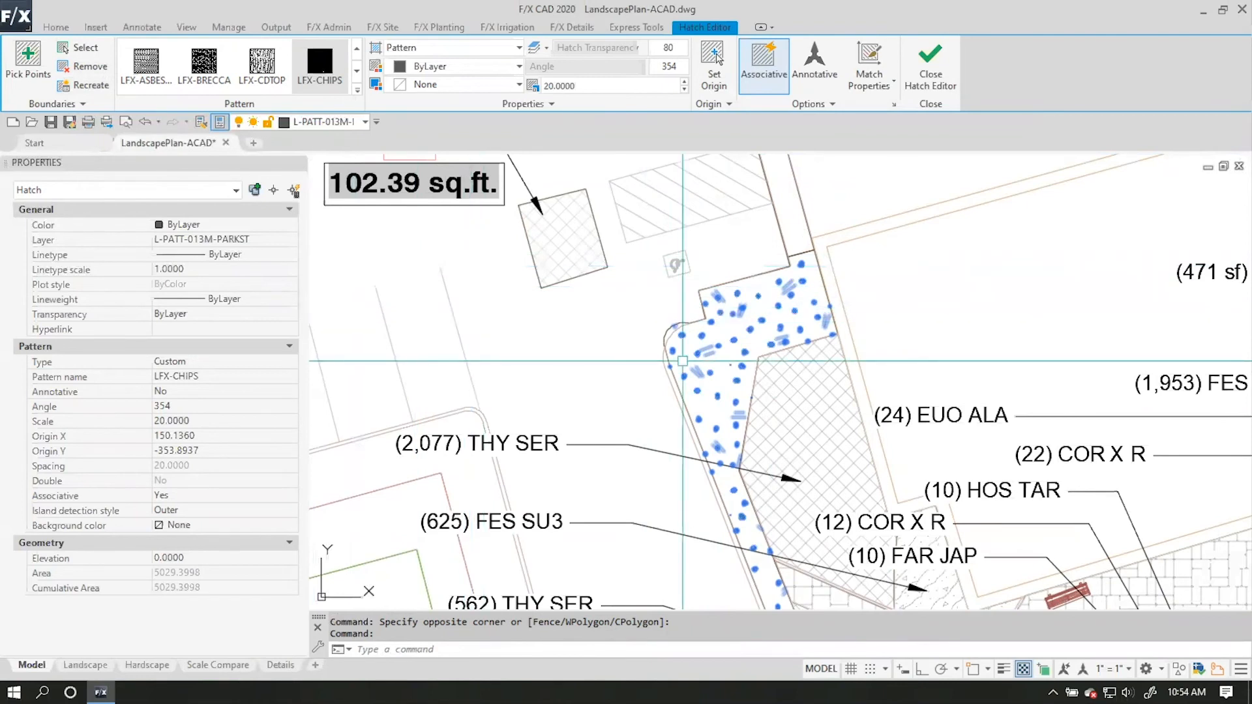
{"action": "middle_click_drag", "start_coordinate": [609, 386], "coordinate": [686, 549]}
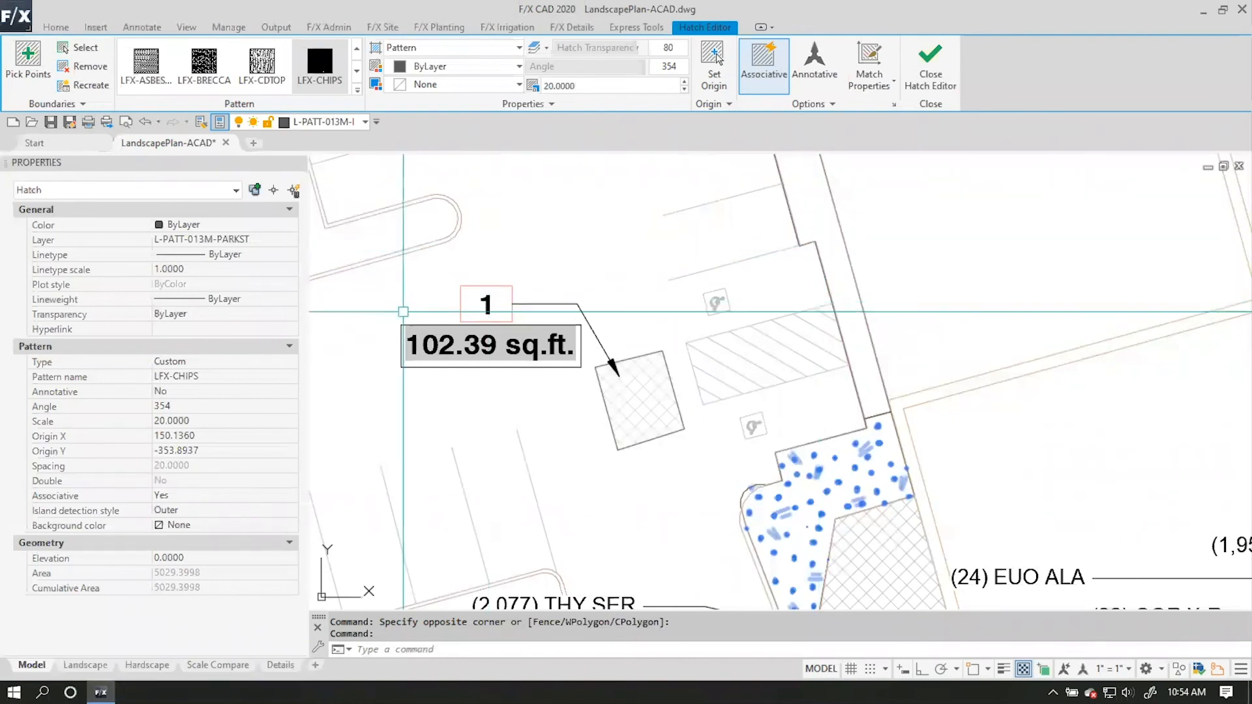
Switch to the slide presentation and advance it from the Demonstrate! slide to the closing Thanks! slide.
{"action": "key", "text": "ctrl+Up"}
{"action": "left_click", "coordinate": [550, 65]}
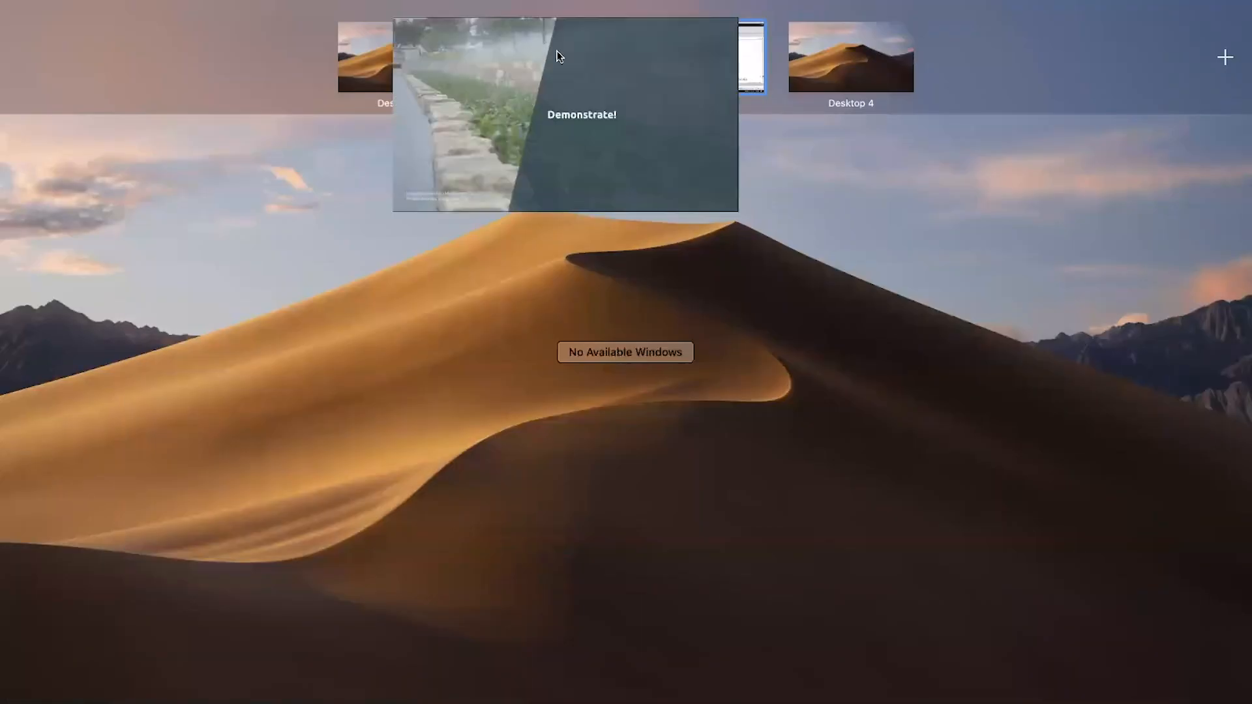
{"action": "key", "text": "Right"}
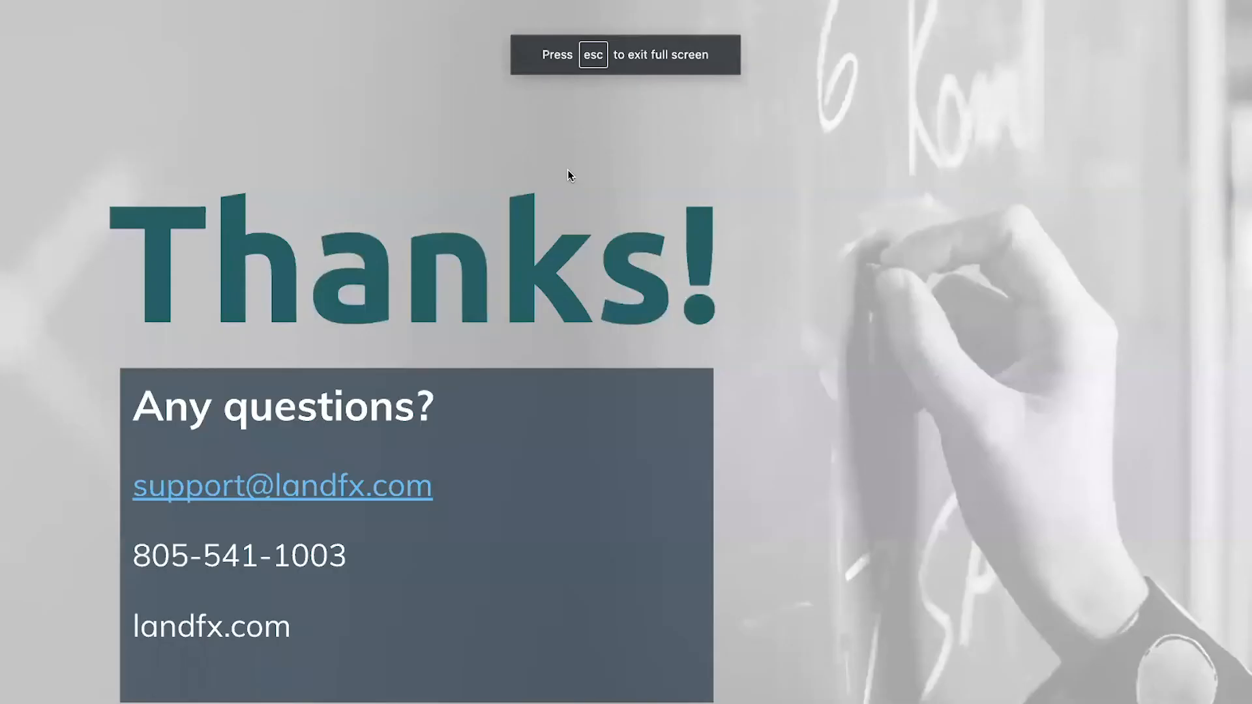